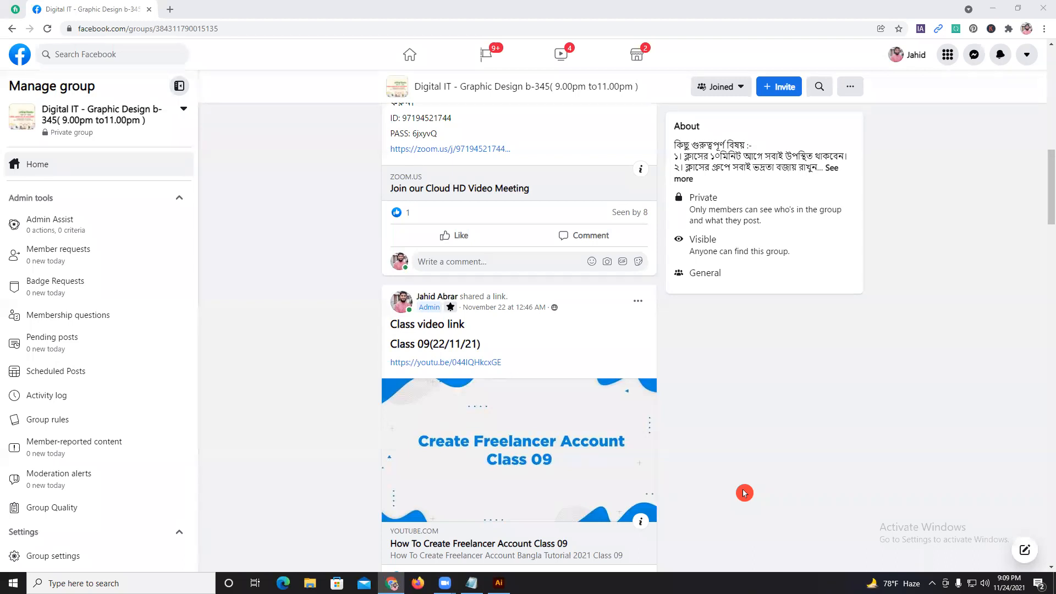
Look through the group's older posts for the one sharing the Adobe Photoshop CS6 and Illustrator CS6 download link.
scroll(745, 487, down, 10)
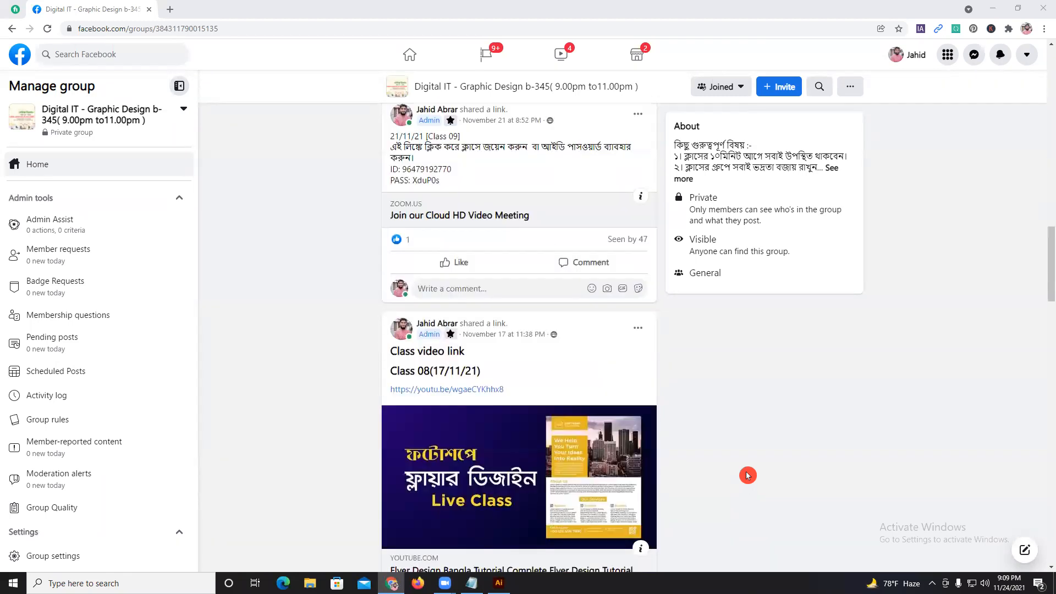
scroll(747, 475, down, 15)
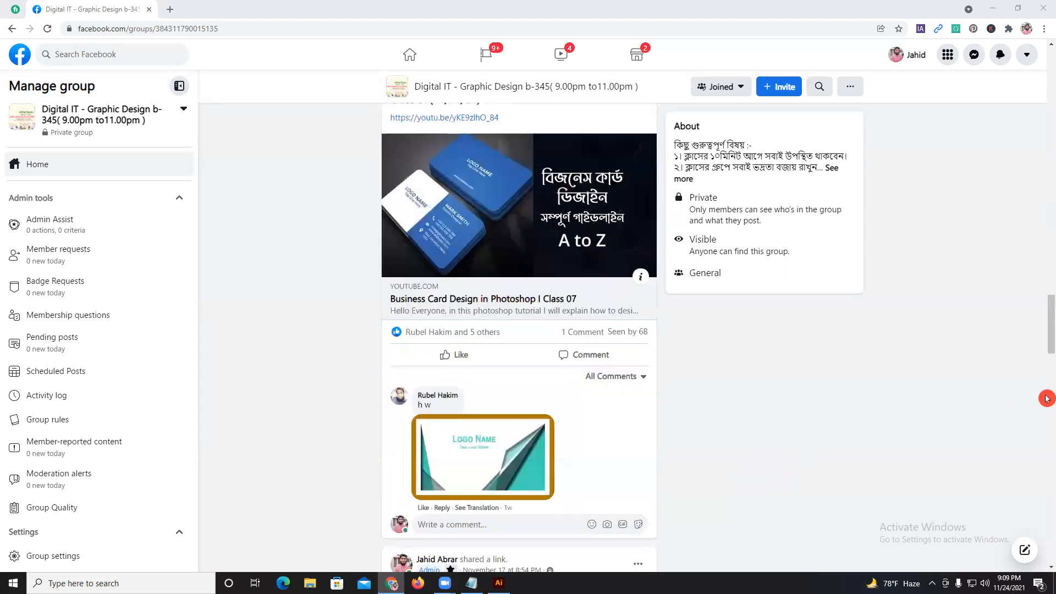
scroll(1046, 352, down, 10)
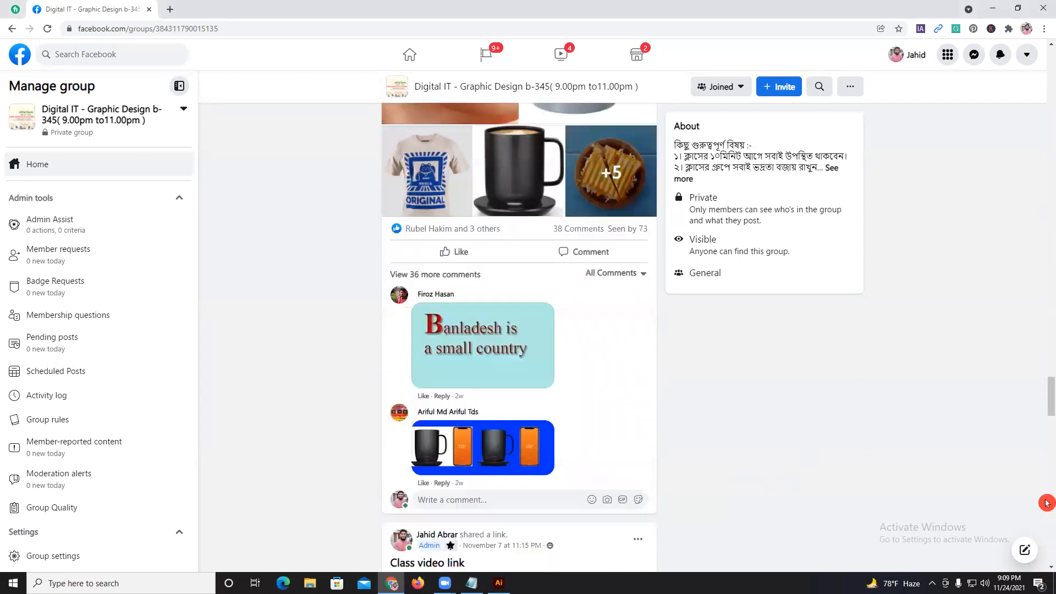
drag(1049, 401, 1054, 583)
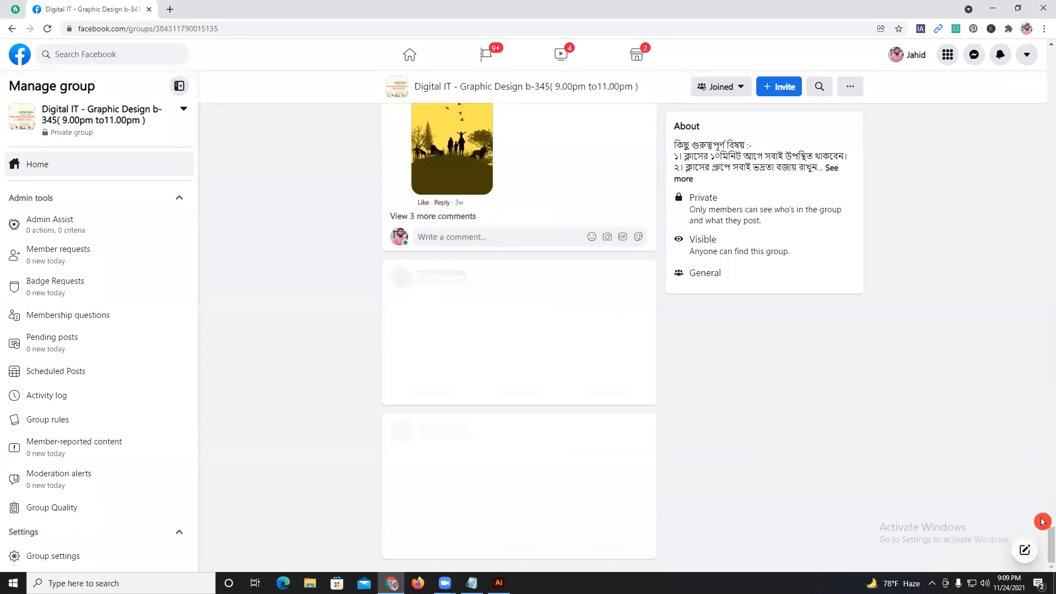
scroll(1045, 506, up, 8)
drag(1046, 490, 1046, 561)
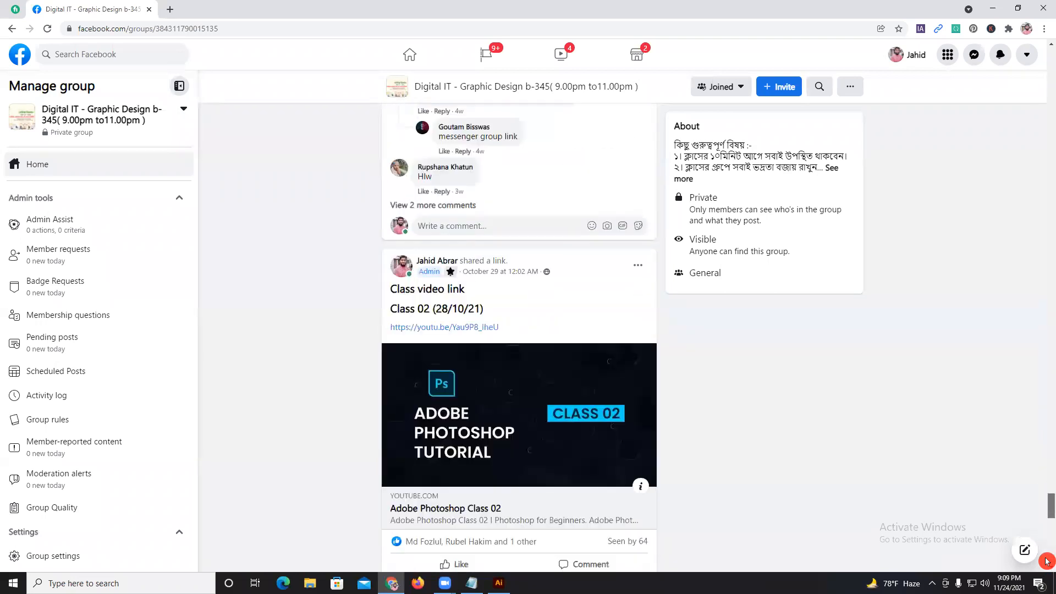
drag(1051, 469, 1052, 583)
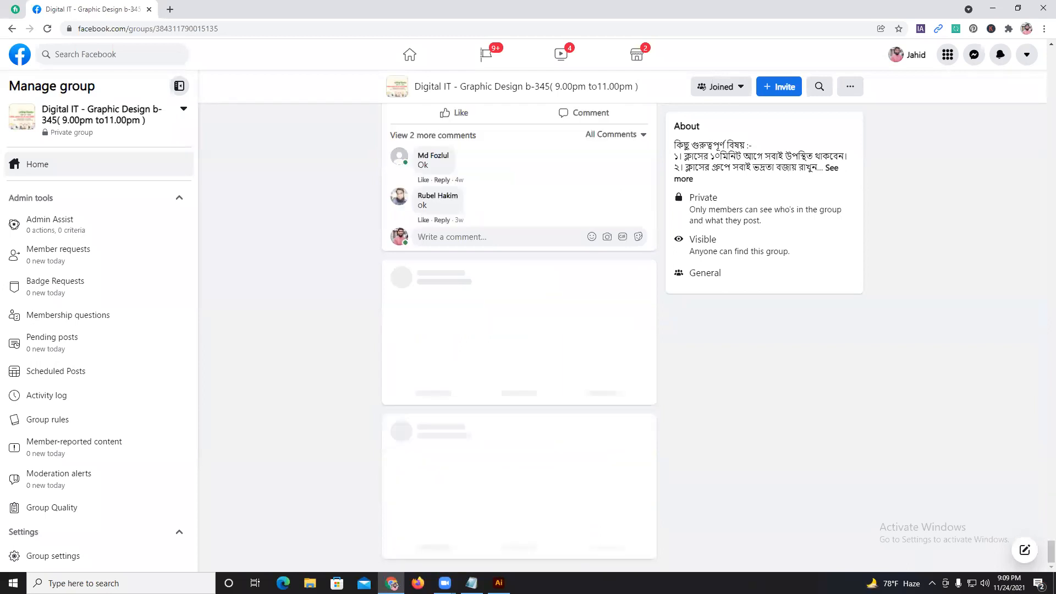
scroll(928, 515, down, 9)
scroll(928, 515, down, 15)
scroll(929, 514, down, 16)
scroll(906, 502, down, 15)
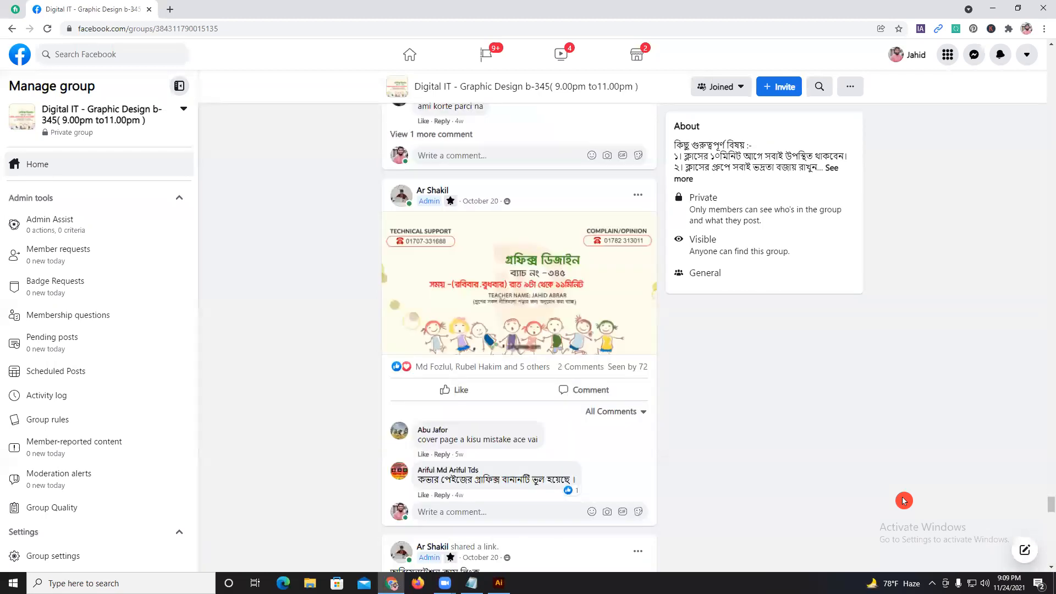
scroll(904, 501, down, 15)
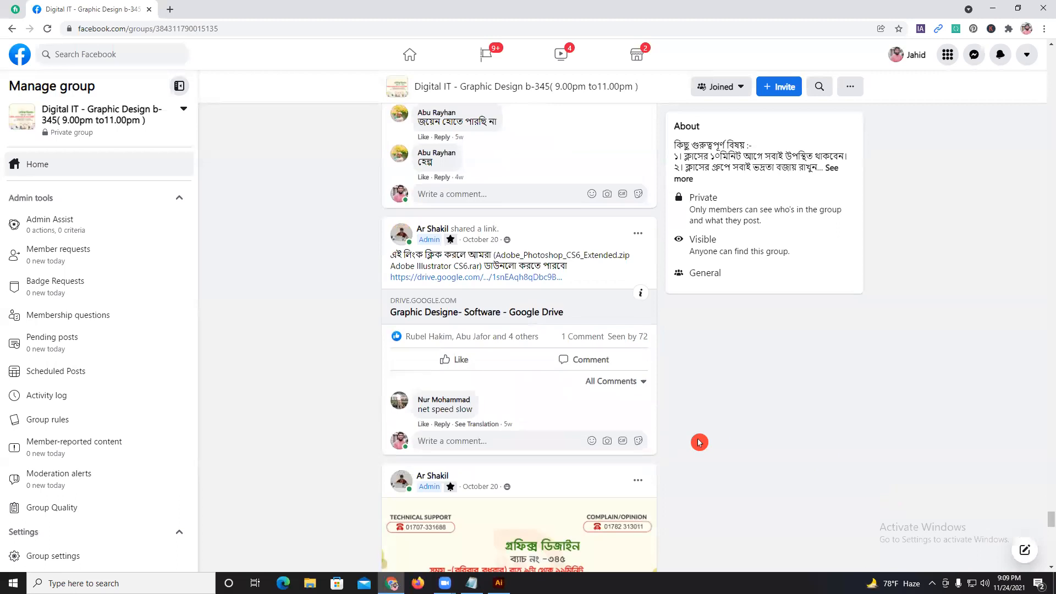
Open the Google Drive folder linked in the Photoshop and Illustrator CS6 post and highlight its web address.
click(487, 283)
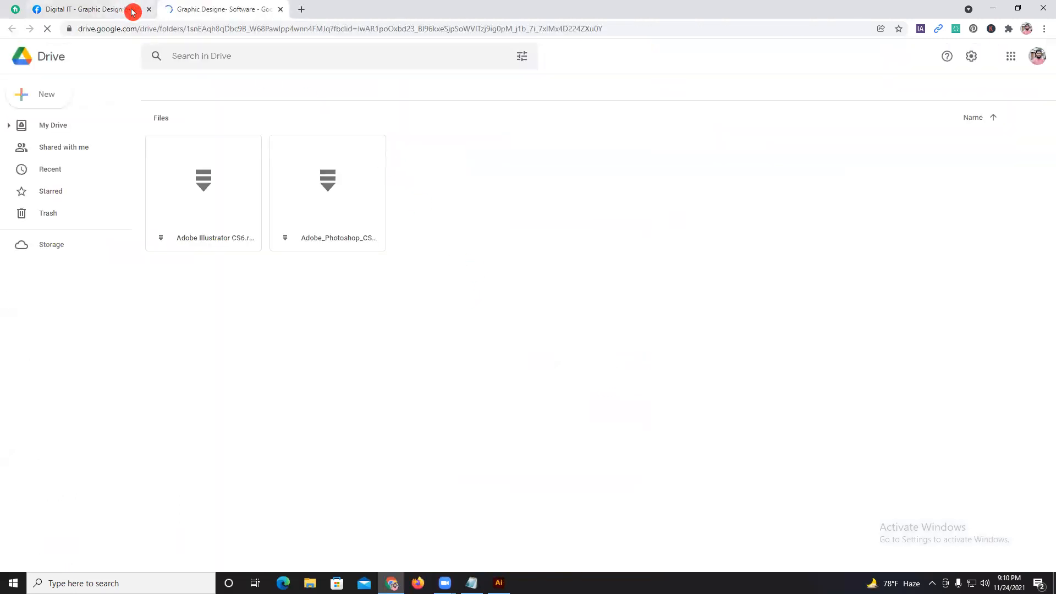
click(245, 30)
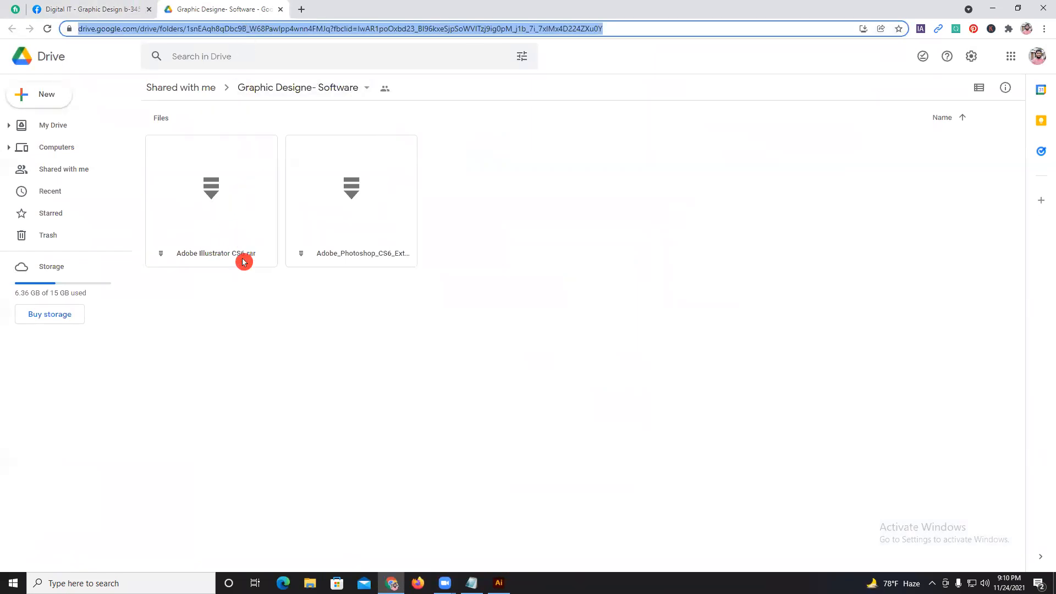
click(445, 503)
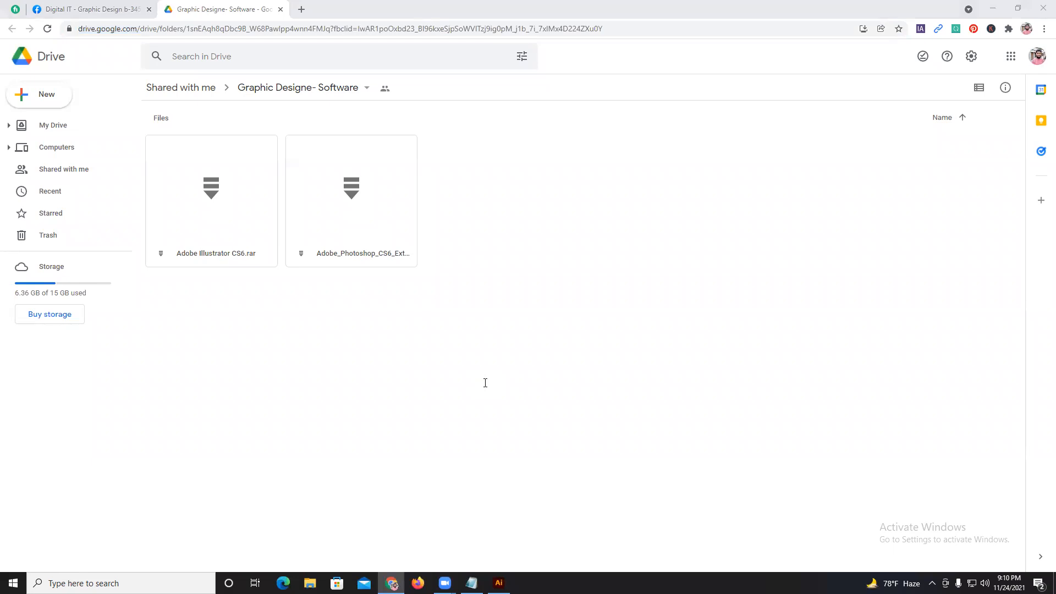
Return to the Facebook group and examine the posts about downloading and installing Adobe Photoshop and Illustrator CS6.
click(107, 9)
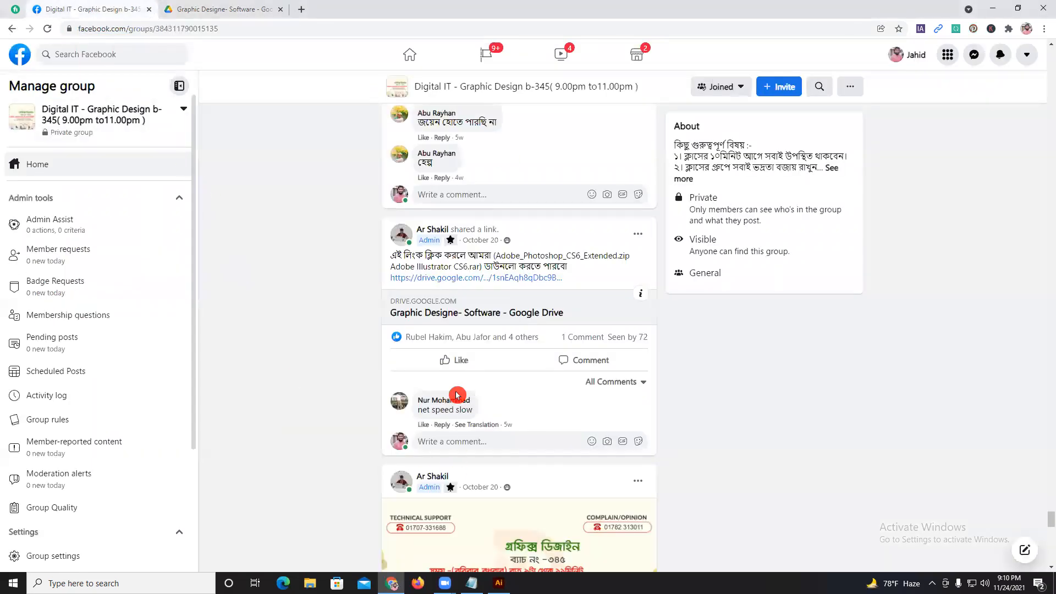
scroll(462, 372, down, 5)
scroll(462, 372, down, 15)
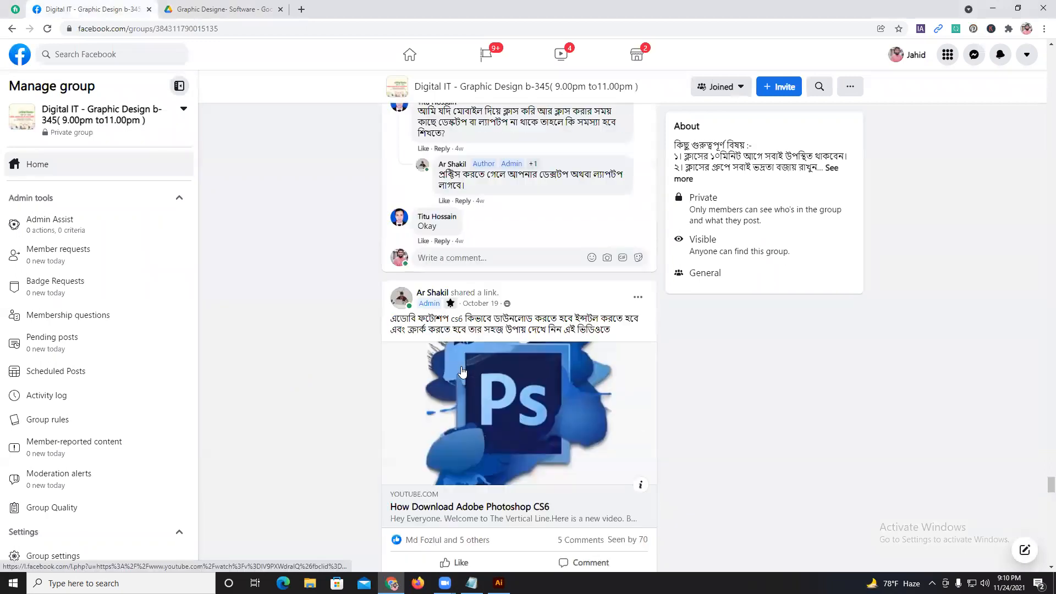
scroll(405, 368, up, 4)
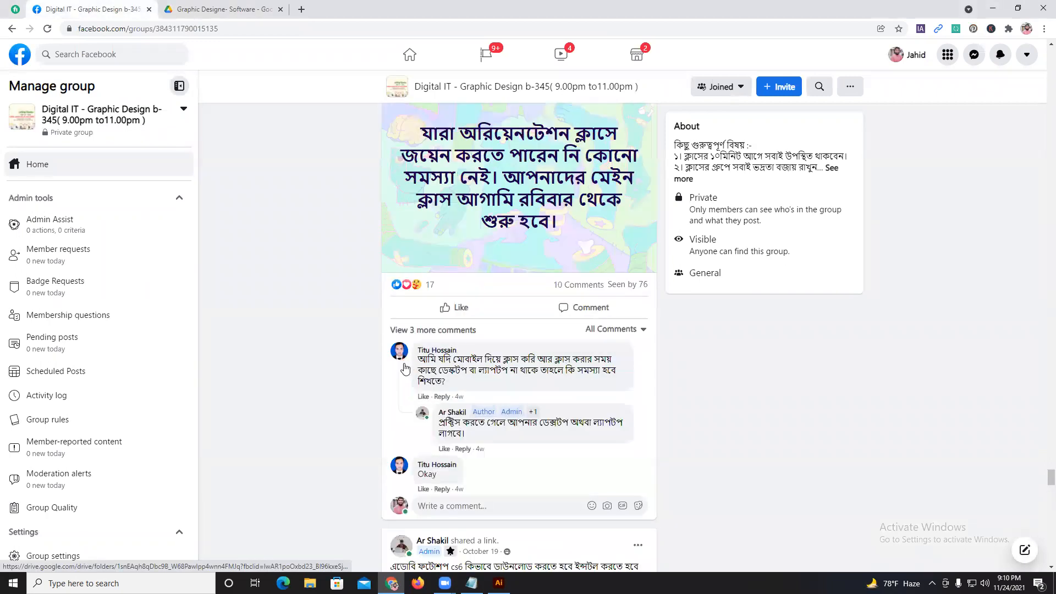
scroll(405, 369, up, 5)
scroll(405, 369, up, 8)
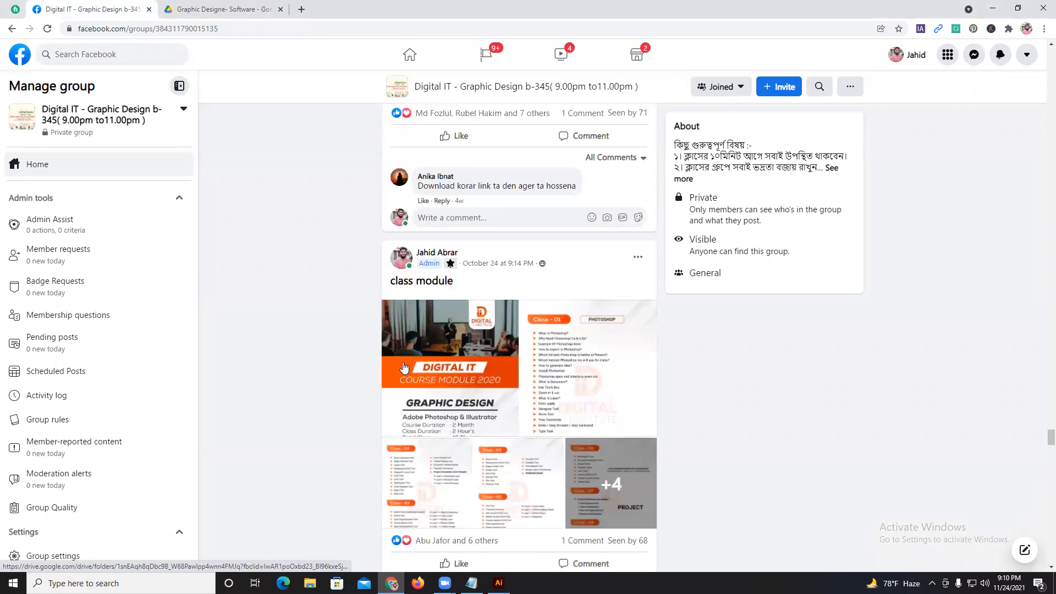
scroll(405, 369, down, 7)
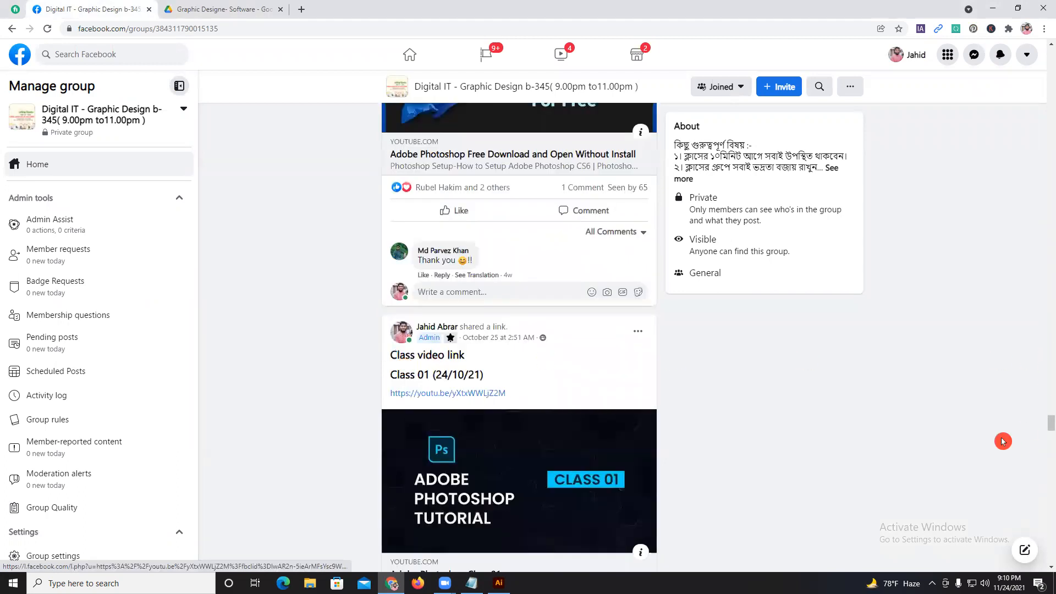
scroll(975, 426, up, 2)
drag(1046, 420, 1046, 560)
scroll(1046, 553, up, 9)
scroll(1046, 536, up, 6)
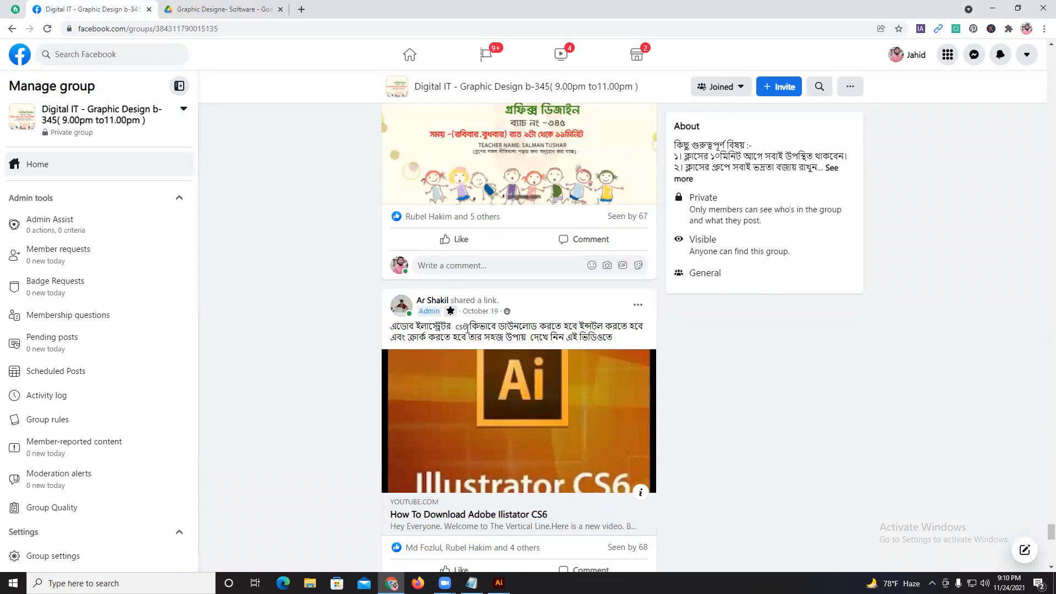
drag(356, 312, 311, 304)
Open the getintopc.com website in a new browser tab.
click(301, 12)
text(get)
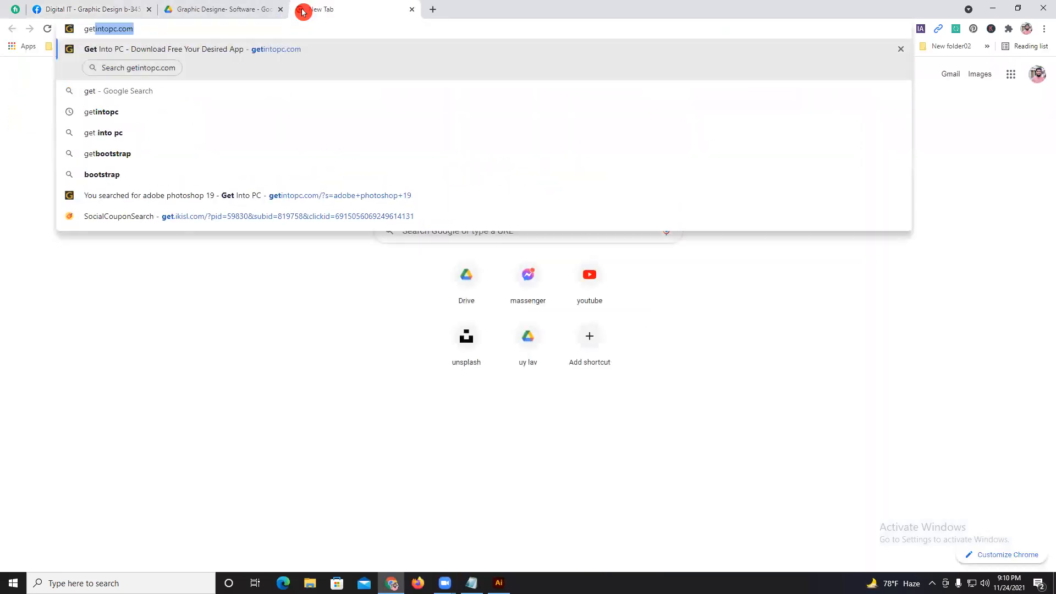
click(289, 50)
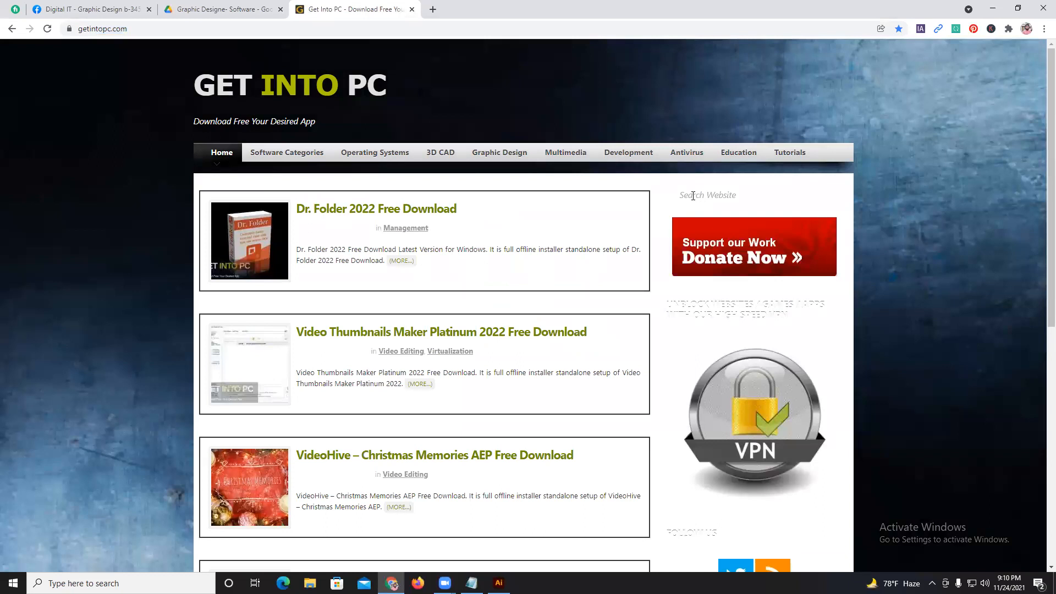
Search the Get Into PC site for "adobe illustrator cc 15".
click(693, 196)
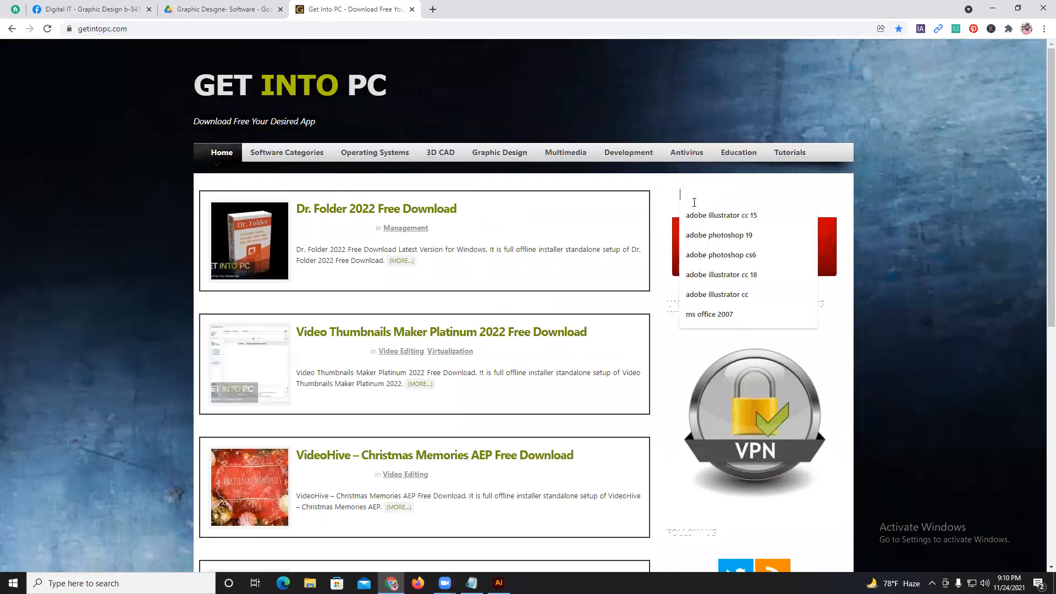
click(722, 217)
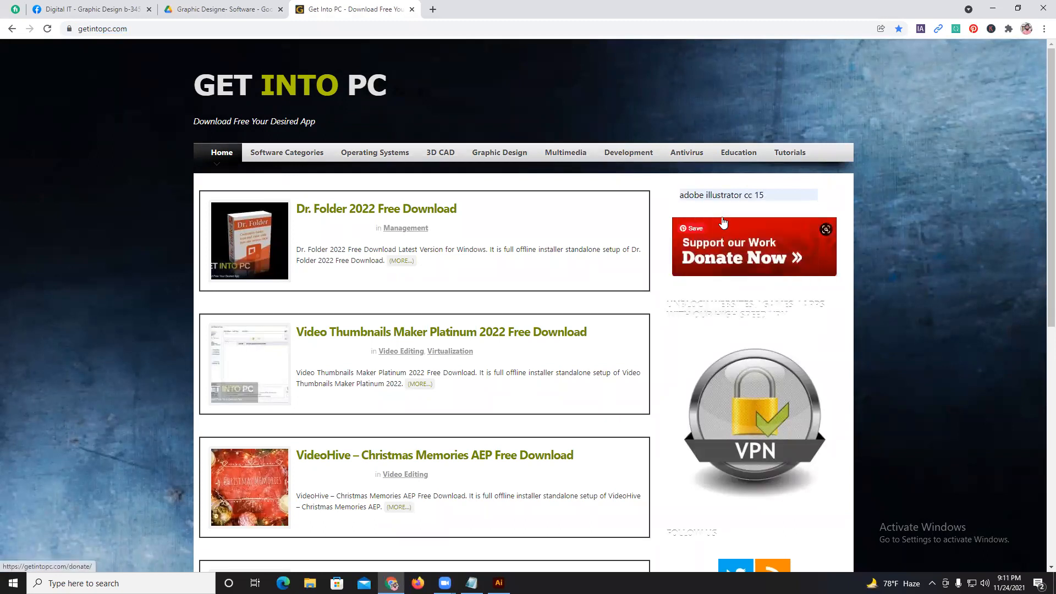
key(Return)
click(614, 239)
Open the Adobe Illustrator CC 2015 Free Download page from the results and find its download section.
scroll(495, 259, down, 3)
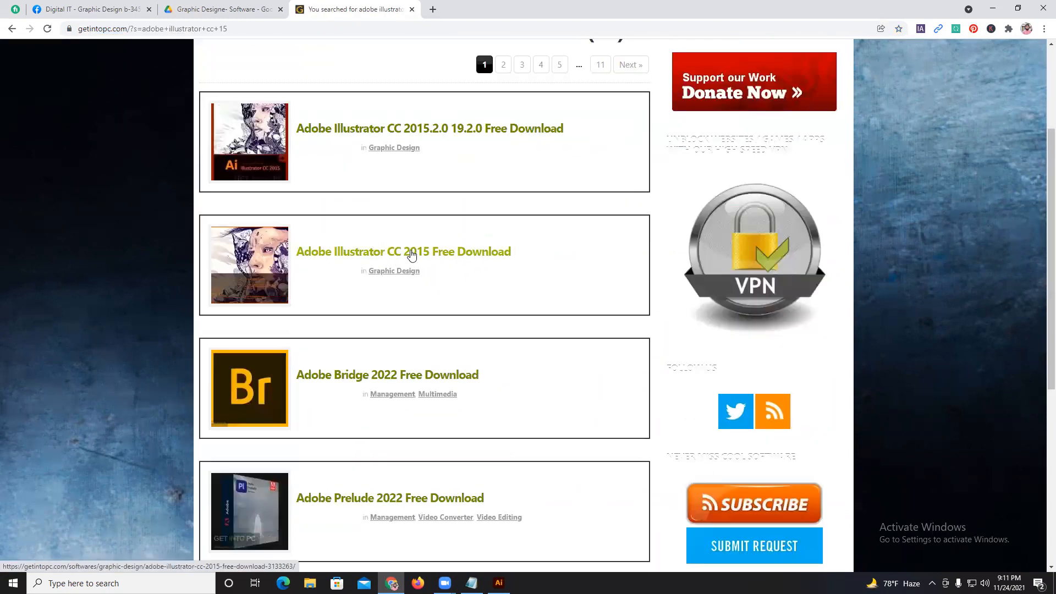
click(411, 253)
scroll(422, 200, down, 3)
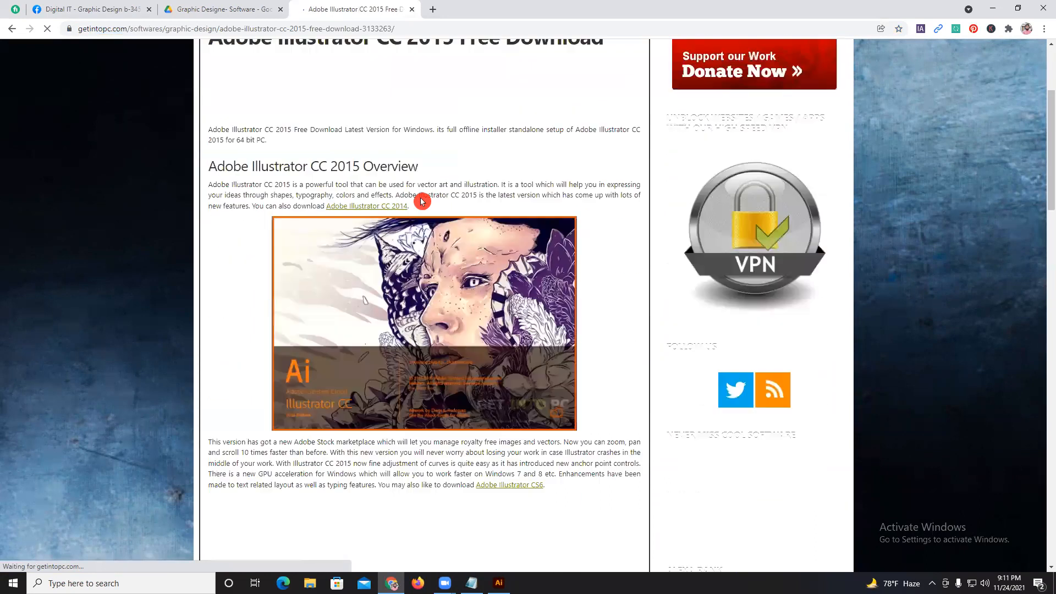
scroll(420, 200, down, 20)
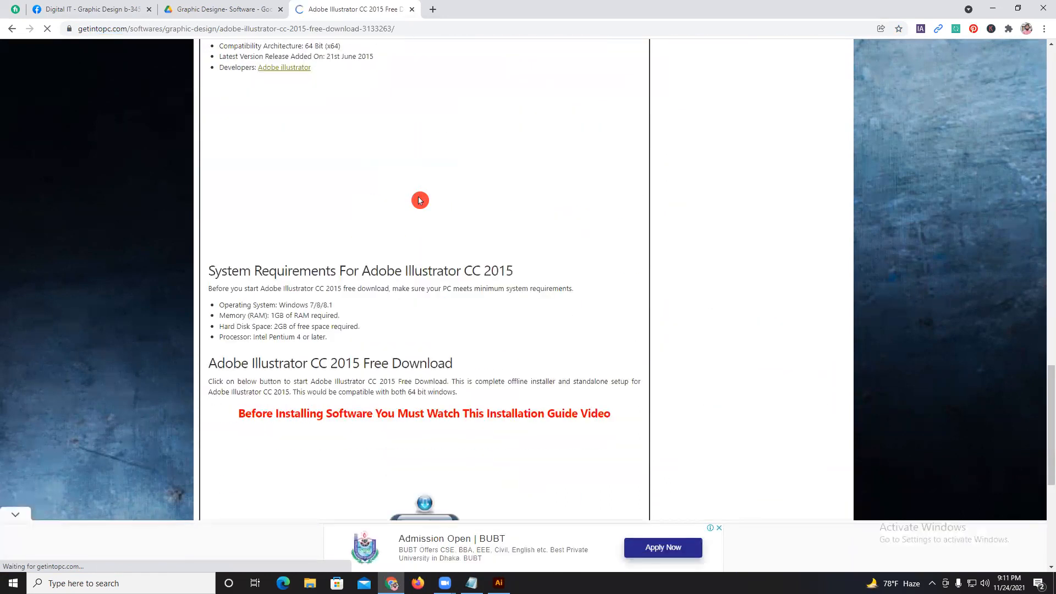
scroll(420, 200, down, 5)
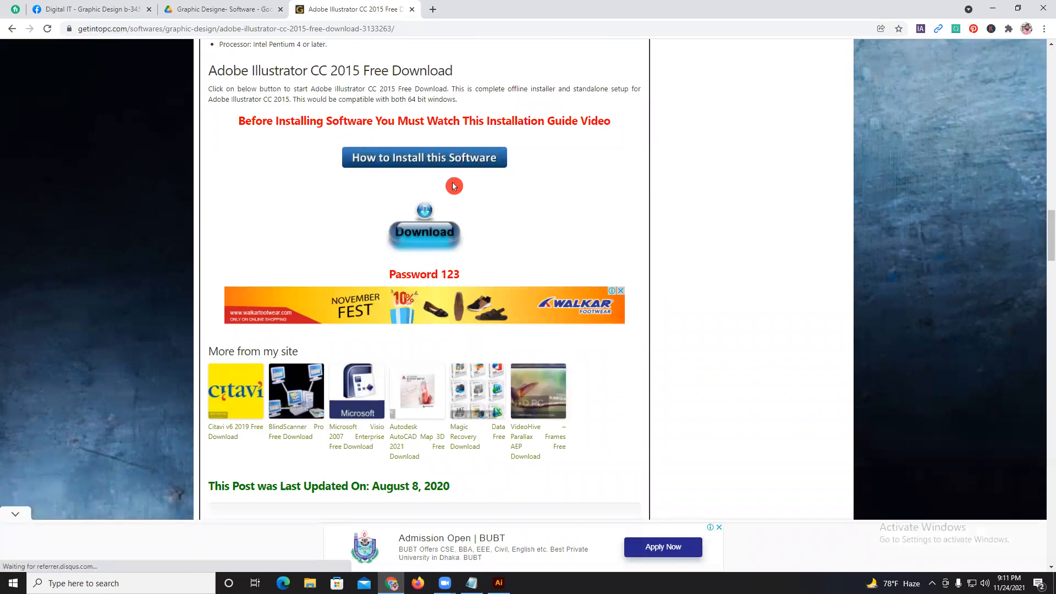
View the Illustrator CC 2015 installation guide page, and close it to return to the download page.
click(477, 163)
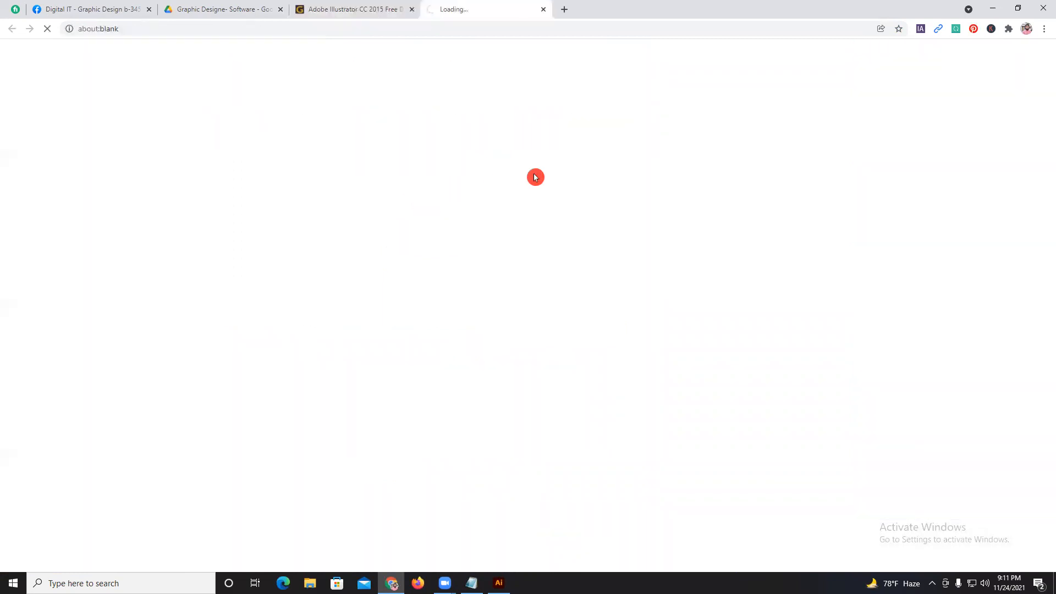
scroll(453, 310, down, 3)
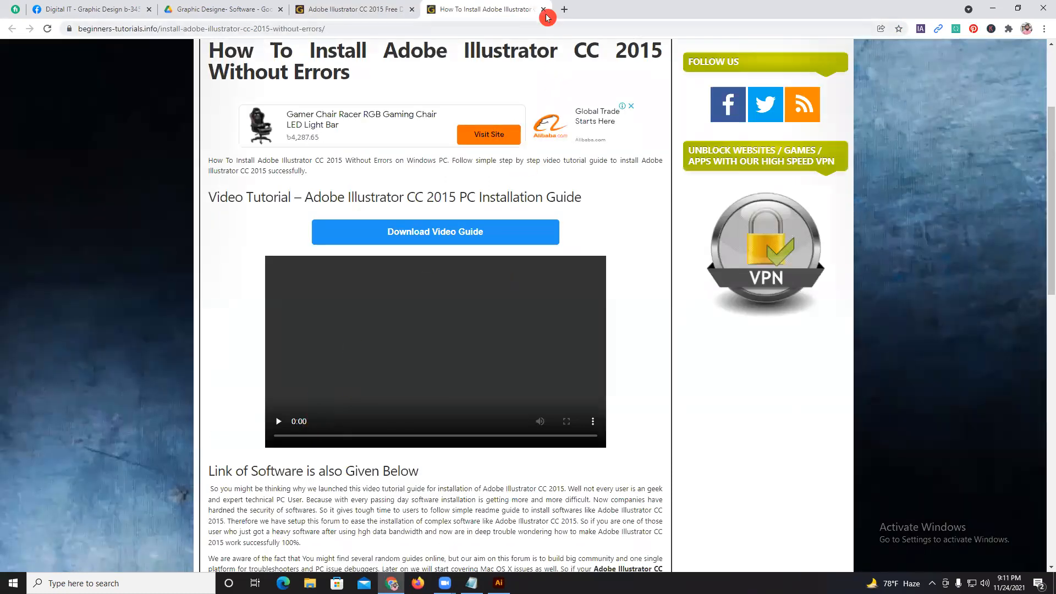
click(543, 10)
Review the features and overview on the Illustrator CC 2015 download page and close the advertisement banner.
scroll(591, 243, up, 3)
scroll(591, 241, up, 12)
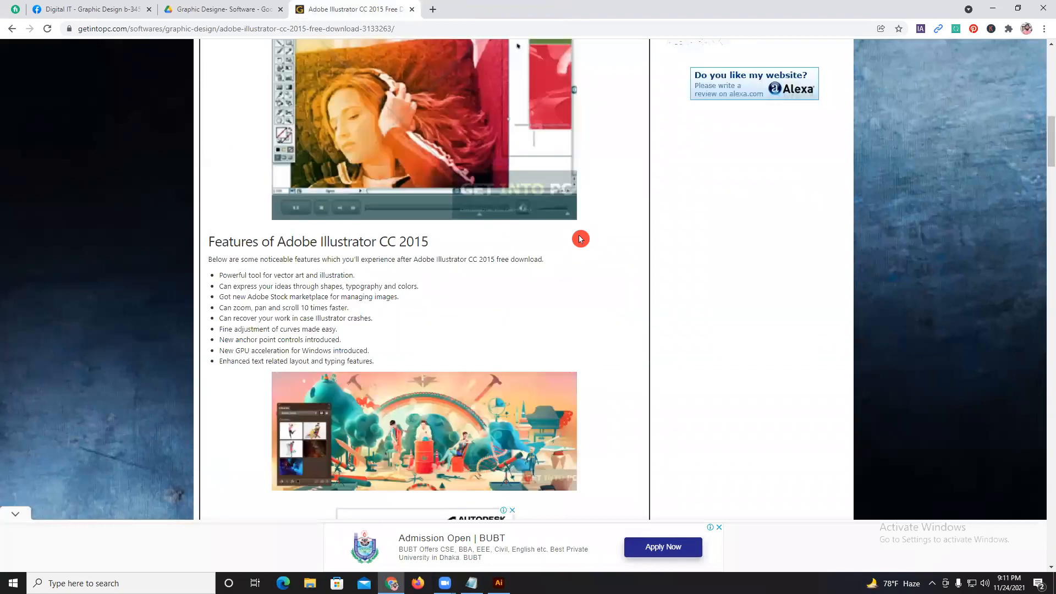
scroll(578, 239, up, 7)
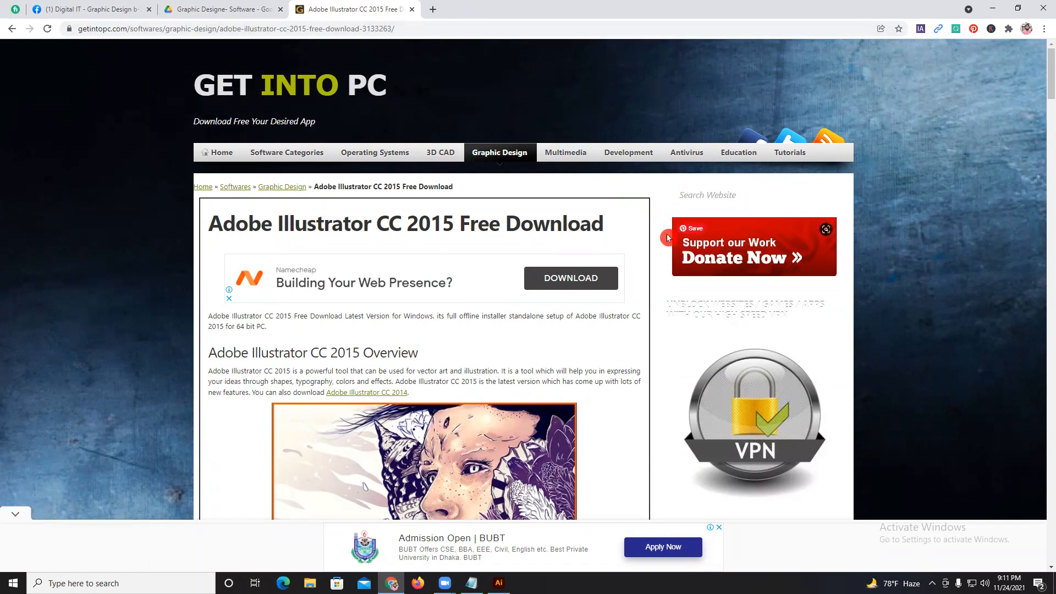
scroll(656, 225, down, 3)
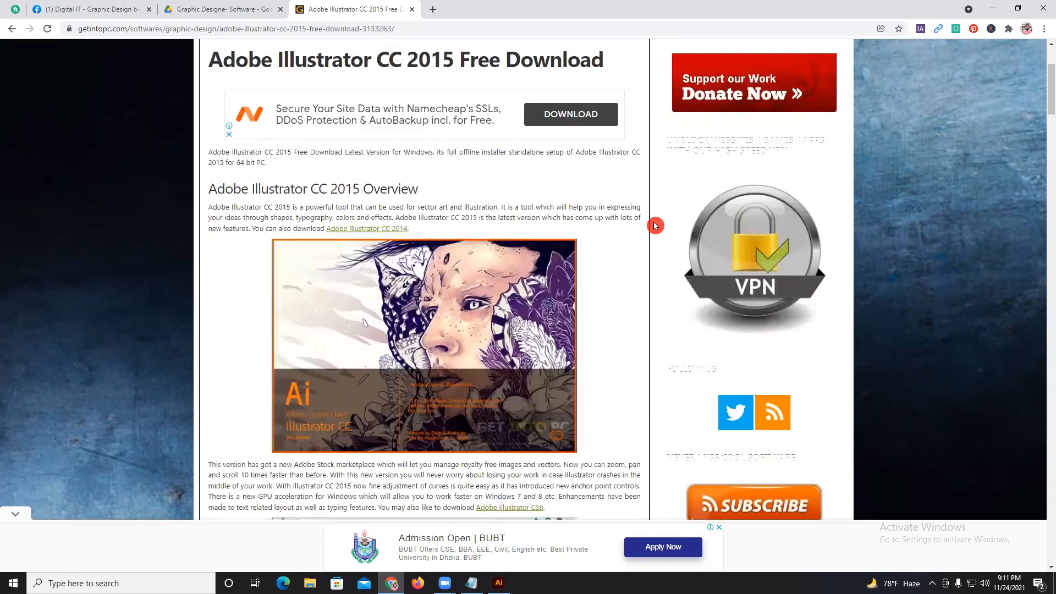
scroll(655, 225, down, 2)
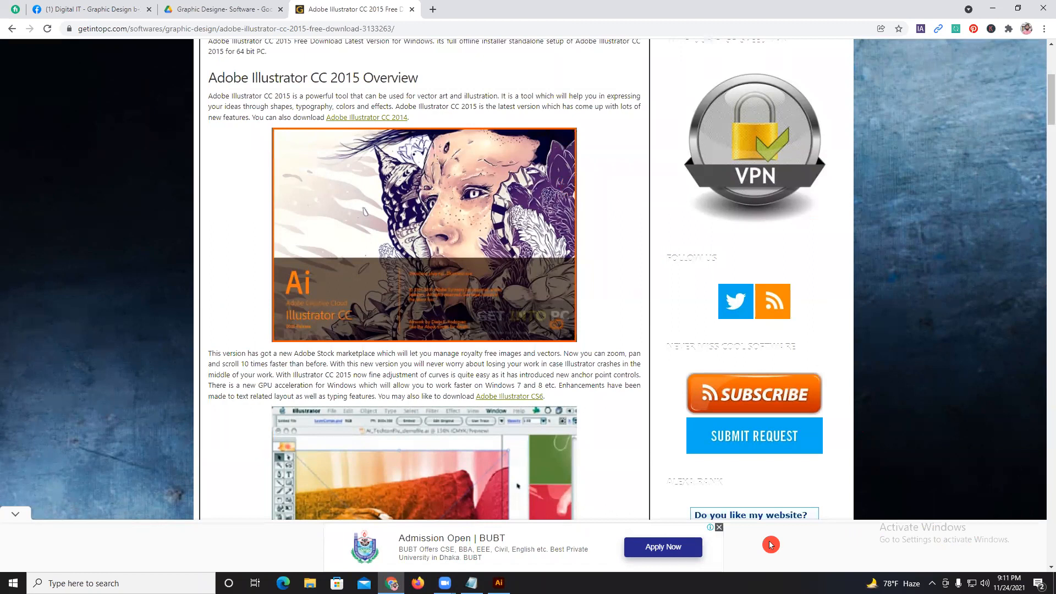
click(718, 528)
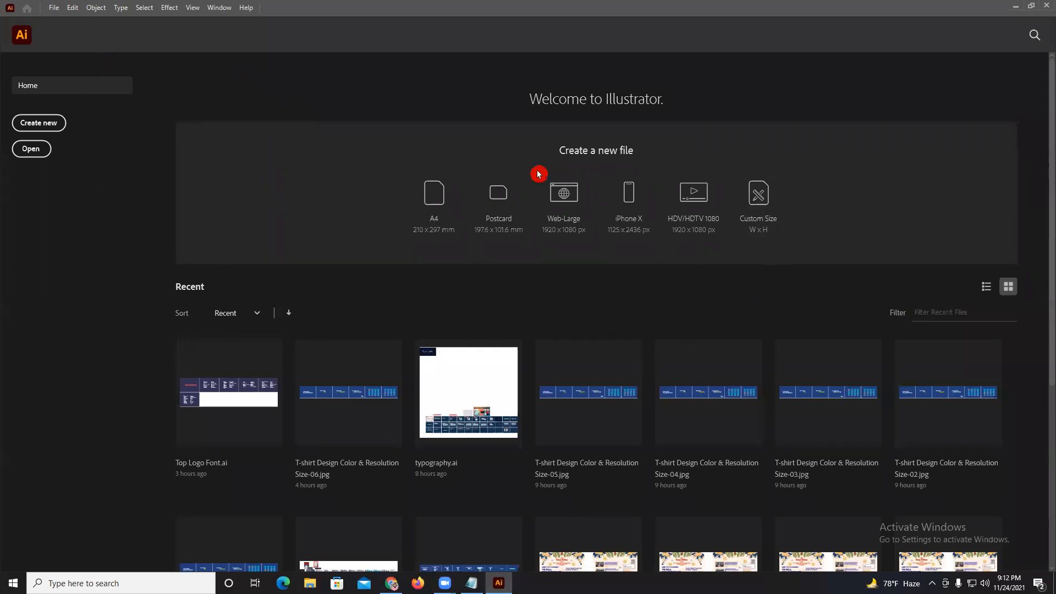
scroll(239, 230, down, 5)
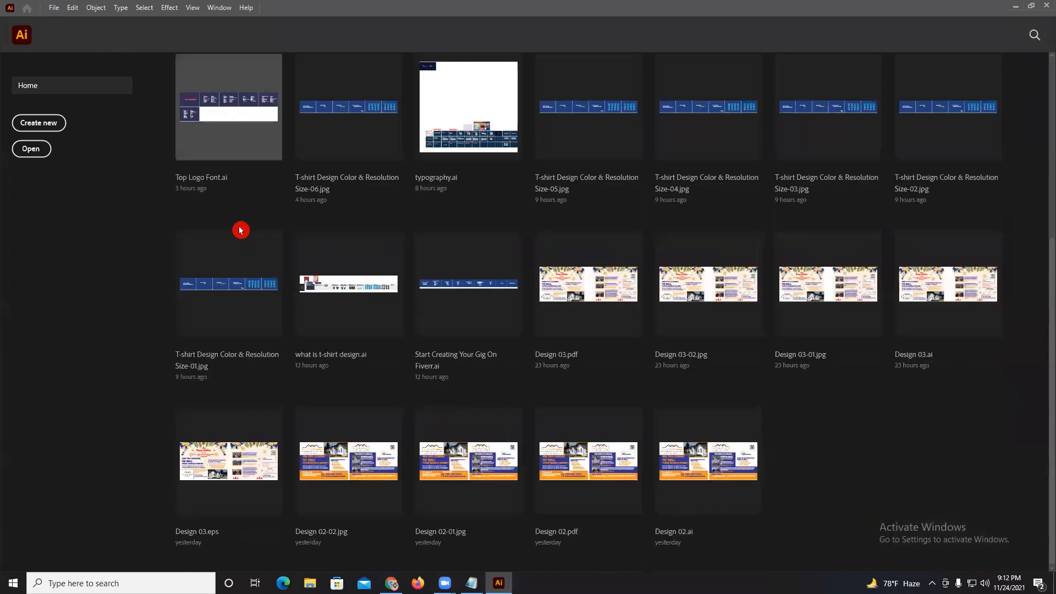
scroll(870, 363, up, 5)
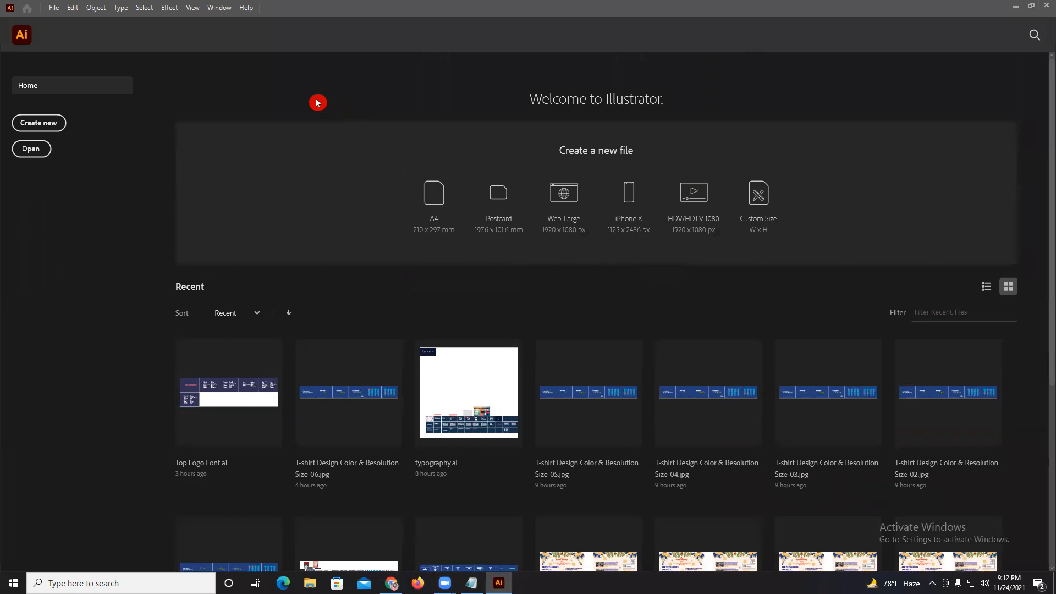
click(54, 9)
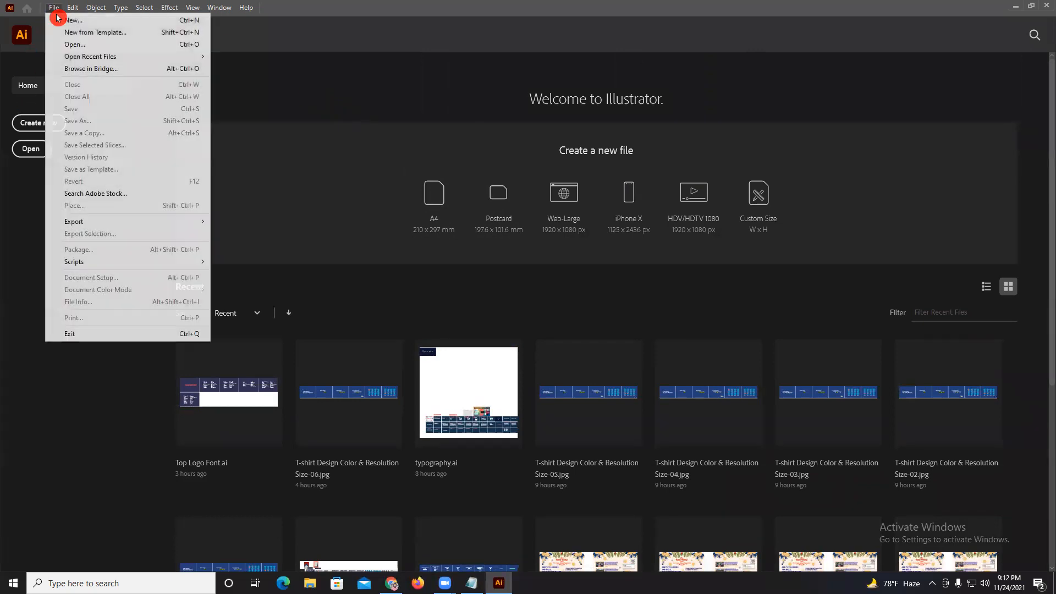
click(66, 20)
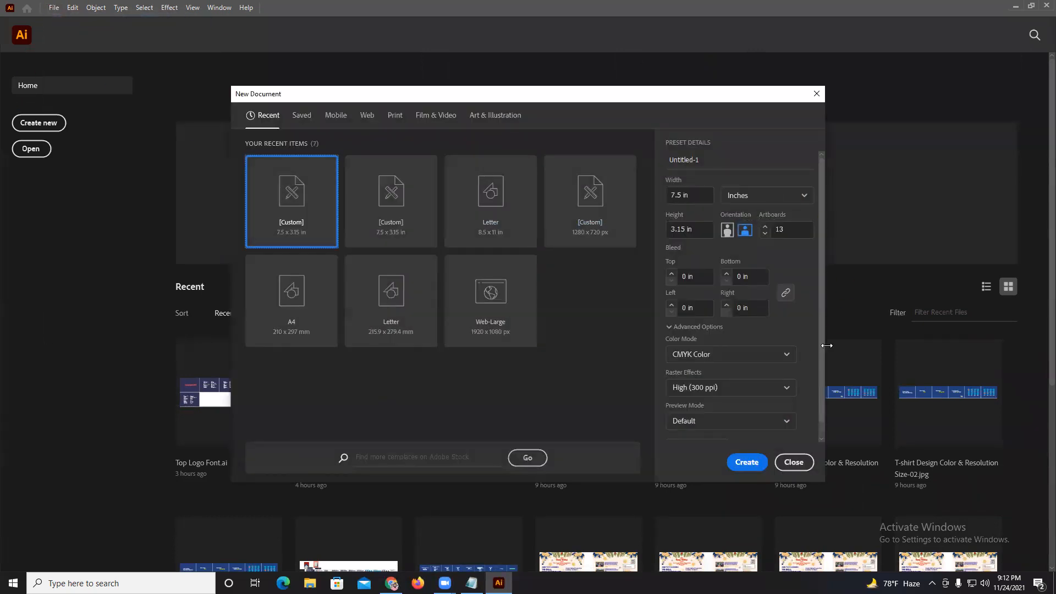
click(801, 462)
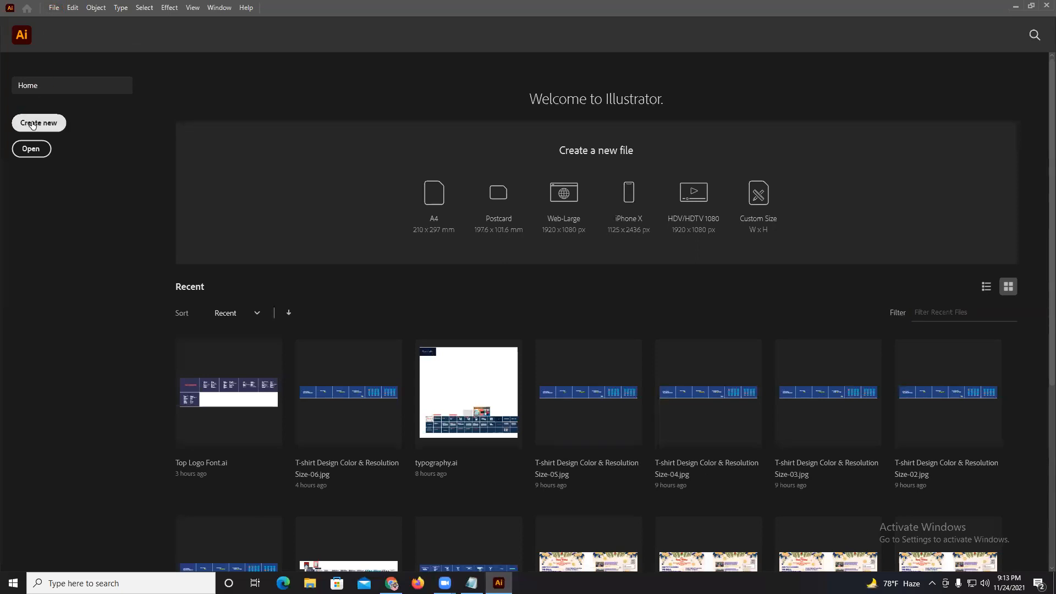
click(54, 7)
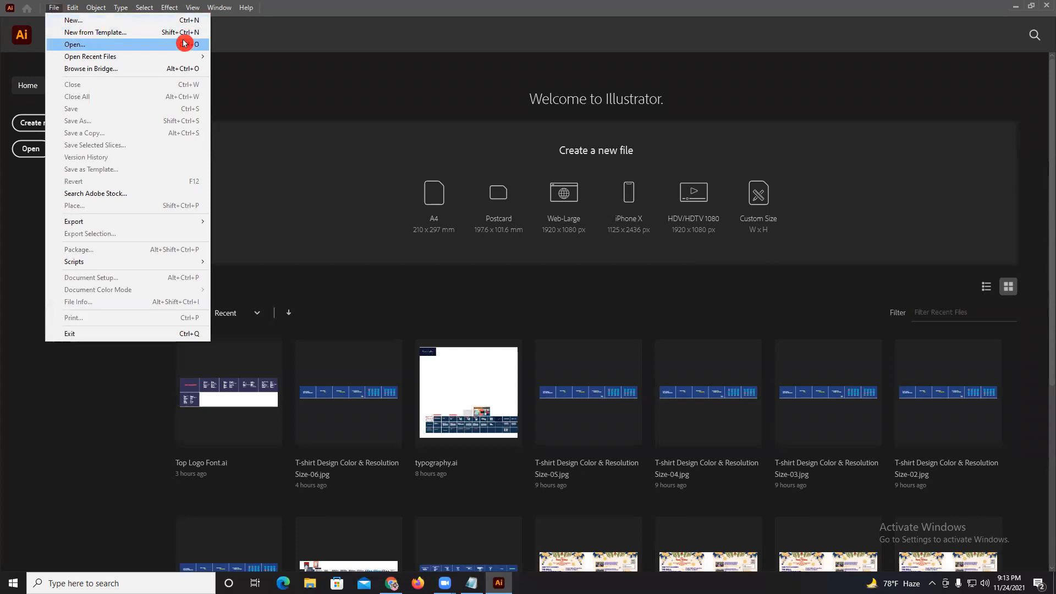
click(278, 82)
Start a new document and review the recent items offered in the New Document dialog.
click(59, 10)
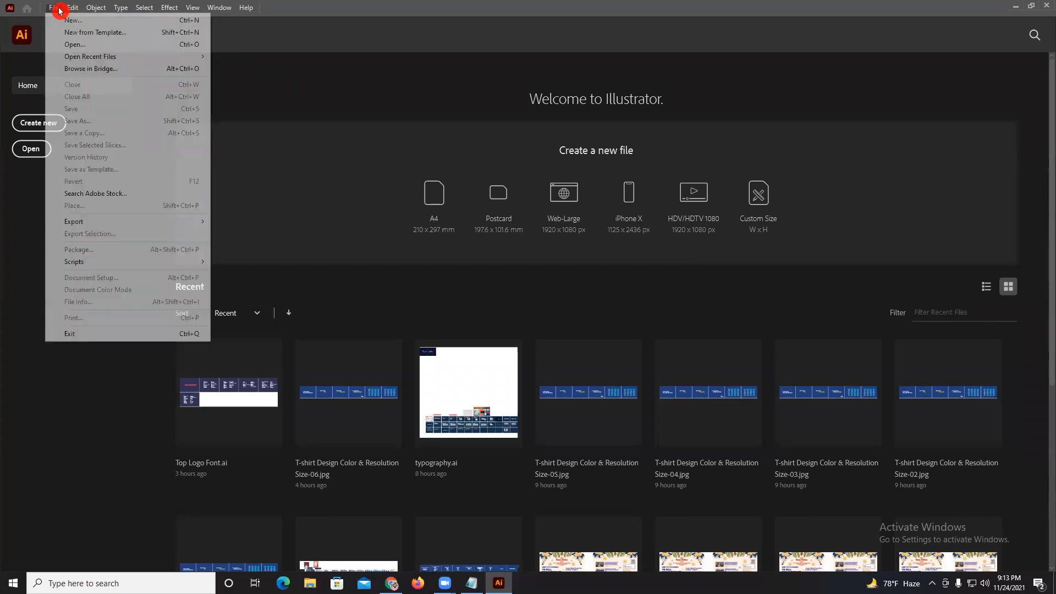
click(69, 21)
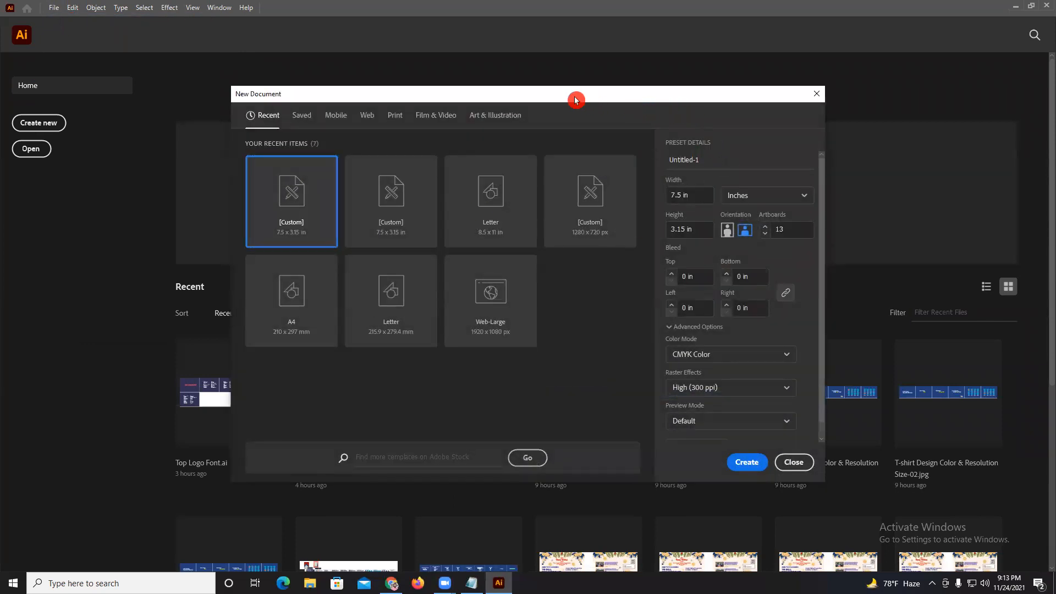
drag(570, 97, 533, 98)
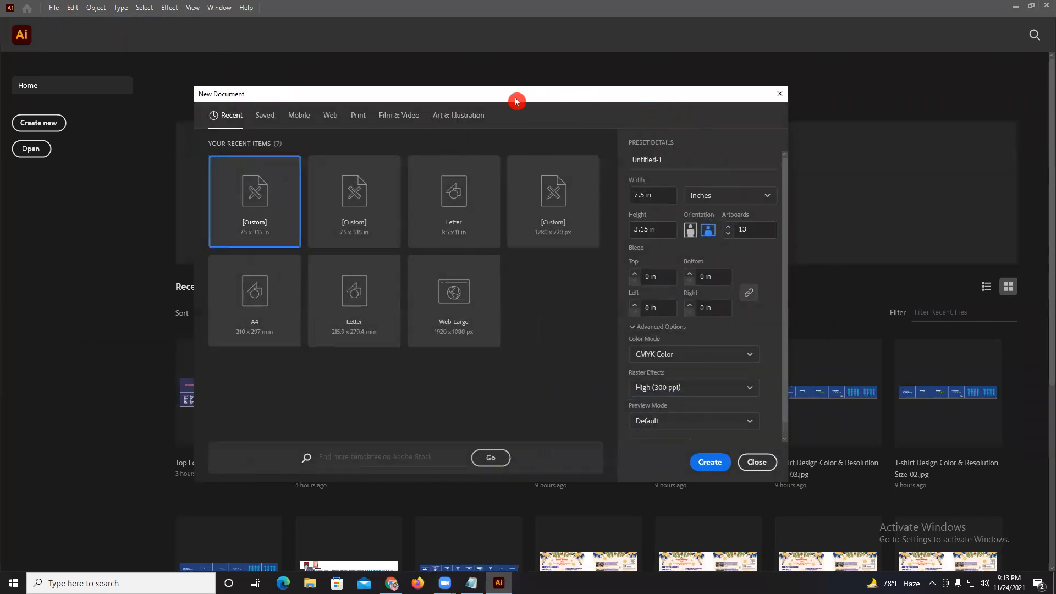
click(237, 124)
click(522, 301)
click(509, 301)
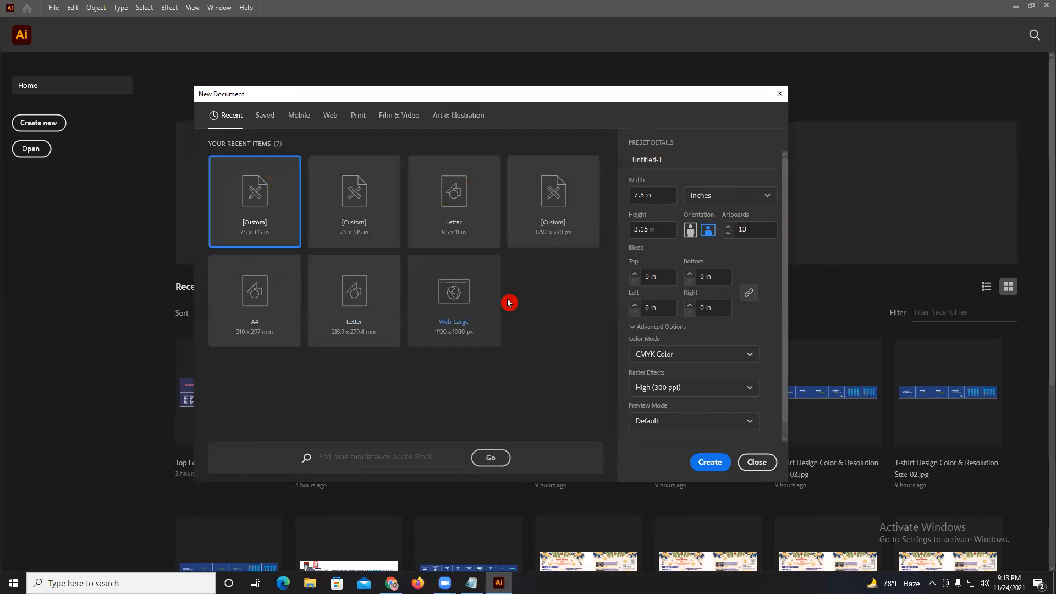
click(524, 317)
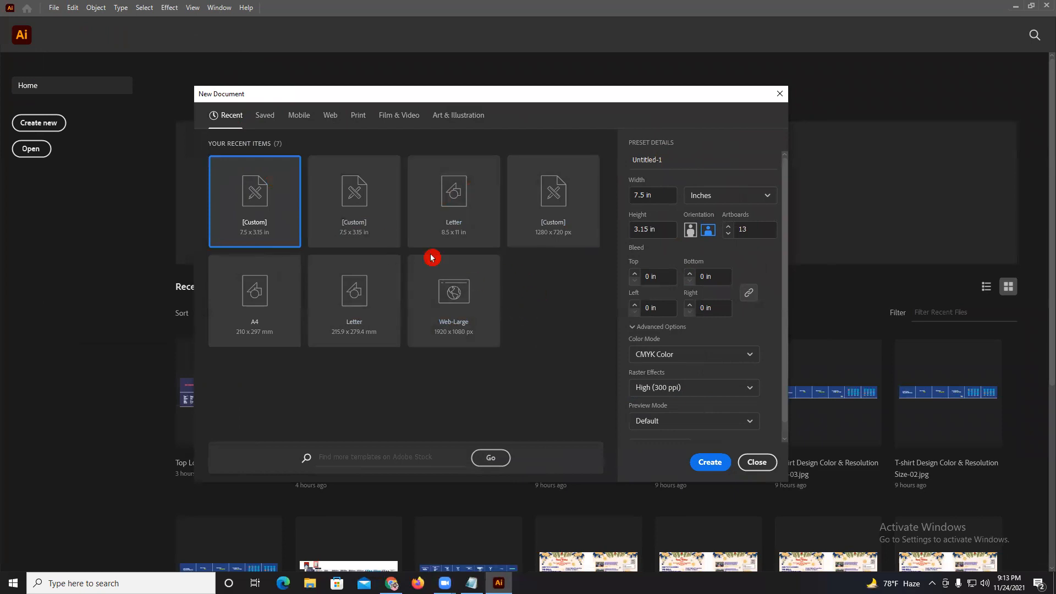
Look through the Saved, Mobile and Web document presets.
click(264, 118)
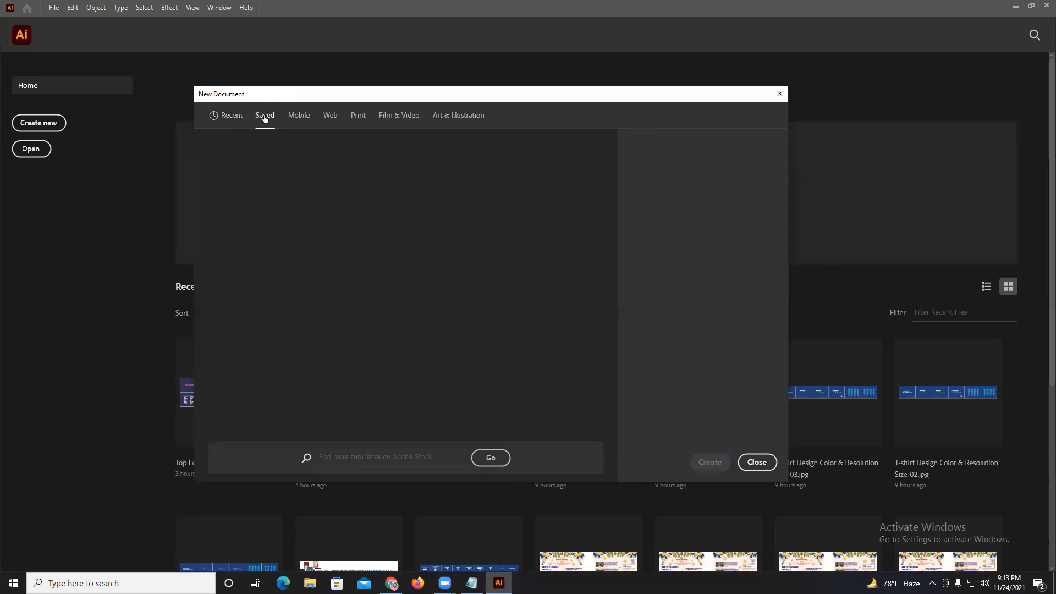
click(299, 118)
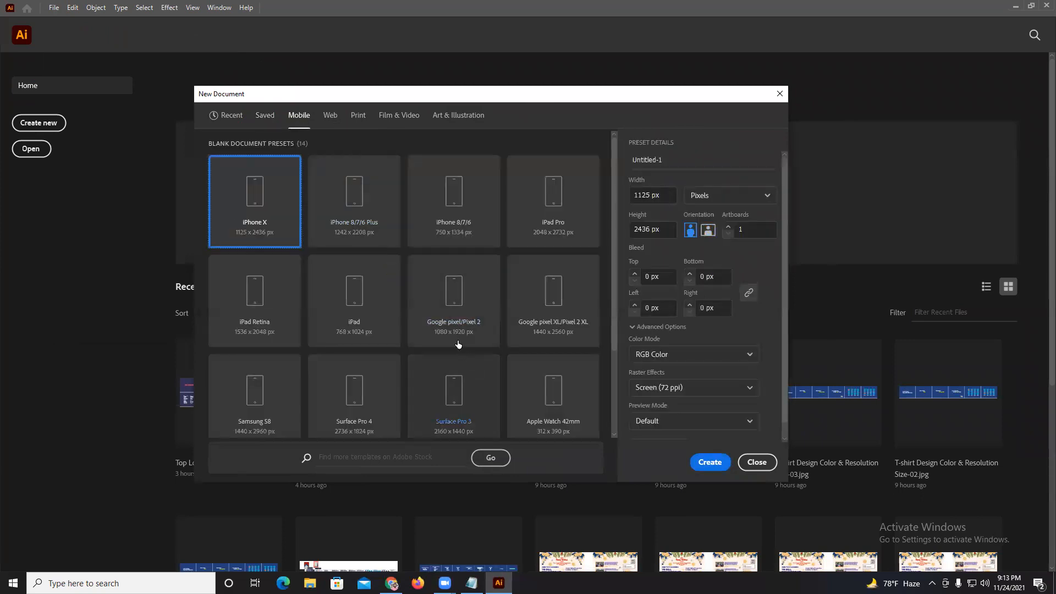
scroll(405, 245, down, 3)
scroll(403, 248, up, 4)
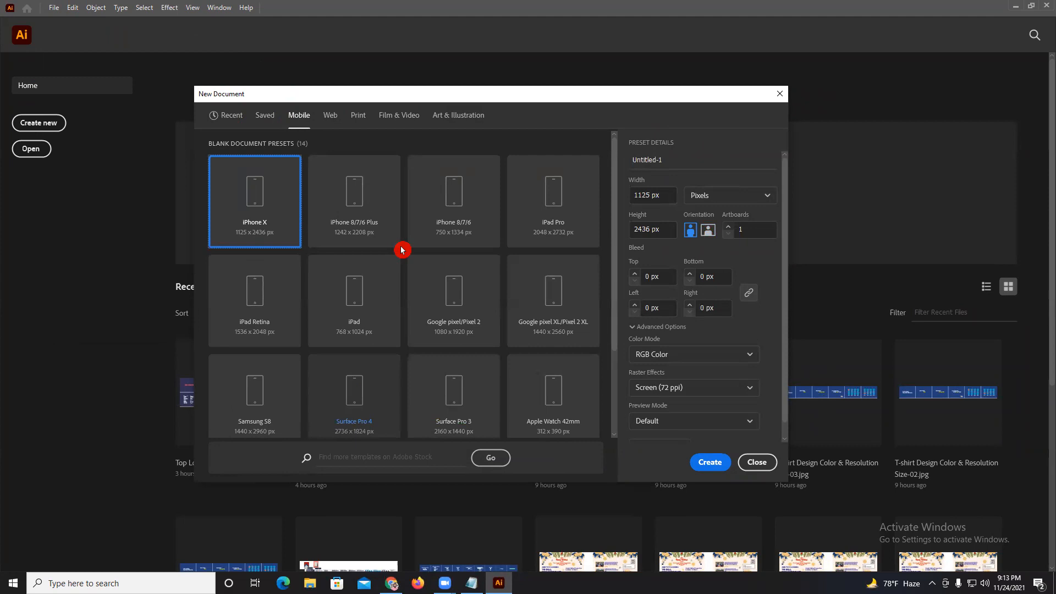
click(330, 117)
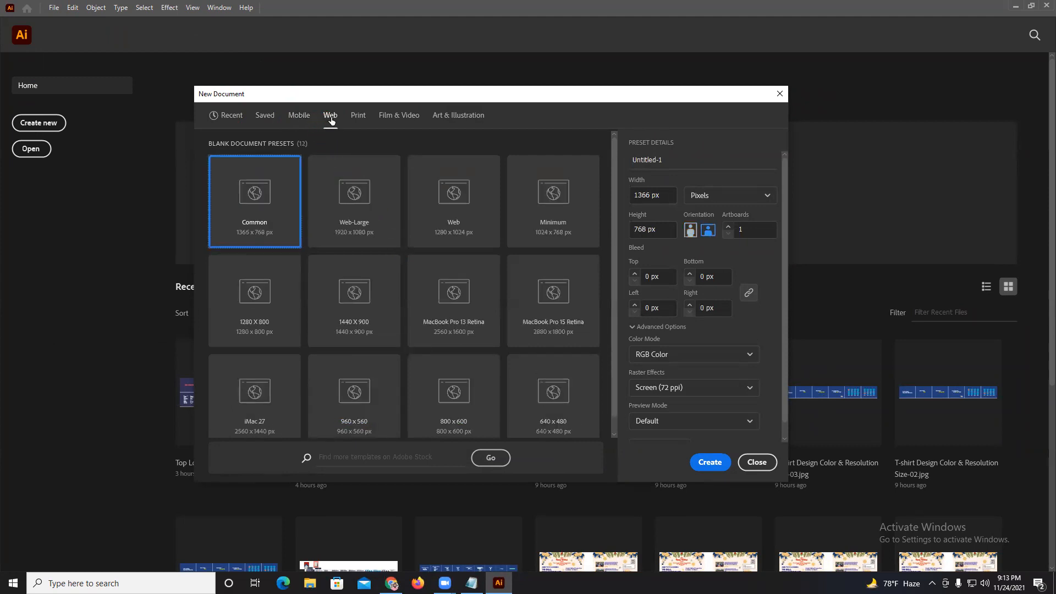
scroll(410, 298, down, 1)
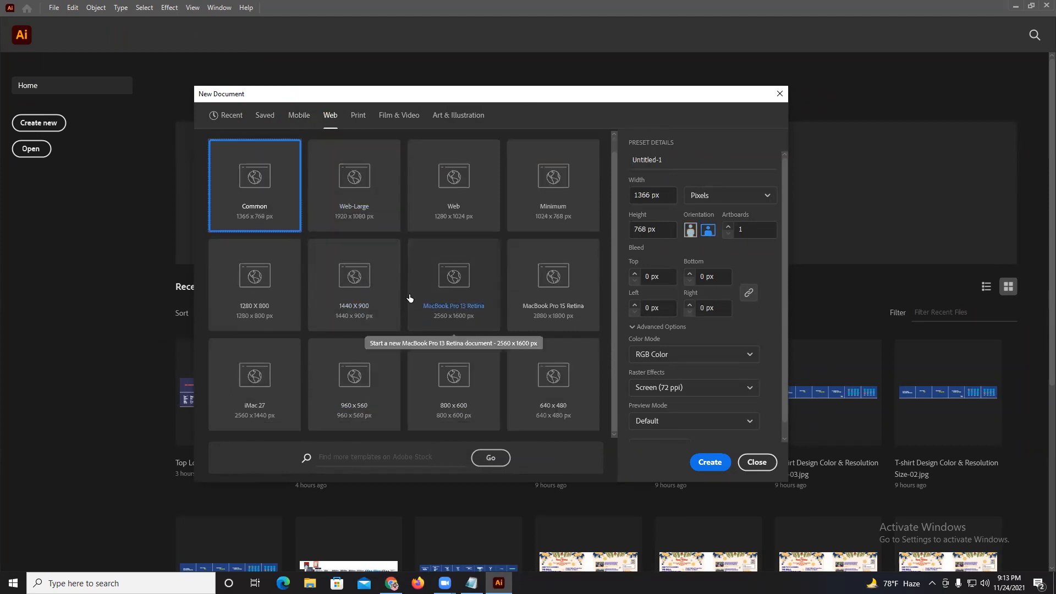
scroll(409, 297, up, 1)
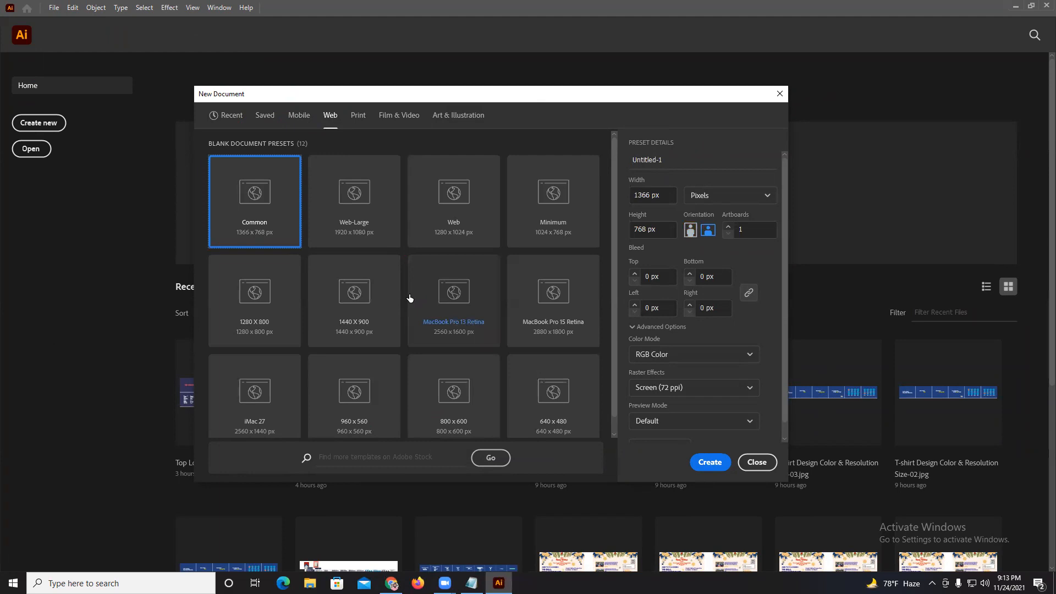
Look through the Print and Film & Video presets, and switch to the Art & Illustration presets.
click(358, 117)
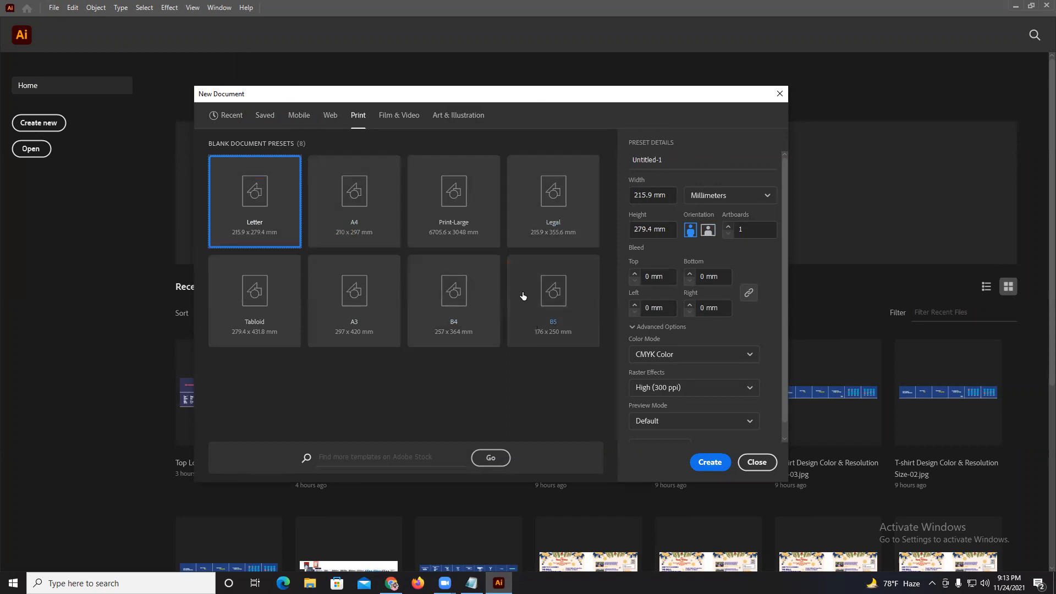
click(390, 116)
scroll(444, 213, down, 2)
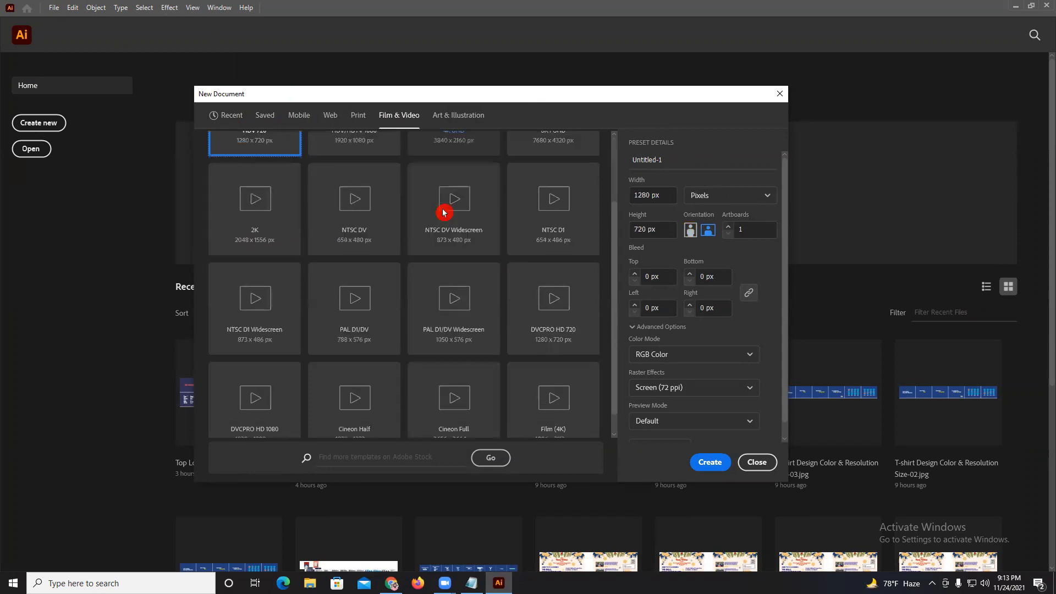
scroll(444, 213, down, 1)
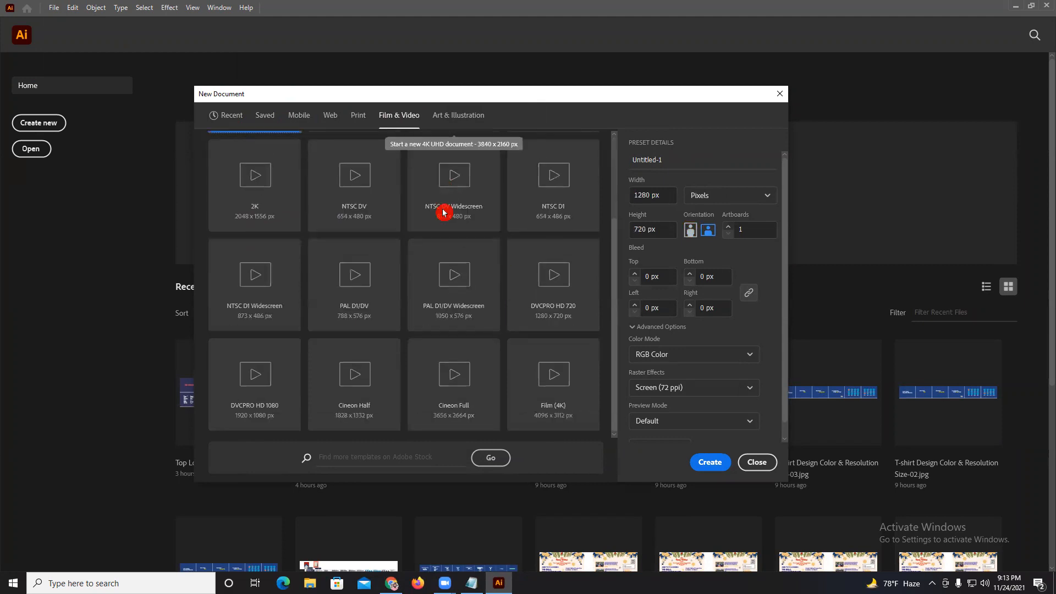
click(453, 121)
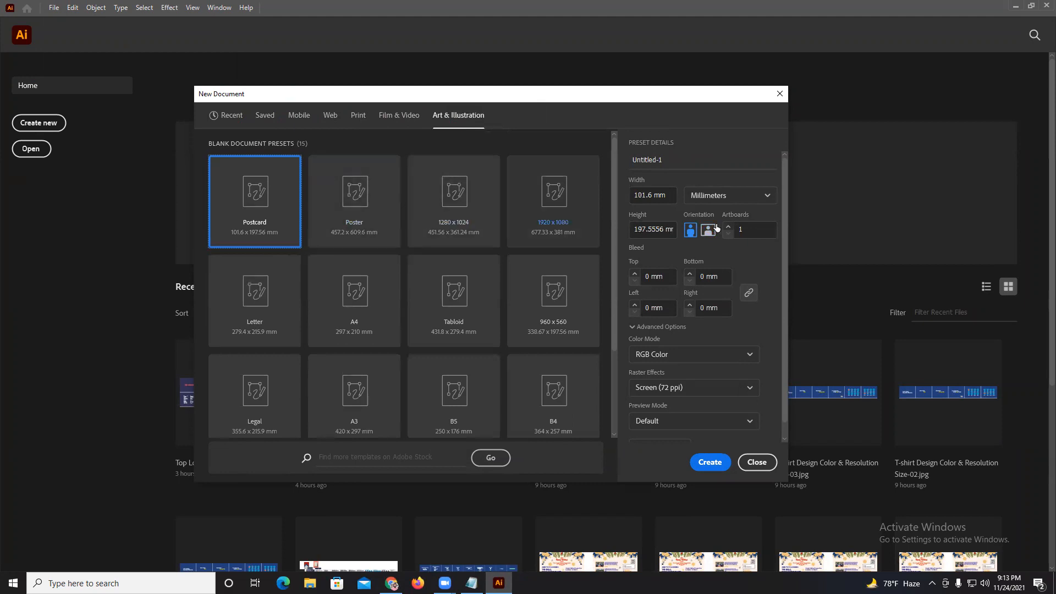
Name the new document "Flyer Design".
click(686, 160)
drag(619, 173, 647, 165)
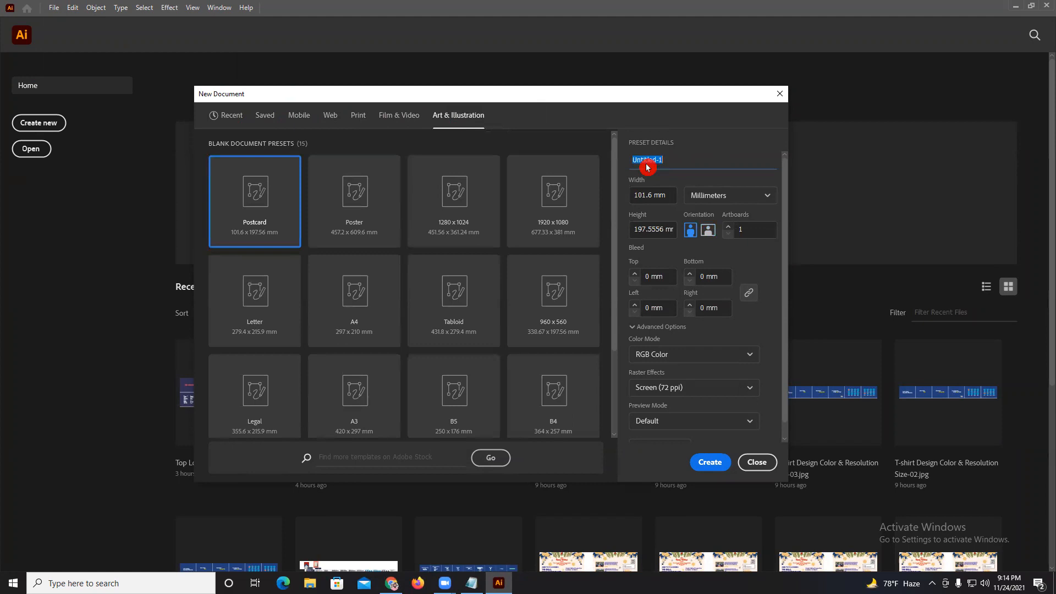
text(Flyer Design)
Set the document units to inches and its size to 8.5 in wide by 11 in high.
click(703, 196)
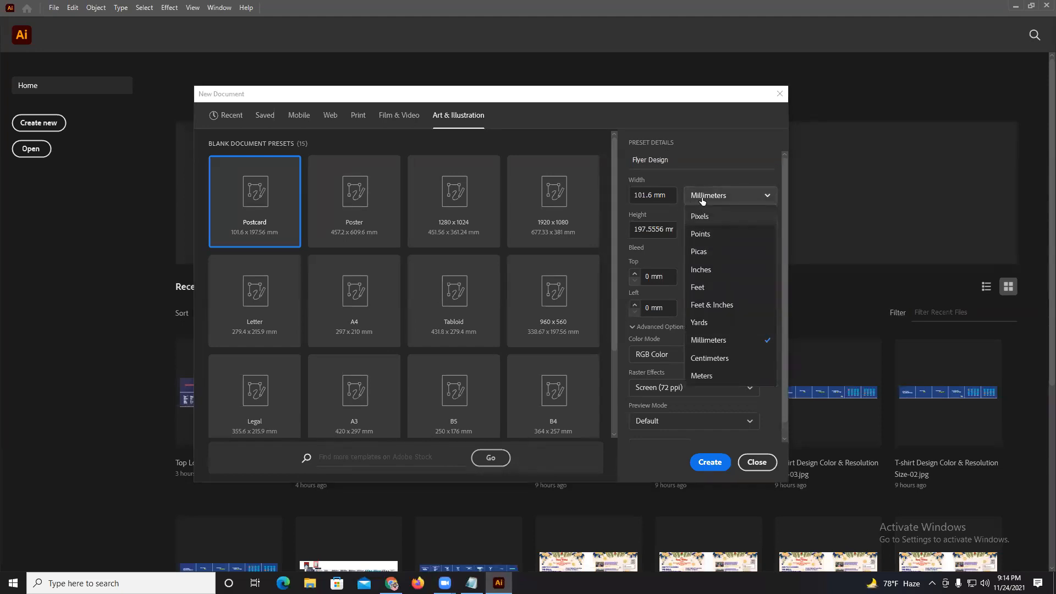
click(700, 271)
click(643, 200)
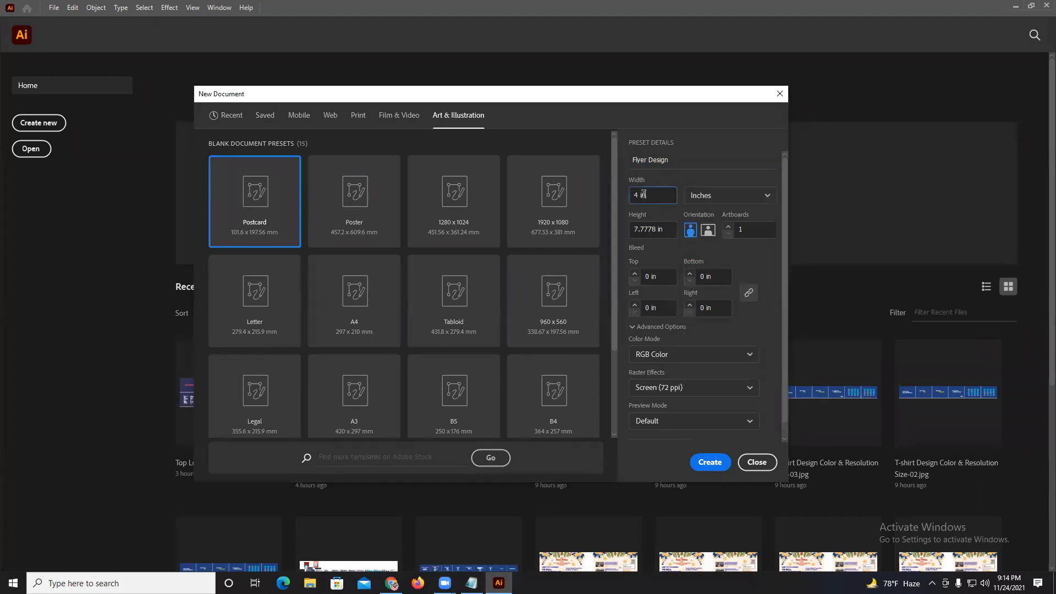
double_click(641, 195)
text(8.5)
click(677, 228)
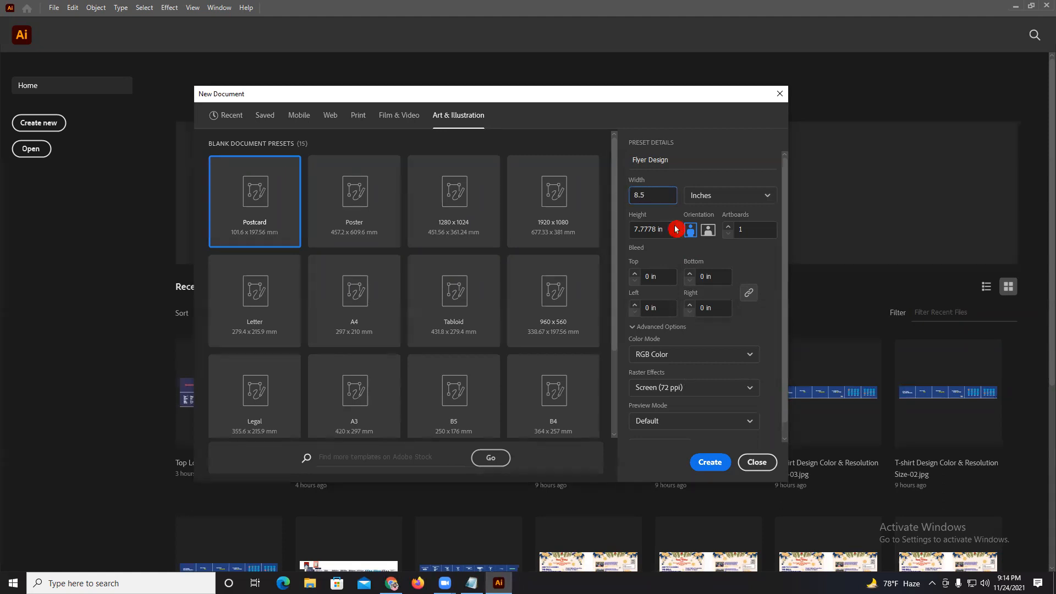
triple_click(646, 230)
text(11)
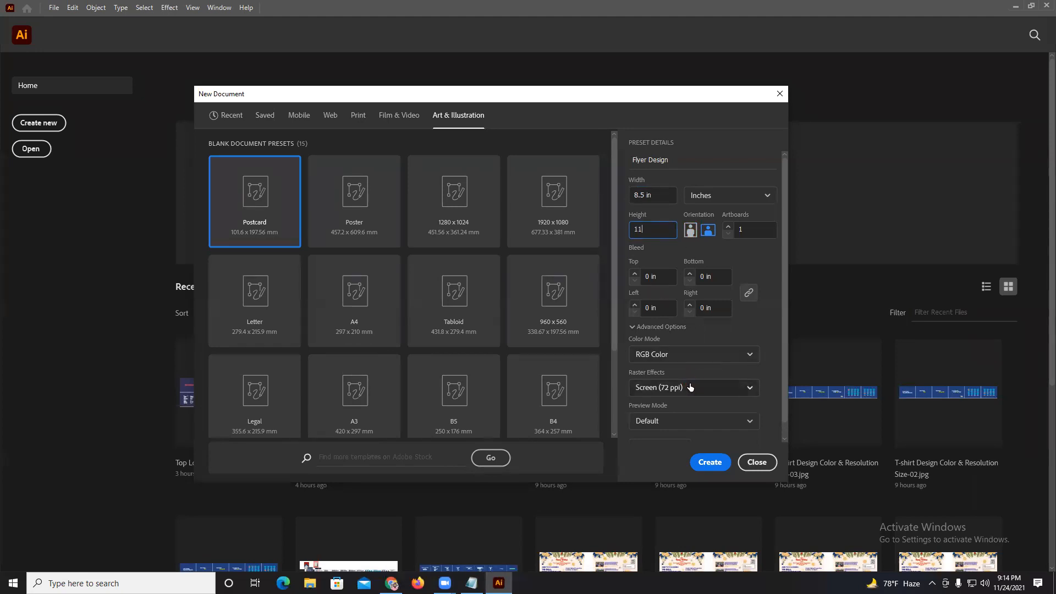
Set the raster effects to High (300 ppi) and create the flyer document.
click(690, 385)
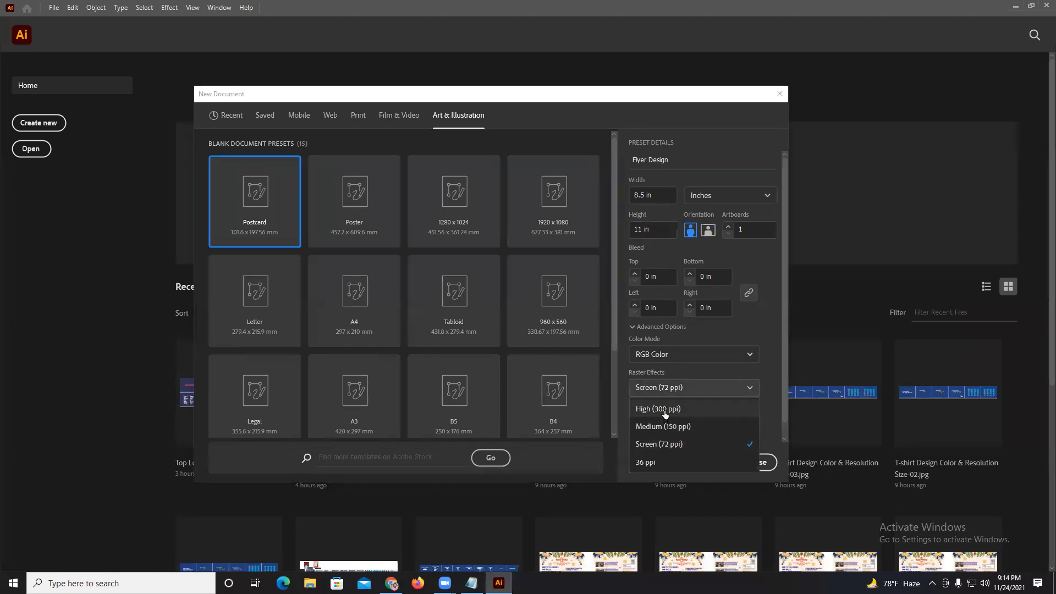
click(664, 414)
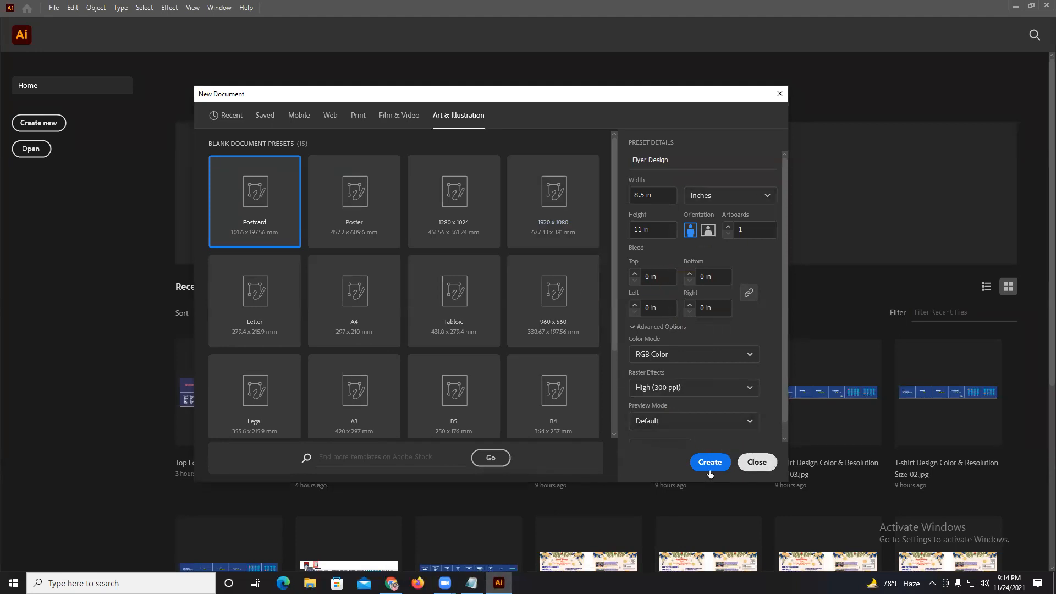
scroll(723, 415, down, 1)
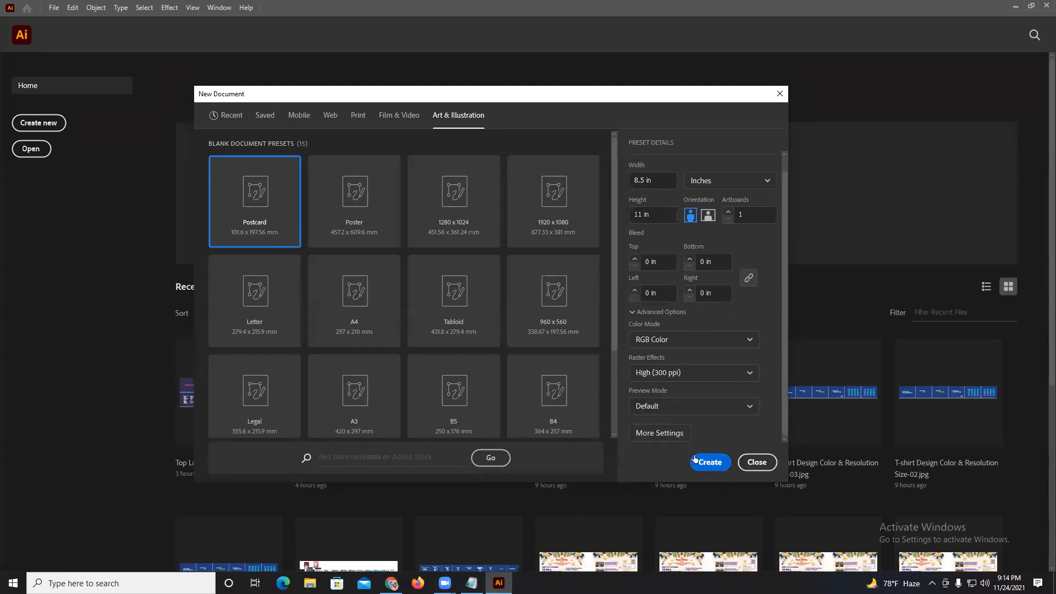
click(696, 468)
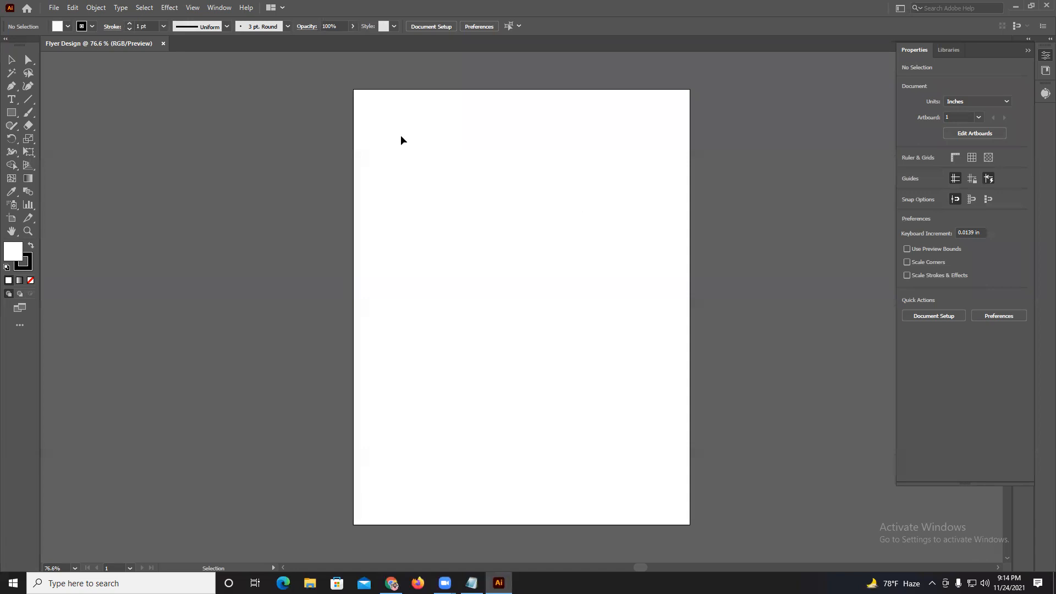
Start another new document and set its number of artboards to 2.
click(56, 8)
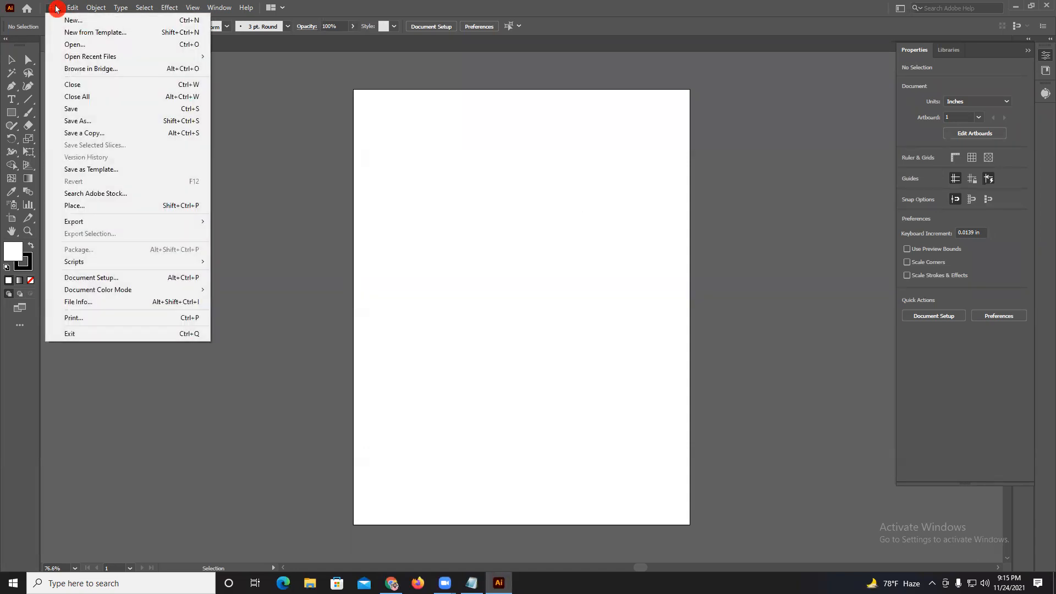
click(65, 22)
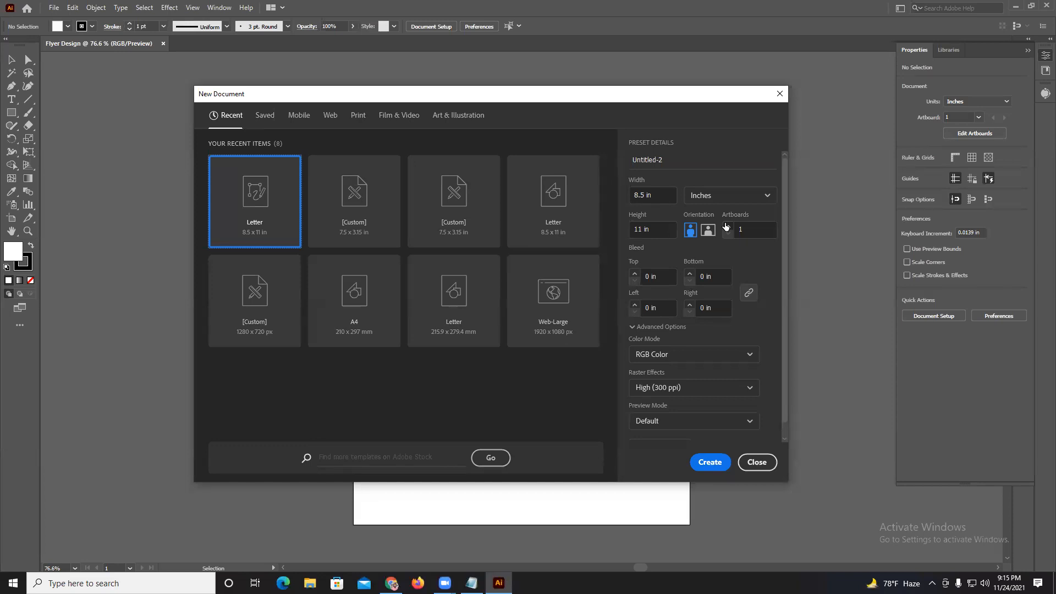
click(728, 226)
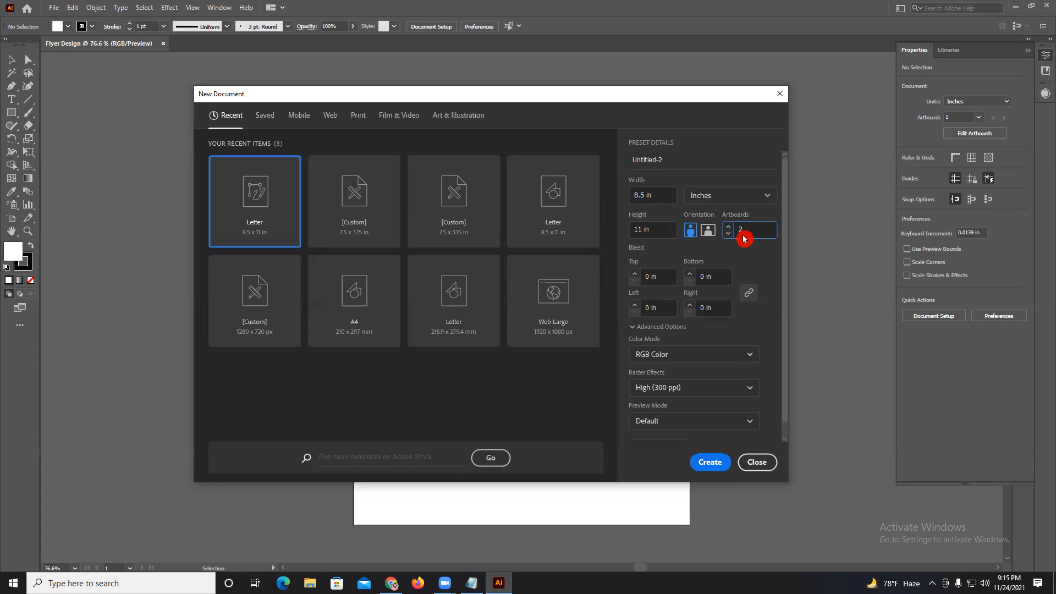
Open the additional settings for the new document and set the number of artboards to 4.
scroll(707, 348, down, 1)
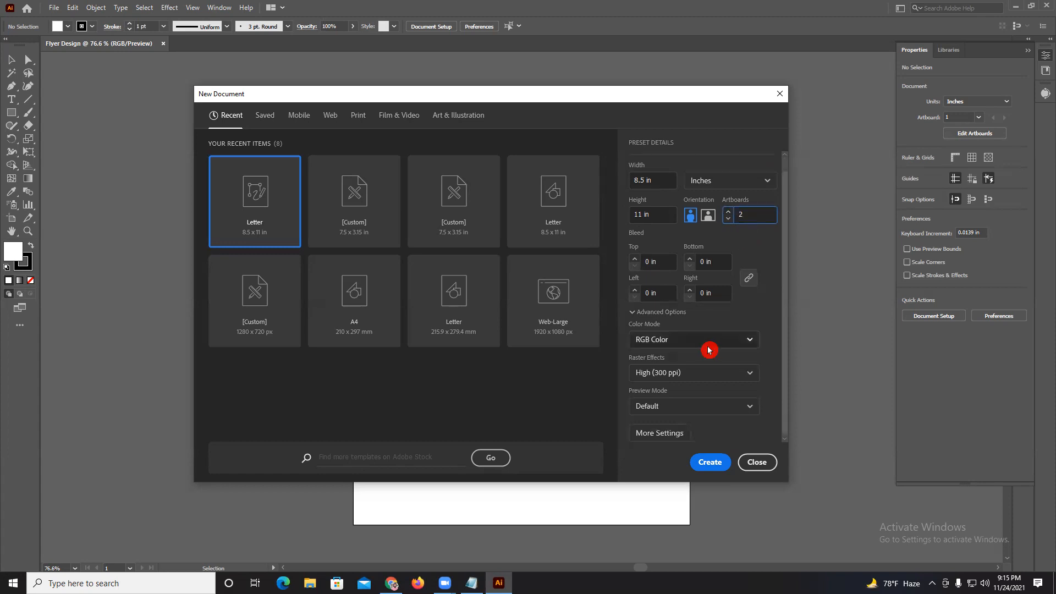
click(670, 439)
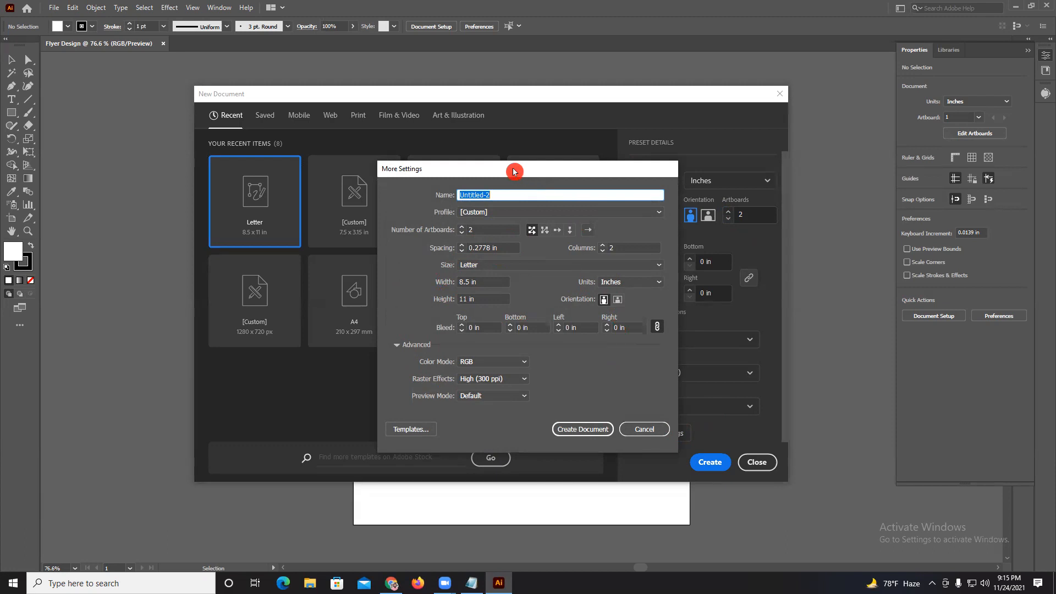
drag(515, 172, 365, 186)
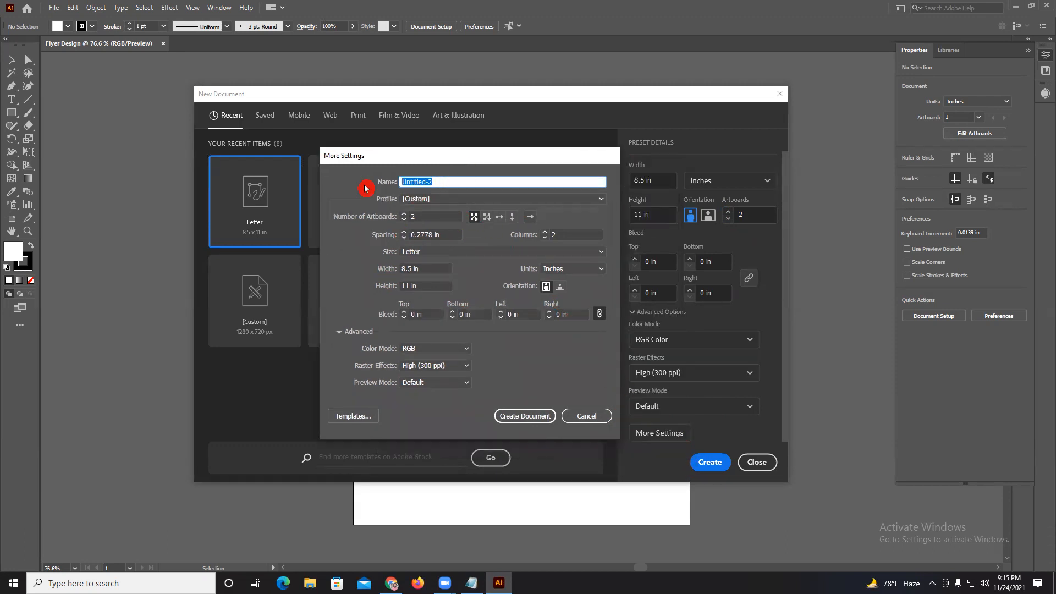
click(403, 213)
click(403, 213)
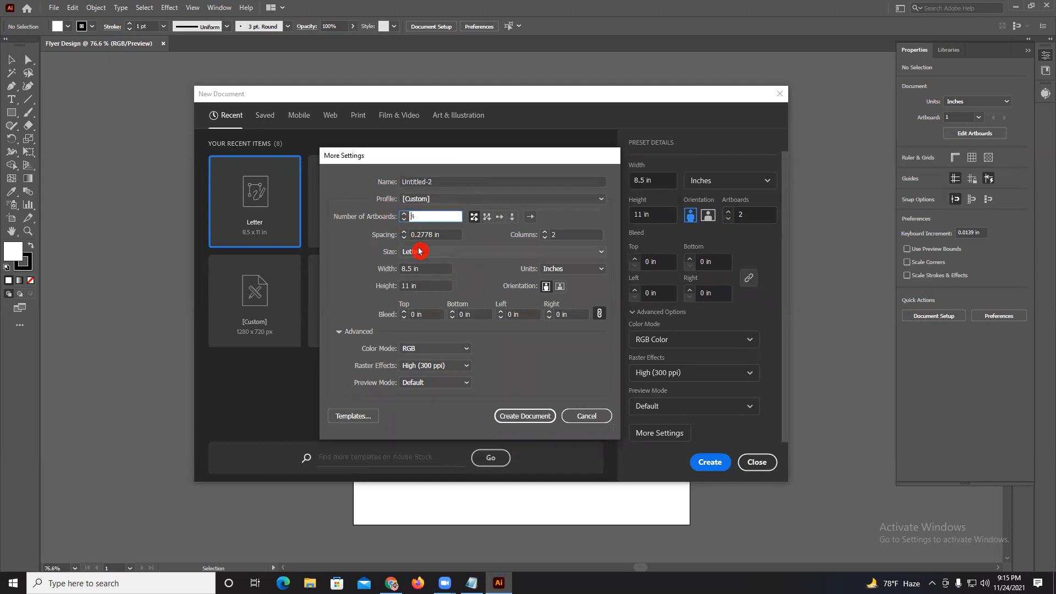
Set the new document's number of artboards to 2 and the bleed to 0.125 in on all sides.
click(403, 221)
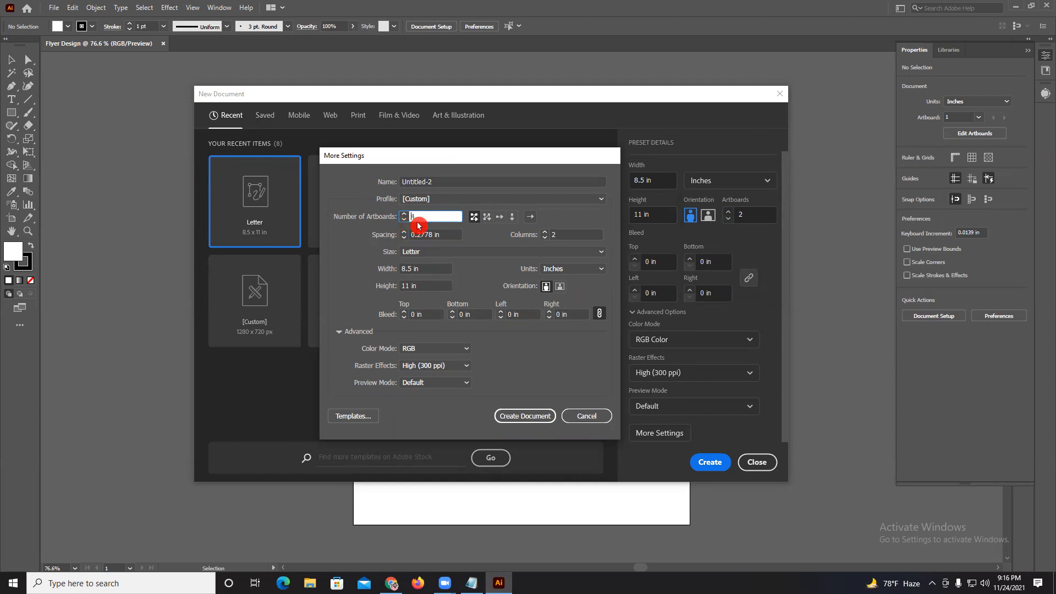
click(405, 222)
click(405, 223)
click(426, 235)
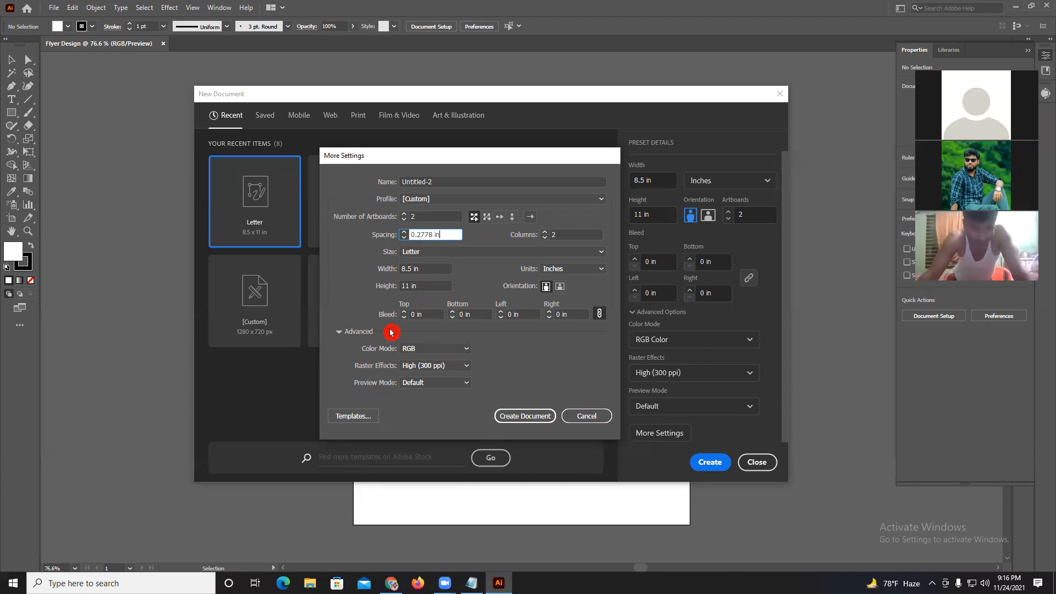
click(410, 314)
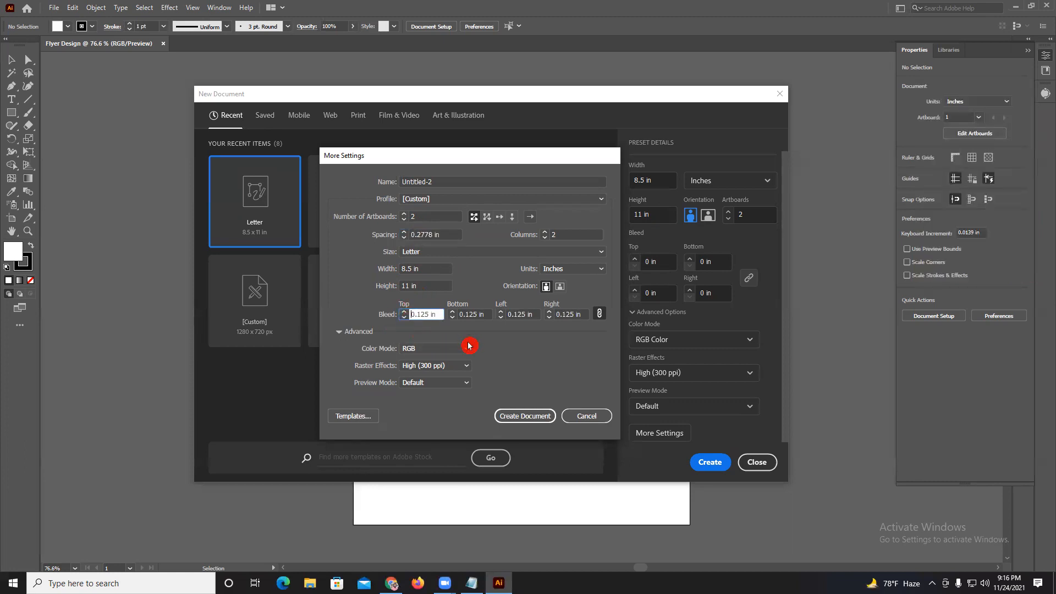
Set the color mode to CMYK and create the two-artboard document.
click(443, 346)
click(454, 373)
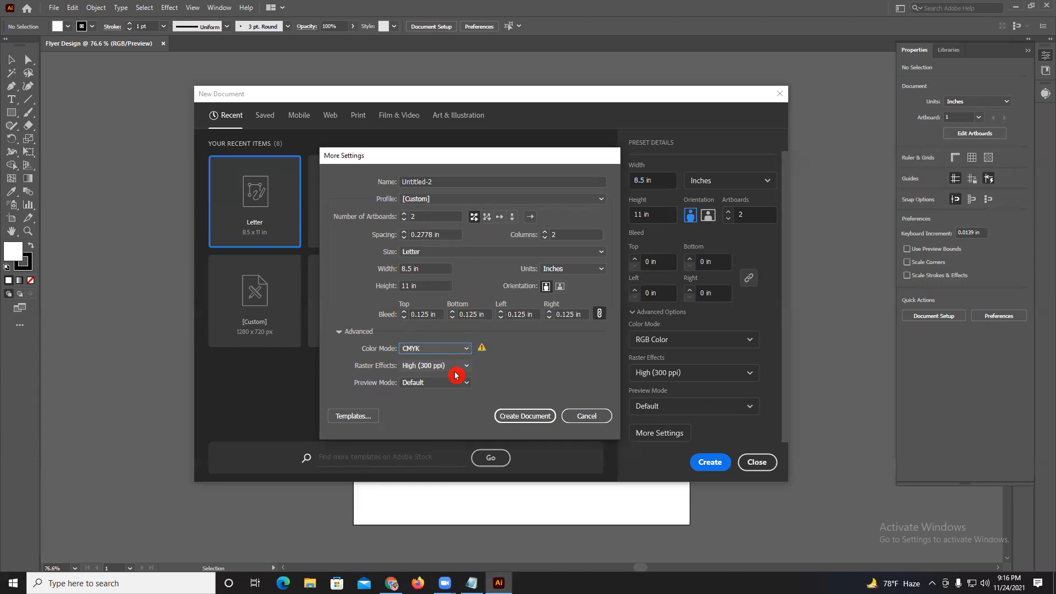
click(537, 418)
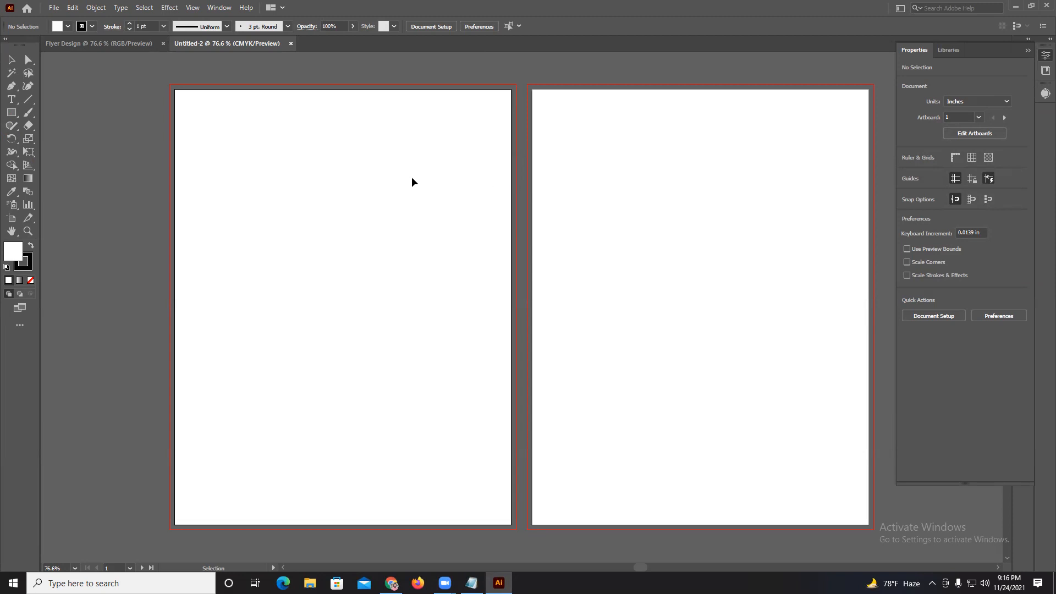
Start another new document and open its additional settings.
click(54, 8)
click(61, 20)
double_click(741, 229)
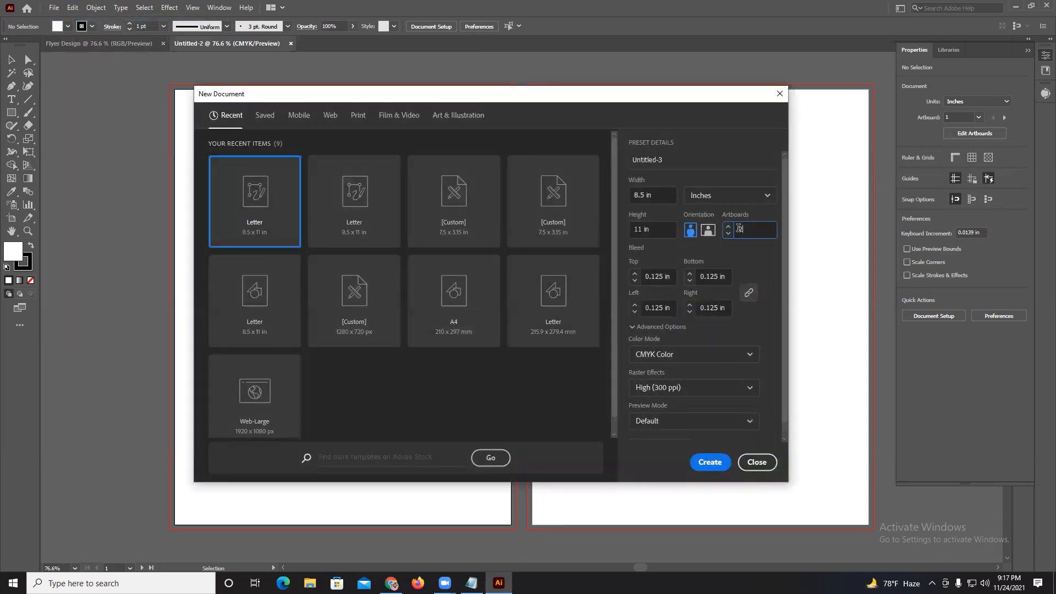
scroll(677, 422, down, 1)
click(660, 433)
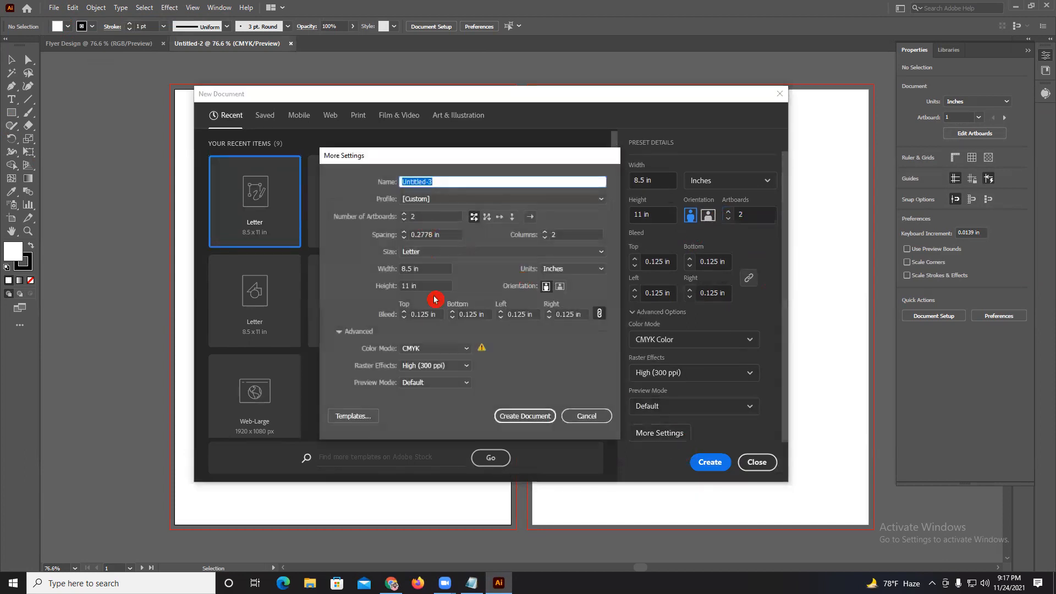
Set the number of artboards to 50 and create the document.
double_click(567, 235)
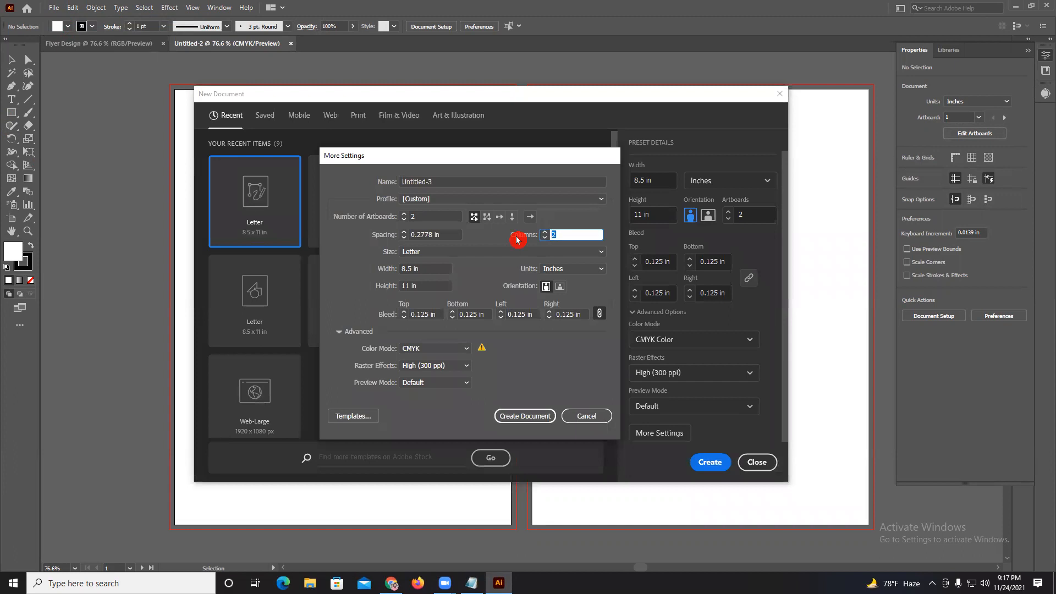
text(50)
drag(570, 234, 443, 235)
click(439, 216)
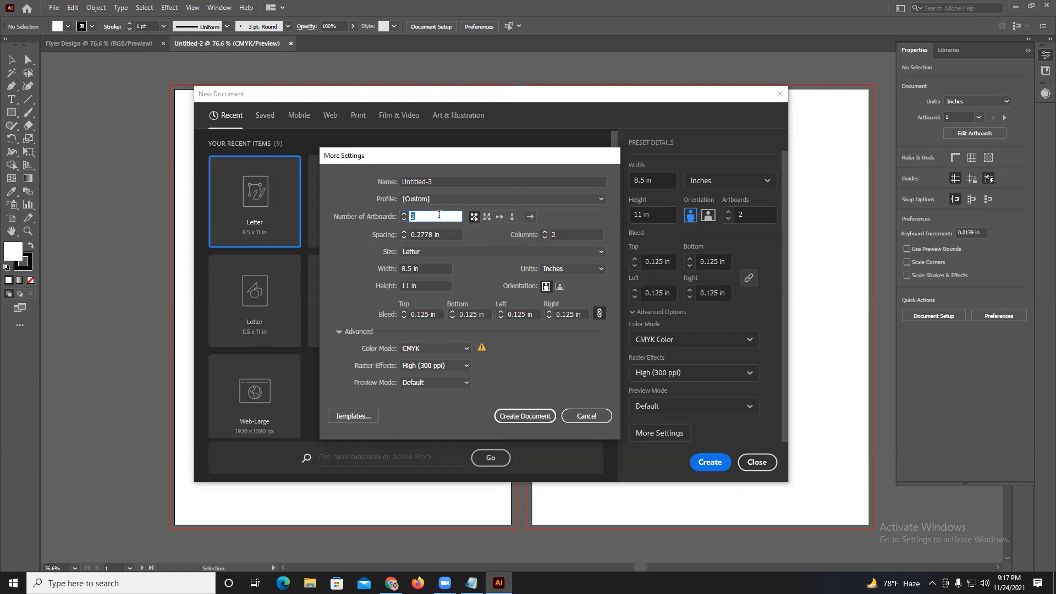
text(50)
click(525, 418)
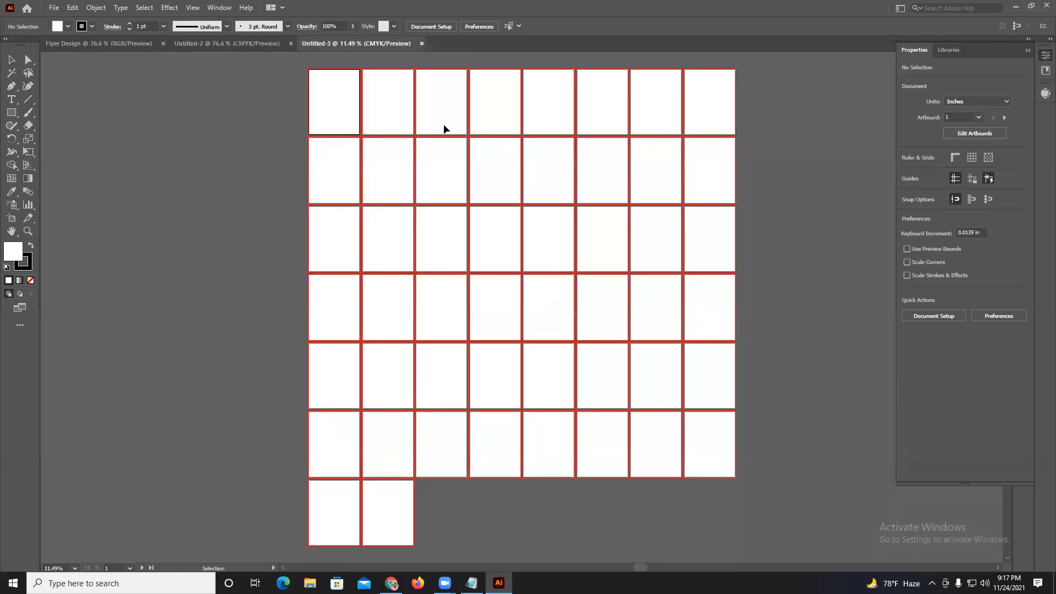
Look over the grid of artboards and close the 50-artboard document.
scroll(442, 223, down, 4)
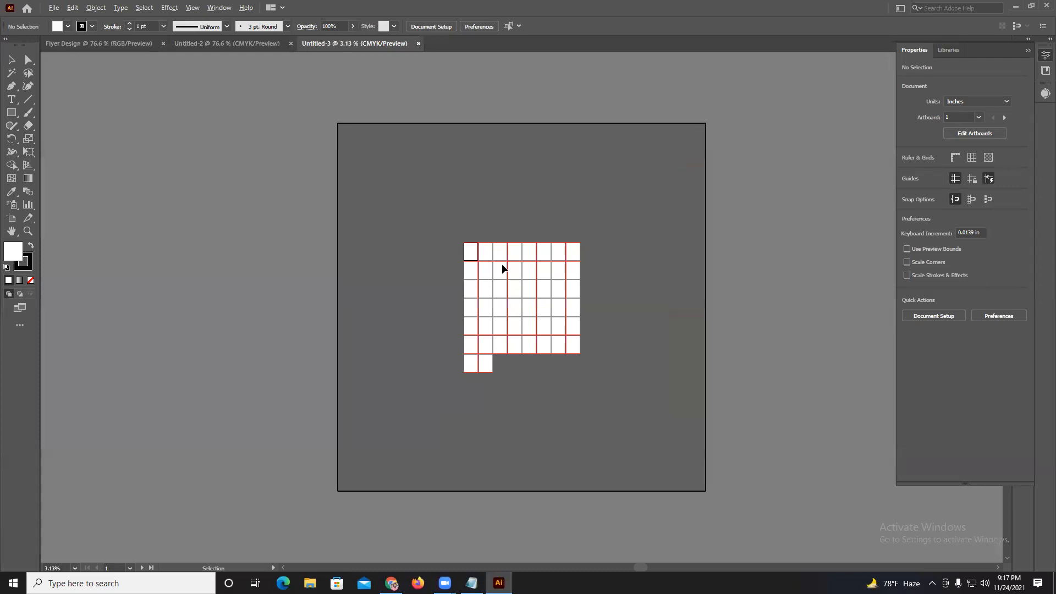
scroll(502, 266, up, 4)
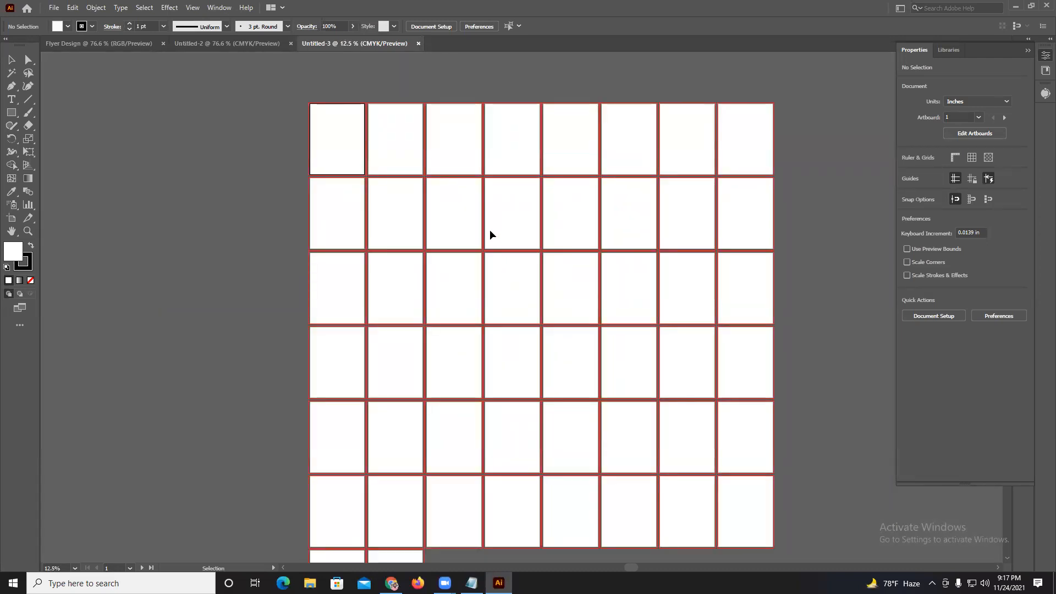
scroll(490, 232, down, 3)
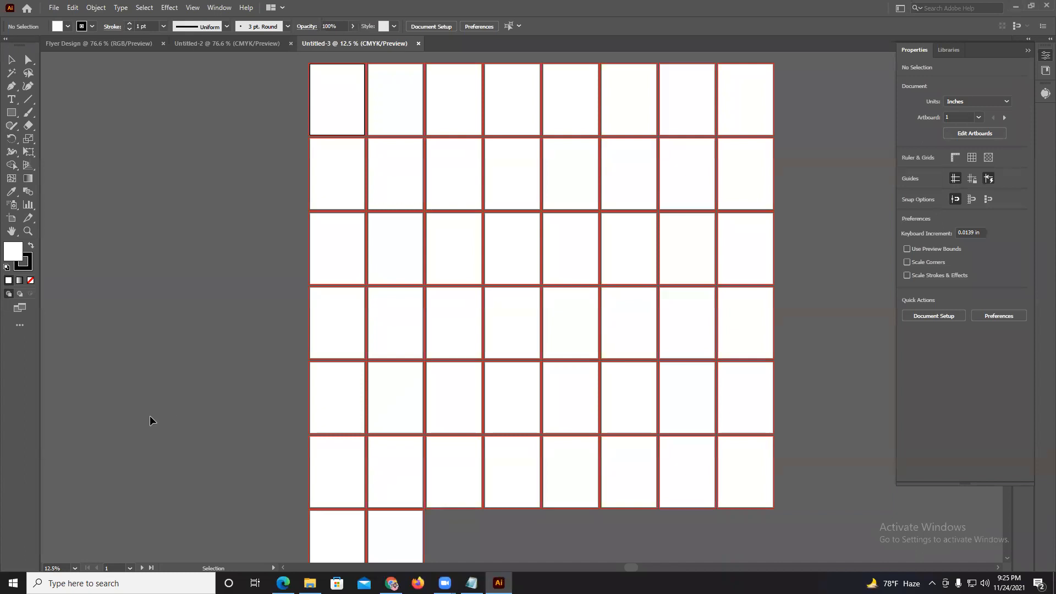
key(ctrl+minus)
drag(297, 377, 229, 345)
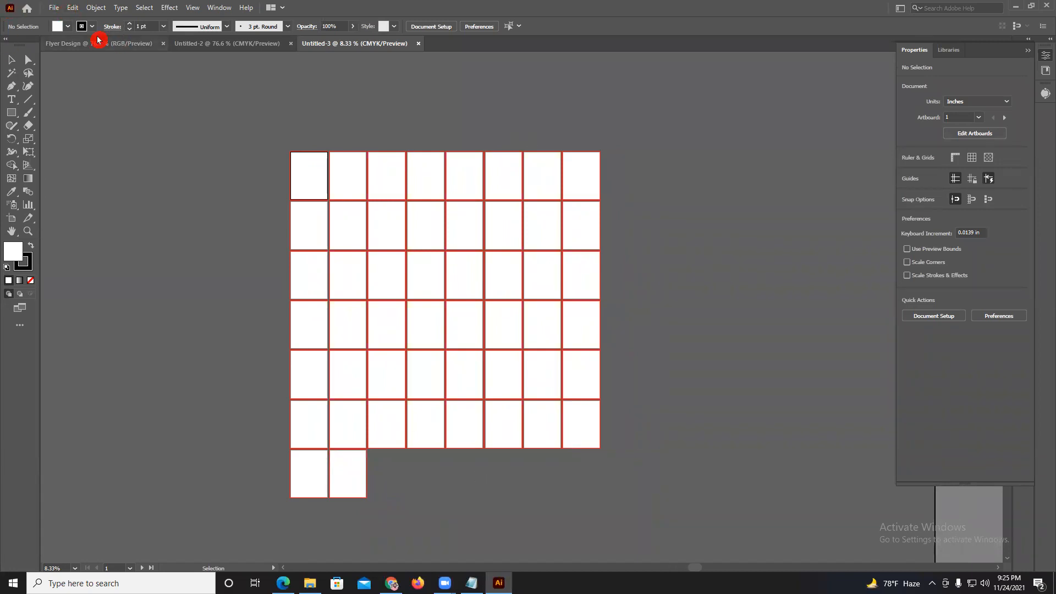
click(418, 44)
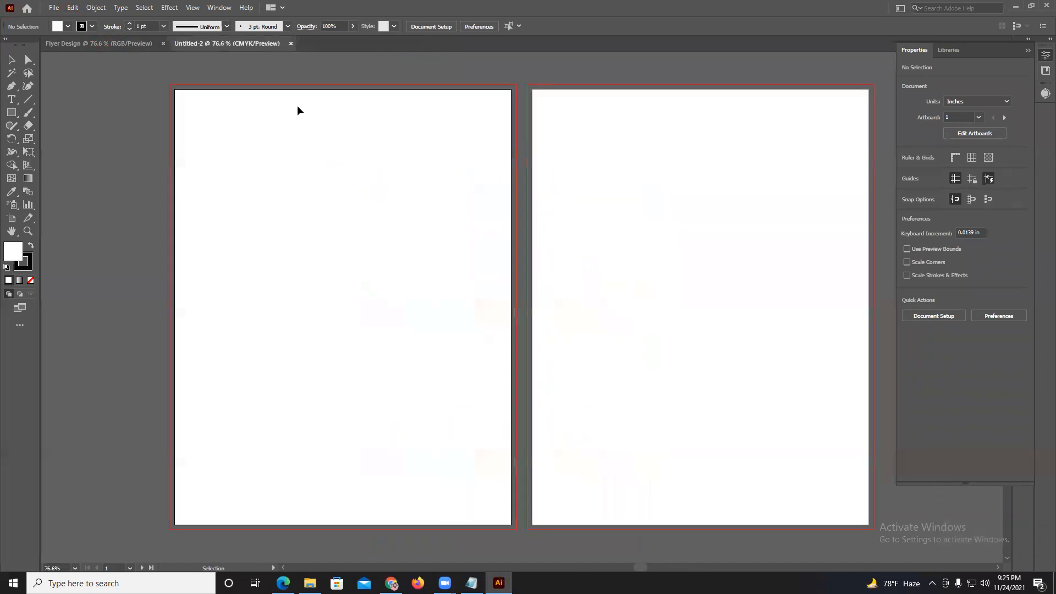
Review the additional settings for a new document and leave without creating it.
click(53, 7)
click(57, 21)
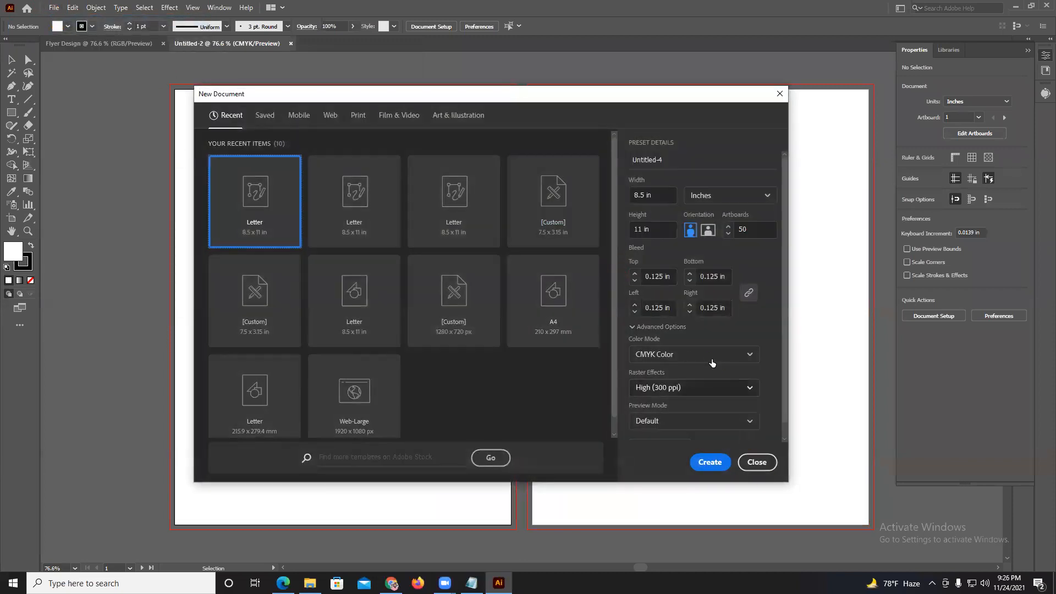
scroll(712, 359, down, 1)
click(659, 433)
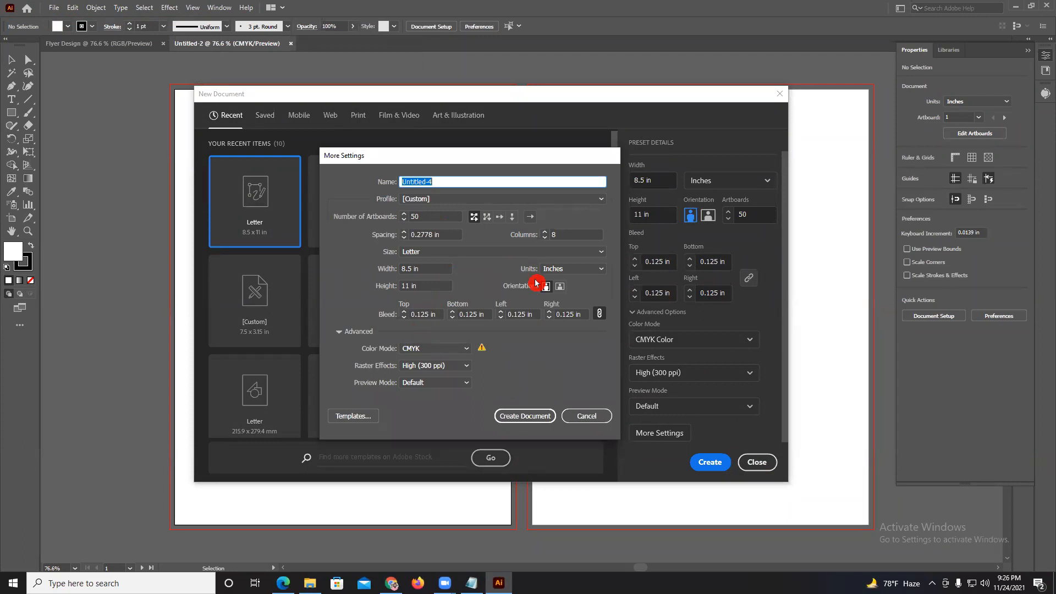
click(591, 417)
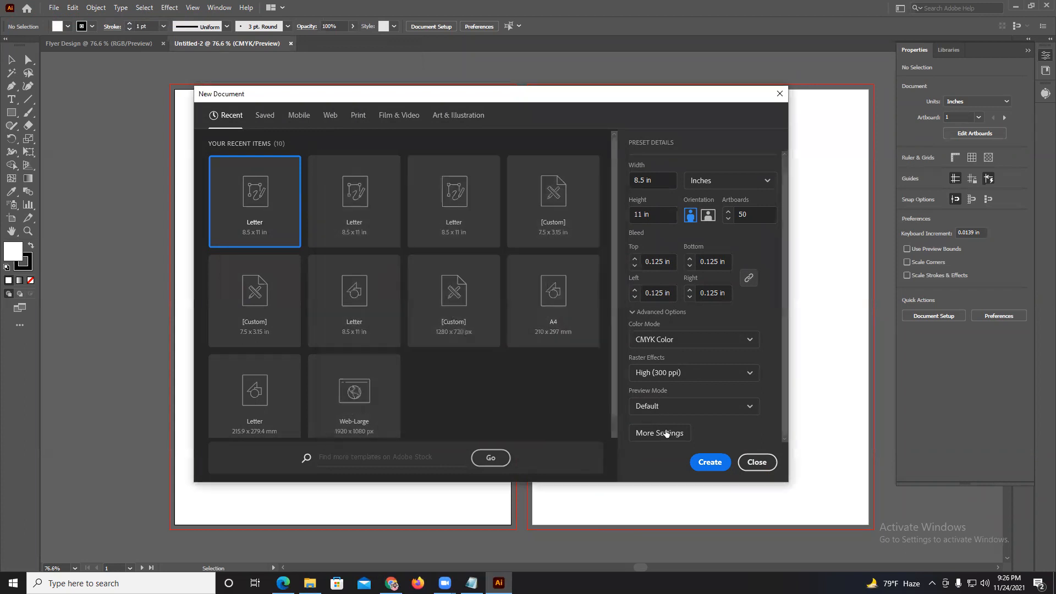
click(758, 462)
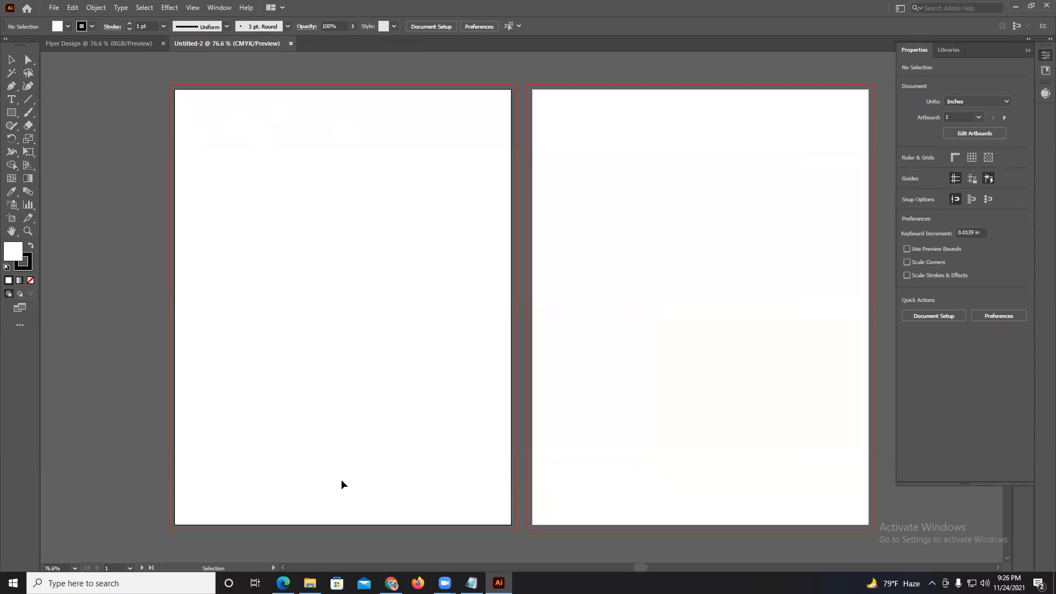
Check the Class - 10 Illustrator topic list in the course PDF in Microsoft Edge and return to Illustrator.
click(283, 583)
click(388, 219)
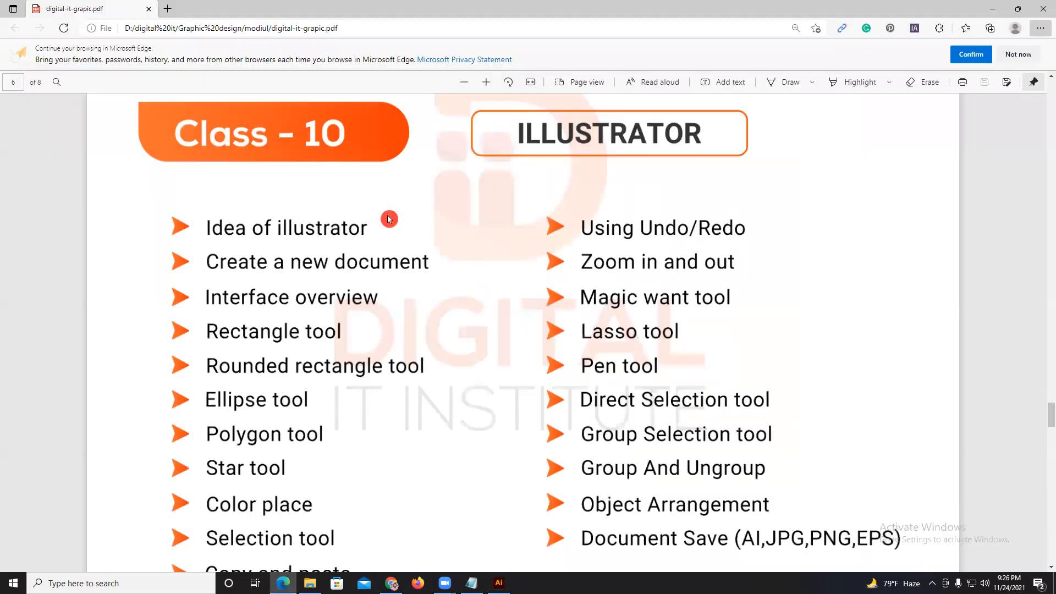
scroll(385, 217, up, 1)
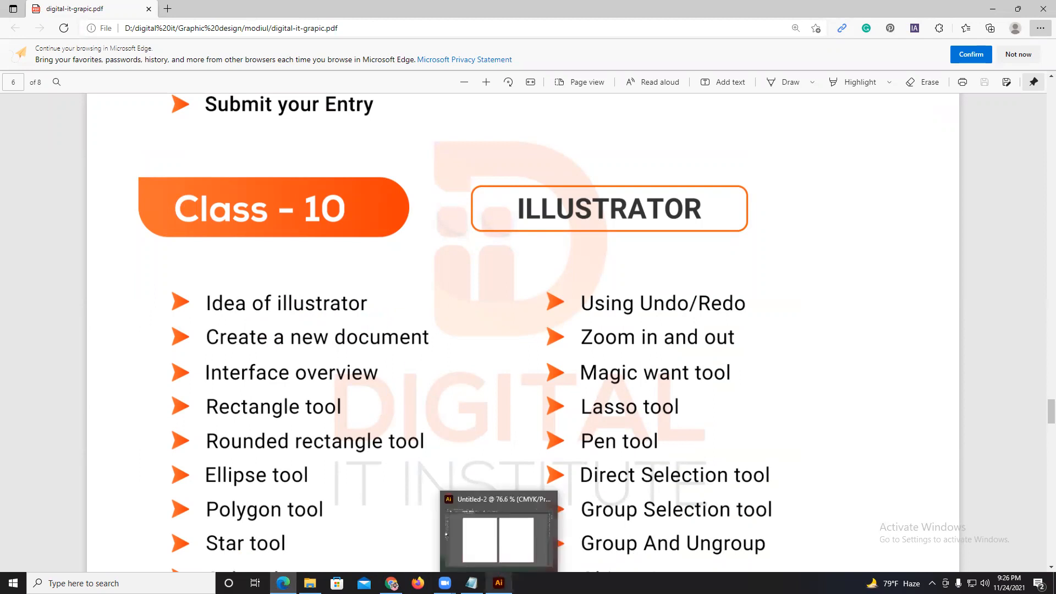
click(499, 583)
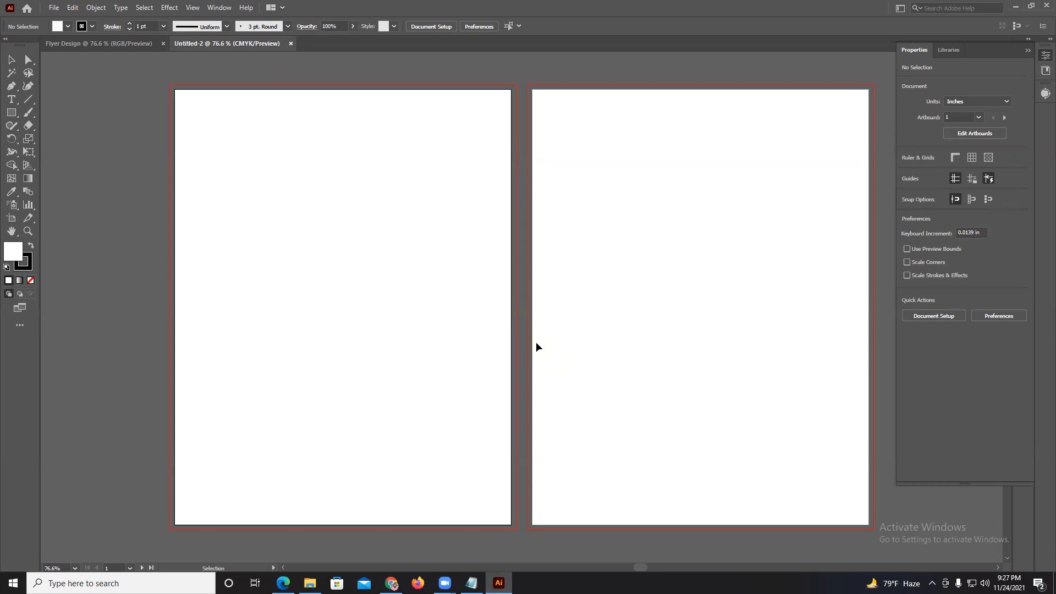
Draw a rectangle about 9.79 in wide and 4.01 in high reaching across both artboards and fill it with green.
click(11, 112)
mouse_move(174, 189)
mouse_down()
mouse_move(517, 339)
mouse_move(561, 347)
mouse_up()
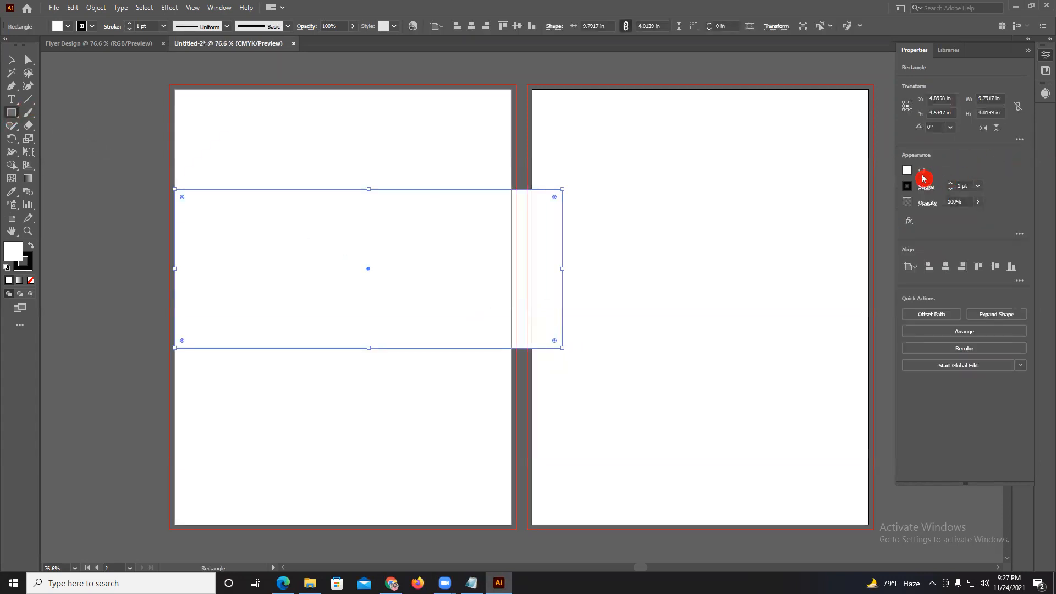
click(907, 170)
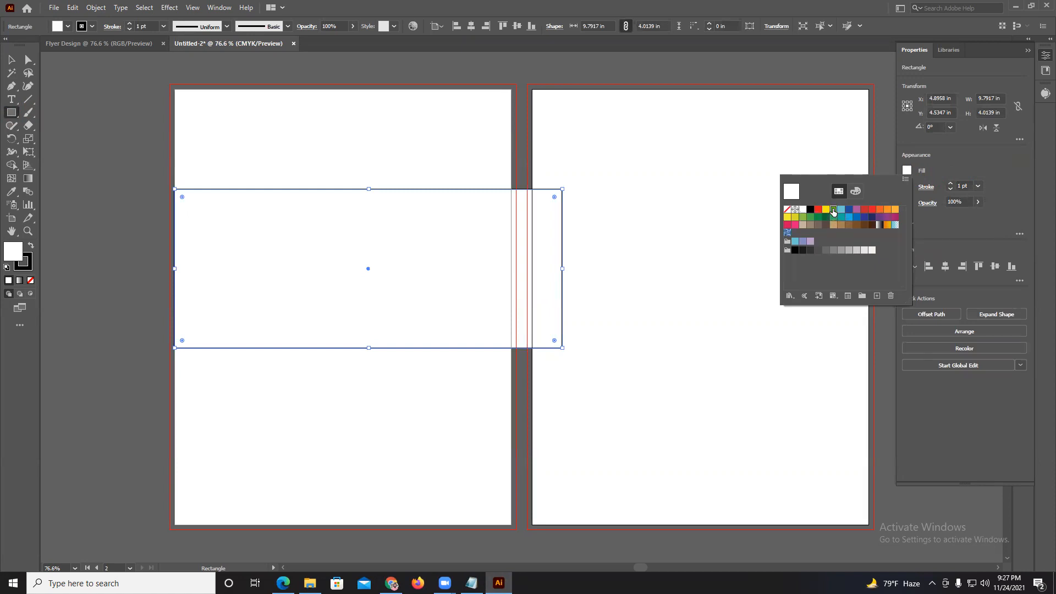
click(834, 209)
click(455, 261)
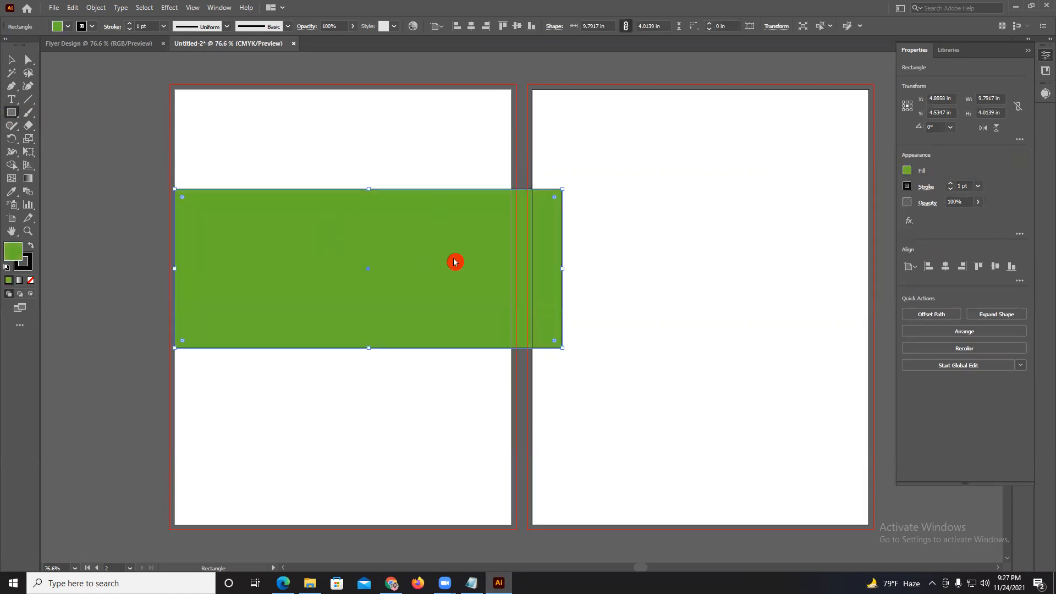
Inspect the green rectangle up close at extreme magnification and at 100%, and delete it.
scroll(418, 253, up, 12)
scroll(418, 253, up, 5)
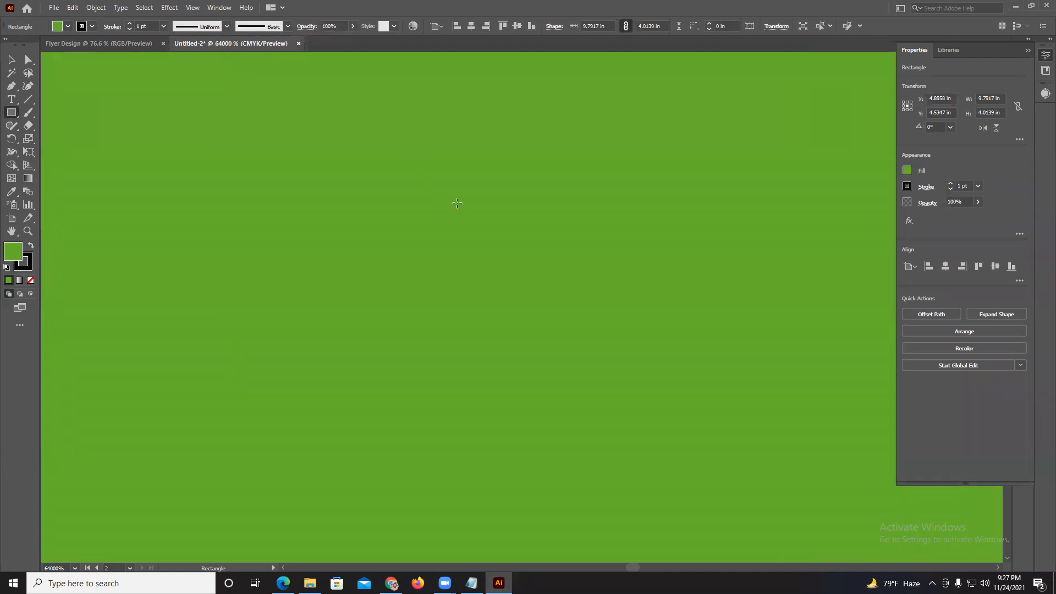
key(ctrl+1)
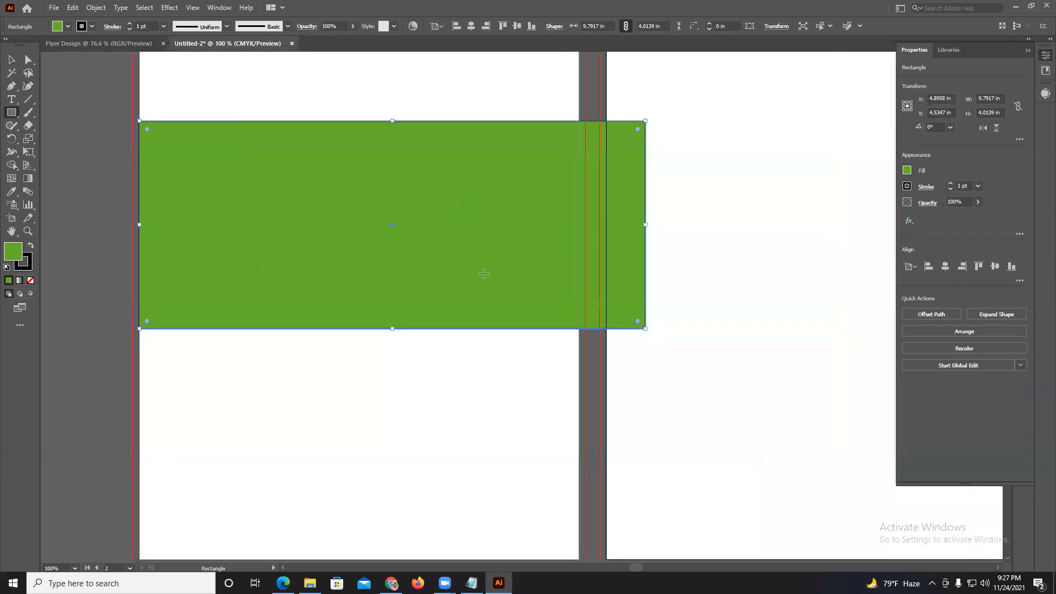
key(Delete)
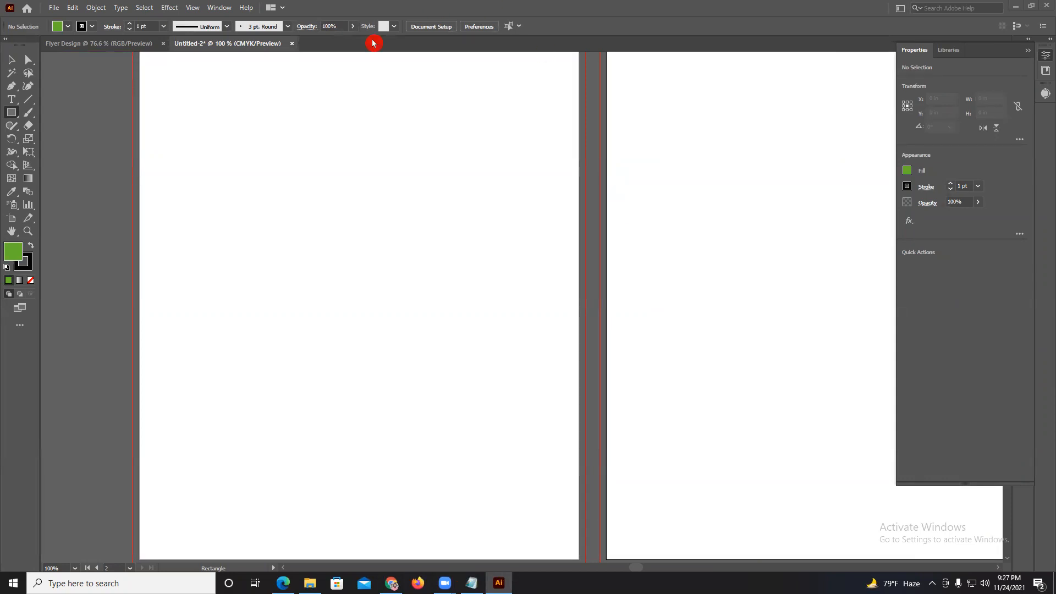
scroll(321, 138, up, 2)
scroll(334, 149, down, 1)
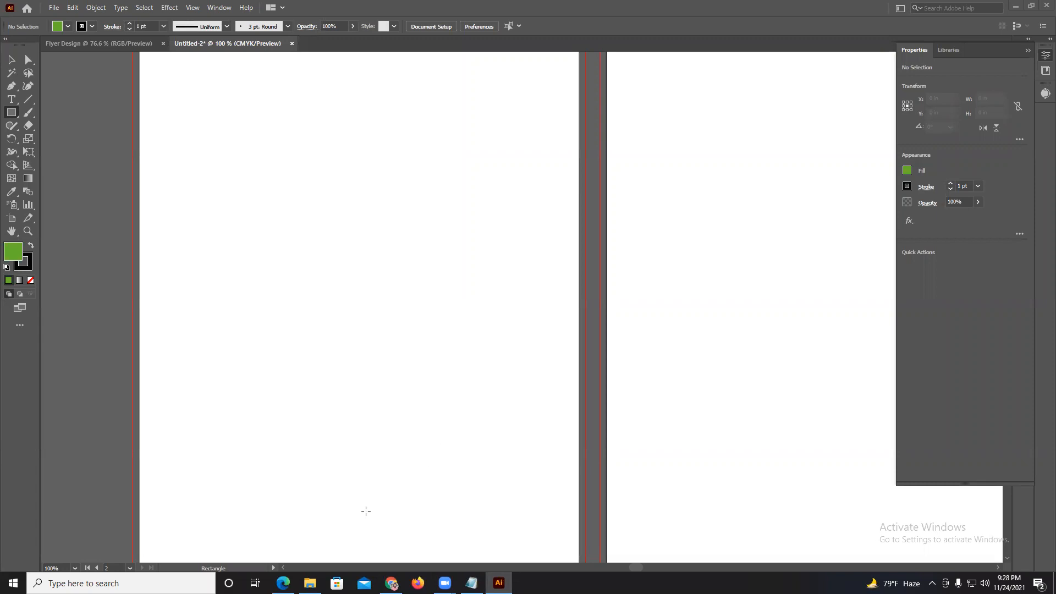
Consult the full list of Illustrator tools and topics in the Edge course PDF again and switch back to Illustrator.
click(283, 583)
scroll(351, 322, up, 2)
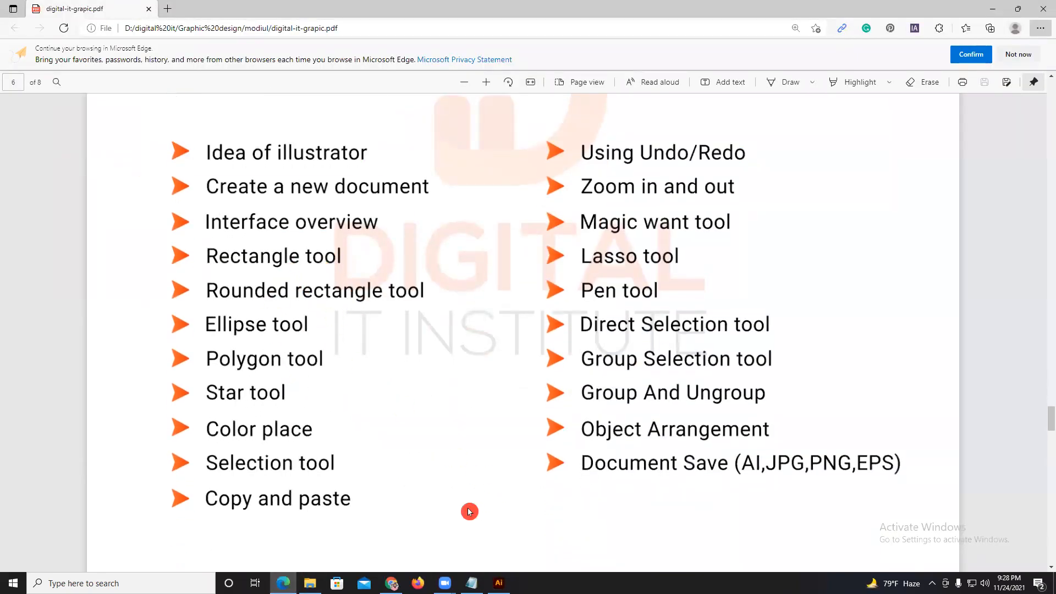
click(499, 583)
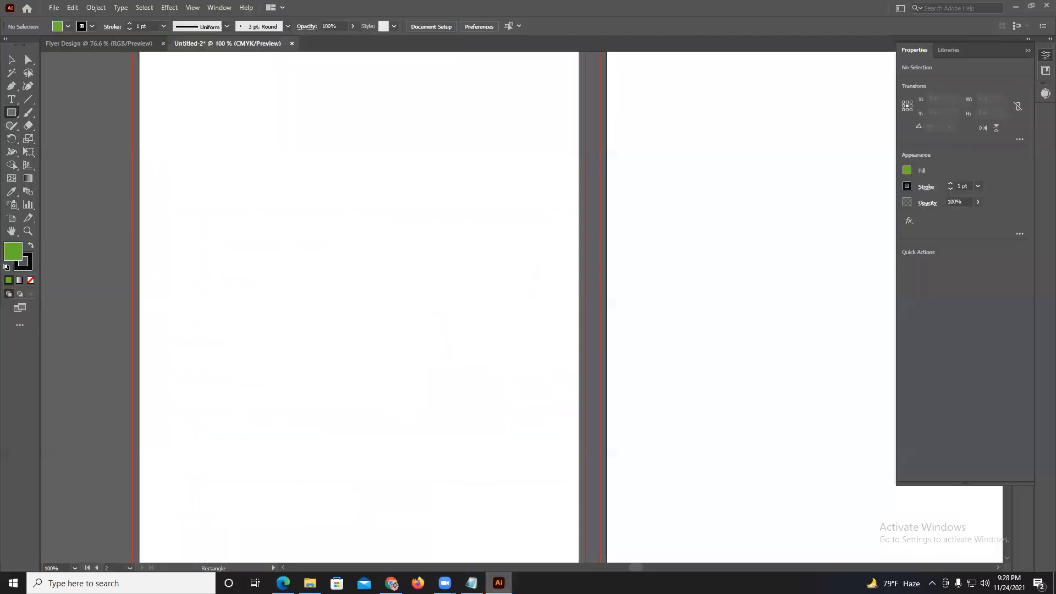
Collapse the Properties panel and close the Untitled-2 document without saving it.
scroll(633, 357, down, 2)
click(1028, 50)
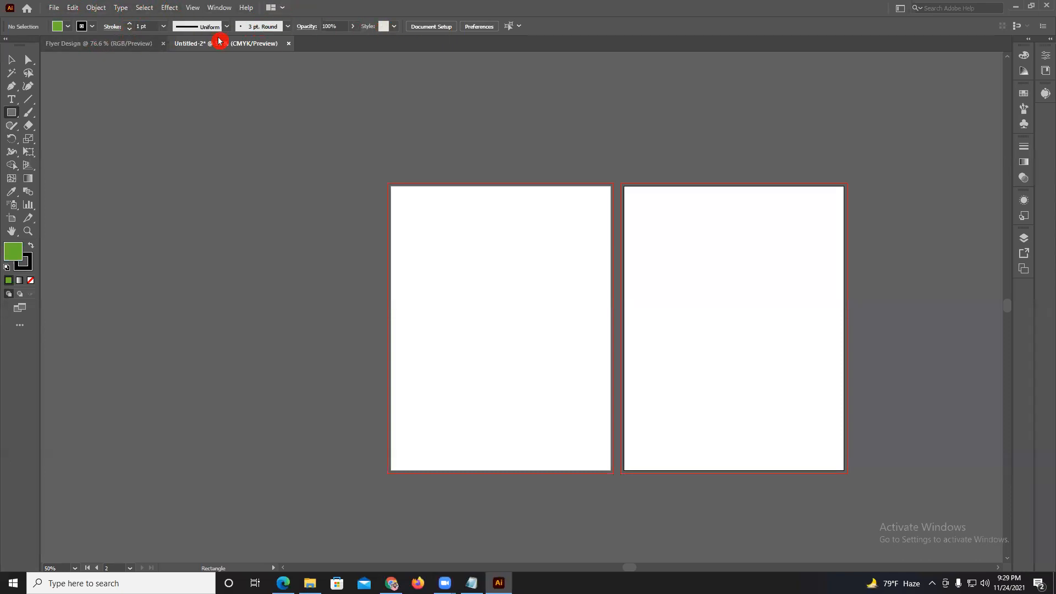
click(288, 44)
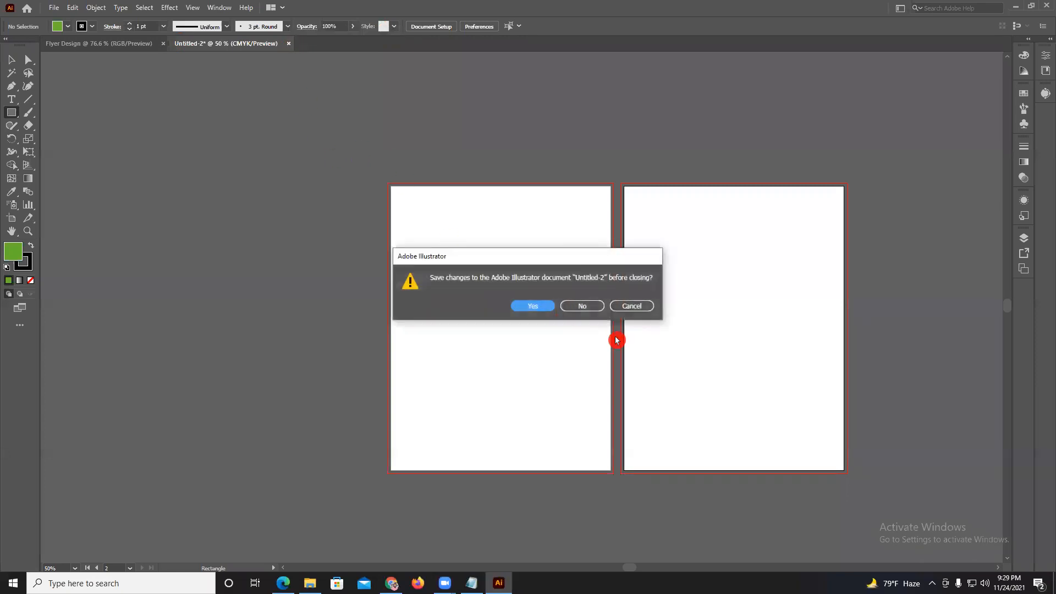
click(599, 310)
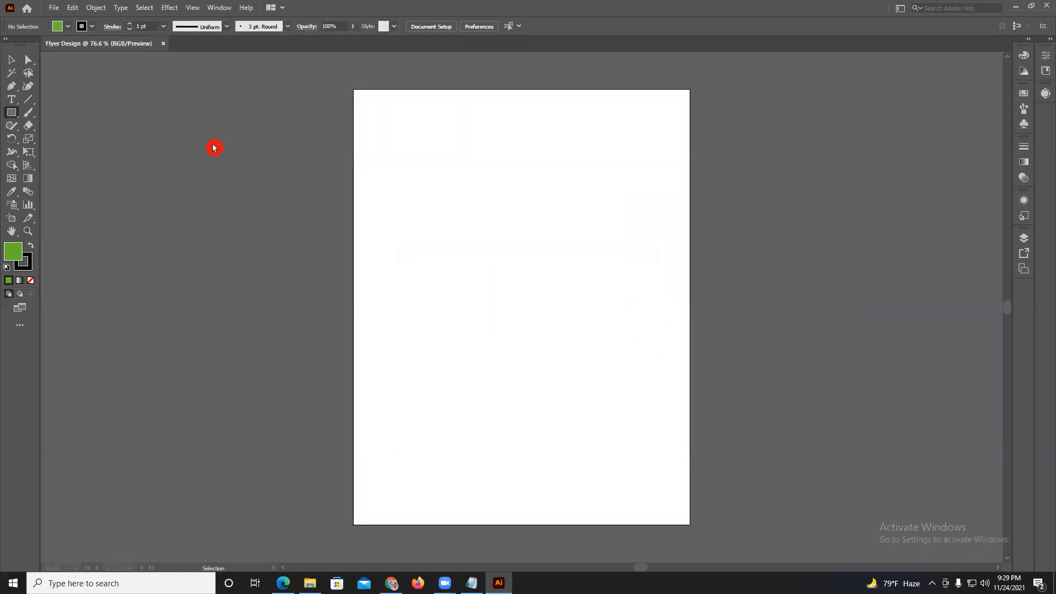
Activate the Rectangle tool and detach the Color Guide panel from the dock as a floating panel.
click(10, 113)
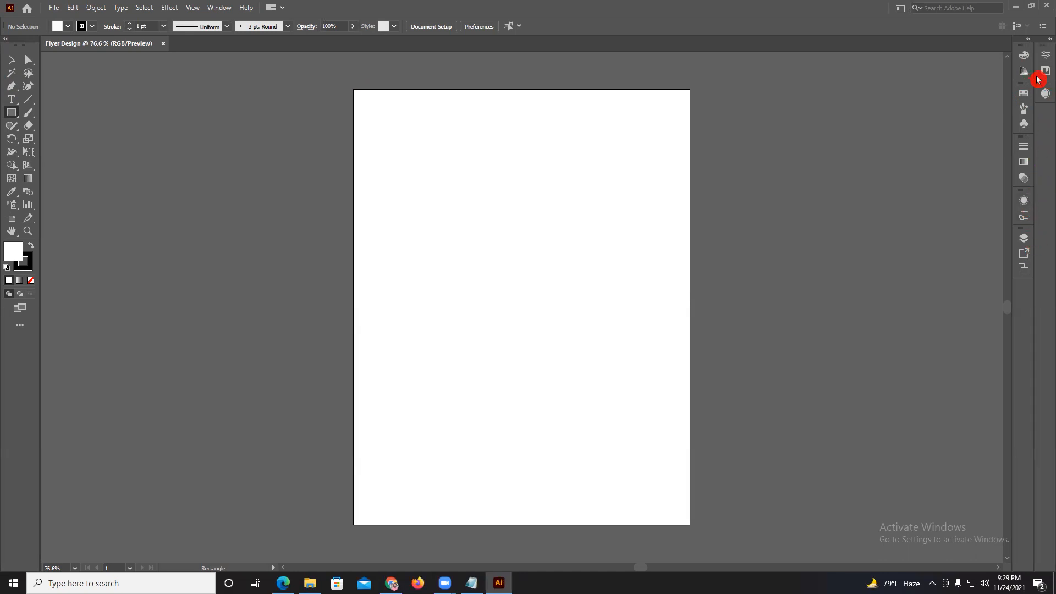
drag(1024, 79, 892, 88)
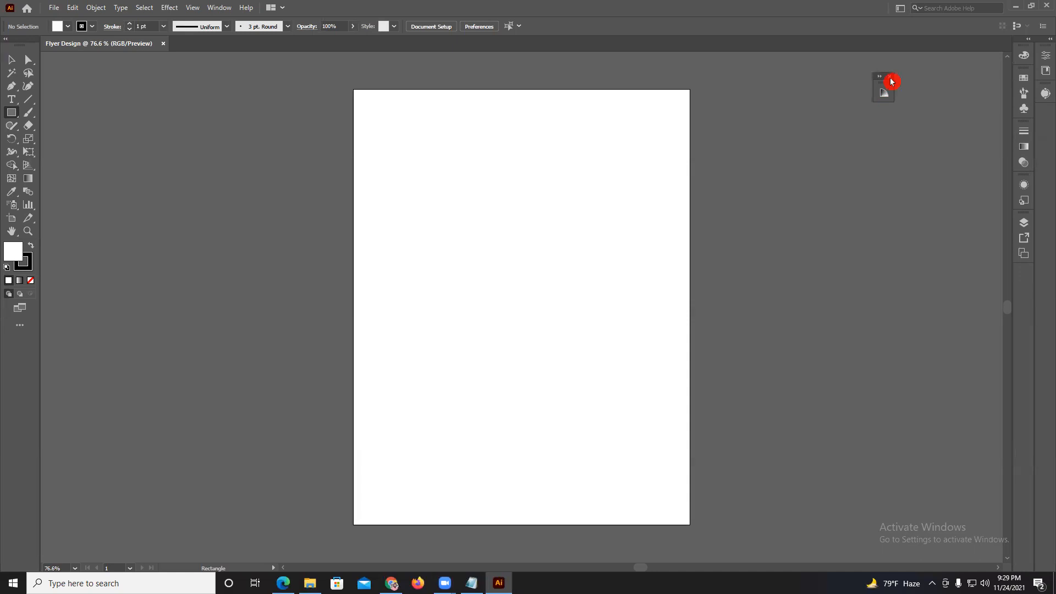
Close the floating Color Guide panel, then detach the Swatches panel from the dock and close it.
click(891, 78)
drag(1024, 78, 850, 94)
click(851, 91)
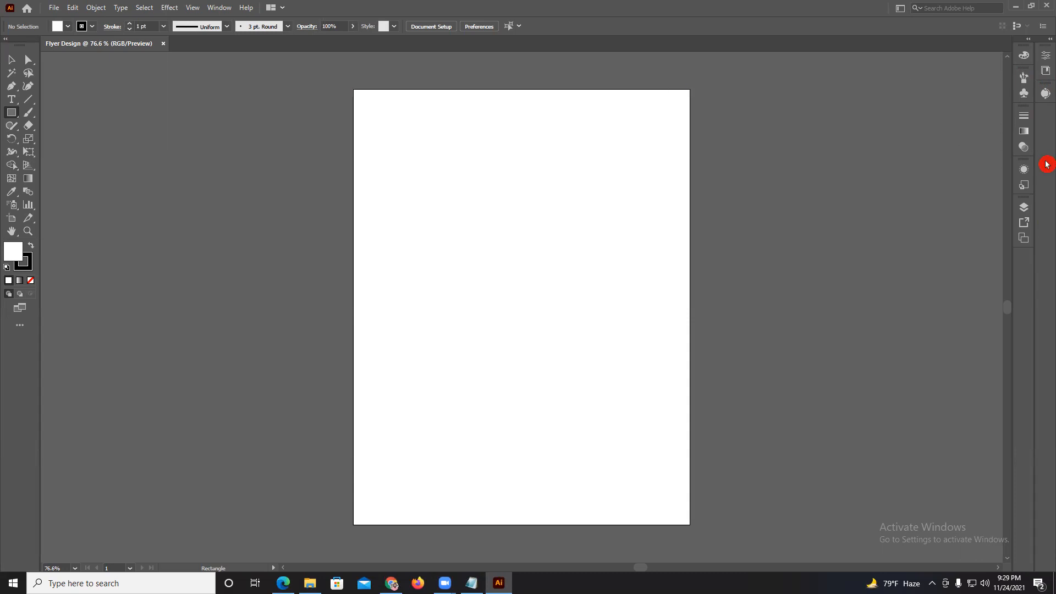
Reopen the Swatches panel and dock it as an icon above the Stroke panel.
click(212, 8)
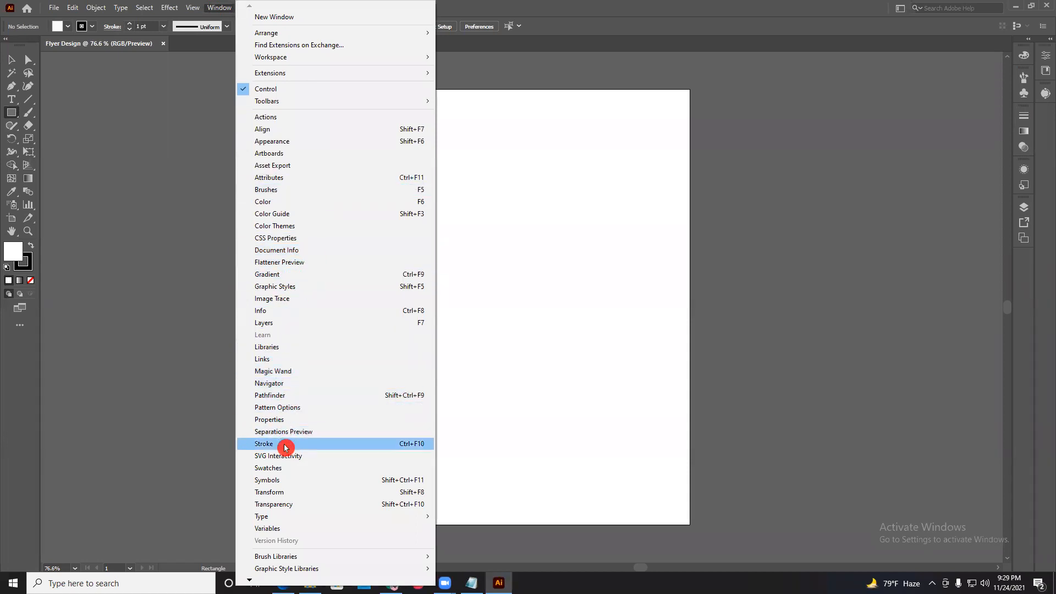
click(280, 468)
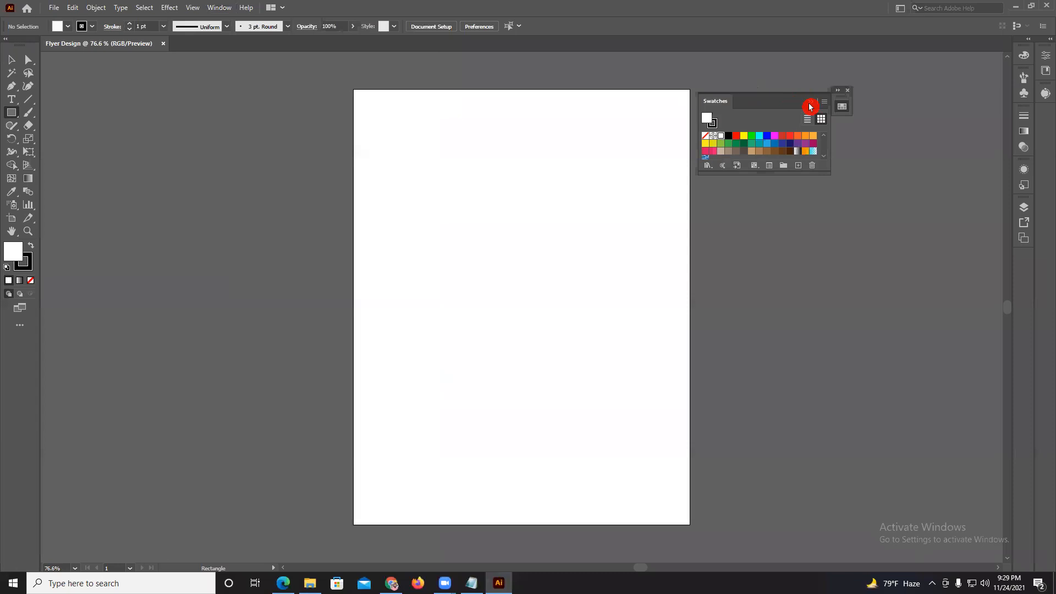
click(842, 106)
drag(846, 98, 1025, 113)
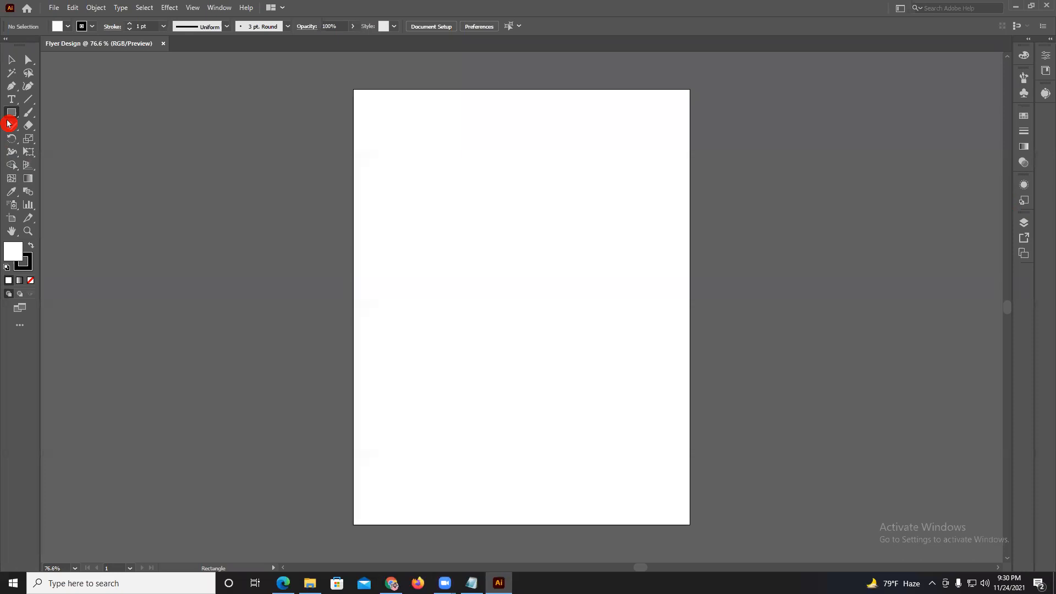
Switch the toolbar to a single column and back to two, and try the Selection and Direct Selection tools.
click(6, 40)
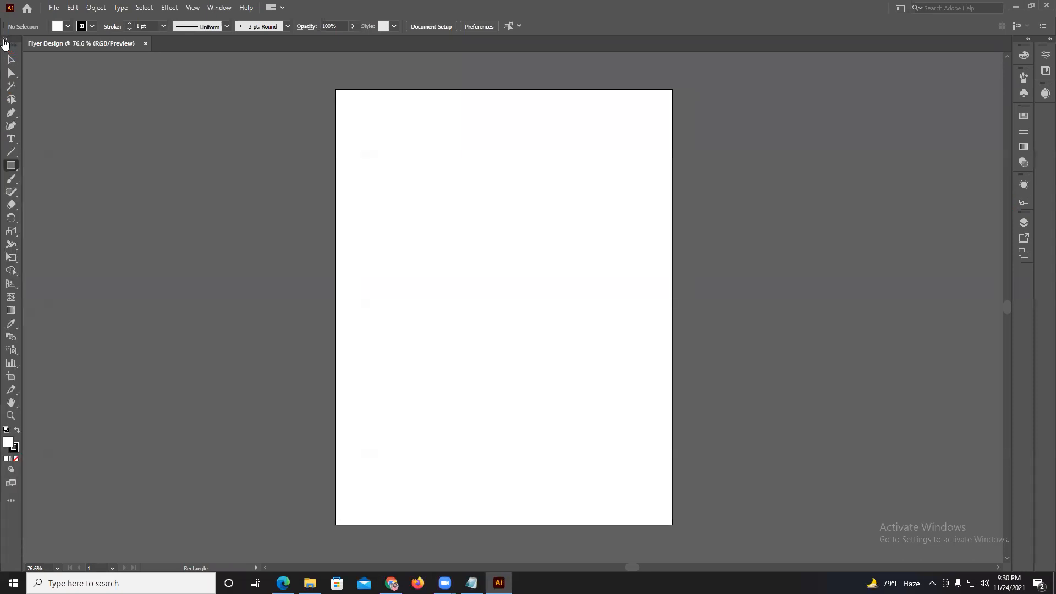
click(5, 40)
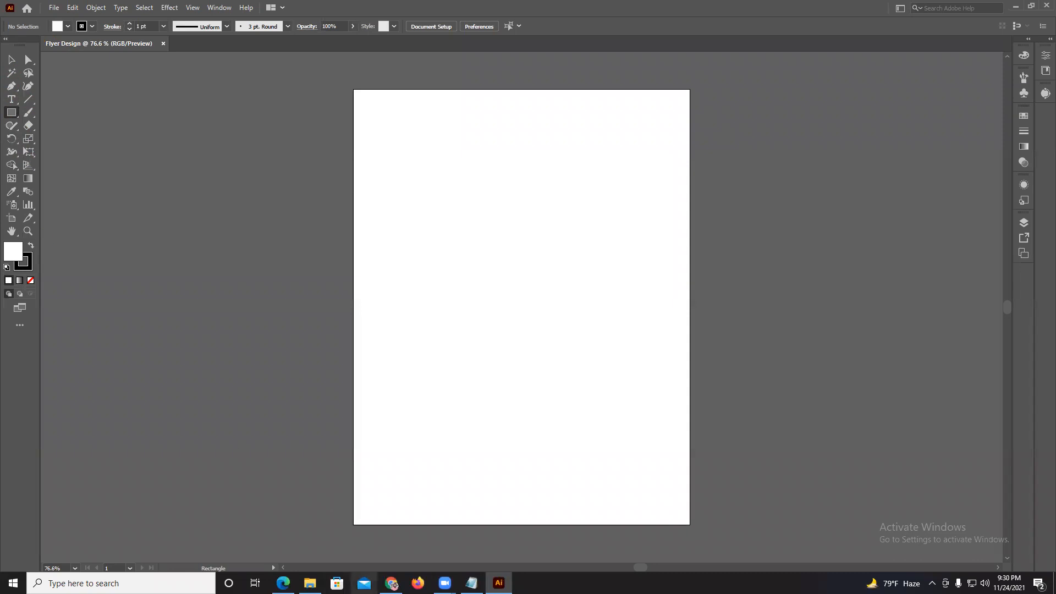
click(34, 126)
click(11, 60)
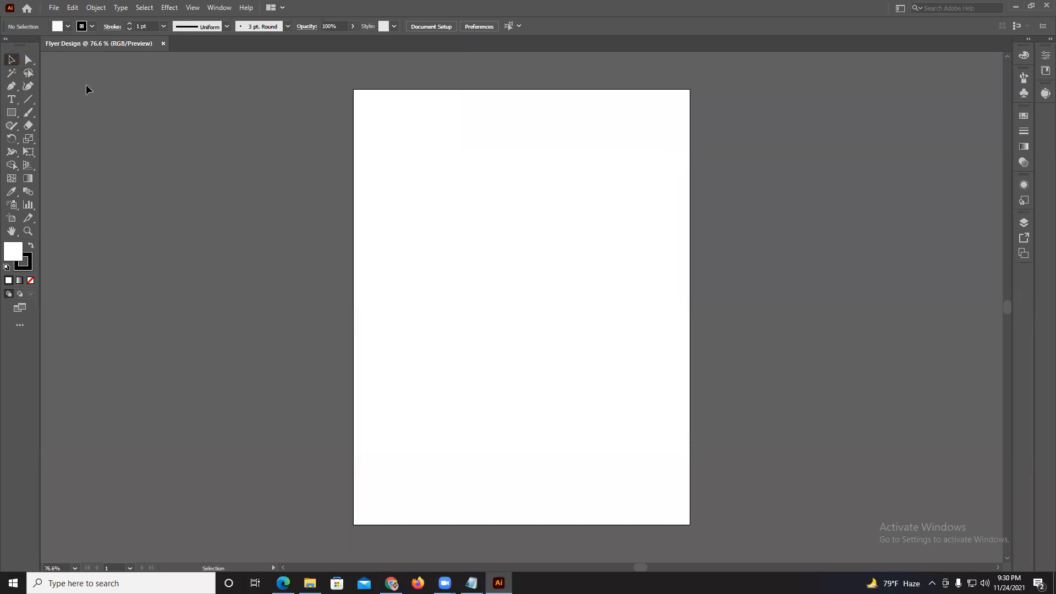
click(29, 60)
click(12, 59)
click(29, 60)
Compare the control options of the Rectangle and Type tools, finishing with the Rectangle tool active.
click(11, 117)
click(11, 100)
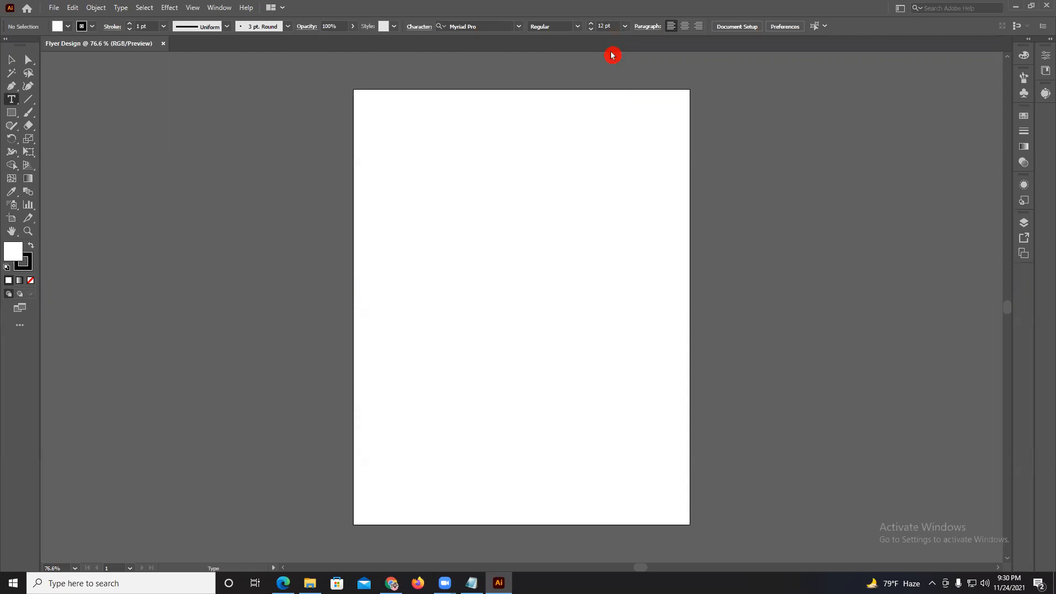
click(12, 113)
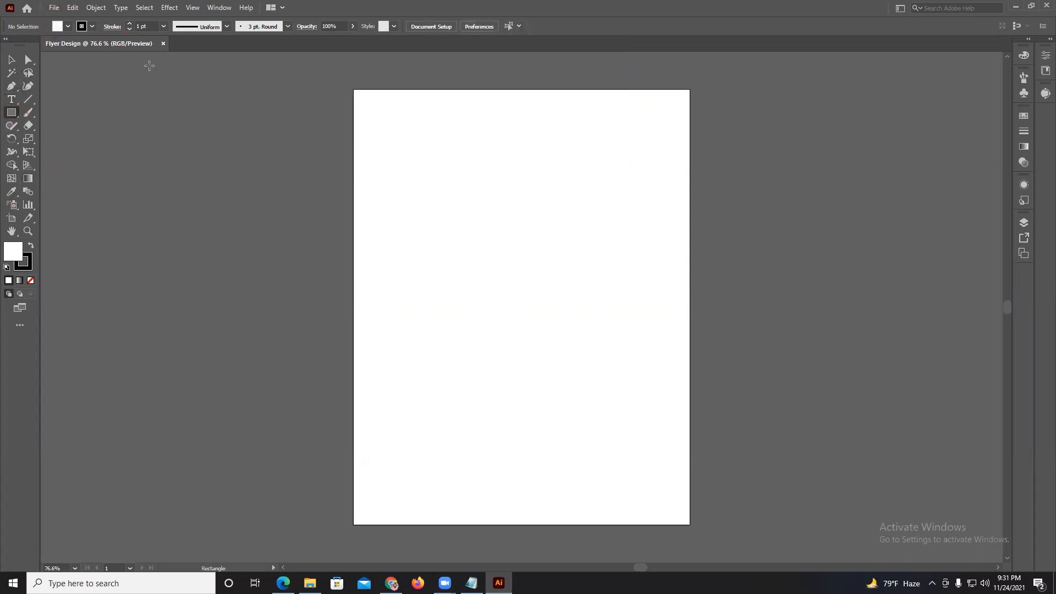
Set the default fill to RGB Red and raise the stroke weight to 4 pt.
click(59, 29)
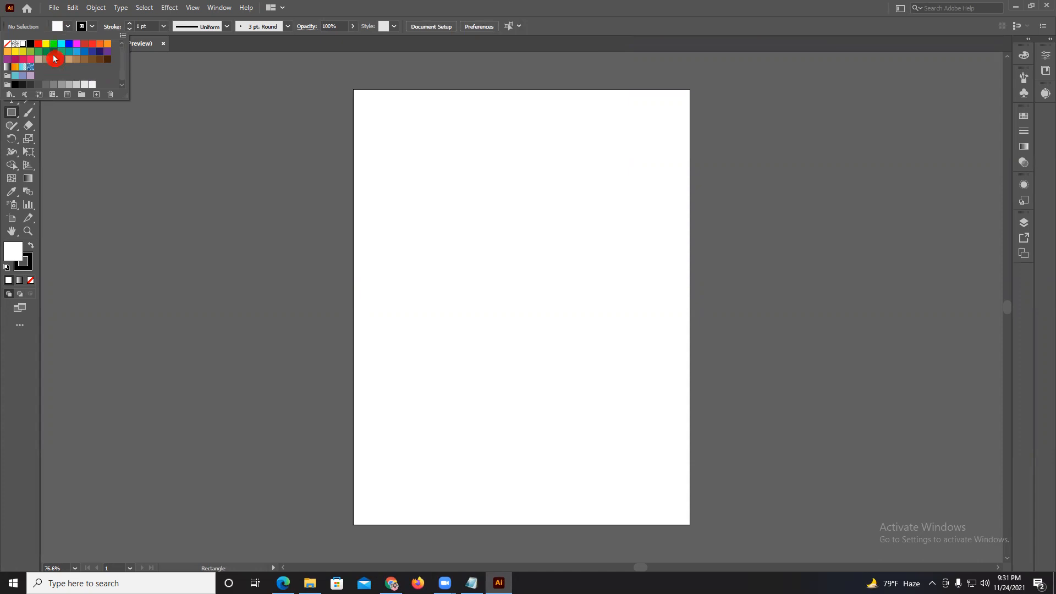
click(38, 46)
click(83, 28)
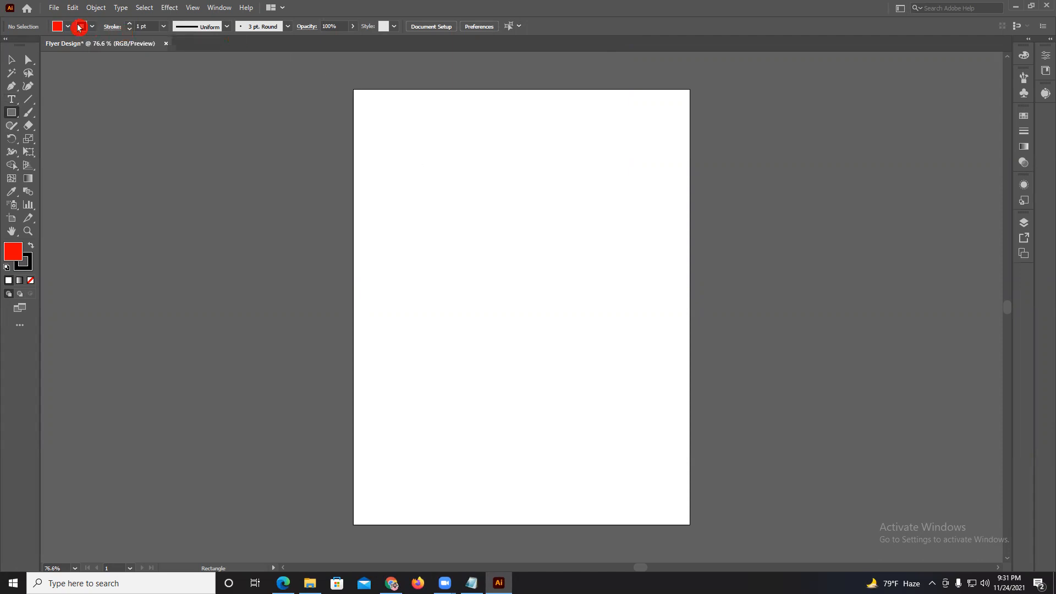
click(79, 28)
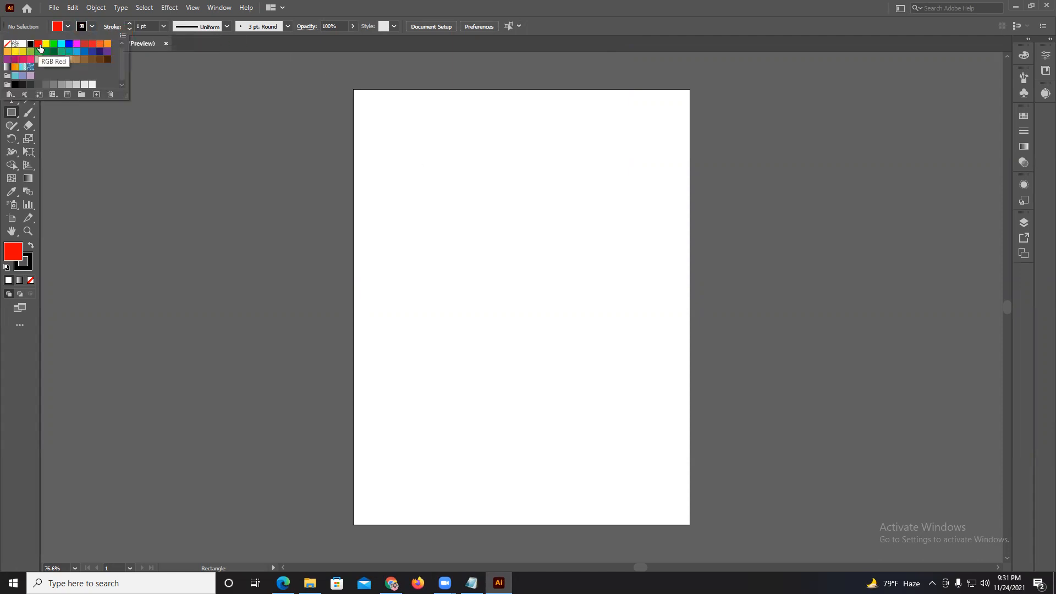
click(66, 40)
click(132, 26)
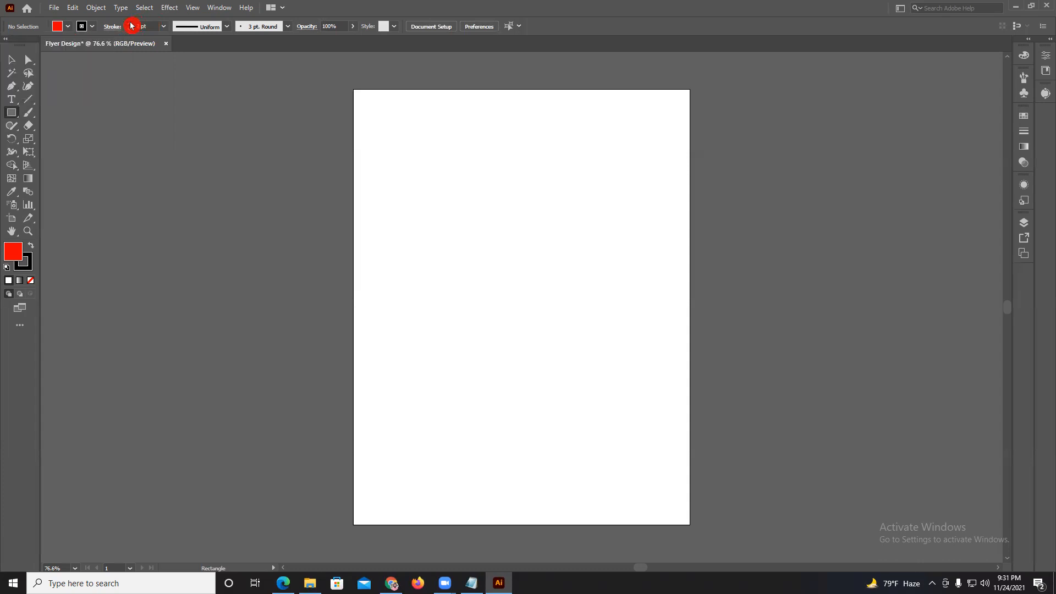
Draw a wide rectangle and a tall narrow one about 0.68 by 5.1 in, and undo both.
drag(425, 172, 564, 240)
drag(602, 209, 575, 411)
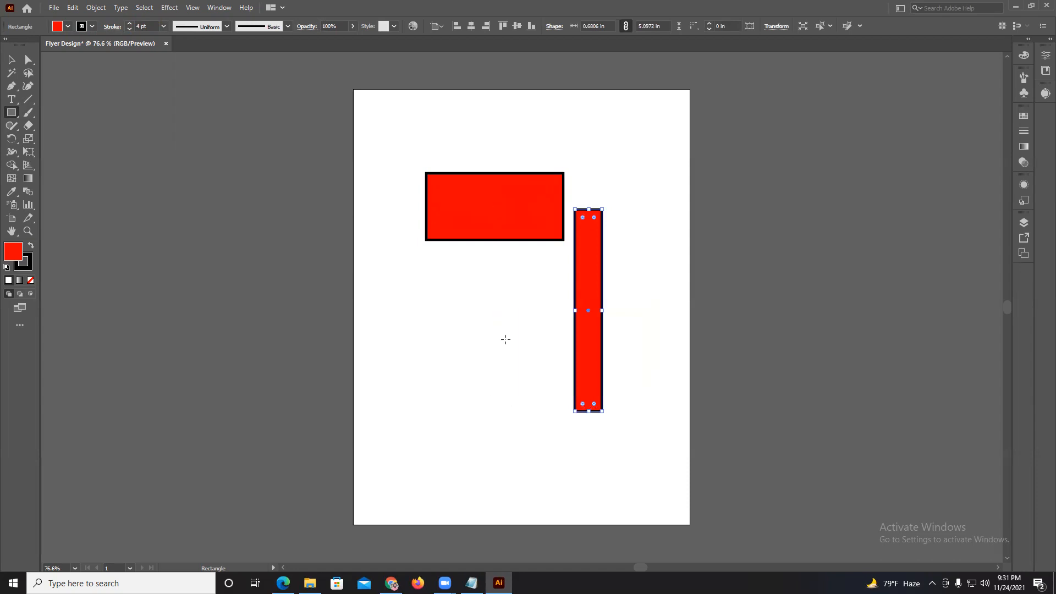
key(ctrl+z)
key(ctrl+z)
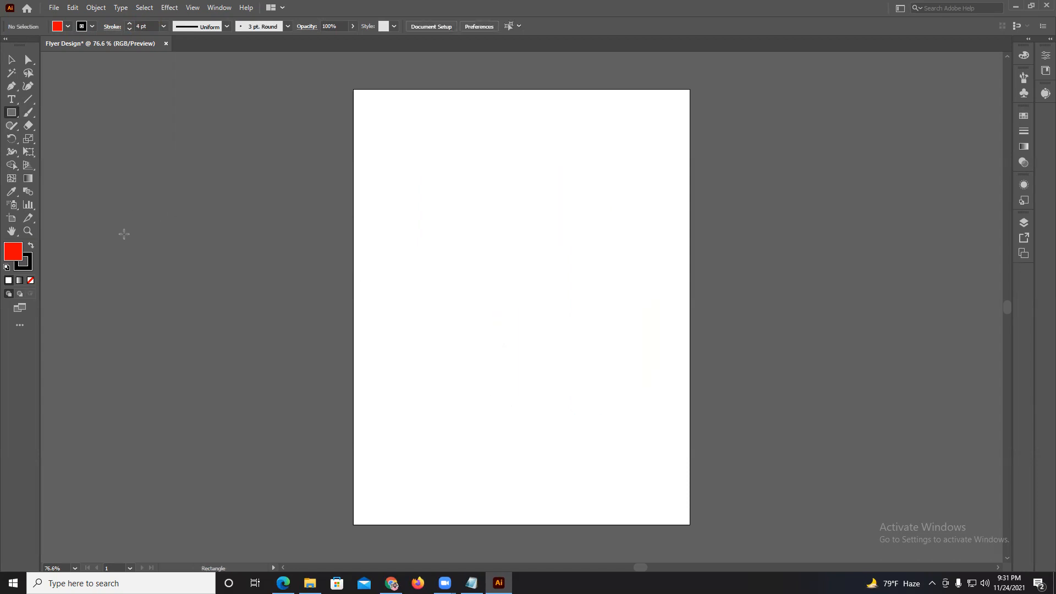
Set the stroke color to None, keeping the red fill.
click(87, 29)
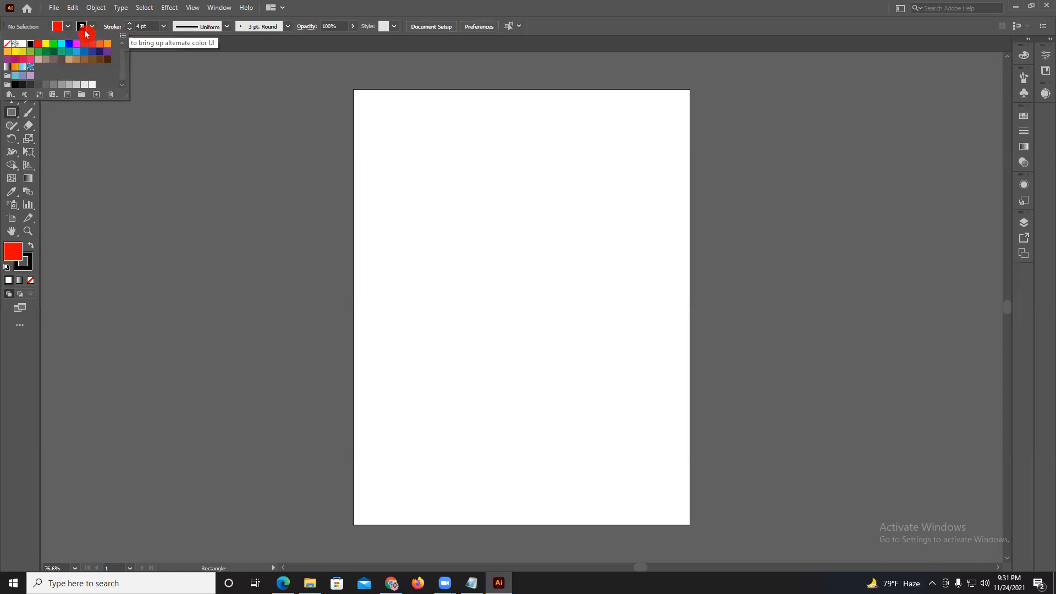
click(7, 44)
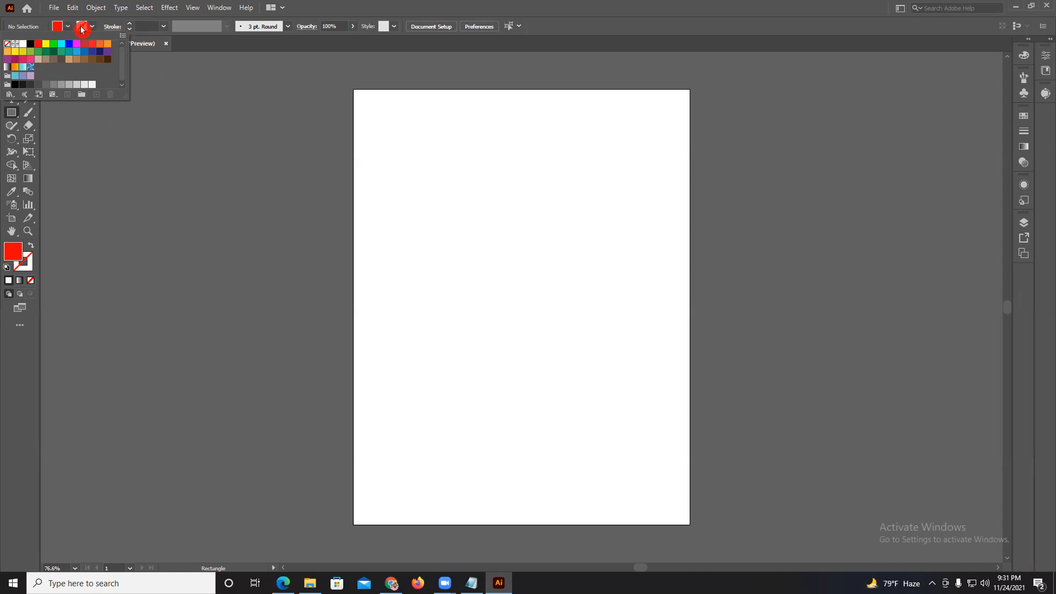
click(59, 30)
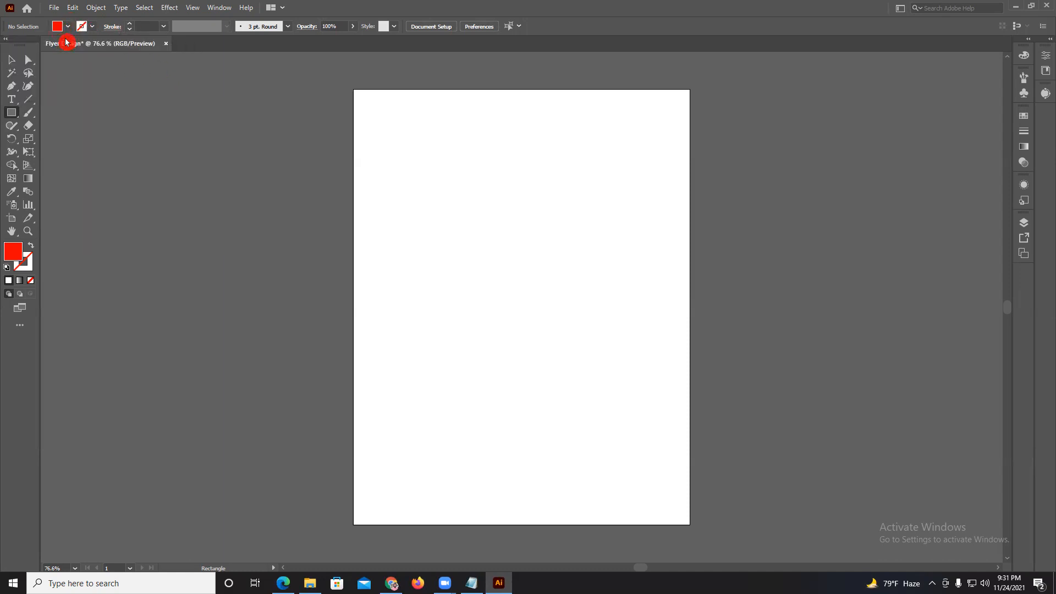
Draw and delete a rectangle about 4.69 by 2.82 in, and repeat with one about 5.36 by 3.35 in.
mouse_move(374, 146)
mouse_down()
mouse_move(457, 215)
mouse_move(560, 258)
mouse_up()
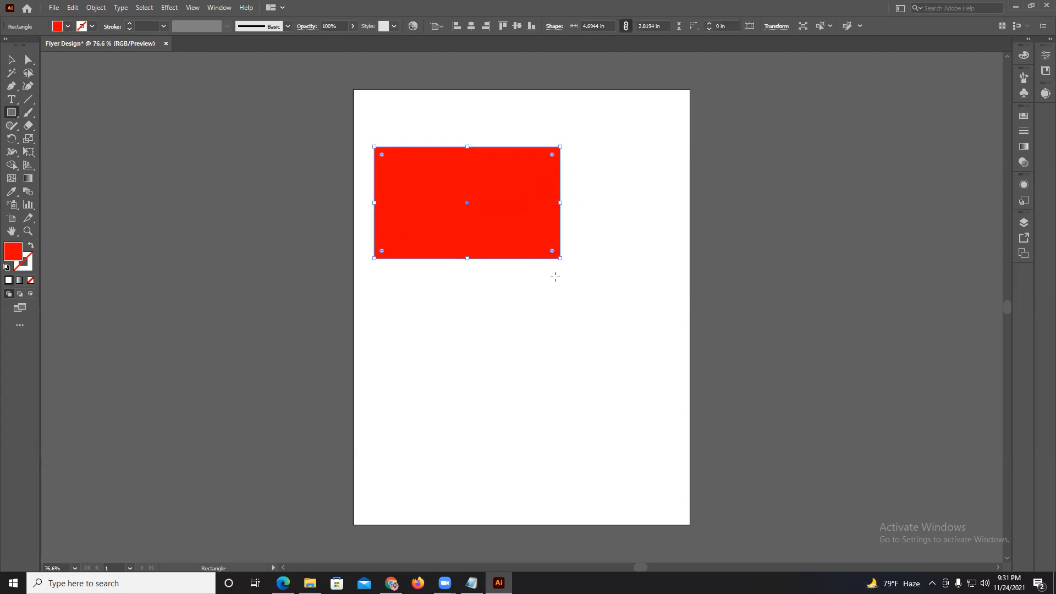
key(Delete)
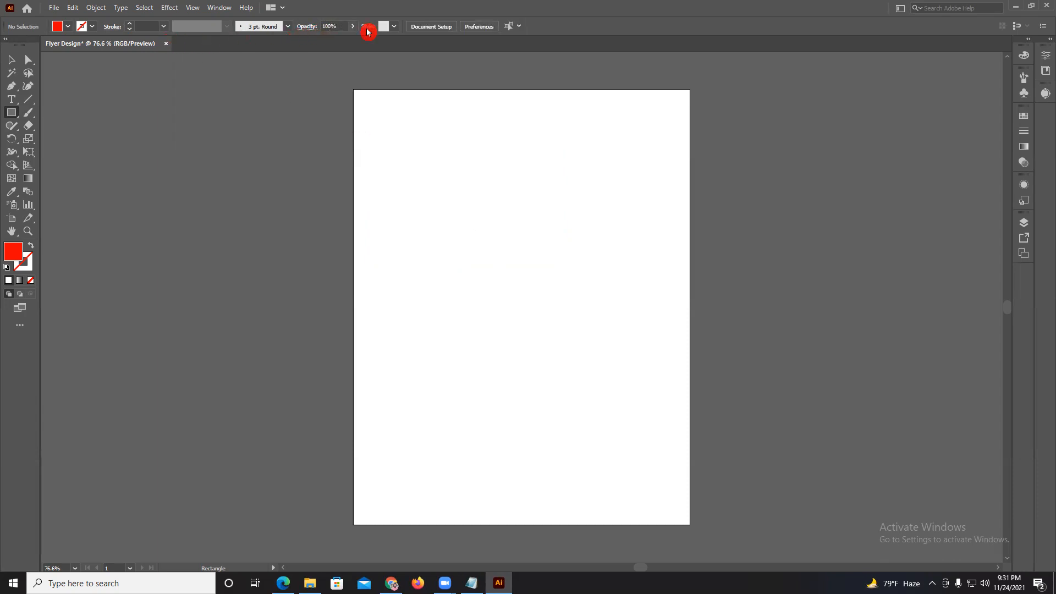
drag(393, 129, 605, 262)
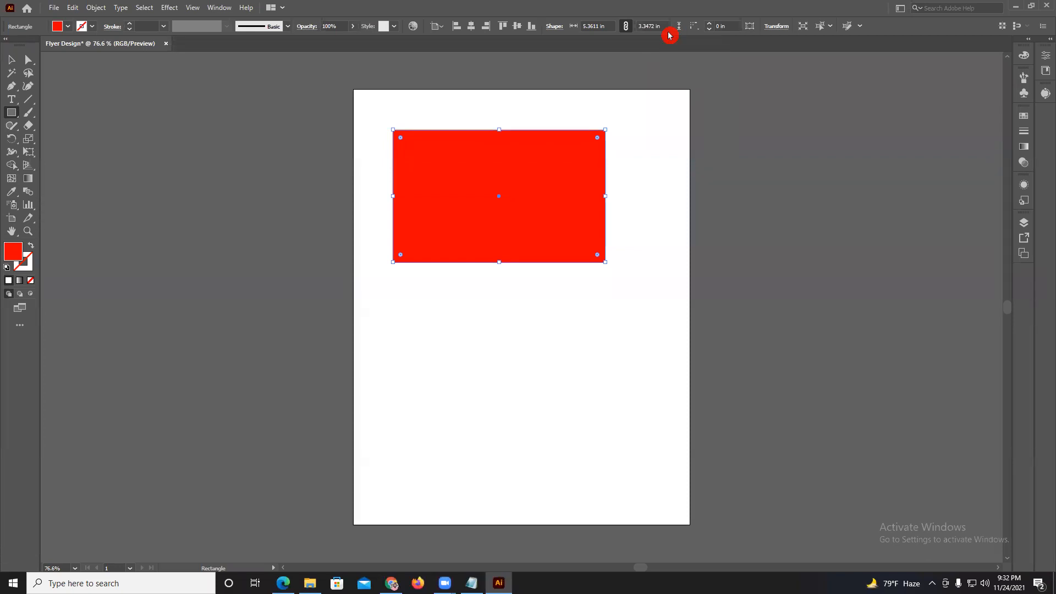
key(Delete)
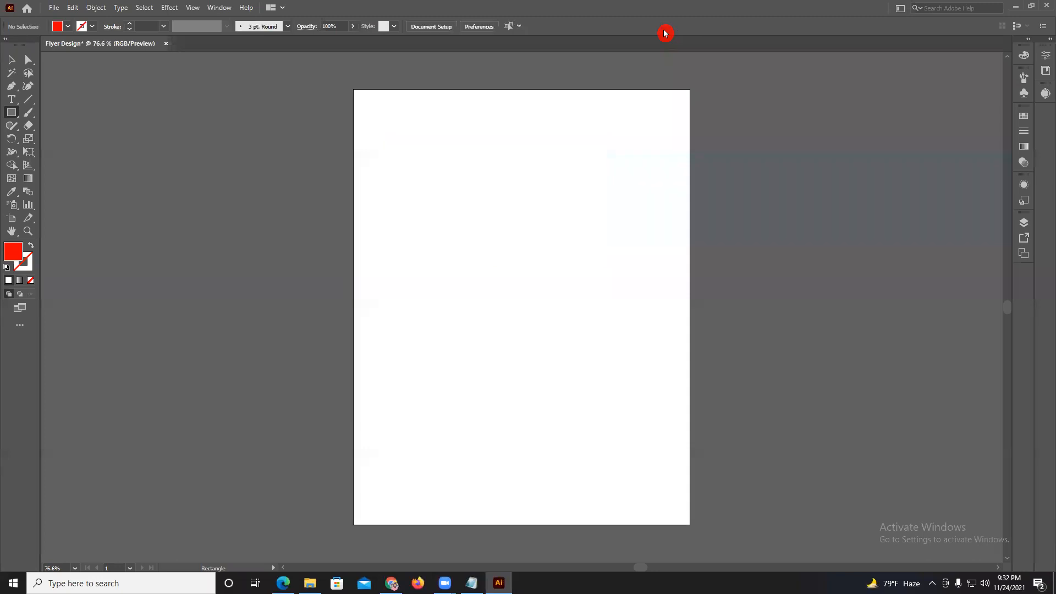
Choose the Rectangle tool from its tool group, draw a rectangle about 5.75 by 2.83 in, and delete it.
mouse_move(12, 112)
mouse_down()
mouse_move(73, 125)
mouse_move(70, 133)
mouse_move(16, 116)
mouse_up()
drag(9, 116, 102, 112)
drag(365, 154, 593, 266)
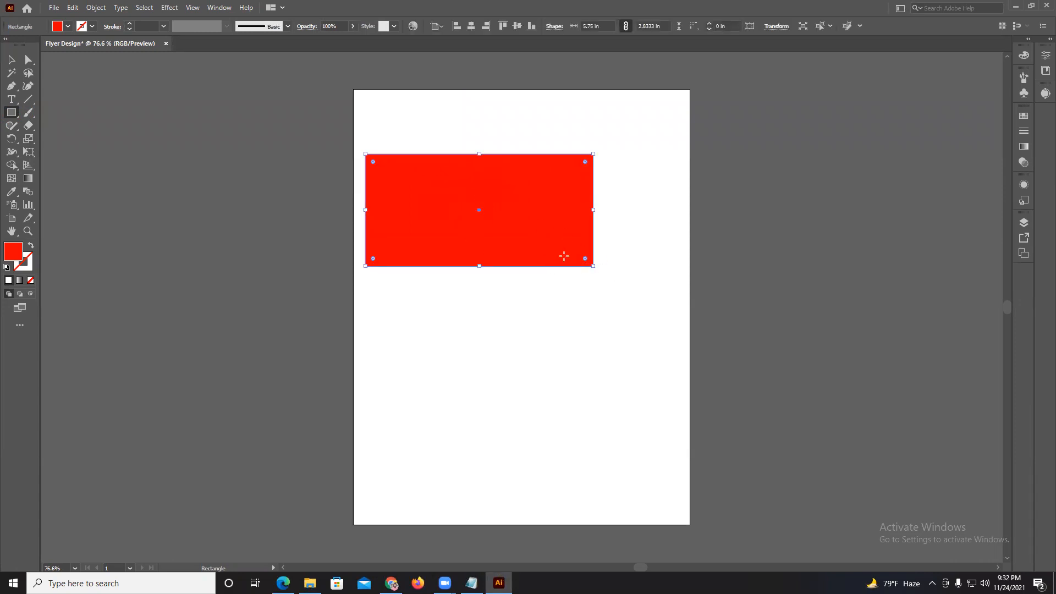
key(Delete)
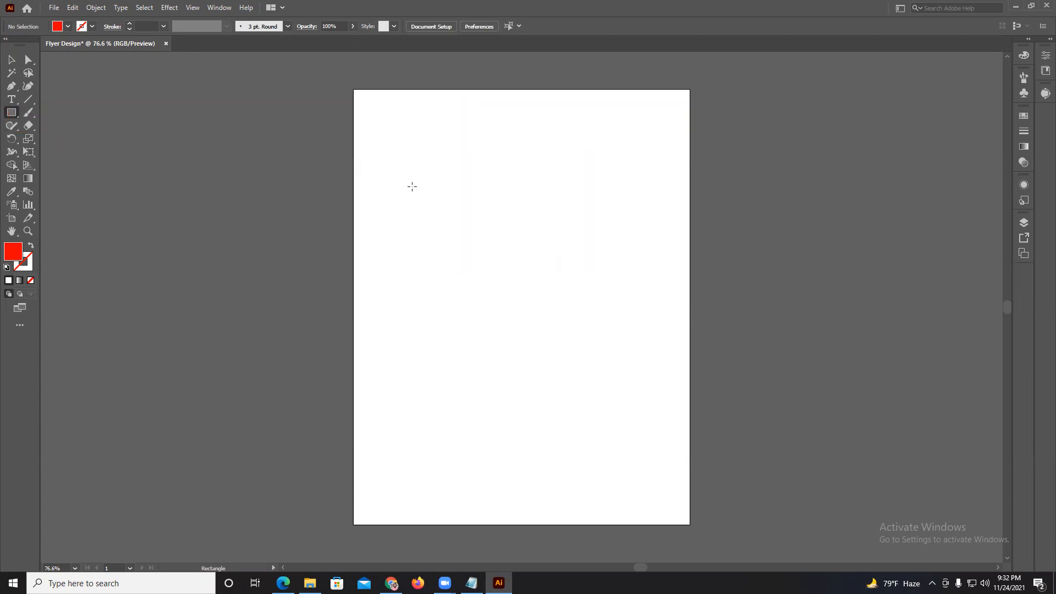
Draw a square about 3.94 in wide, a smaller one from its center and one about 4.28 in wide, deleting them all.
mouse_move(394, 155)
mouse_down()
mouse_move(604, 361)
mouse_move(550, 311)
mouse_up()
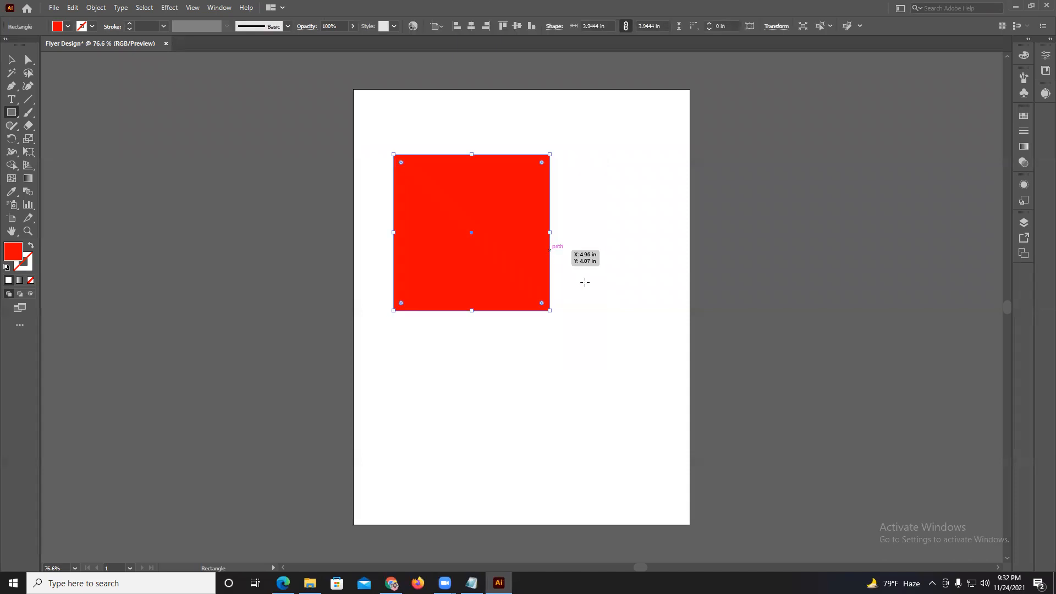
mouse_move(618, 297)
mouse_down()
mouse_move(667, 364)
mouse_move(659, 349)
mouse_move(674, 355)
mouse_move(664, 343)
mouse_up()
key(ctrl+a)
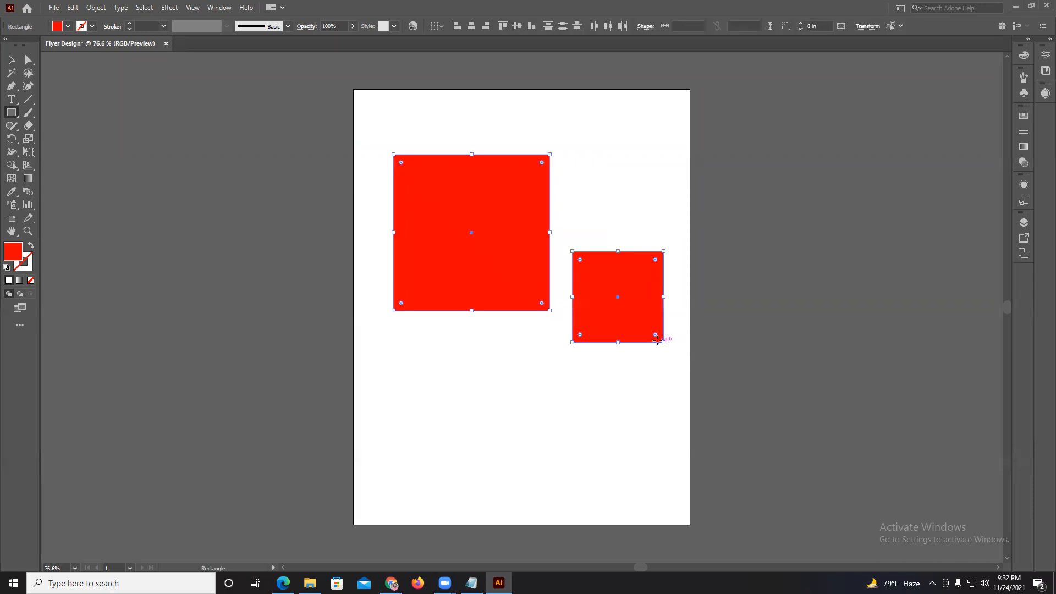
key(Delete)
mouse_move(434, 164)
mouse_down()
mouse_move(633, 360)
mouse_move(575, 264)
mouse_move(602, 327)
mouse_up()
key(Delete)
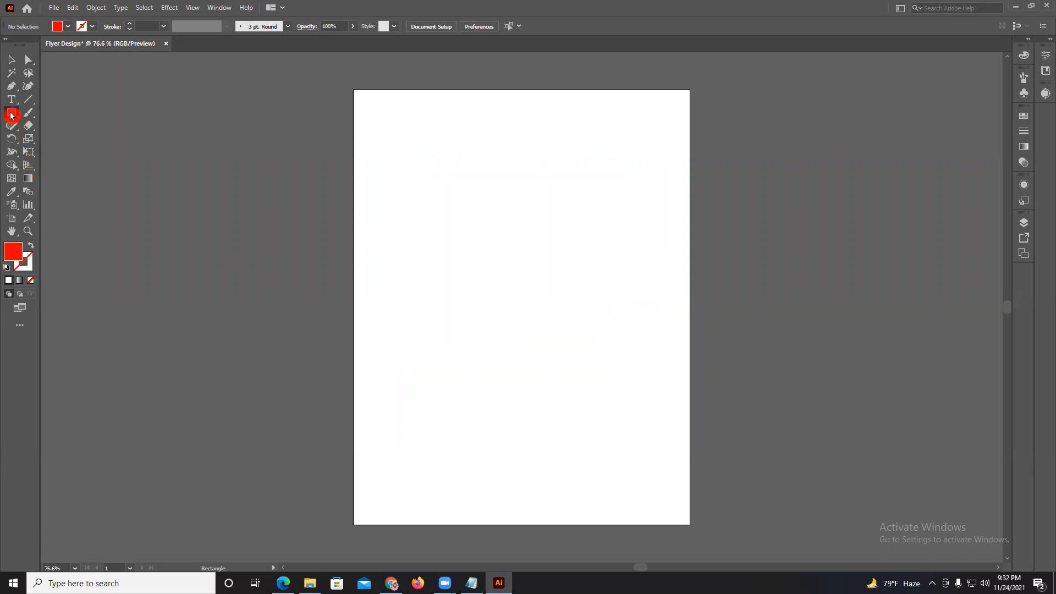
Create a rectangle with exact dimensions of 1000 px by 1000 px on the artboard, and delete it.
click(409, 189)
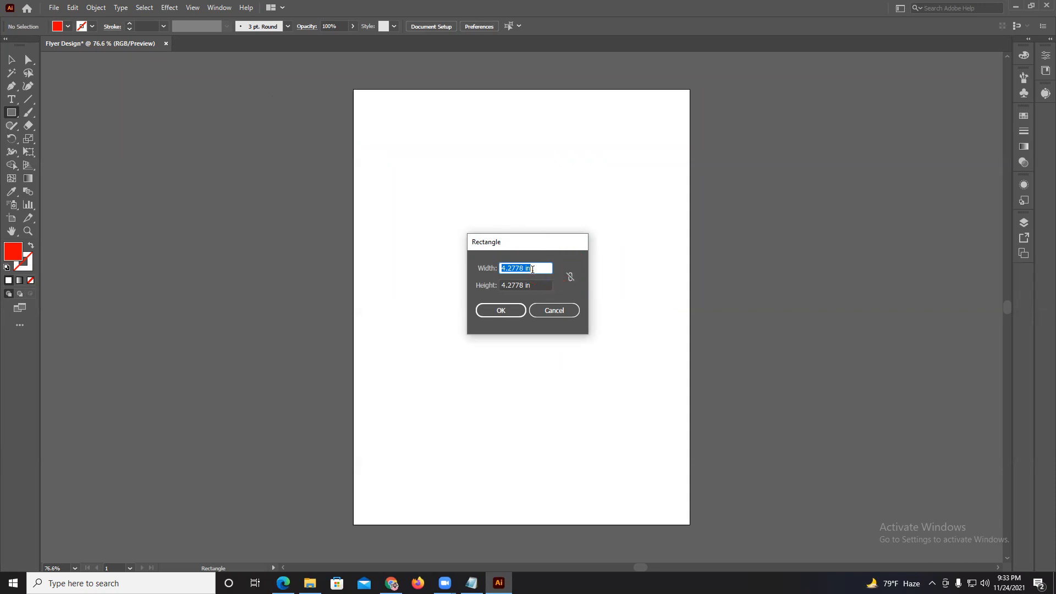
click(455, 270)
text(1000 px)
key(Tab)
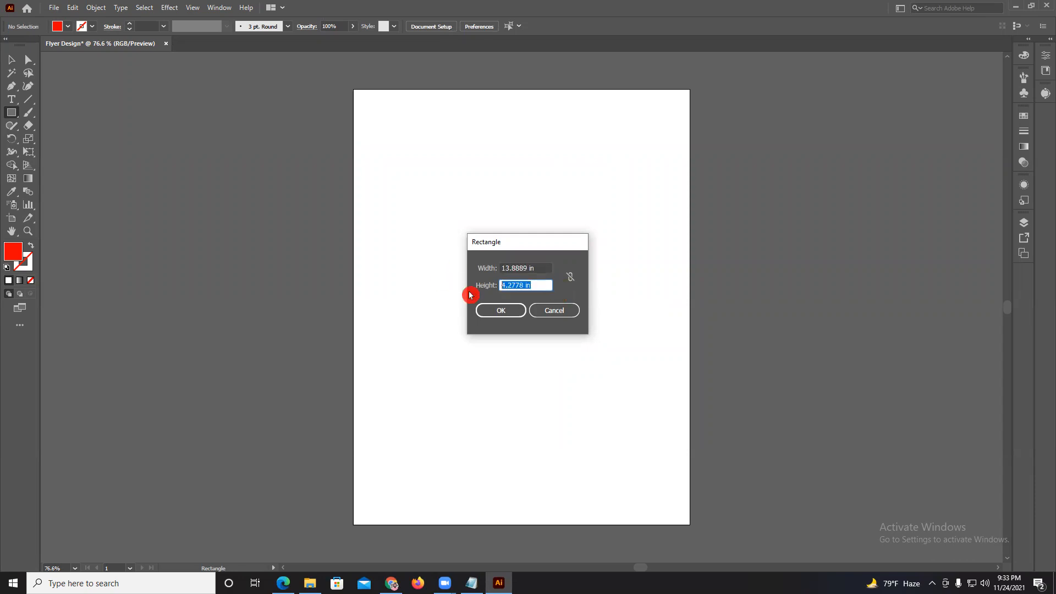
text(1000)
click(500, 316)
scroll(510, 269, down, 2)
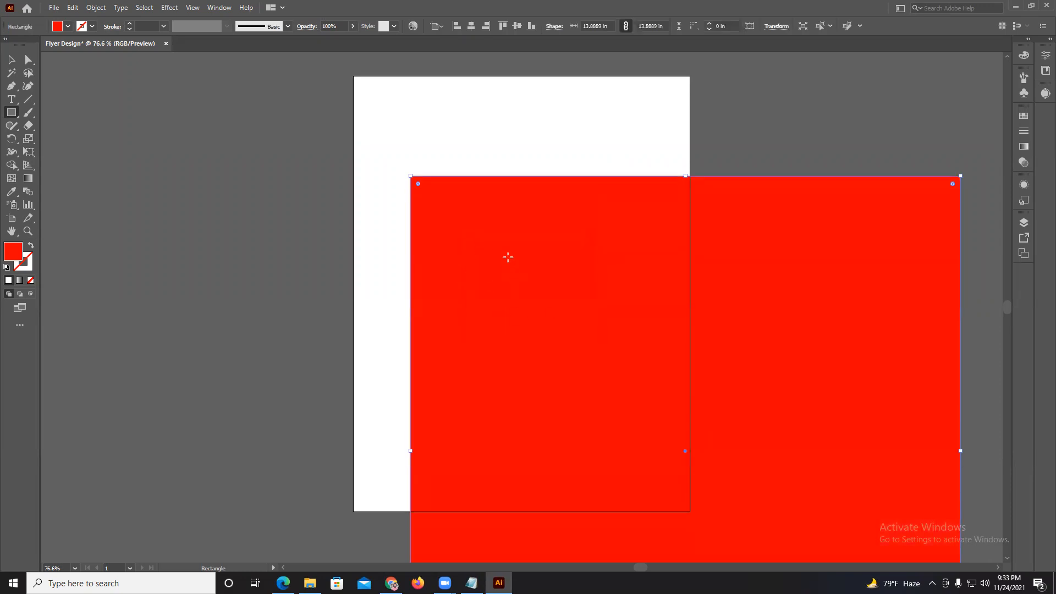
scroll(508, 257, up, 3)
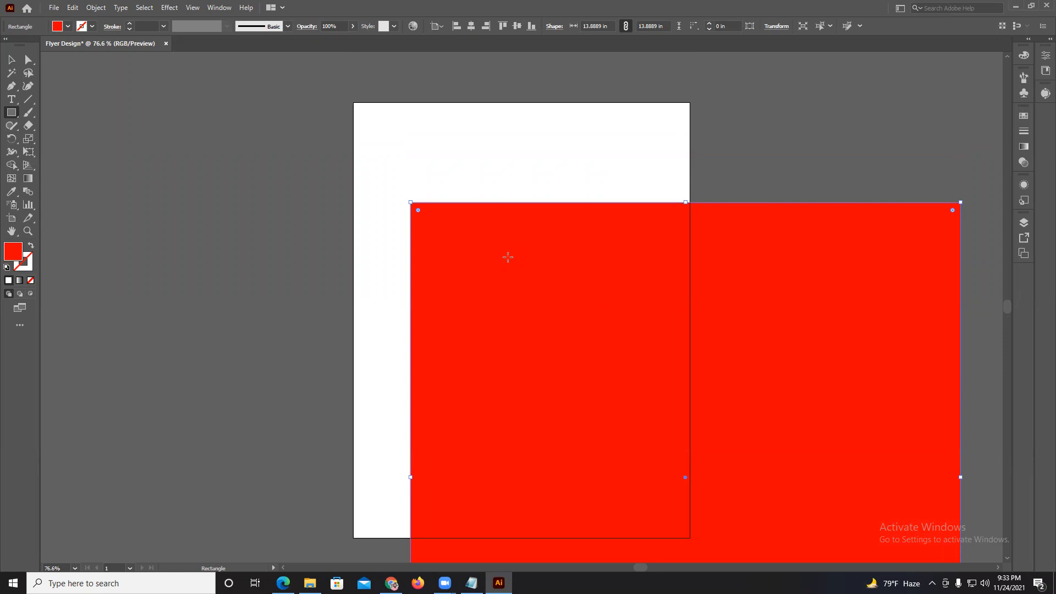
key(Delete)
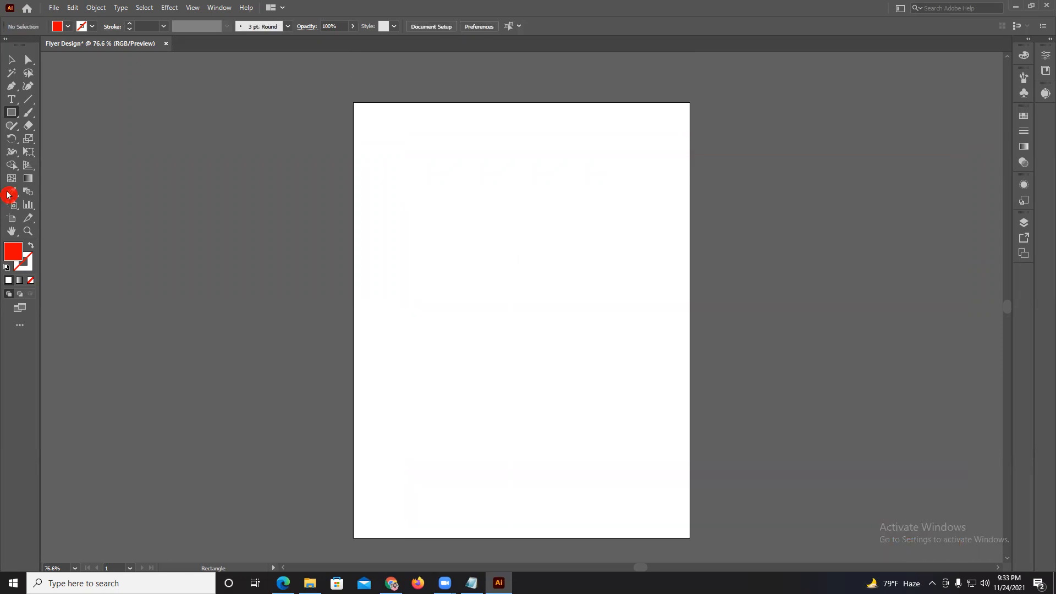
Draw a rounded rectangle about 5.4 by 3.65 in on the upper part of the artboard with the Rounded Rectangle tool.
click(15, 113)
drag(16, 113, 52, 128)
drag(406, 158, 619, 303)
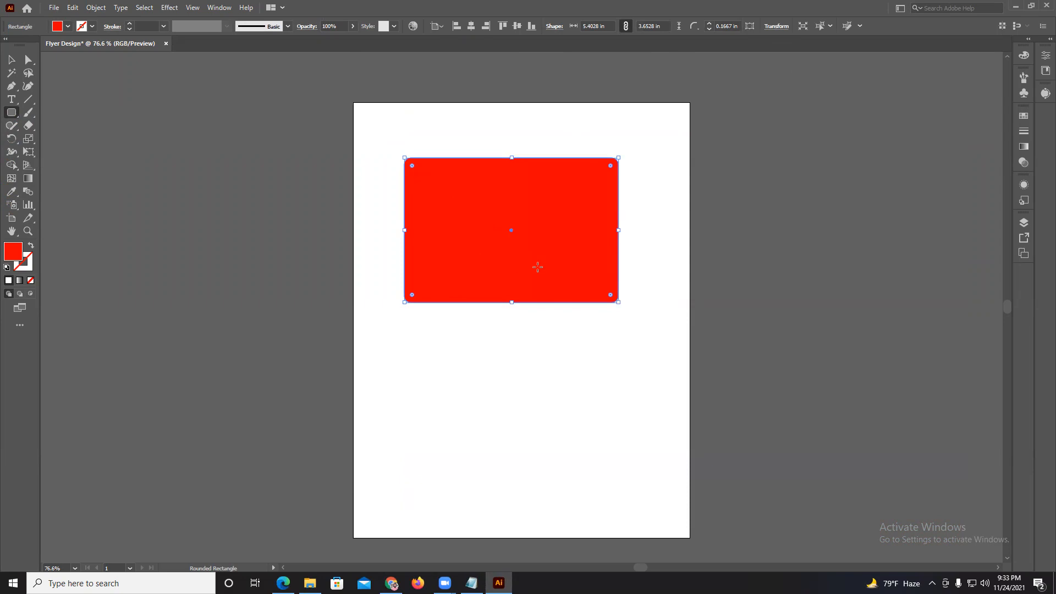
Increase the rounded rectangle's corner radius to 0.375 in and delete the shape.
click(708, 27)
click(710, 30)
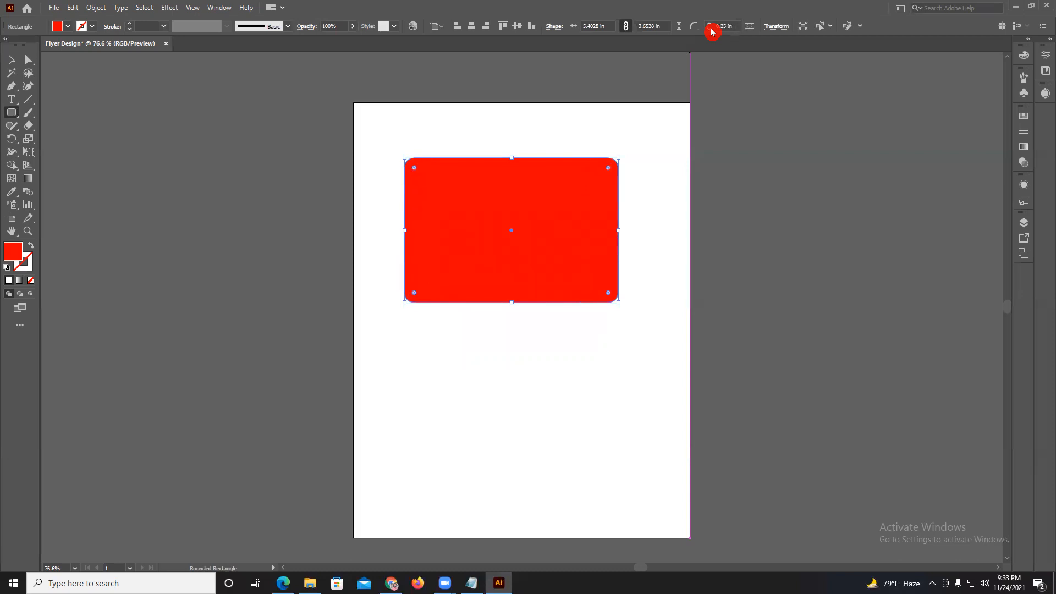
click(712, 26)
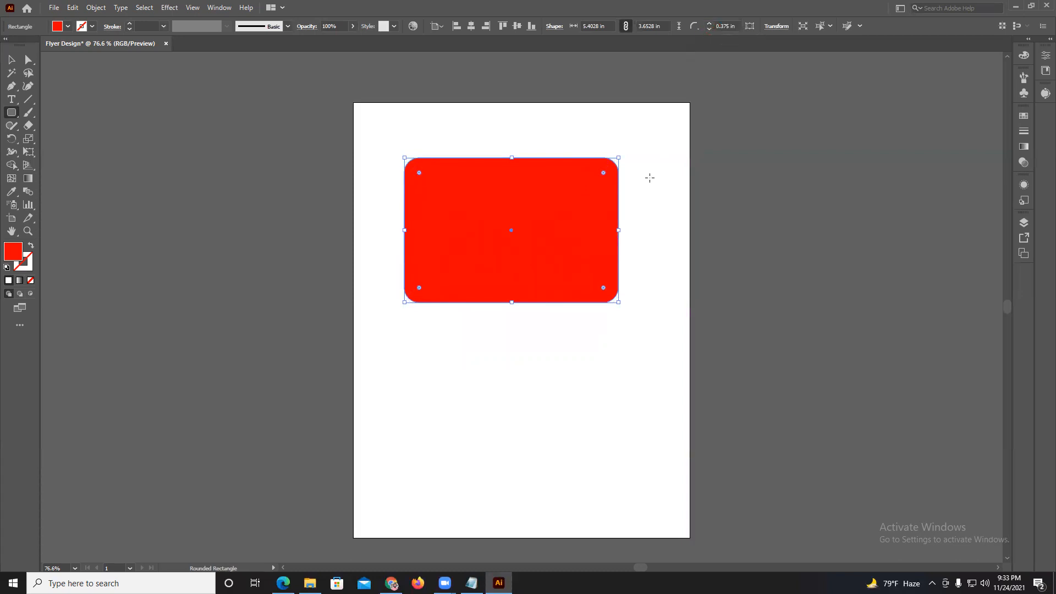
key(Delete)
click(26, 127)
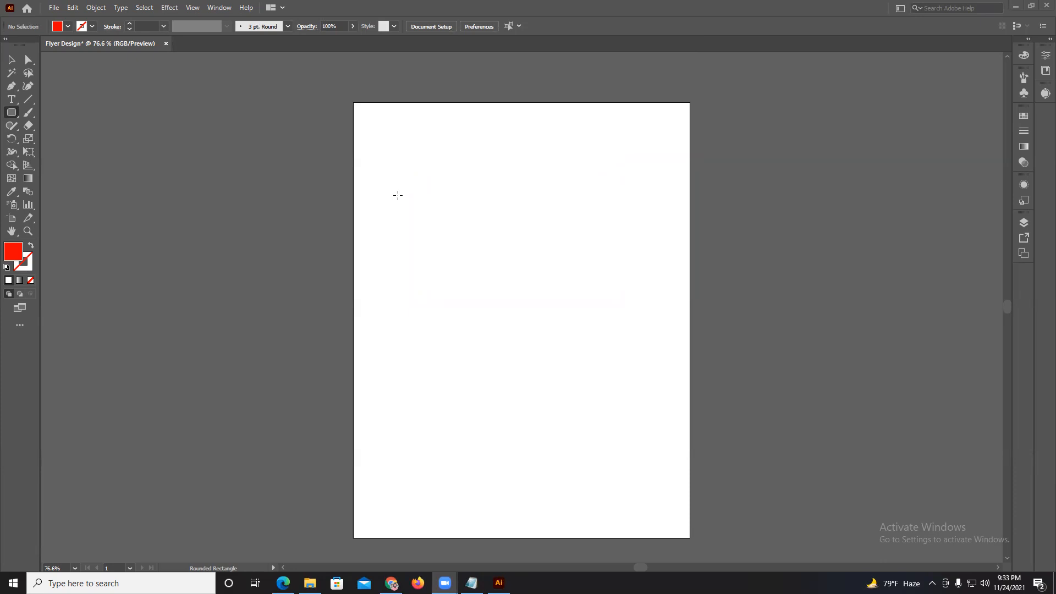
Draw a rounded square about 3.75 in wide and one from its center about 4.96 in wide, undoing each.
drag(427, 164, 574, 312)
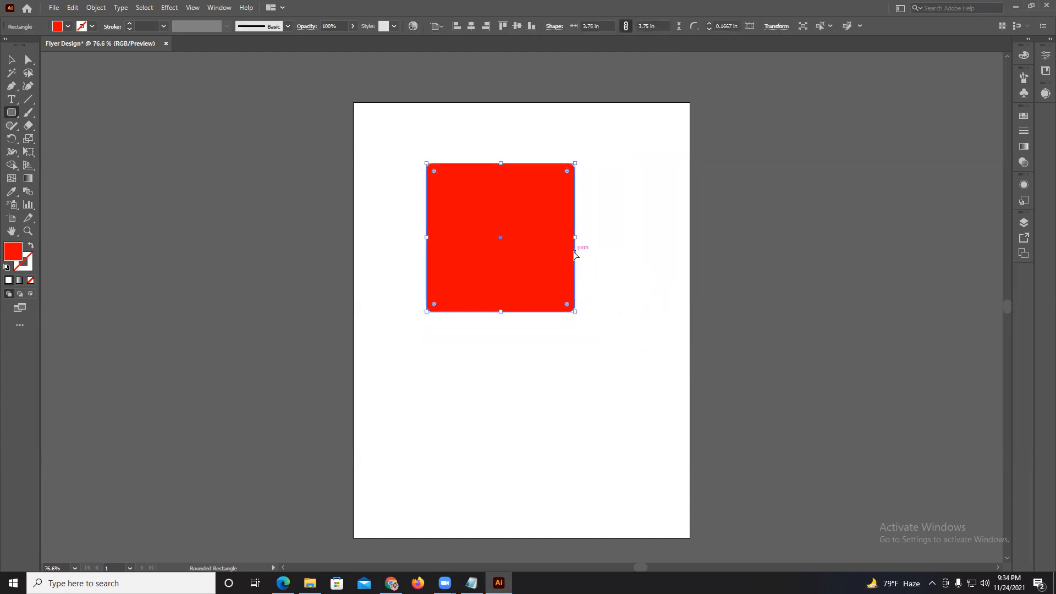
key(ctrl+z)
mouse_move(498, 211)
mouse_down()
mouse_move(520, 242)
mouse_move(571, 269)
mouse_move(597, 310)
mouse_up()
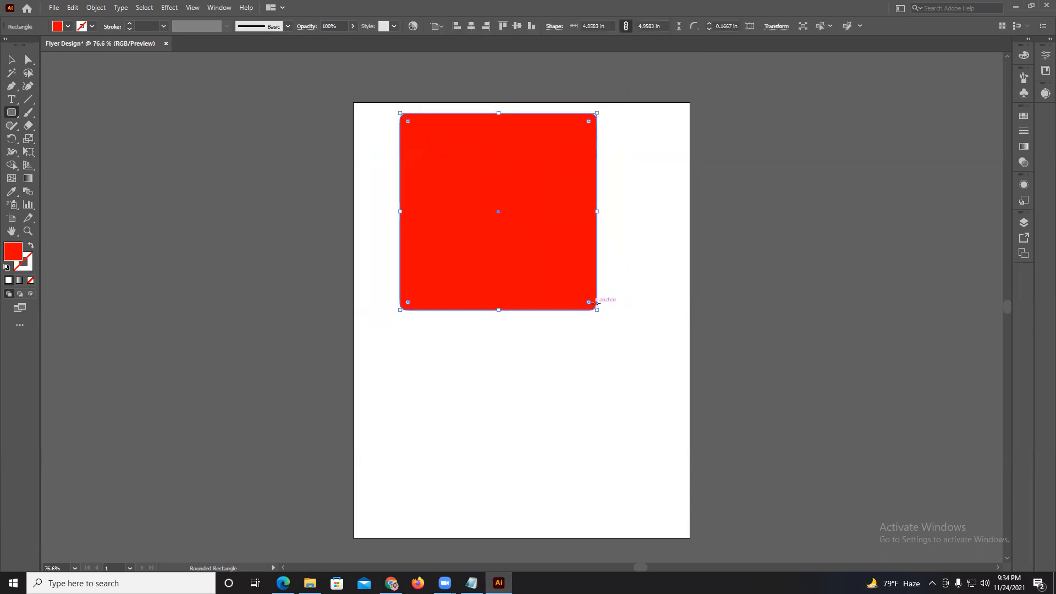
key(ctrl+z)
With the Ellipse tool, draw an ellipse about 2.97 by 5.13 in, a circle and an ellipse about 2.13 by 3.01 in, deleting them all.
drag(12, 112, 57, 138)
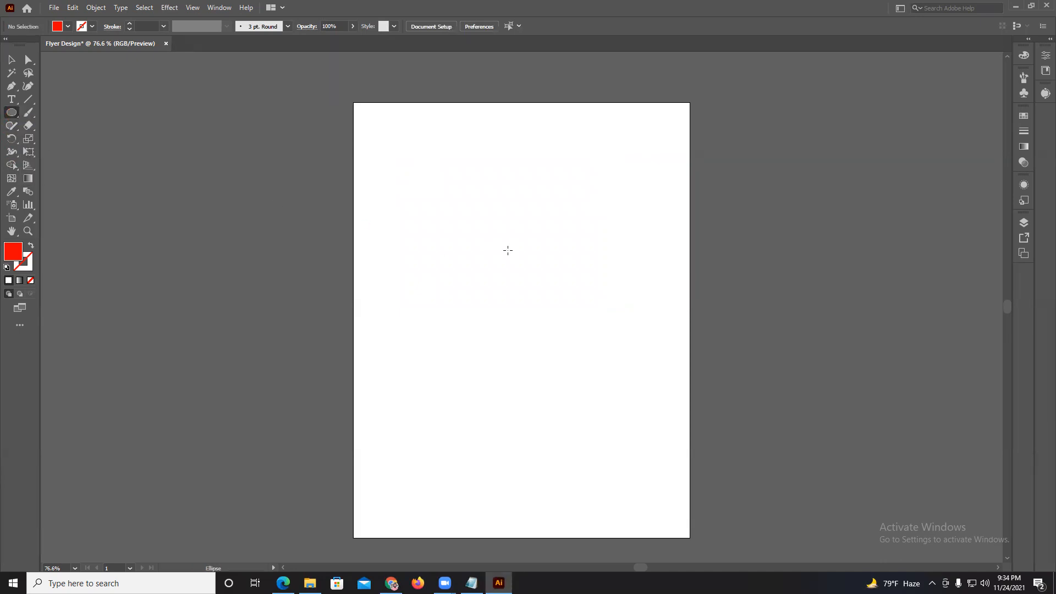
mouse_move(448, 173)
mouse_down()
mouse_move(523, 365)
mouse_move(566, 376)
mouse_up()
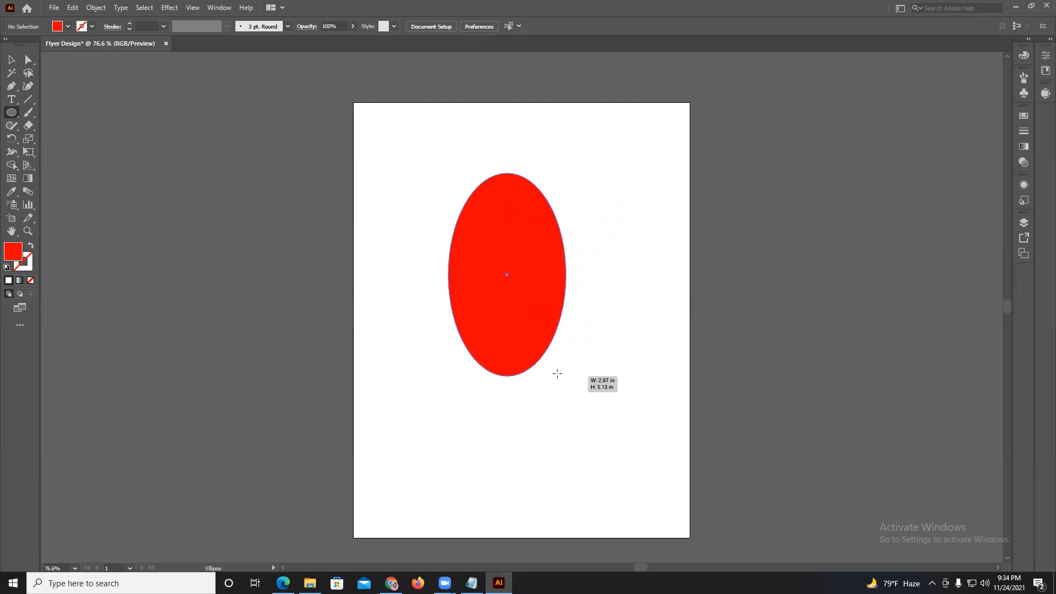
mouse_move(271, 199)
mouse_down()
mouse_move(434, 316)
mouse_move(378, 297)
mouse_move(407, 333)
mouse_up()
drag(399, 372, 483, 490)
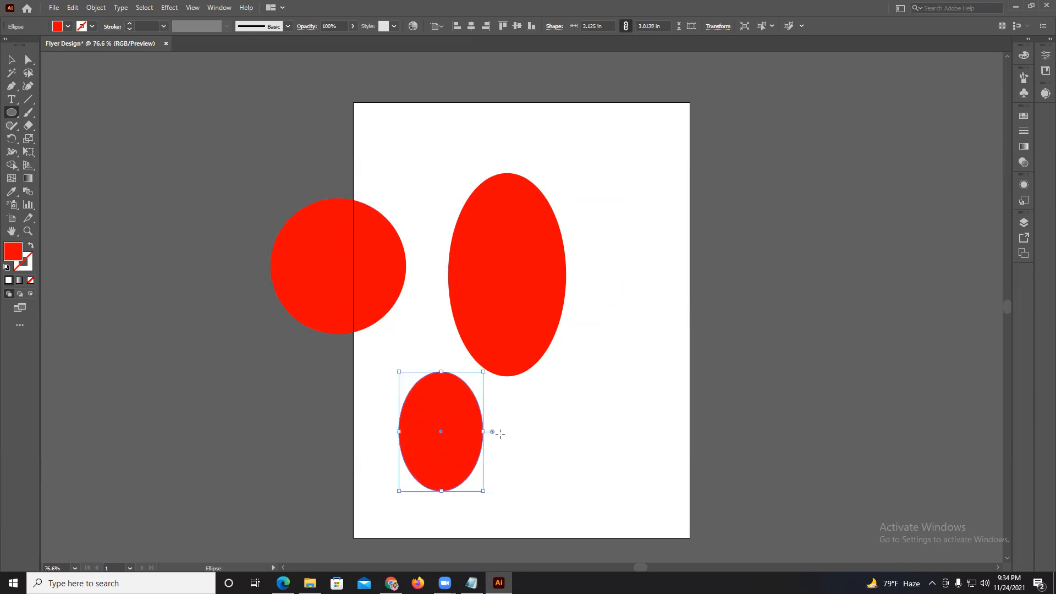
key(ctrl+a)
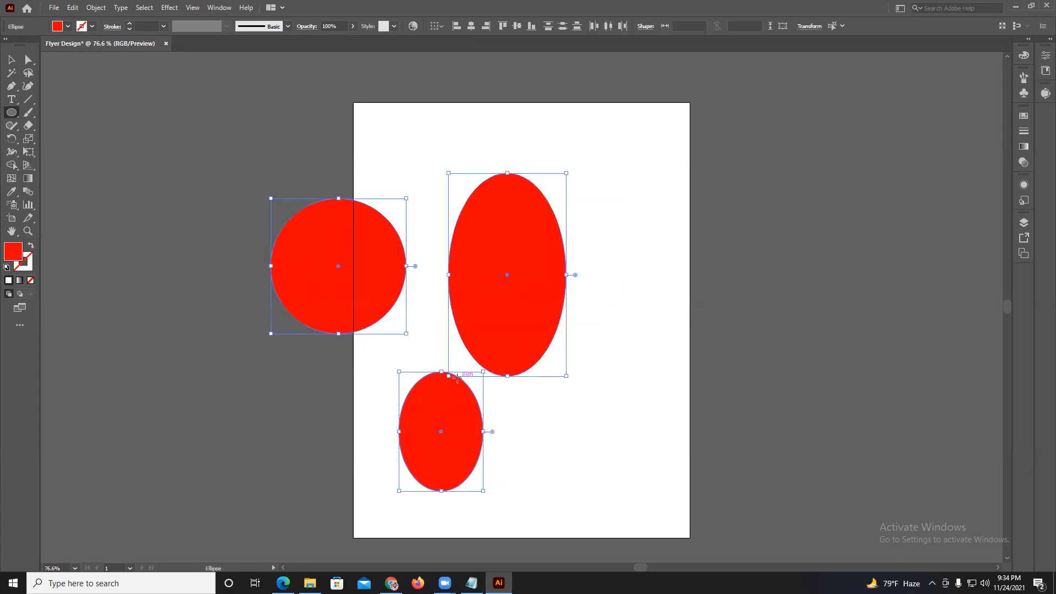
key(Delete)
Draw a hexagon about 3.37 by 2.92 in at the artboard's upper left and a smaller tilted one near its center with the Polygon tool.
click(8, 114)
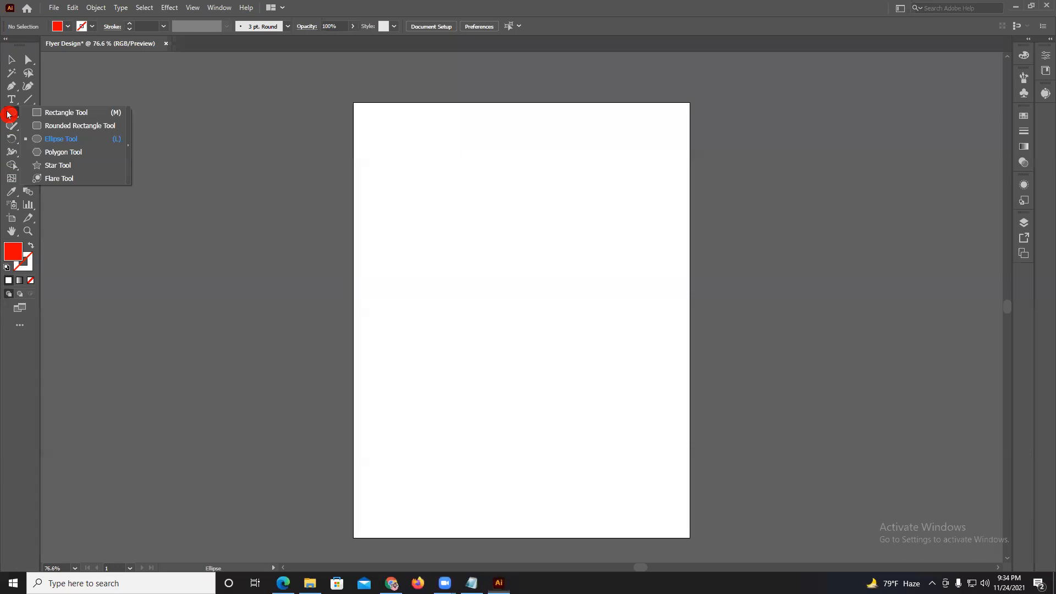
click(68, 152)
drag(385, 172, 453, 181)
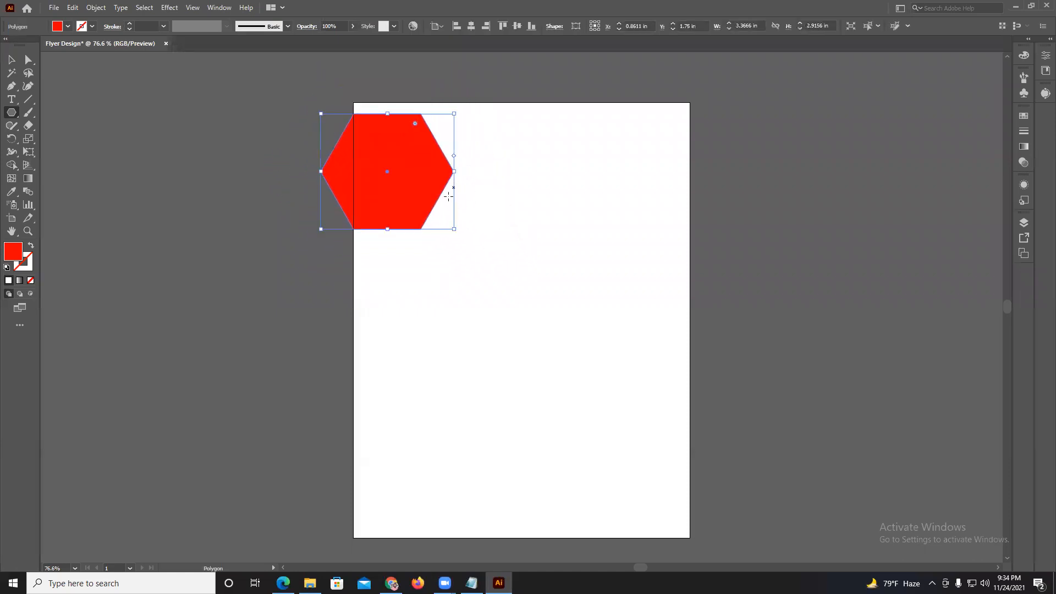
drag(481, 319, 518, 347)
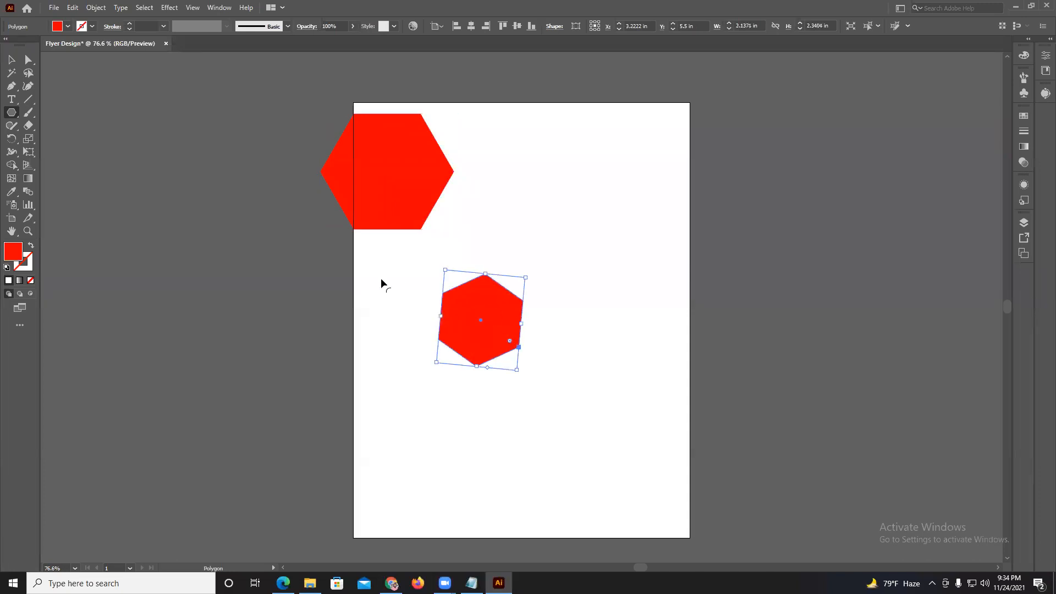
Draw two five-pointed stars with the Star tool, the lower one about 5.51 by 5.24 in, and delete all shapes.
click(9, 119)
drag(9, 120, 53, 168)
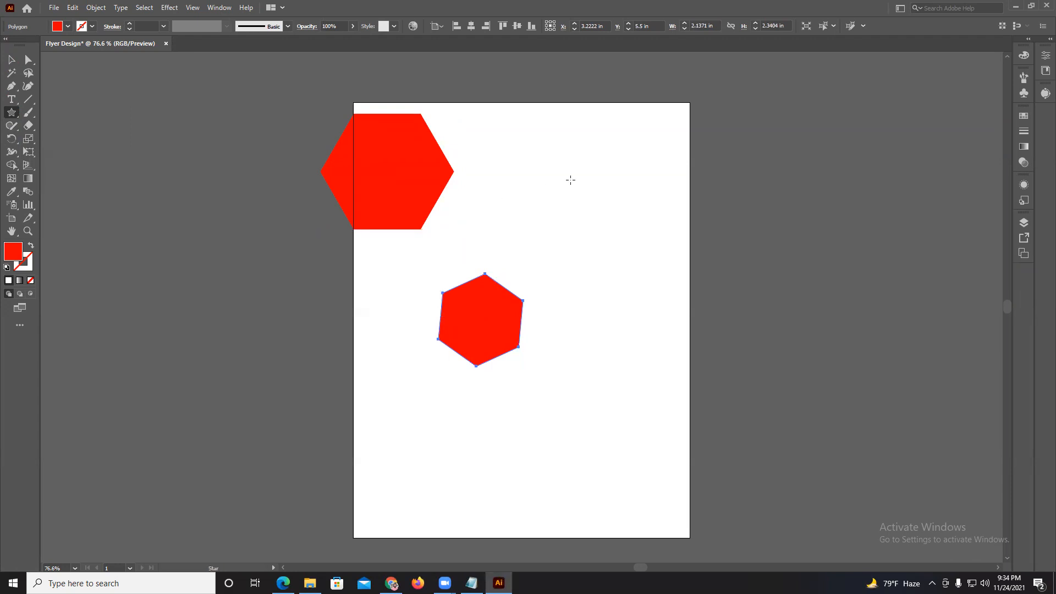
mouse_move(602, 172)
mouse_down()
mouse_move(677, 217)
mouse_move(658, 170)
mouse_move(665, 212)
mouse_up()
drag(654, 353, 703, 455)
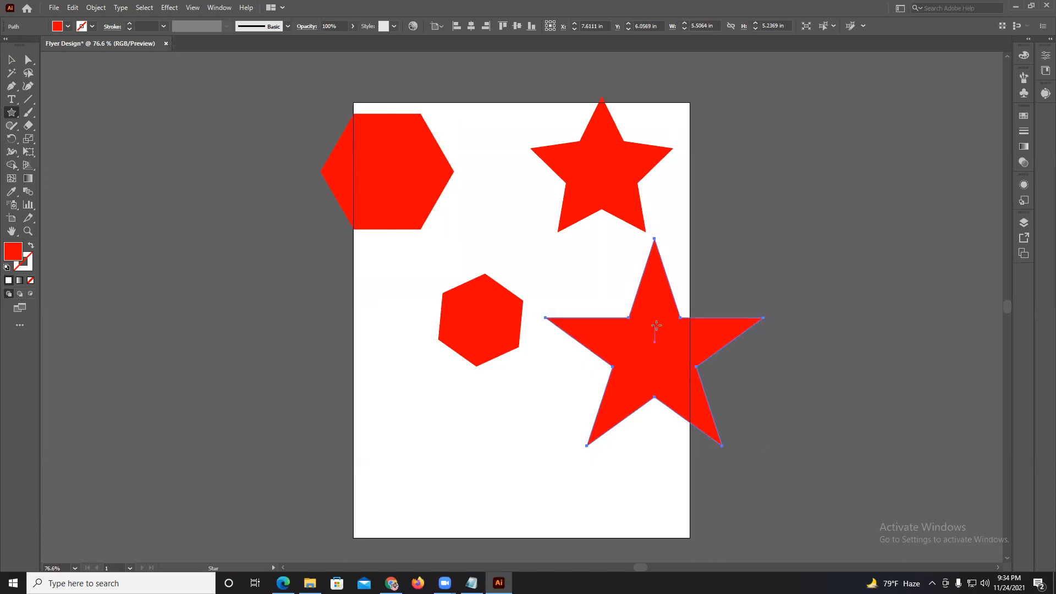
key(ctrl+a)
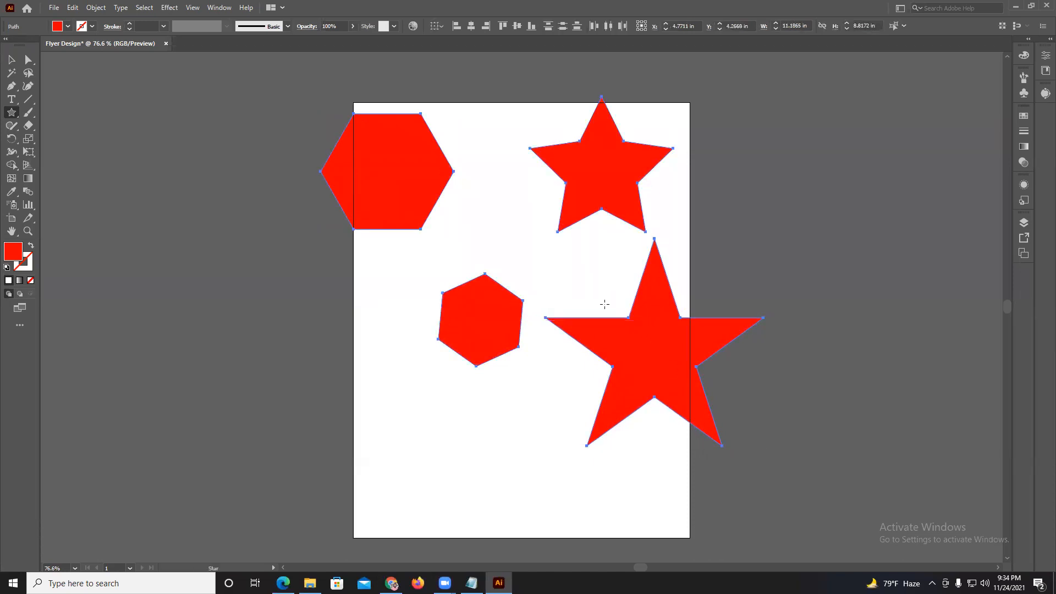
key(Delete)
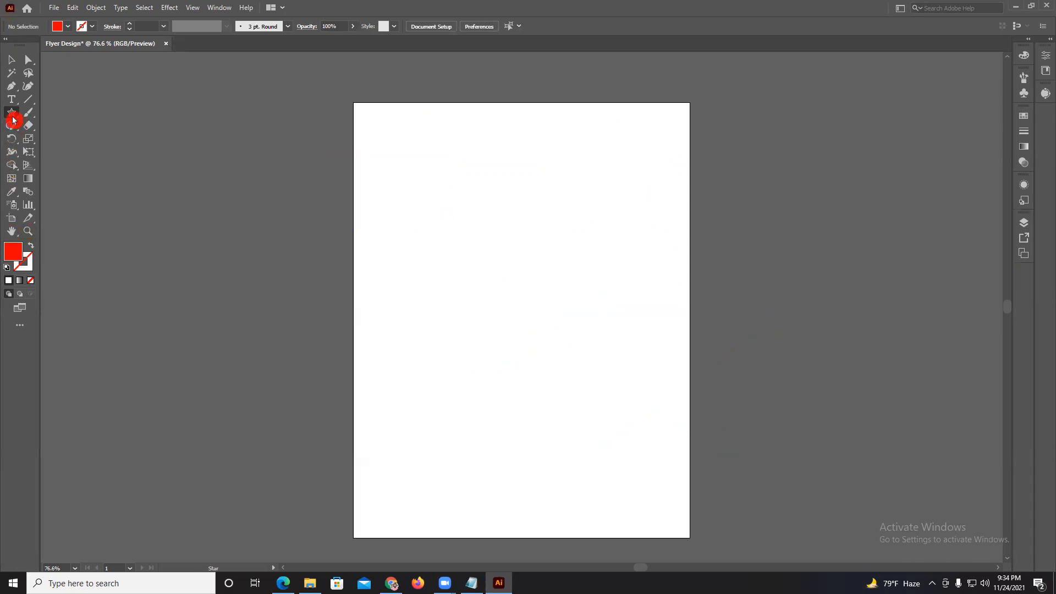
Draw a 17-pointed star about 5.19 by 5.21 in on the artboard's upper left, adjusting the point count while drawing.
drag(391, 231, 437, 324)
key(Up)
key(Up)
key(Up)
key(Up)
key(Up)
key(Up)
key(Up)
key(Up)
key(Up)
key(Up)
key(Up)
key(Up)
key(Up)
key(Up)
key(Up)
key(Up)
key(Down)
key(Down)
key(Down)
key(Down)
key(Down)
key(Down)
key(Down)
key(Down)
key(Down)
key(Down)
key(Down)
key(Down)
key(Down)
key(Down)
key(Down)
key(Up)
key(Up)
key(Up)
key(Up)
key(Up)
key(Up)
key(Up)
key(Up)
key(Up)
key(Up)
key(Up)
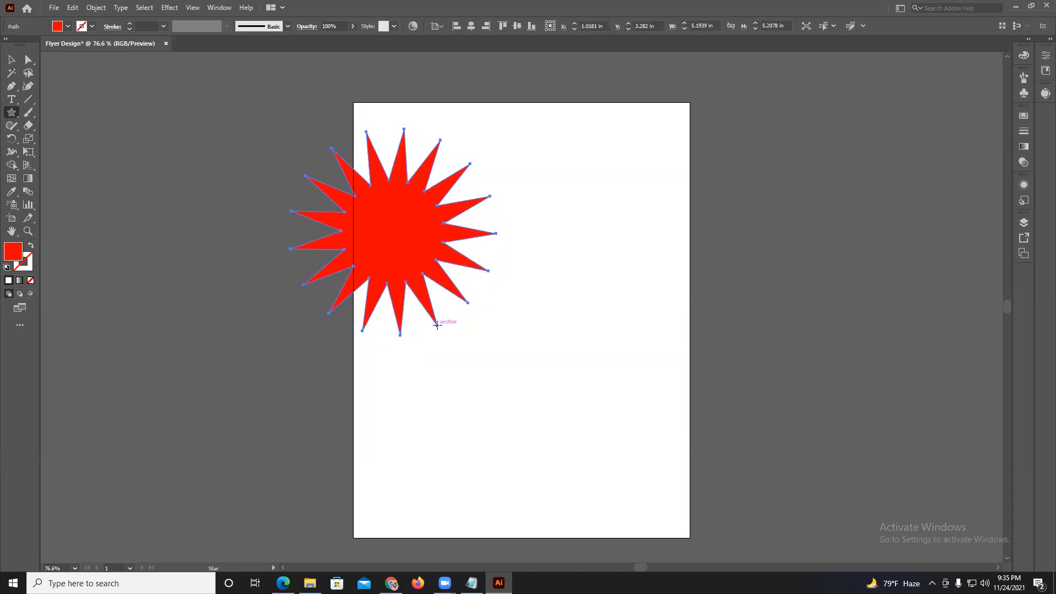
Draw a star reduced to three points, forming a large triangle on the artboard's upper right.
key(Down)
key(Down)
key(Down)
key(Down)
key(Down)
key(Down)
drag(594, 206, 677, 268)
key(Down)
key(Down)
key(Down)
key(Down)
key(Down)
key(Down)
key(Down)
Draw a seven-pointed star about 4.85 by 4.83 in below the triangle, adjusting the point count while drawing.
key(Down)
mouse_move(619, 331)
mouse_down()
mouse_move(666, 397)
mouse_move(647, 377)
mouse_move(627, 431)
mouse_up()
key(Up)
key(Up)
key(Up)
key(Up)
key(Up)
key(Up)
key(Up)
key(Up)
key(Up)
key(Up)
key(Up)
key(Down)
key(Down)
key(Down)
key(Down)
key(Down)
key(Down)
key(Down)
click(11, 60)
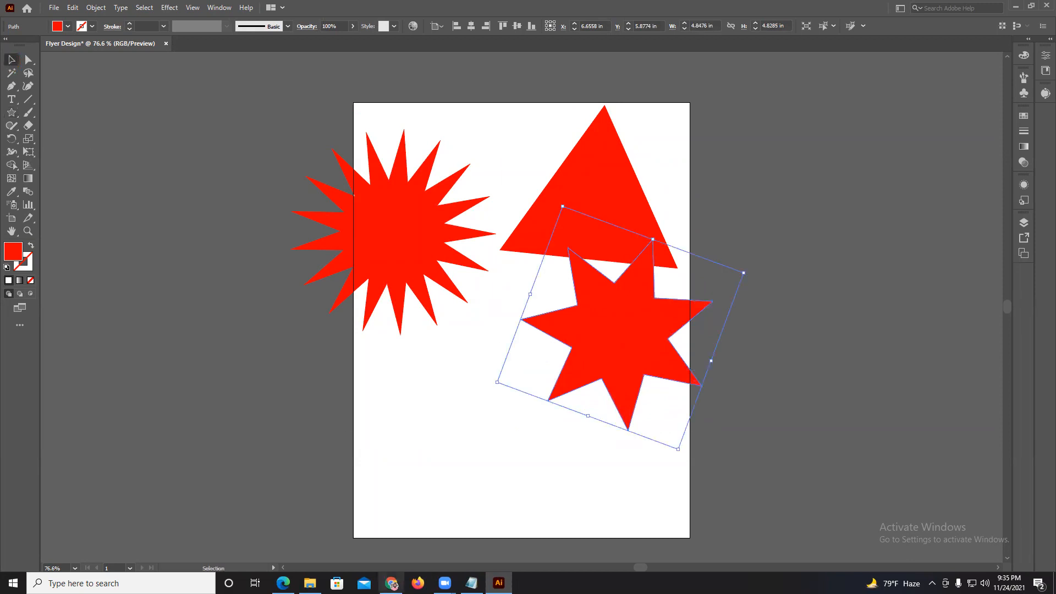
Switch to Chrome, search Google for "keyboard" in a new tab, and open the grey Computer Hope keyboard image.
click(391, 583)
click(433, 9)
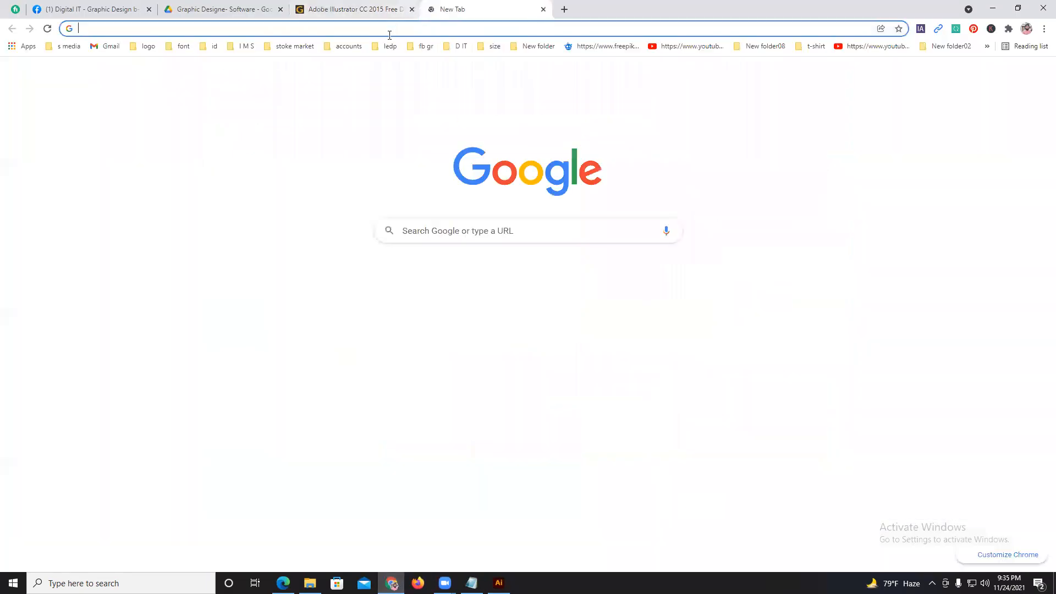
text(keybo)
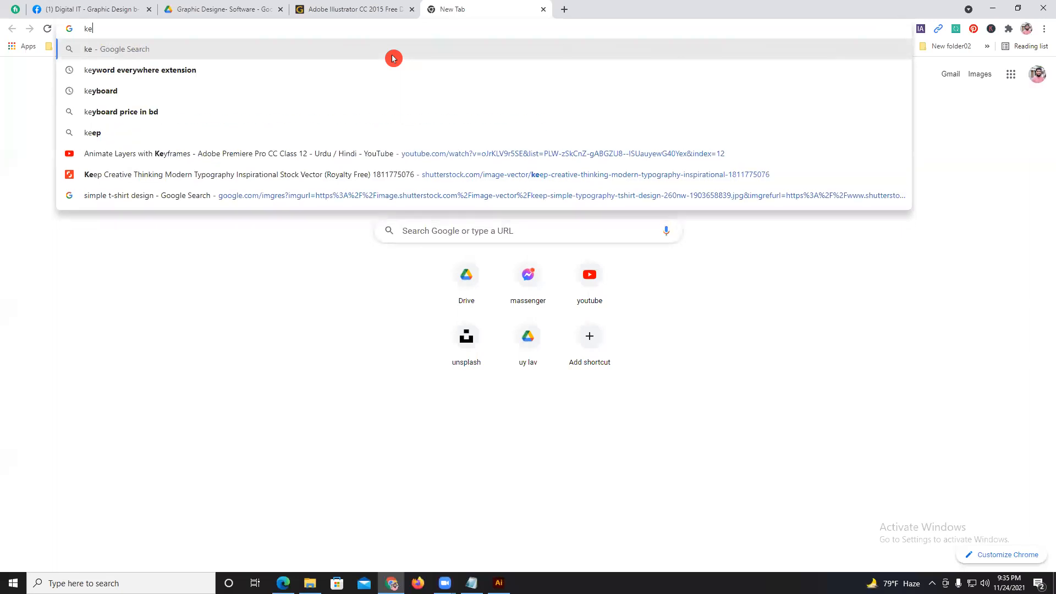
click(353, 71)
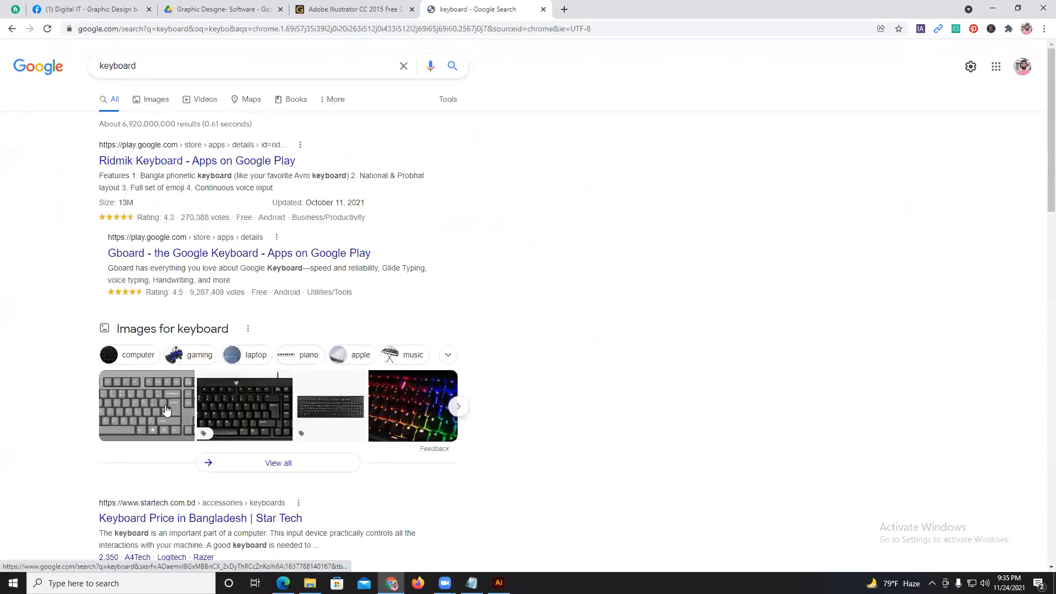
click(165, 411)
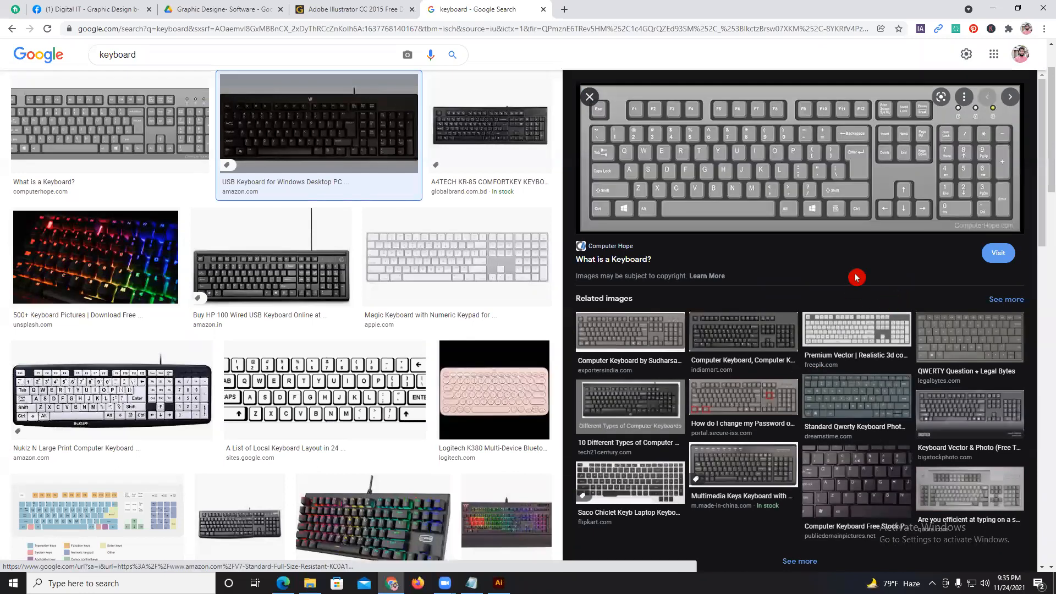
Capture the arrow-key area of the keyboard image, mark the up and down arrow keys, and discard the capture.
key(Print)
drag(875, 162, 943, 234)
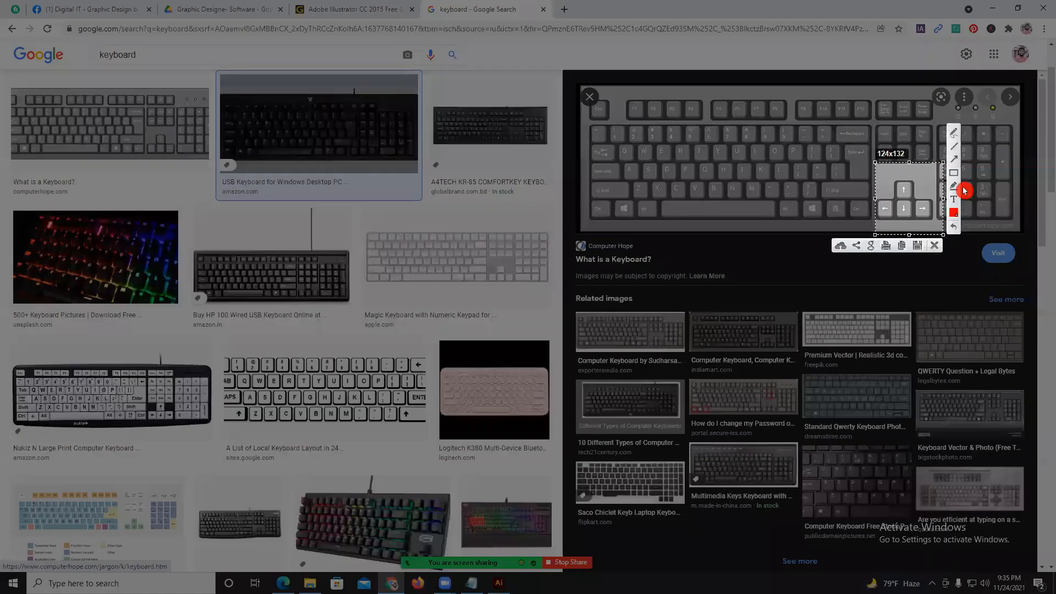
drag(925, 177, 912, 183)
drag(909, 229, 905, 218)
click(937, 247)
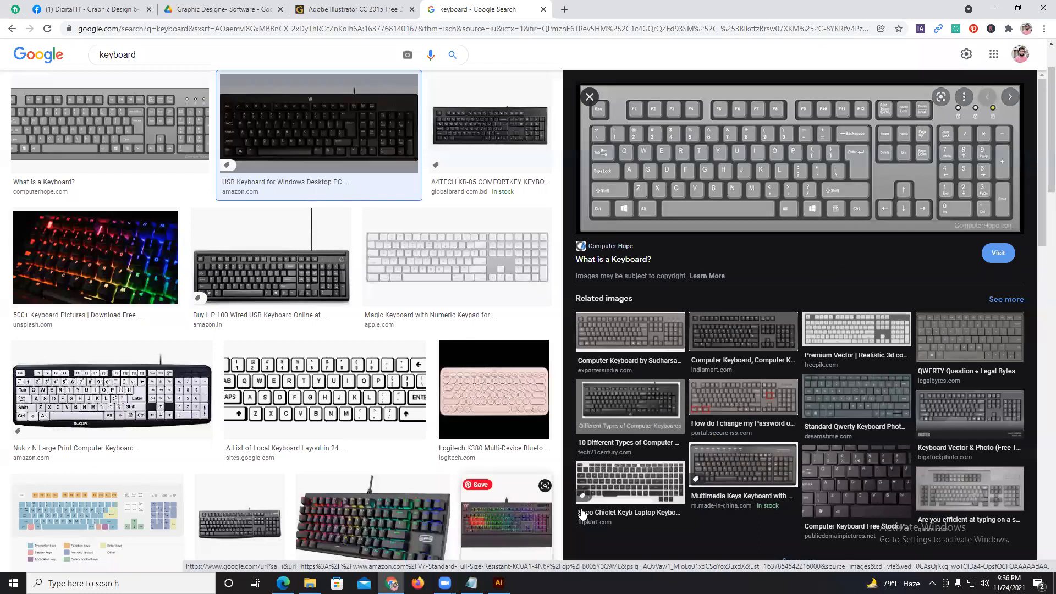
Return to Illustrator and delete the three shapes on the artboard.
click(499, 583)
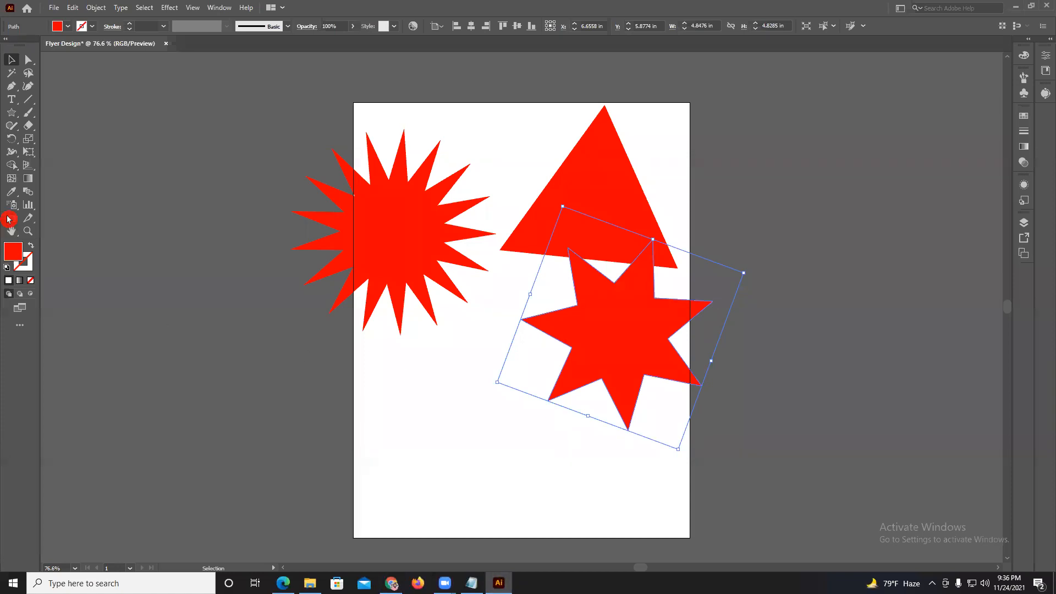
key(ctrl+a)
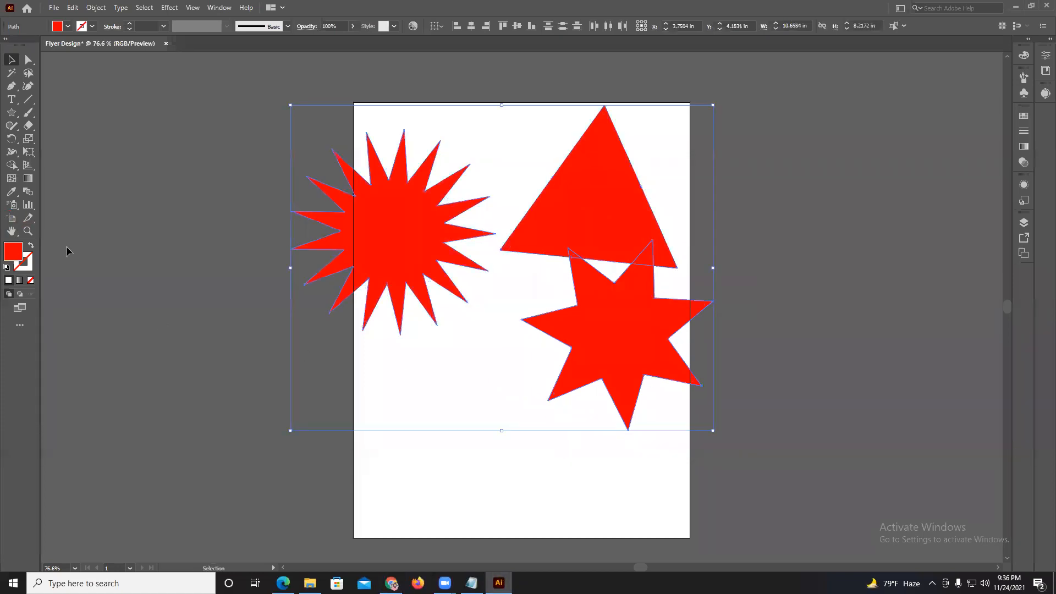
key(Delete)
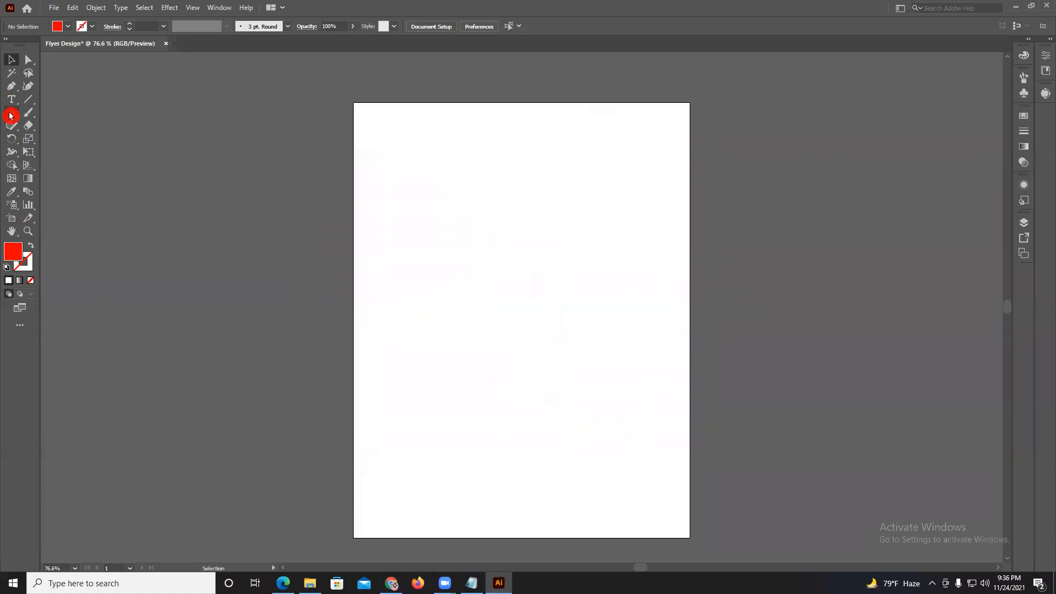
Switch to Edge and examine the Illustrator topic list in digital-it-grapic.pdf.
click(283, 583)
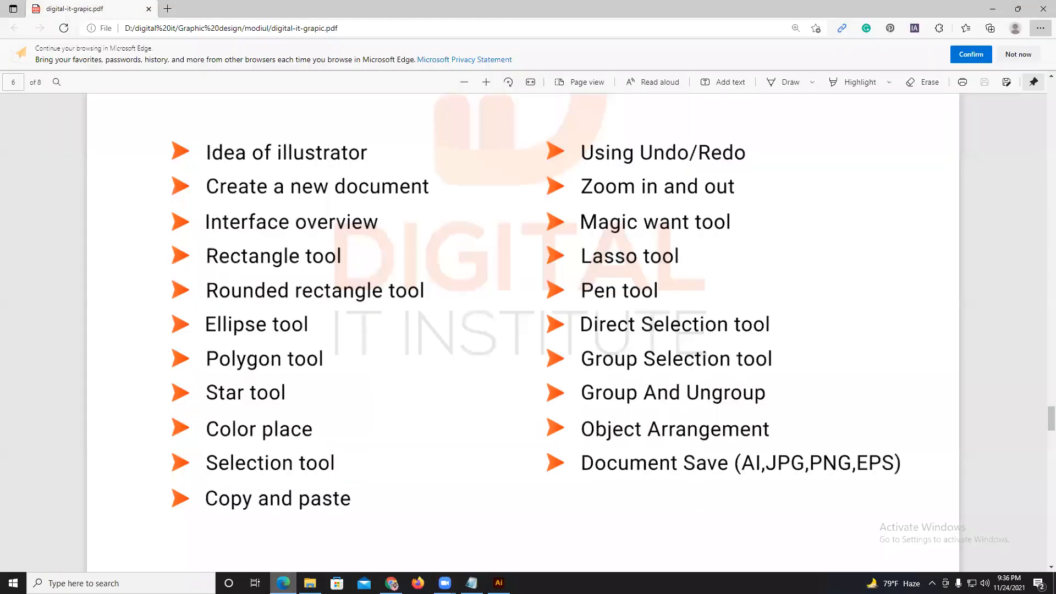
scroll(402, 462, down, 1)
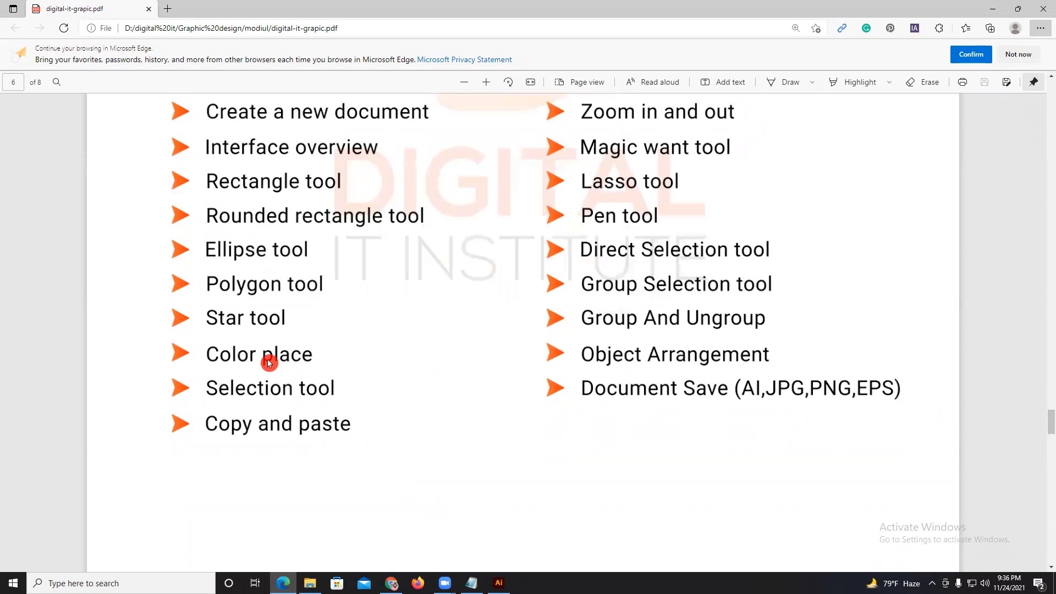
scroll(270, 362, up, 2)
scroll(281, 418, down, 1)
Return to Illustrator and draw a rectangle about 5.24 by 2.81 in across the artboard's left edge.
click(499, 583)
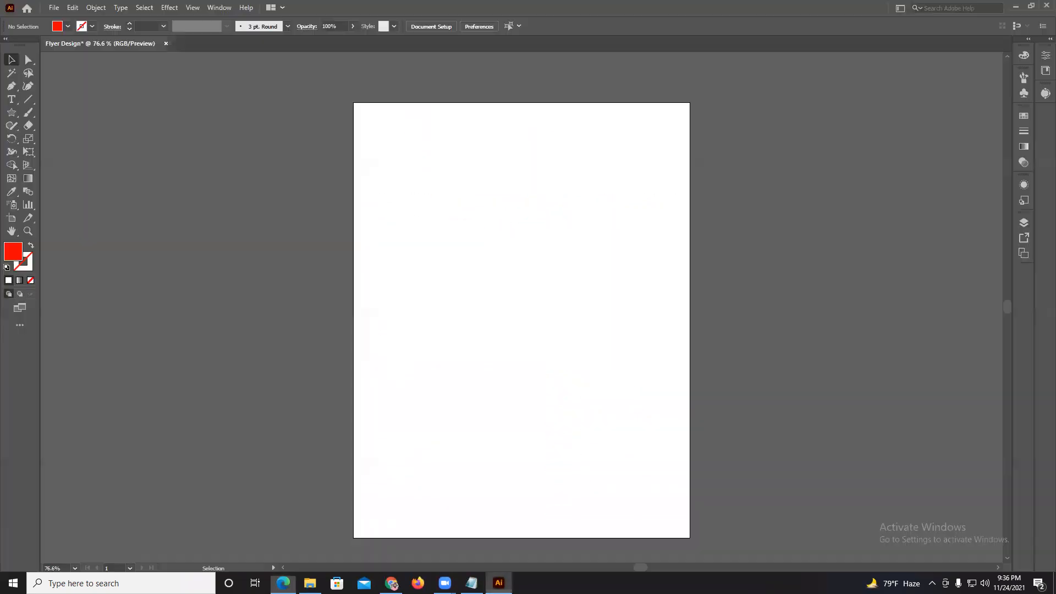
drag(12, 114, 51, 116)
drag(331, 181, 538, 292)
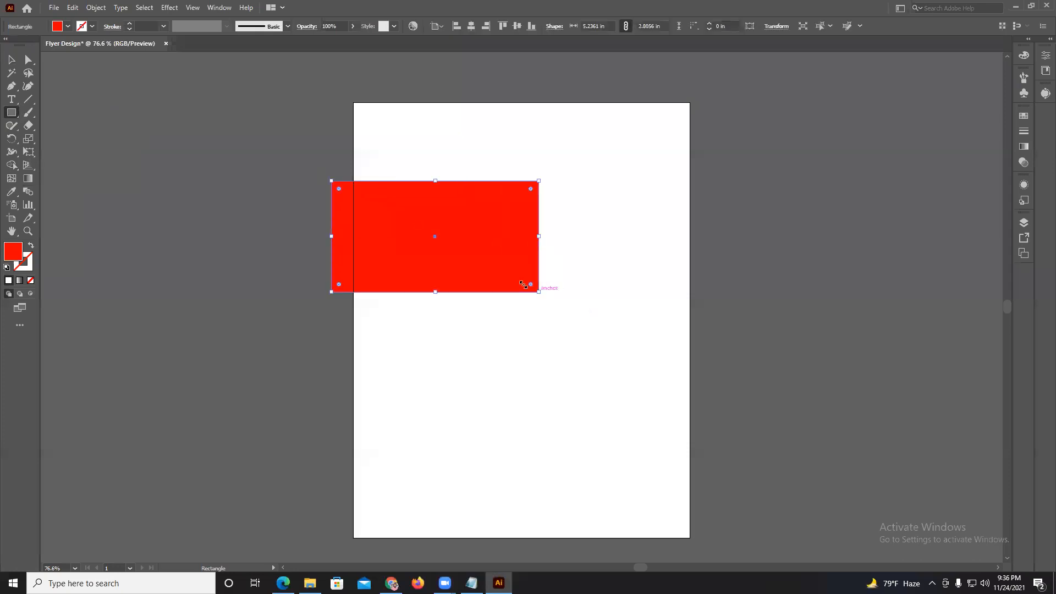
Try the blue ornamental pattern and several brown swatches as the rectangle's fill, and set it back to red.
click(58, 25)
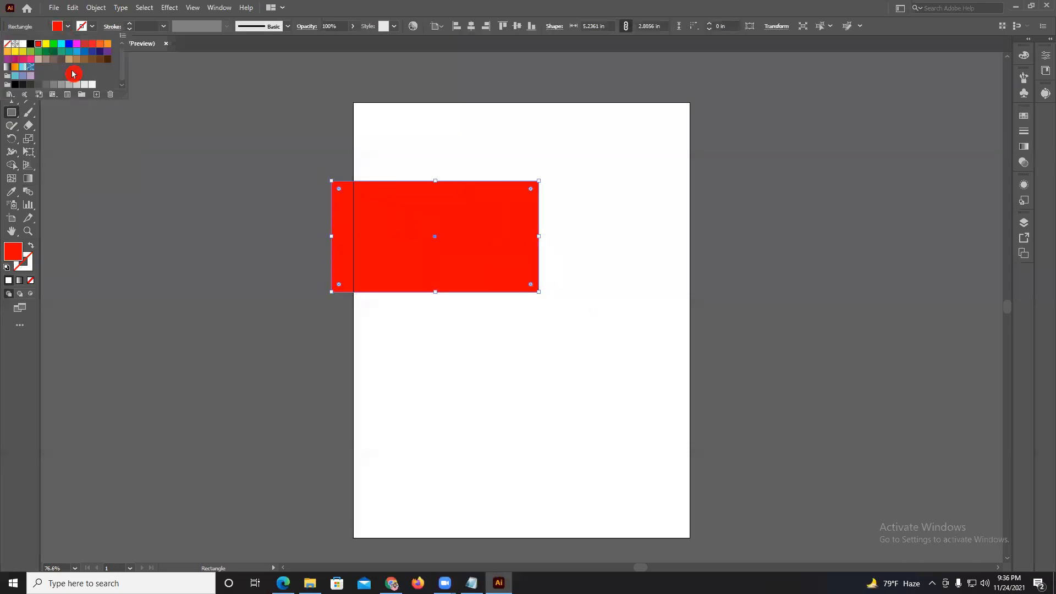
click(30, 67)
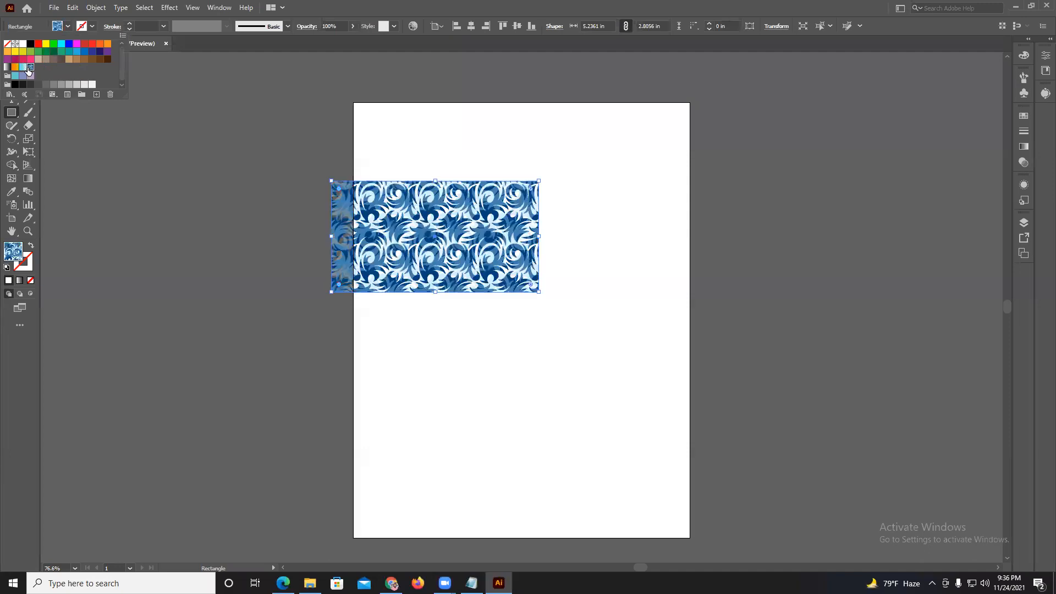
click(61, 61)
click(94, 58)
click(99, 60)
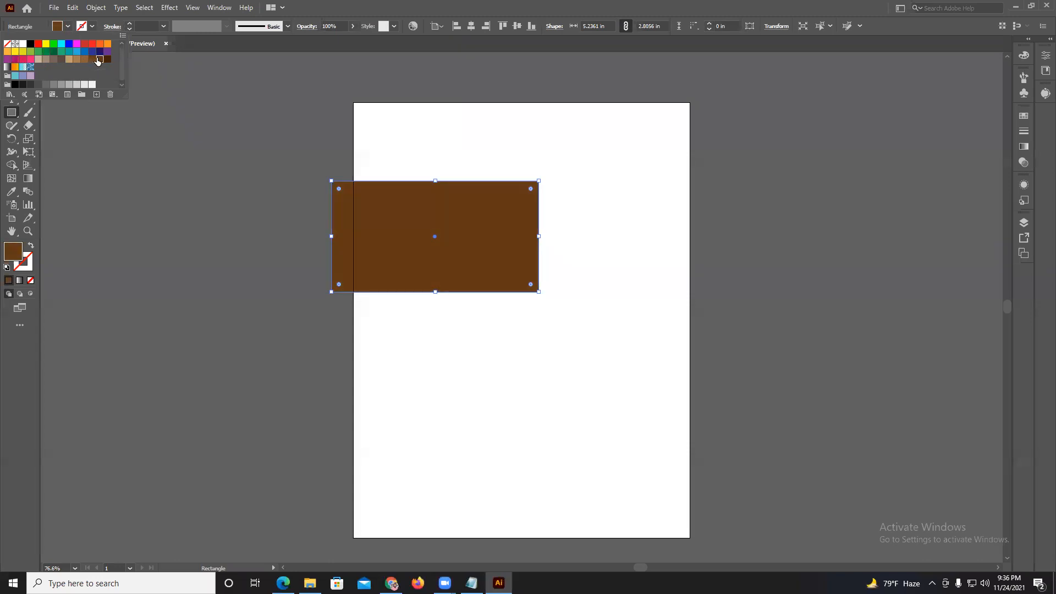
click(40, 44)
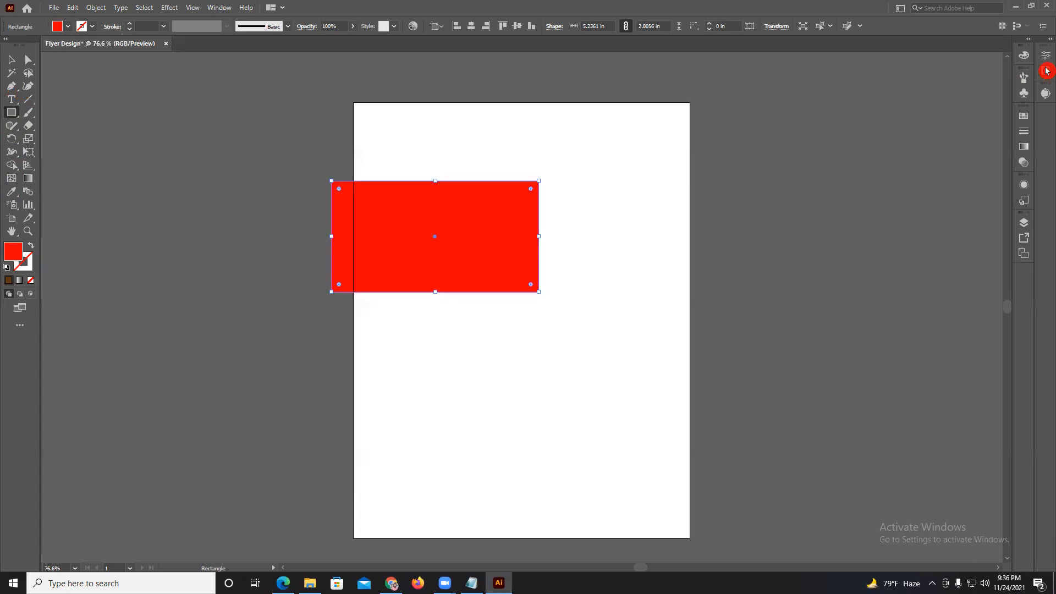
Enlarge the Color panel's spectrum and sample a dark orange from it as the rectangle's fill.
click(1023, 60)
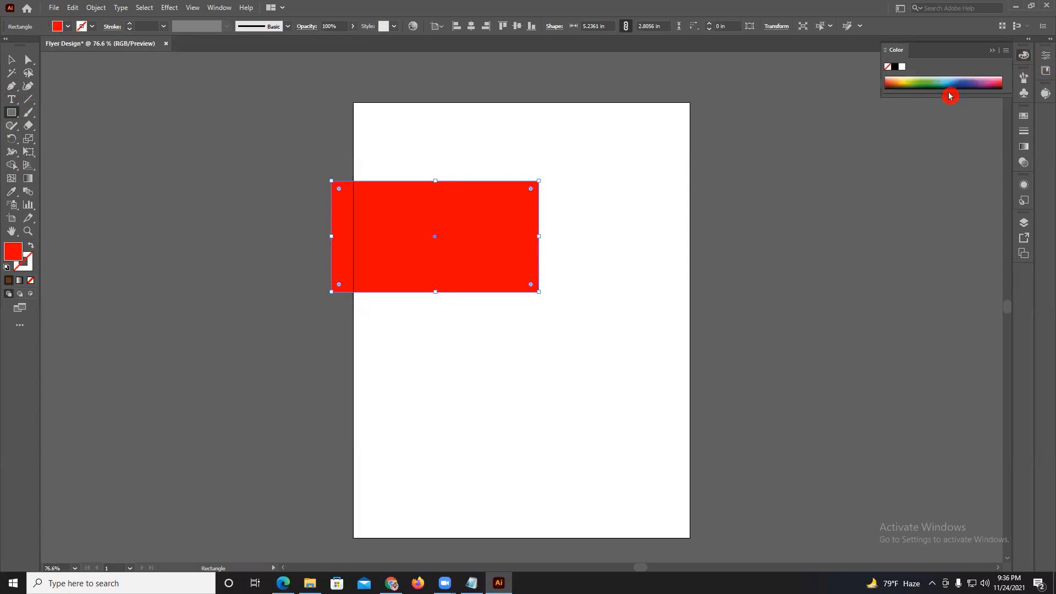
drag(945, 95, 901, 128)
click(940, 143)
click(16, 251)
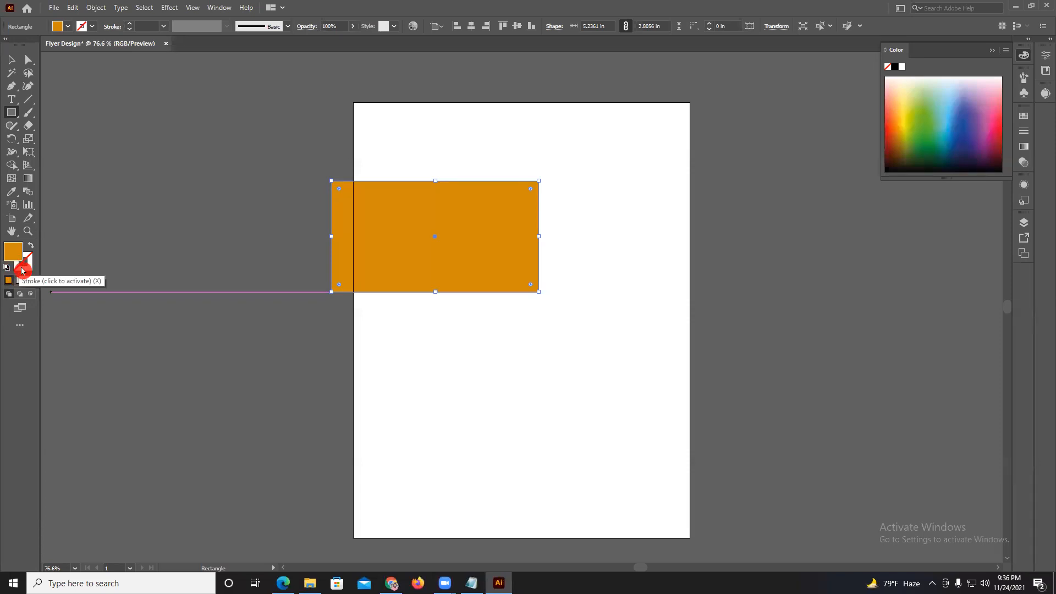
Alternate the active color attribute between stroke and fill, finishing with the fill active.
click(22, 270)
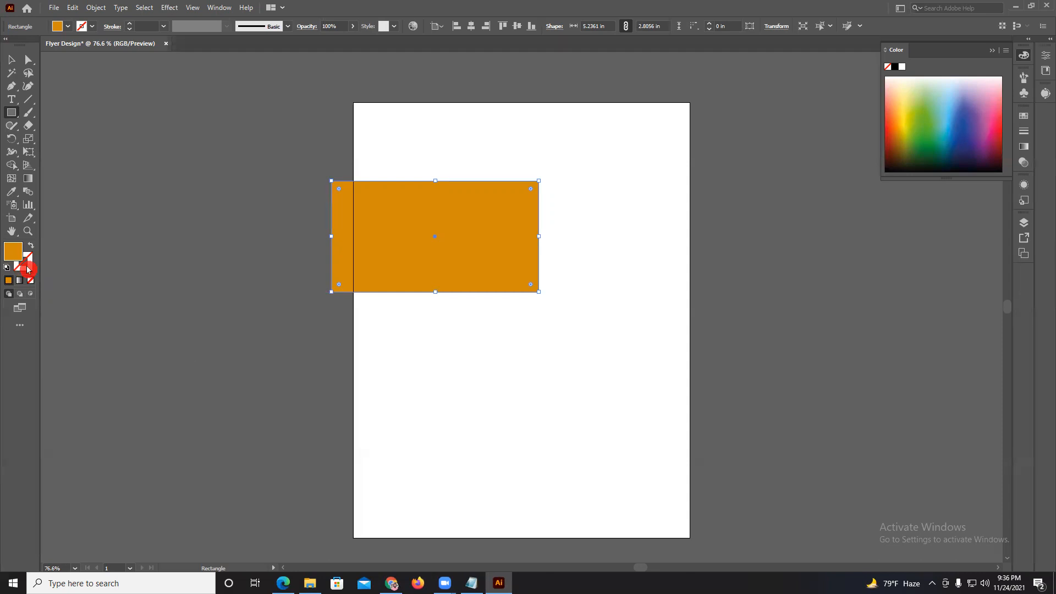
click(24, 266)
click(14, 253)
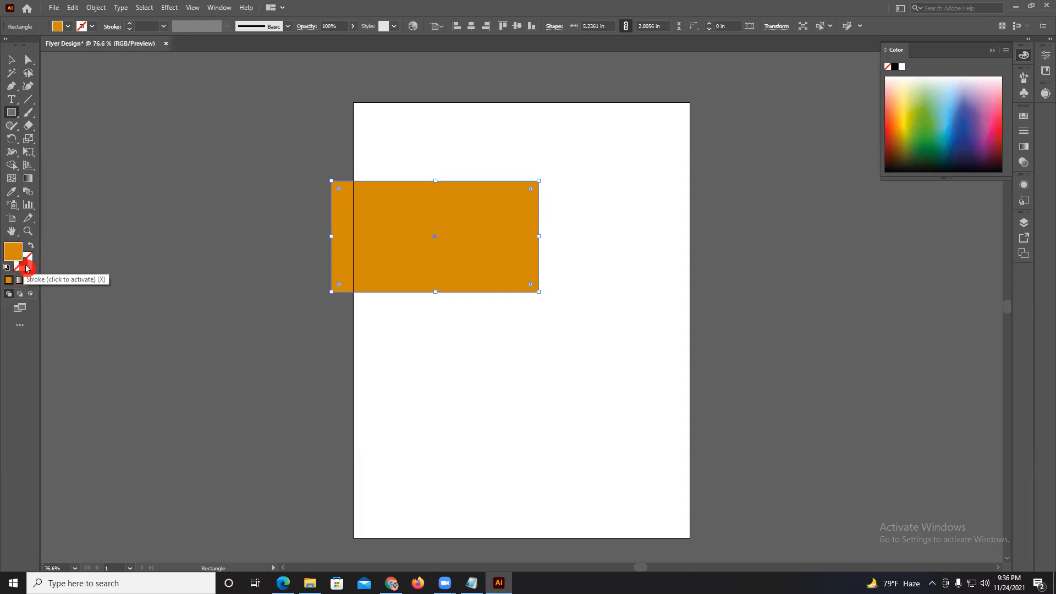
click(26, 268)
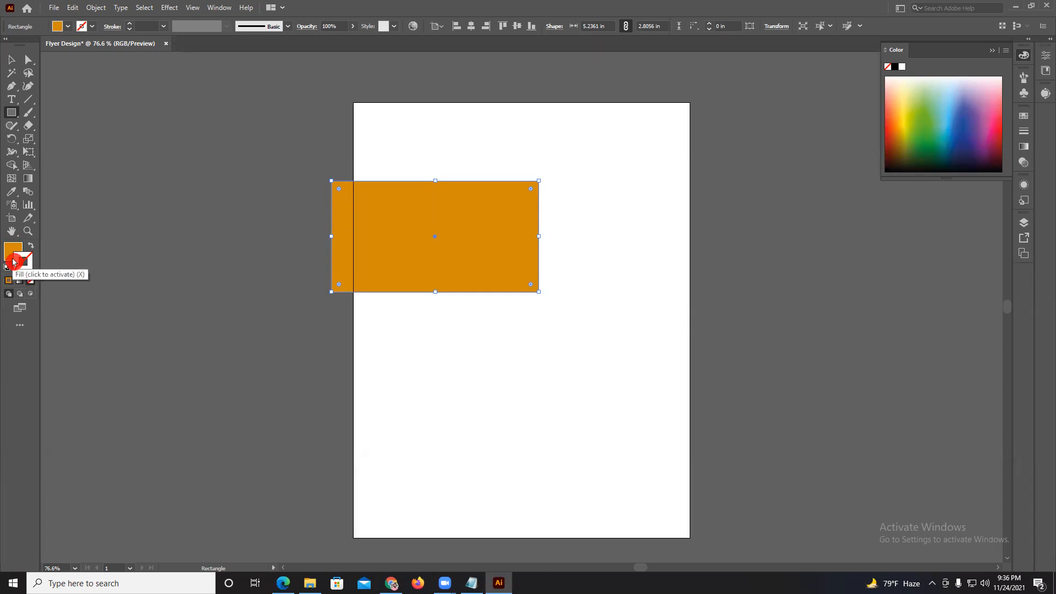
click(10, 254)
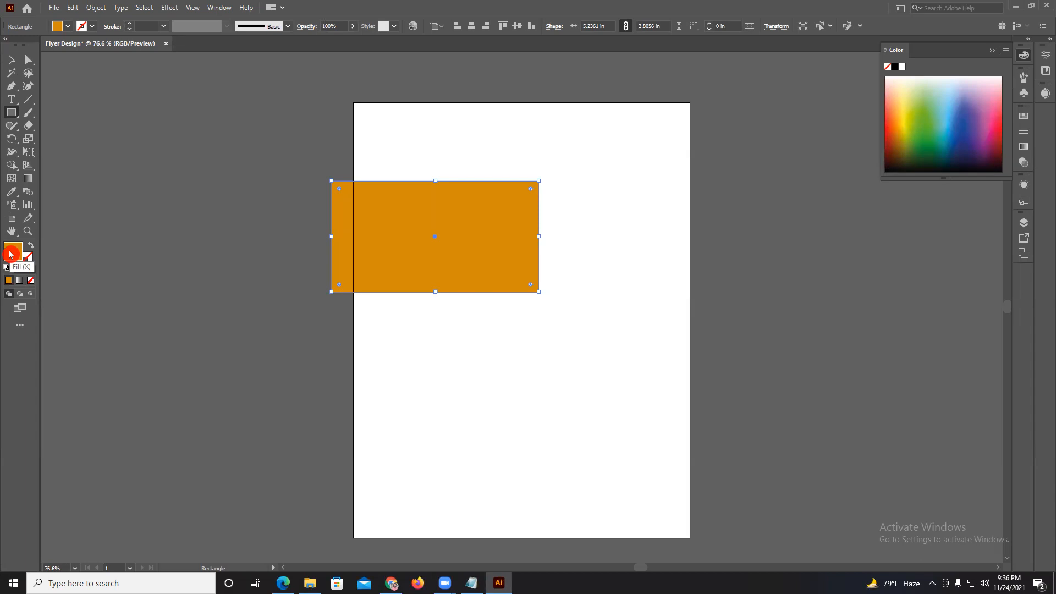
Set the rectangle's fill to a bright reddish orange in the Color Picker.
double_click(13, 252)
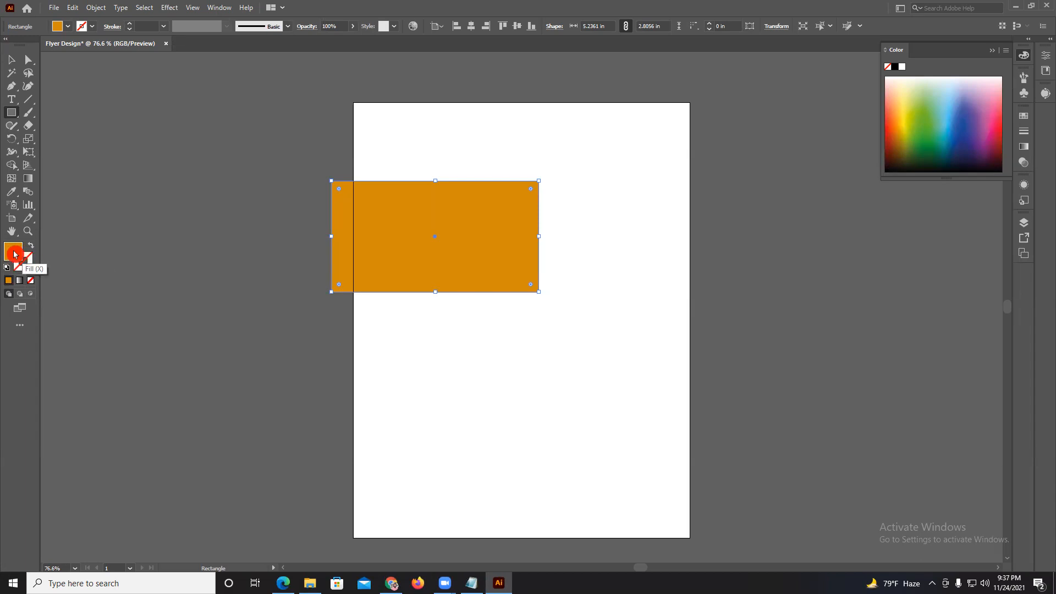
drag(522, 236, 523, 220)
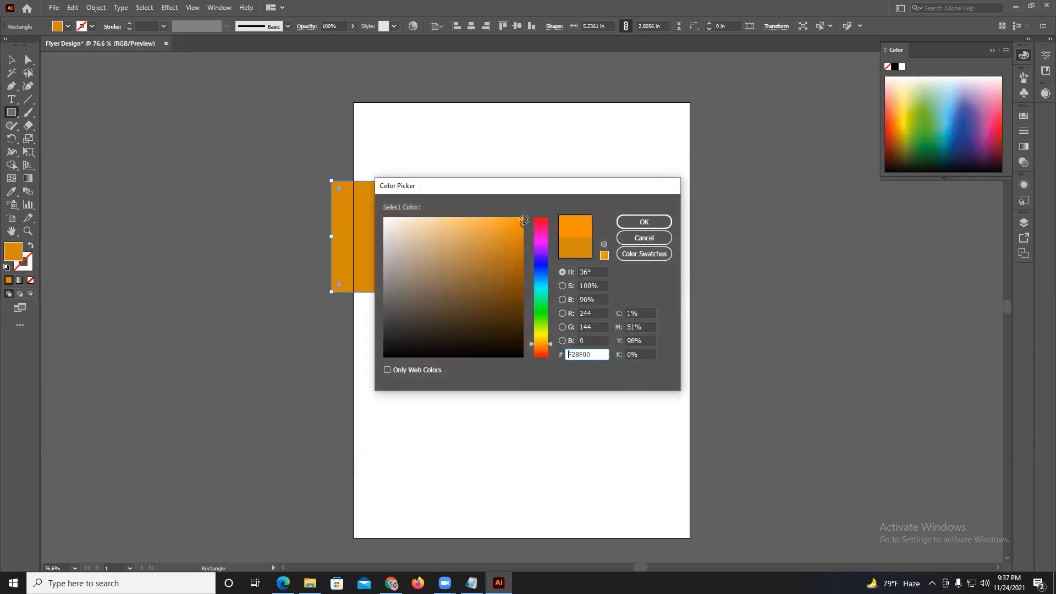
click(549, 338)
drag(549, 337, 549, 349)
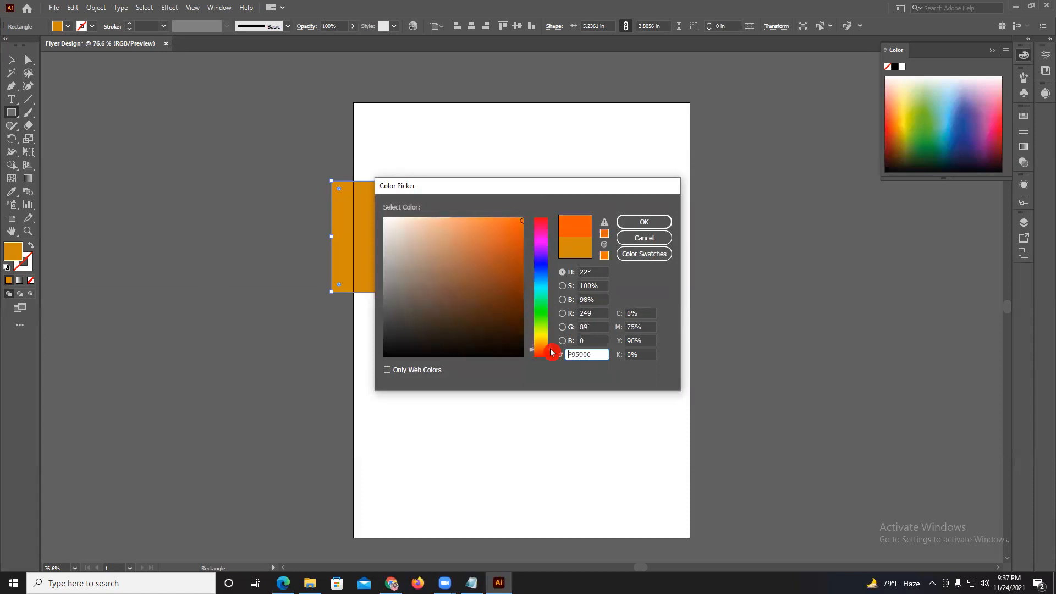
click(654, 221)
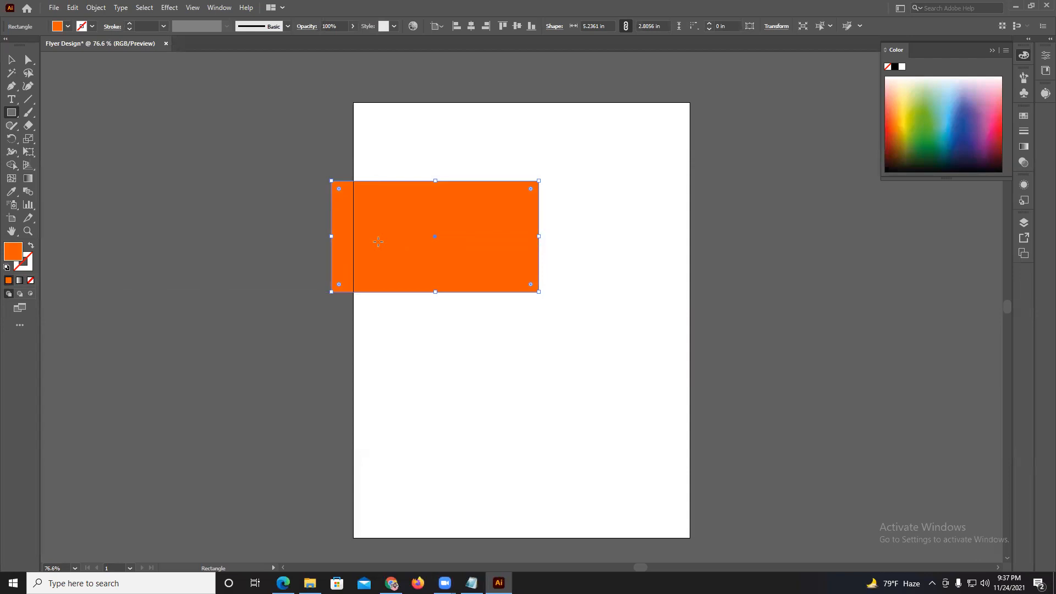
Give the rectangle a black stroke using the Color Picker.
click(32, 270)
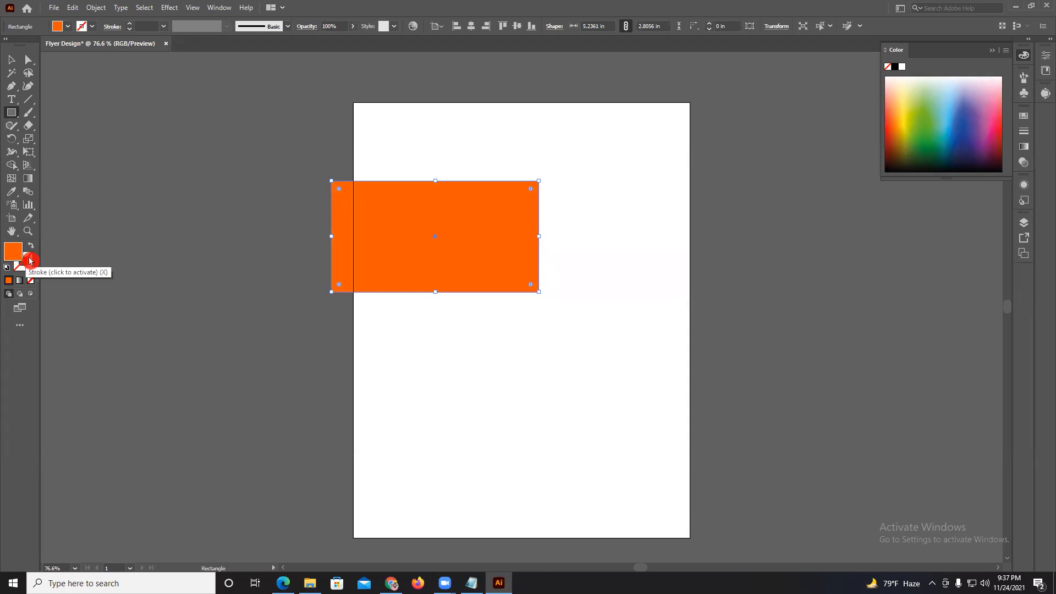
click(30, 263)
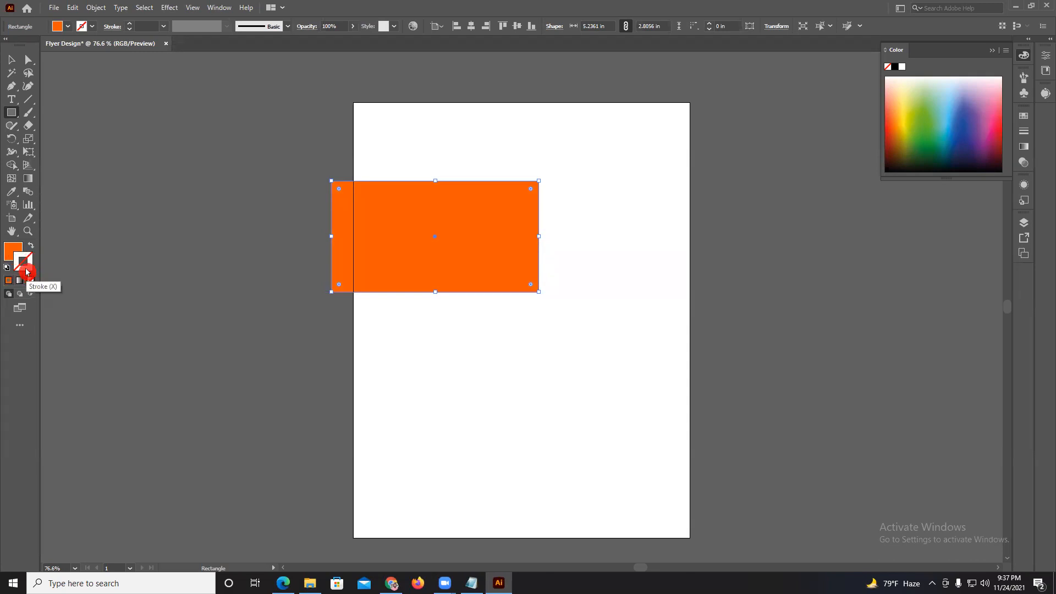
double_click(30, 269)
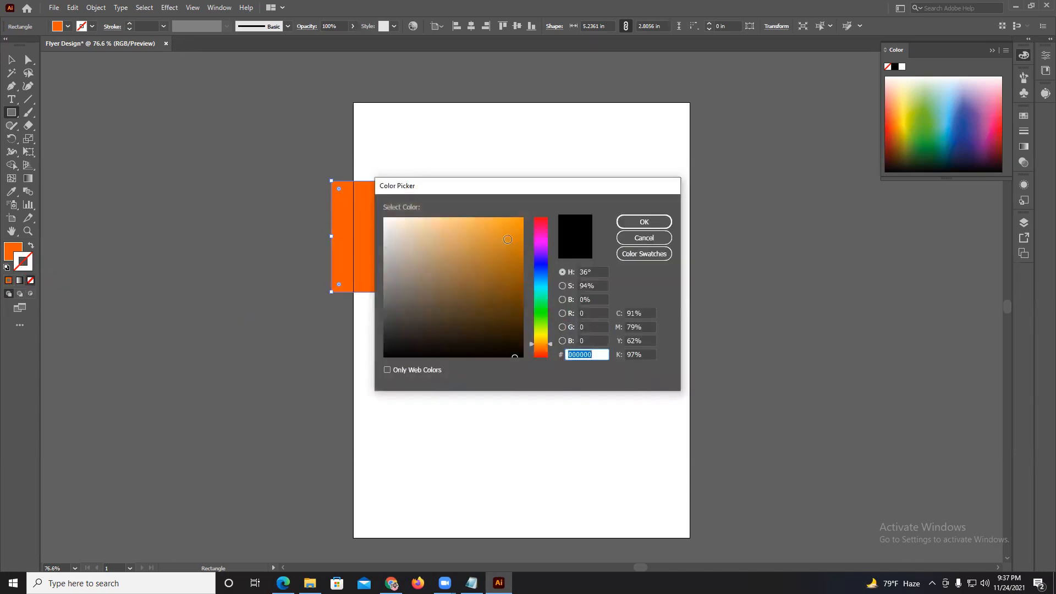
click(522, 218)
click(555, 219)
click(642, 222)
click(24, 269)
double_click(26, 269)
drag(409, 314, 384, 361)
click(641, 221)
Increase the rectangle's stroke weight to 20 pt.
click(132, 25)
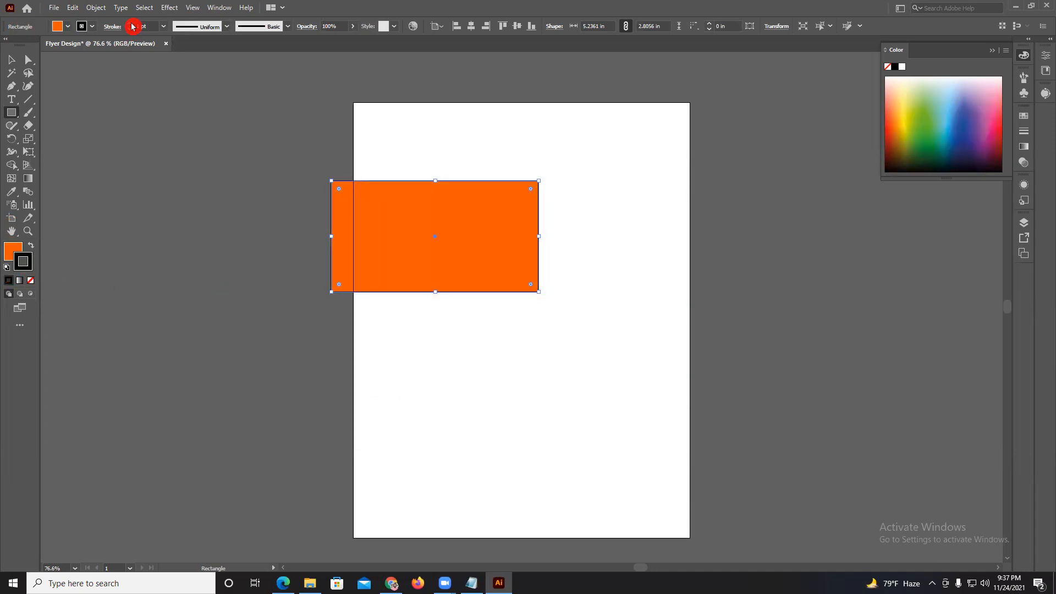
click(130, 24)
click(130, 24)
click(130, 25)
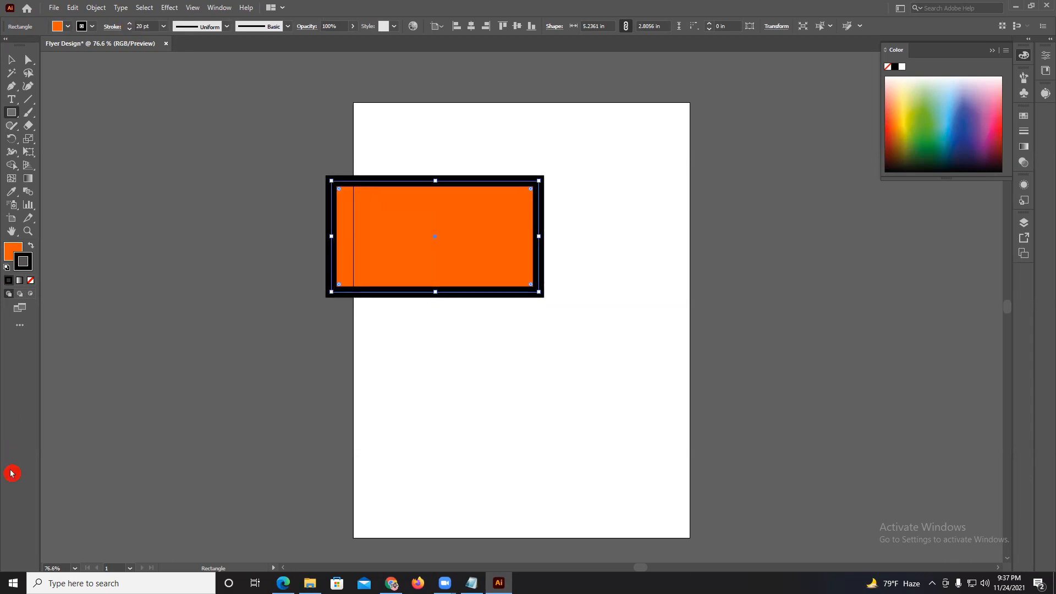
Try green and other spectrum colors as the rectangle's fill, and set it to red.
click(11, 257)
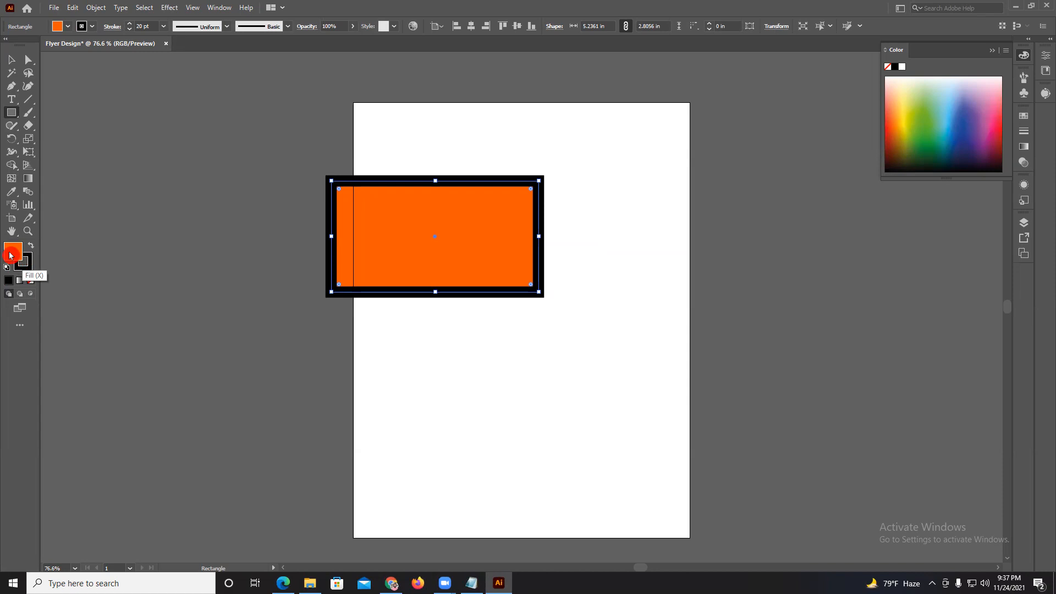
click(919, 146)
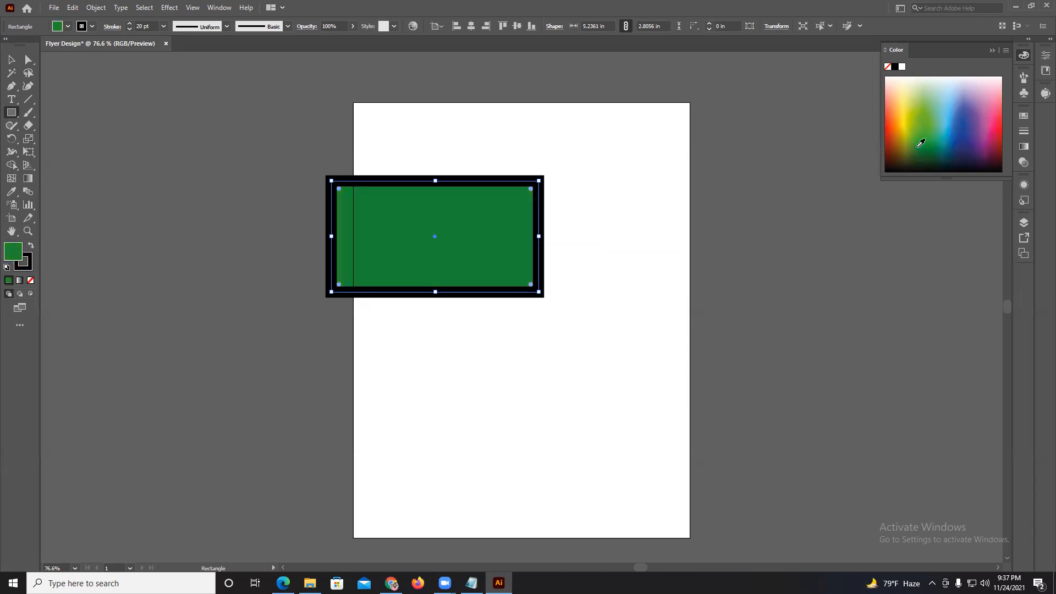
click(890, 136)
click(969, 154)
click(964, 126)
click(994, 127)
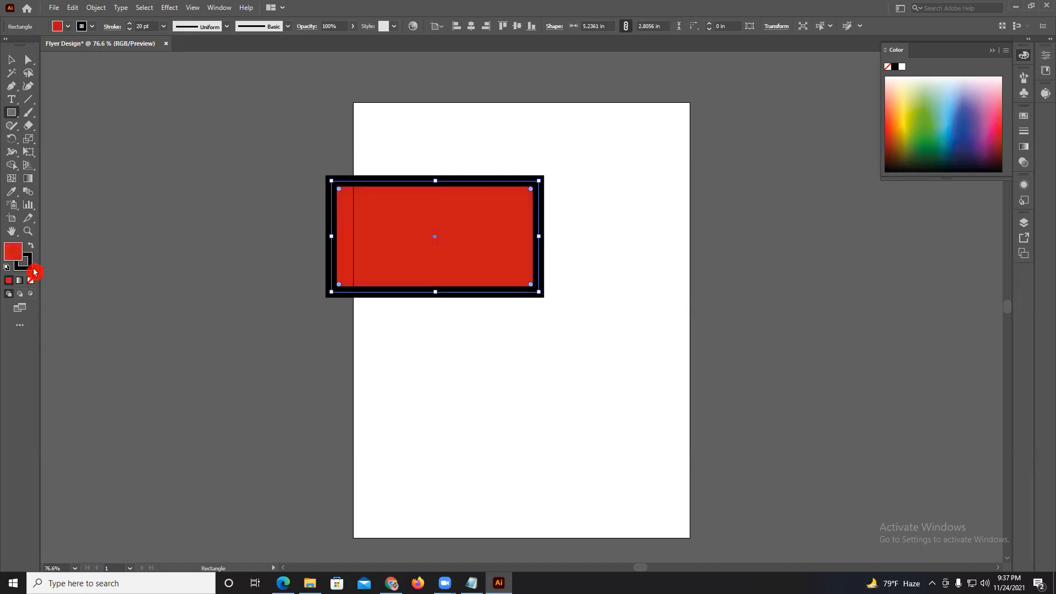
Try light green and other spectrum colors on the rectangle's stroke, and set it to dark navy blue.
key(x)
click(913, 132)
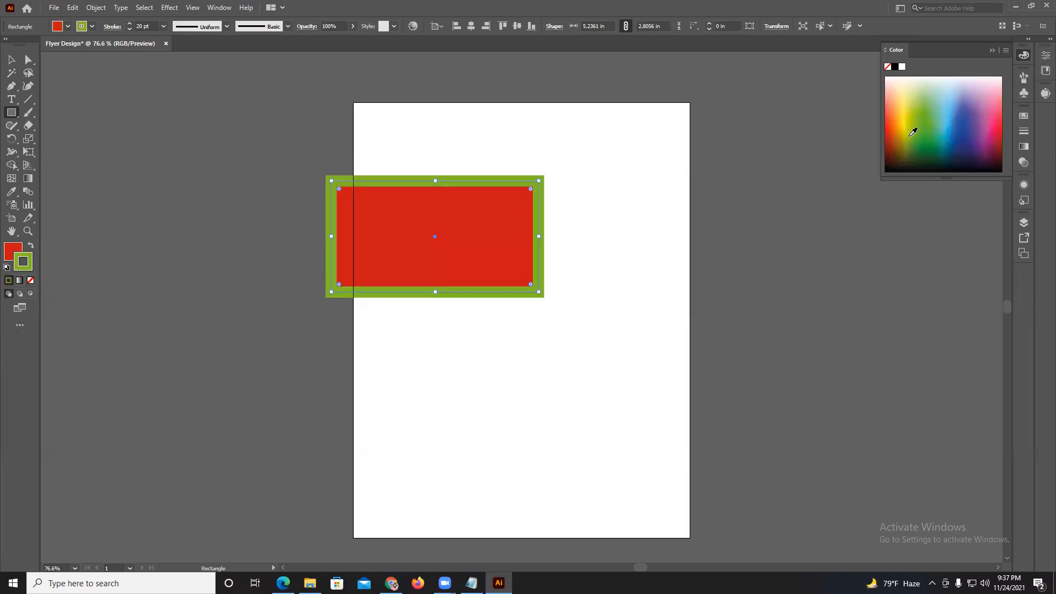
click(929, 139)
click(891, 142)
click(938, 155)
click(968, 156)
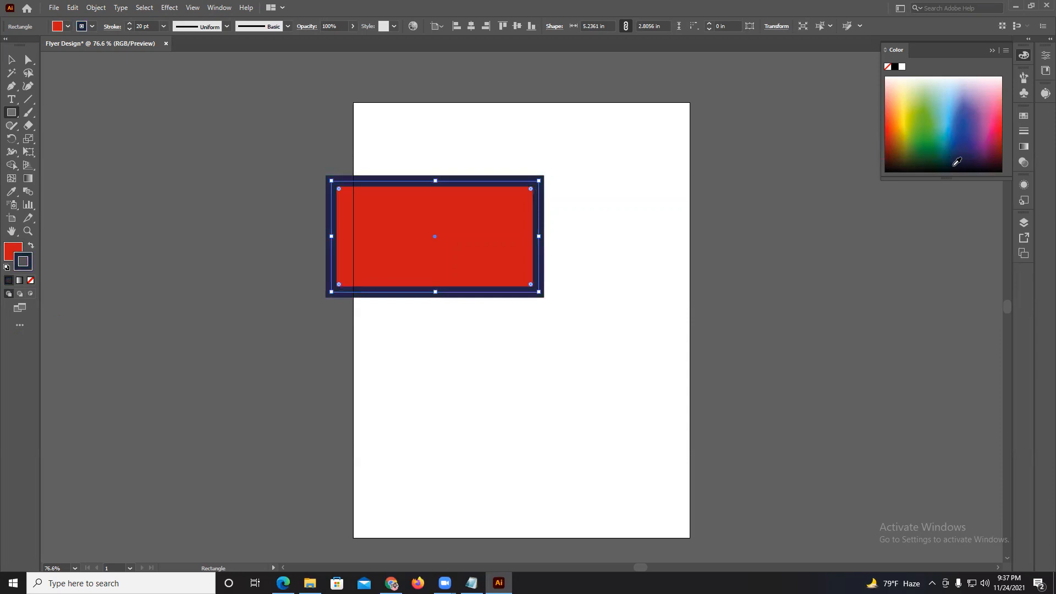
Apply the RGB Blue swatch to the rectangle's stroke, and change the stroke to the bright yellow swatch.
click(1046, 95)
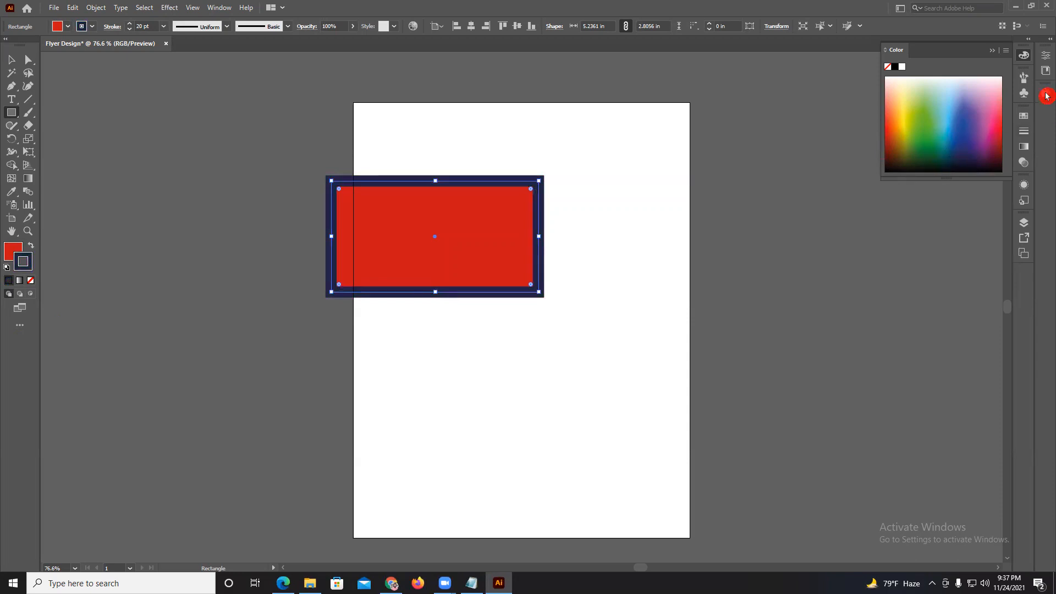
click(1024, 116)
click(949, 146)
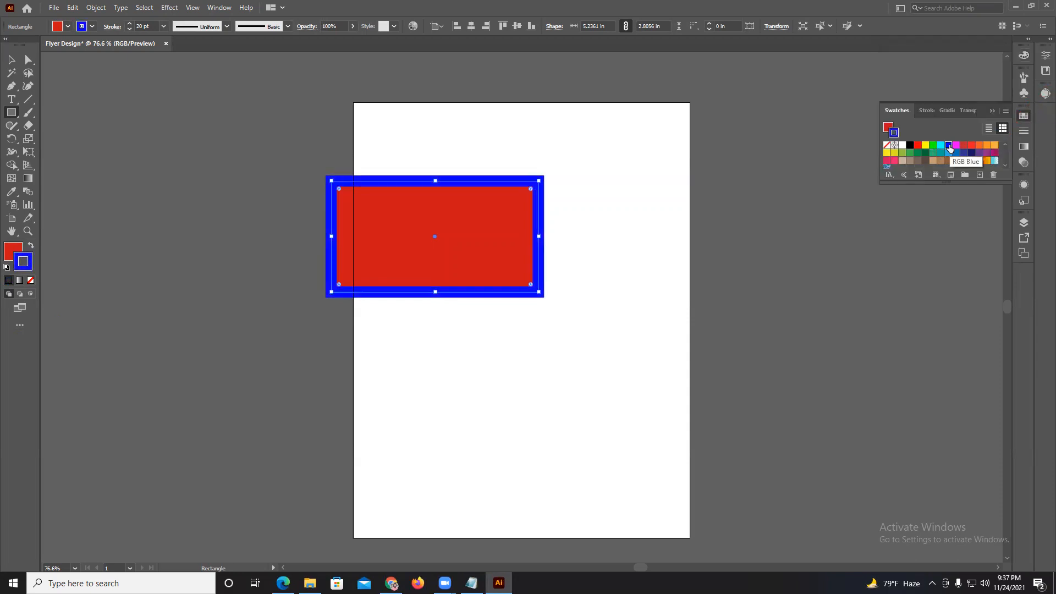
click(925, 145)
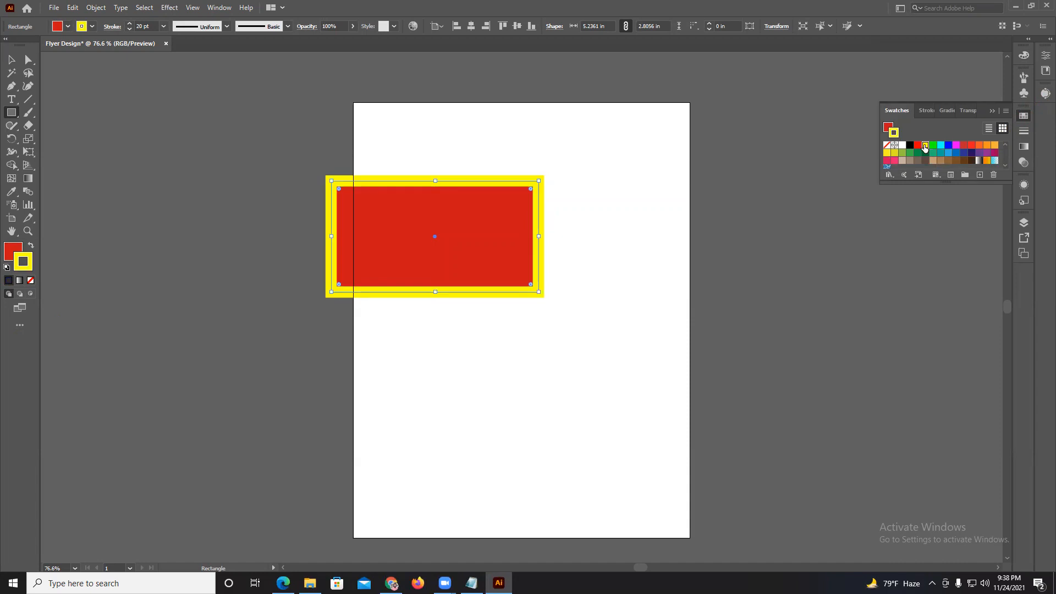
Remove the rectangle's yellow stroke and make the fill the active color attribute.
click(24, 264)
click(23, 254)
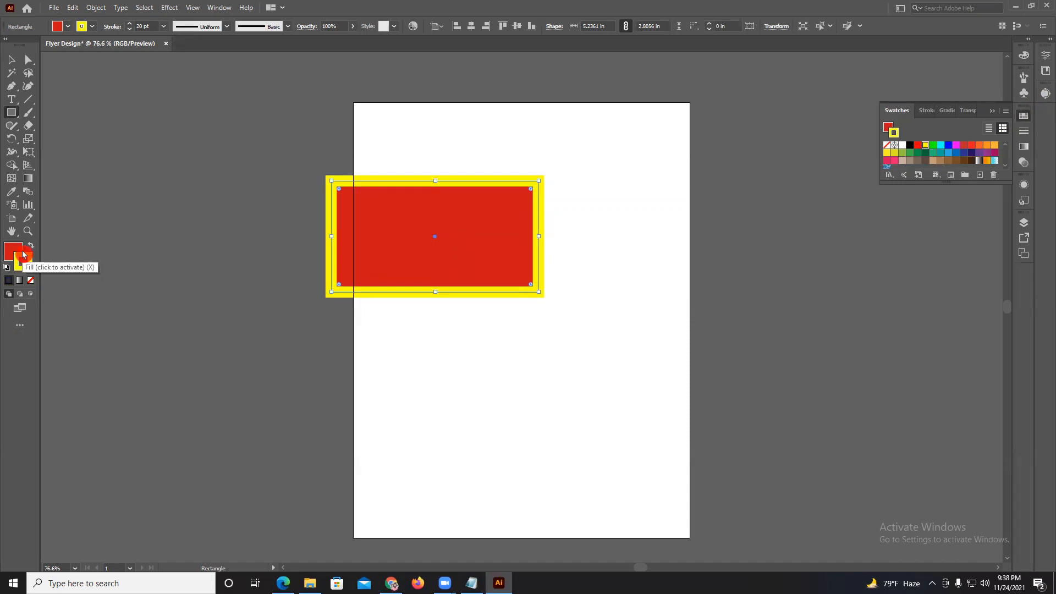
click(24, 265)
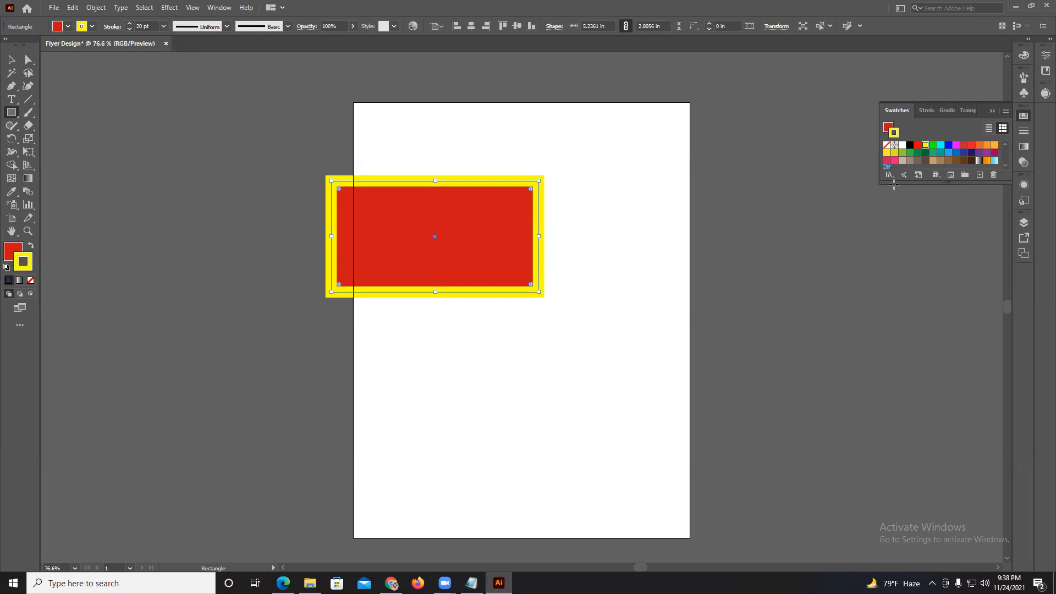
click(23, 265)
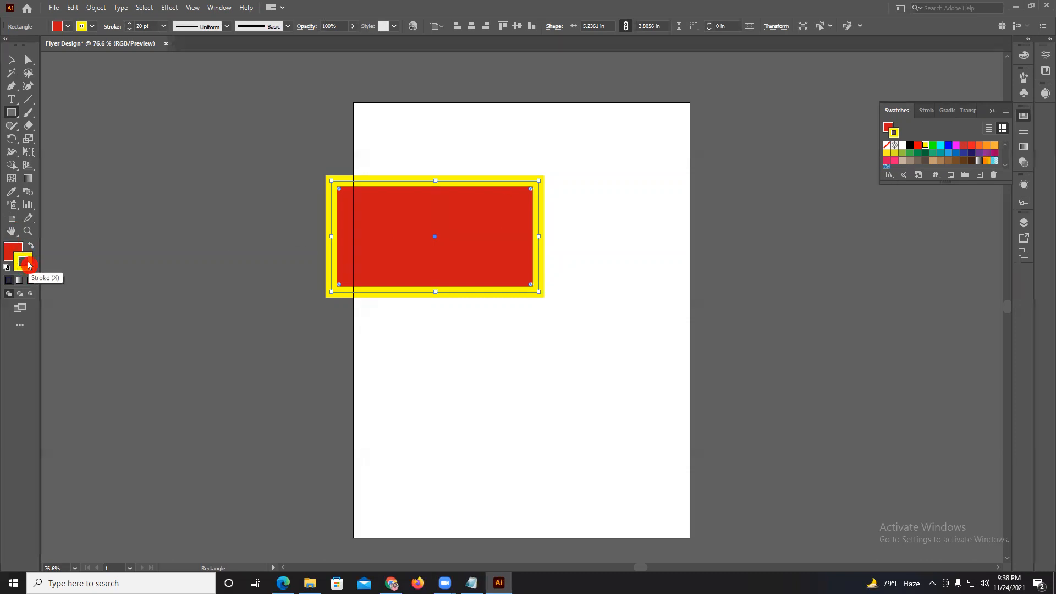
click(1026, 58)
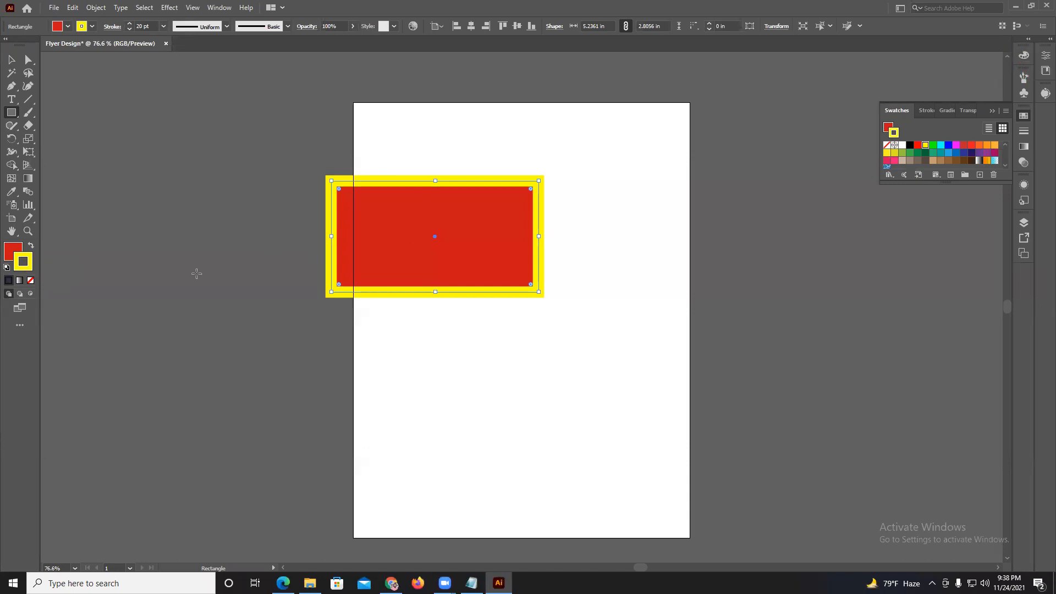
click(14, 252)
click(26, 255)
click(31, 283)
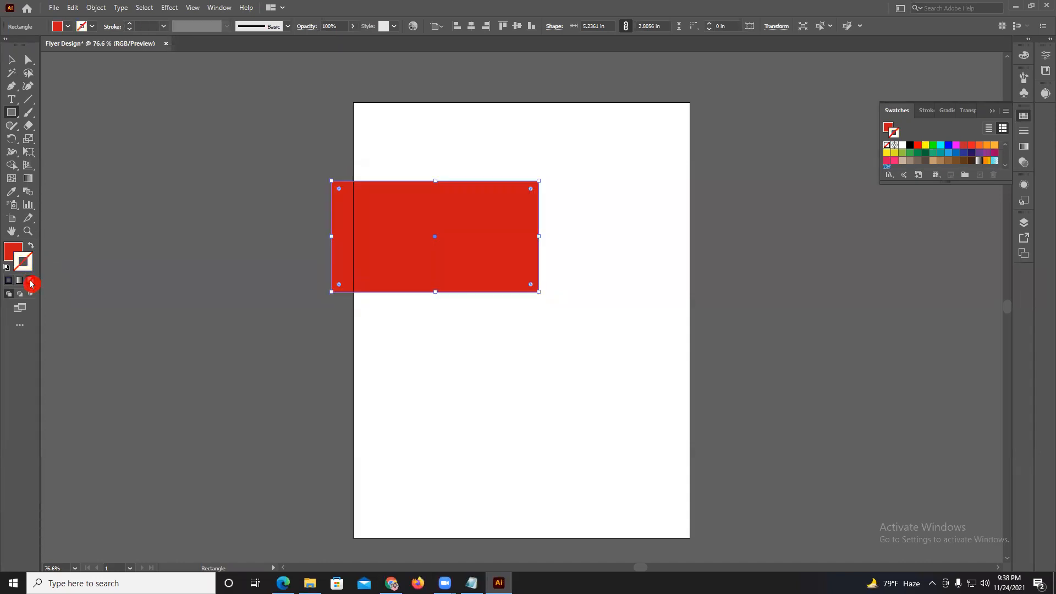
click(9, 258)
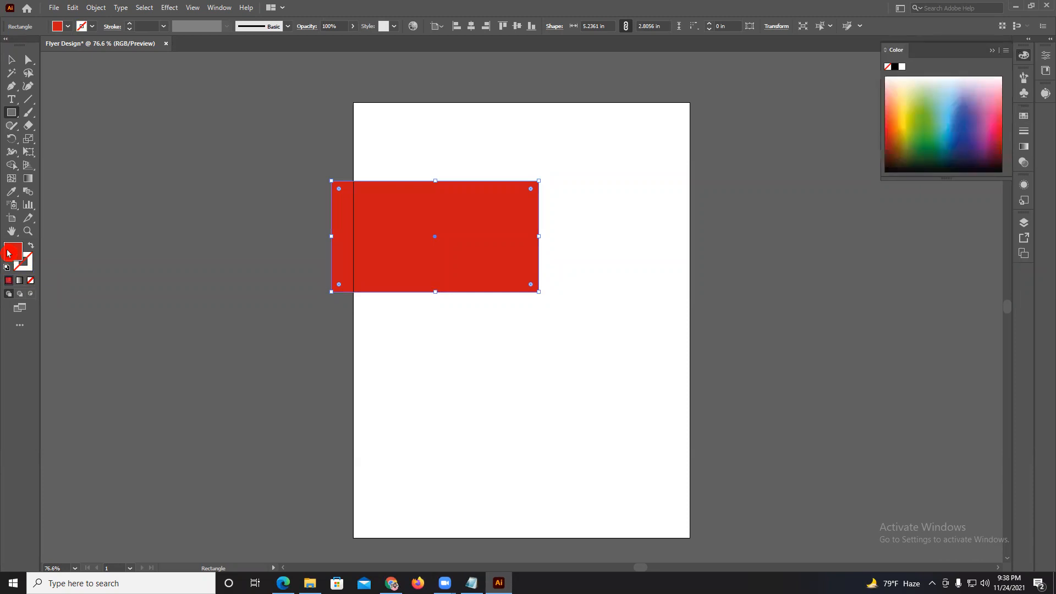
click(34, 283)
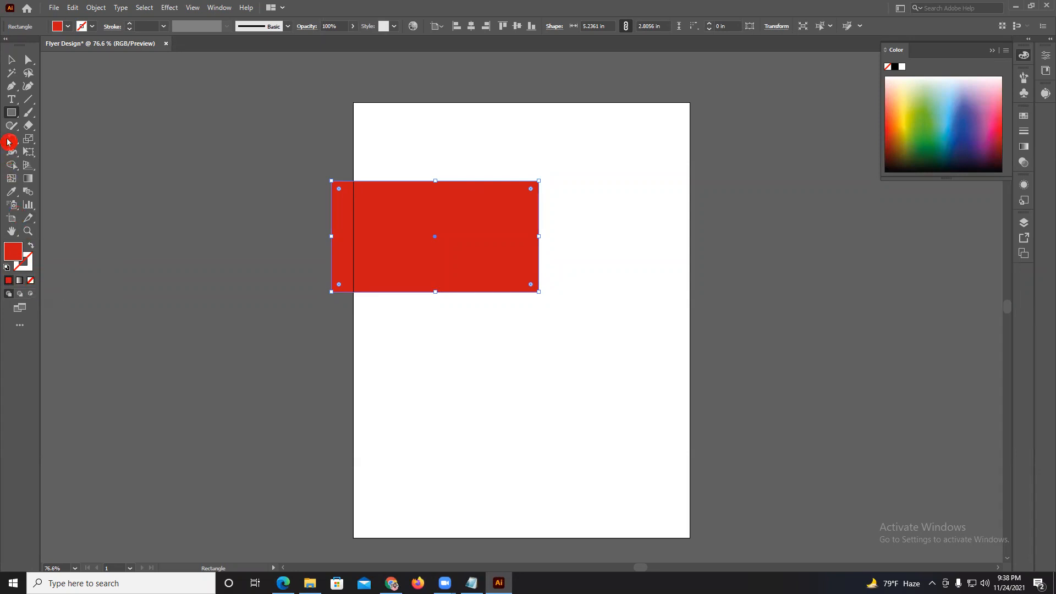
Move the red rectangle with the Selection tool so it lies fully inside the artboard's upper half.
click(15, 64)
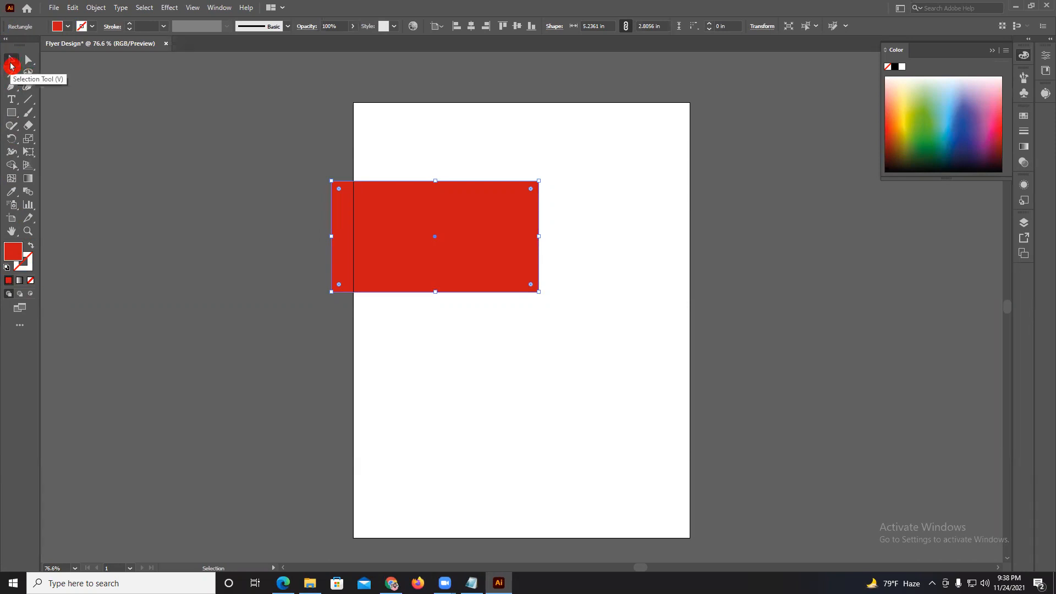
drag(424, 229, 449, 142)
drag(502, 173, 550, 233)
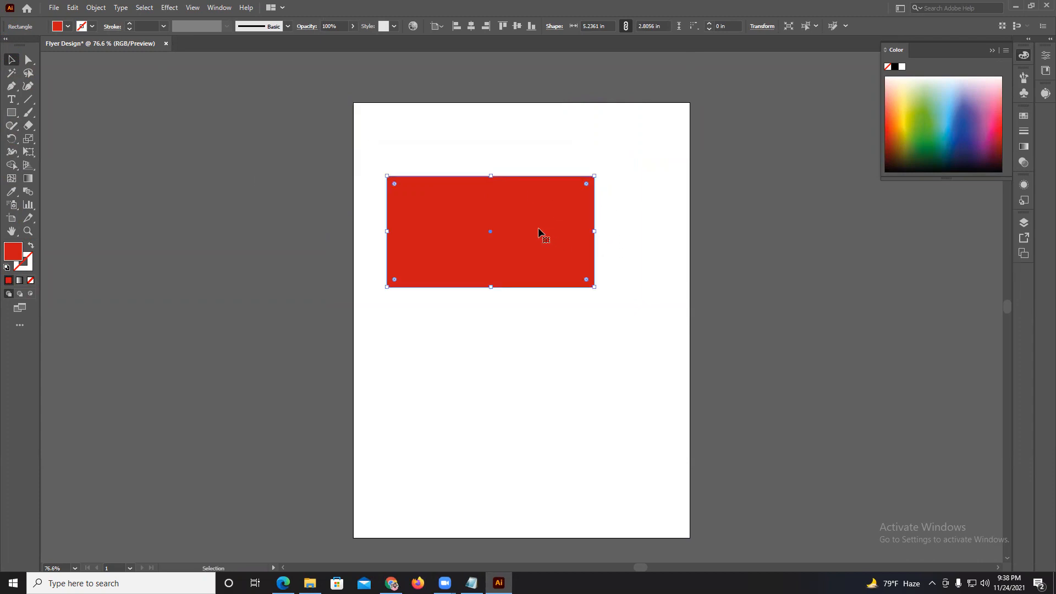
Pull the rectangle's top-left corner outward with the Direct Selection tool, and move the whole shape lower on the artboard.
drag(32, 66, 71, 65)
drag(370, 172, 431, 212)
drag(387, 178, 325, 164)
drag(537, 262, 537, 308)
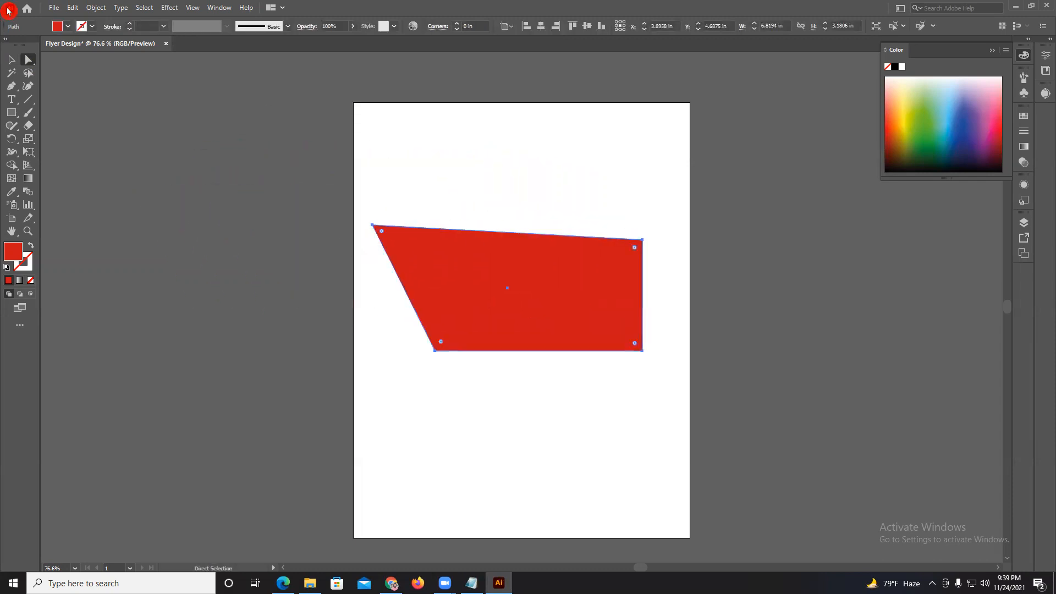
Pull the shape's top-right anchor to about X 10.57, Y 1.42 in and its top-left anchor to about X -3.32, Y 0.42 in.
click(642, 240)
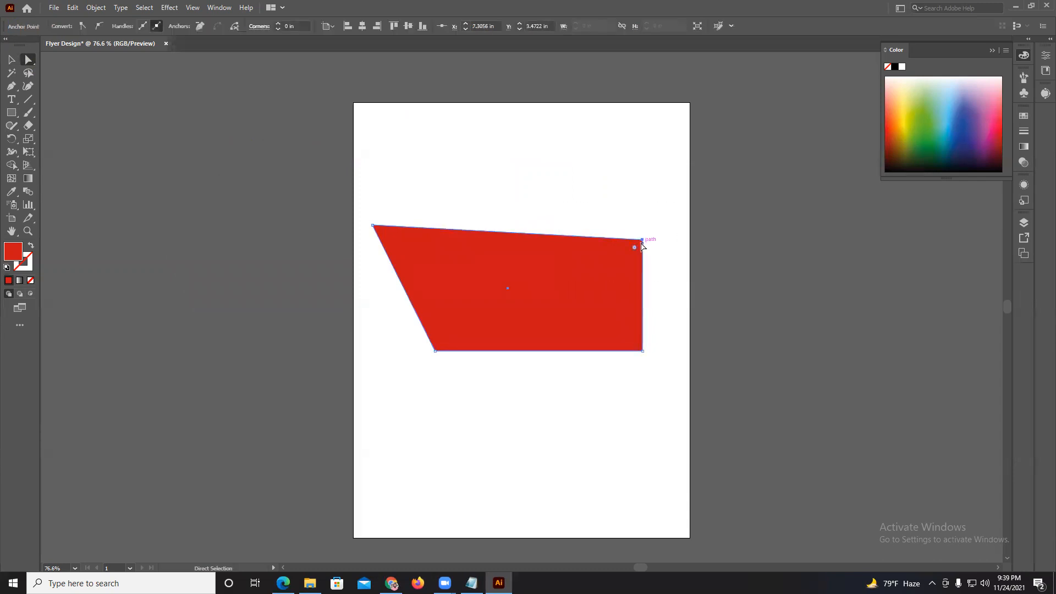
drag(566, 160, 663, 285)
drag(642, 240, 770, 159)
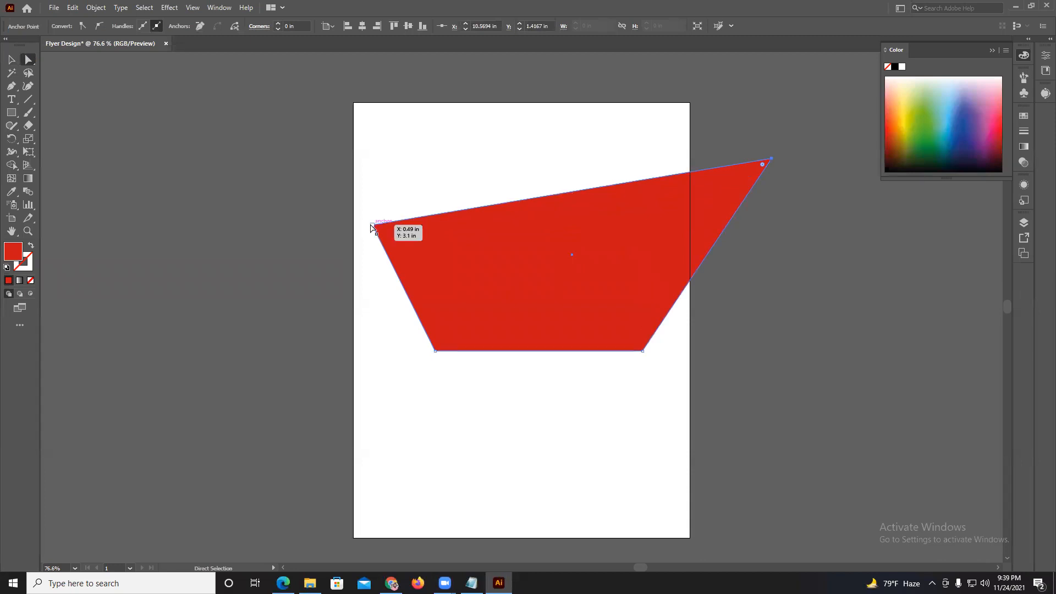
drag(372, 226, 222, 121)
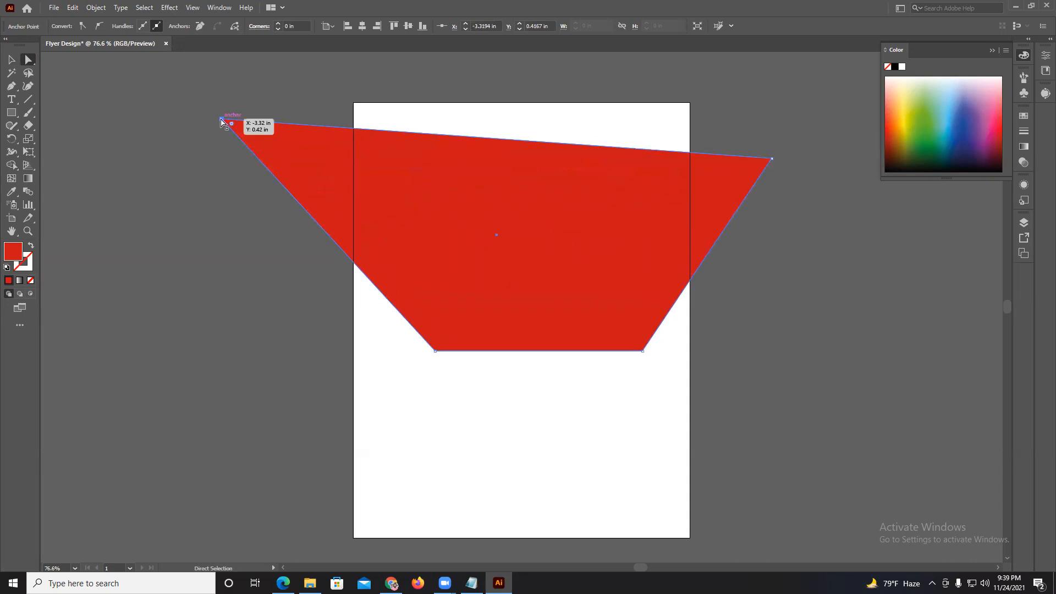
Delete the stretched red shape, and check the topic list in the course PDF in Microsoft Edge before returning to Illustrator.
key(Delete)
key(Delete)
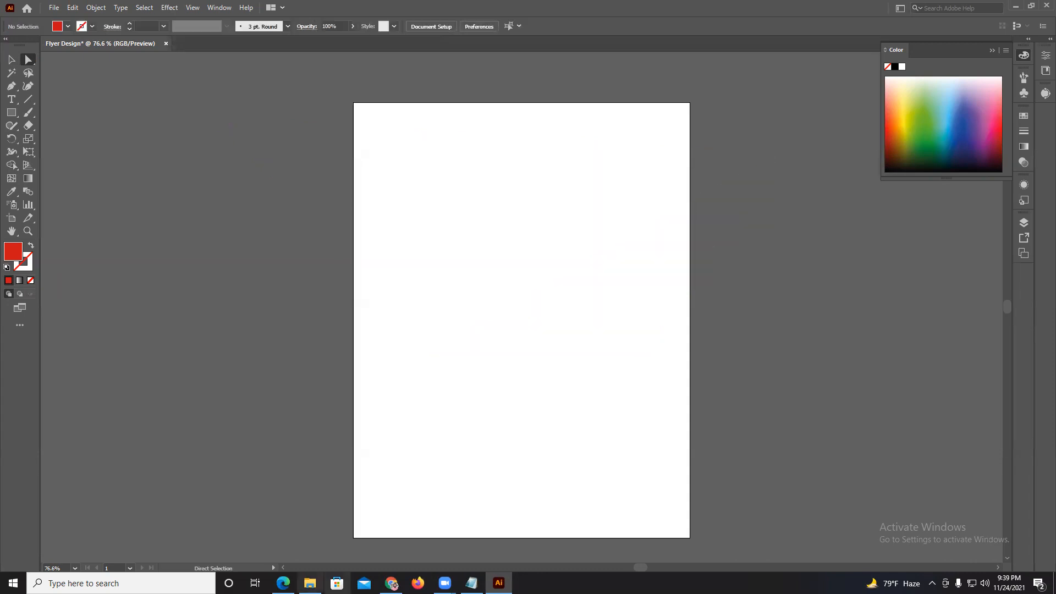
click(282, 583)
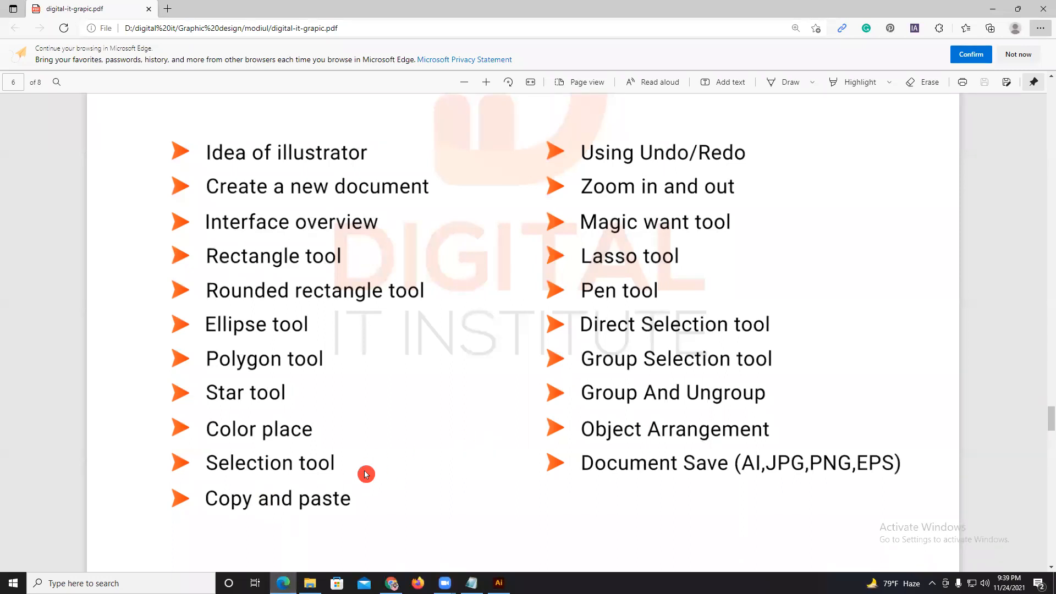
key(alt+Tab)
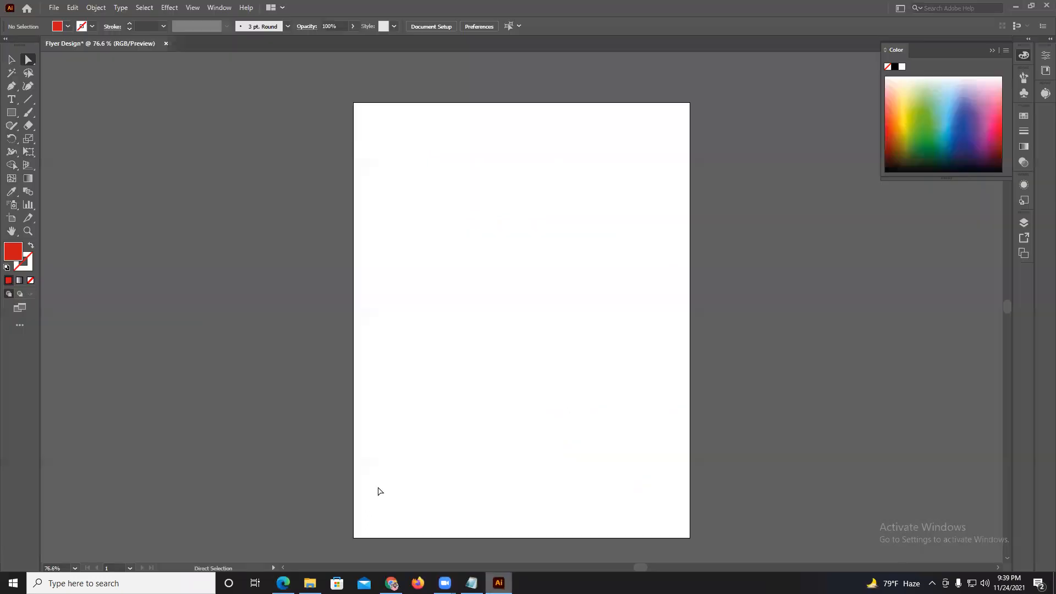
Draw a red rectangle about 1.68 by 0.64 in with the Rectangle tool in the upper part of the artboard.
click(11, 112)
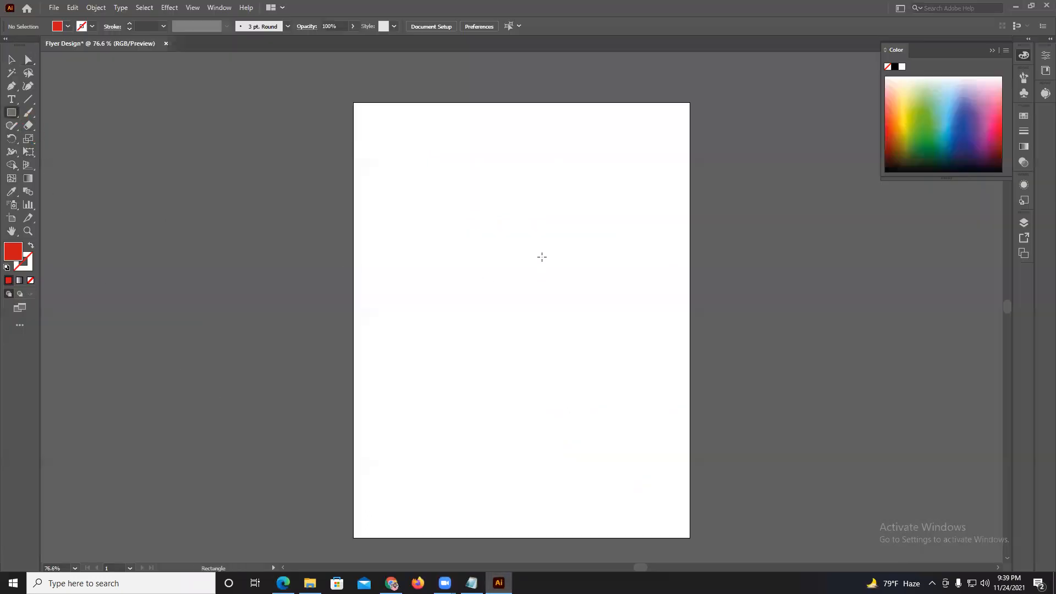
drag(438, 180, 504, 205)
scroll(516, 201, up, 3)
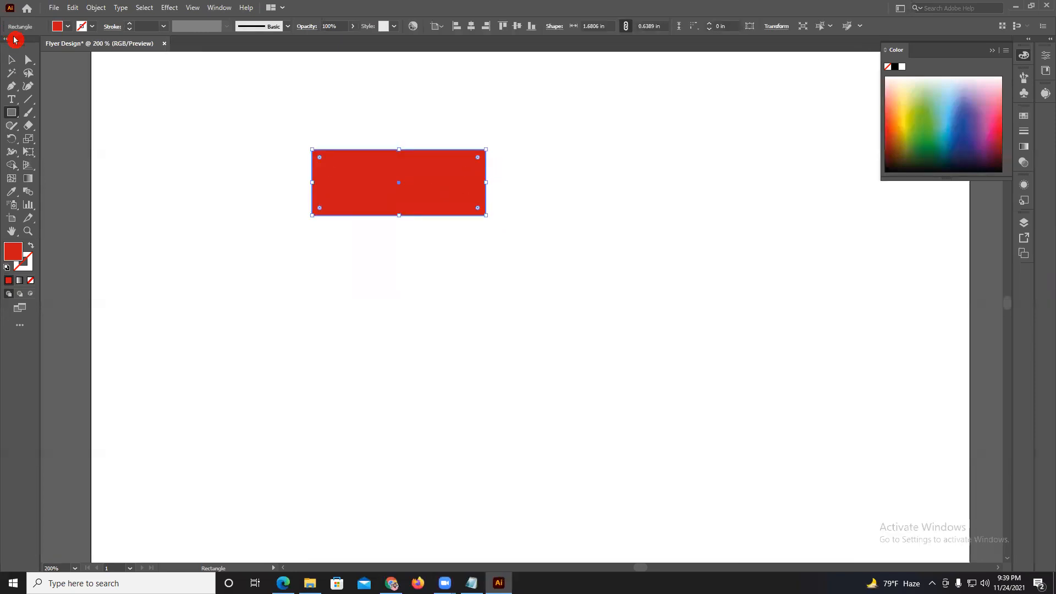
Try duplicating the red rectangle with the Selection tool to a spot diagonally below the original, and undo each copy.
click(14, 64)
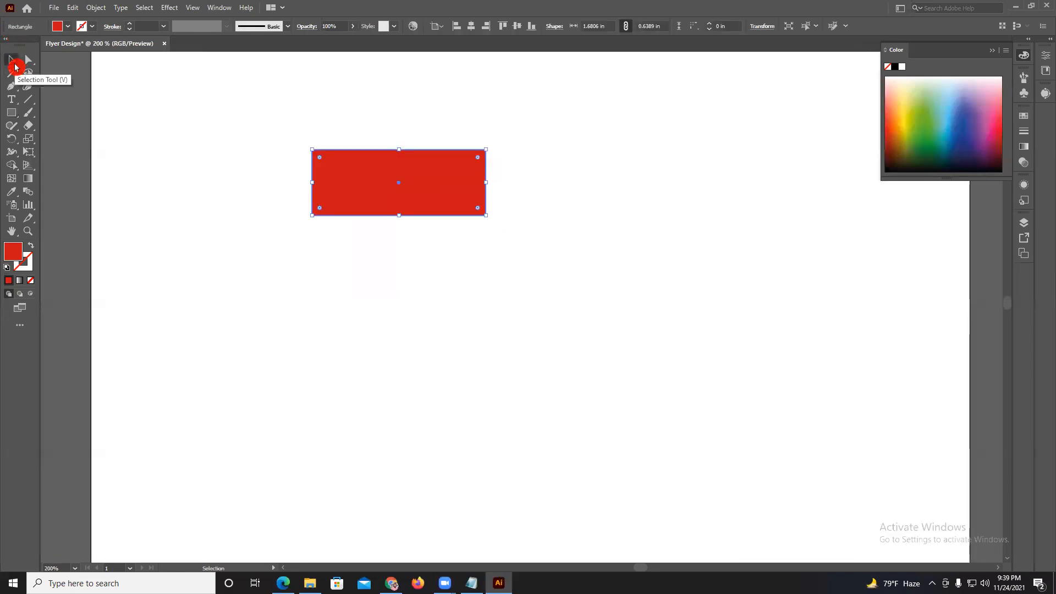
drag(384, 181, 506, 268)
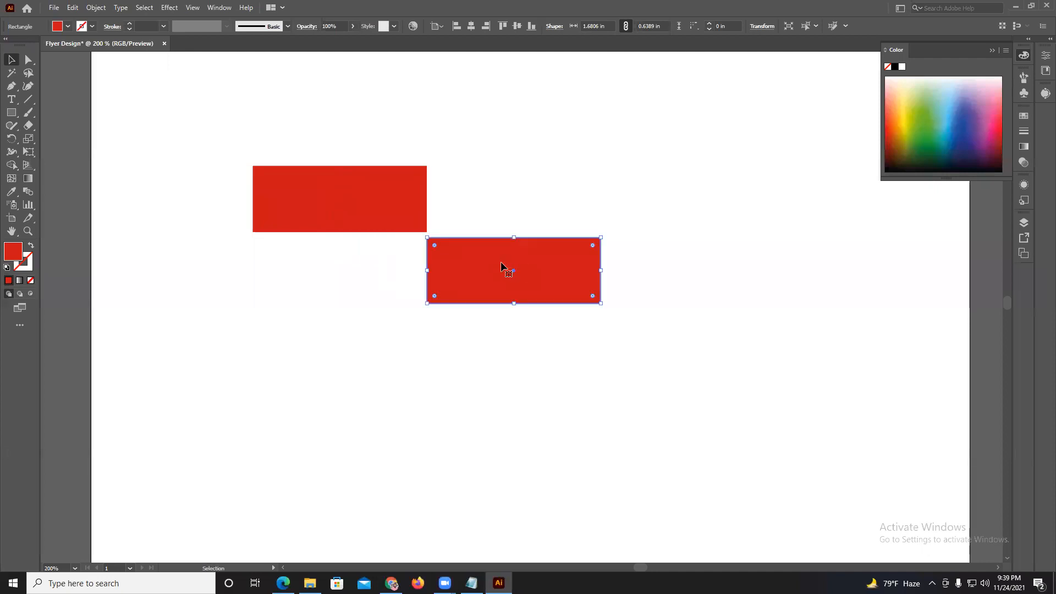
key(ctrl+z)
drag(308, 194, 518, 288)
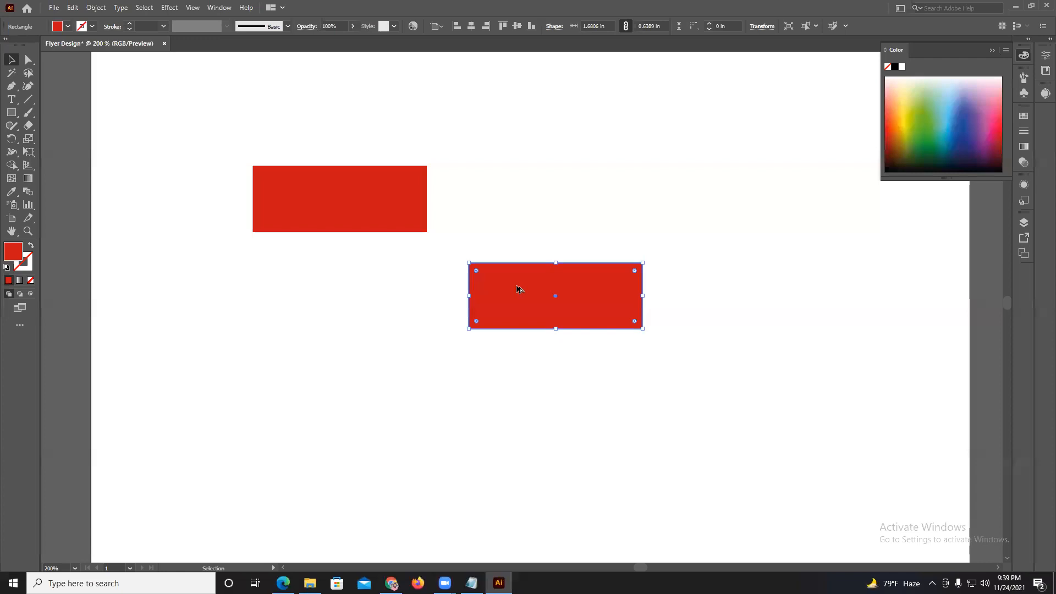
key(ctrl+z)
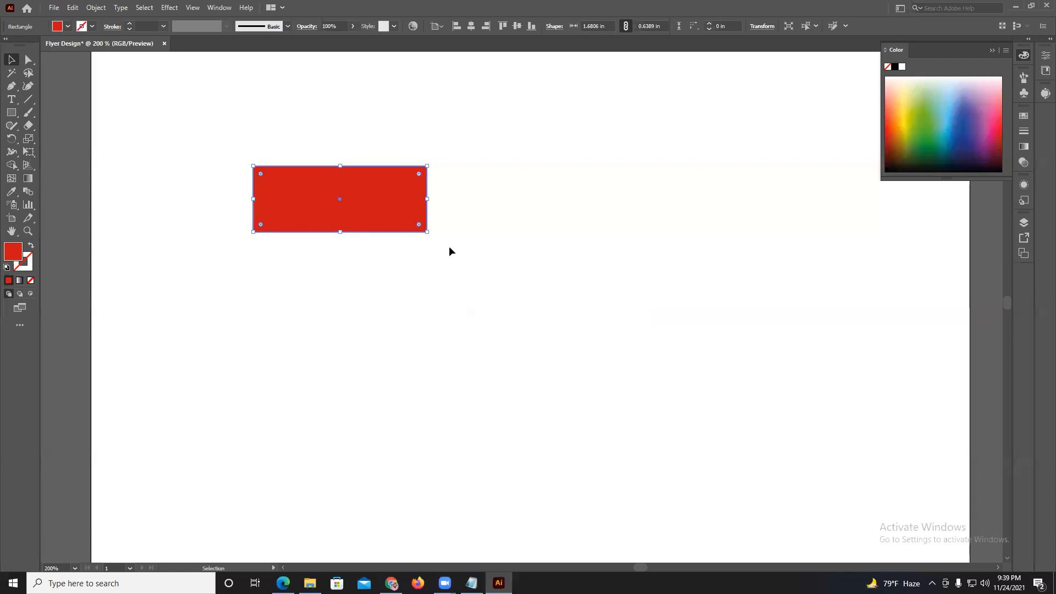
Move the red rectangle slightly up and to the left on the artboard.
click(207, 177)
scroll(210, 176, down, 1)
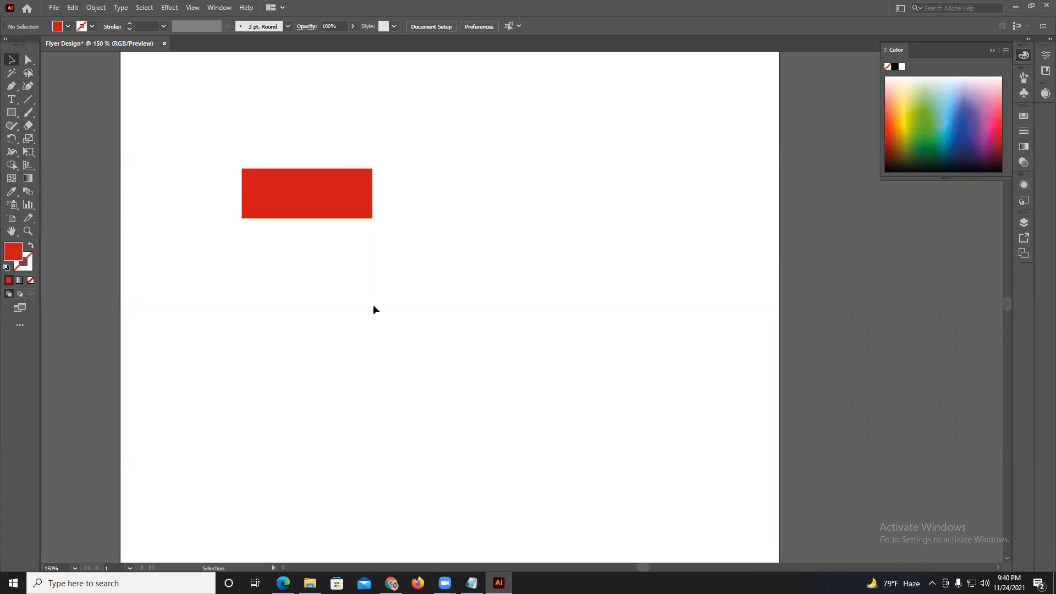
click(309, 197)
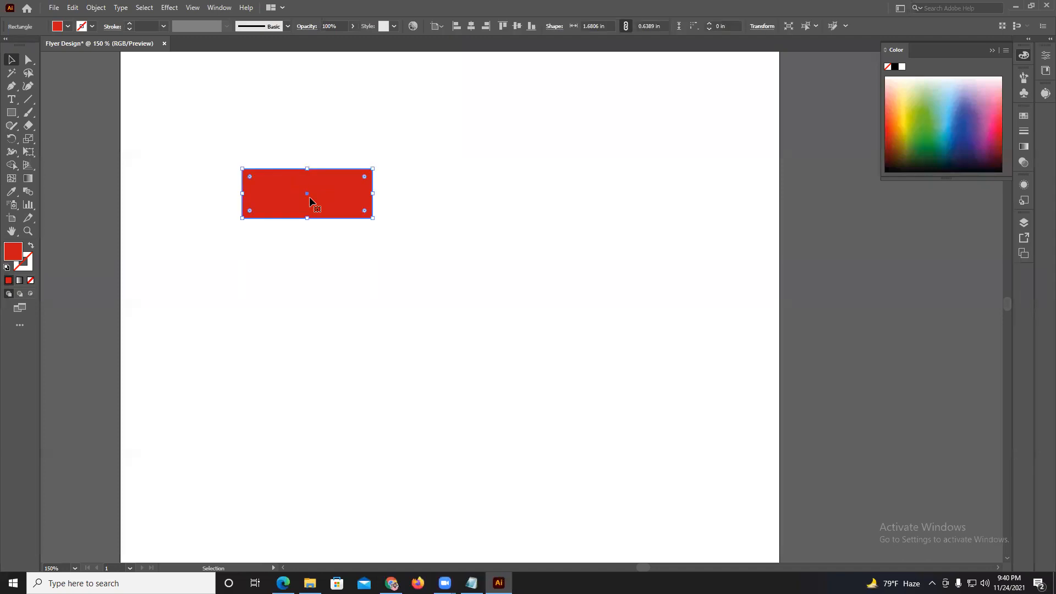
drag(309, 197, 289, 179)
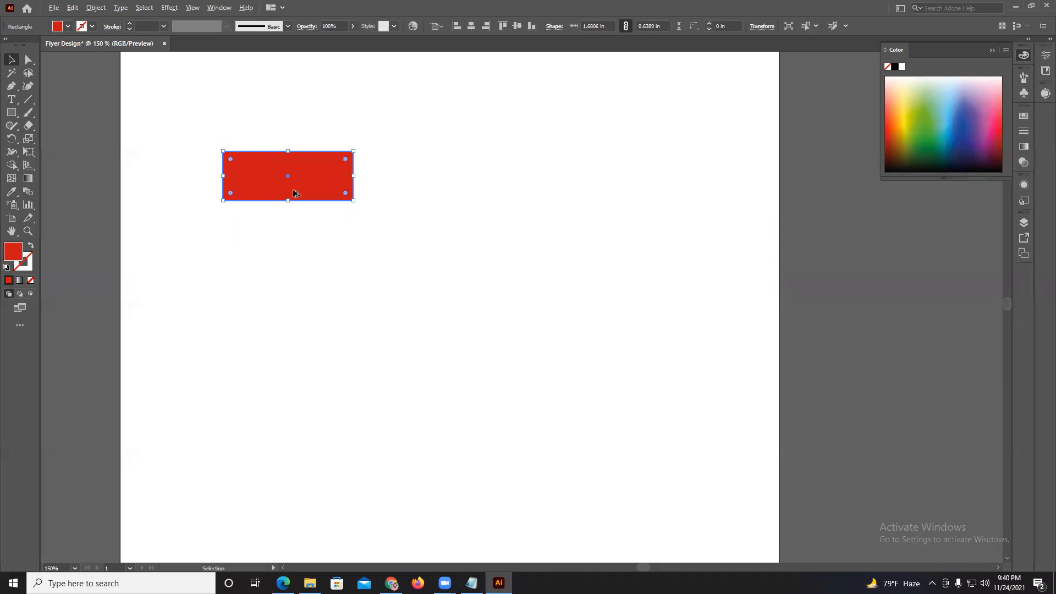
Place a duplicate of the red rectangle level with it on its right side, and delete the duplicate.
drag(303, 177, 465, 175)
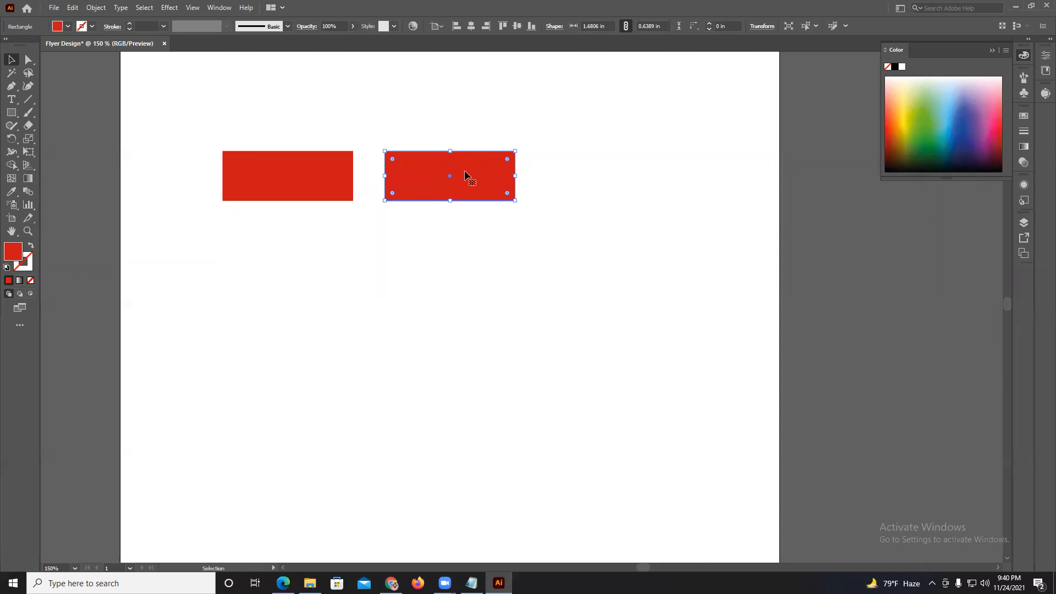
key(Delete)
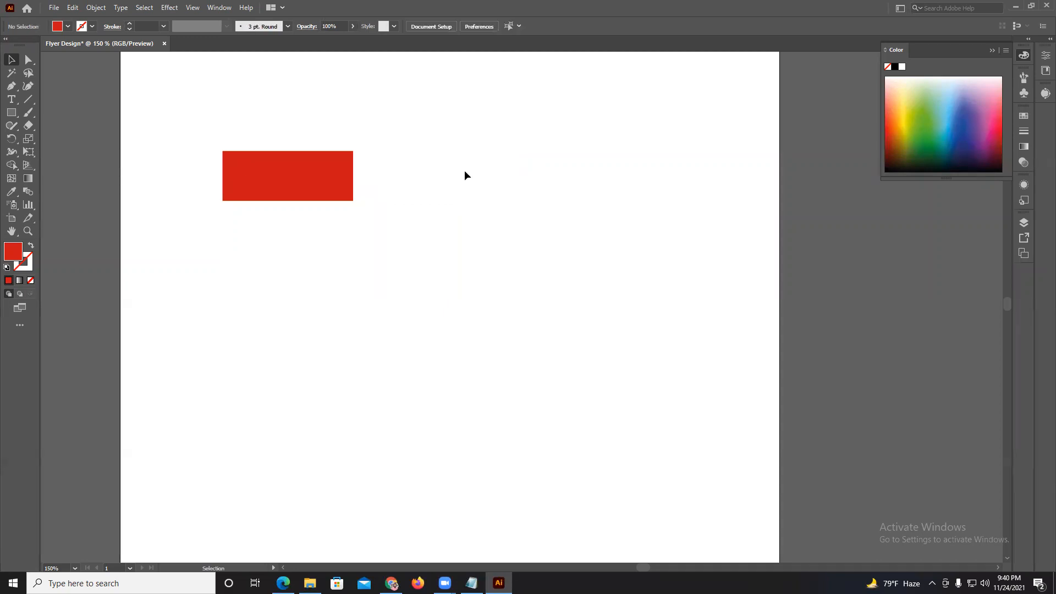
Copy the red rectangle, and recolor the original's fill dark blue and finally green.
click(308, 189)
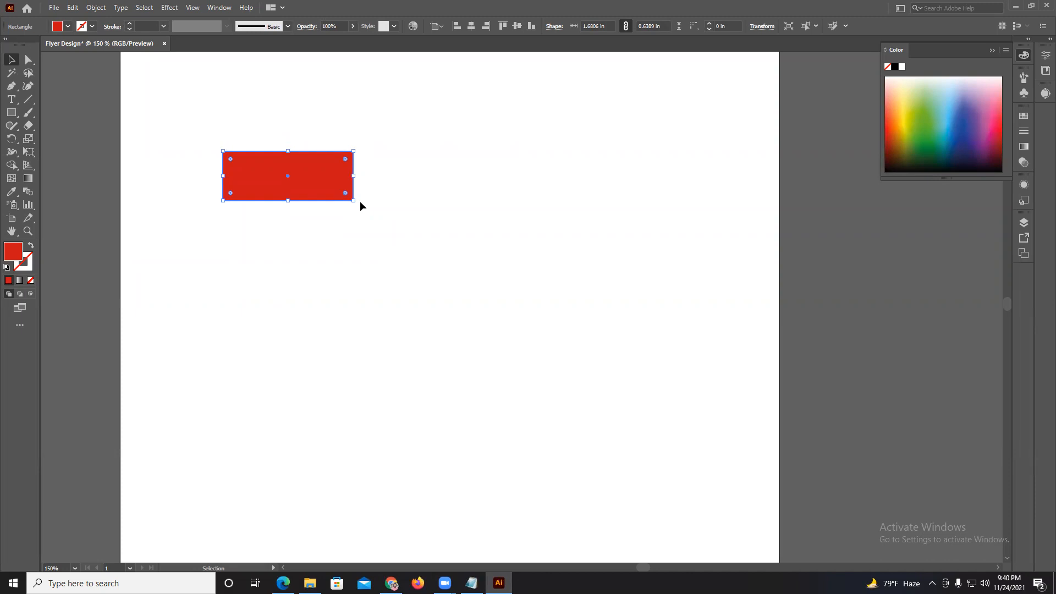
click(199, 130)
drag(205, 140, 380, 204)
drag(174, 133, 410, 237)
drag(956, 134, 965, 148)
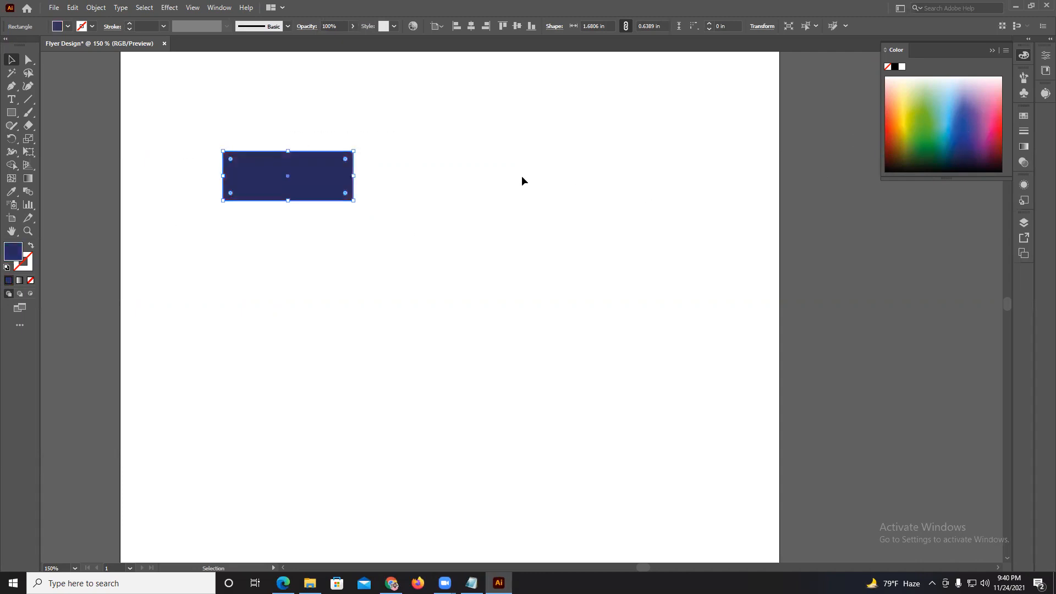
click(924, 123)
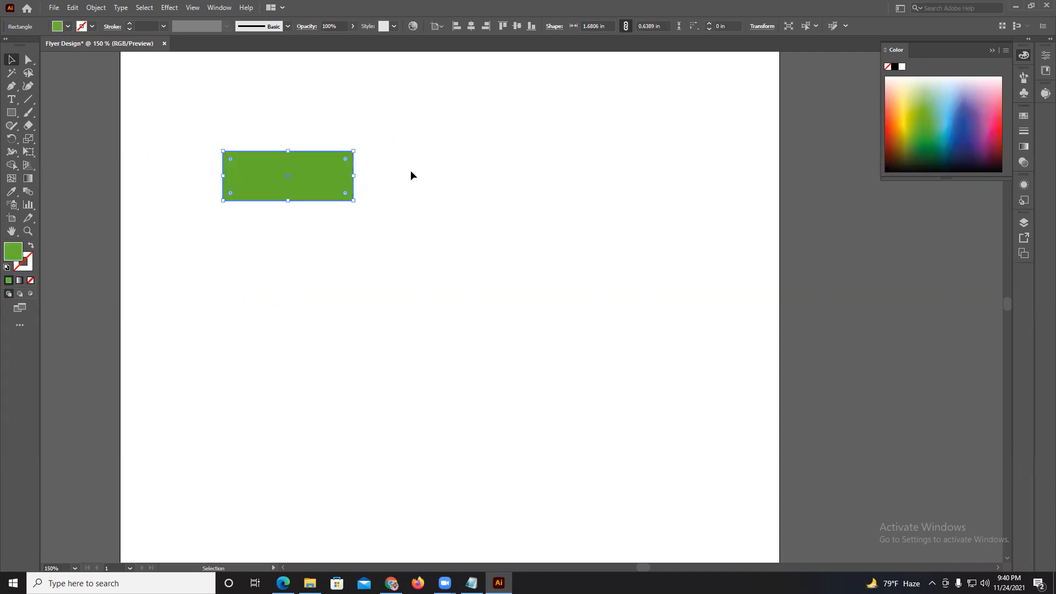
Paste the copied red rectangle exactly in front of the green one, and delete that pasted copy.
click(282, 109)
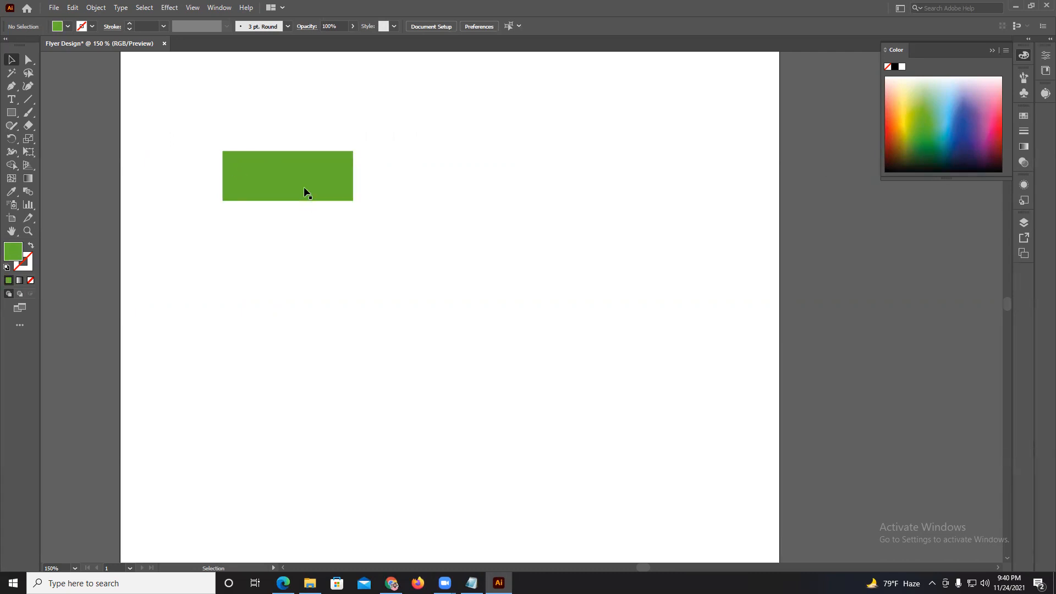
key(a)
key(ctrl+z)
click(198, 124)
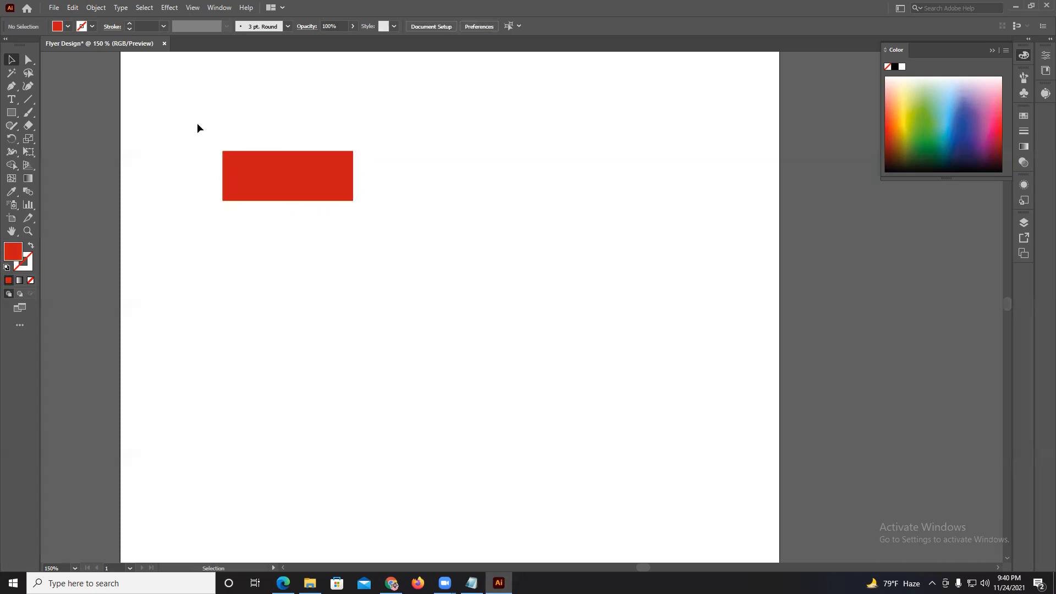
drag(267, 158, 349, 195)
key(Delete)
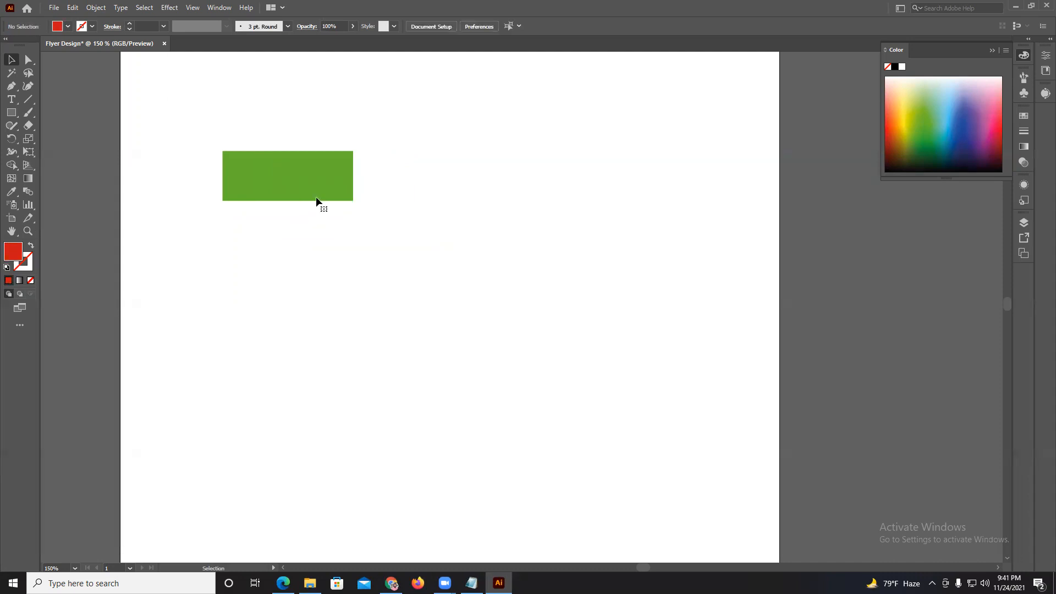
Copy the green rectangle, and change the original's fill to yellow.
click(299, 173)
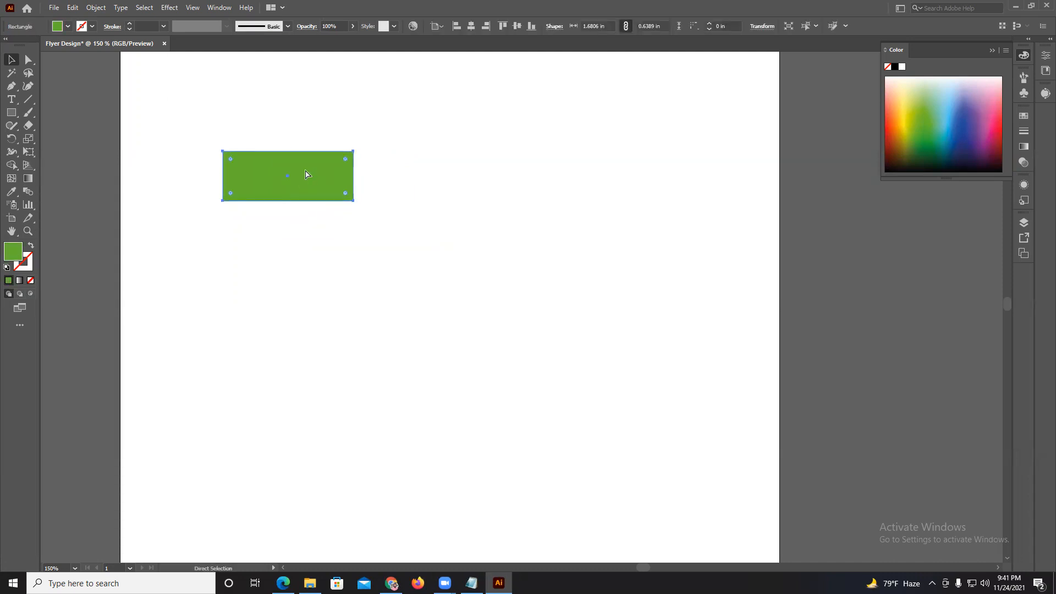
click(320, 137)
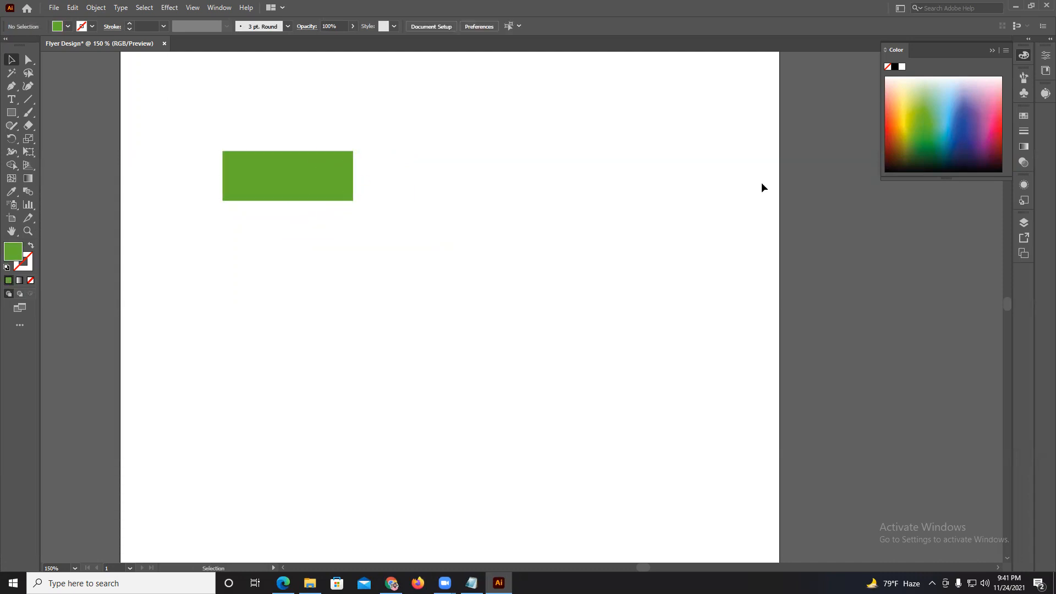
click(270, 198)
click(946, 153)
drag(946, 154, 902, 112)
click(586, 158)
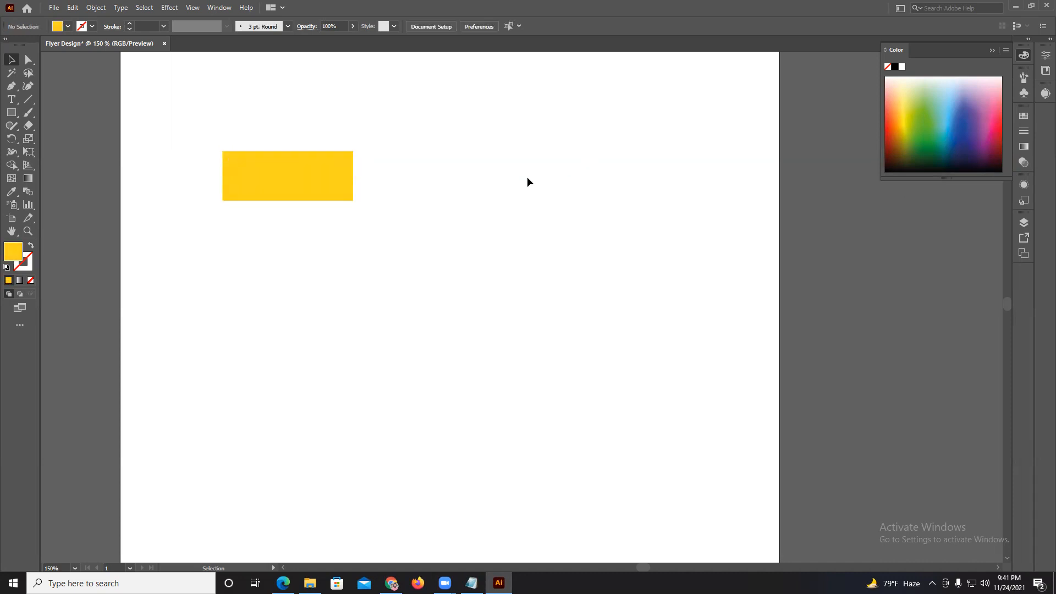
Paste the copied green rectangle directly behind the yellow one with Paste in Back.
key(a)
key(v)
key(ctrl+a)
click(527, 181)
Move the yellow rectangle straight down until it clears the green one, and delete the green rectangle.
drag(304, 171, 303, 226)
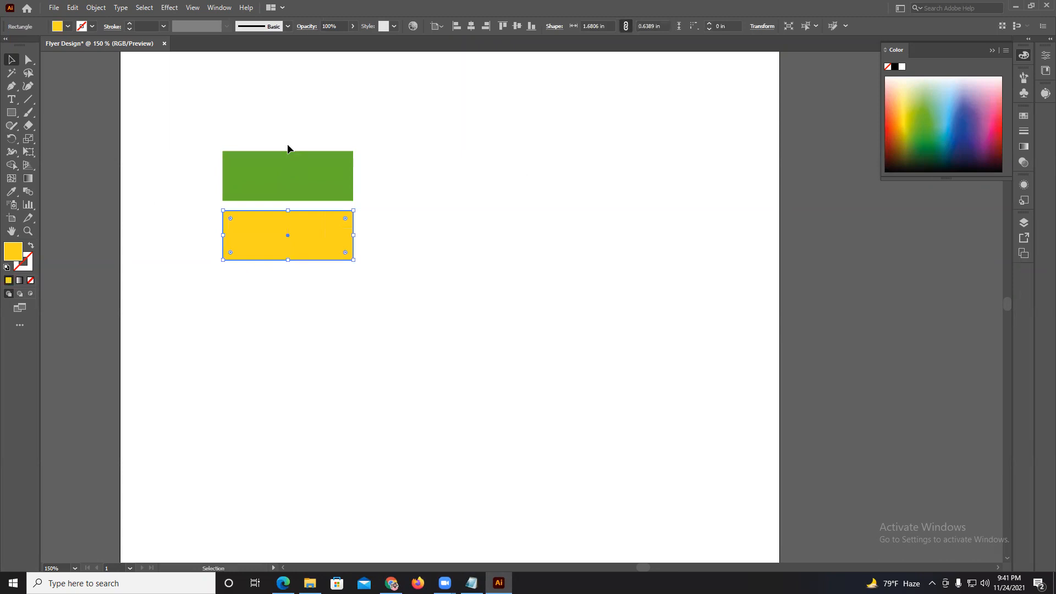
drag(279, 173, 276, 156)
key(Delete)
Copy the yellow rectangle and paste a duplicate with the regular Paste command.
drag(225, 190, 318, 252)
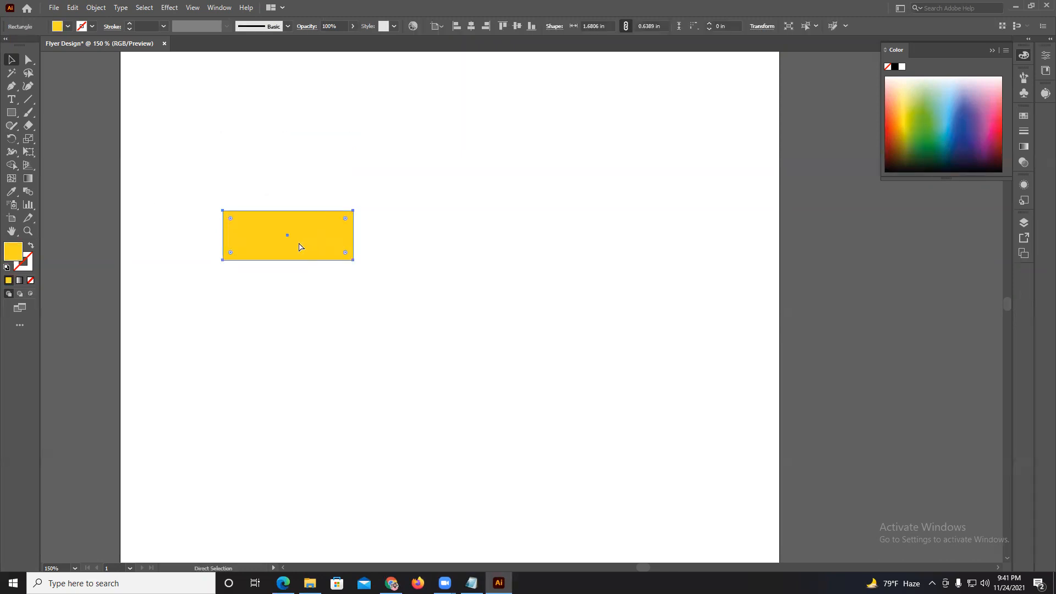
click(256, 181)
key(a)
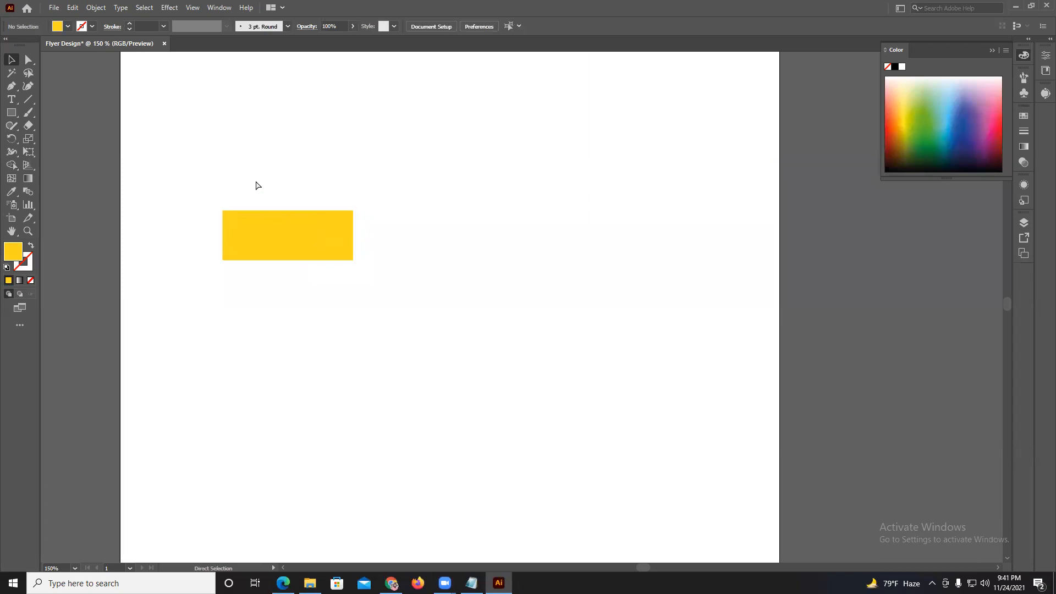
key(ctrl+v)
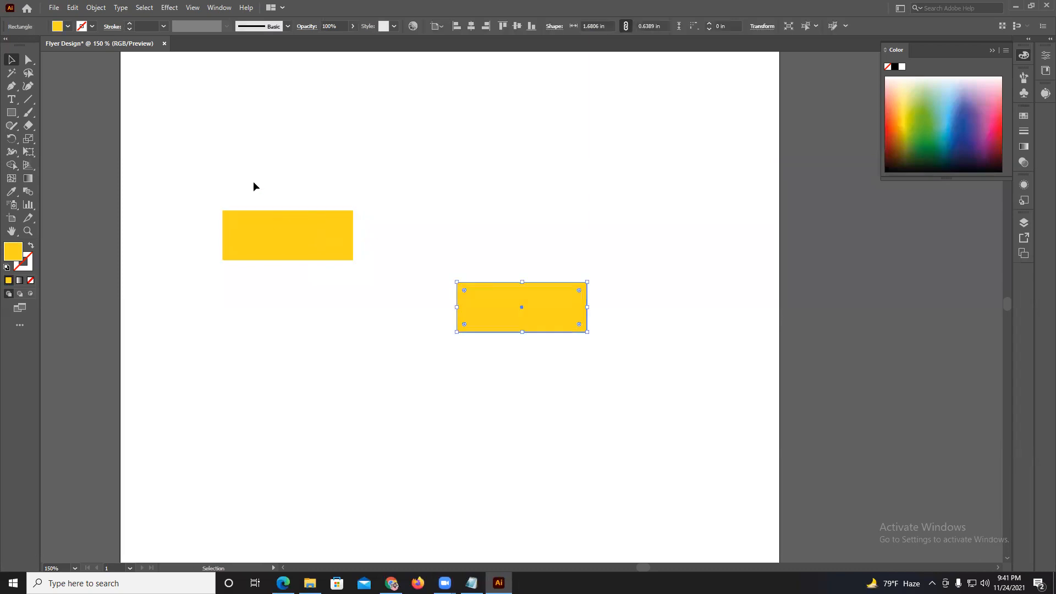
Move the pasted rectangle so it overlaps the lower-right part of the original, and fill it dark red.
drag(492, 301, 335, 247)
click(886, 140)
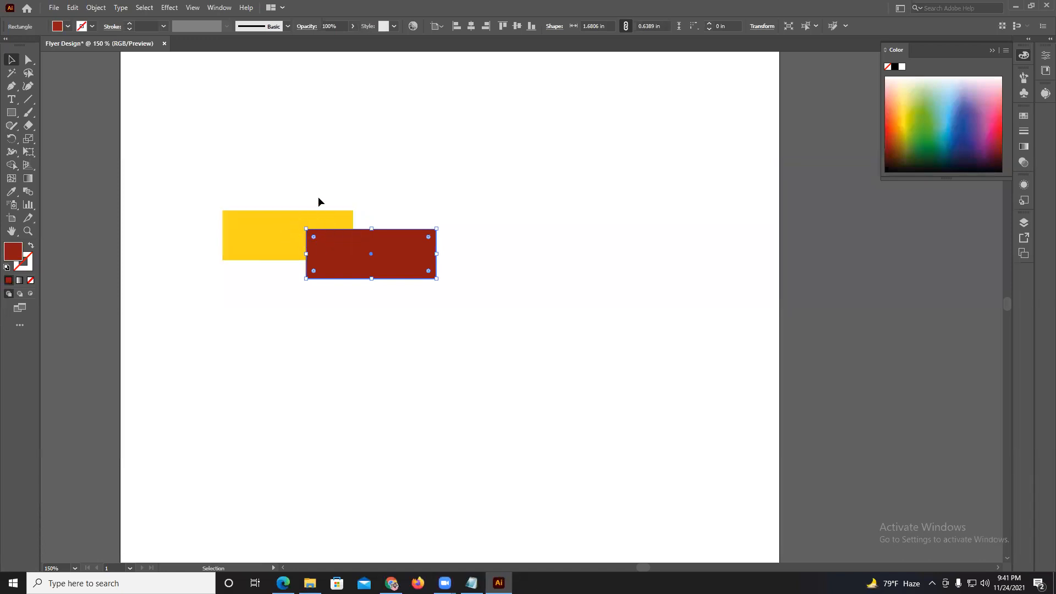
Select both overlapping rectangles, yellow and dark red, and delete them from the artboard.
drag(318, 197, 363, 249)
scroll(363, 248, down, 3)
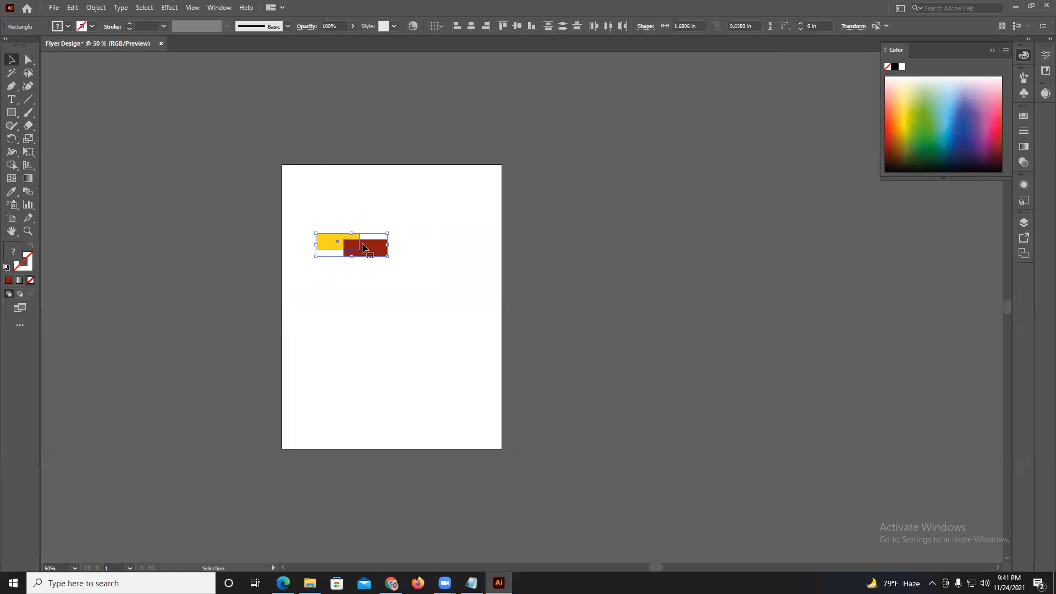
key(Delete)
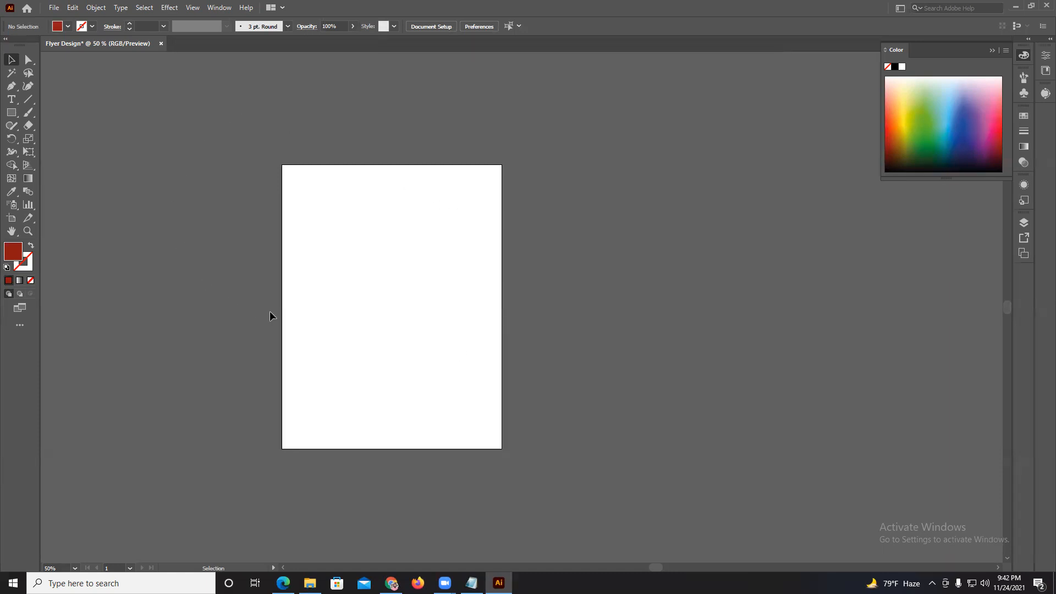
Show the Edit commands to review the copy and paste options.
click(80, 8)
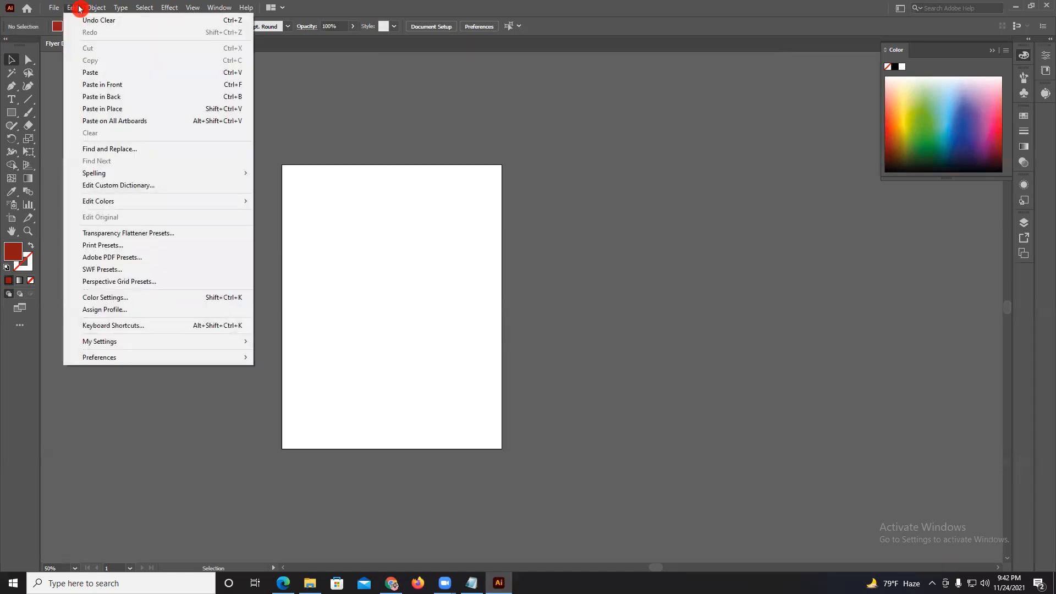
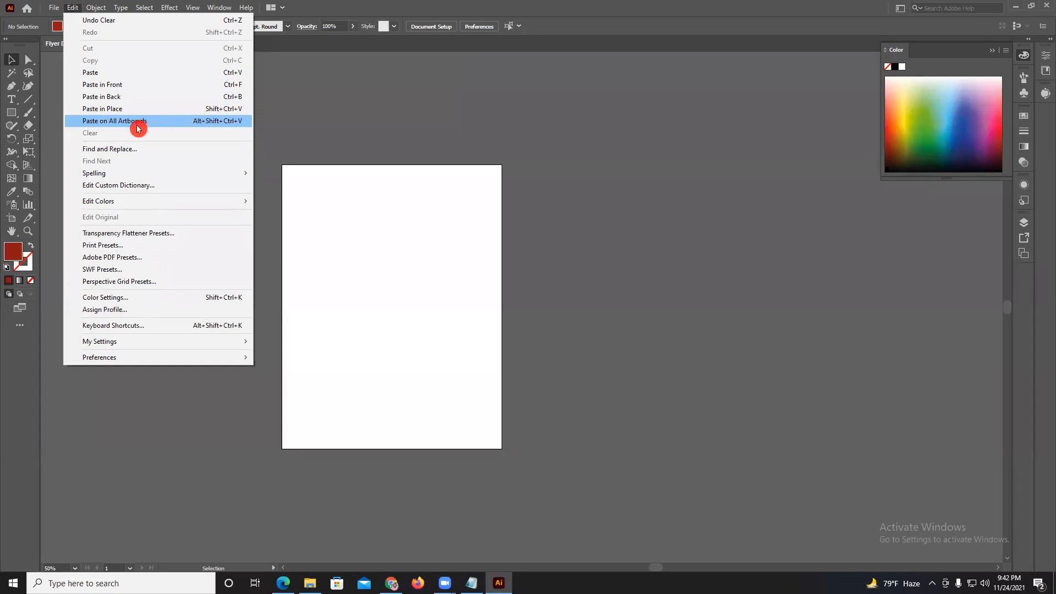
Paste the copied yellow rectangle with Paste on All Artboards, and delete the pasted copy.
click(237, 122)
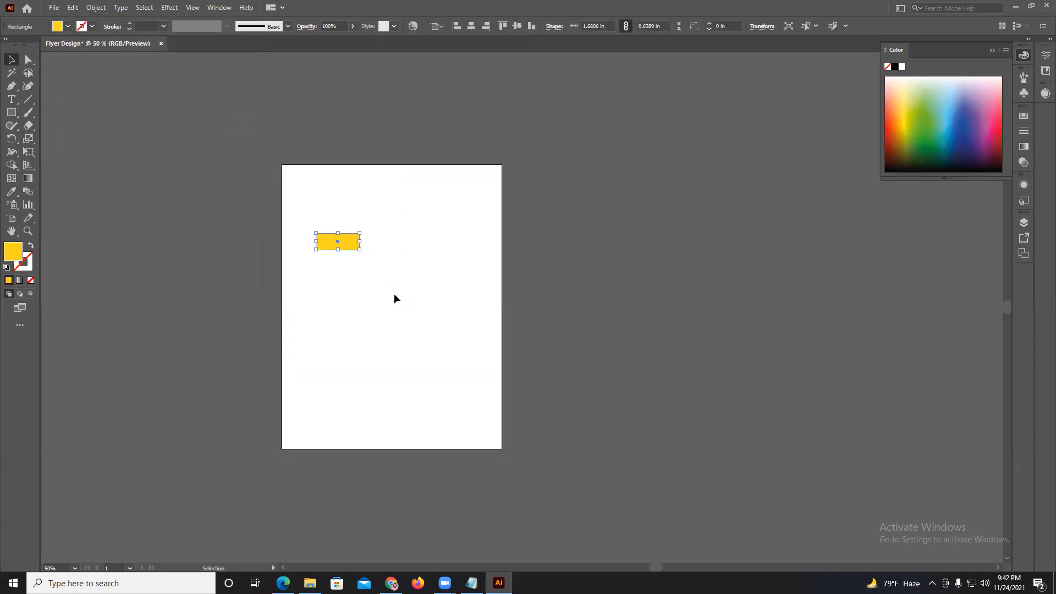
key(Delete)
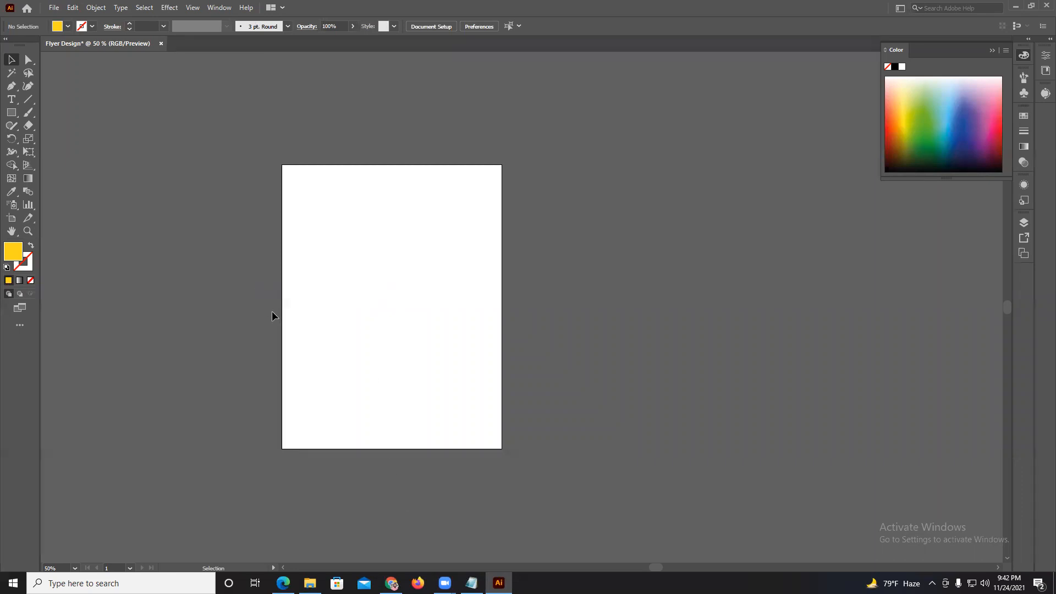
scroll(283, 255, up, 1)
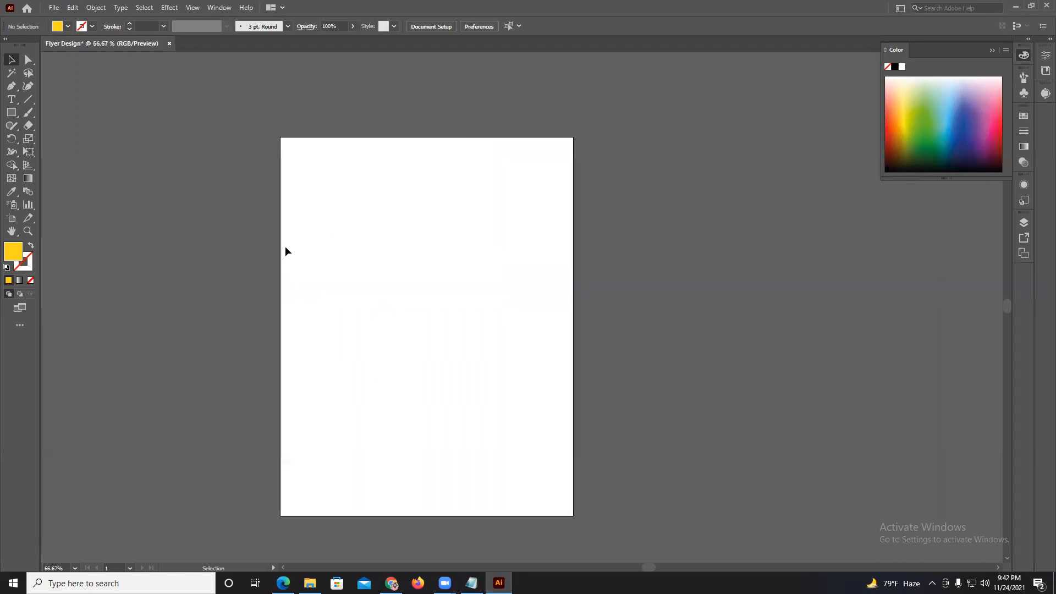
scroll(333, 260, right, 1)
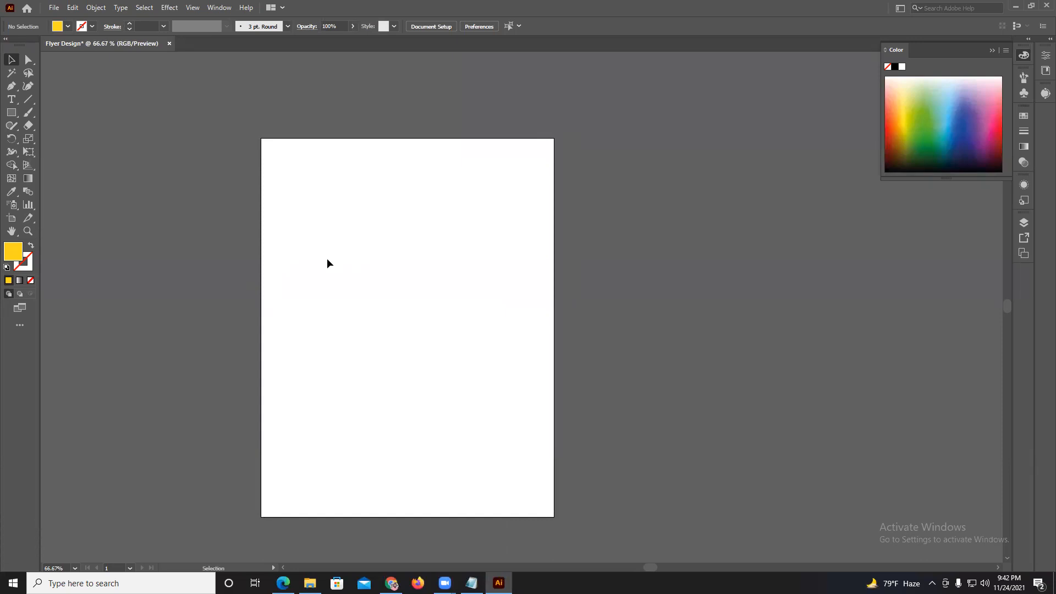
Undo repeatedly through the recolored and resized rectangles and the earlier shapes, back to an empty artboard.
key(ctrl+z)
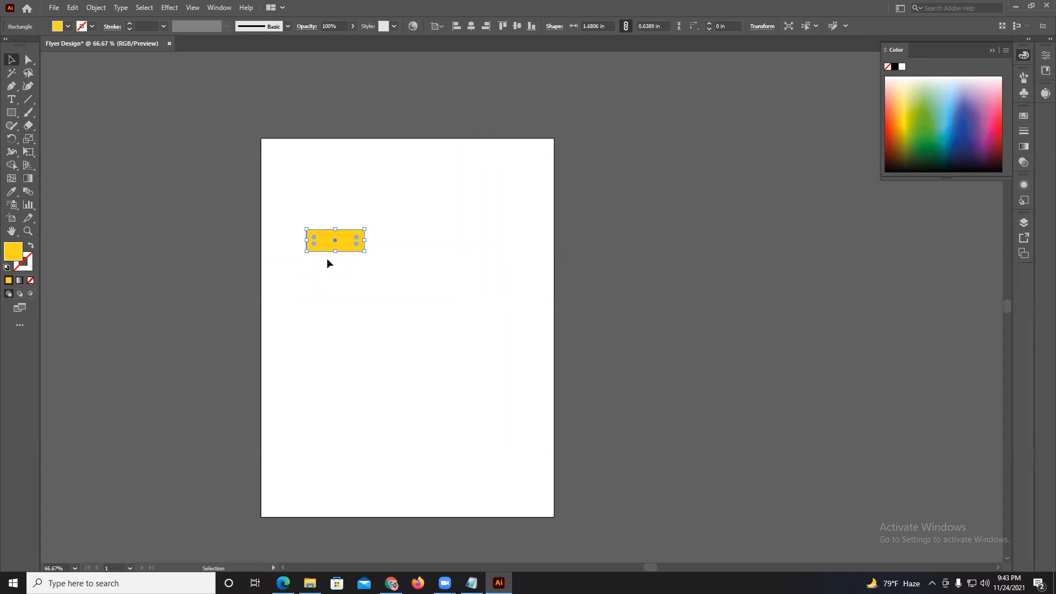
key(ctrl+z)
key(ctrl+z)
key(ctrl+z)
key(ctrl+z)
key(ctrl+z)
key(ctrl+z)
key(ctrl+z)
key(ctrl+z)
key(ctrl+z)
key(ctrl+z)
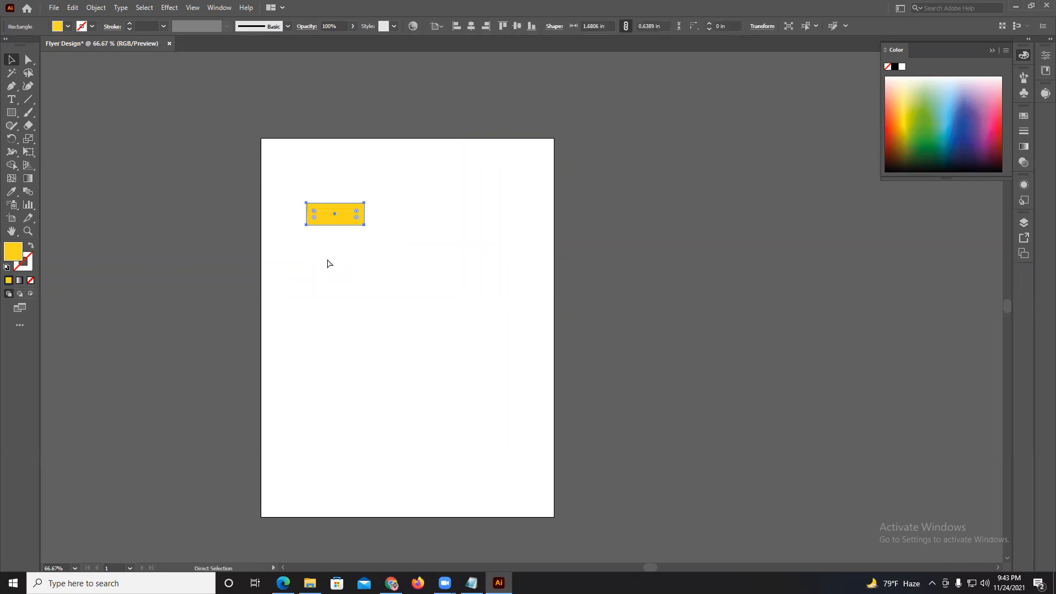
key(ctrl+z)
key(ctrl+z)
key(ctrl+z)
key(ctrl+z)
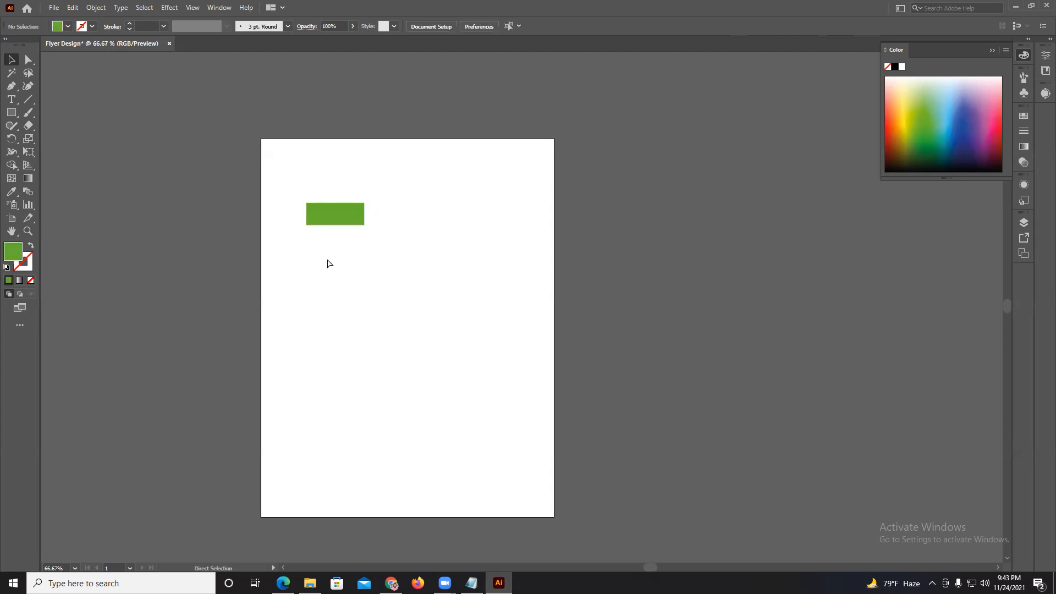
key(ctrl+z)
key(ctrl+z)
key(ctrl+z)
key(ctrl+z)
key(ctrl+z)
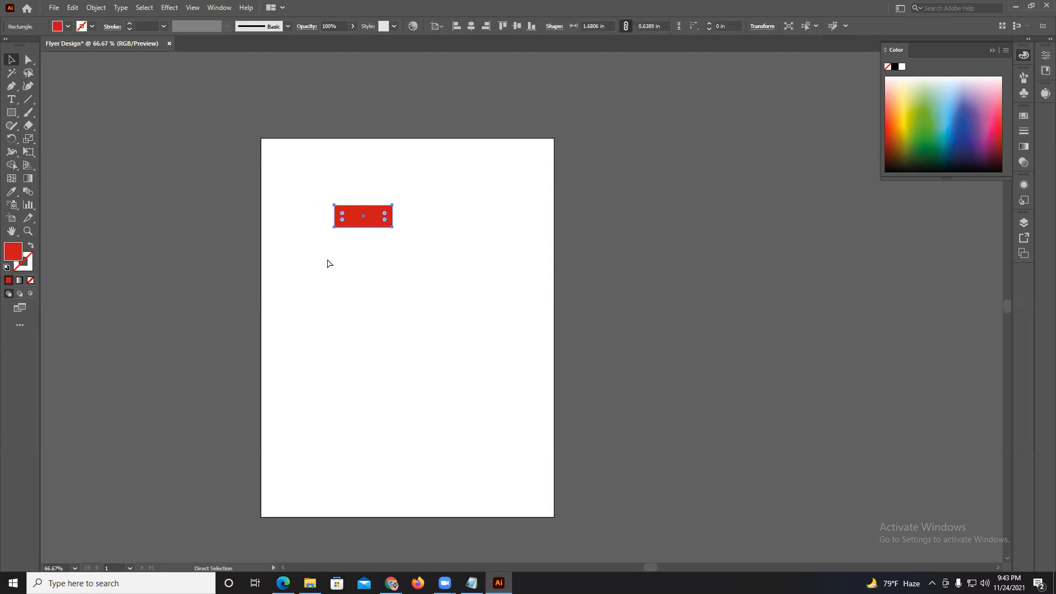
key(ctrl+z)
key(ctrl+z)
key(ctrl+z)
key(ctrl+z)
key(ctrl+z)
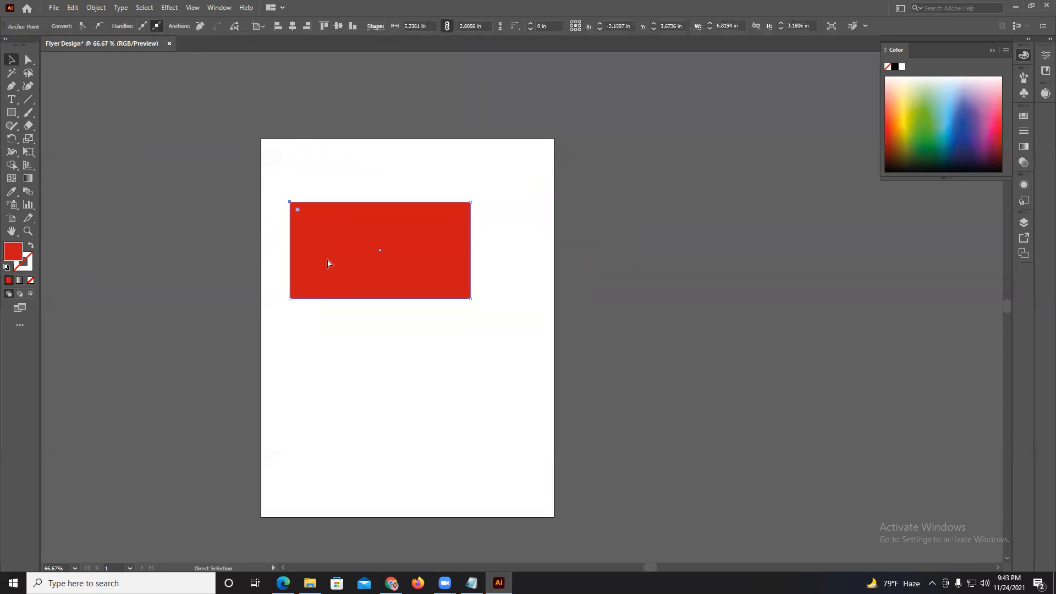
key(ctrl+z)
key(ctrl+z)
key(ctrl+z)
key(ctrl+z)
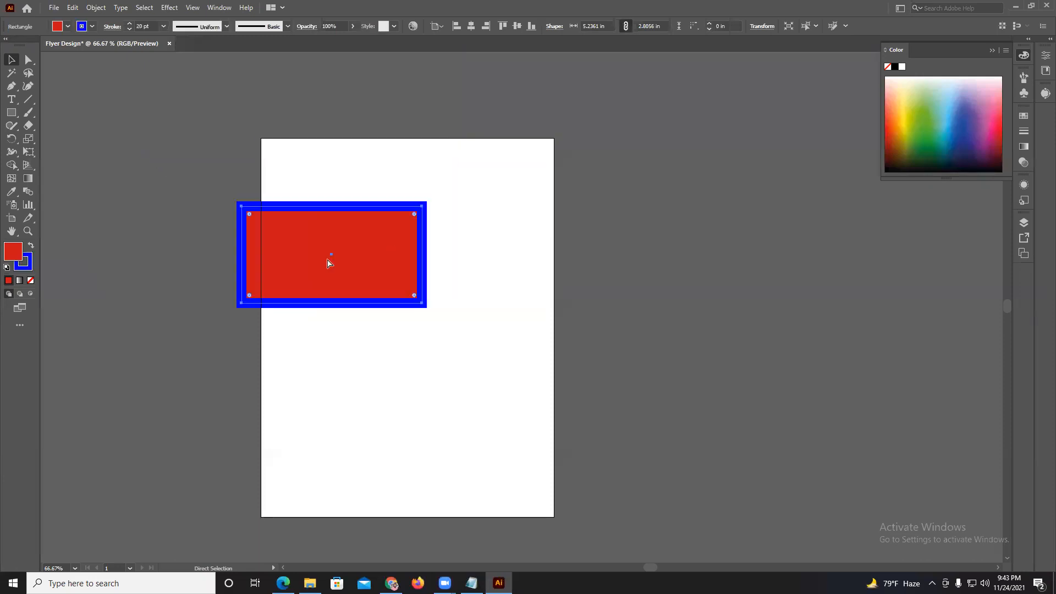
key(ctrl+z)
key(ctrl+z)
key(ctrl+z)
key(ctrl+z)
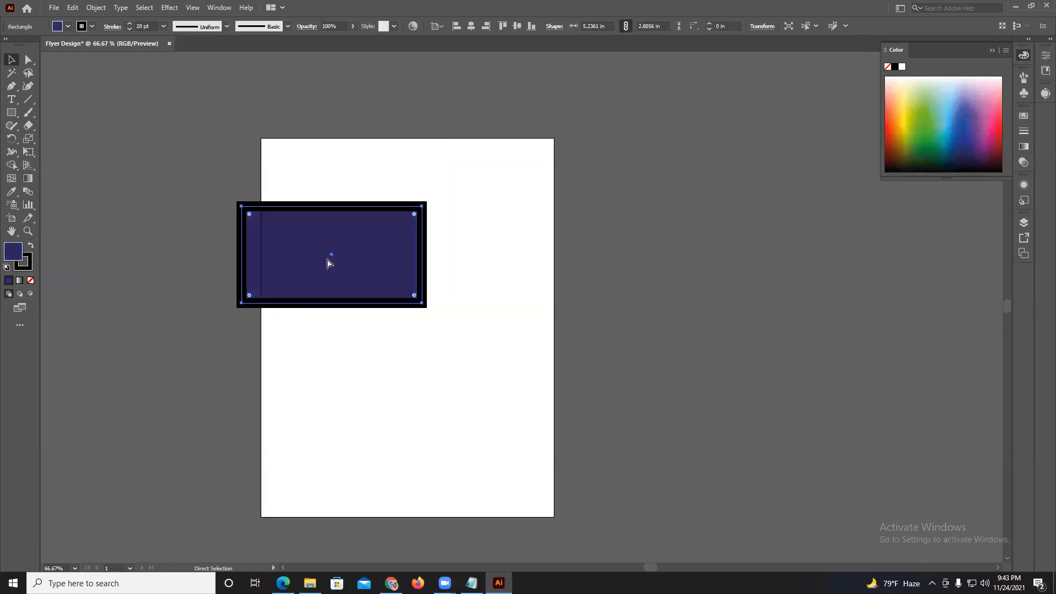
key(ctrl+z)
key(ctrl+z)
key(ctrl+z)
key(ctrl+z)
key(ctrl+z)
key(ctrl+z)
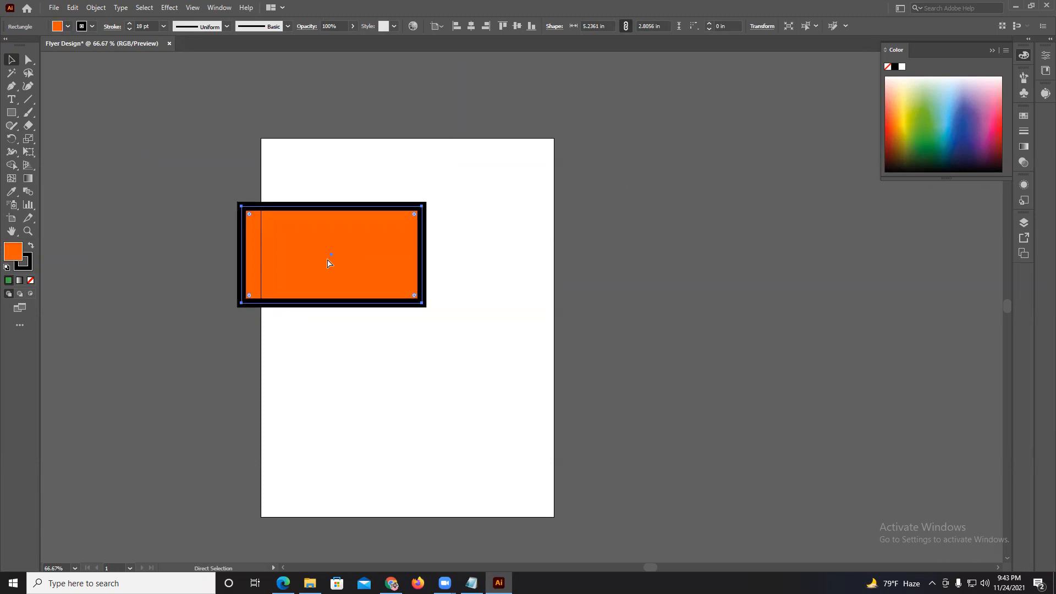
key(ctrl+z)
key(ctrl+z)
key(ctrl+z)
key(ctrl+z)
key(ctrl+z)
key(ctrl+z)
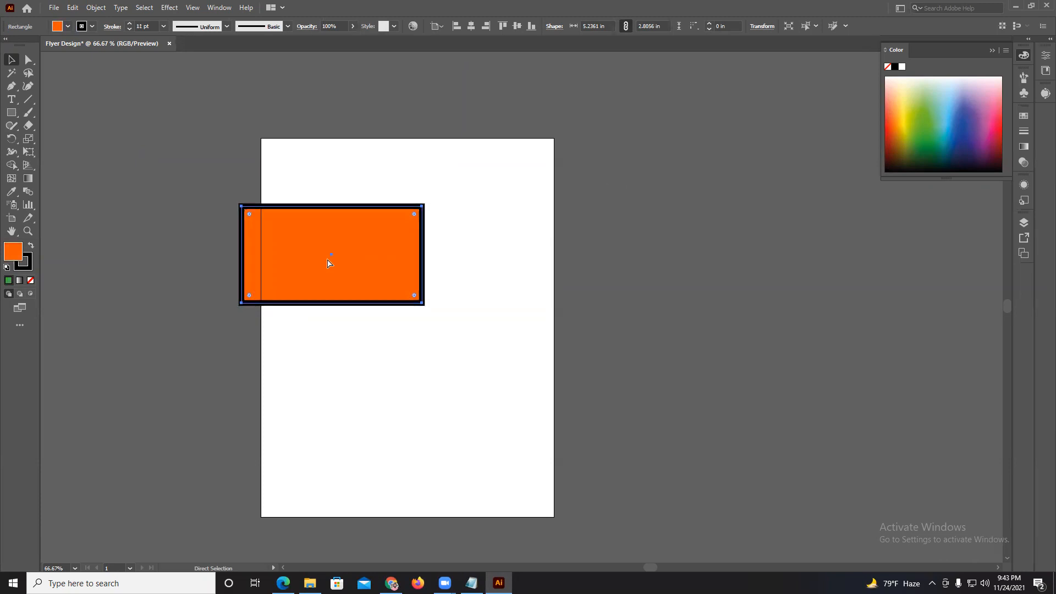
key(ctrl+z)
key(ctrl+z)
key(ctrl+z)
key(ctrl+z)
key(ctrl+z)
key(ctrl+z)
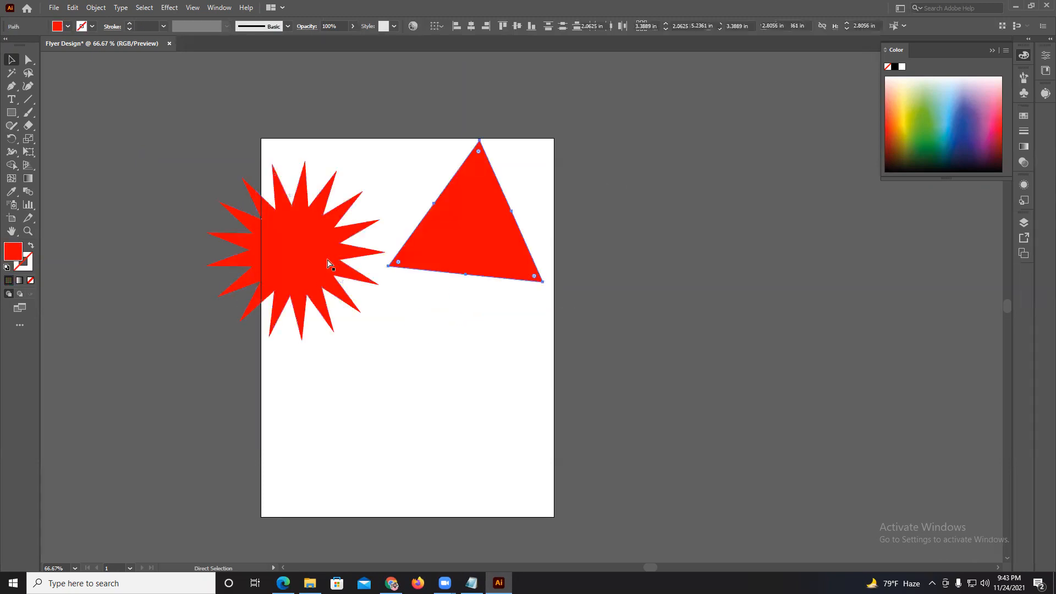
key(ctrl+z)
key(ctrl+z)
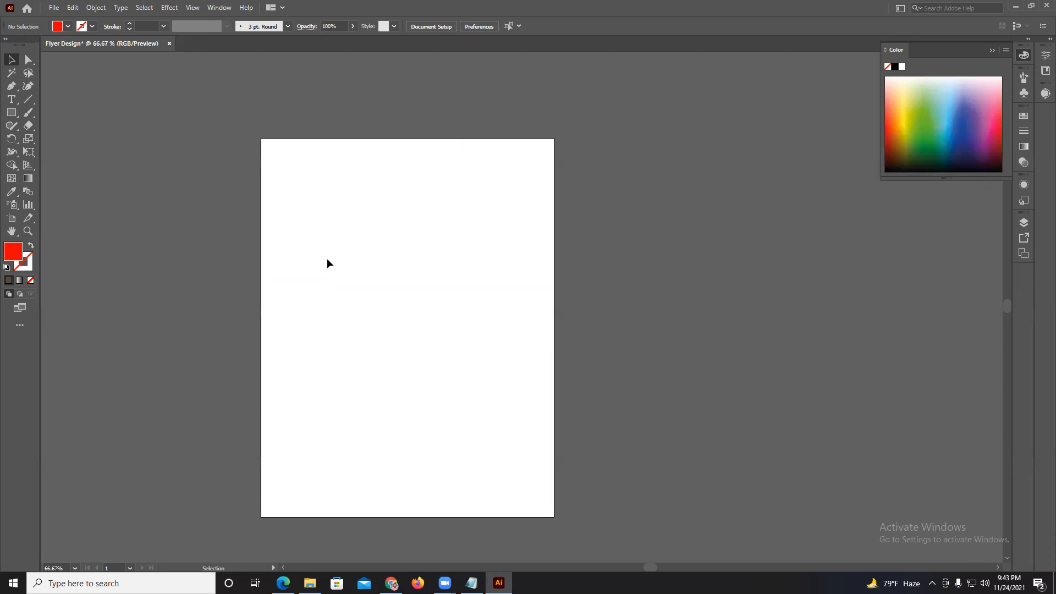
Redo the undone edits up to the latest state, with the pasted yellow rectangle deleted from the artboard.
key(ctrl+shift+z)
key(ctrl+shift+z)
key(ctrl+shift+z)
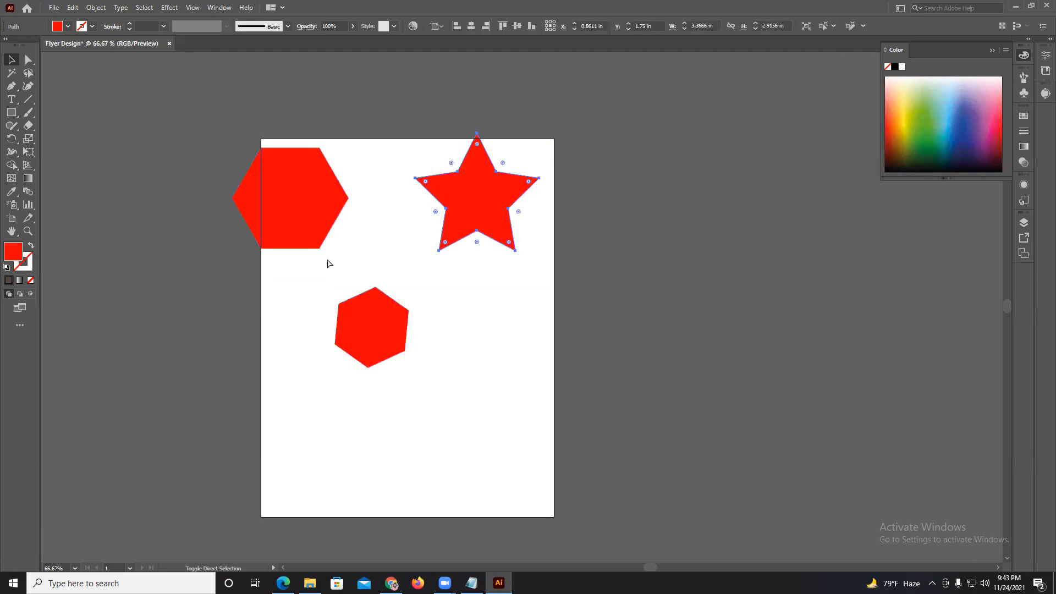
key(ctrl+z)
key(ctrl+z)
key(ctrl+z)
key(ctrl+z)
key(ctrl+z)
key(ctrl+z)
key(ctrl+z)
key(ctrl+z)
key(ctrl+z)
key(ctrl+z)
key(ctrl+z)
key(ctrl+z)
key(ctrl+z)
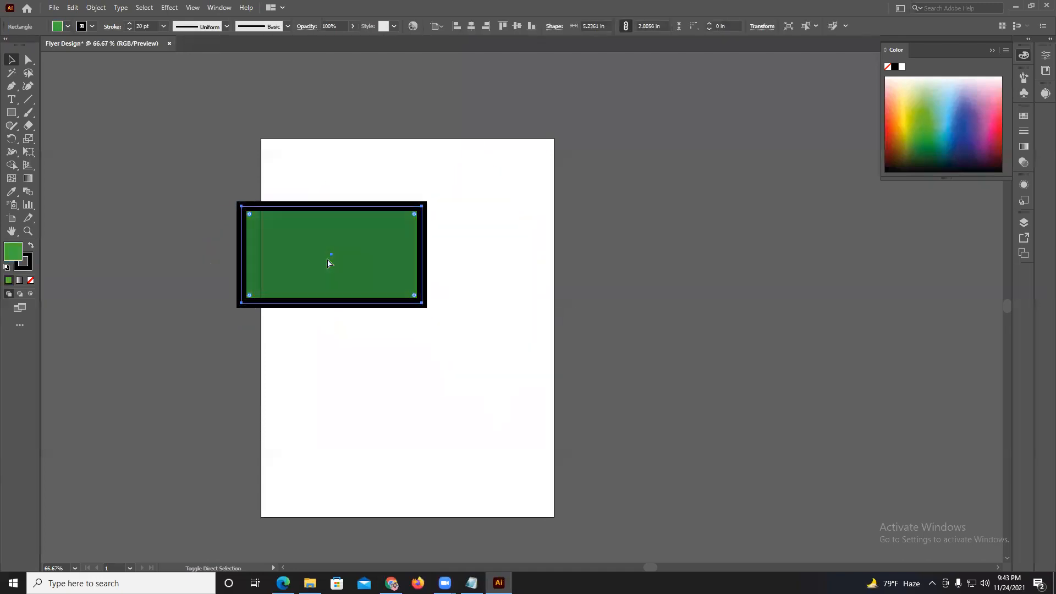
key(ctrl+z)
key(ctrl+z)
key(ctrl+z)
key(ctrl+z)
key(ctrl+z)
key(ctrl+z)
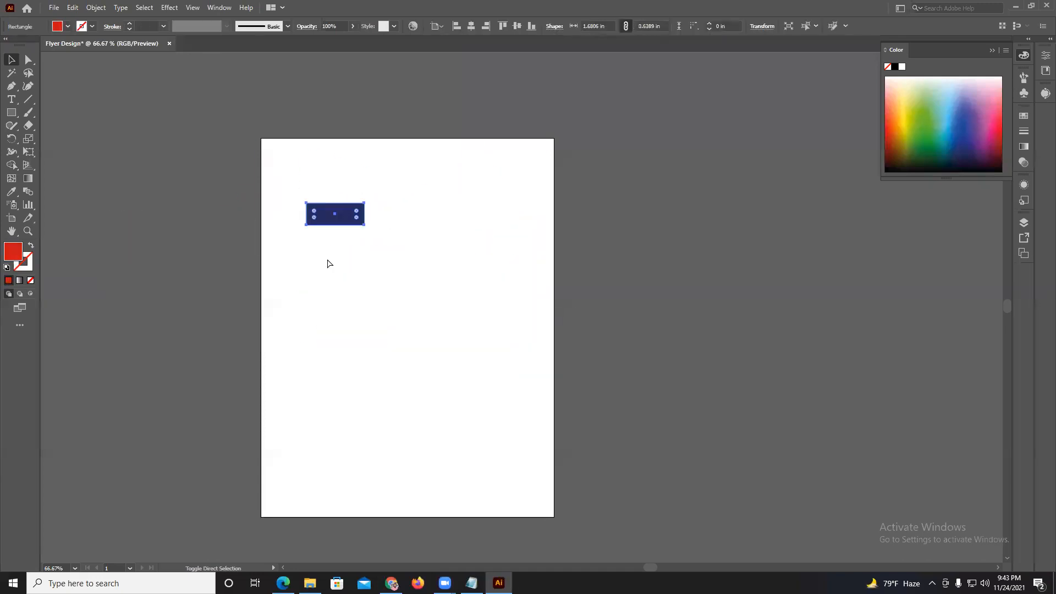
key(ctrl+z)
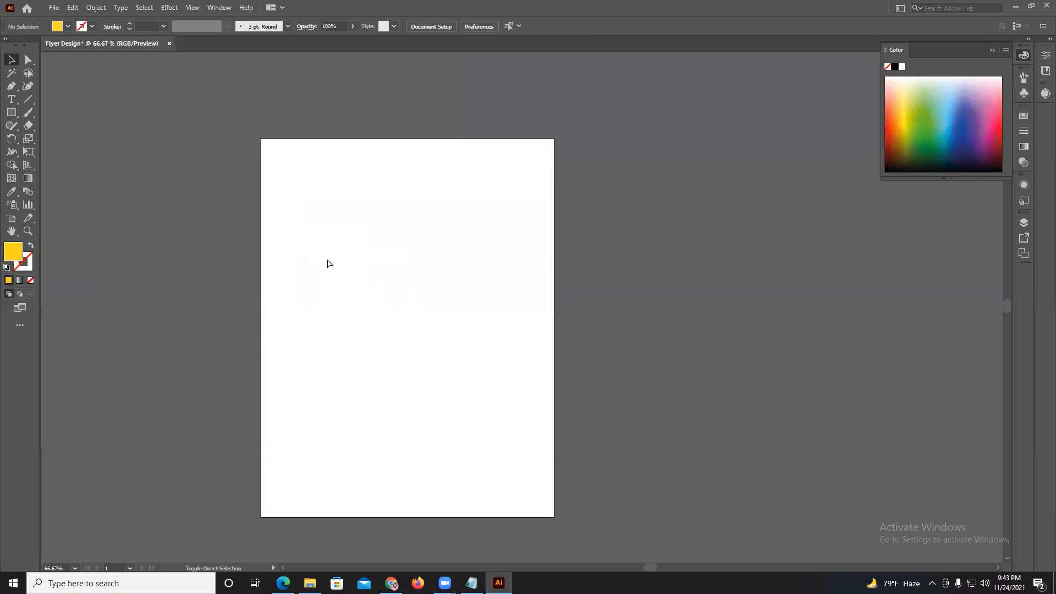
key(ctrl+shift+z)
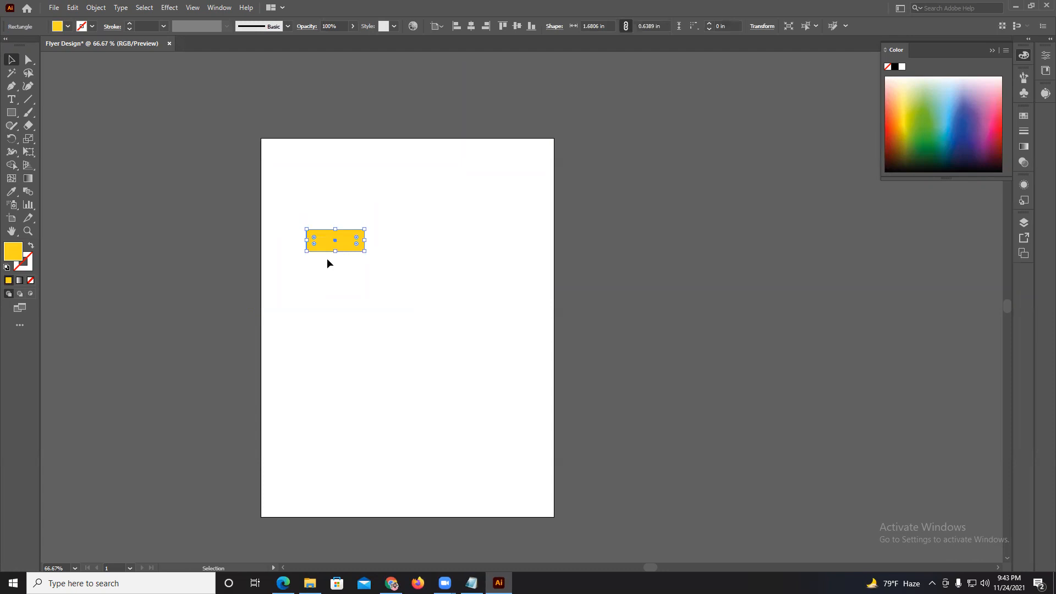
key(ctrl+z)
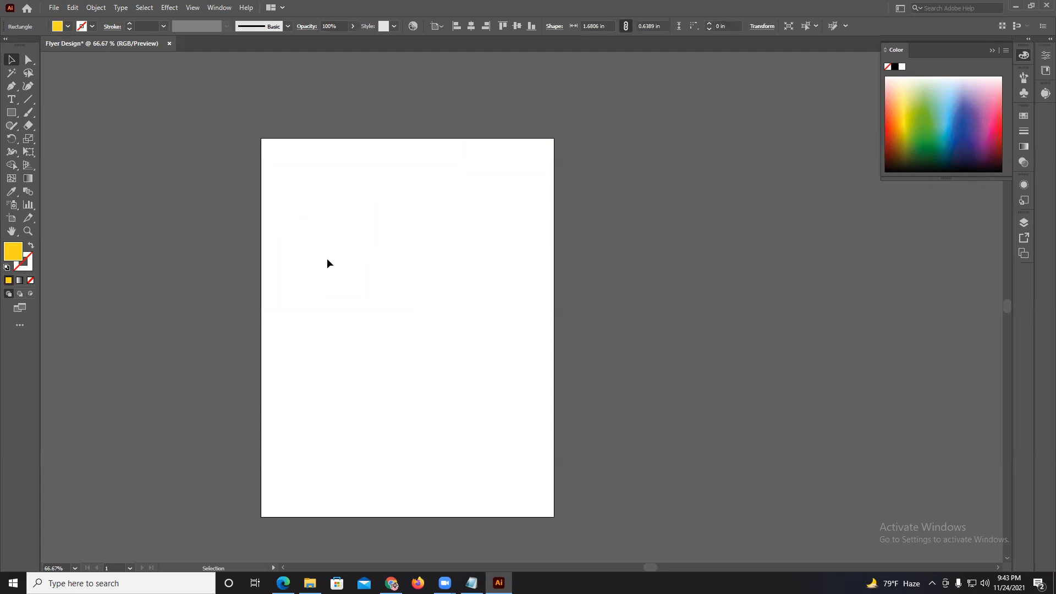
Draw a yellow hexagon about 0.3 in wide in the artboard's upper-left corner with the Polygon tool.
drag(12, 120, 73, 154)
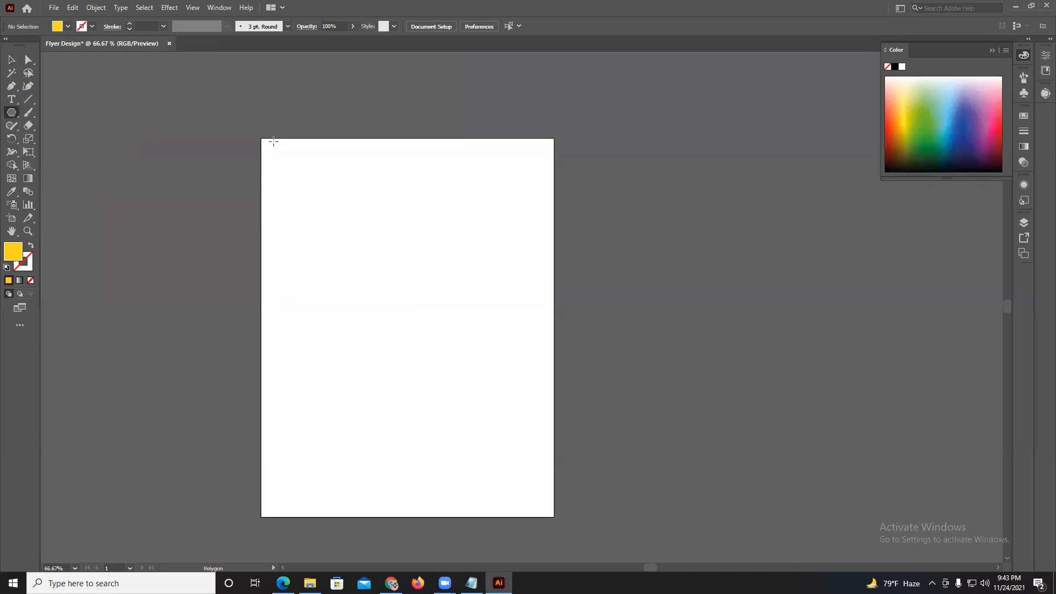
alt+scroll(274, 141, up, 4)
drag(202, 164, 225, 175)
click(15, 63)
click(158, 104)
scroll(158, 104, down, 2)
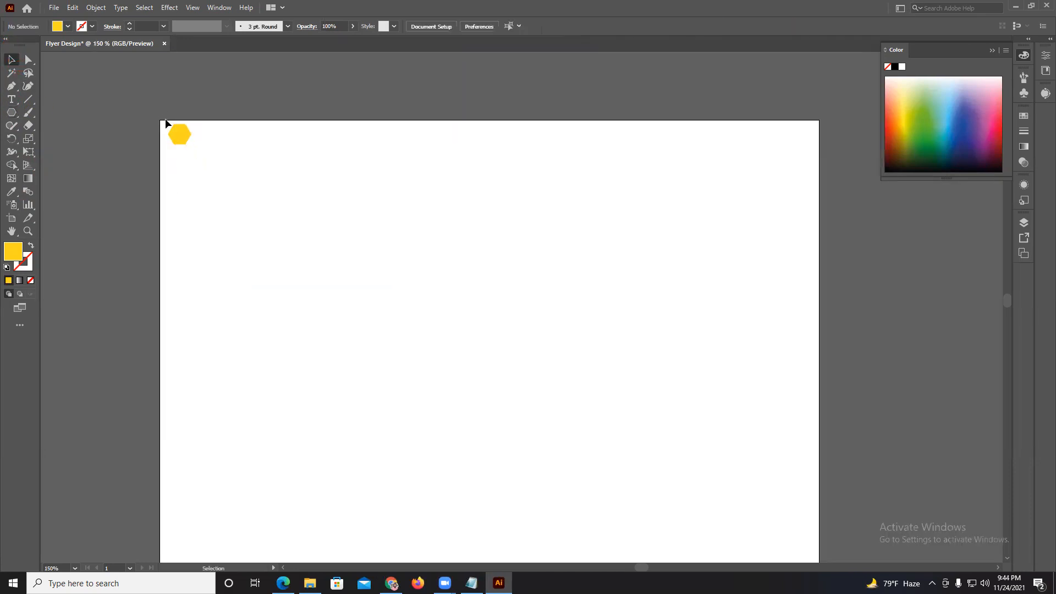
Scale the hexagon down to about 0.17 in wide and place a copy level with it on its right.
alt+scroll(165, 120, up, 6)
click(295, 213)
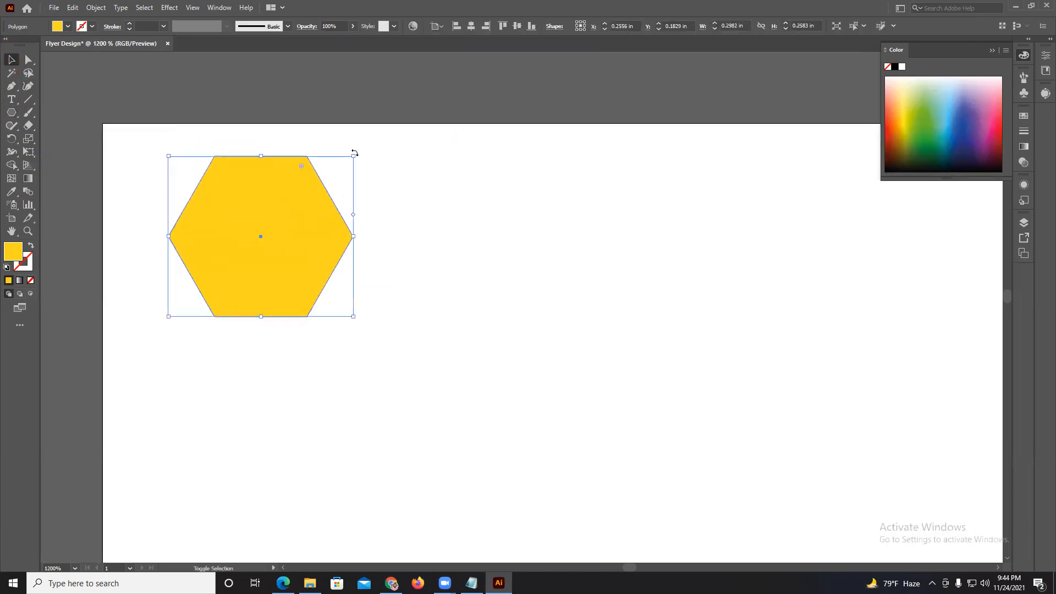
drag(354, 316, 276, 280)
drag(240, 226, 275, 218)
alt+scroll(222, 220, down, 3)
alt+scroll(271, 201, down, 3)
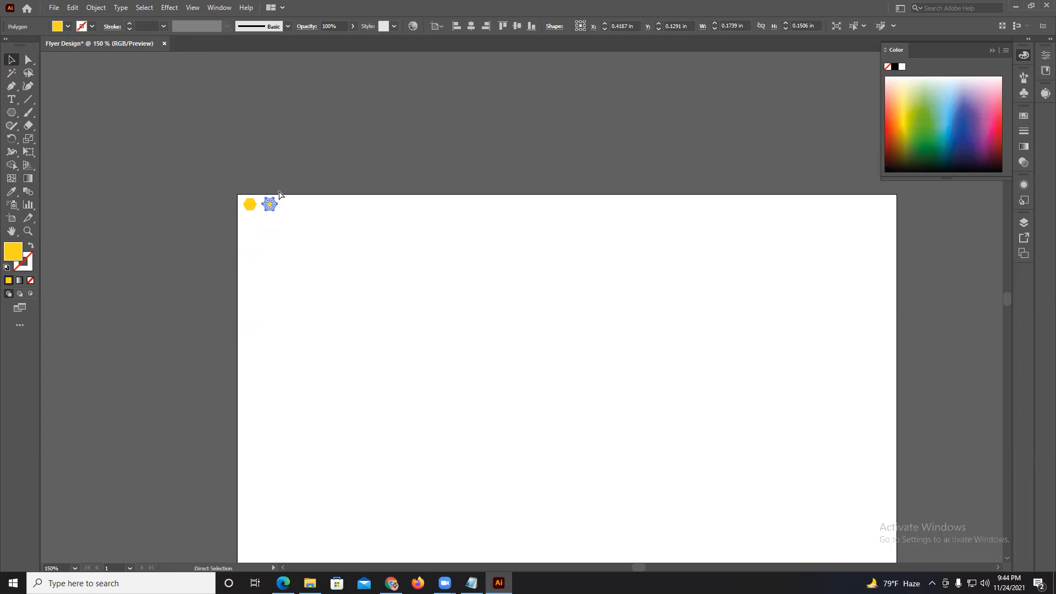
alt+scroll(268, 210, up, 2)
scroll(266, 210, up, 2)
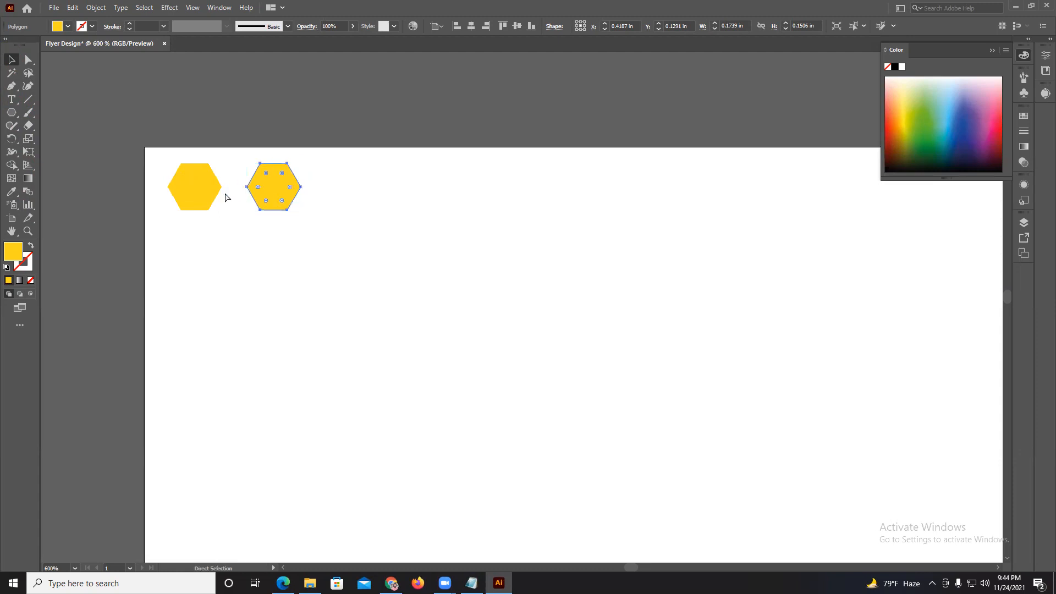
Repeat the last duplication until evenly spaced hexagons form a row across the artboard's top edge.
key(ctrl+d)
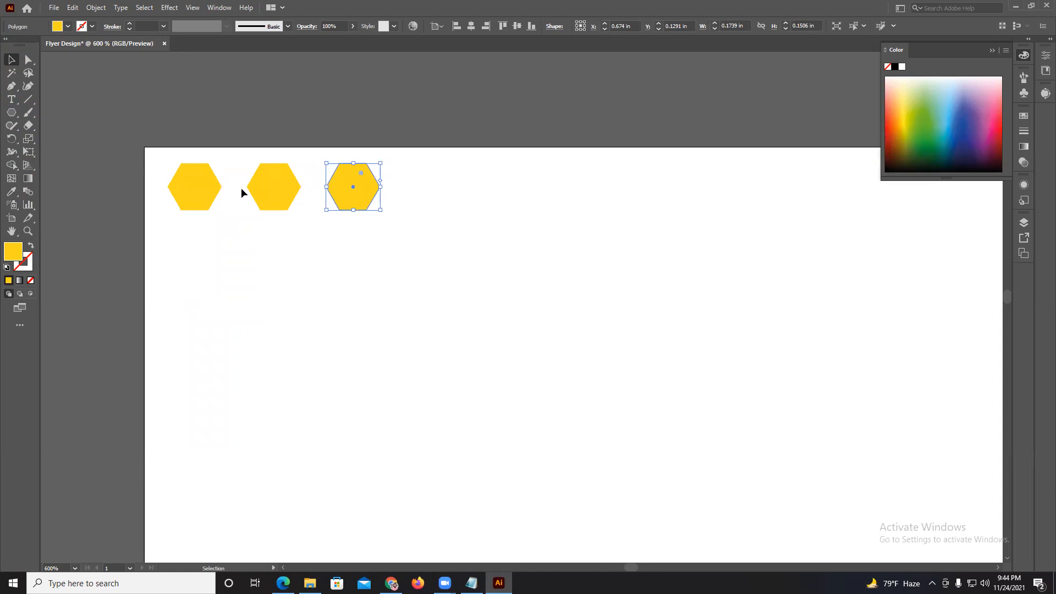
scroll(316, 191, down, 3)
key(ctrl+d)
key(ctrl+d)
key(ctrl+d)
key(ctrl+d)
key(ctrl+d)
key(ctrl+d)
key(ctrl+d)
key(ctrl+d)
key(ctrl+d)
key(ctrl+d)
key(ctrl+d)
scroll(287, 194, down, 2)
drag(362, 307, 306, 311)
key(ctrl+d)
key(ctrl+d)
key(ctrl+d)
key(ctrl+d)
key(ctrl+d)
key(ctrl+d)
key(ctrl+d)
key(ctrl+d)
key(ctrl+d)
key(ctrl+d)
key(ctrl+d)
key(ctrl+d)
key(ctrl+d)
key(ctrl+d)
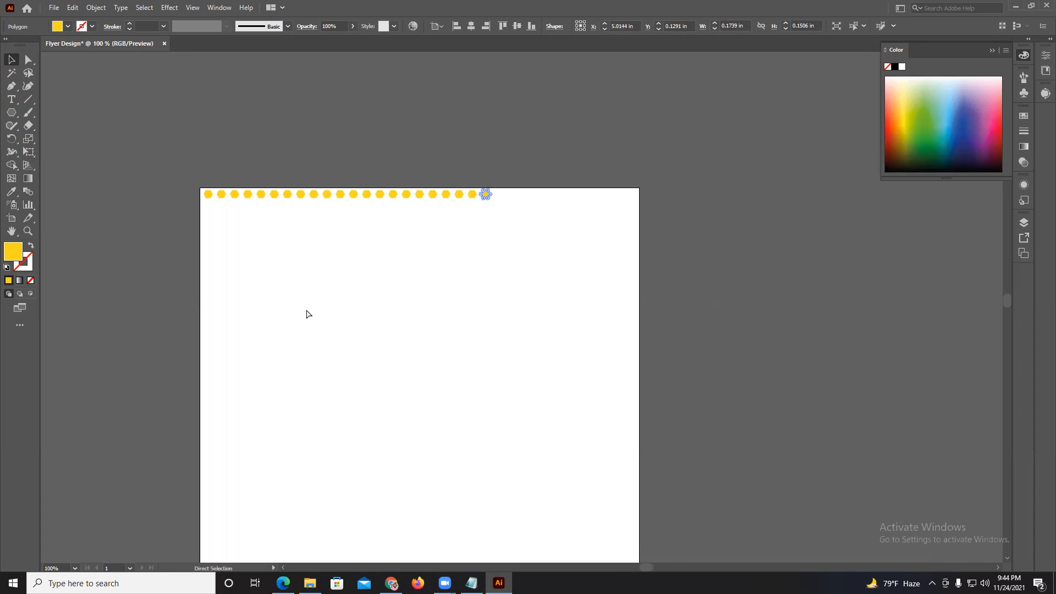
key(ctrl+d)
key(ctrl+d)
key(ctrl+d)
key(ctrl+d)
key(ctrl+d)
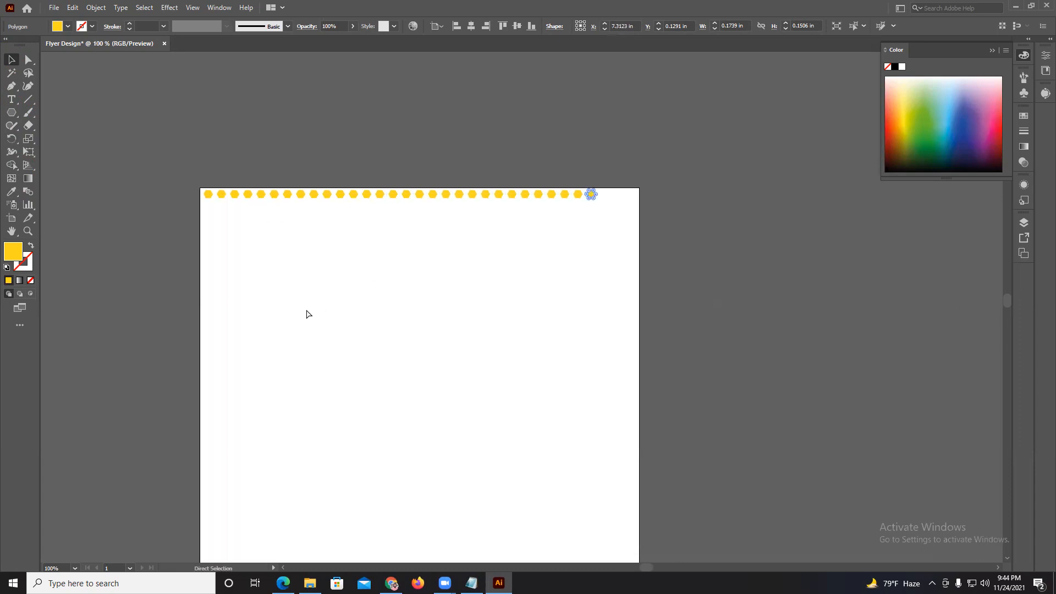
Duplicate the whole hexagon row just below itself, shifted left by about half a spacing to stagger the pattern.
drag(207, 180, 648, 237)
drag(487, 196, 478, 208)
click(298, 169)
Duplicate the two staggered rows directly below, and duplicate the resulting four rows beneath them.
drag(174, 170, 652, 254)
drag(480, 209, 477, 234)
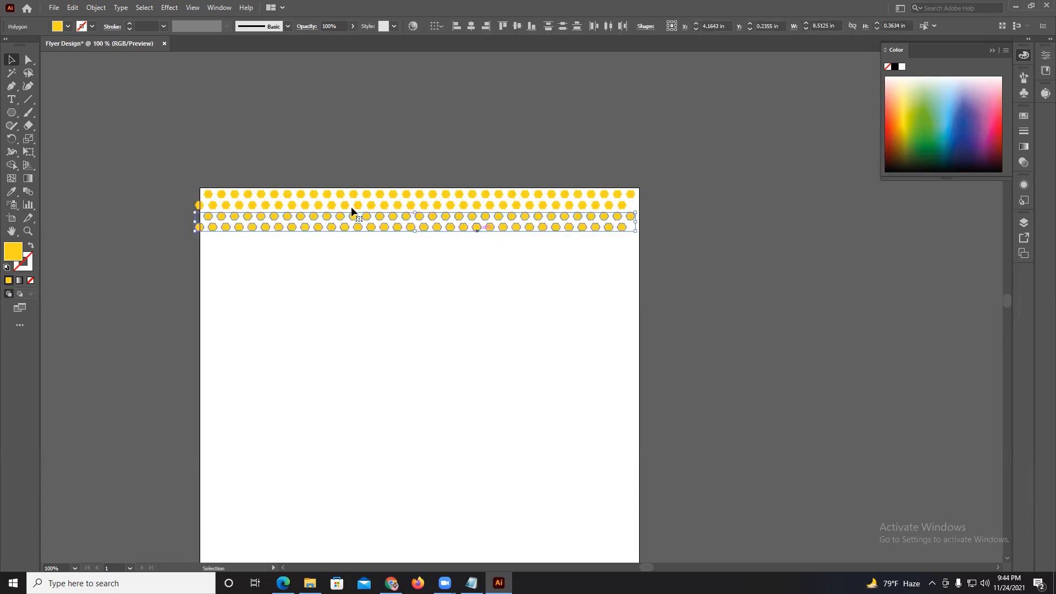
drag(172, 194, 688, 297)
drag(555, 228, 554, 272)
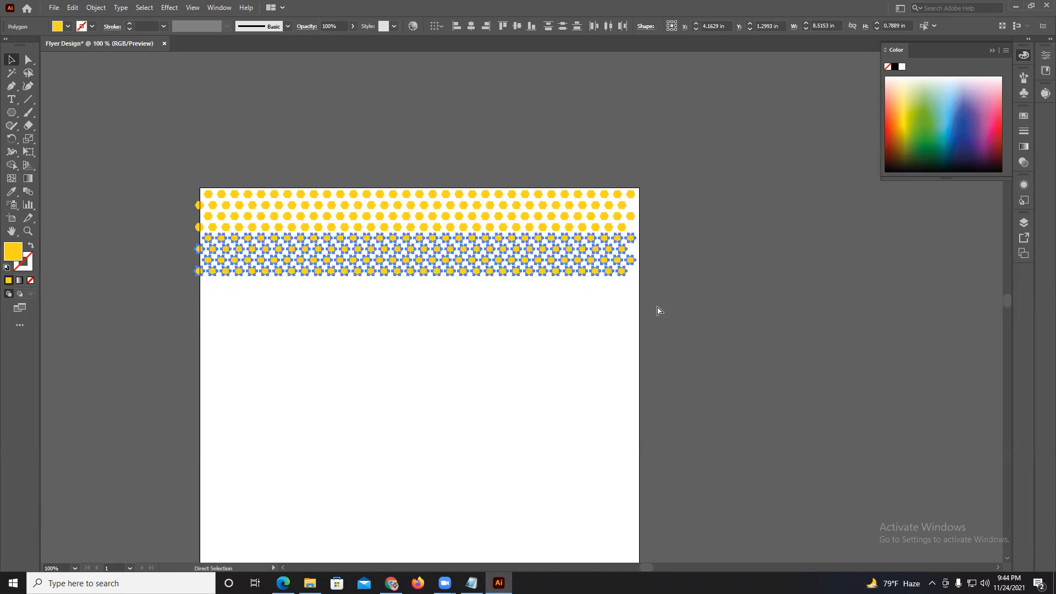
Repeat the four-row duplication downward until the hexagon pattern covers the artboard past its bottom edge, and deselect everything.
key(ctrl+d)
key(ctrl+d)
key(ctrl+d)
key(ctrl+d)
key(ctrl+d)
key(ctrl+d)
key(ctrl+d)
scroll(658, 311, down, 1)
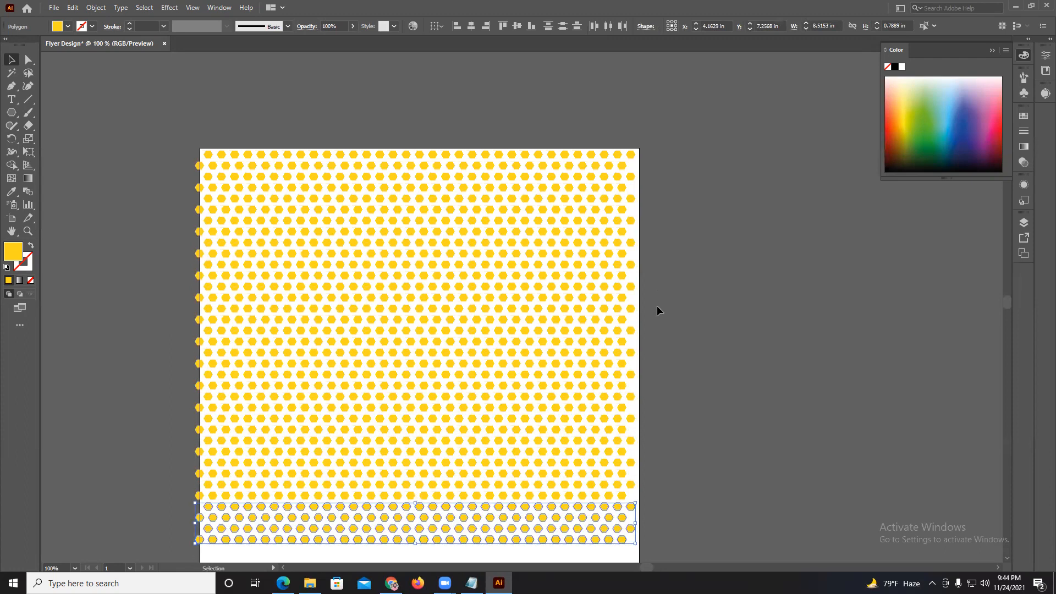
scroll(658, 310, down, 3)
key(a)
key(ctrl+d)
key(ctrl+d)
key(ctrl+d)
key(ctrl+d)
key(v)
scroll(657, 311, down, 3)
key(ctrl+d)
key(ctrl+d)
key(ctrl+d)
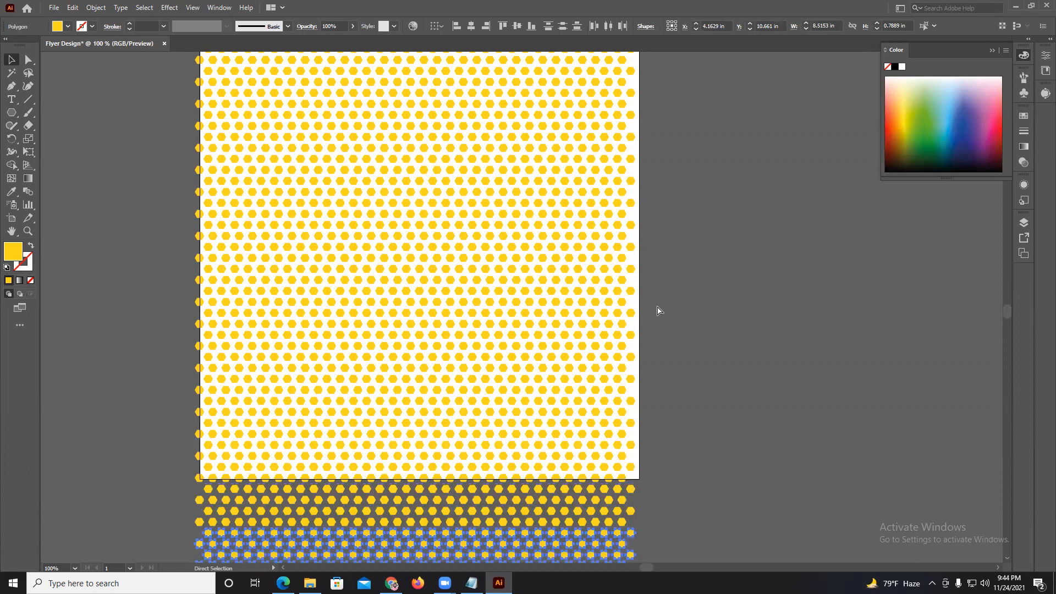
scroll(656, 311, down, 3)
click(684, 328)
scroll(662, 297, up, 6)
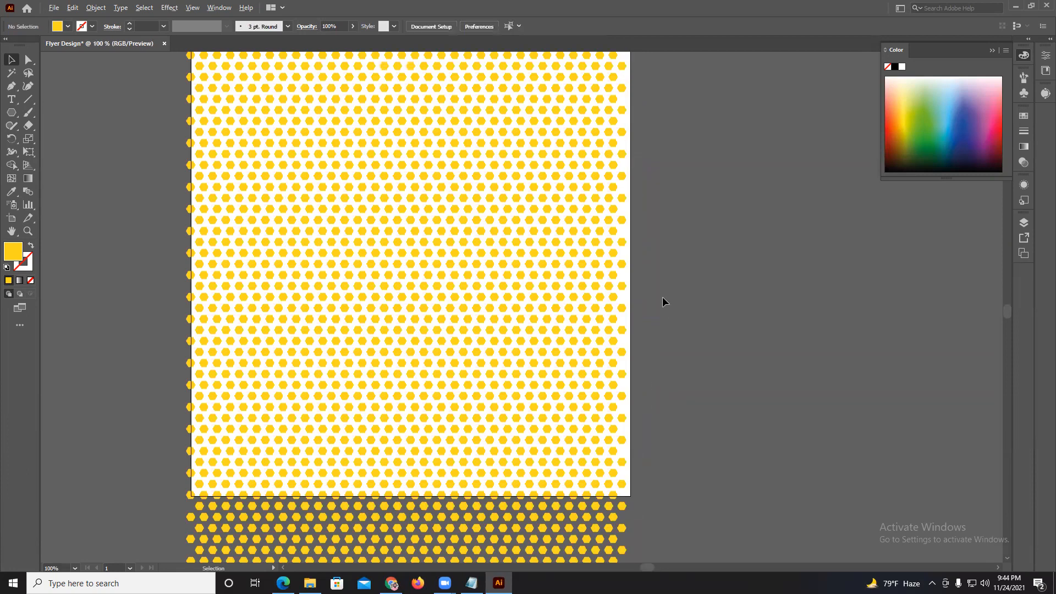
scroll(431, 302, down, 6)
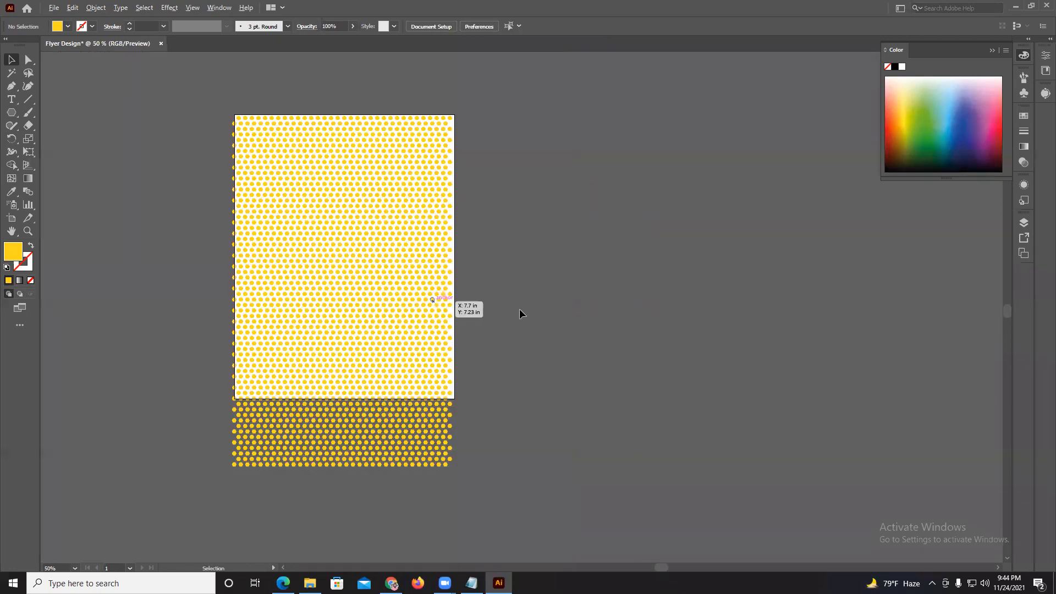
Select the entire yellow hexagon pattern, including the part below the artboard, and delete it.
scroll(510, 315, up, 2)
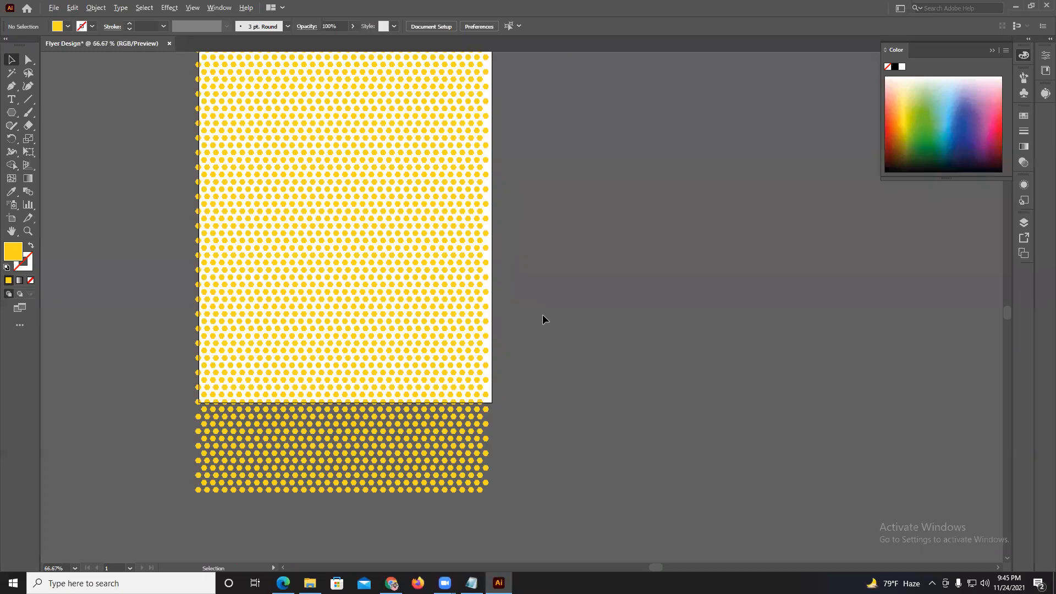
drag(541, 312, 608, 358)
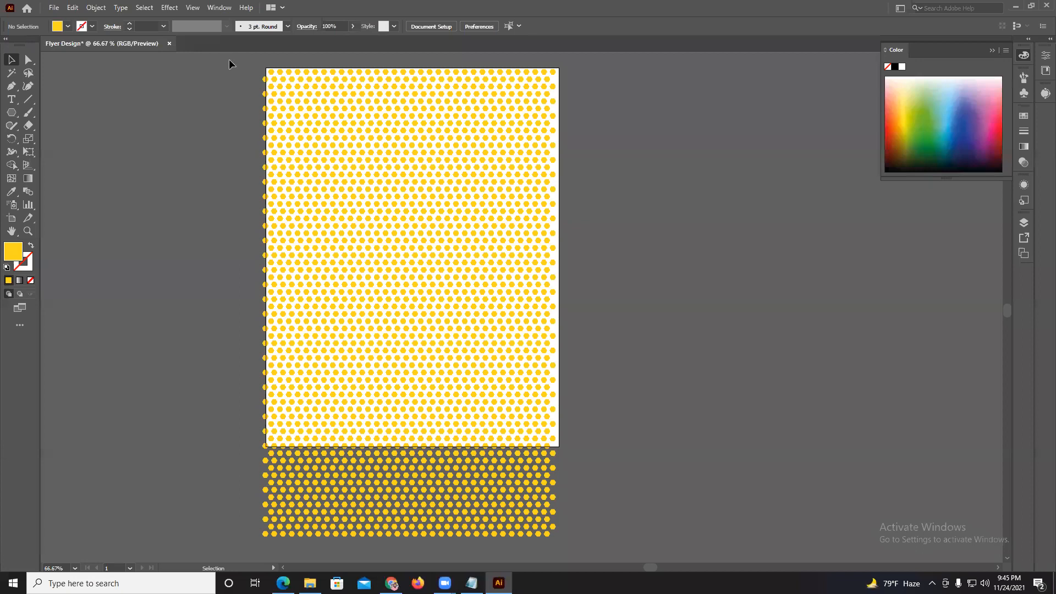
drag(470, 388, 583, 517)
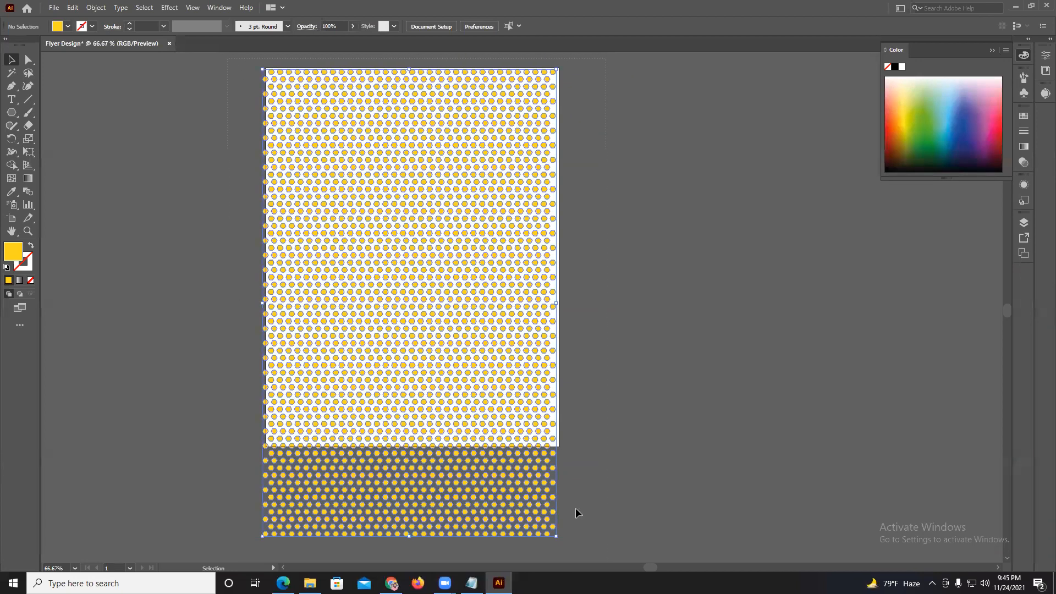
key(Delete)
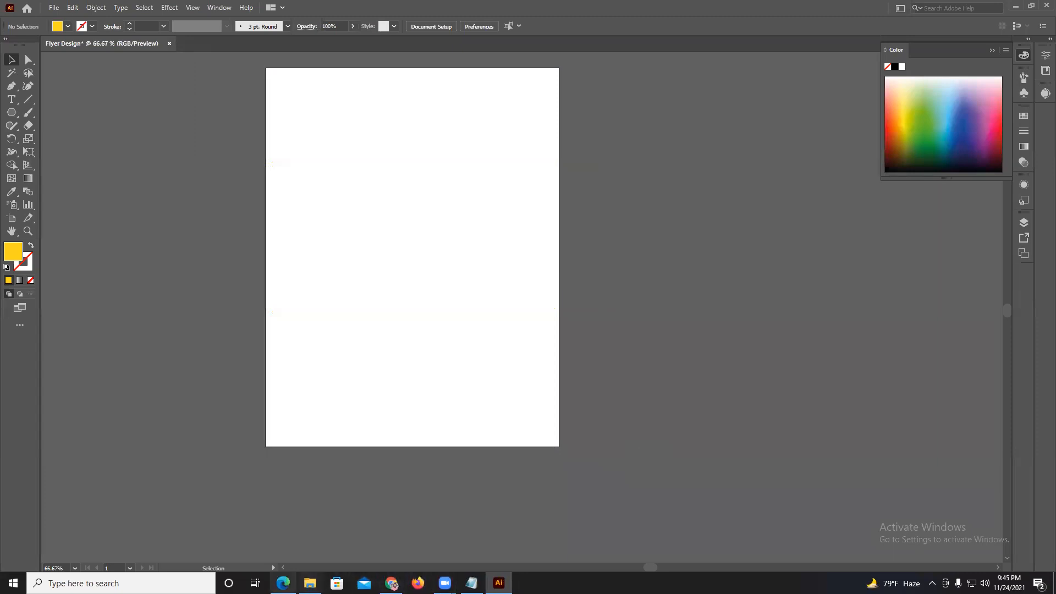
Check the list of lesson topics in digital-it-grapic.pdf in Edge and return to Illustrator.
click(283, 583)
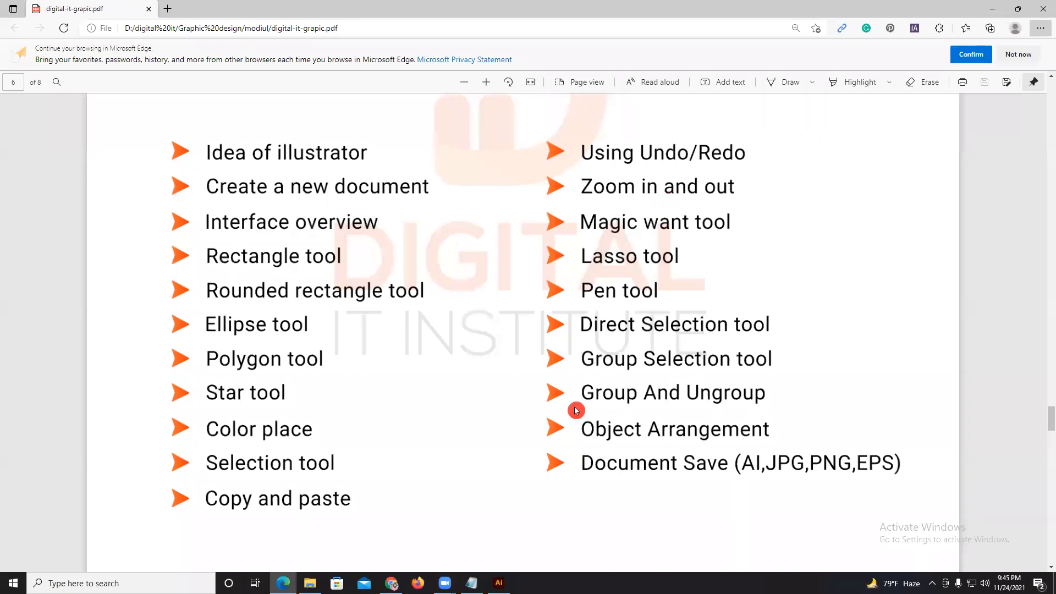
click(499, 583)
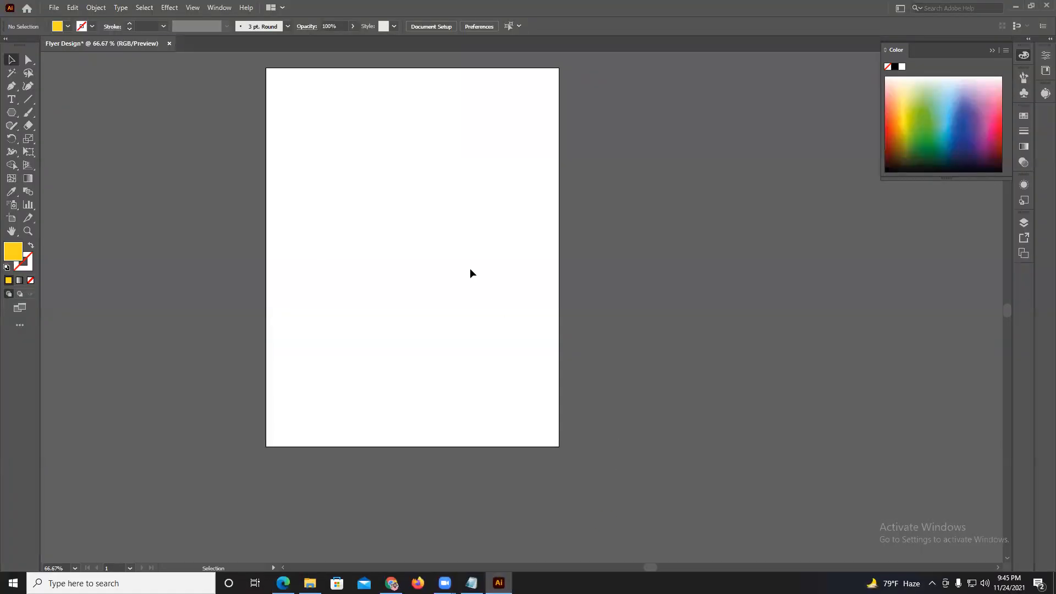
Zoom repeatedly in and out on the blank artboard to demonstrate magnification changes between 6.25% and 150%.
key(a)
key(ctrl+plus)
key(ctrl+plus)
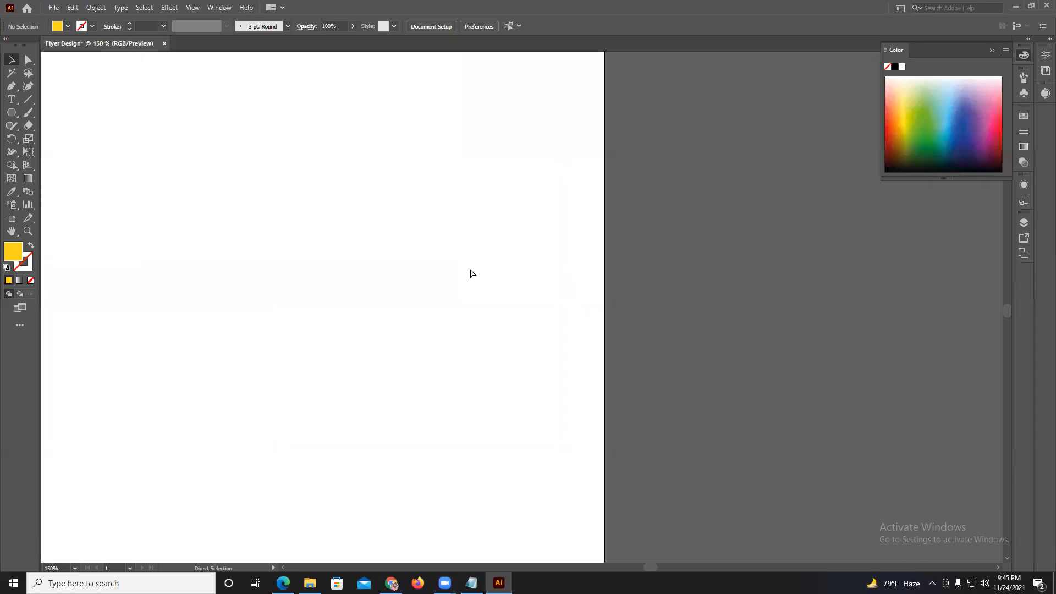
key(ctrl+plus)
key(ctrl+minus)
key(ctrl+minus)
key(ctrl+minus)
key(ctrl+minus)
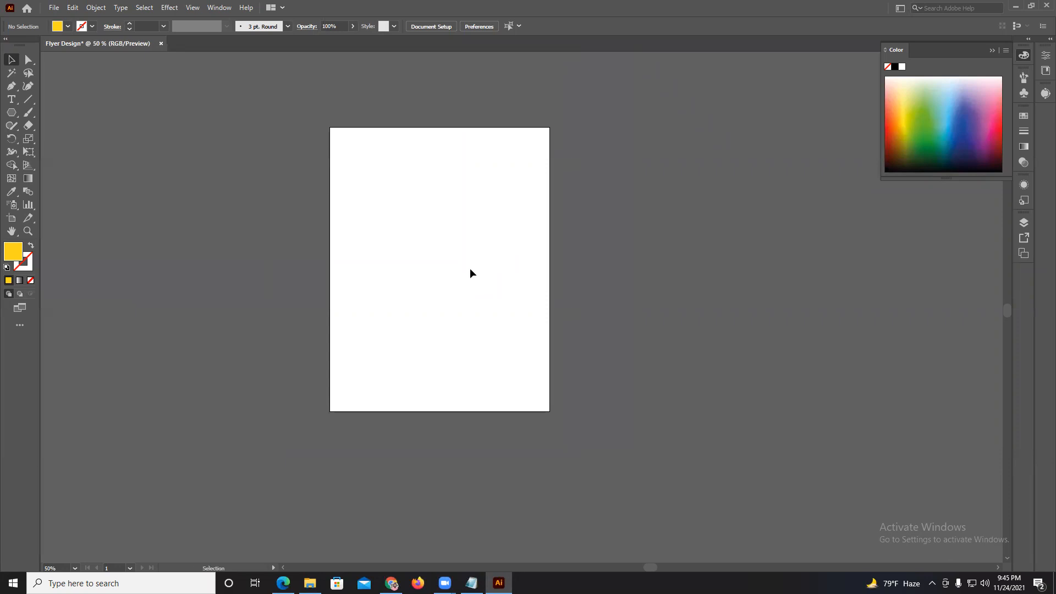
key(ctrl+plus)
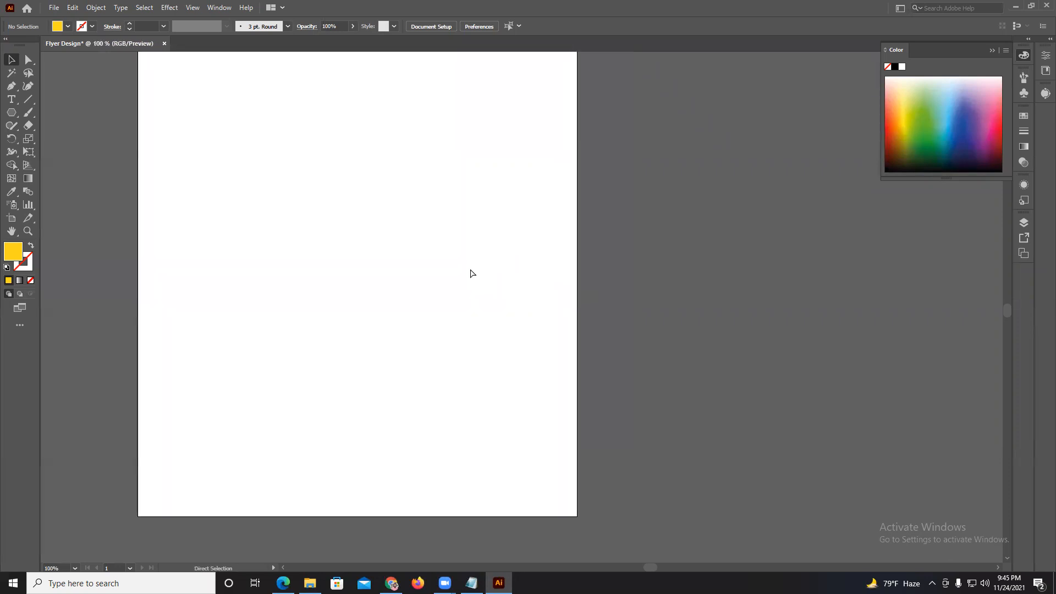
key(ctrl+minus)
key(ctrl+minus)
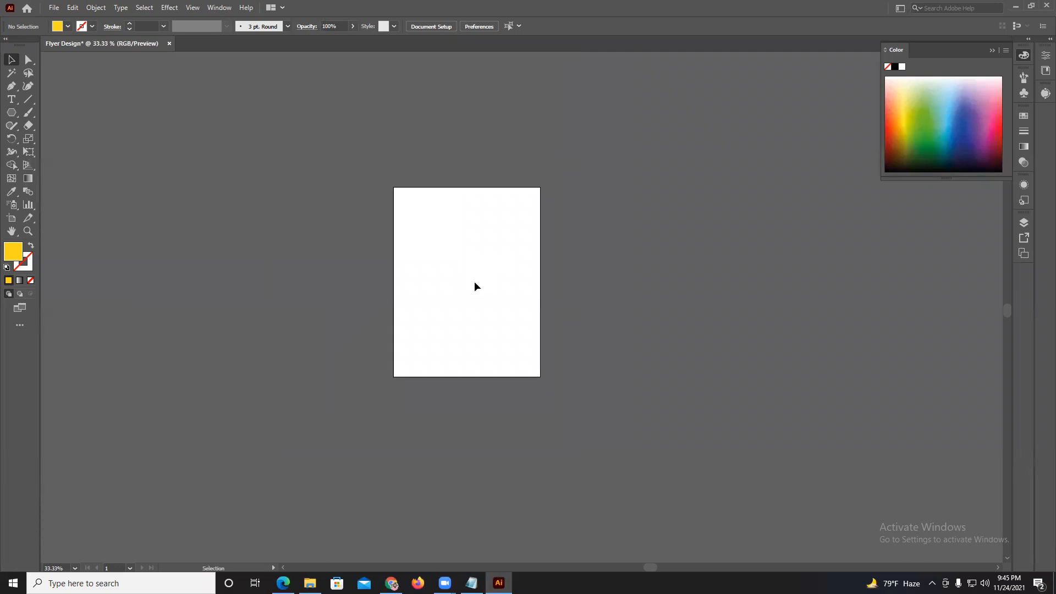
key(ctrl+plus)
key(ctrl+plus)
key(ctrl+plus)
key(ctrl+plus)
key(ctrl+plus)
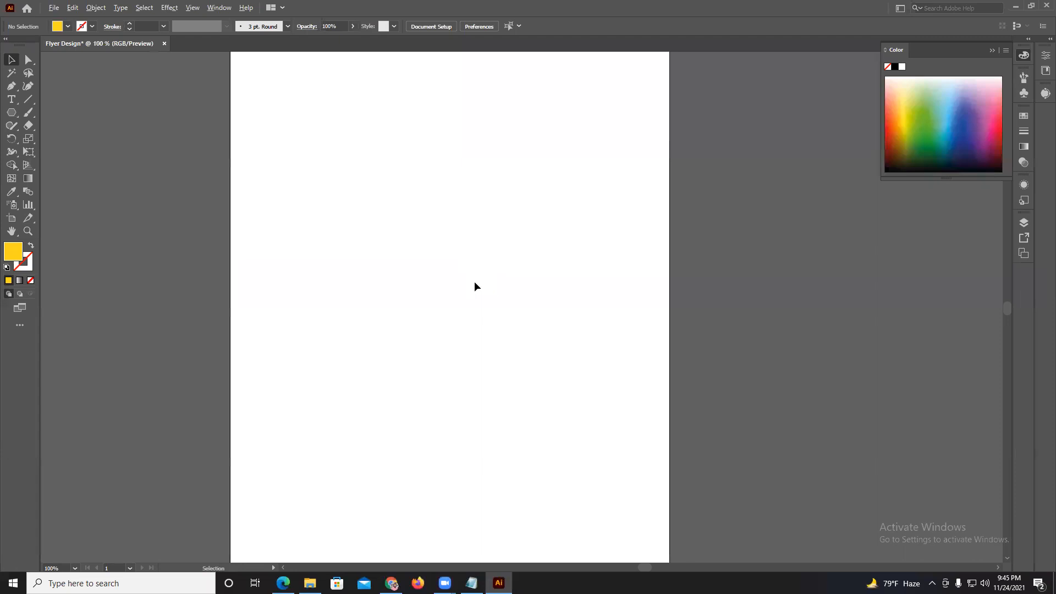
key(ctrl+plus)
key(ctrl+plus)
key(ctrl+minus)
key(ctrl+minus)
key(ctrl+minus)
key(ctrl+minus)
key(ctrl+minus)
key(ctrl+minus)
key(ctrl+minus)
key(ctrl+minus)
key(ctrl+minus)
key(ctrl+minus)
key(ctrl+minus)
key(ctrl+minus)
key(ctrl+minus)
key(ctrl+minus)
key(ctrl+minus)
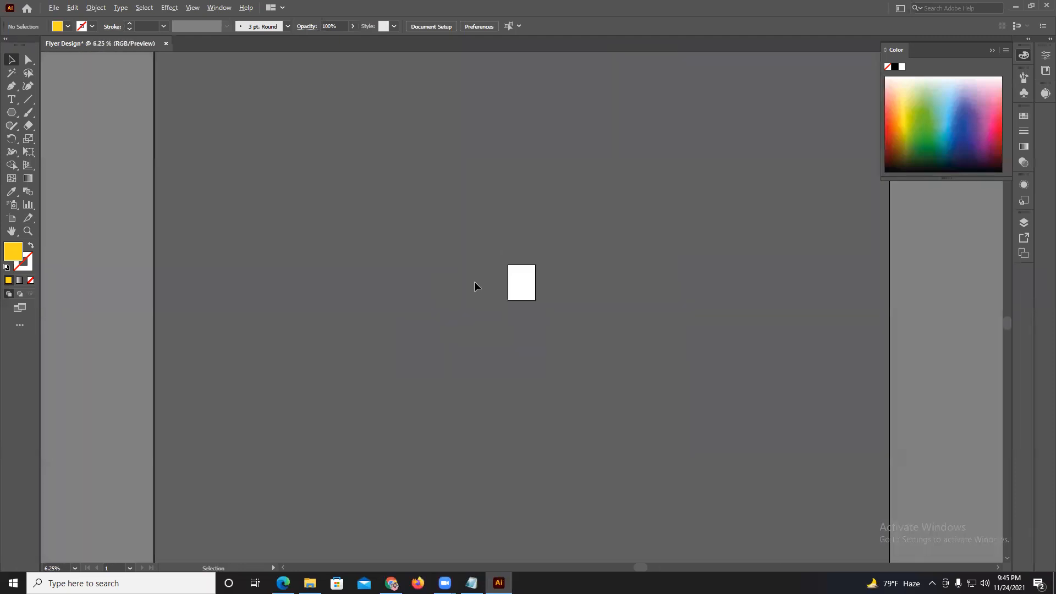
scroll(529, 305, up, 4)
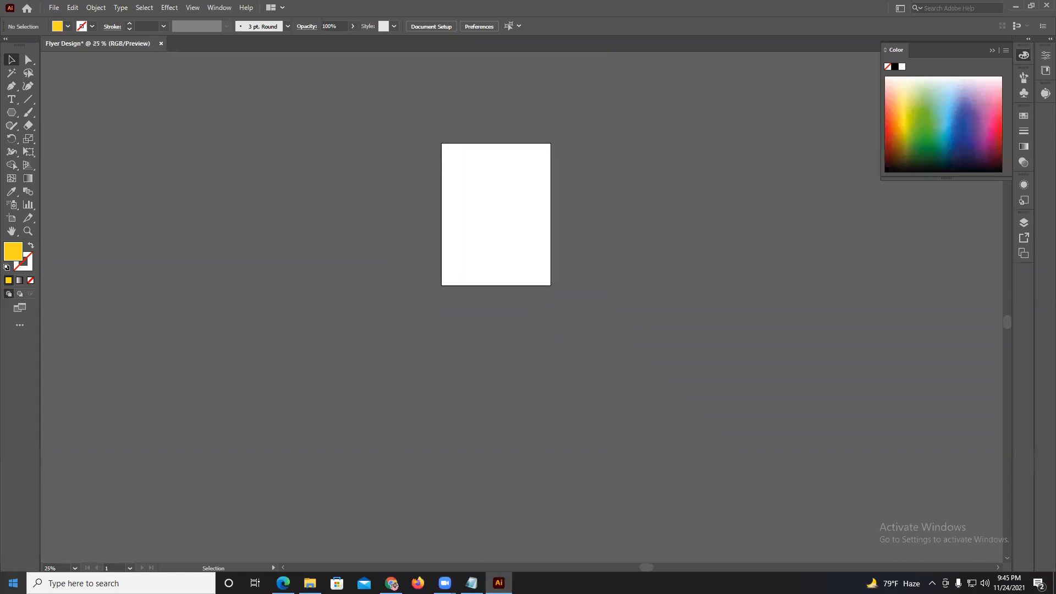
Set the document's zoom level to exactly 100%.
click(55, 568)
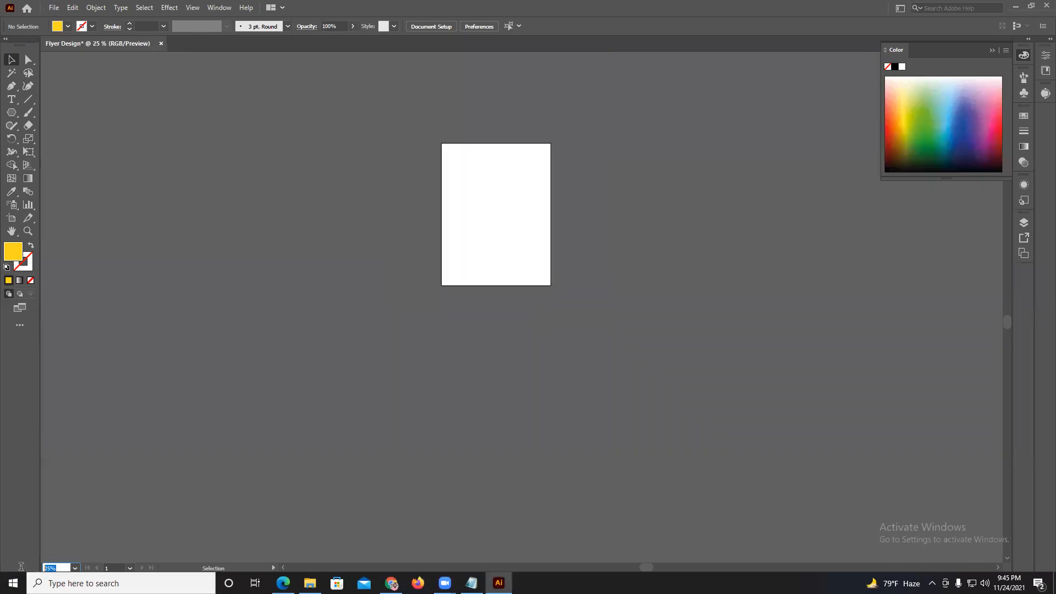
text(100)
key(Return)
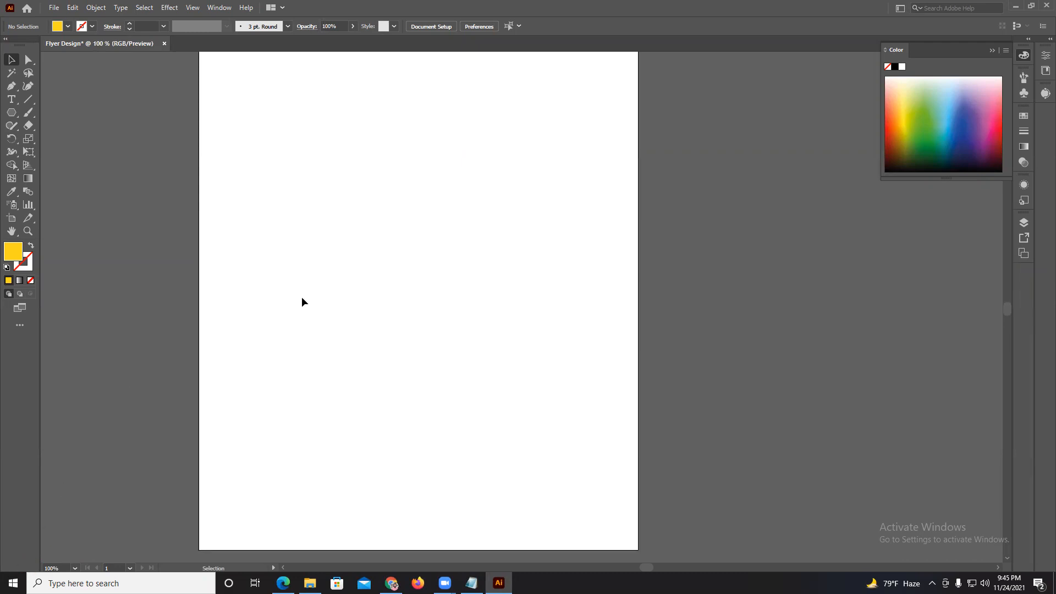
Use the Zoom tool to zoom the blank artboard out to about 34% and back in to about 78%.
scroll(302, 297, down, 1)
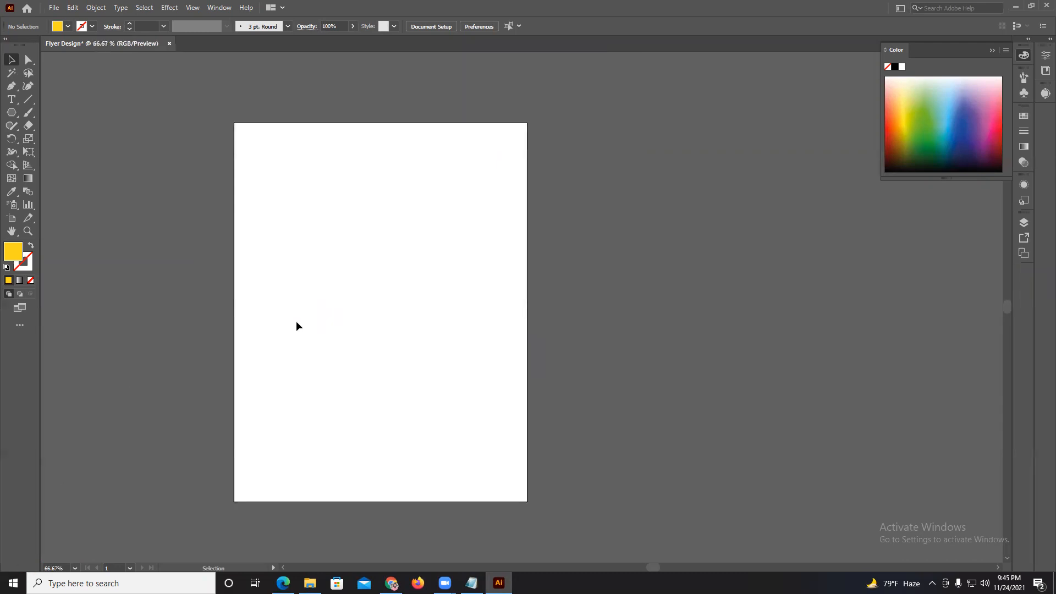
scroll(296, 326, left, 2)
click(28, 231)
drag(278, 337, 439, 461)
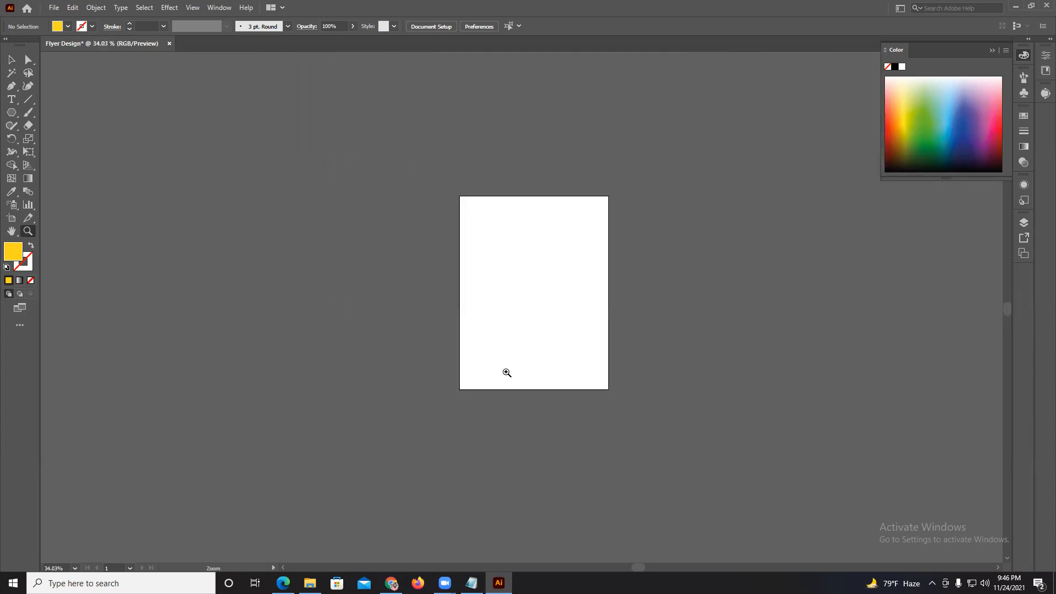
drag(524, 350, 623, 136)
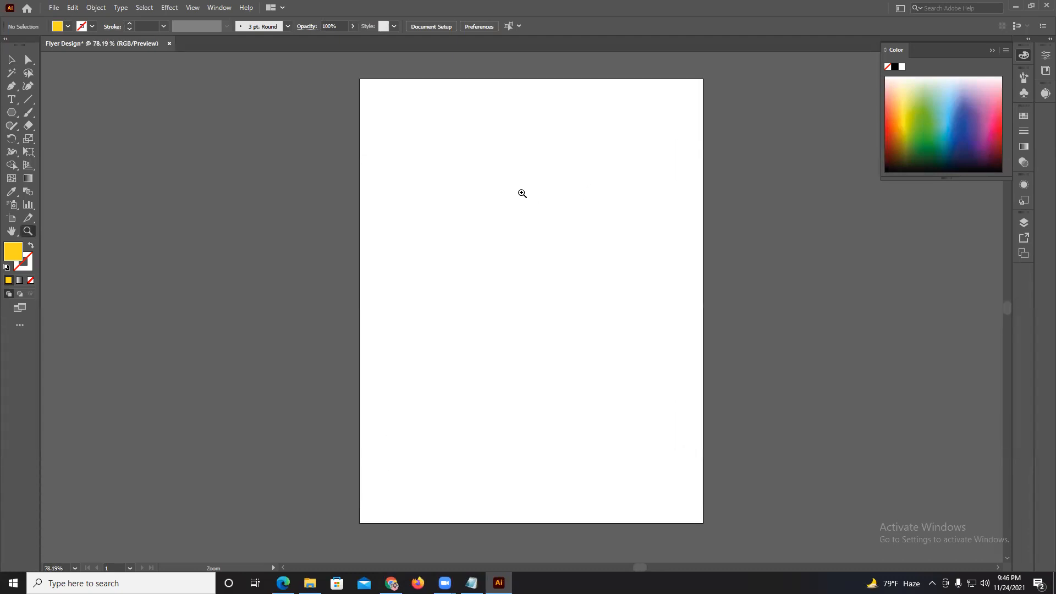
Draw a small yellow hexagon near the artboard's upper-left corner and a dark red one about 2.4 × 2.5 in near the upper middle.
click(18, 67)
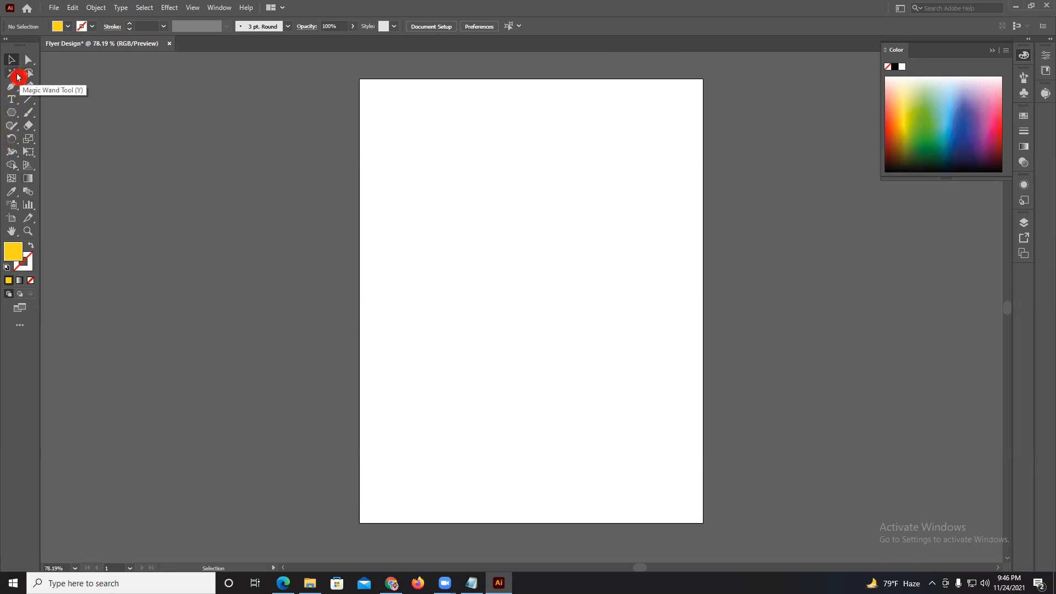
click(11, 113)
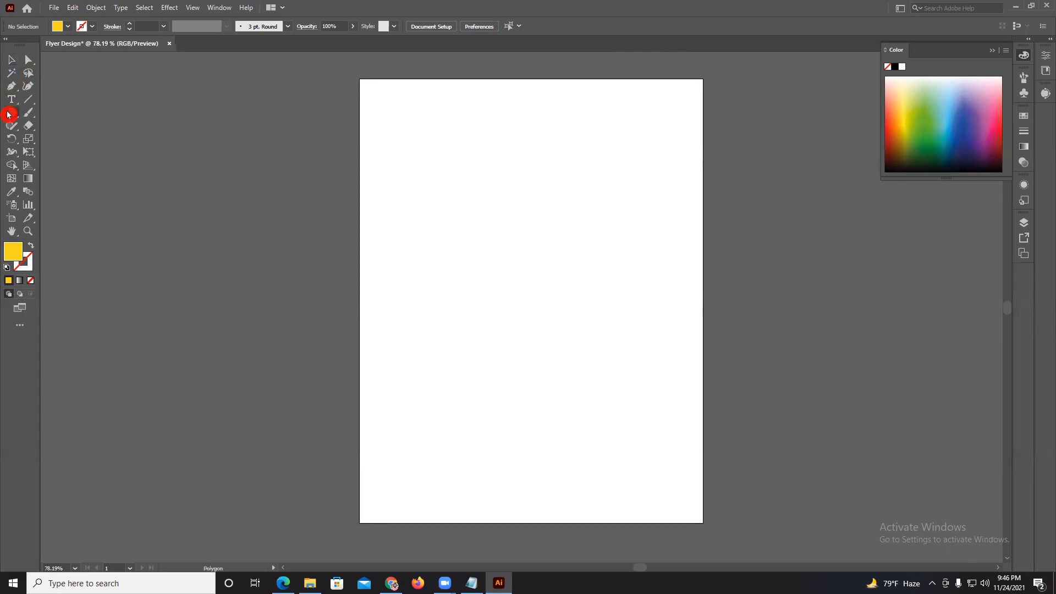
drag(385, 137, 406, 157)
drag(524, 170, 475, 189)
click(904, 129)
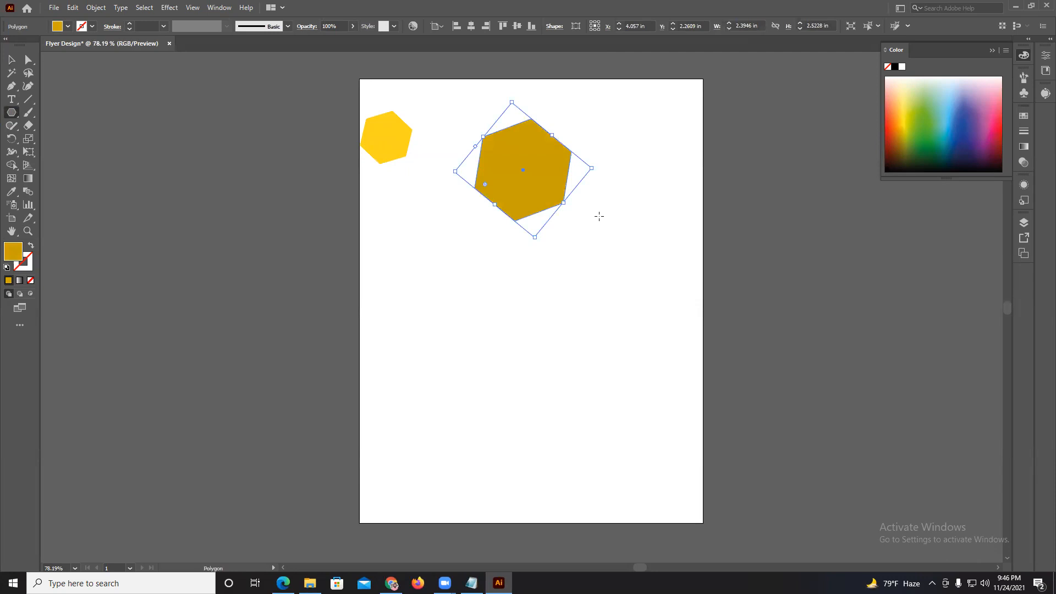
click(891, 146)
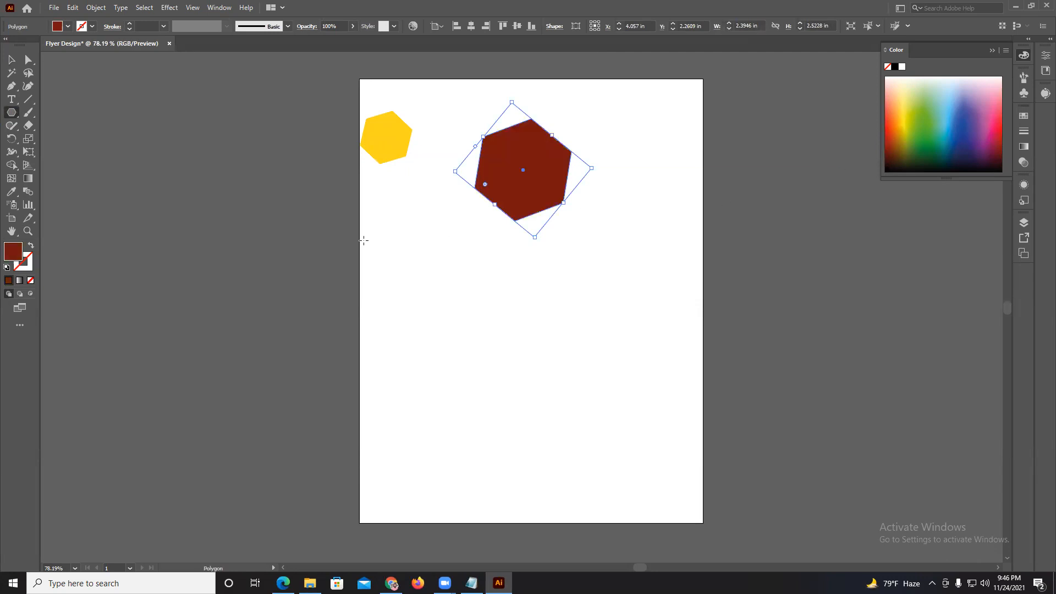
Draw a red hexagon about 2.75 × 3.05 in across the artboard's left edge and a yellow one about 1.9 × 2 in right of center.
drag(363, 241, 416, 275)
click(1000, 136)
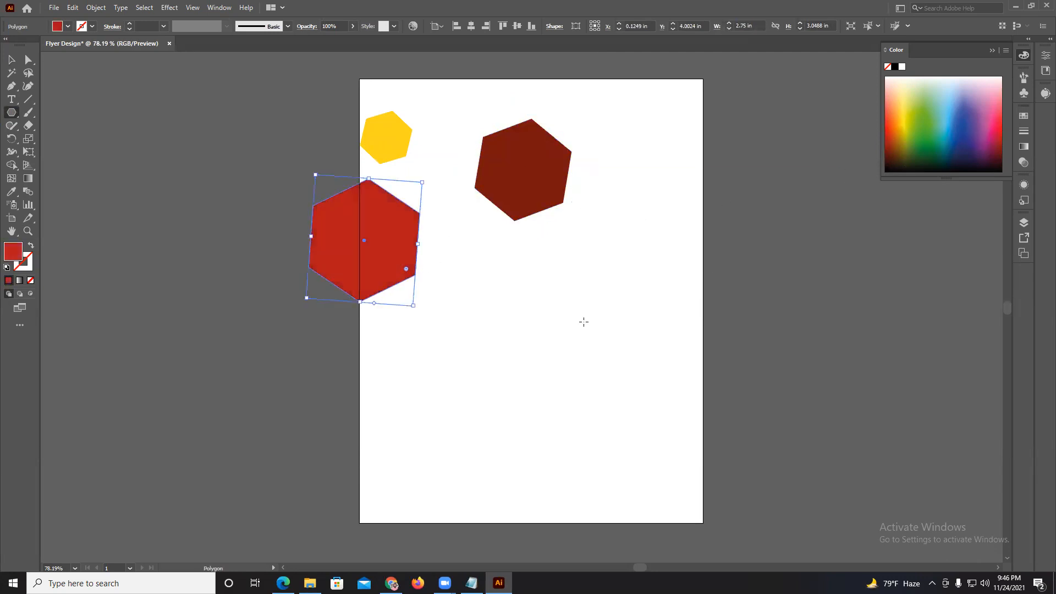
drag(575, 325, 610, 301)
click(893, 135)
click(885, 145)
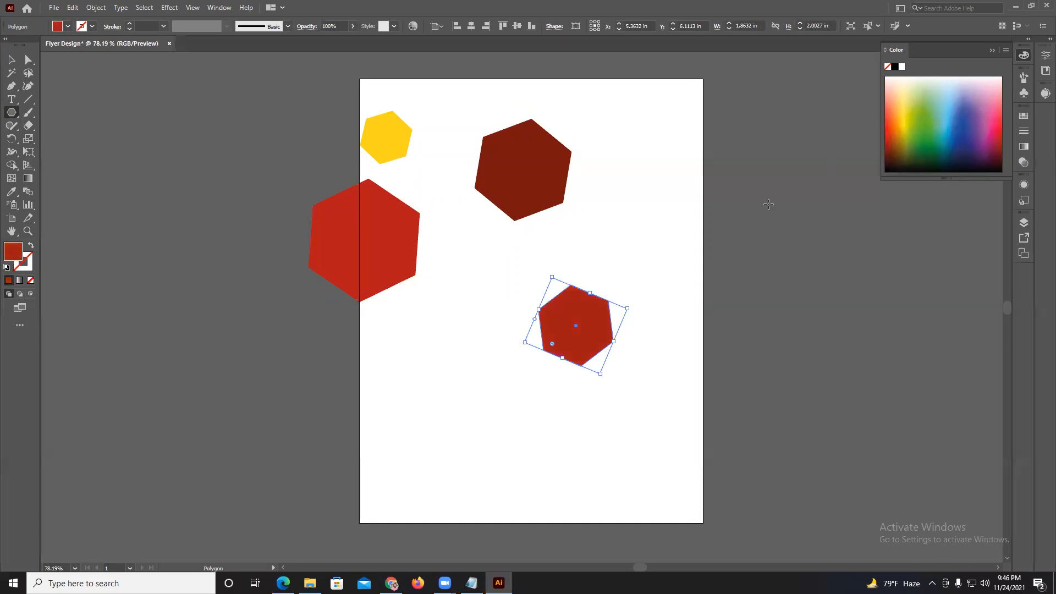
click(906, 121)
Draw a green hexagon about 3.6 × 3.3 in across the artboard's right edge and a large dark blue one overlapping the yellow hexagon.
drag(695, 203, 782, 160)
click(924, 110)
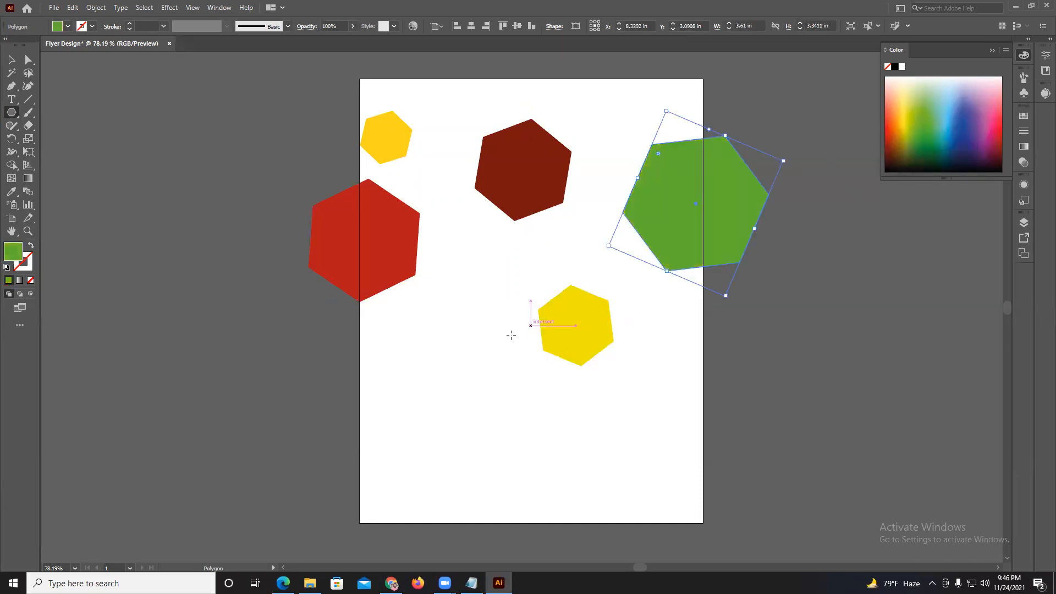
drag(488, 346, 566, 371)
click(964, 141)
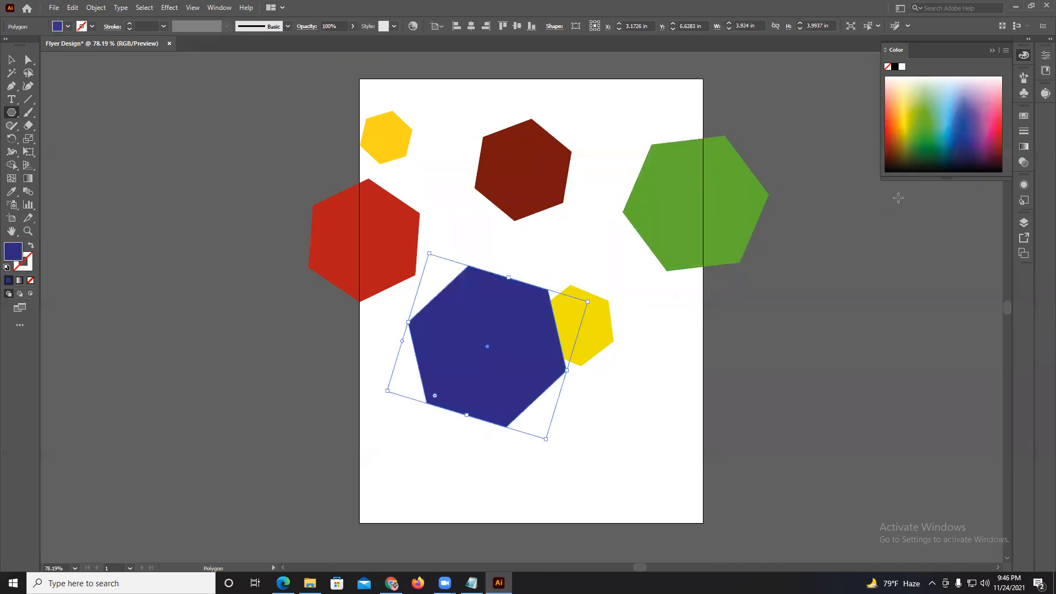
Draw five more dark blue hexagons of varying sizes around the lower artboard and on the canvas to both sides of it.
drag(651, 423, 693, 440)
drag(781, 358, 826, 397)
drag(364, 440, 312, 455)
drag(226, 413, 168, 419)
drag(132, 295, 73, 249)
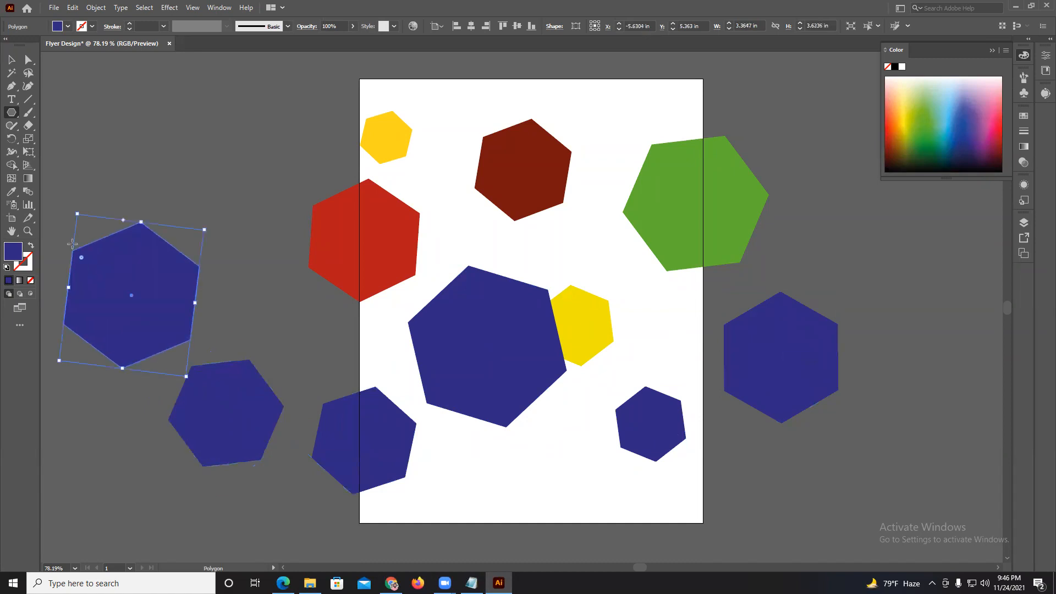
Select all the hexagons and delete them to clear the artboard.
scroll(482, 203, up, 1)
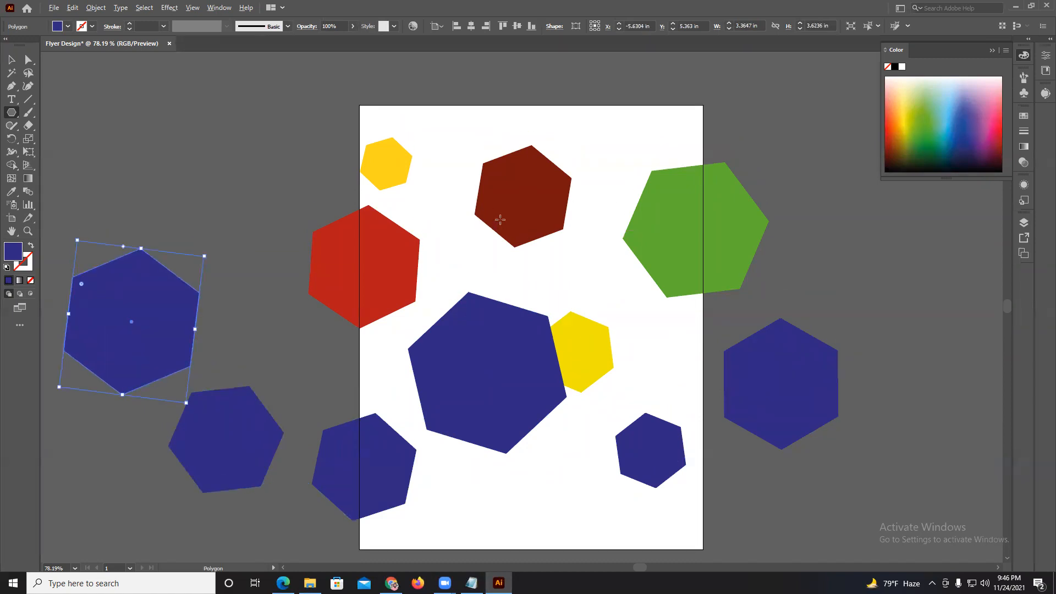
alt+scroll(499, 220, down, 2)
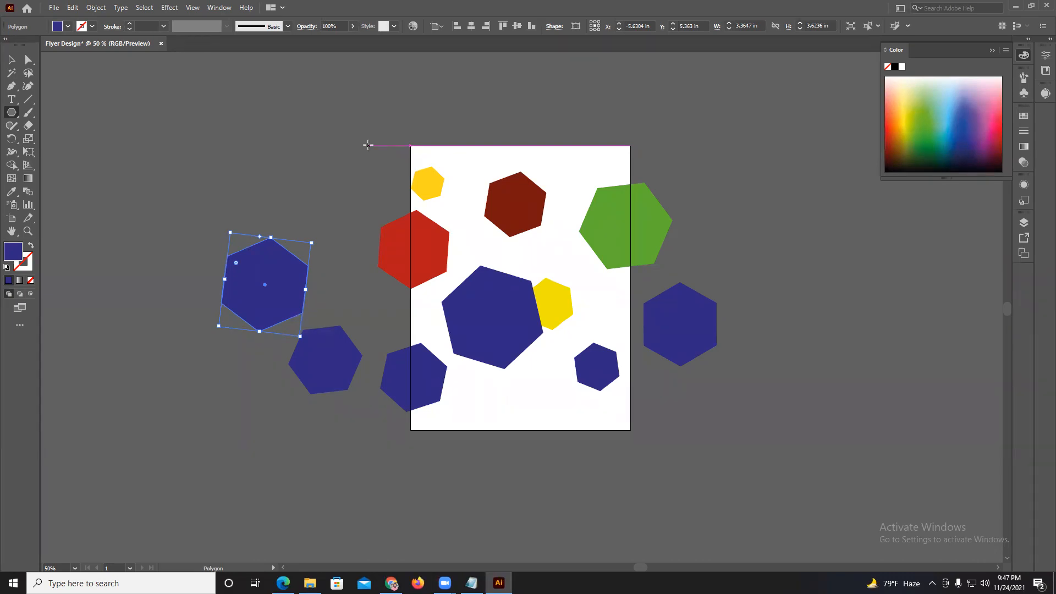
key(ctrl+a)
key(Delete)
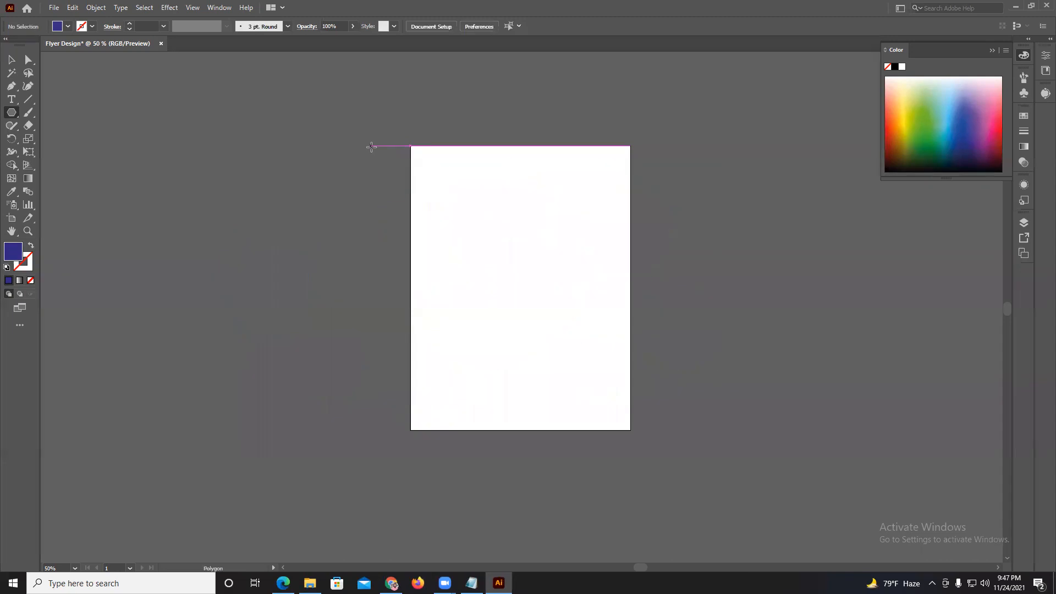
Draw four dark blue rectangles of different sizes across the upper part of the artboard with the Rectangle tool.
scroll(275, 182, up, 1)
scroll(627, 176, up, 2)
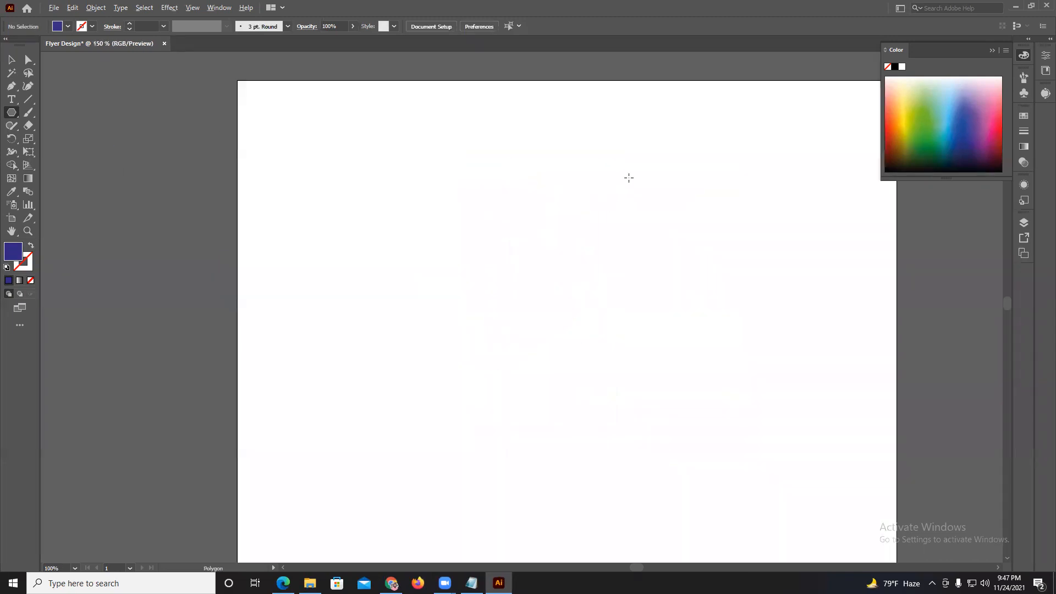
drag(12, 122, 52, 111)
drag(282, 152, 500, 212)
drag(602, 191, 866, 301)
Draw five rectangles of varying sizes below the dark blue ones, filled with green.
drag(288, 250, 376, 281)
drag(955, 143, 918, 142)
drag(476, 259, 521, 278)
drag(618, 282, 661, 319)
drag(507, 341, 573, 367)
drag(394, 361, 477, 400)
Draw a tall rectangle about 0.8 × 1.3 in below the green ones, fill it red, and scatter five more red rectangles across the artboard.
drag(365, 473, 304, 373)
key(space)
drag(467, 405, 402, 314)
click(999, 140)
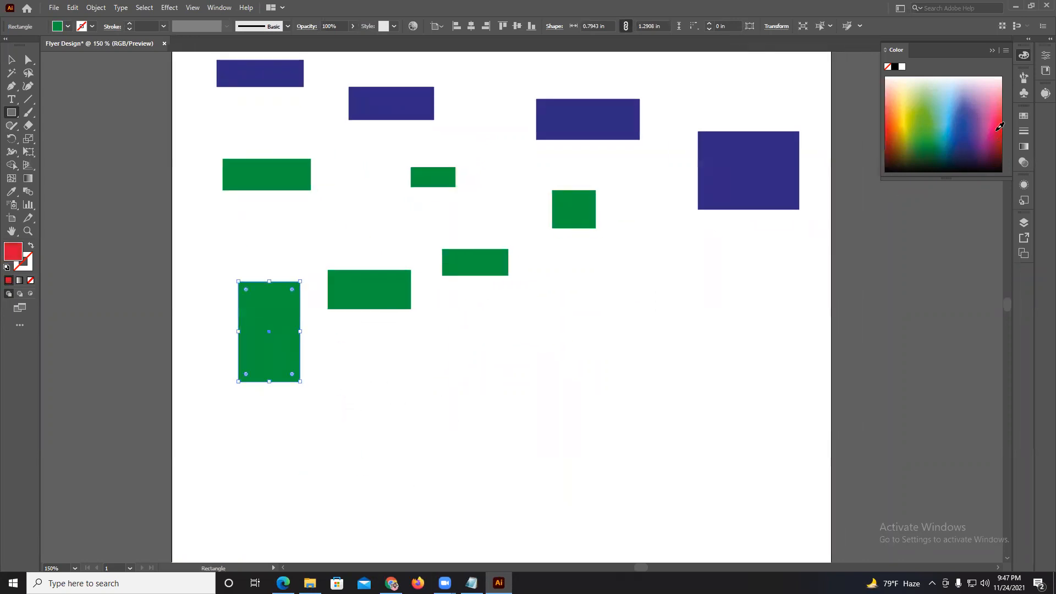
drag(692, 322, 608, 375)
drag(509, 386, 424, 433)
drag(285, 465, 380, 508)
scroll(484, 495, down, 3)
drag(676, 391, 581, 438)
drag(786, 359, 733, 445)
Draw four light blue rectangles, one below the red ones, one near the right edge, and two narrow ones between the green and red ones.
drag(539, 478, 471, 519)
click(928, 124)
click(887, 142)
drag(954, 137, 953, 107)
drag(813, 214, 751, 170)
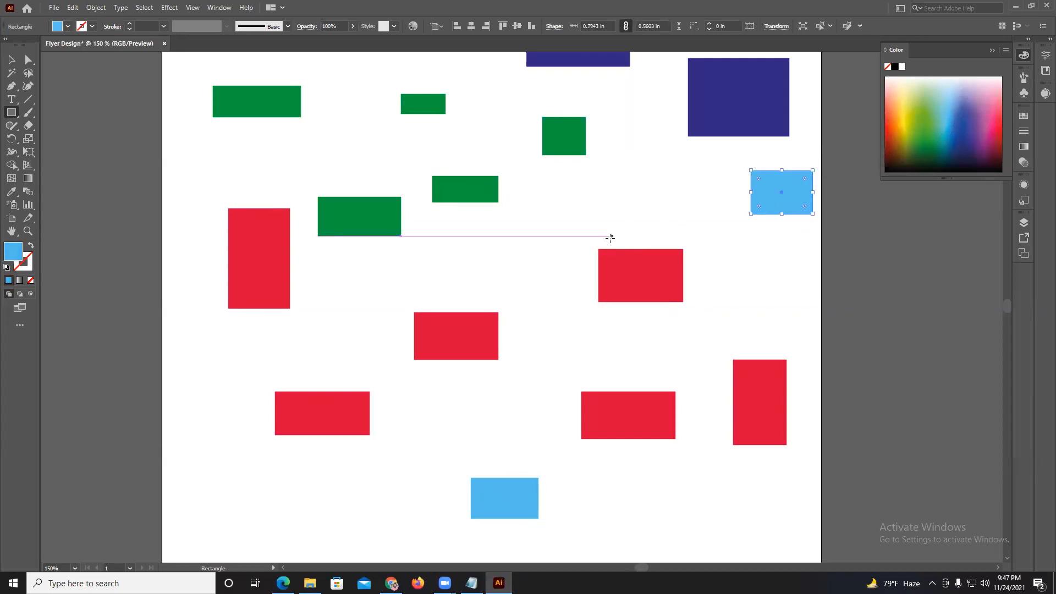
drag(602, 239, 505, 217)
drag(471, 279, 336, 255)
Select the second dark blue rectangle and the leftmost green rectangle one at a time with the Selection tool.
scroll(336, 254, down, 1)
key(v)
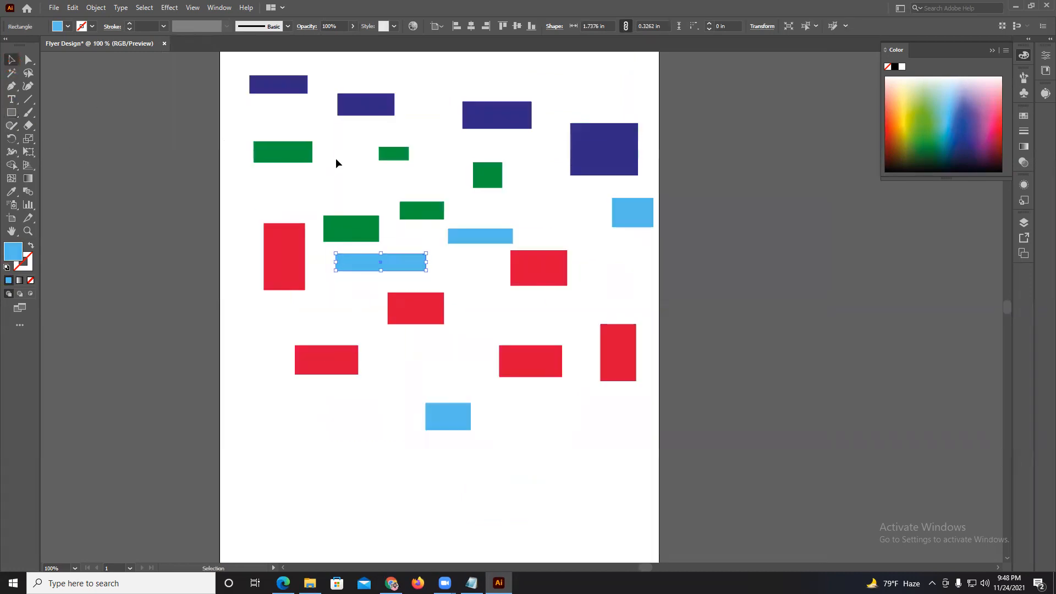
click(369, 104)
click(282, 146)
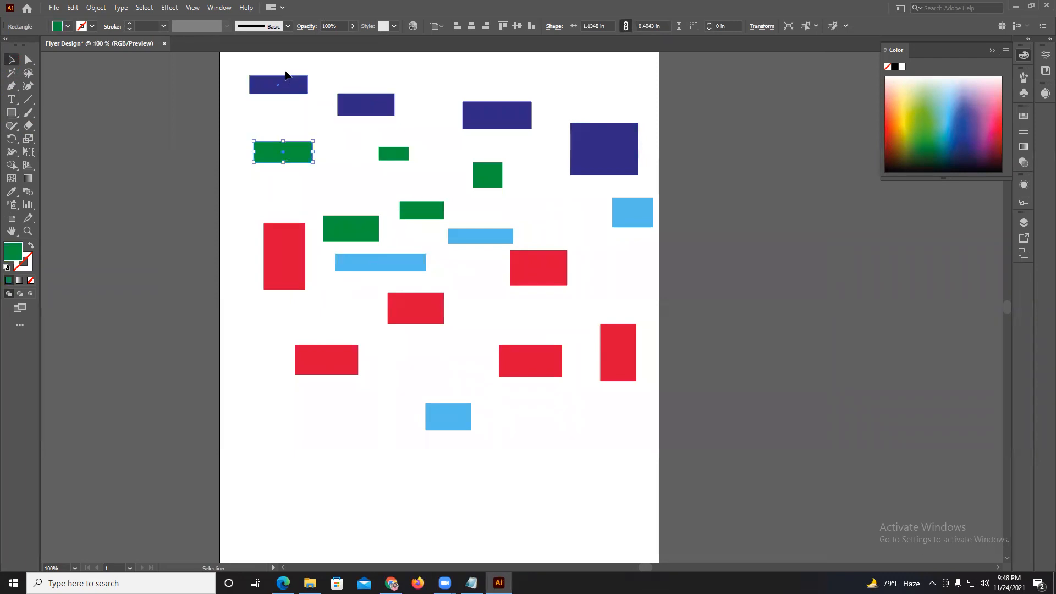
Select dark blue, light blue and green rectangles across the artboard individually with the Selection tool.
click(286, 80)
click(498, 118)
click(591, 144)
click(625, 212)
click(490, 184)
click(399, 159)
Marquee-select all the rectangles, release them, marquee-select the upper dark blue and green ones, and clear the selection.
drag(209, 72, 699, 456)
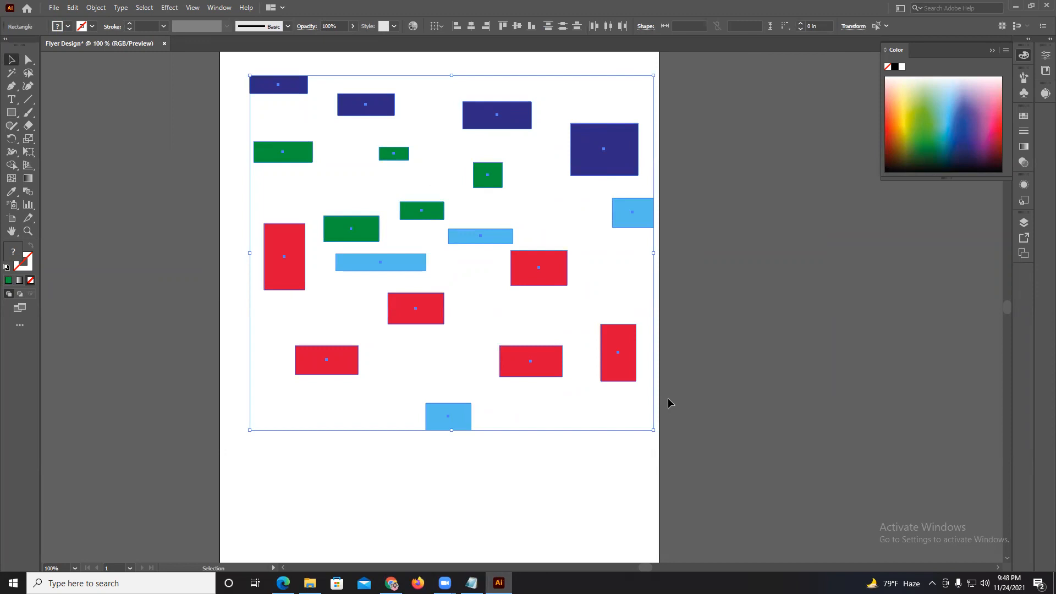
click(690, 409)
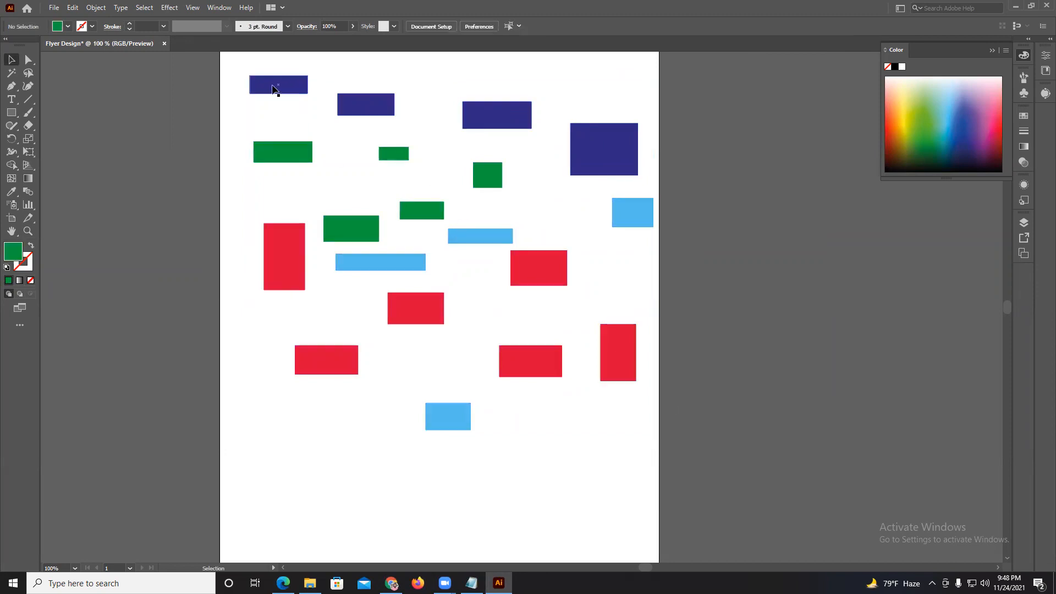
drag(320, 78, 640, 163)
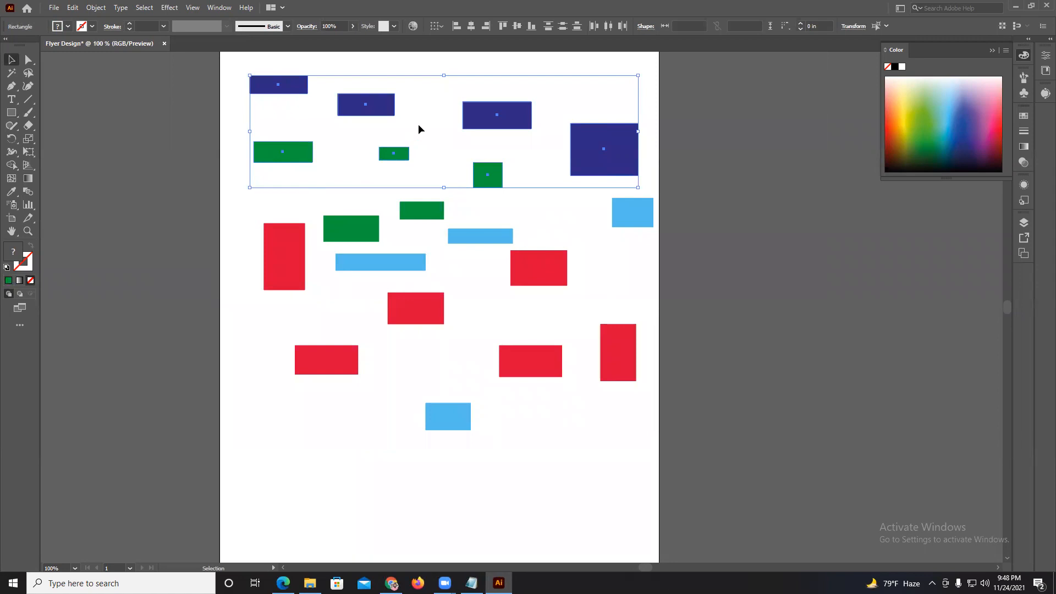
click(361, 126)
scroll(400, 138, up, 1)
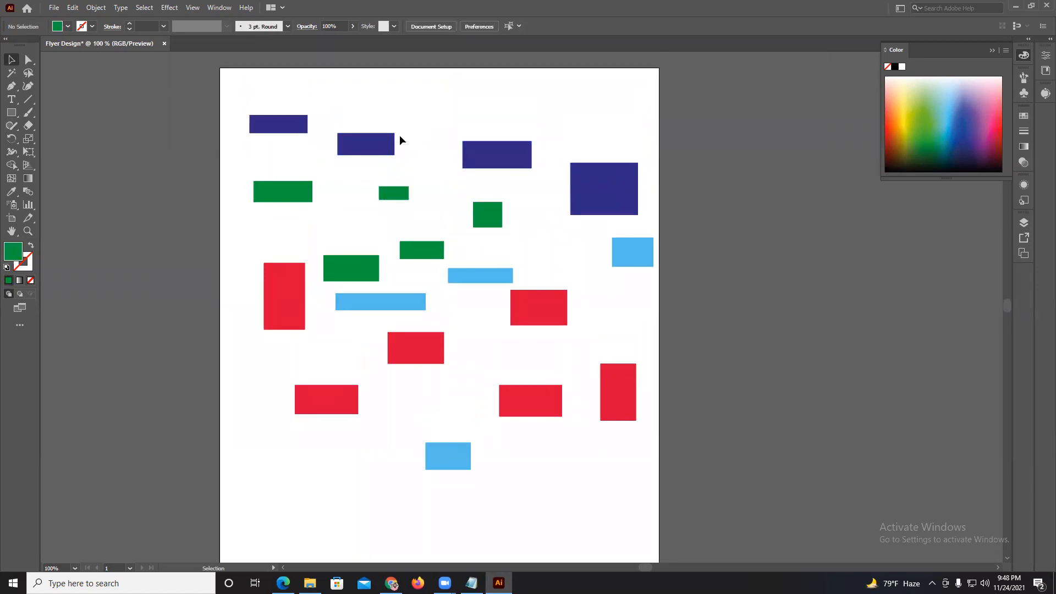
Select the four dark blue rectangles with the Lasso tool and change their fill to yellow.
click(29, 73)
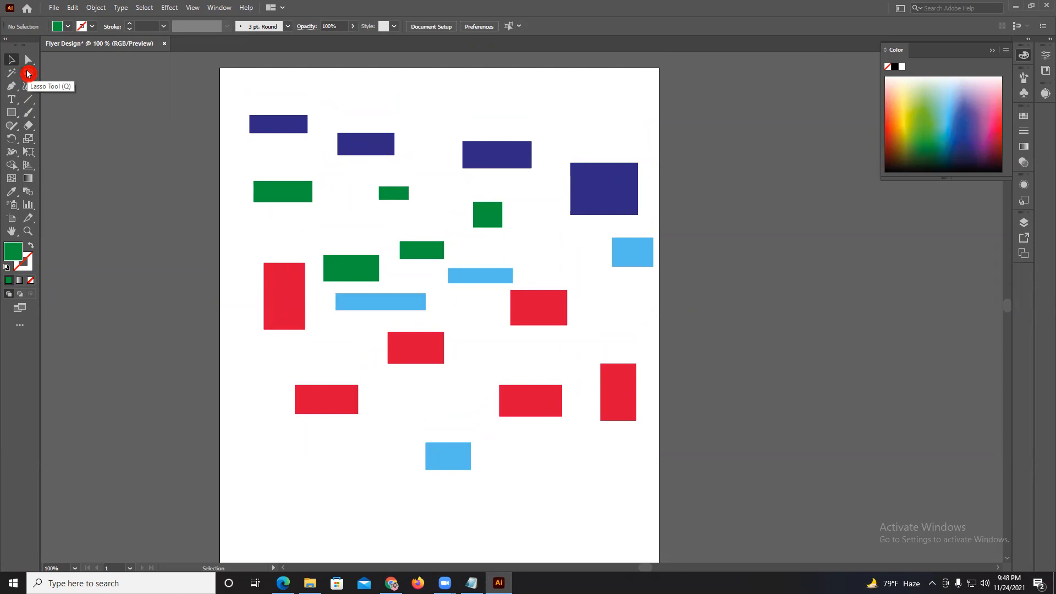
click(28, 73)
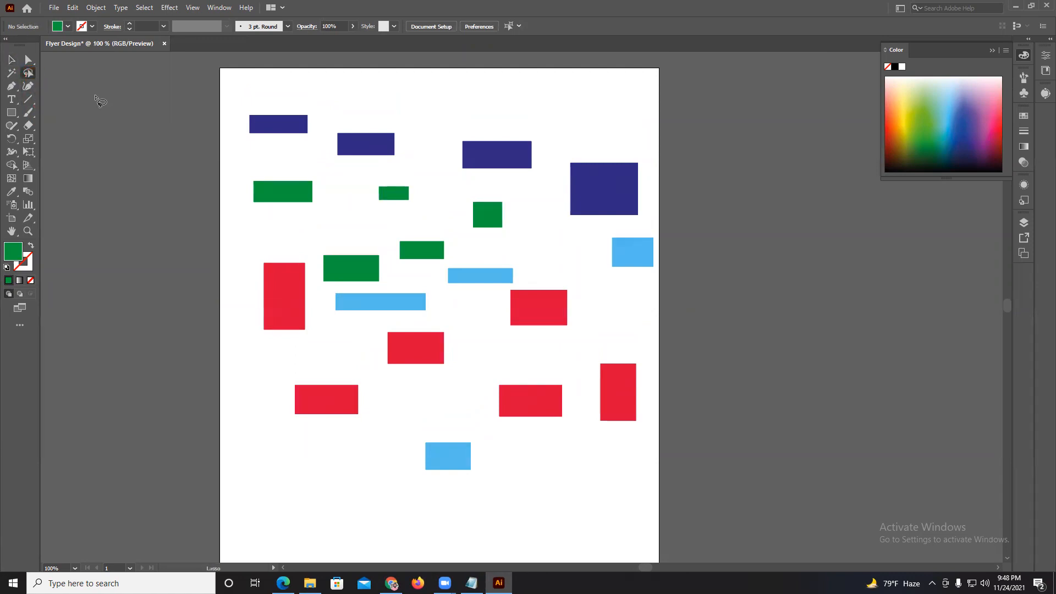
mouse_move(231, 99)
mouse_down()
mouse_move(332, 140)
mouse_move(610, 187)
mouse_up()
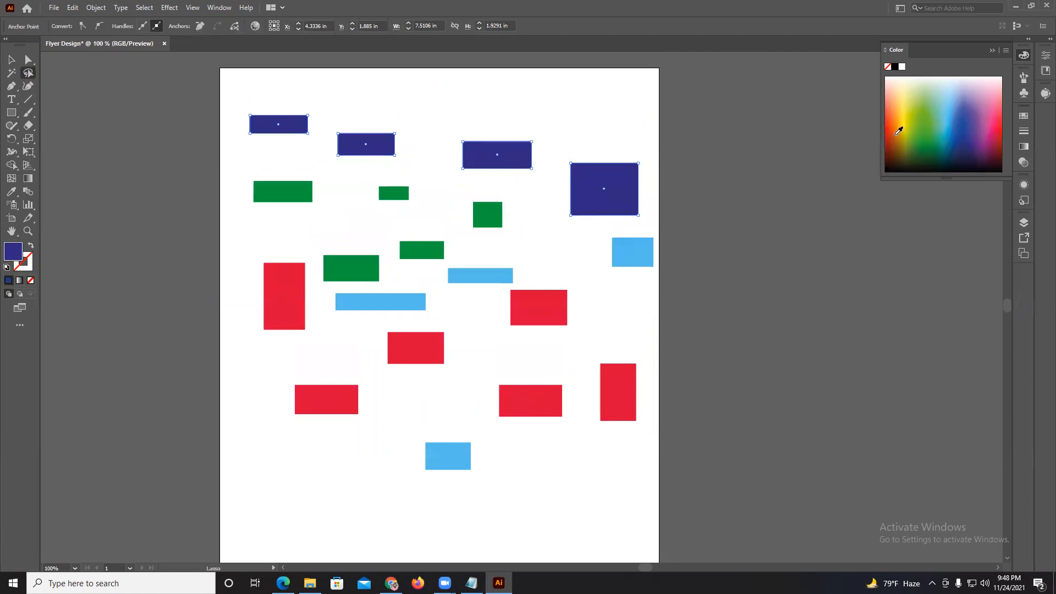
drag(924, 134, 906, 121)
Select all red rectangles with the Magic Wand, place a copy of them beside the artboard to its right, and deselect.
click(12, 76)
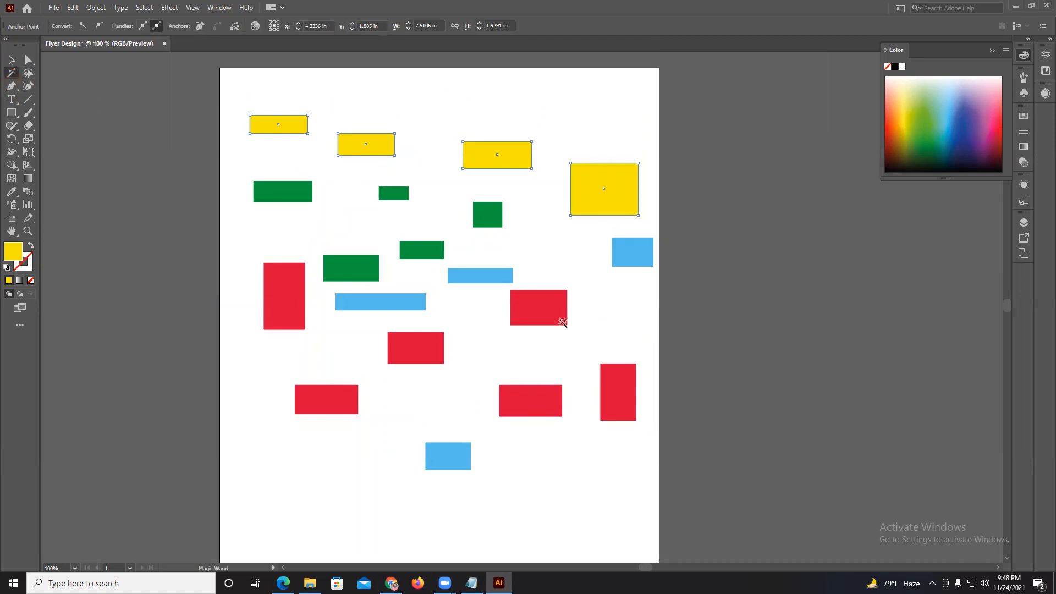
click(539, 308)
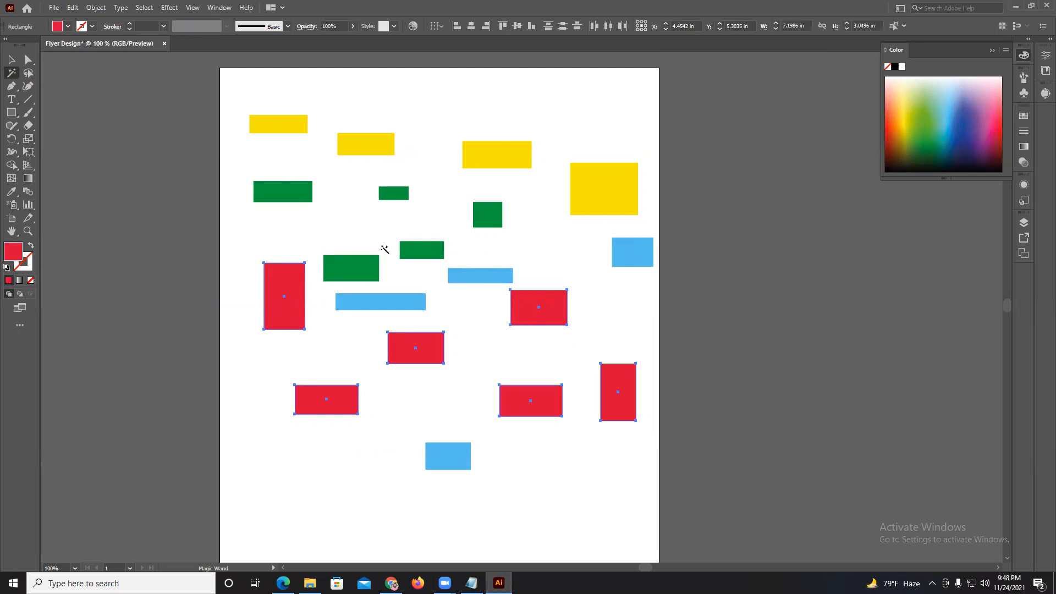
scroll(384, 249, down, 3)
scroll(543, 249, right, 3)
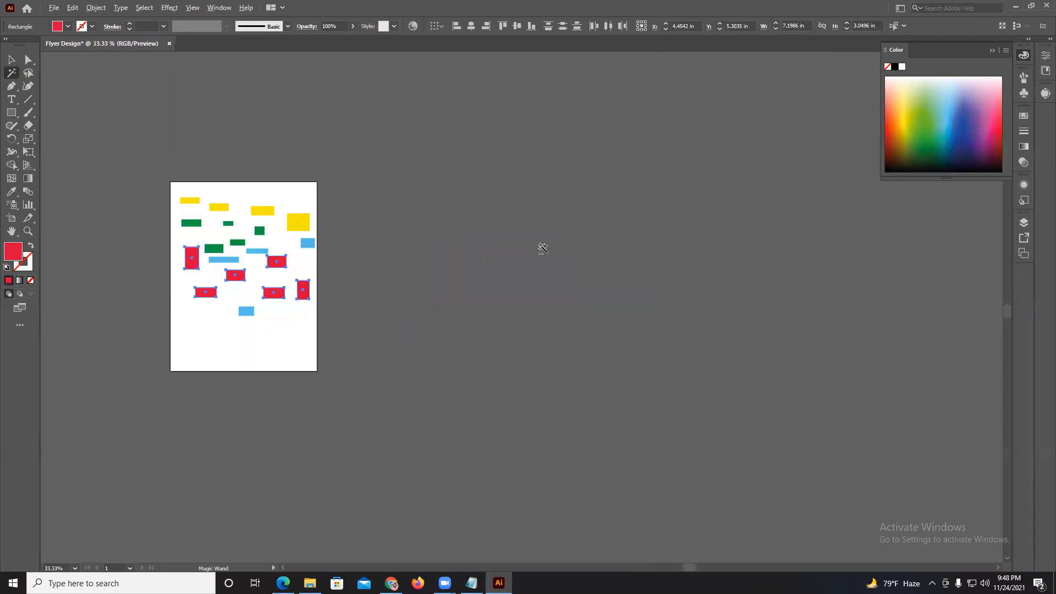
click(11, 60)
drag(278, 265, 521, 307)
click(438, 272)
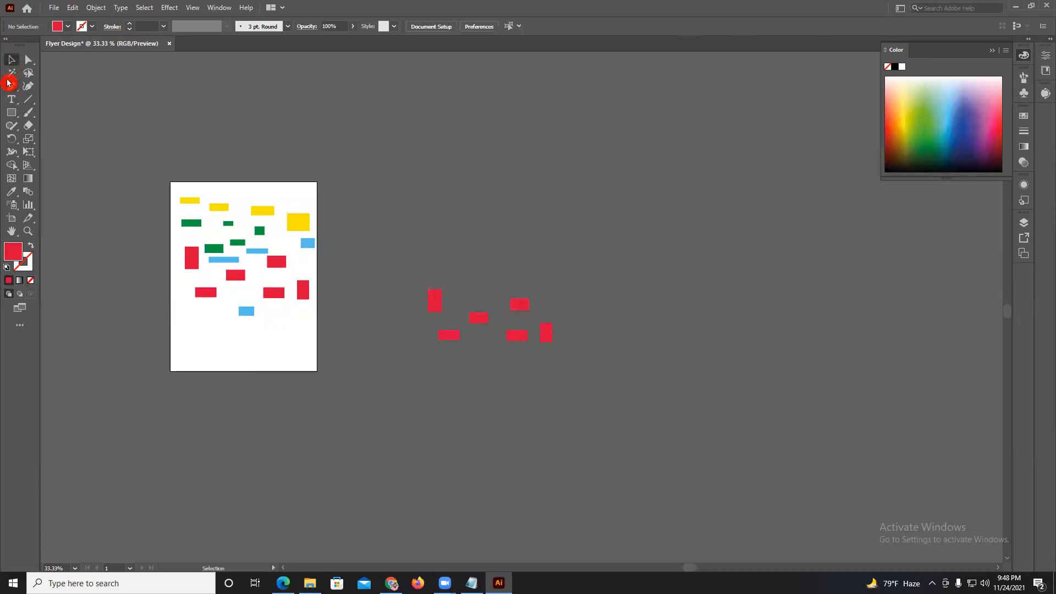
Select every red rectangle on and off the artboard with the Magic Wand, change their fill to dark blue, and deselect.
click(12, 72)
click(237, 275)
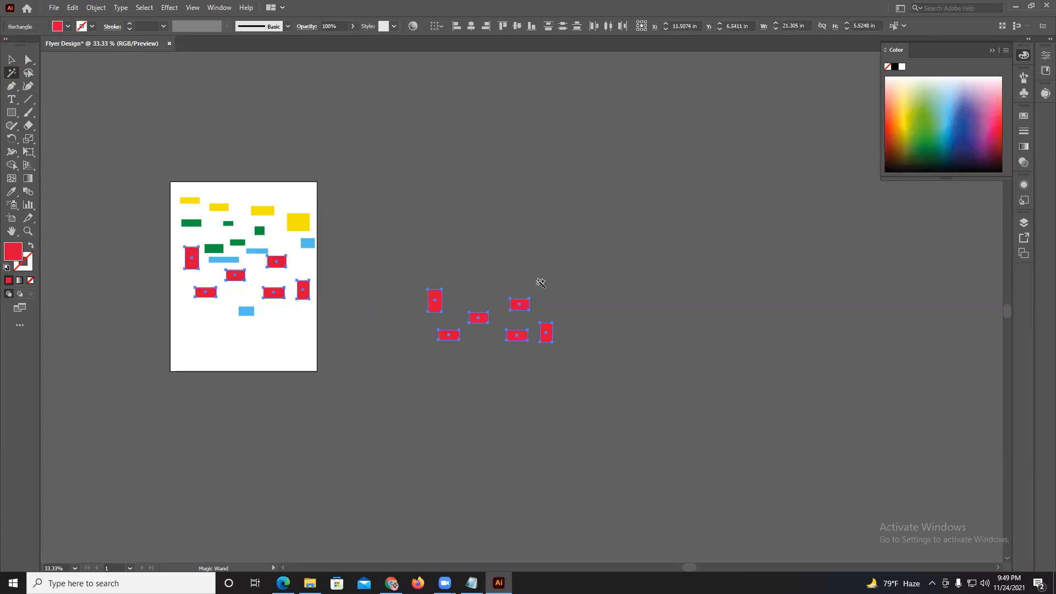
click(963, 138)
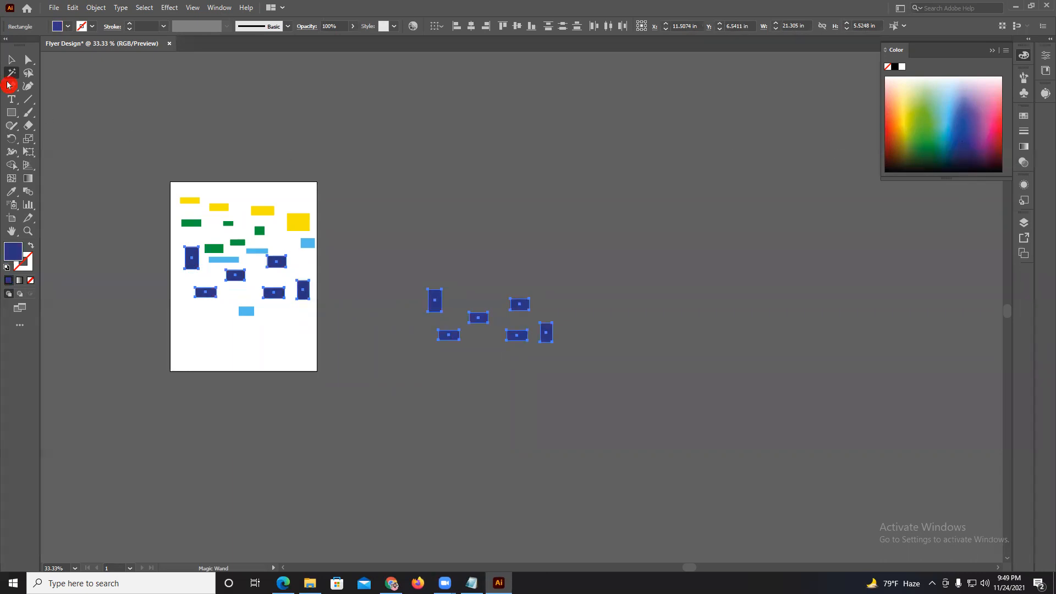
click(11, 59)
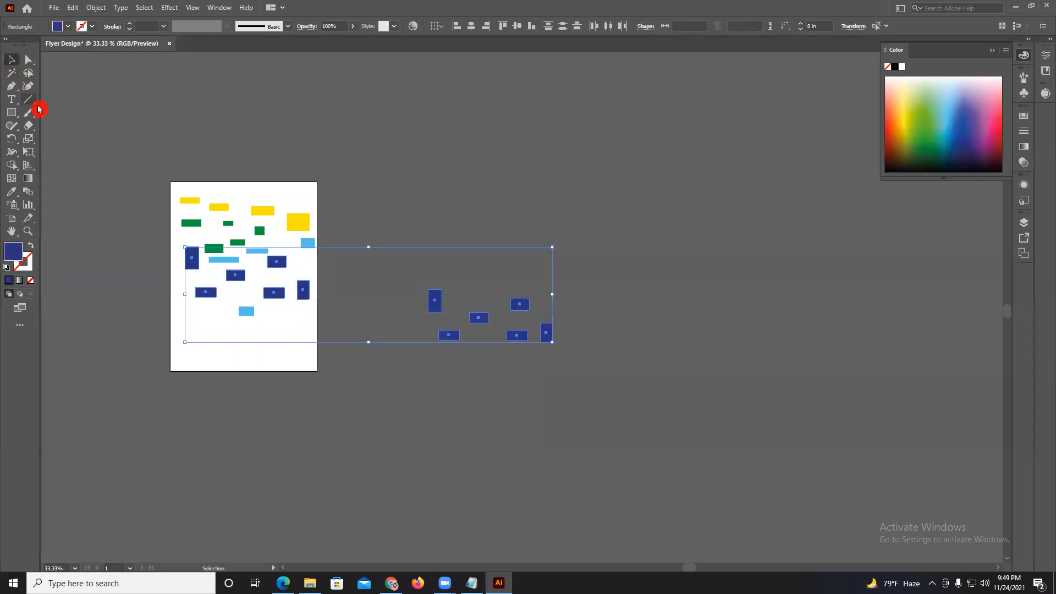
drag(97, 131, 209, 131)
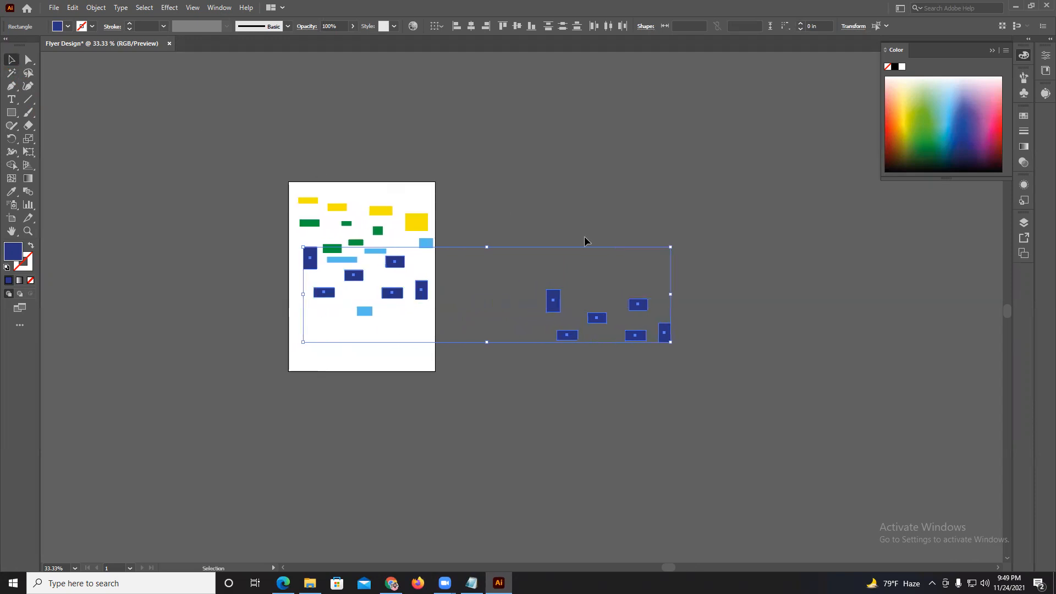
click(388, 193)
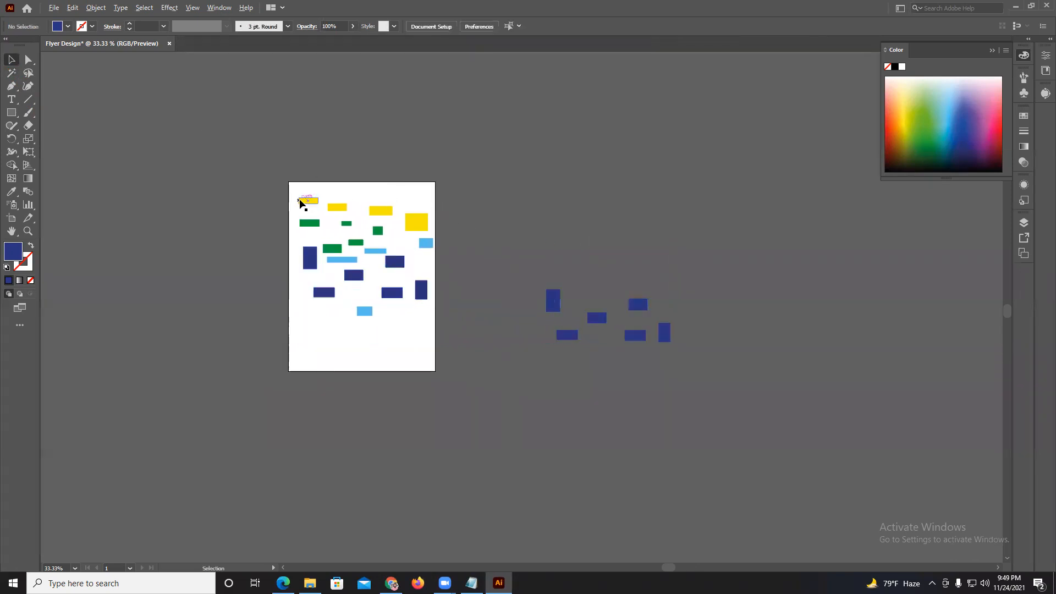
Multi-select ten yellow, green, light blue and dark blue rectangles on and off the artboard, fill them red, and deselect.
scroll(302, 202, up, 2)
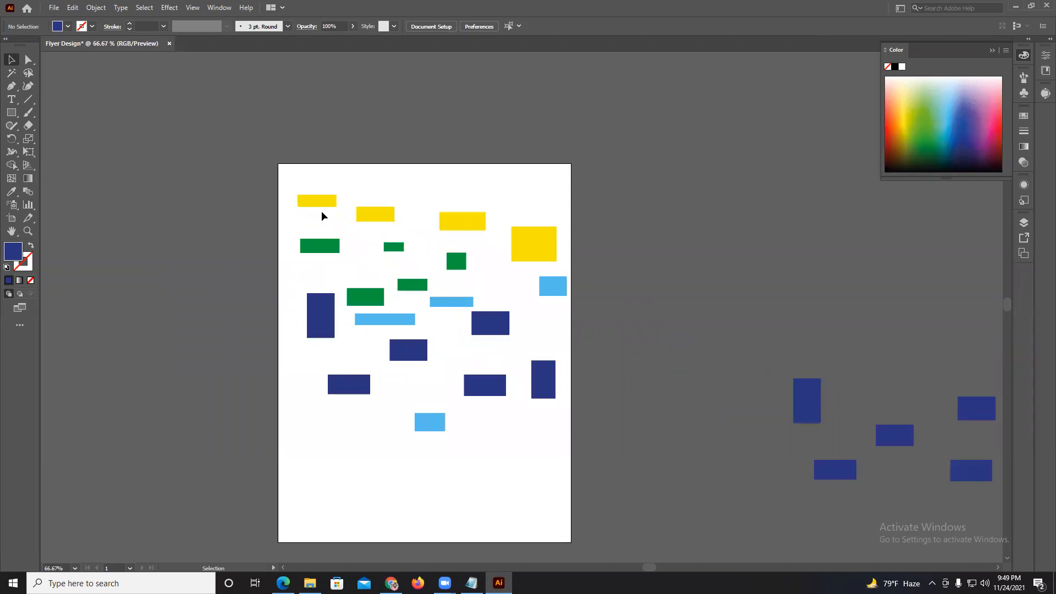
click(323, 203)
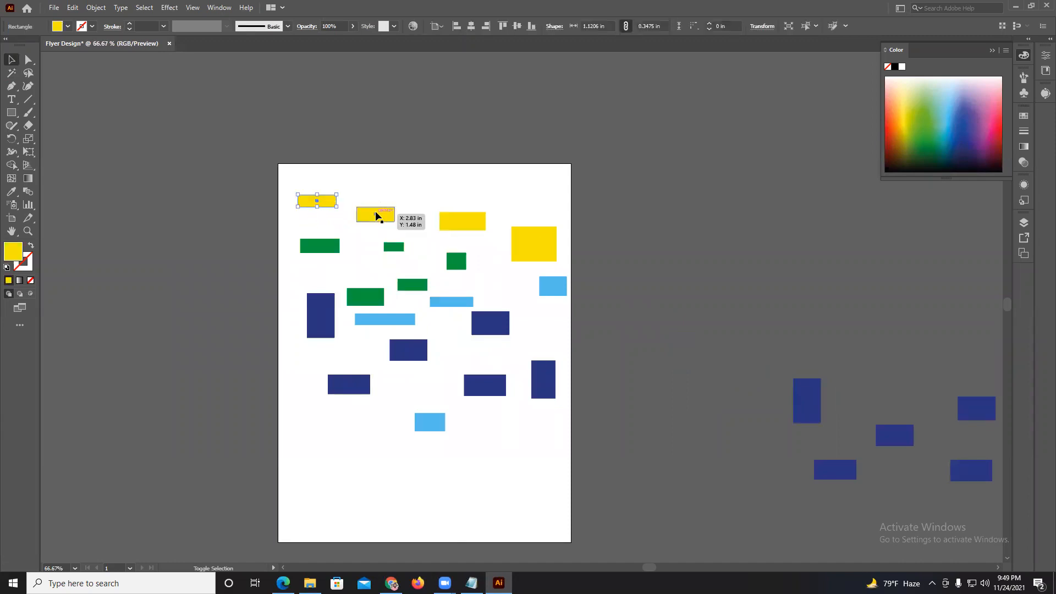
shift+click(376, 215)
shift+click(457, 261)
shift+click(490, 322)
shift+click(531, 373)
shift+click(495, 391)
shift+click(410, 356)
shift+click(381, 321)
shift+click(815, 419)
shift+click(839, 469)
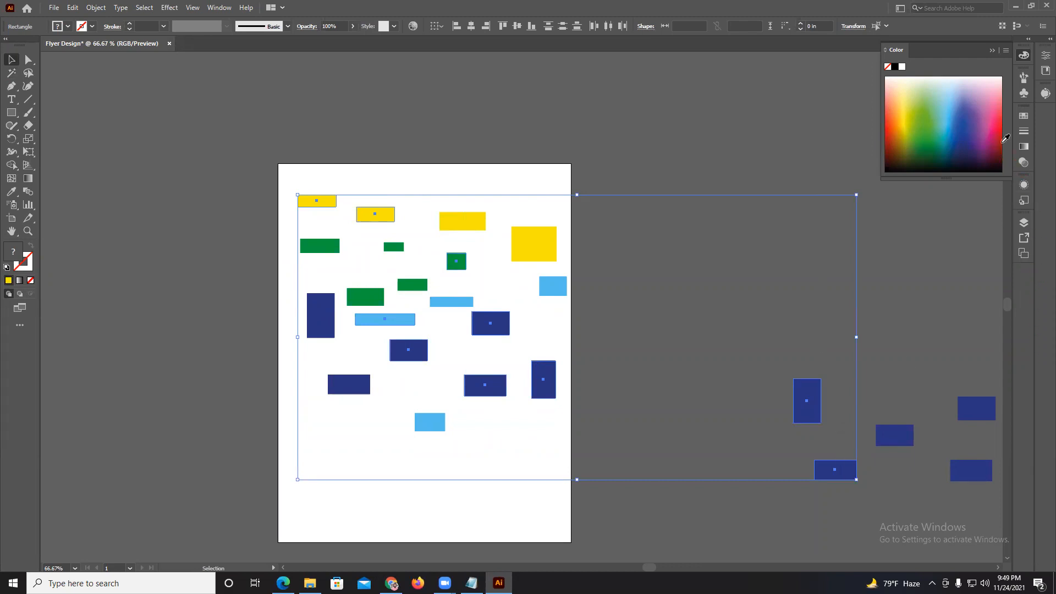
click(1002, 134)
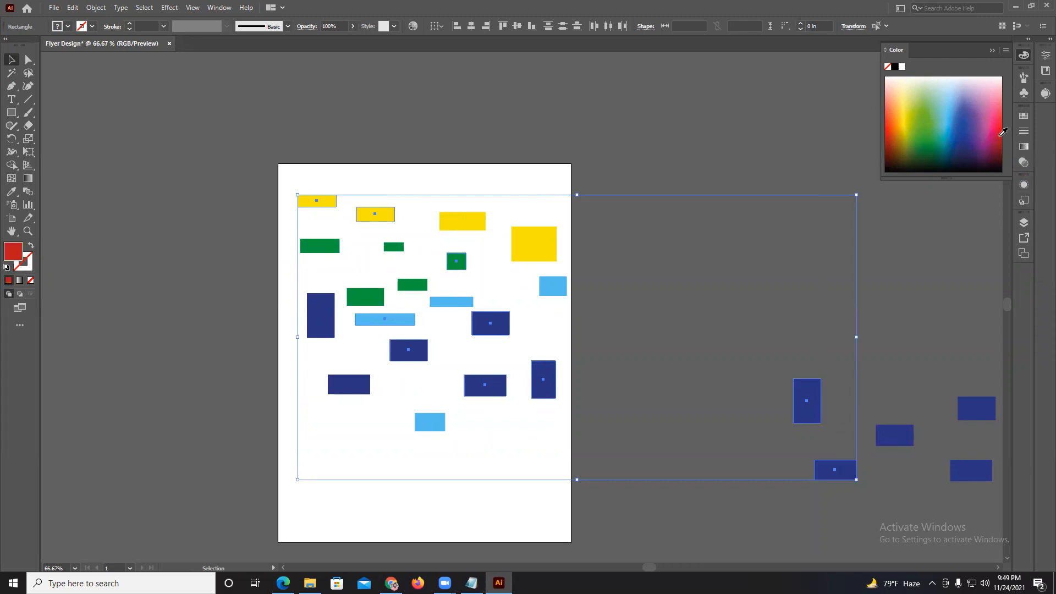
click(624, 161)
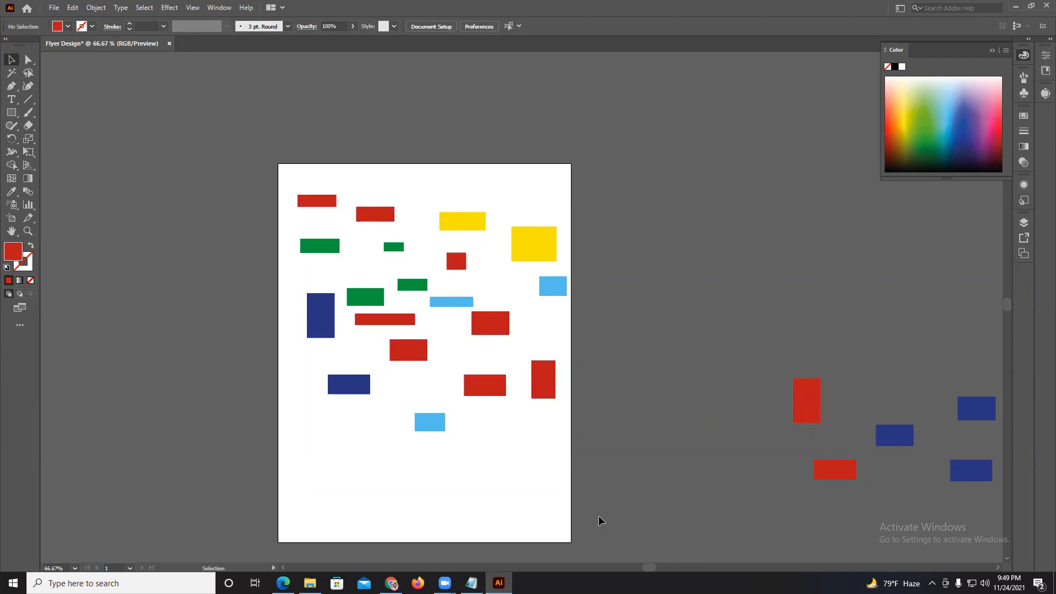
Move the top-left red rectangle in among the green ones, and delete all the rectangles on and off the artboard.
drag(323, 204, 419, 274)
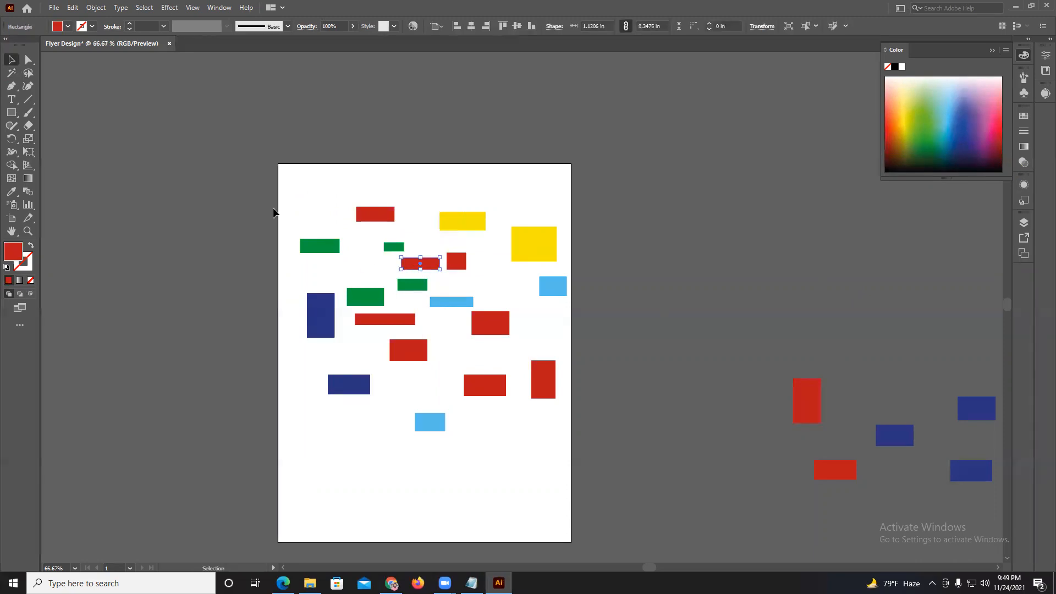
key(ctrl+a)
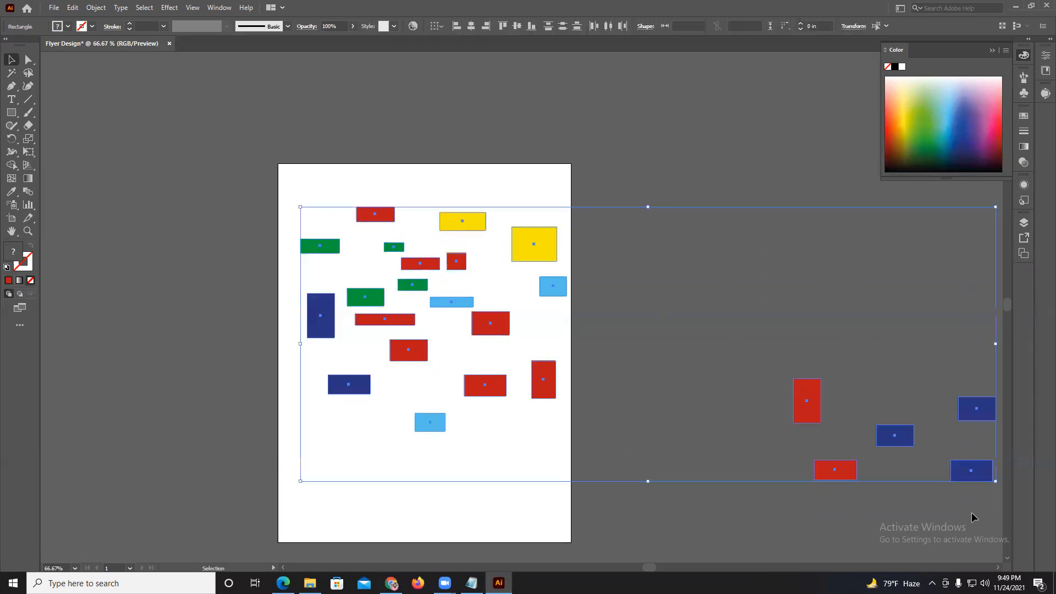
key(Delete)
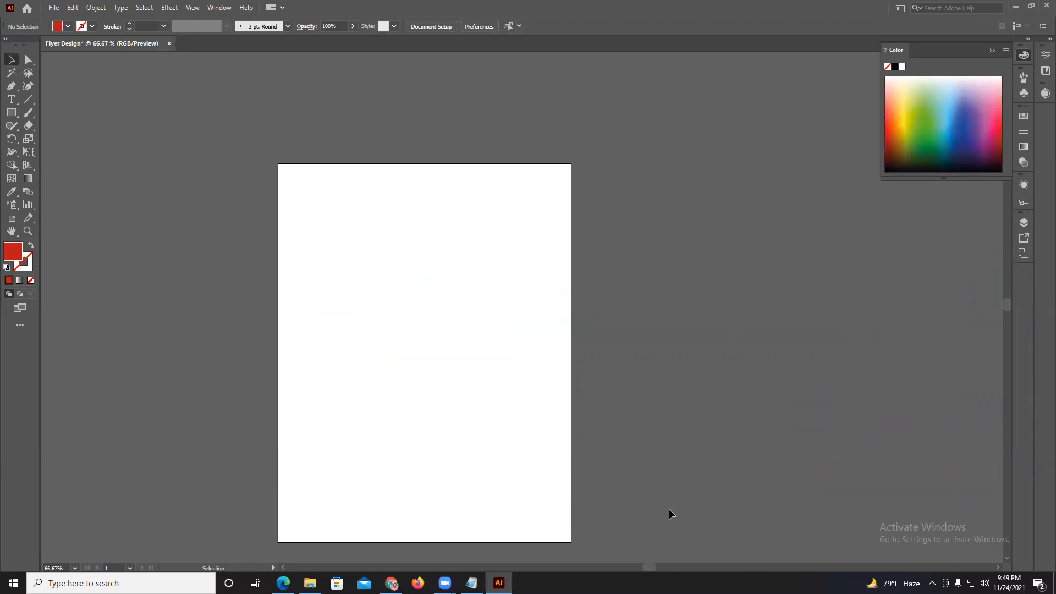
Switch to Microsoft Edge to check the lesson topics in the course PDF, and return to Illustrator.
click(283, 583)
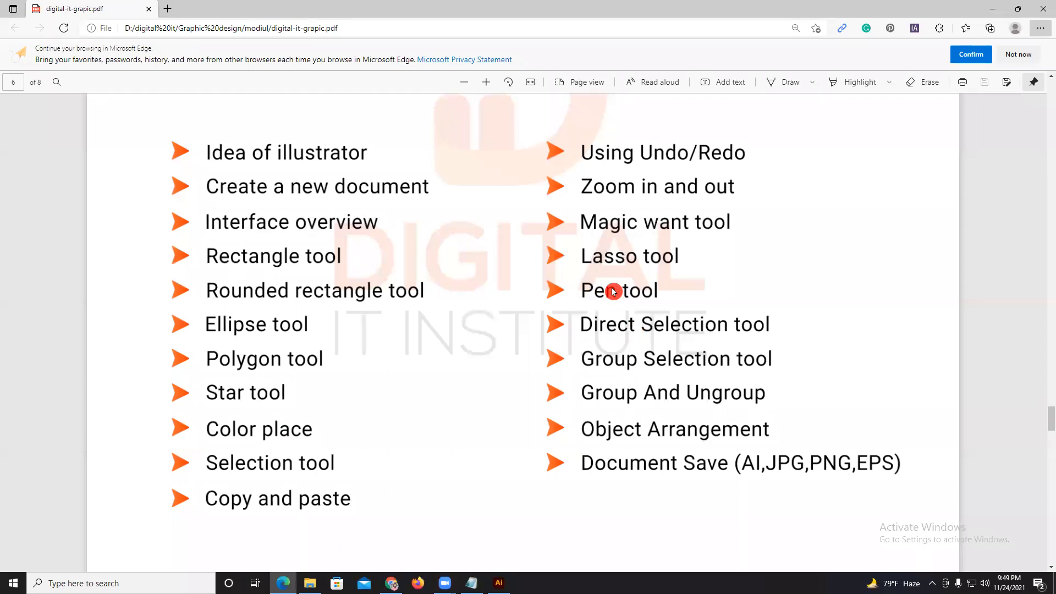
click(499, 583)
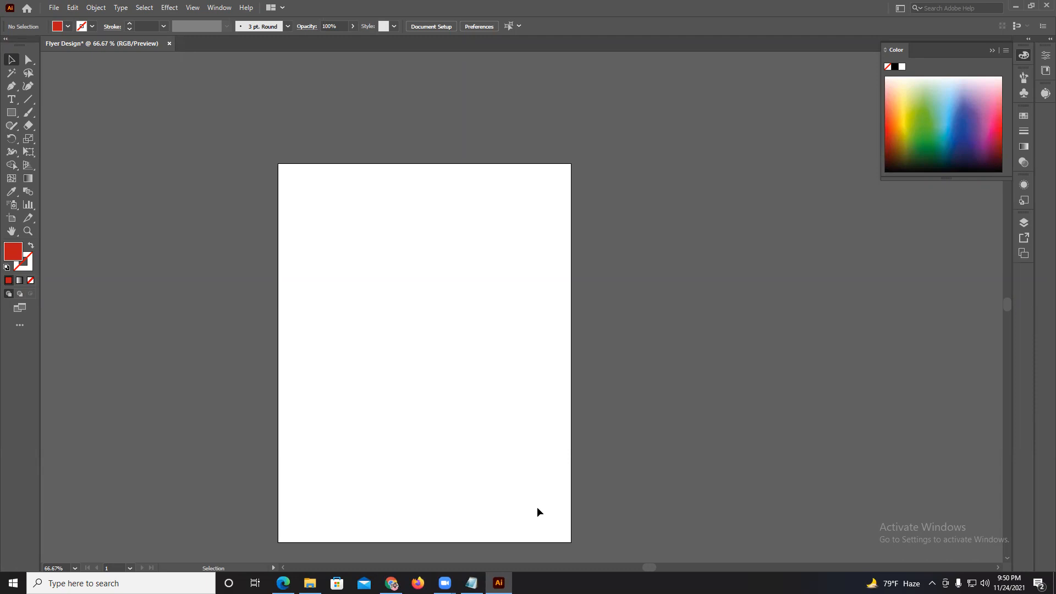
Draw a closed red rectangle about 5.8 × 3.1 in on the upper half of the artboard with the Pen tool.
click(11, 86)
click(307, 240)
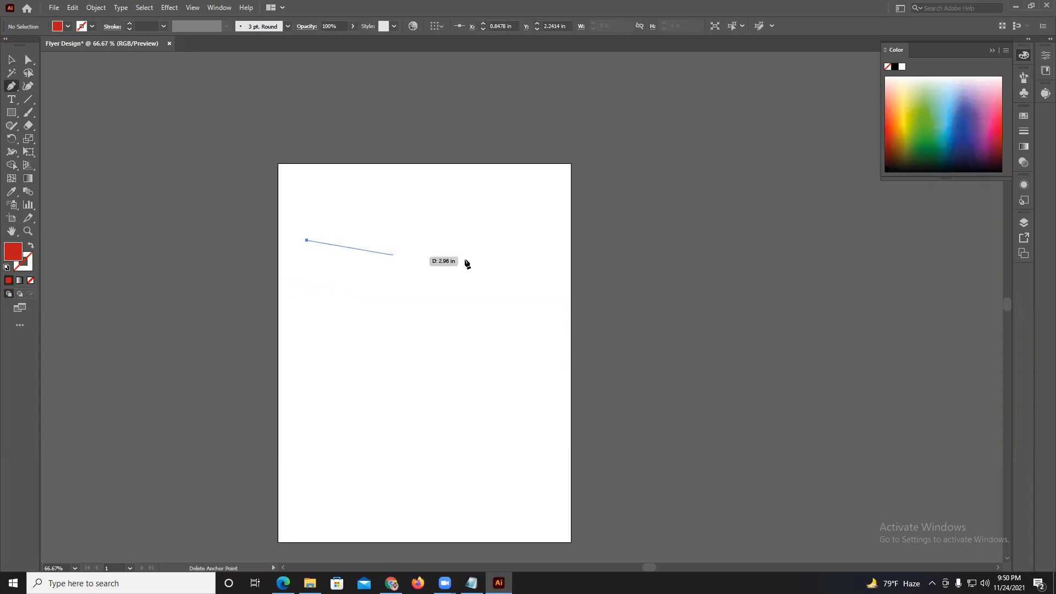
click(506, 240)
click(506, 346)
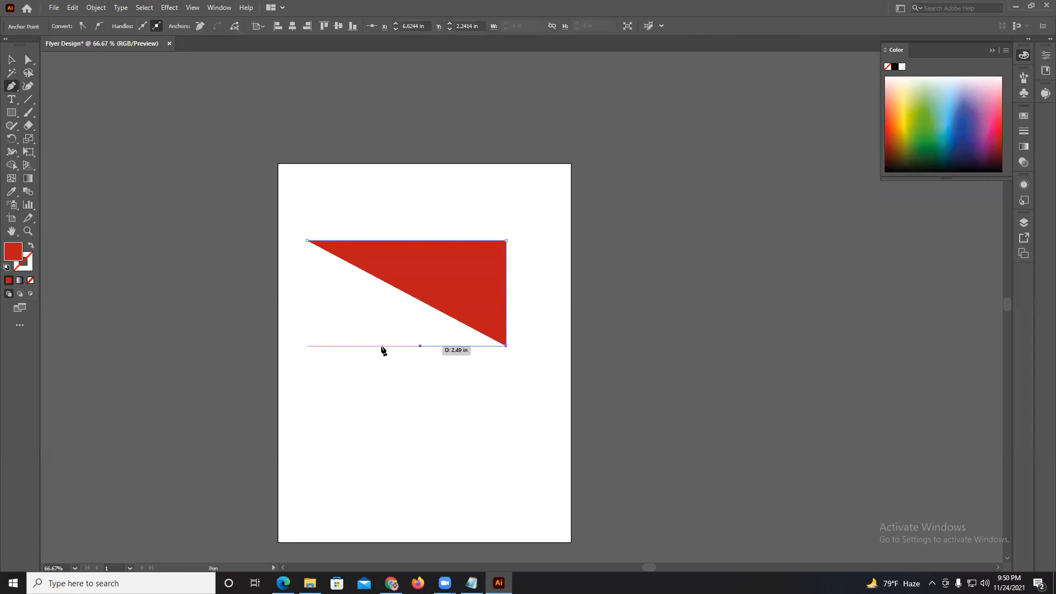
click(308, 346)
click(307, 241)
scroll(504, 250, down, 2)
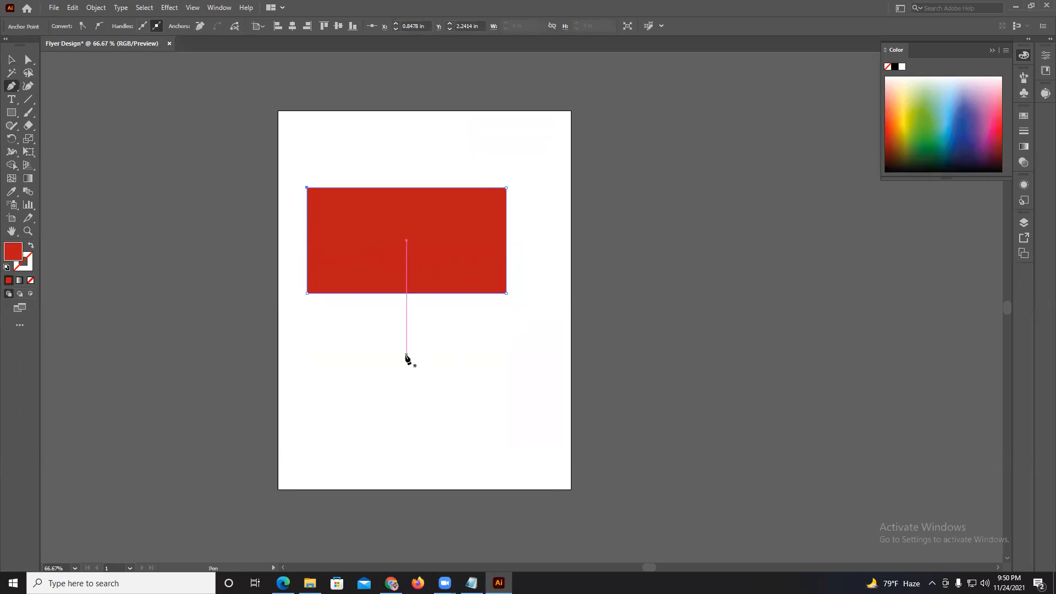
Draw a closed curved shape about 5.1 × 4.2 in beneath the rectangle with the Pen tool, and delete it.
click(338, 400)
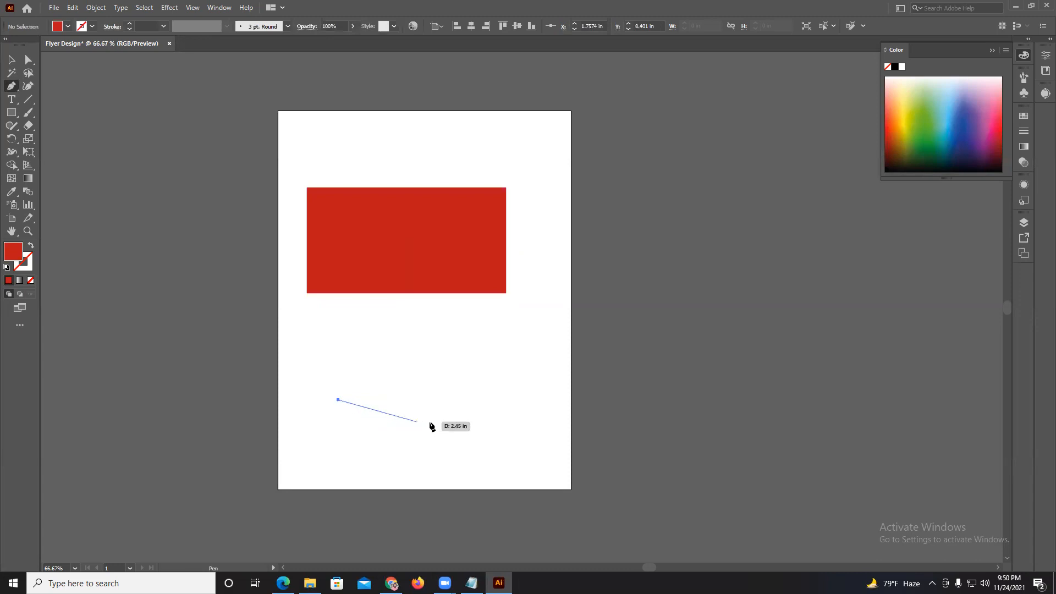
drag(496, 400, 583, 238)
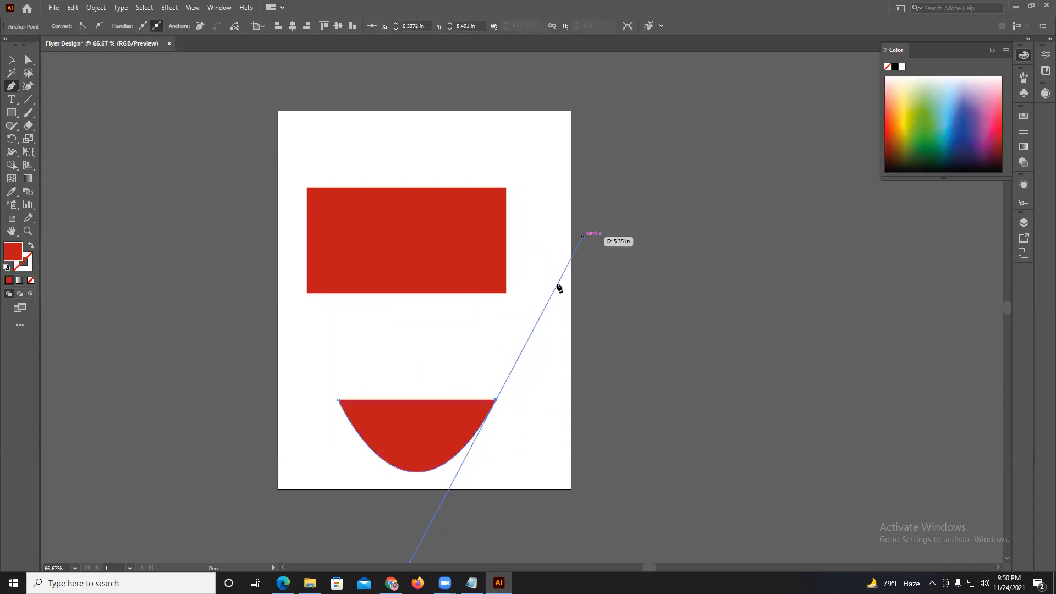
click(338, 400)
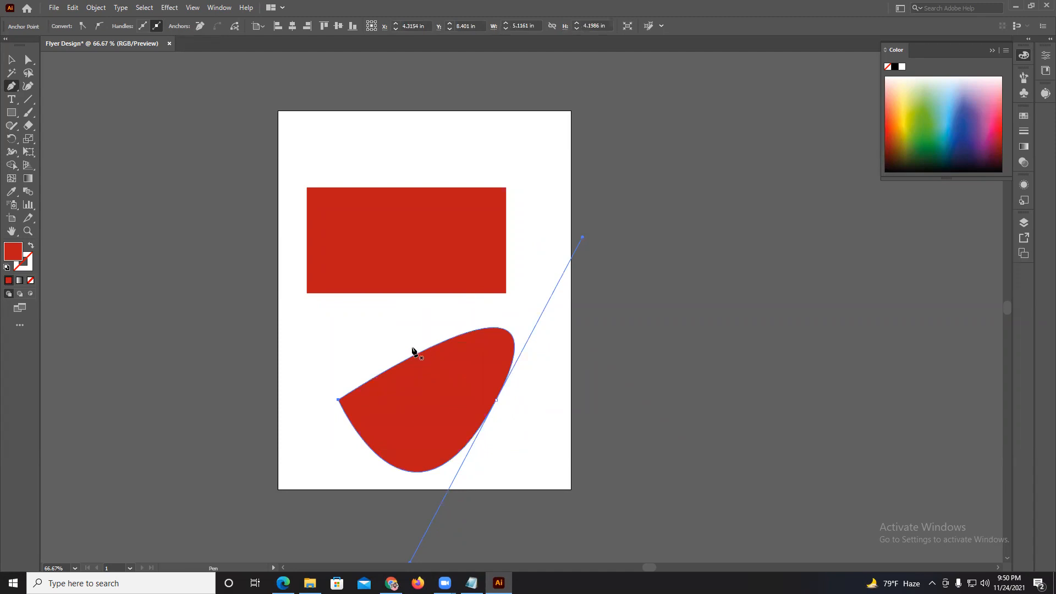
key(Delete)
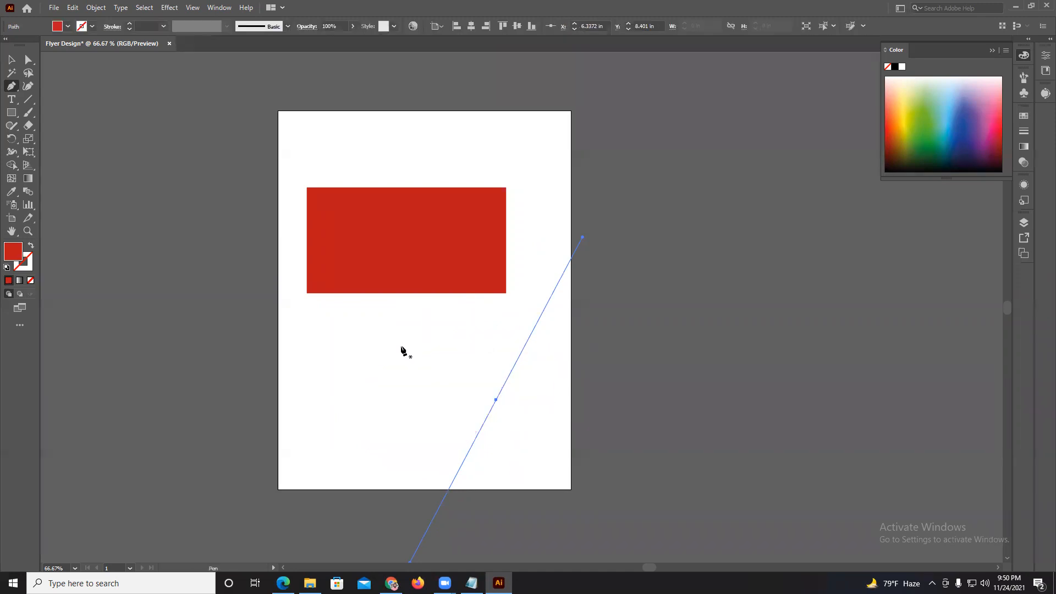
Draw a closed wavy shape beneath the rectangle with the Pen tool, and delete all artwork from the document.
click(389, 364)
click(506, 339)
drag(525, 363, 538, 381)
drag(451, 413, 370, 450)
drag(361, 445, 322, 303)
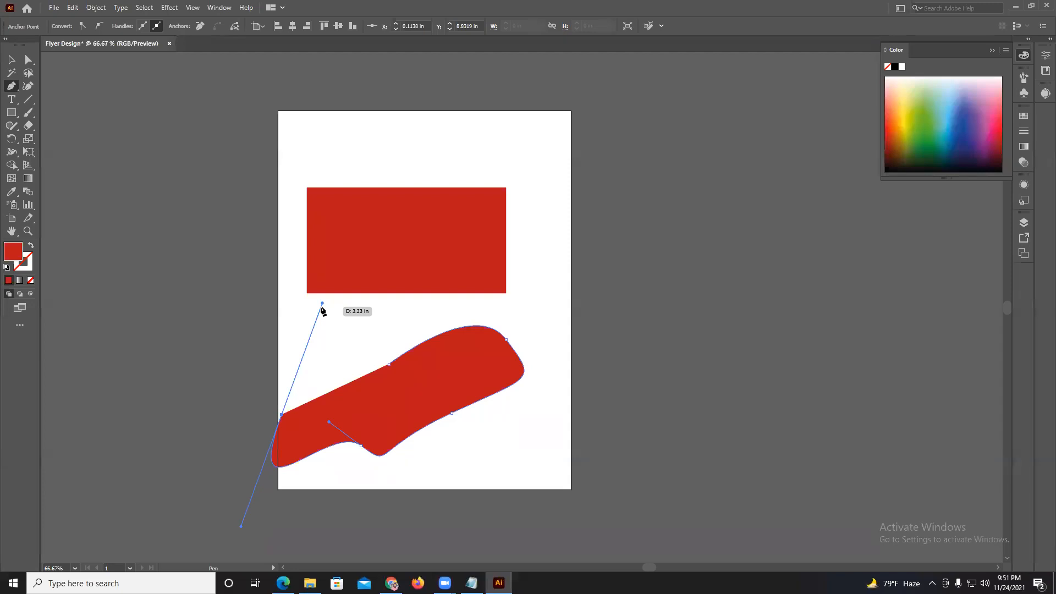
click(282, 415)
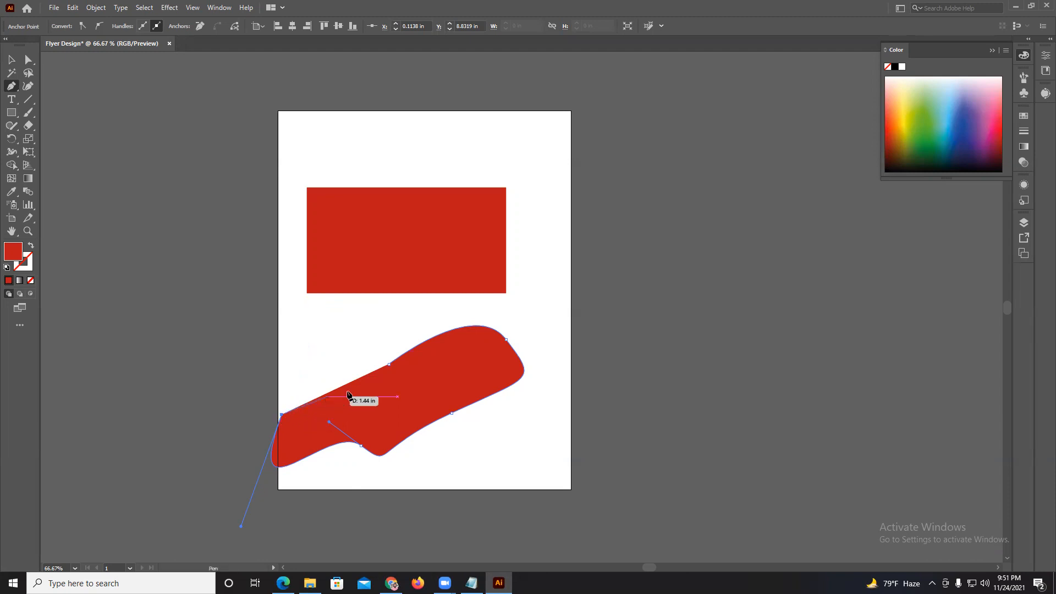
drag(390, 364, 456, 445)
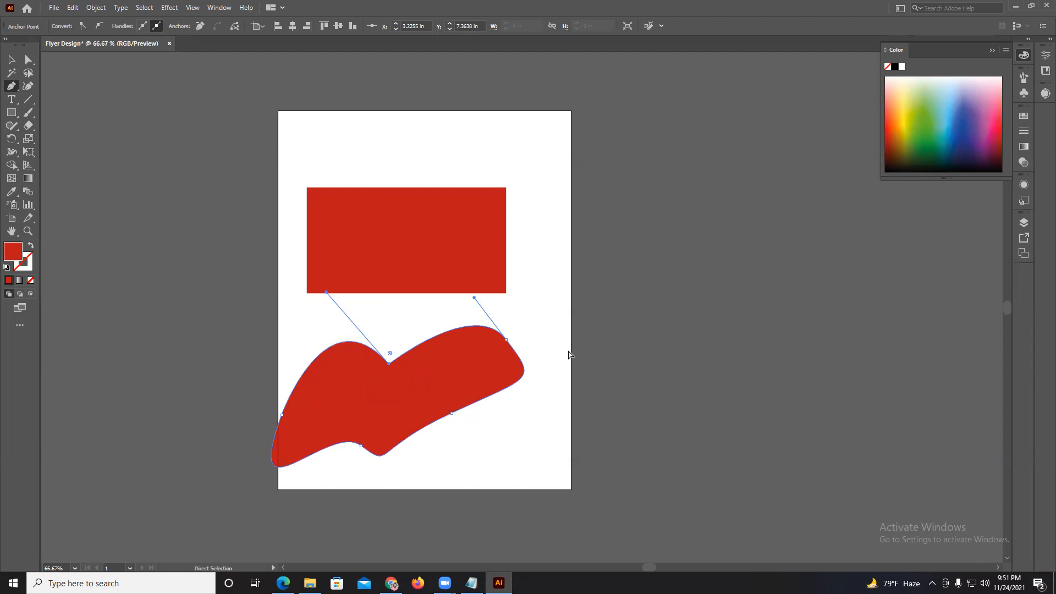
key(ctrl+a)
key(Delete)
Draw a closed curved shape about 5.8 × 5.6 in on the artboard with the Pen tool, shift it slightly down, and delete it.
click(341, 217)
drag(479, 197, 506, 274)
drag(433, 339, 323, 266)
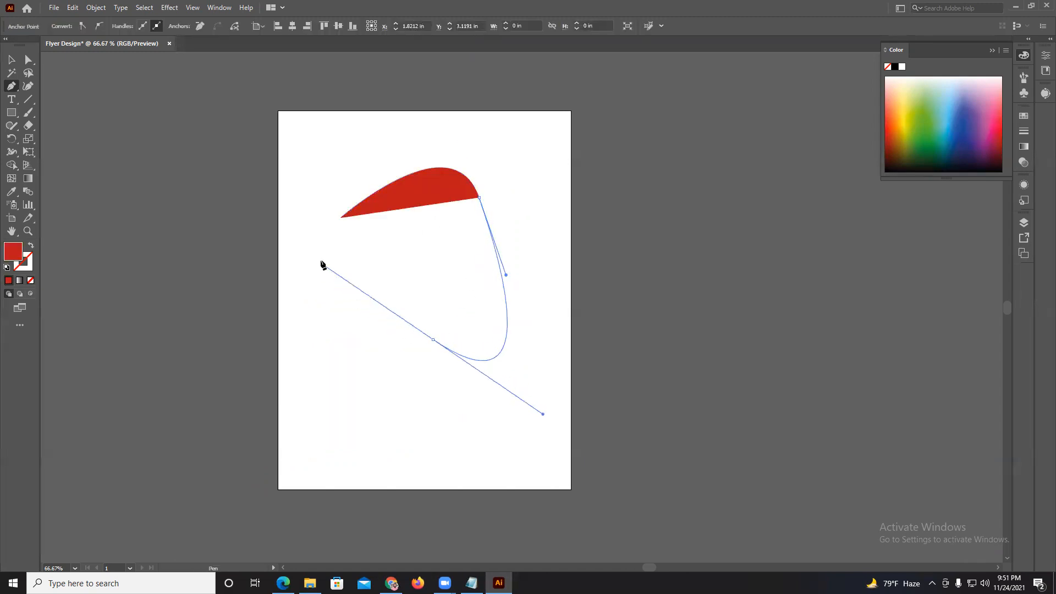
drag(341, 217, 412, 126)
click(10, 61)
drag(412, 227, 403, 252)
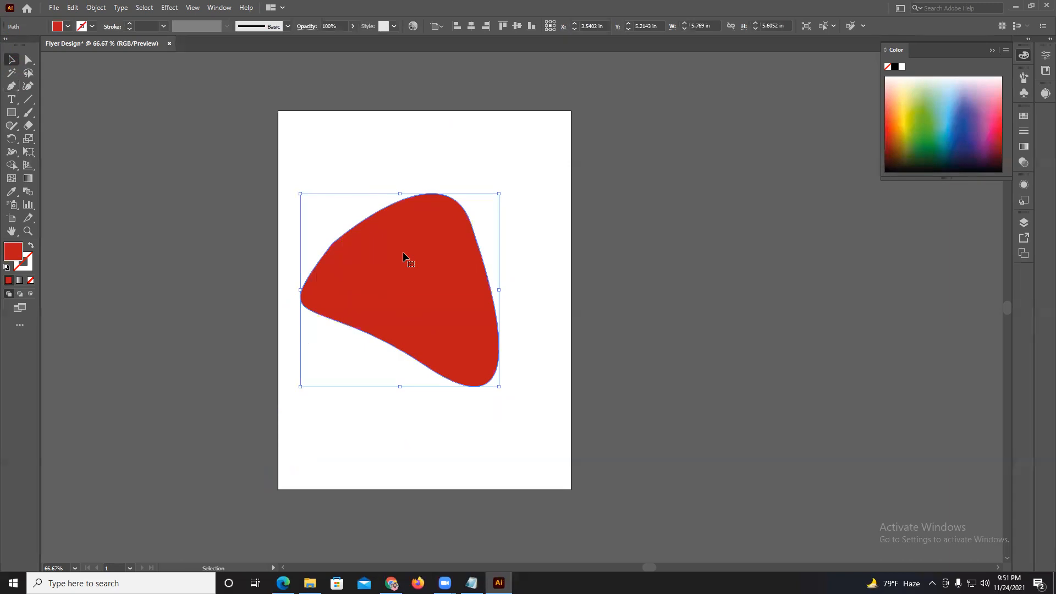
key(Delete)
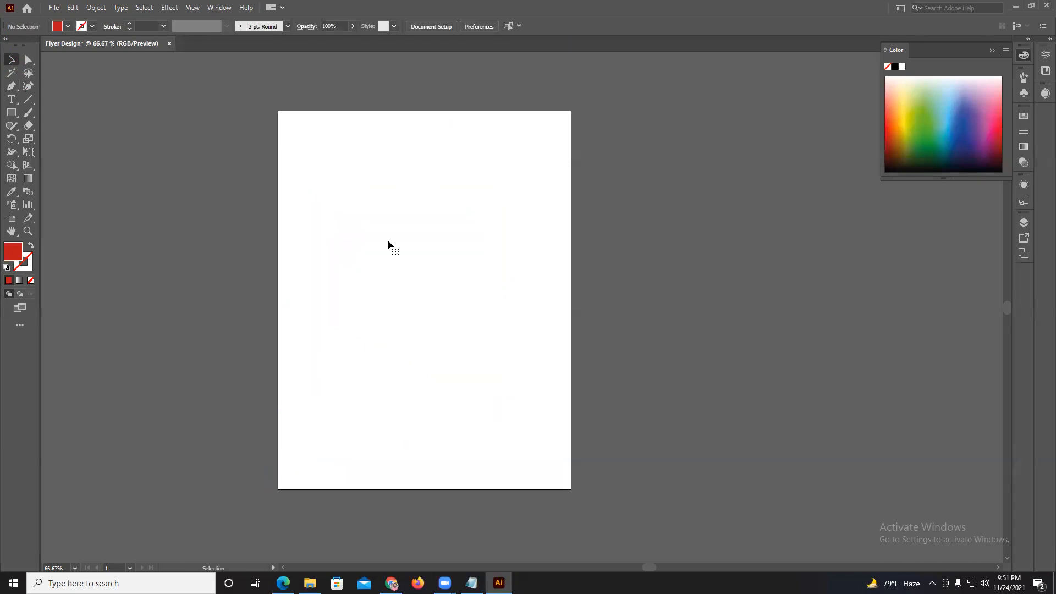
Draw a red square about 1.4 in wide near the artboard's top and duplicate it into four staggered rows of four squares.
click(11, 113)
drag(315, 155, 439, 173)
click(9, 61)
click(326, 114)
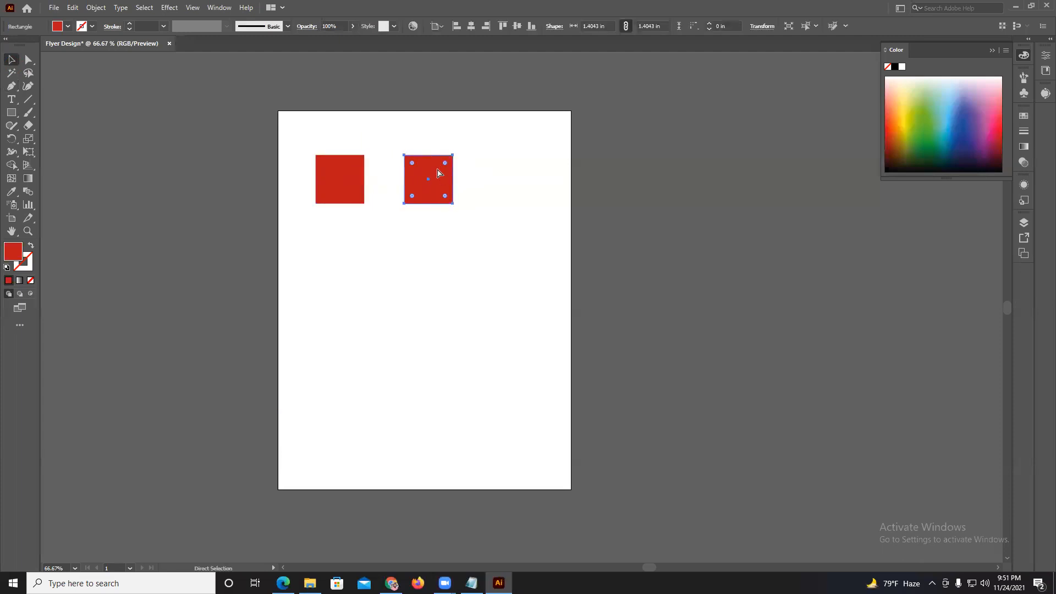
key(ctrl+d)
key(ctrl+d)
drag(575, 205, 541, 381)
key(ctrl+a)
Recolor the third row of squares green and the second row yellow.
drag(238, 288, 658, 332)
click(928, 120)
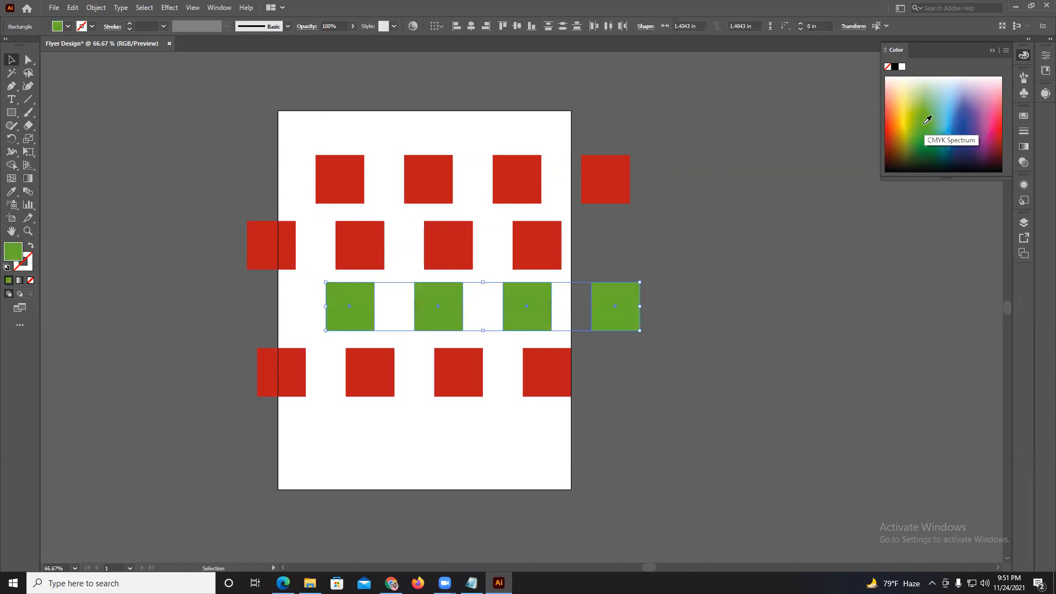
click(767, 216)
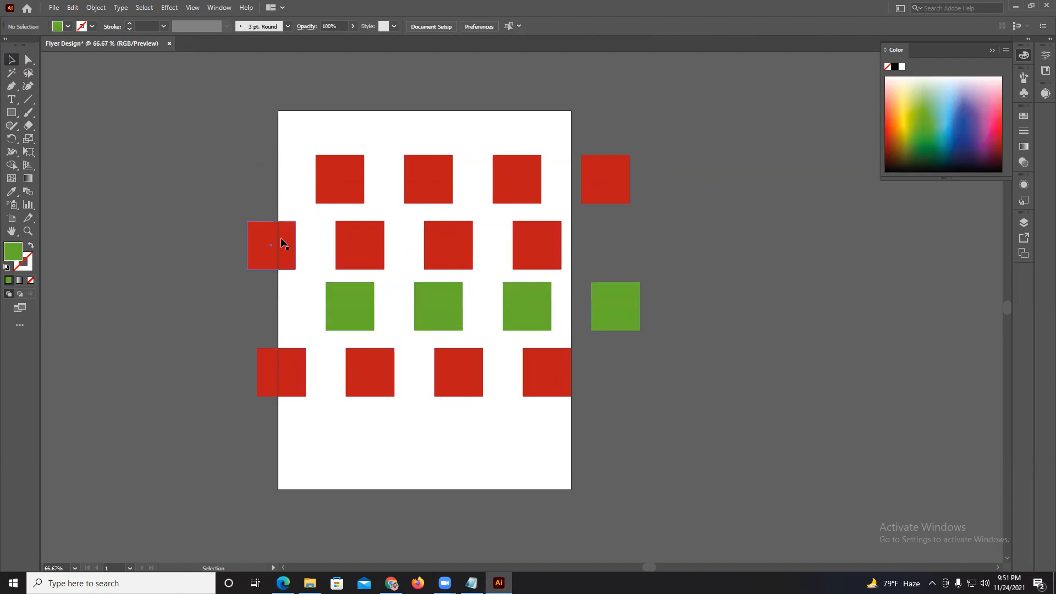
drag(346, 249, 587, 271)
key(v)
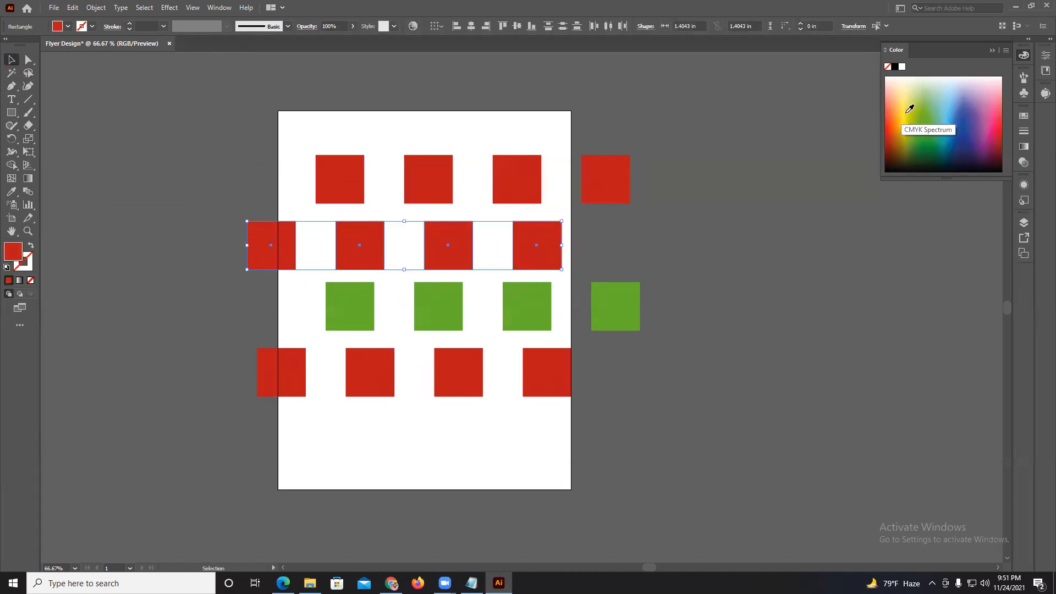
click(908, 108)
Group the six rightmost squares: two red in the first row, one yellow, two green and one red in the last row.
drag(266, 114, 645, 389)
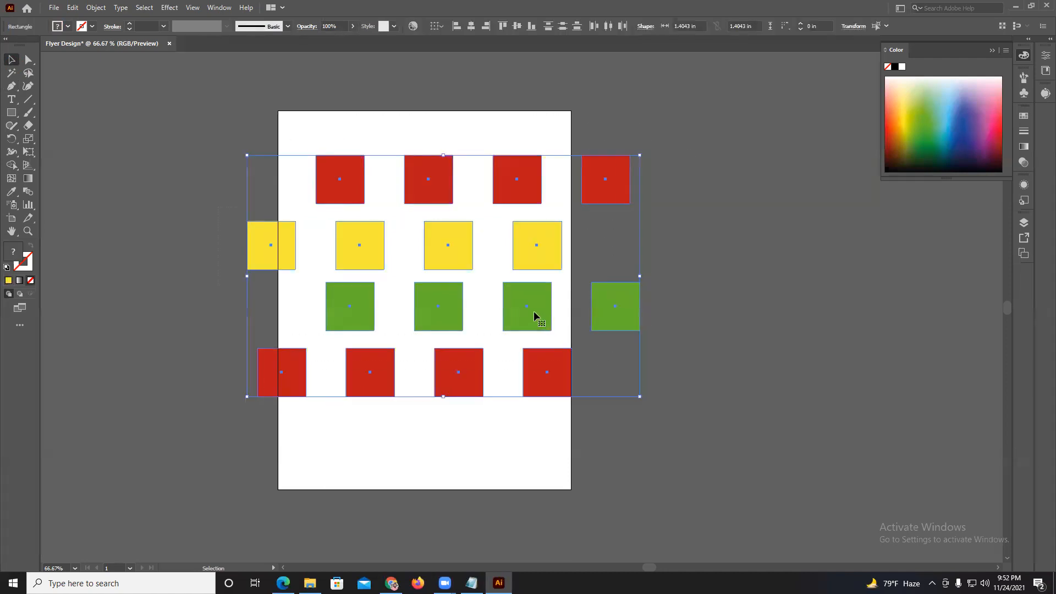
right_click(449, 242)
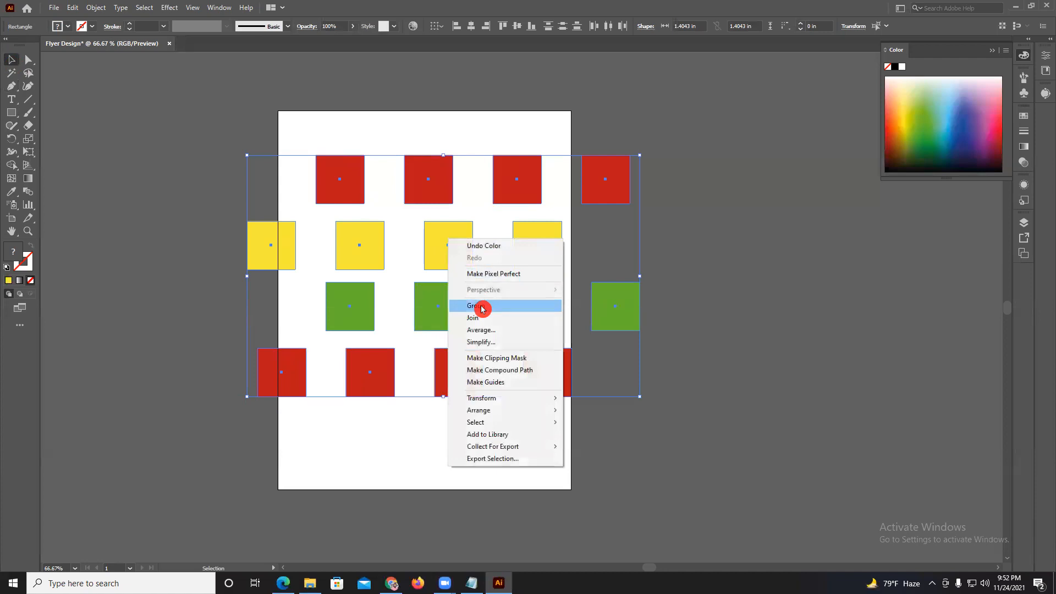
click(600, 273)
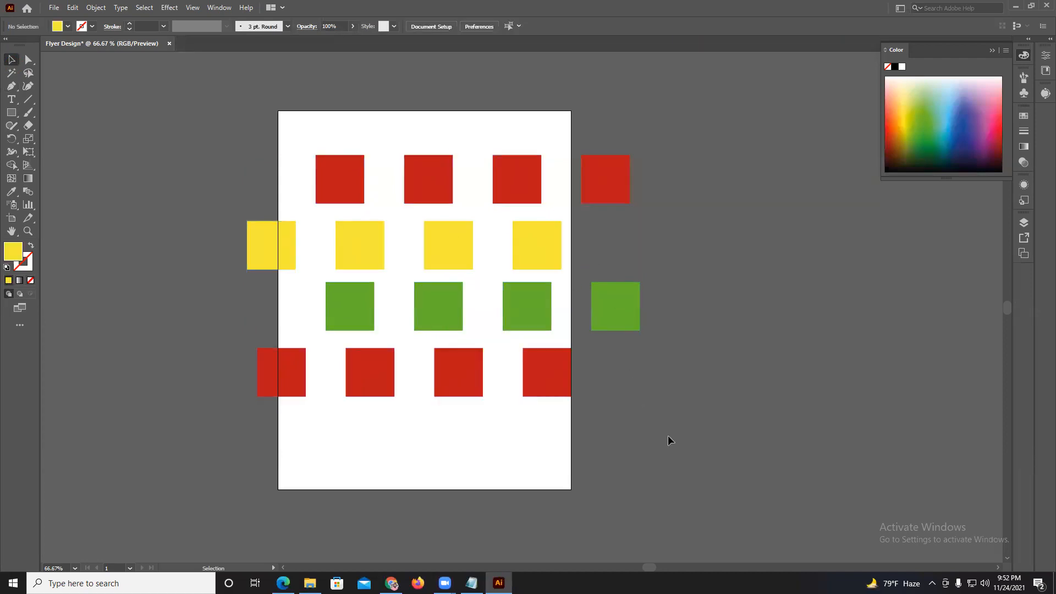
drag(599, 332, 514, 167)
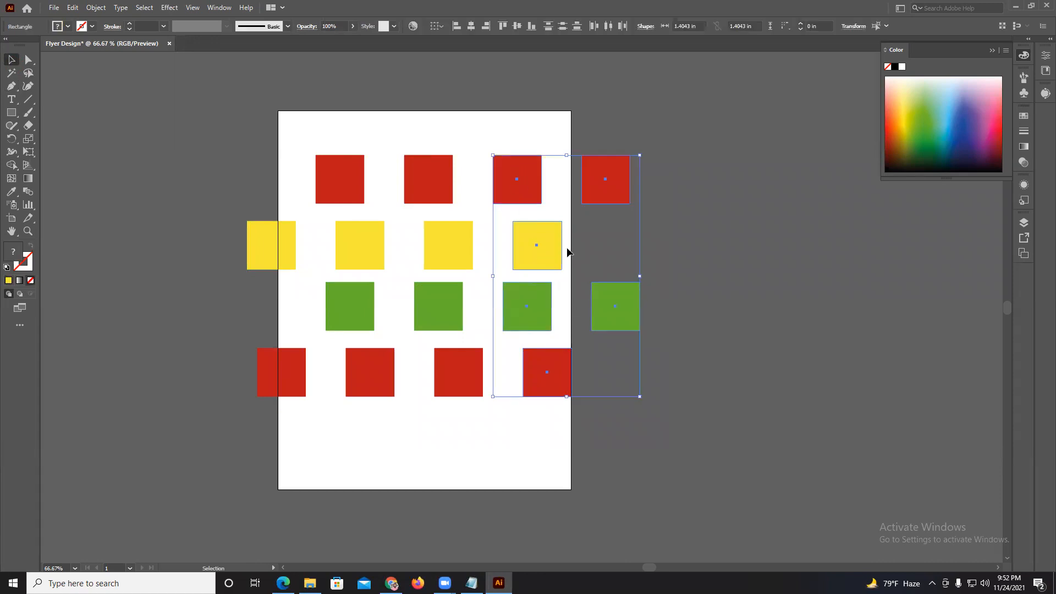
right_click(514, 183)
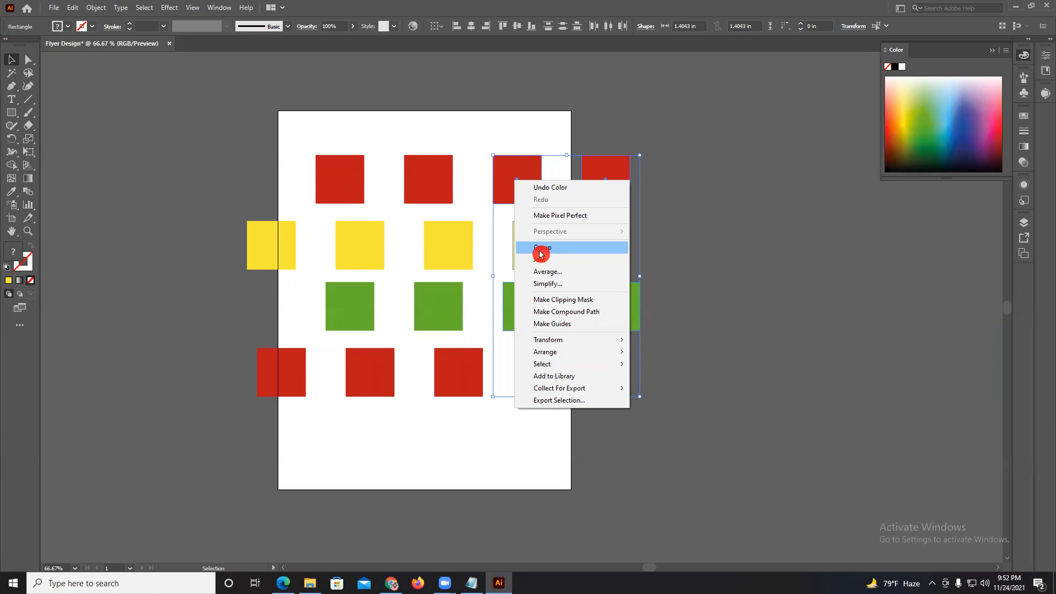
click(681, 230)
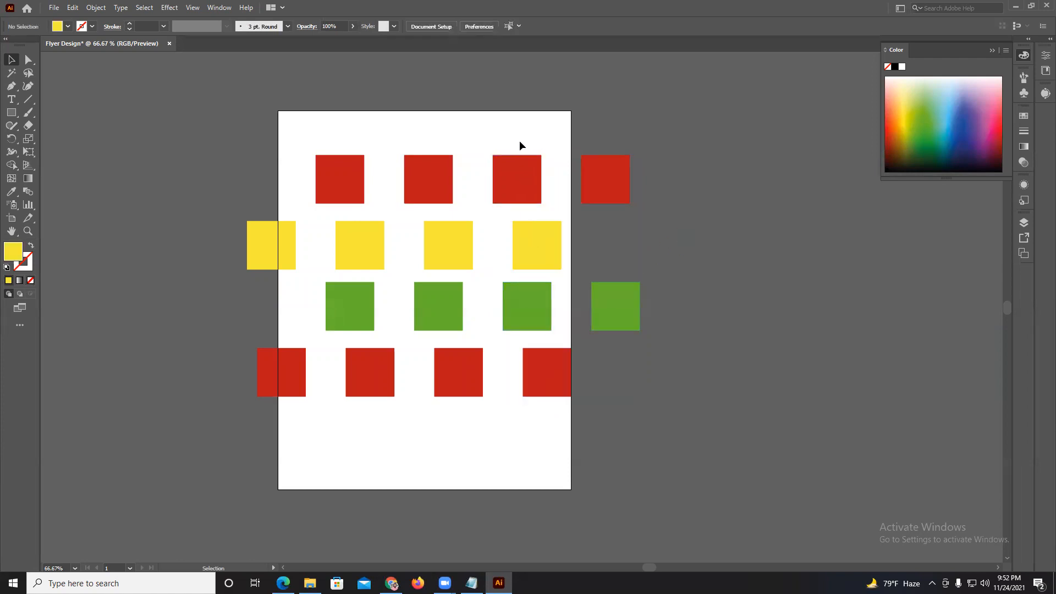
drag(613, 344, 642, 394)
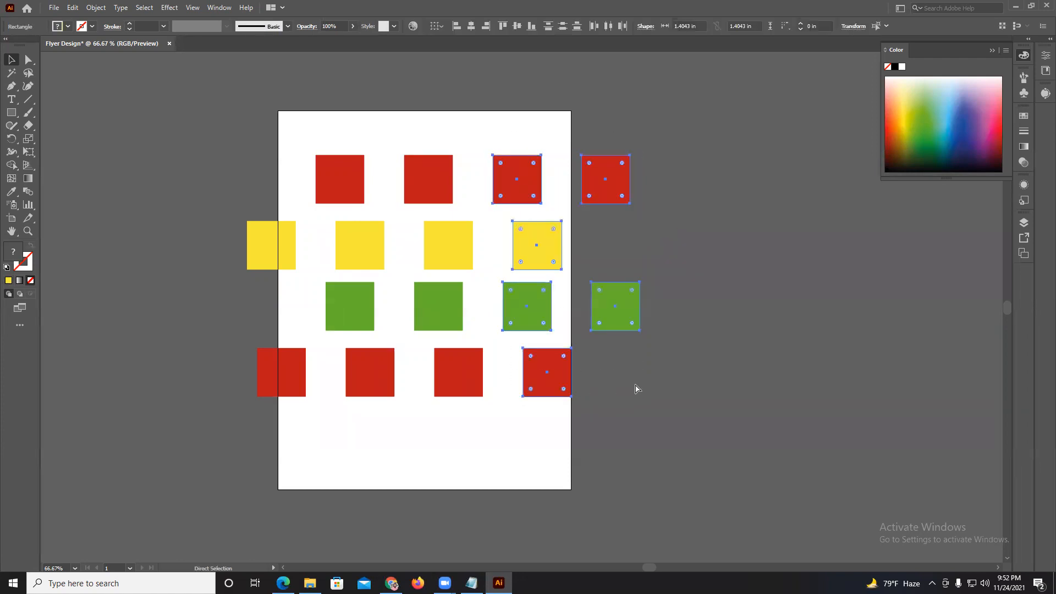
key(ctrl+g)
click(686, 355)
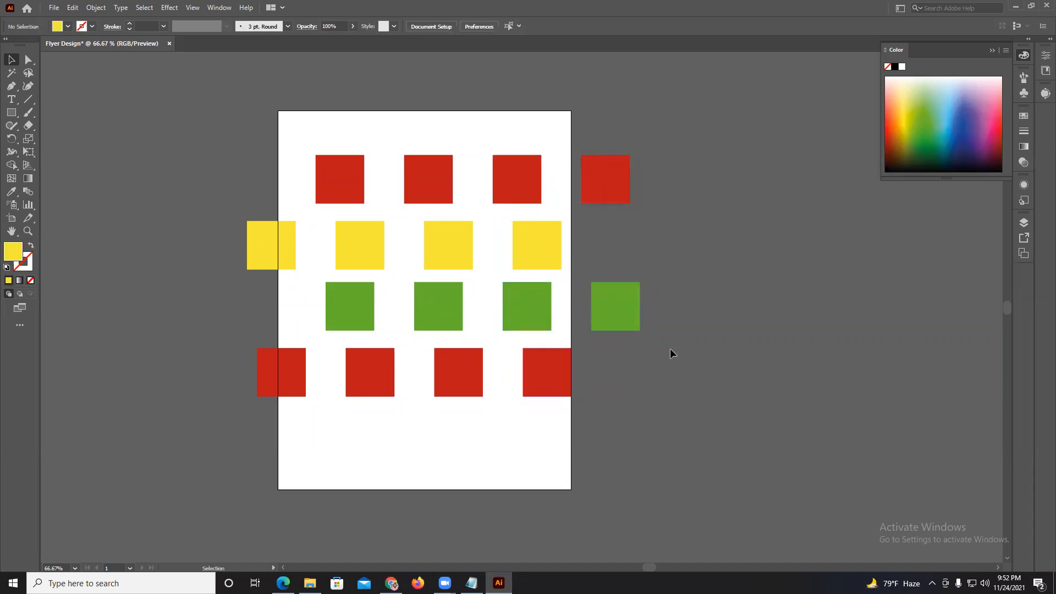
Move the grouped squares slightly up and to the left, and deselect them.
mouse_move(628, 315)
mouse_down()
mouse_move(721, 313)
mouse_move(616, 311)
mouse_up()
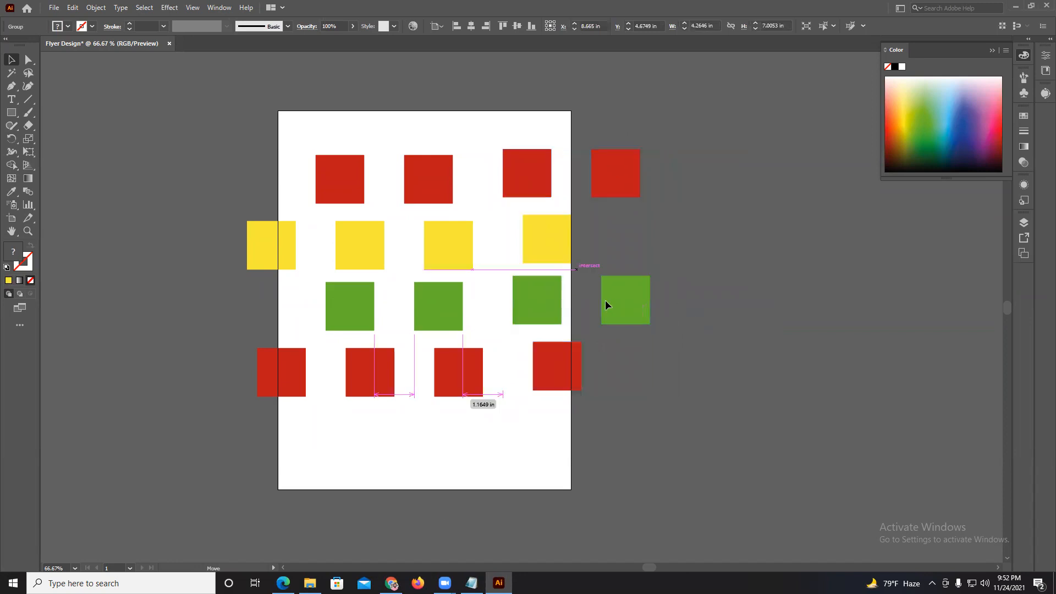
drag(605, 299, 585, 299)
click(675, 285)
Ungroup, regroup and again ungroup the six right-hand squares, and move the outermost green square farther right.
drag(491, 102, 601, 395)
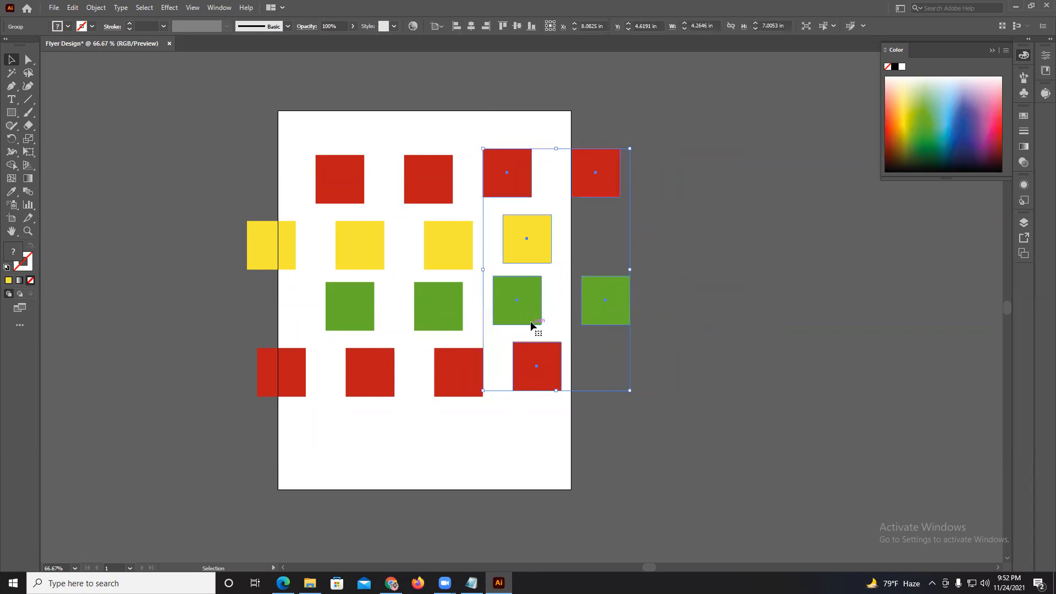
right_click(532, 240)
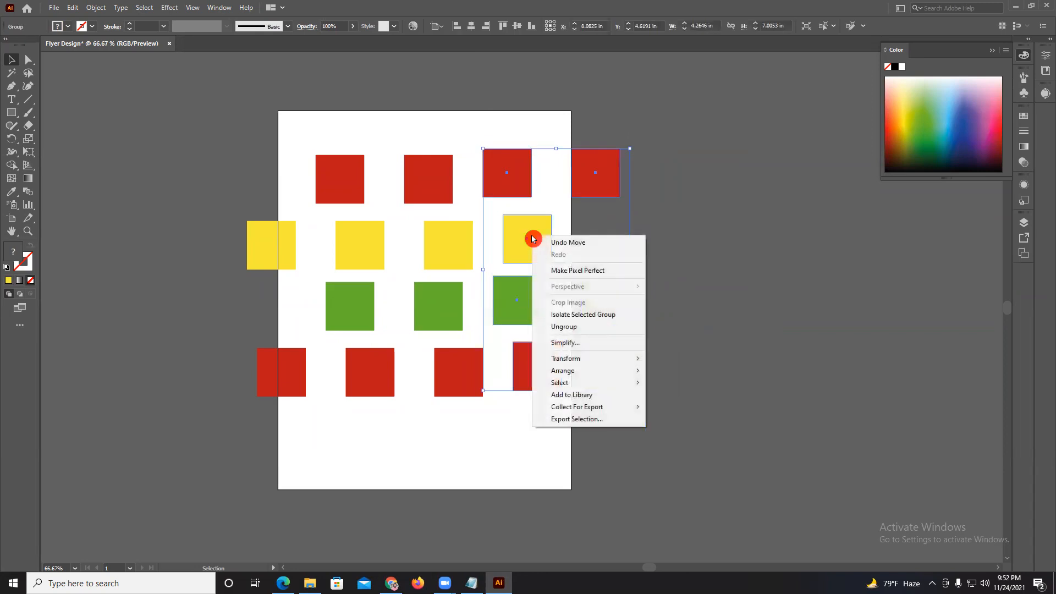
click(563, 326)
right_click(587, 273)
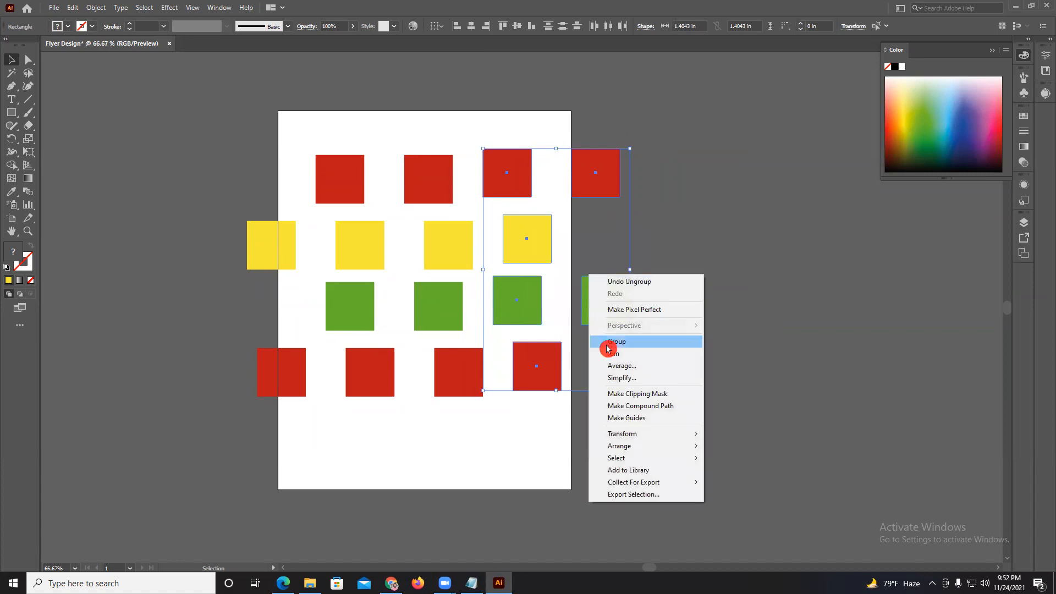
click(614, 342)
key(a)
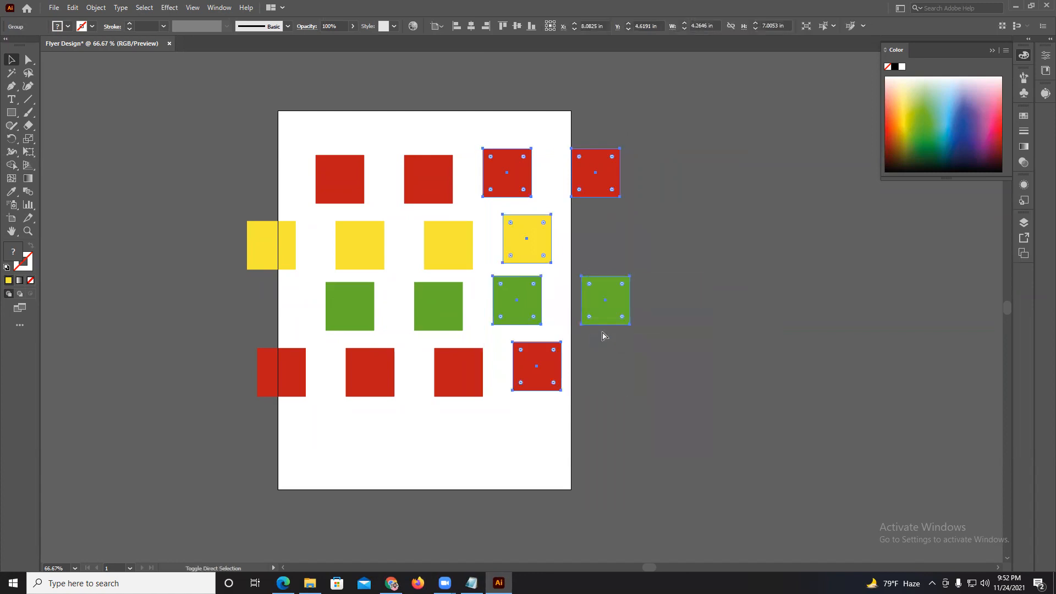
drag(604, 299, 626, 298)
Group the six right-hand squares once more, and check the shortcuts listed for Group and Ungroup.
drag(499, 141, 625, 389)
right_click(533, 241)
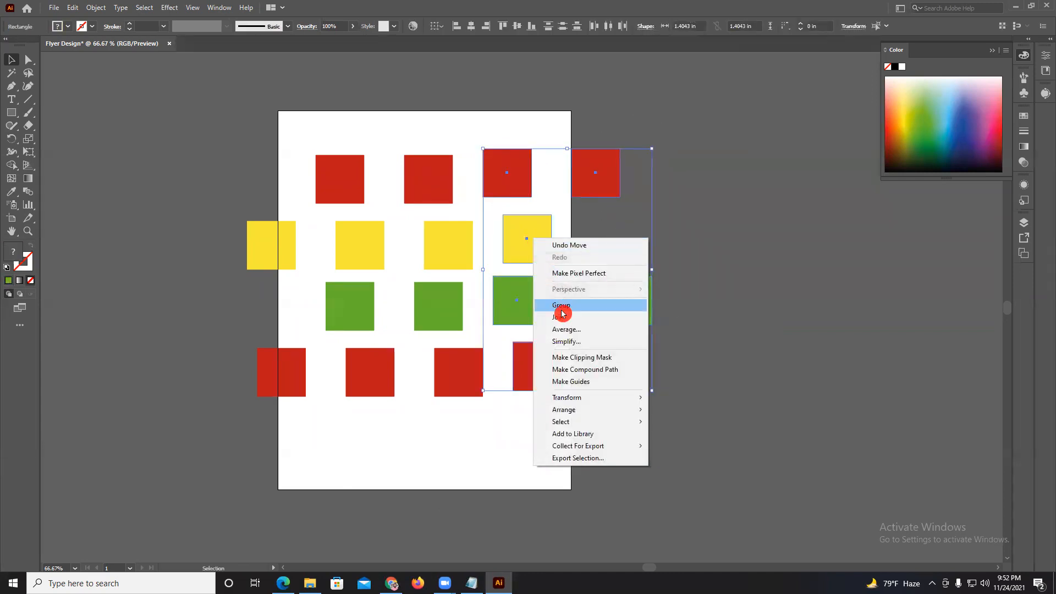
click(557, 303)
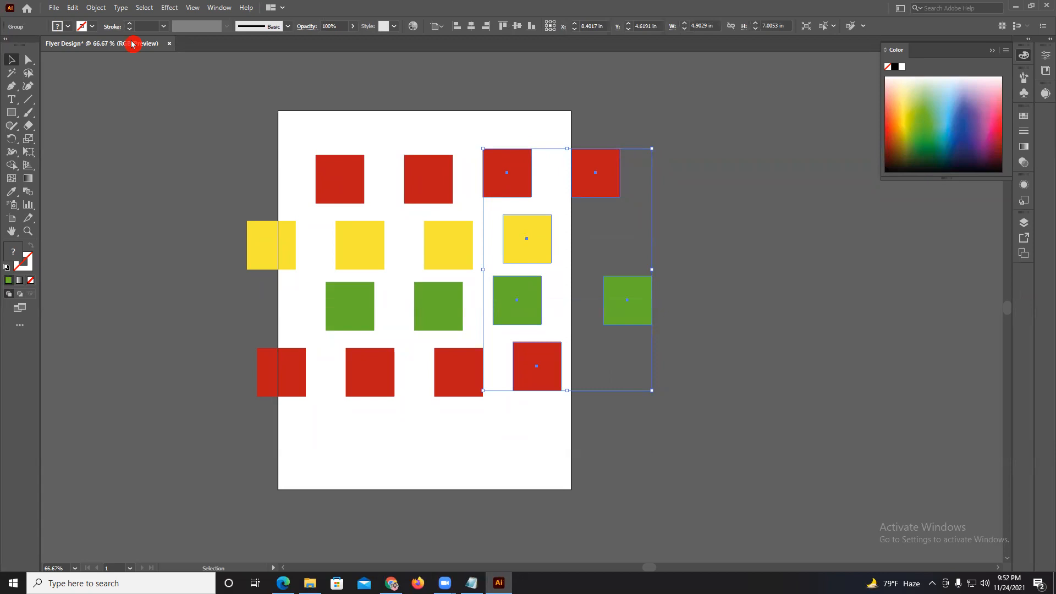
click(94, 7)
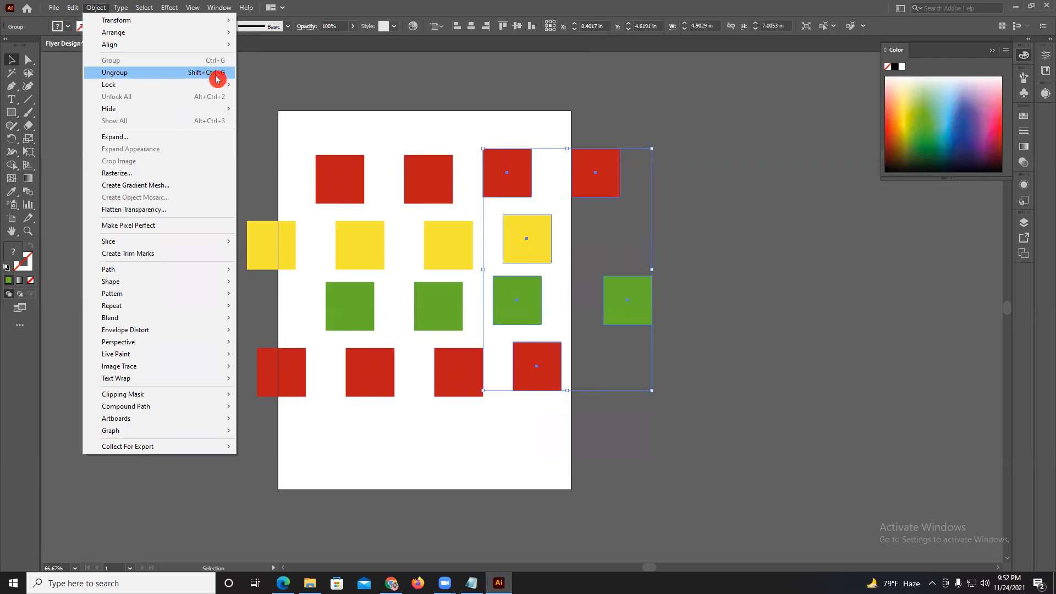
click(434, 130)
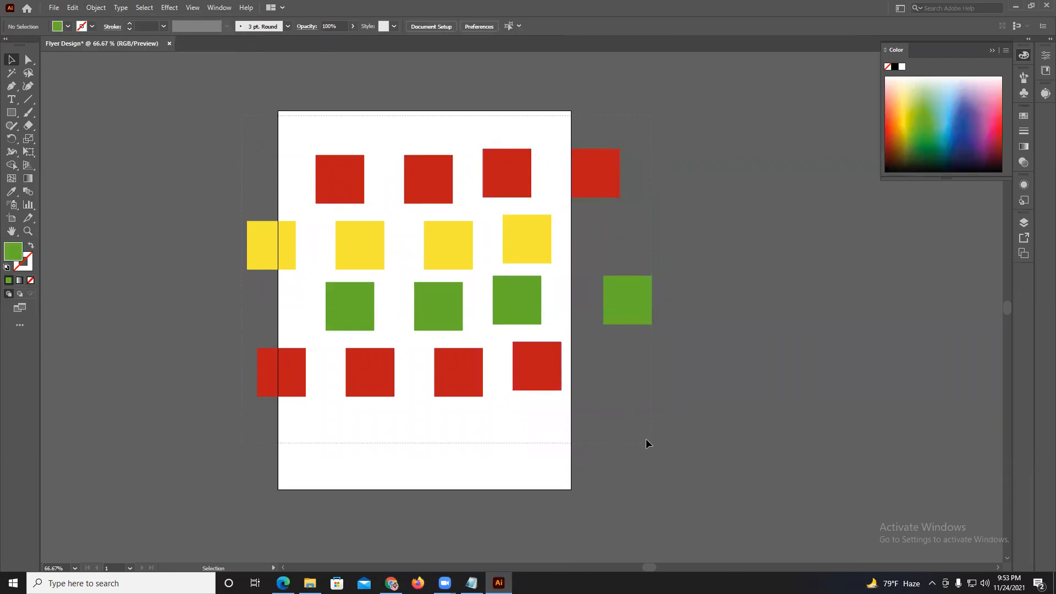
Group all the squares, scale the group down to about 7.3 × 4.5 in and place it within the artboard.
key(ctrl+a)
right_click(434, 297)
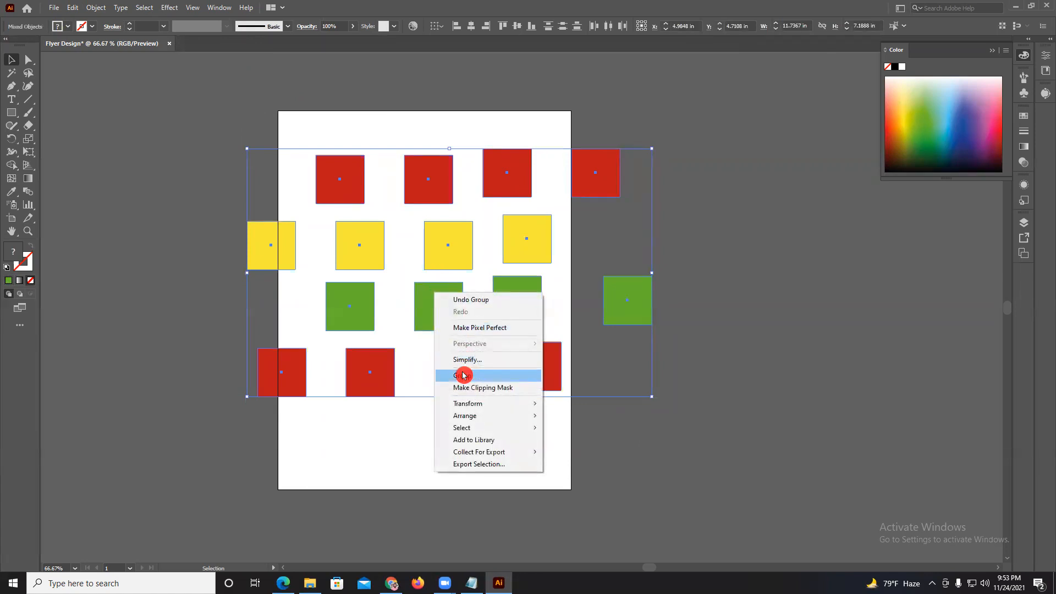
click(462, 372)
drag(284, 254, 320, 261)
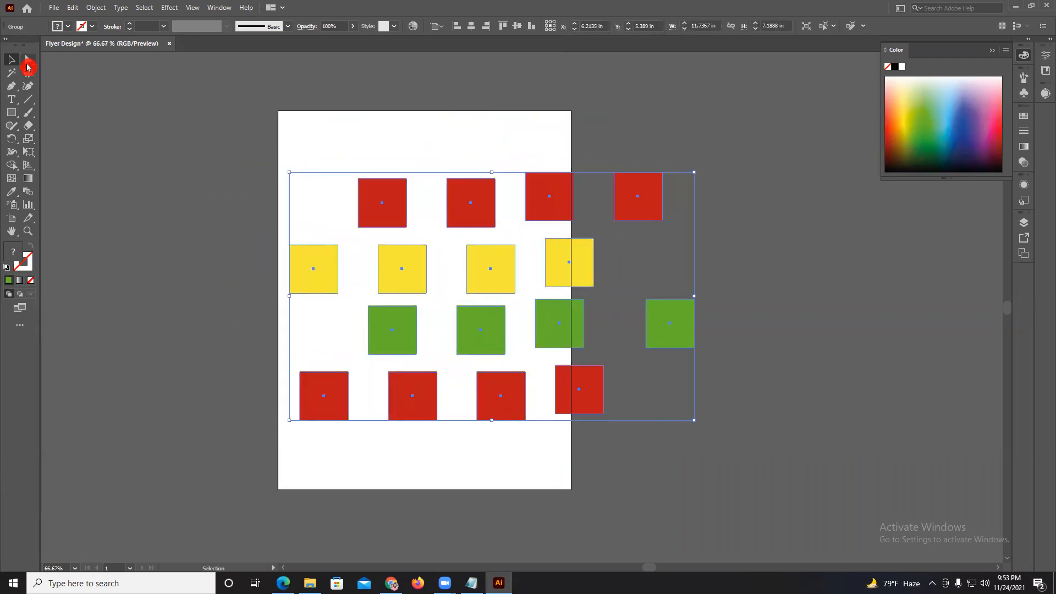
drag(694, 174, 541, 208)
drag(406, 288, 408, 232)
Move individual red and yellow squares of the upper two rows to scattered positions with the Group Selection tool, keeping them grouped.
drag(26, 60, 45, 63)
click(98, 72)
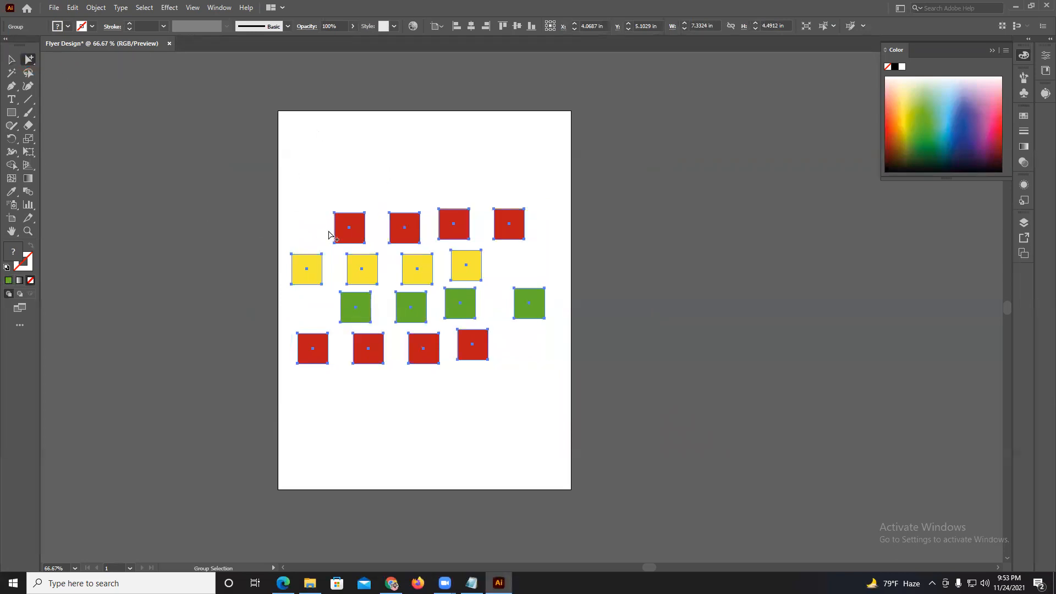
click(354, 228)
drag(354, 228, 336, 195)
click(407, 225)
drag(407, 225, 405, 187)
drag(454, 223, 372, 238)
drag(499, 223, 470, 163)
drag(370, 243, 437, 239)
drag(405, 267, 350, 224)
drag(370, 259, 419, 263)
Select the whole group with the Selection tool, and move it slightly right with the Group Selection tool.
click(23, 72)
click(11, 59)
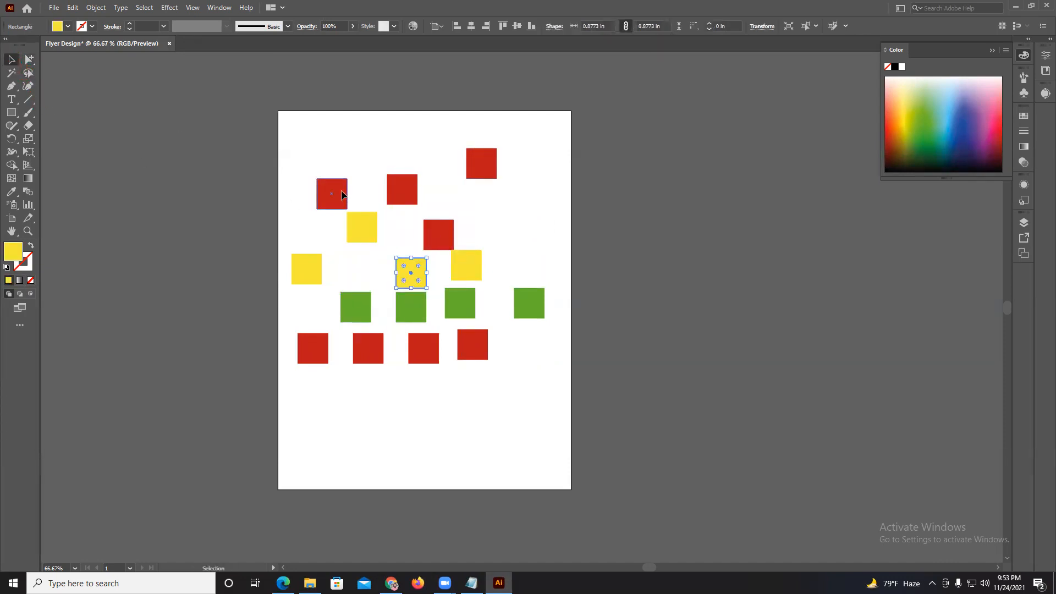
click(341, 195)
click(29, 59)
drag(319, 187, 349, 197)
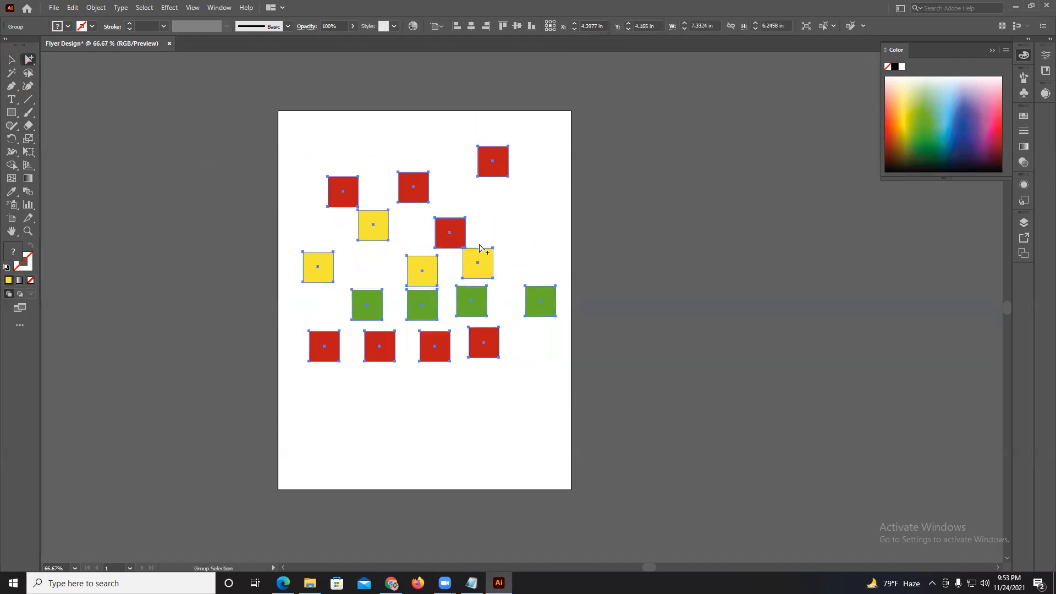
click(262, 154)
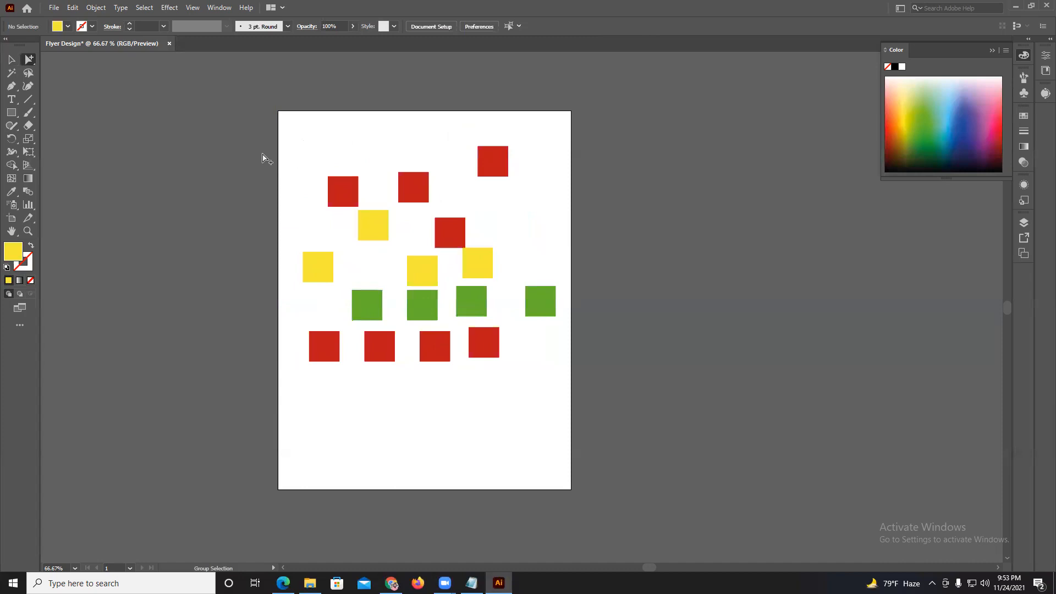
Reposition single green, red and yellow squares in the group's middle rows with the Group Selection tool.
drag(538, 300, 505, 295)
drag(455, 235, 377, 280)
drag(382, 230, 432, 272)
key(Left)
key(Left)
key(Left)
key(Left)
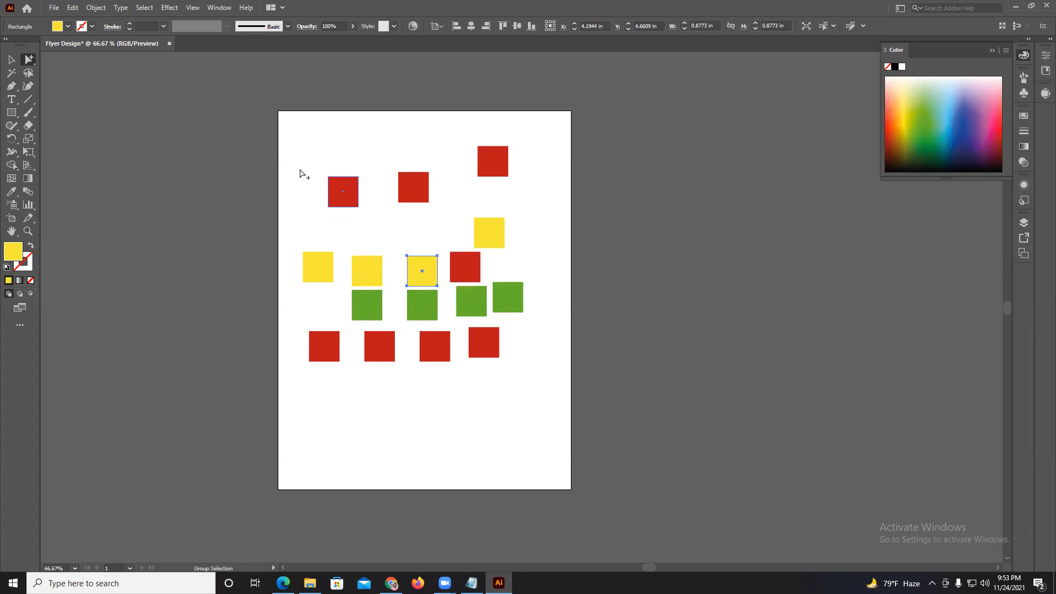
Move two upper-row red squares of the group individually with the Direct Selection tool, and select the whole group with the Selection tool.
click(31, 67)
drag(30, 67, 70, 65)
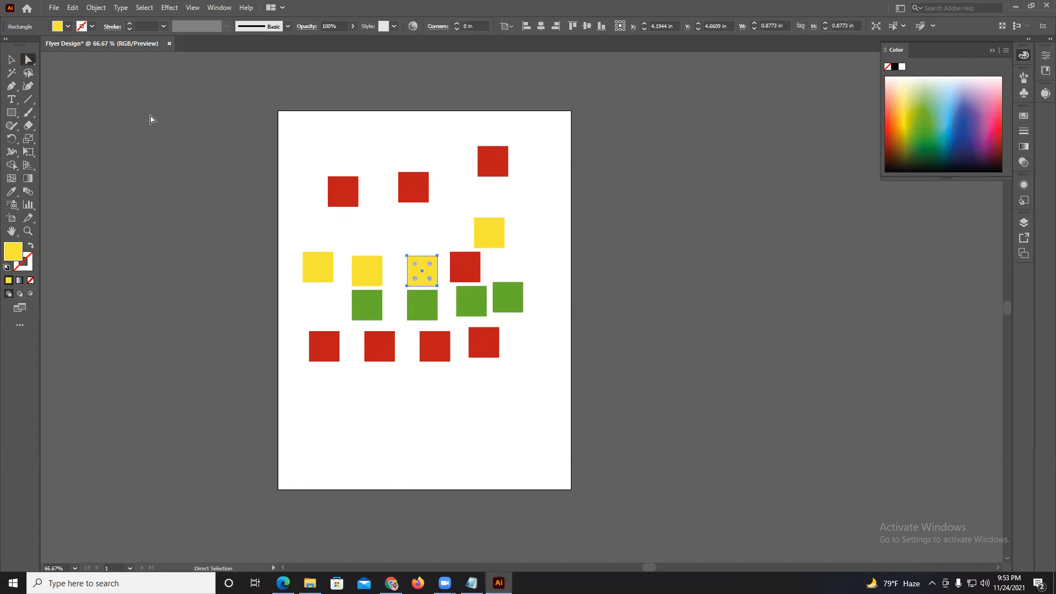
drag(413, 186, 371, 214)
click(11, 59)
click(346, 144)
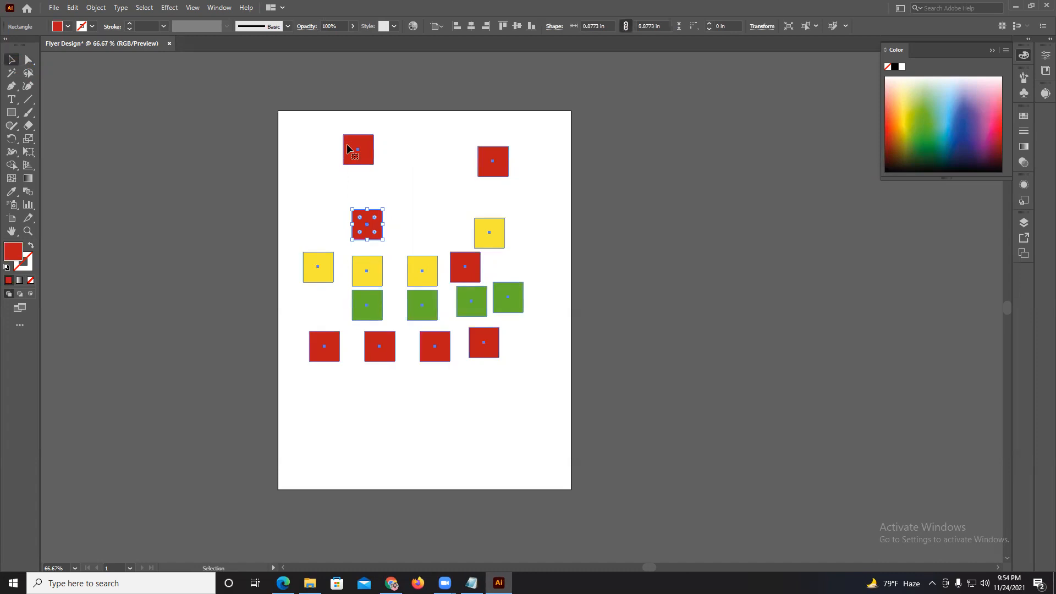
Line up the three upper red squares in one row with the Direct Selection tool, and move the whole group slightly down.
click(28, 59)
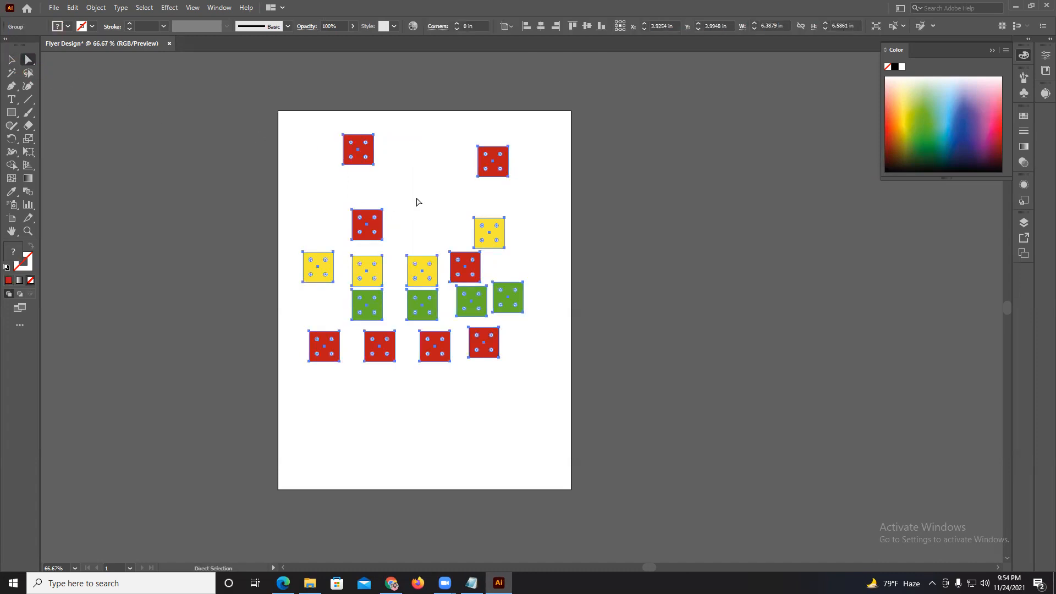
click(164, 148)
drag(366, 156, 438, 238)
drag(483, 174, 335, 228)
click(27, 65)
click(10, 63)
mouse_move(412, 215)
mouse_down()
mouse_move(413, 250)
mouse_move(415, 226)
mouse_up()
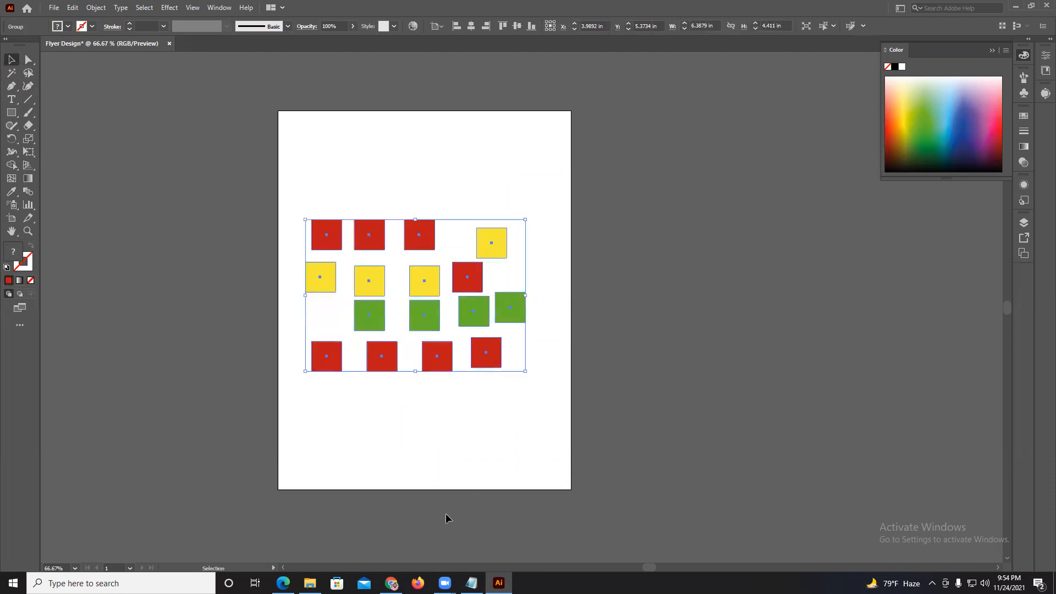
Check the course topic list in the PDF open in Edge, return to Illustrator and delete the group of squares.
click(282, 583)
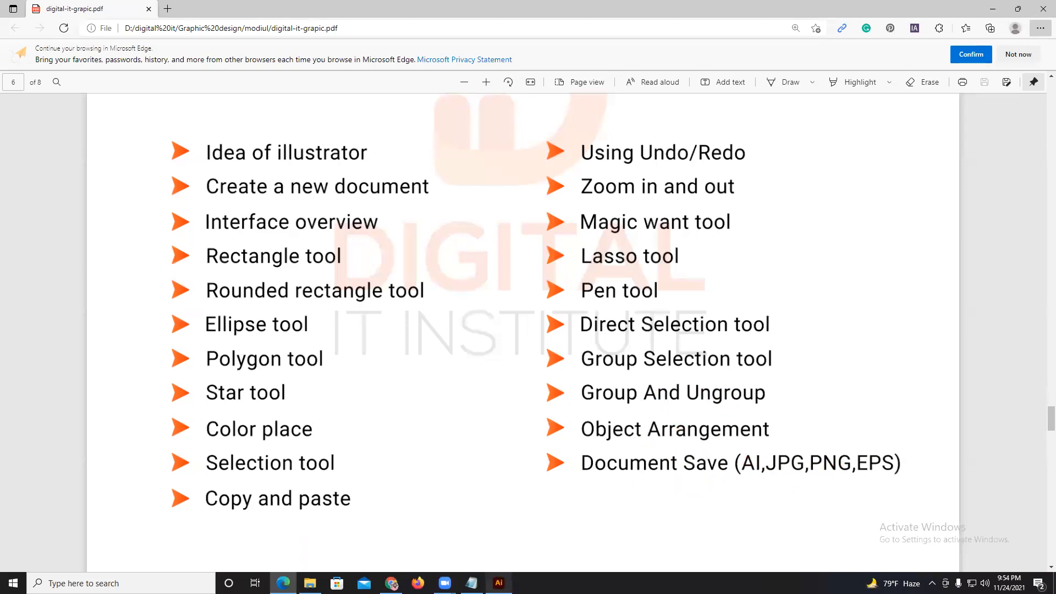
click(499, 583)
key(Delete)
Draw a red rectangle about 6.34 × 2.87 in in the upper part of the artboard.
click(11, 112)
drag(280, 184, 499, 283)
key(ctrl+plus)
key(ctrl+plus)
drag(428, 226, 461, 226)
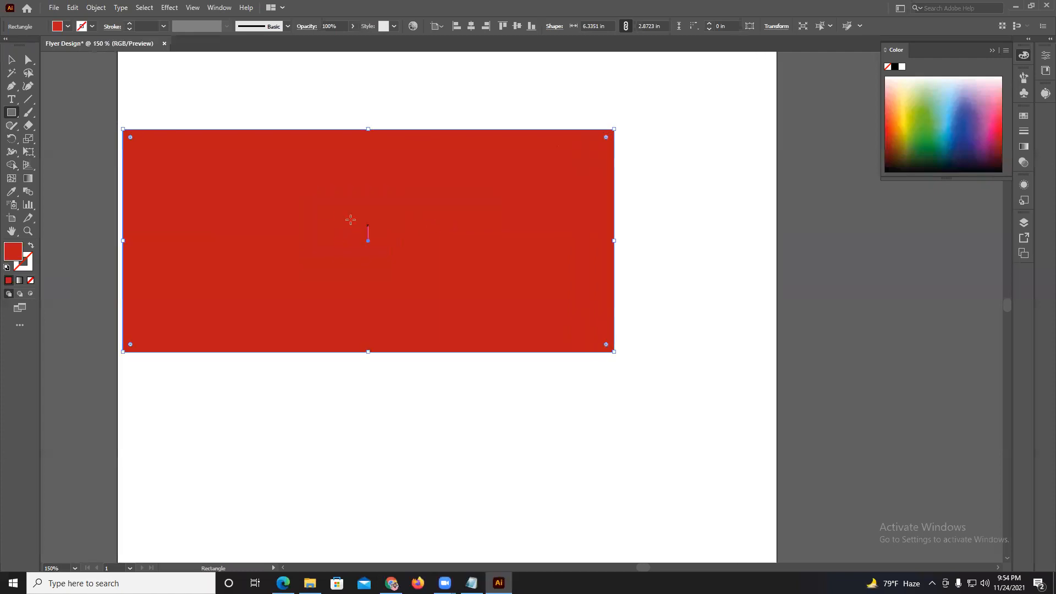
Draw a yellow rectangle about 6.28 × 2.99 in and a green one about 6.27 × 3.09 in, each overlapping and offset down-right.
drag(181, 173, 633, 373)
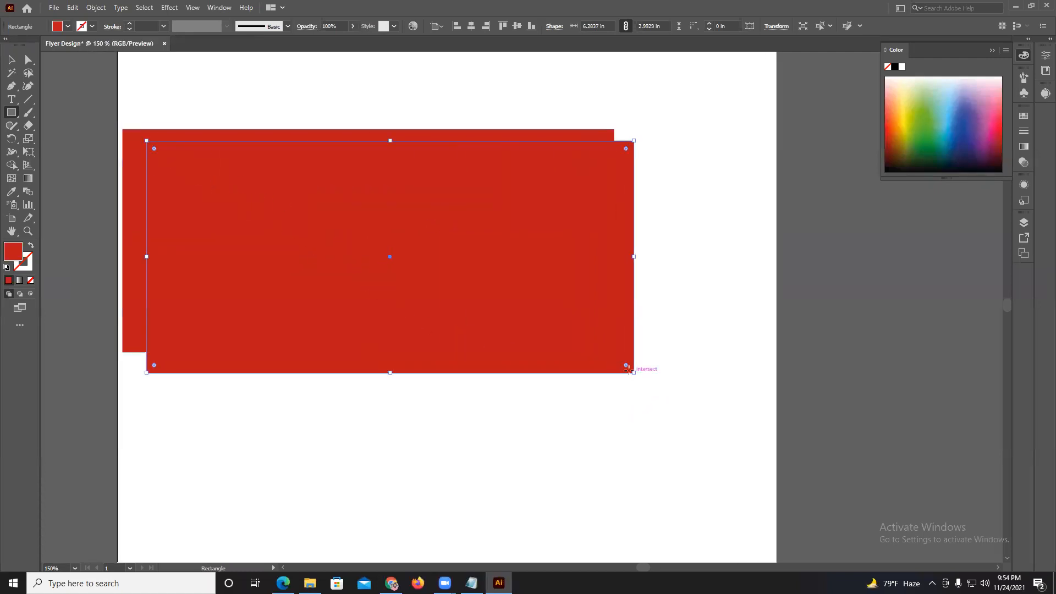
click(906, 119)
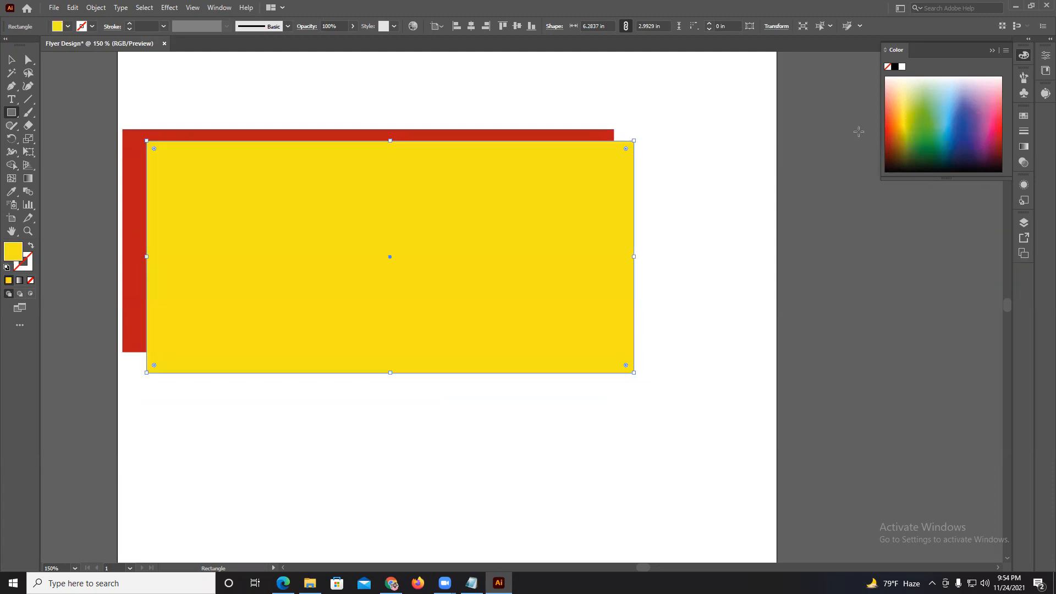
mouse_move(165, 152)
mouse_down()
mouse_move(335, 300)
mouse_move(655, 437)
mouse_move(652, 390)
mouse_up()
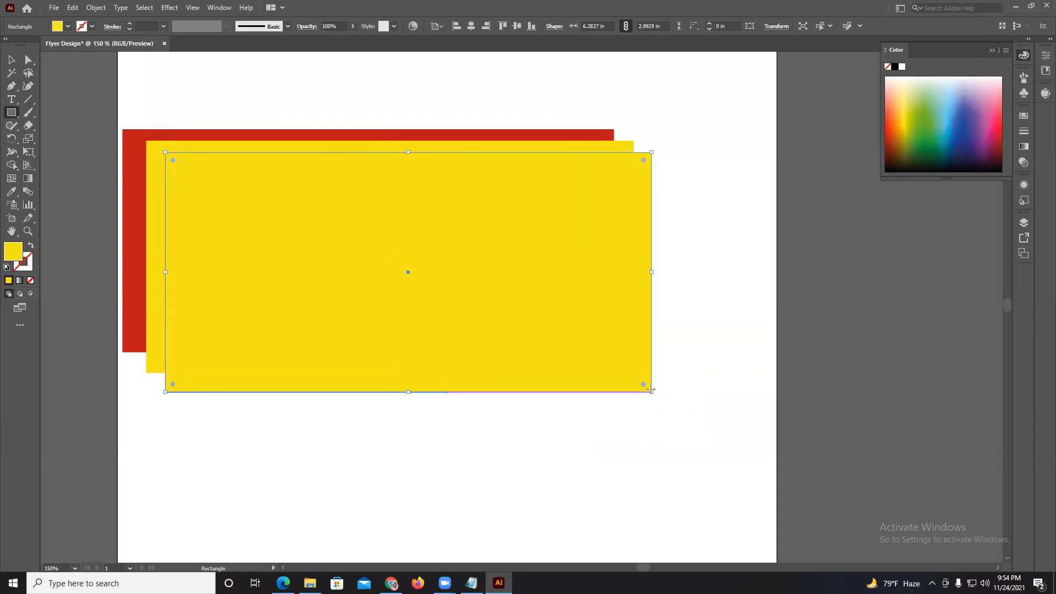
click(901, 147)
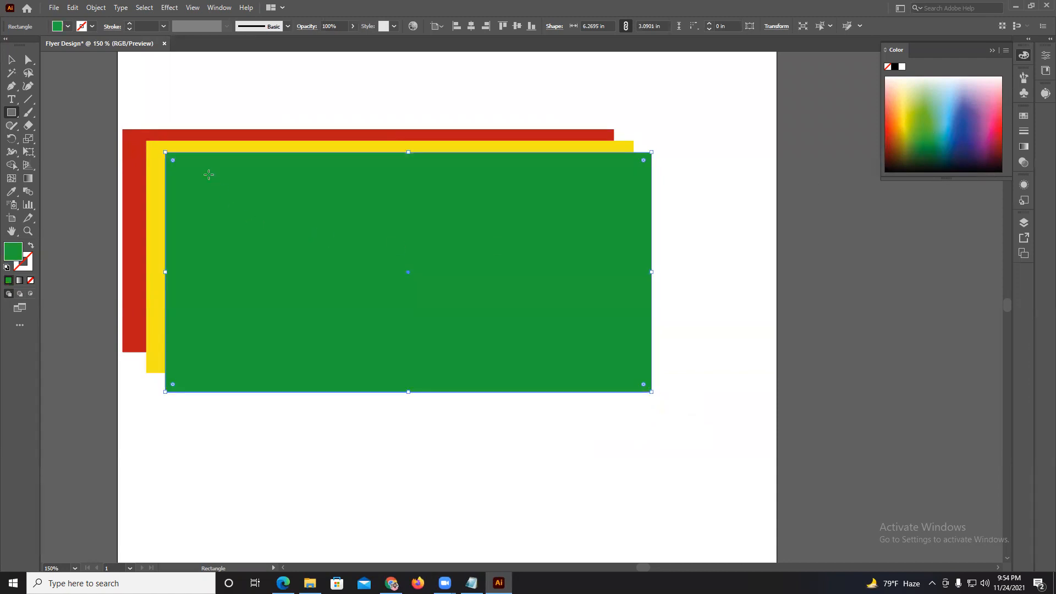
Draw a blue rectangle about 6.29 × 3.19 in overlapping the green one, and move it slightly down and right.
drag(180, 164, 667, 412)
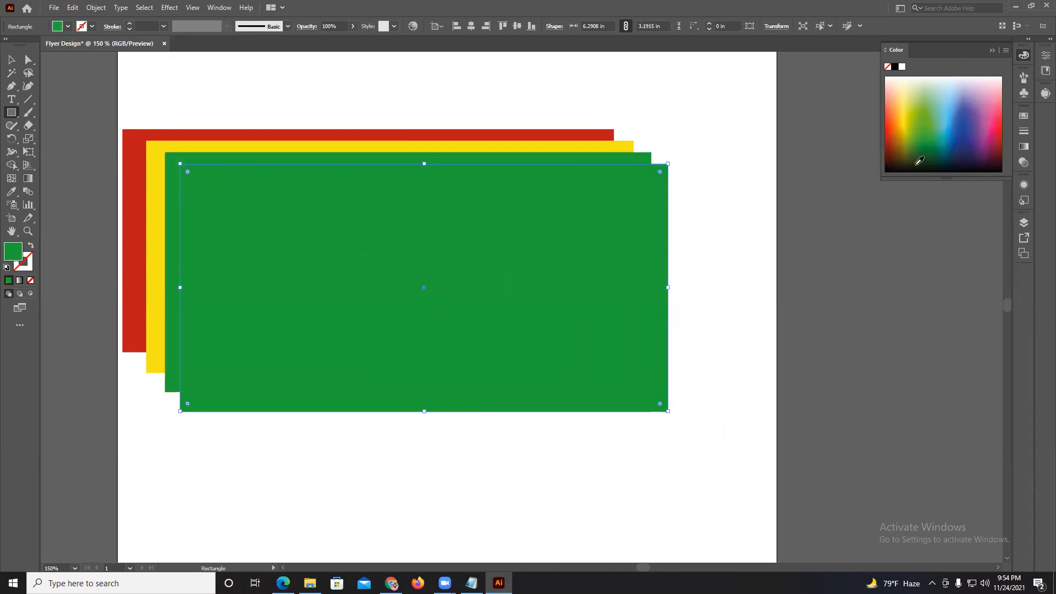
click(971, 134)
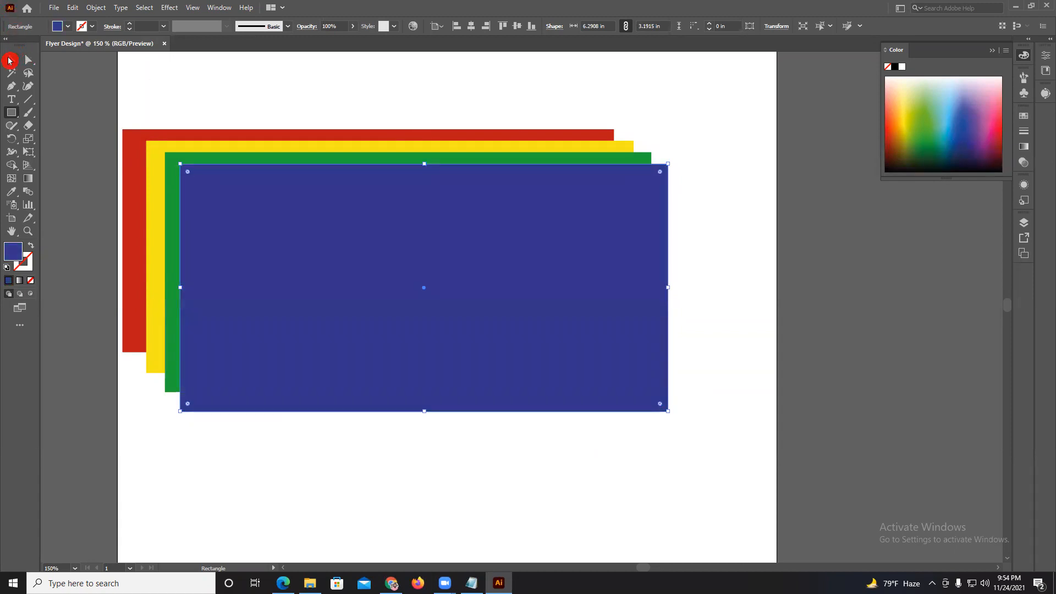
click(974, 129)
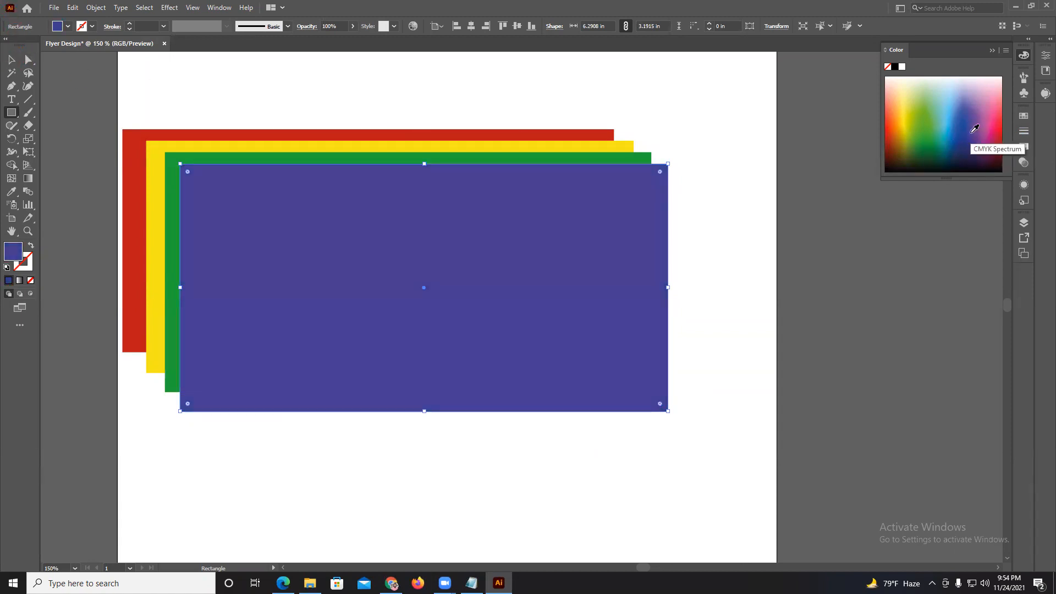
click(7, 58)
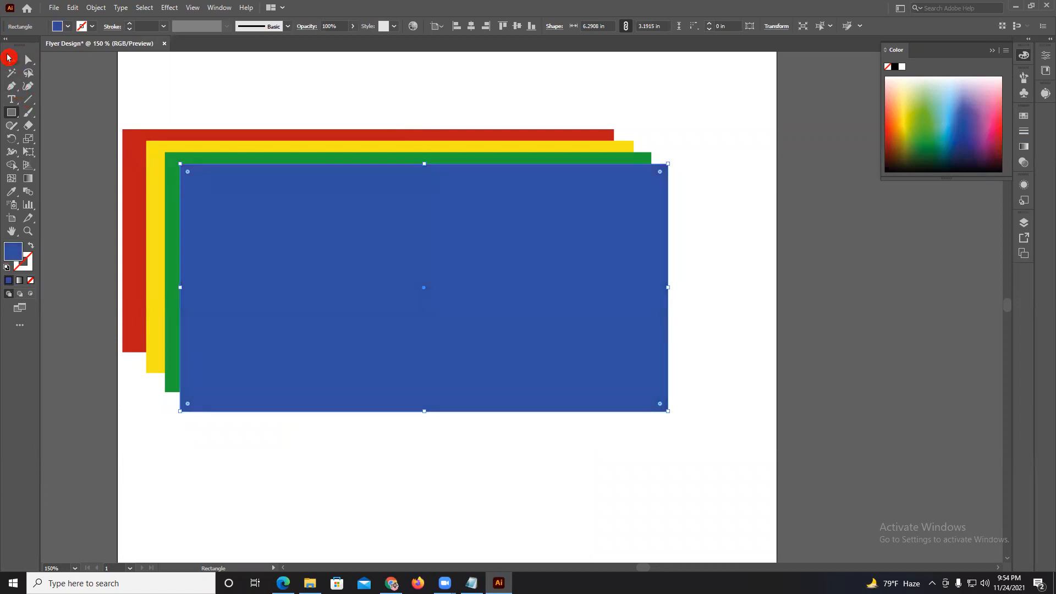
click(123, 104)
drag(420, 226, 424, 234)
Bring the red rectangle forward level by level above the other rectangles, and send it backward level by level behind them.
click(186, 132)
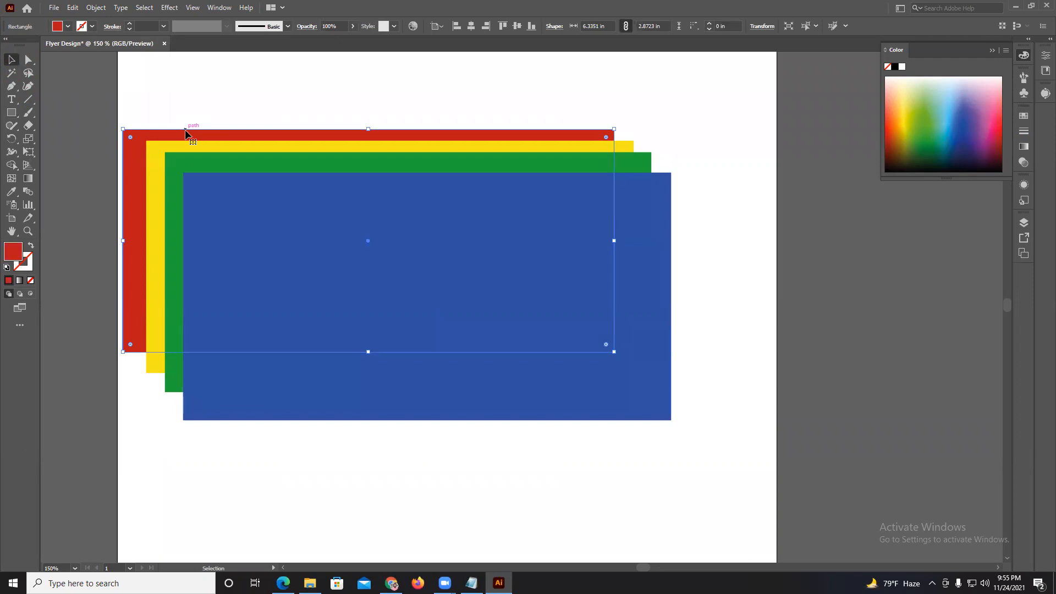
key(ctrl)
key(ctrl+bracketright)
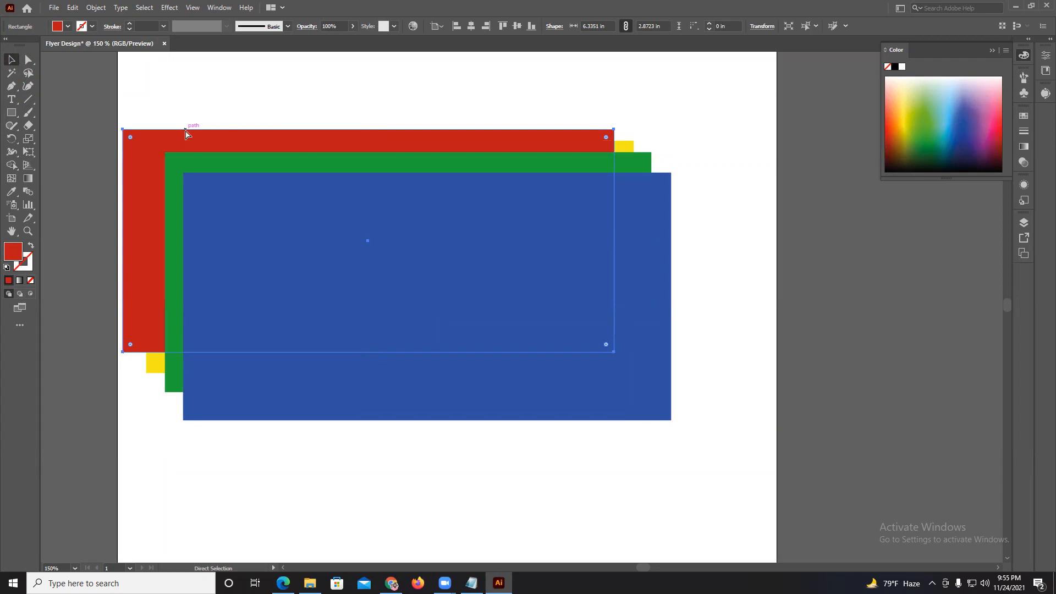
key(ctrl+bracketright)
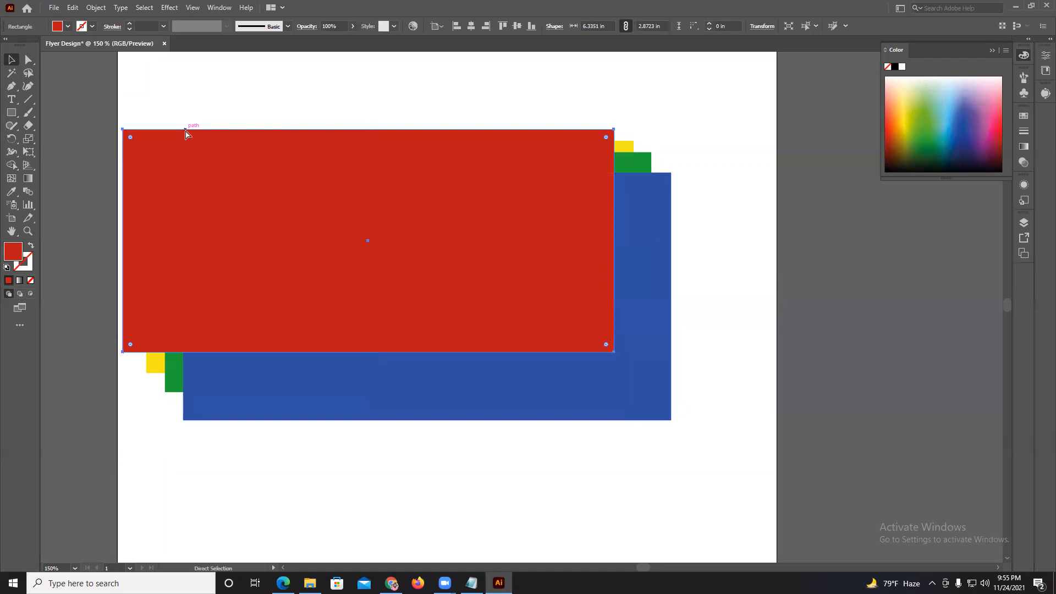
key(ctrl+bracketleft)
key(ctrl+bracketleft)
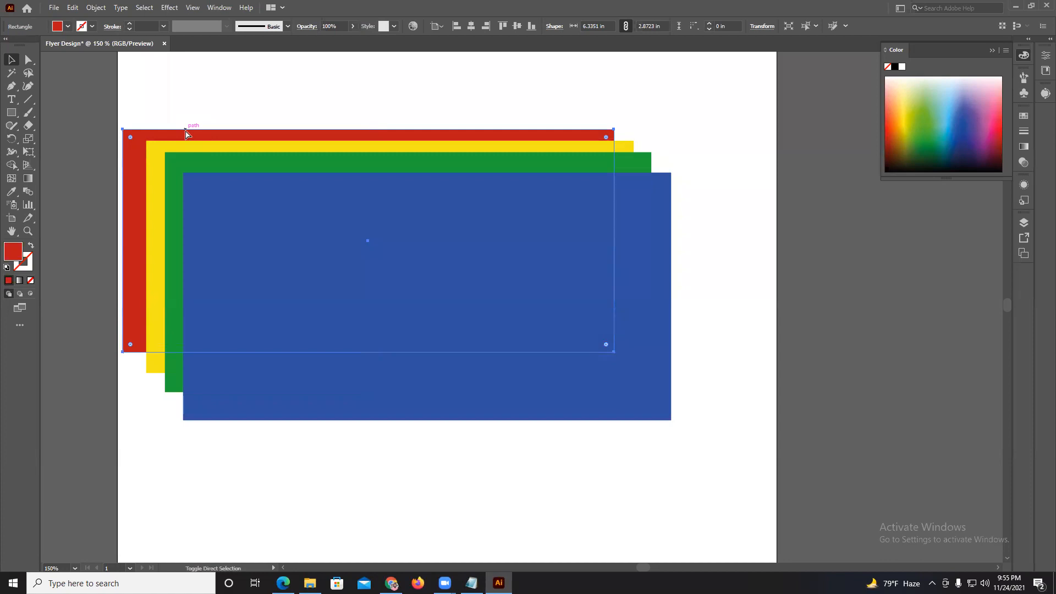
Bring the red rectangle directly to the front, send it directly to the back and deselect it.
key(ctrl+shift+bracketright)
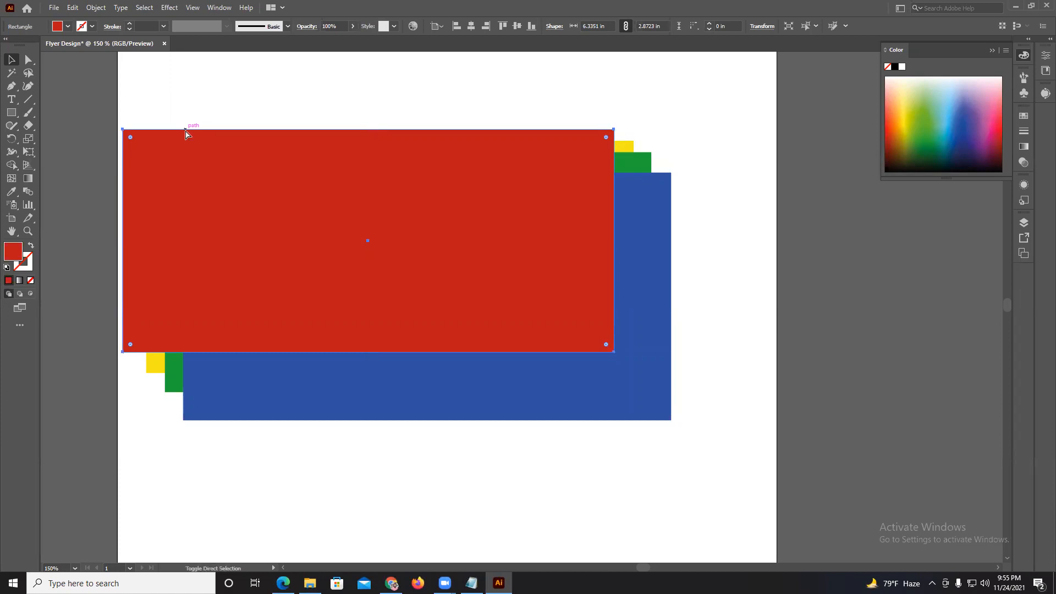
key(ctrl+shift+bracketleft)
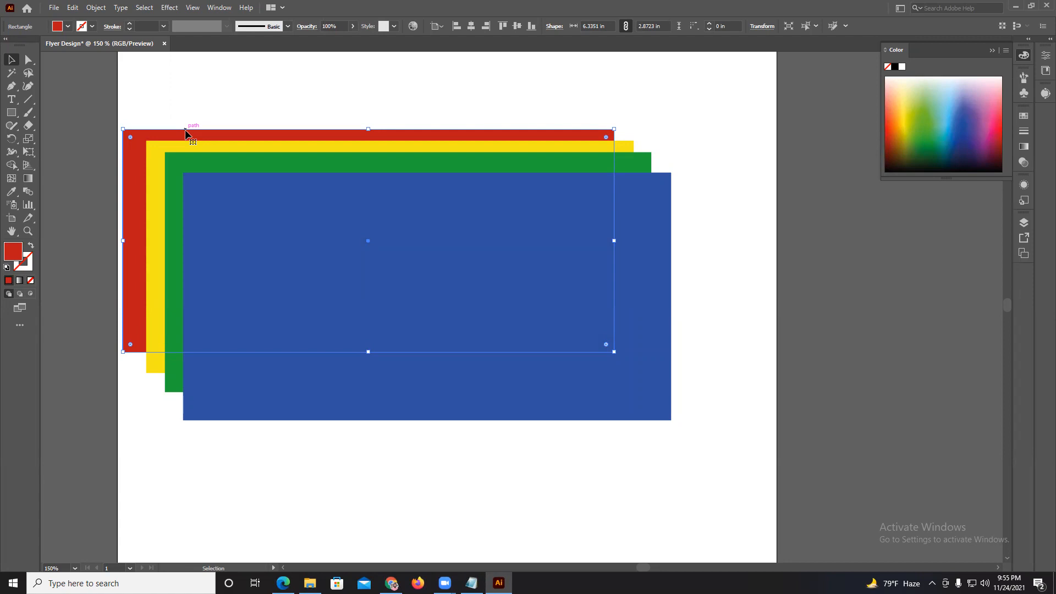
click(170, 107)
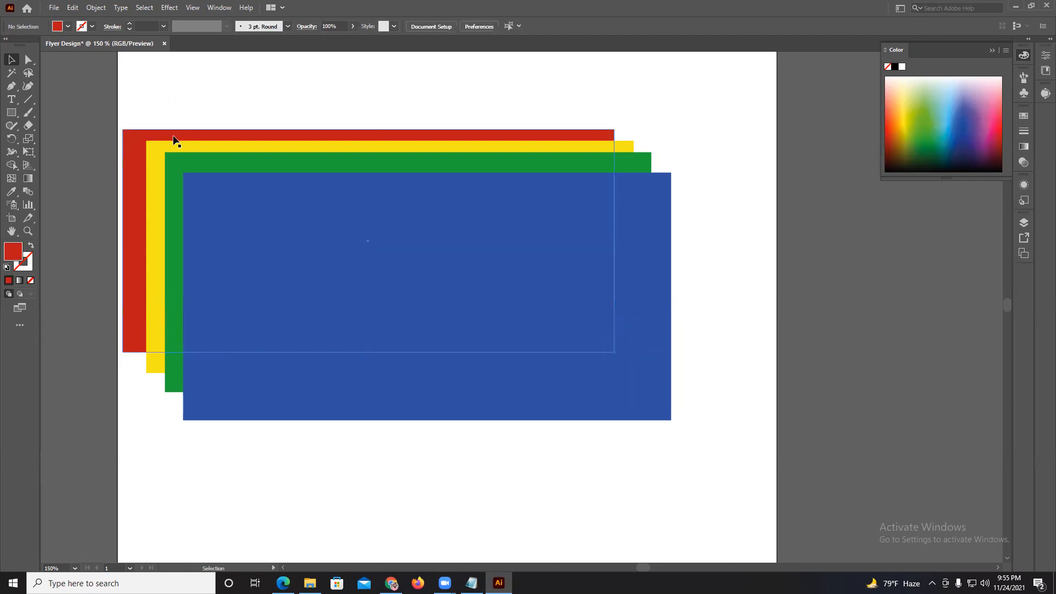
Move the red rectangle slightly up, and apply the Arrange commands Bring to Front and Send to Back to it.
drag(173, 135, 173, 131)
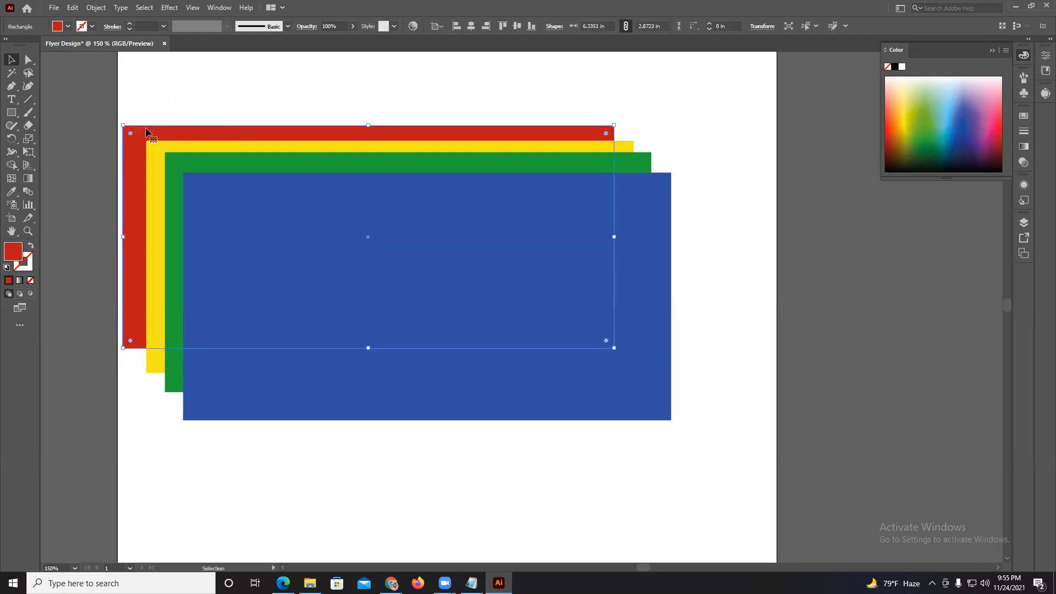
right_click(145, 129)
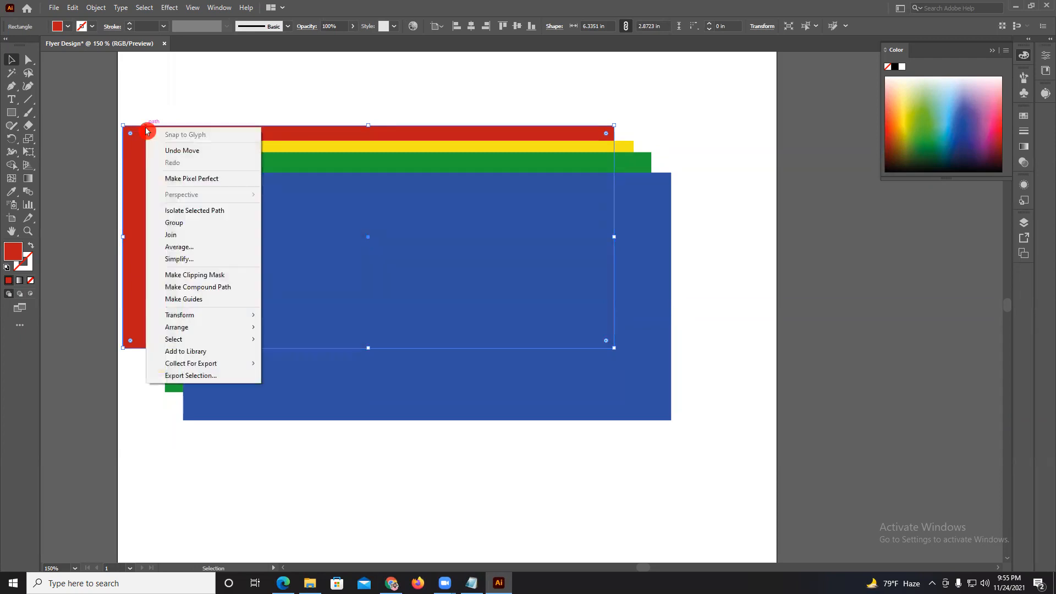
mouse_move(199, 331)
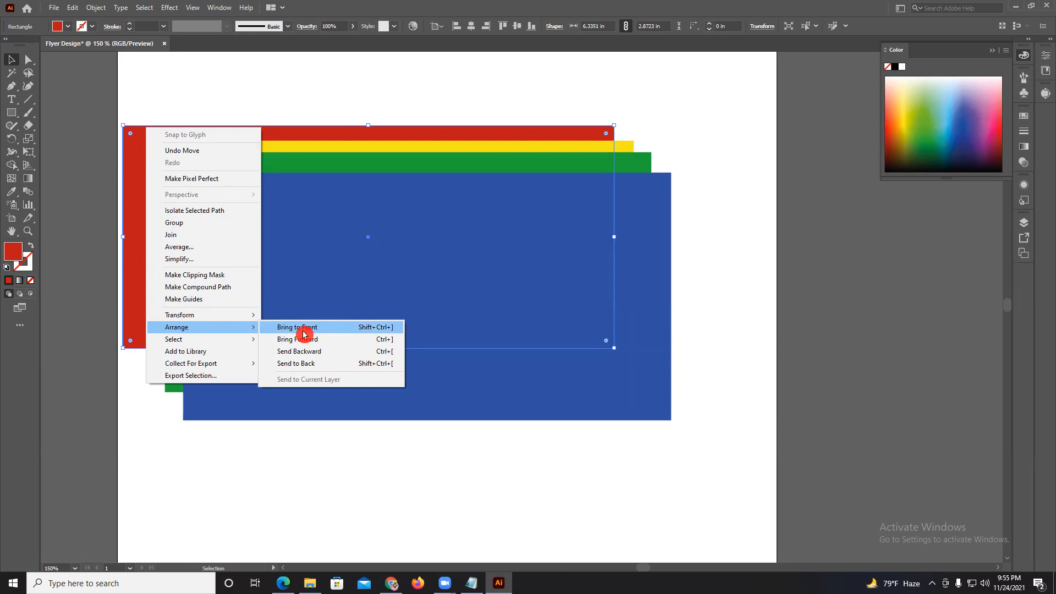
click(379, 327)
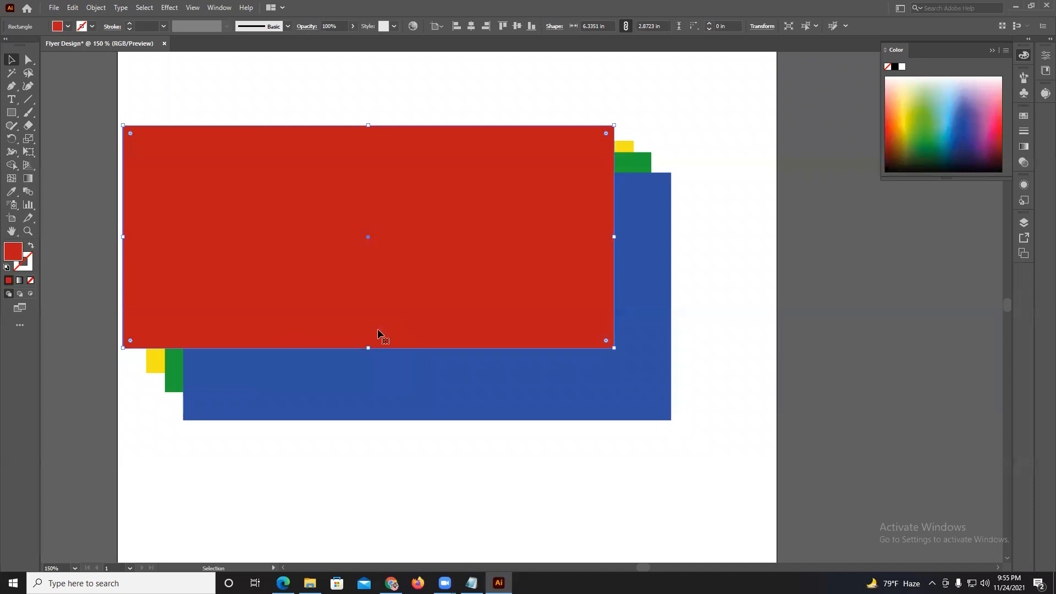
right_click(295, 175)
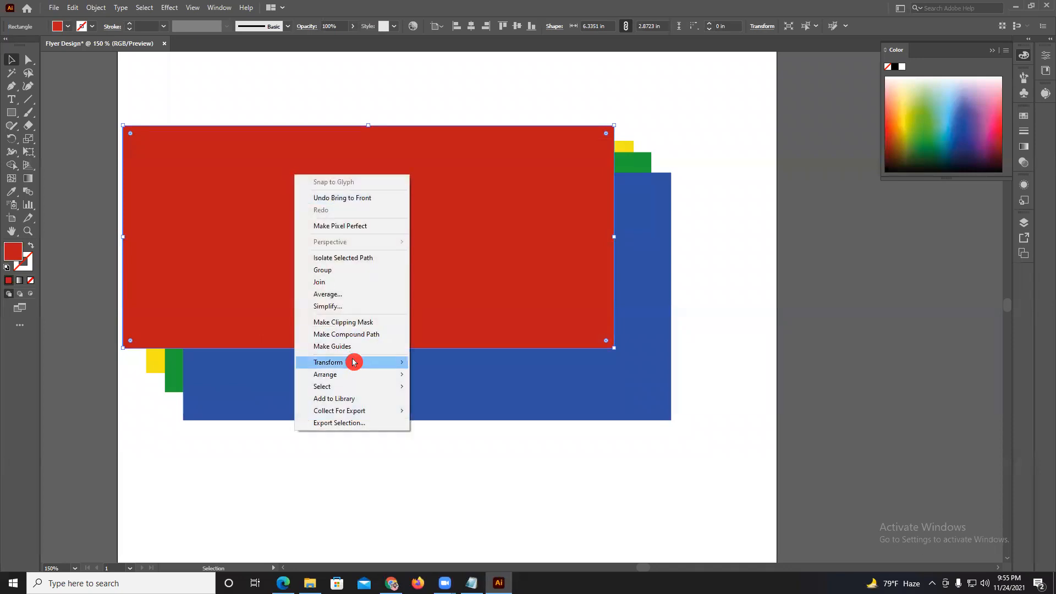
mouse_move(342, 373)
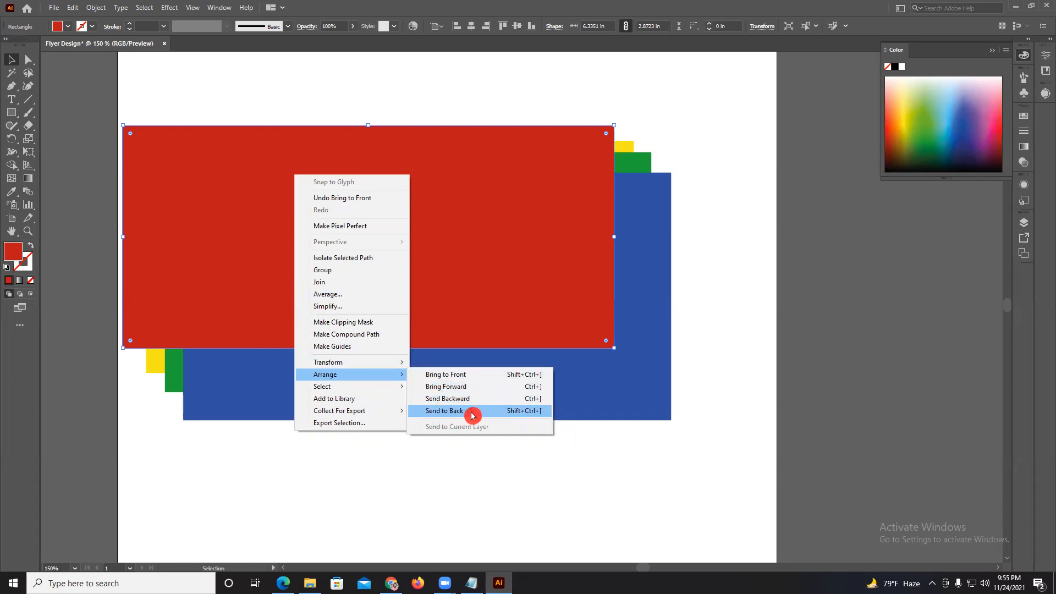
click(530, 418)
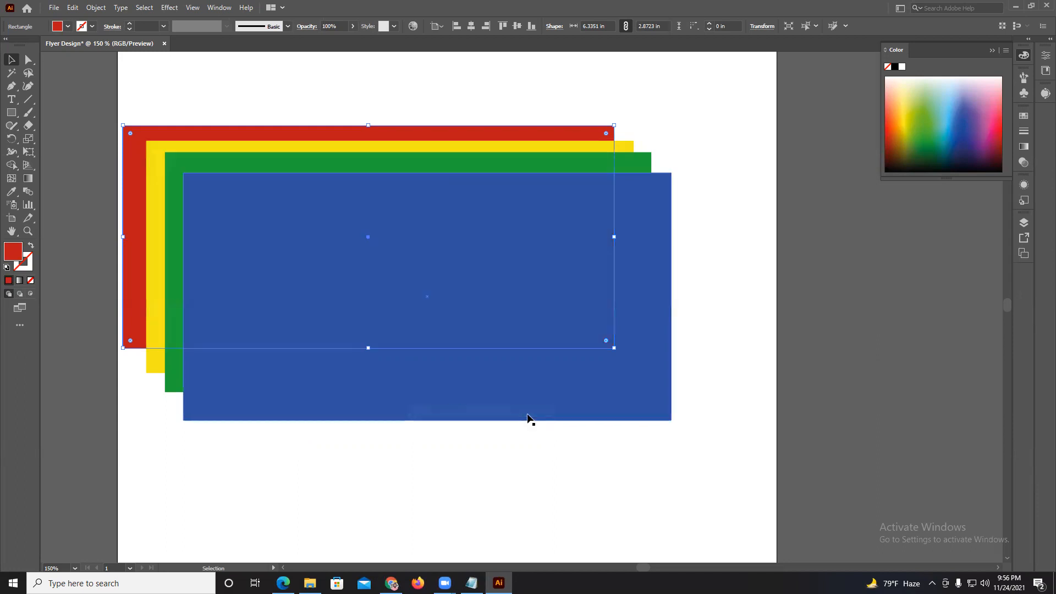
Apply Bring Forward to the green rectangle to put it above the blue one, and return it with Send Backward.
click(170, 226)
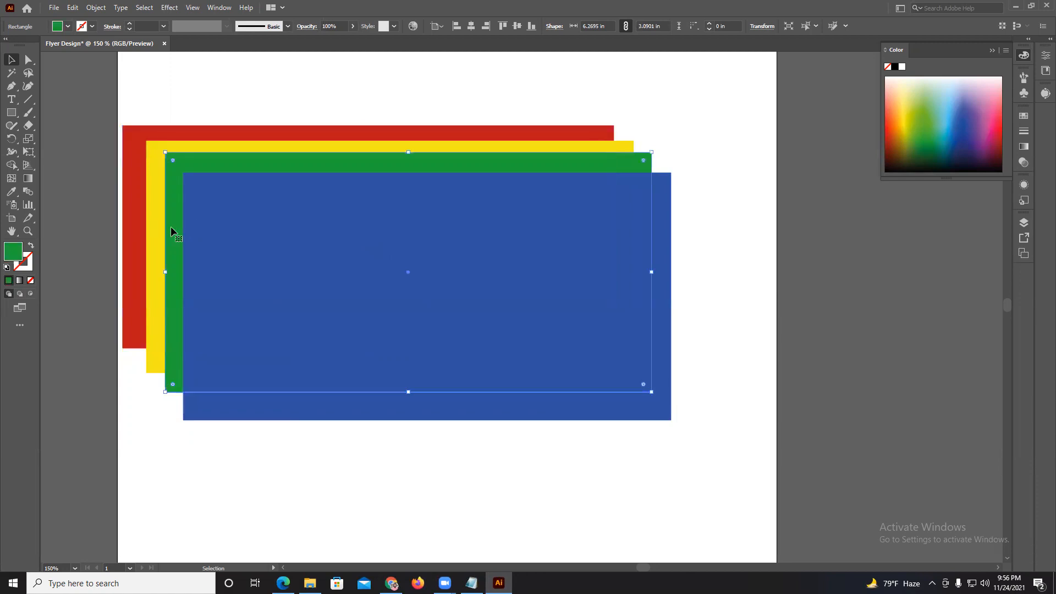
right_click(170, 226)
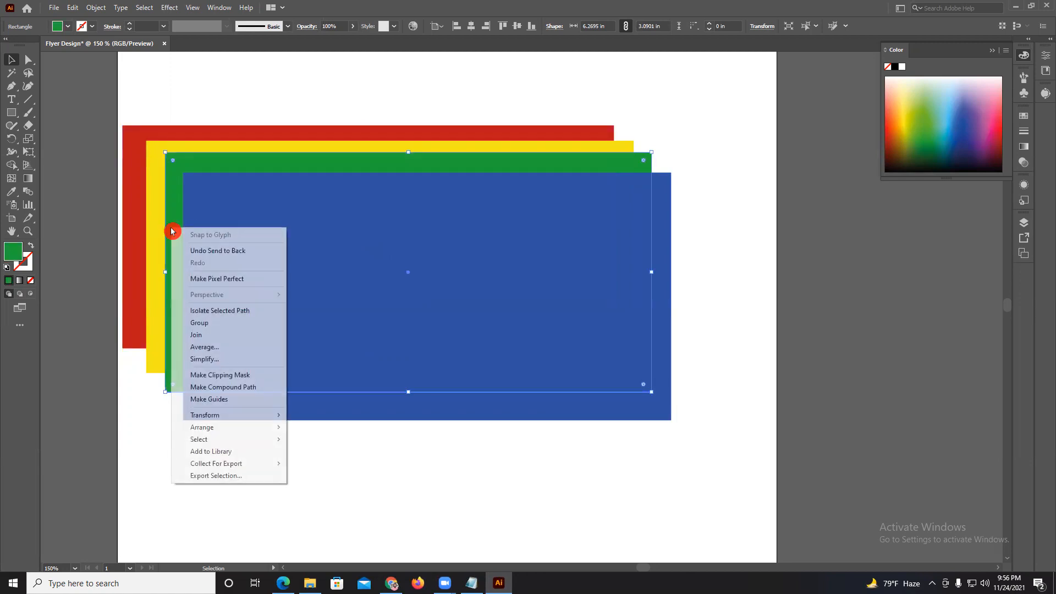
mouse_move(209, 430)
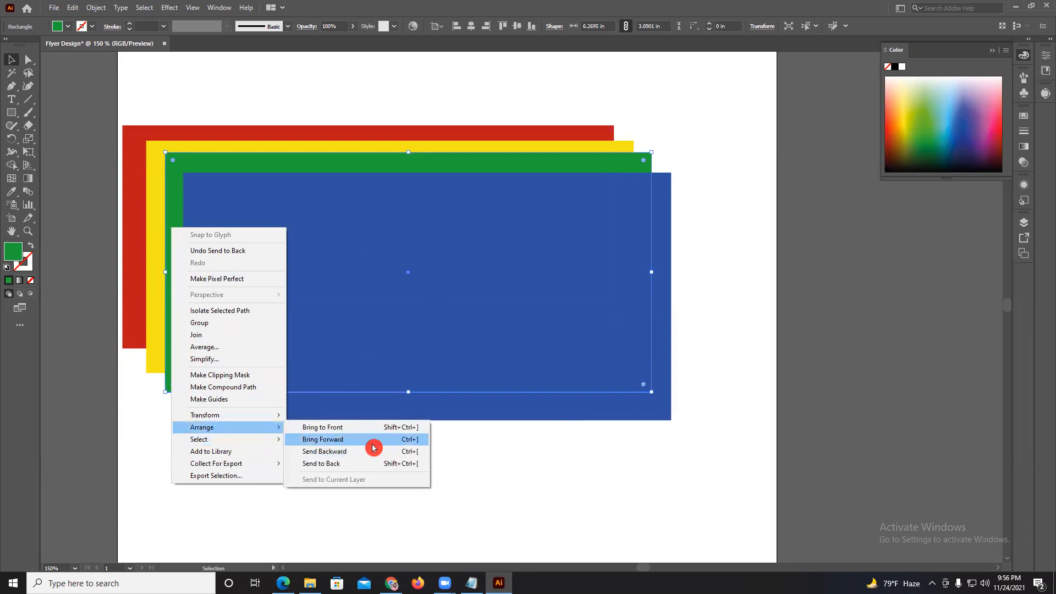
click(406, 439)
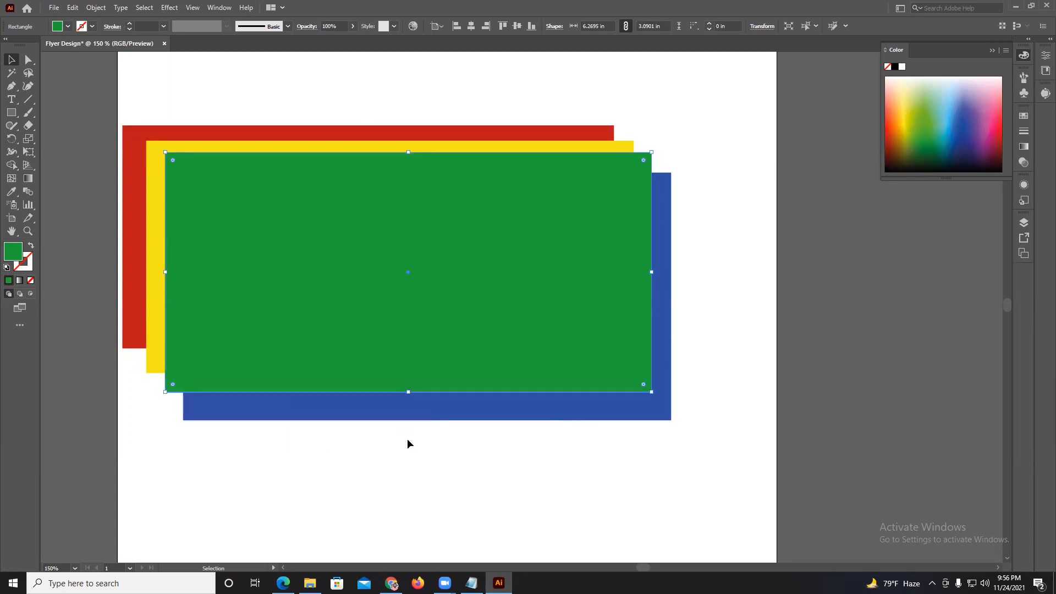
right_click(264, 276)
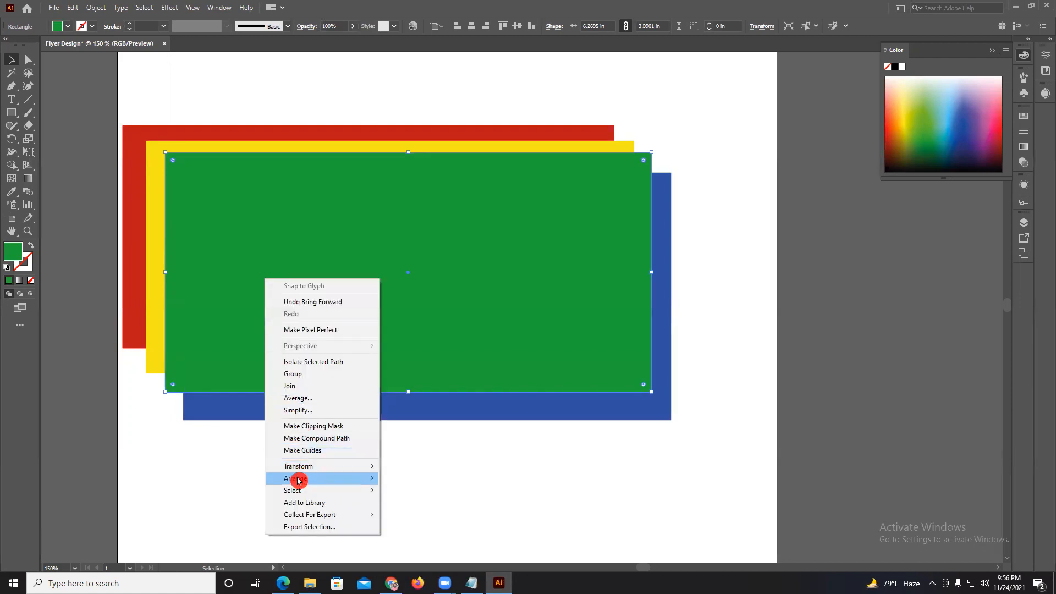
mouse_move(298, 480)
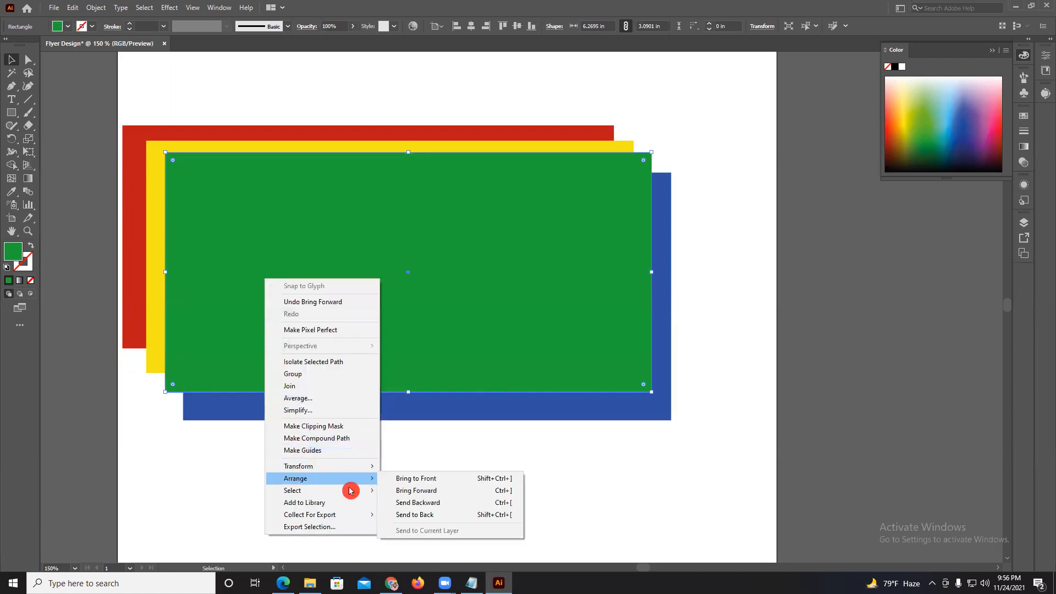
click(423, 503)
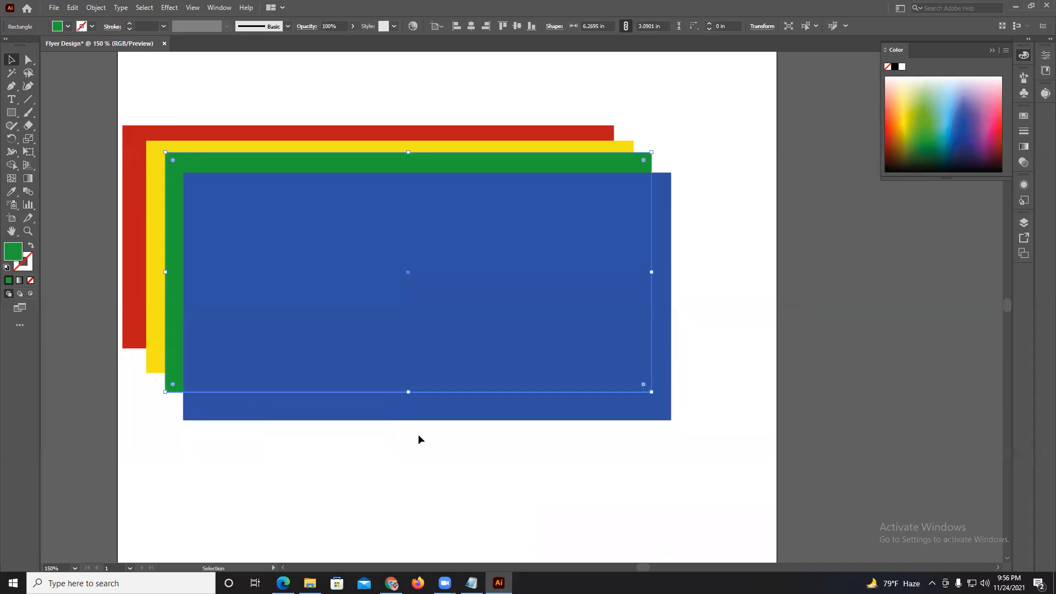
Deselect the green rectangle, check the Class 10 outline PDF in Edge for the document-saving topic and return to Illustrator.
click(271, 90)
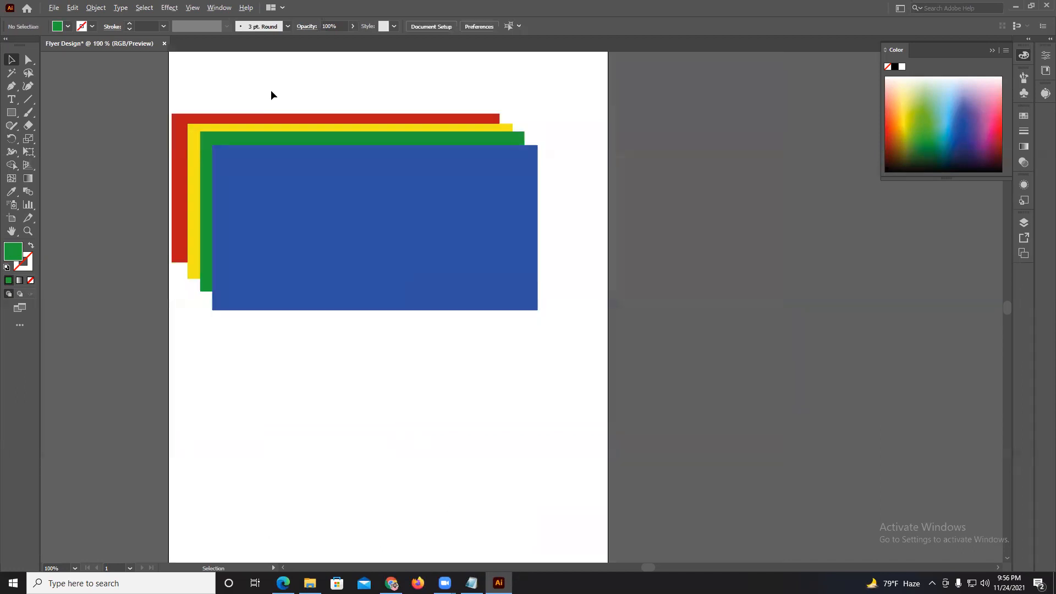
key(ctrl+minus)
drag(292, 130, 377, 177)
click(339, 74)
scroll(347, 102, down, 3)
drag(396, 141, 398, 192)
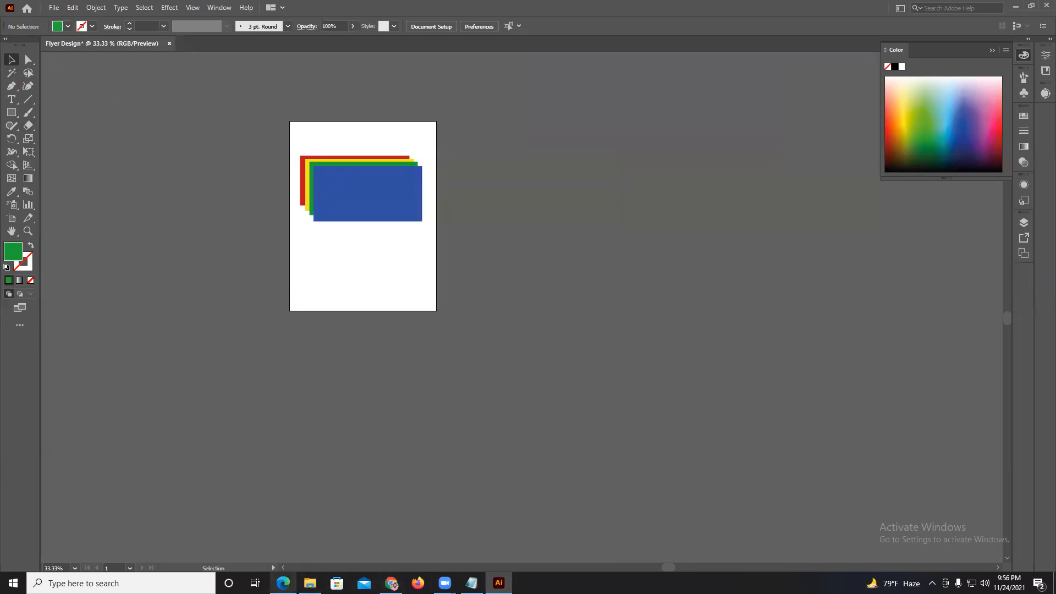
click(283, 583)
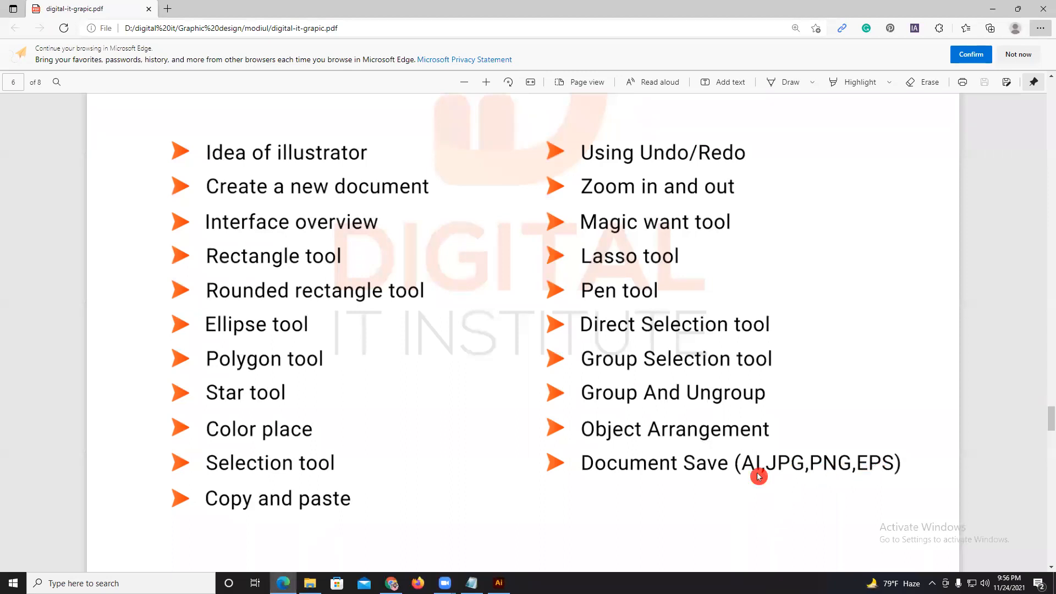
click(499, 583)
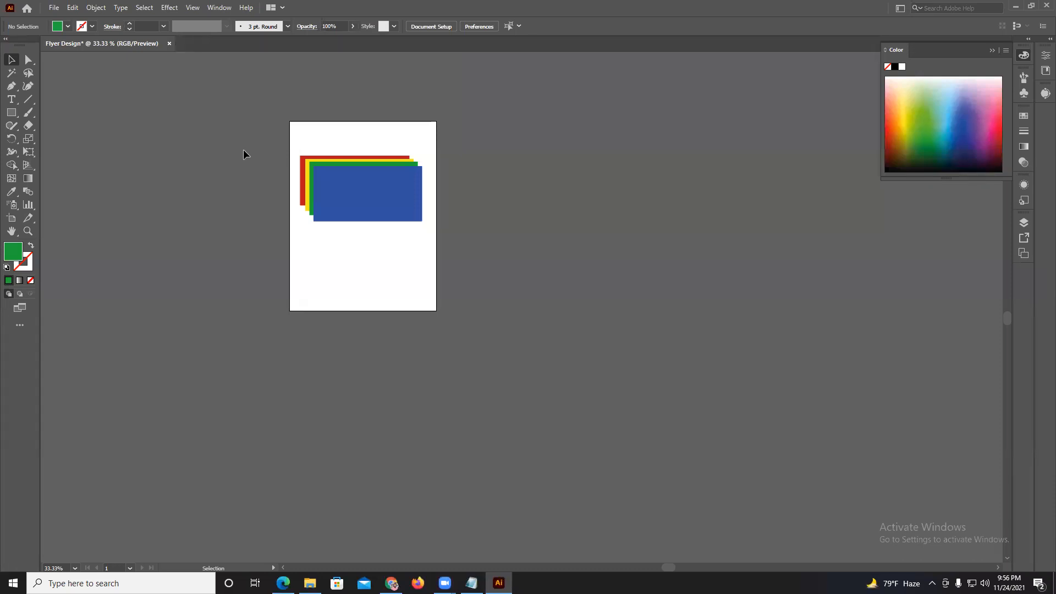
Save the document to the Desktop as Flyer Design in Adobe Illustrator (AI) format, version Illustrator 2020.
click(59, 9)
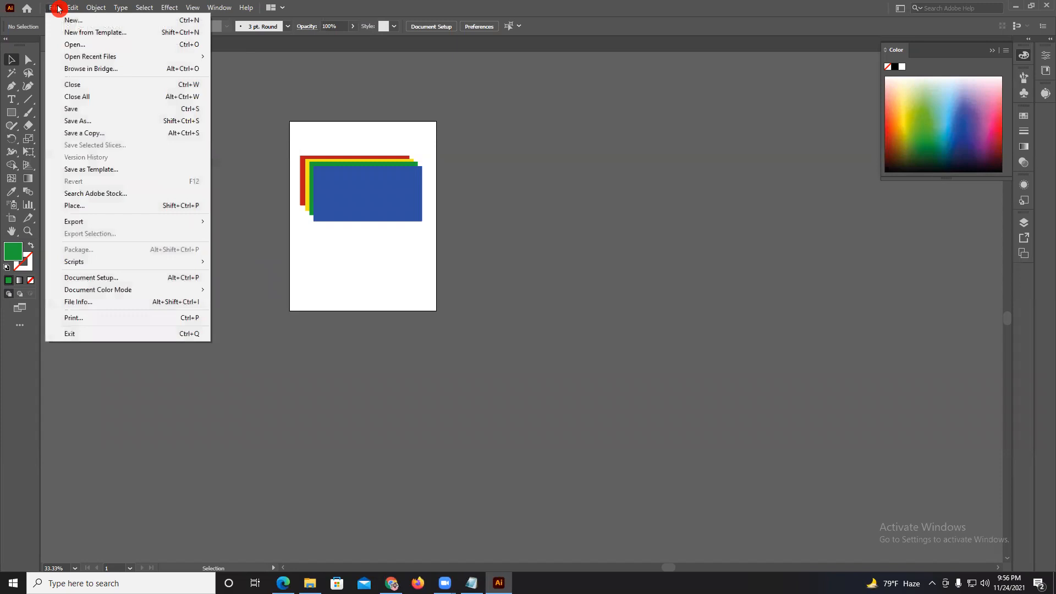
click(109, 126)
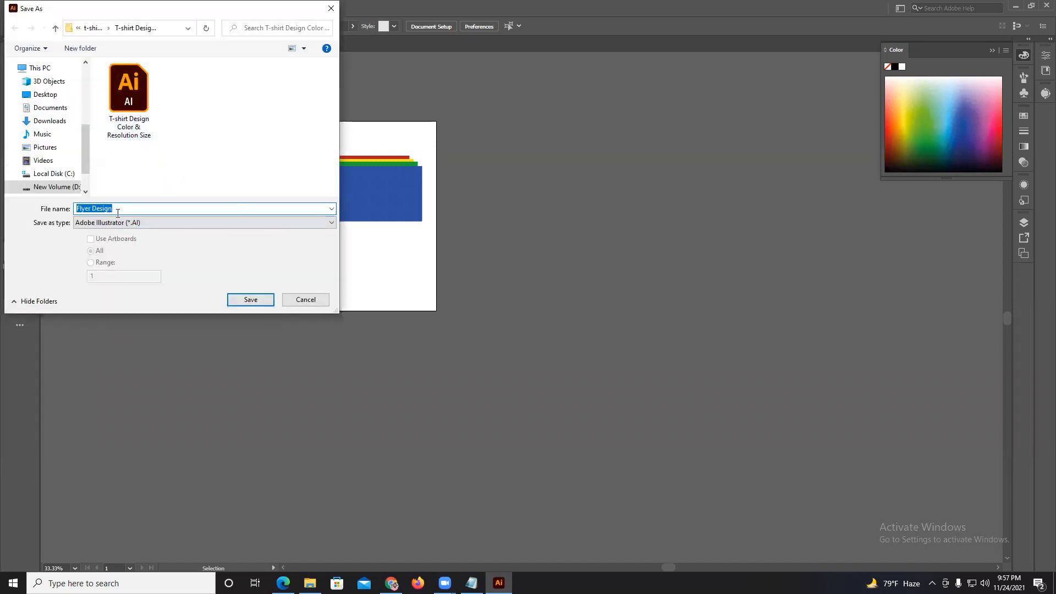
click(45, 94)
click(138, 235)
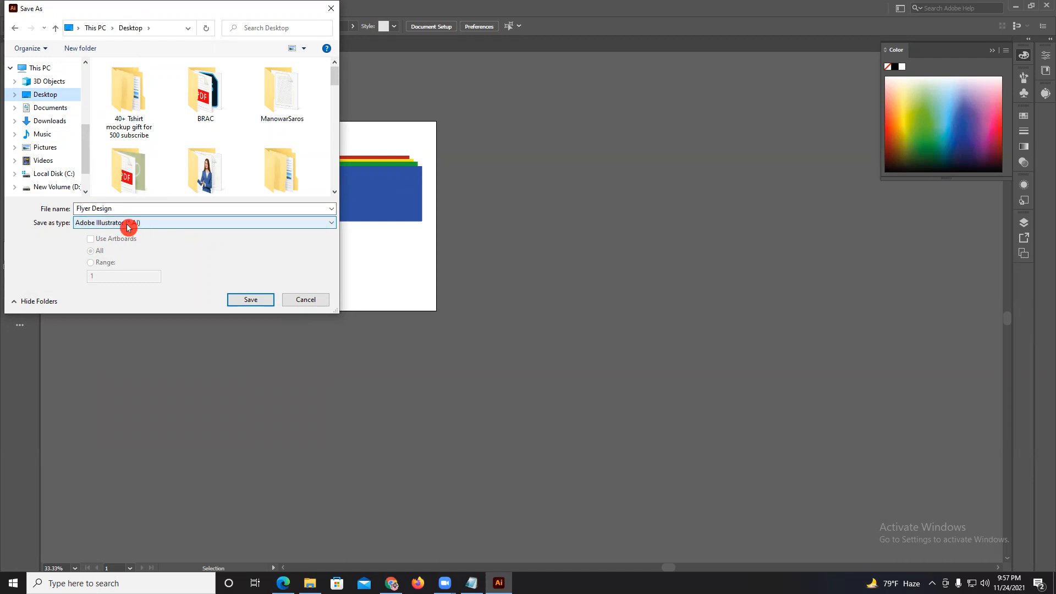
click(245, 300)
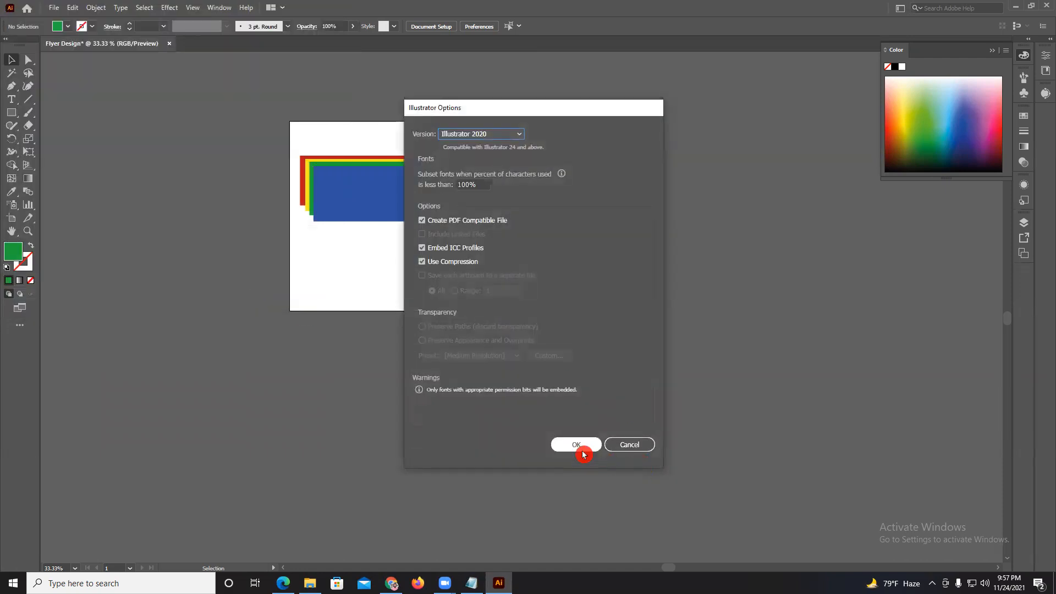
click(582, 449)
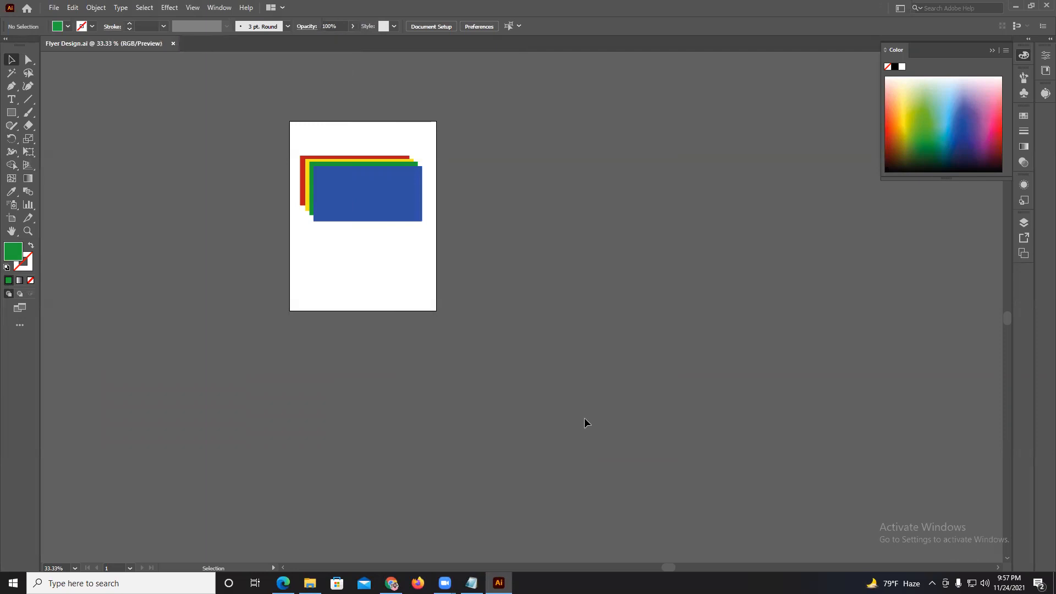
Save the document again on the Desktop as Flyer Design in Illustrator EPS format, version Illustrator 2020 EPS.
click(54, 11)
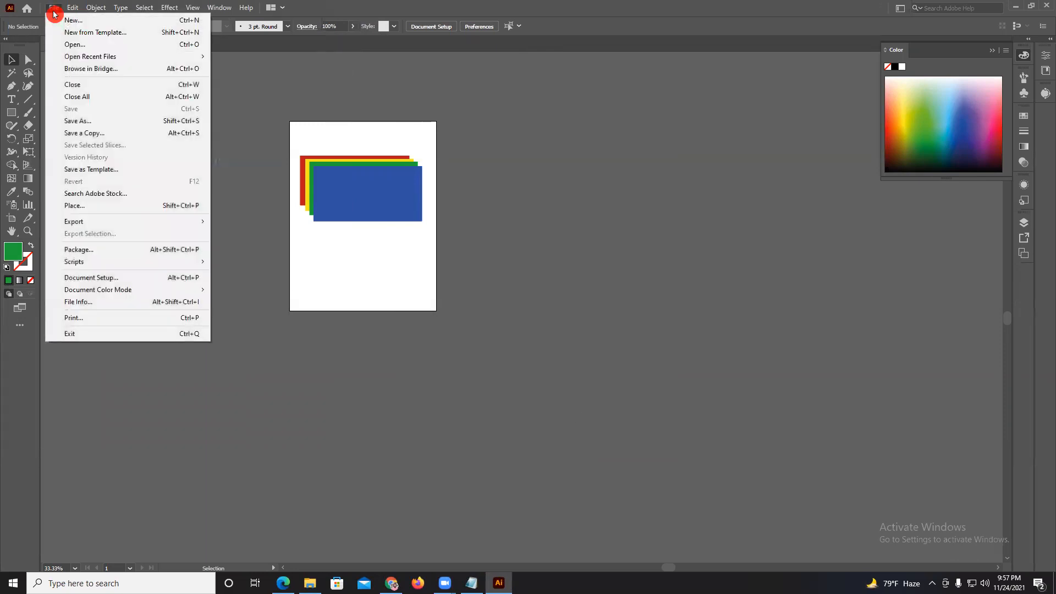
click(91, 121)
click(284, 223)
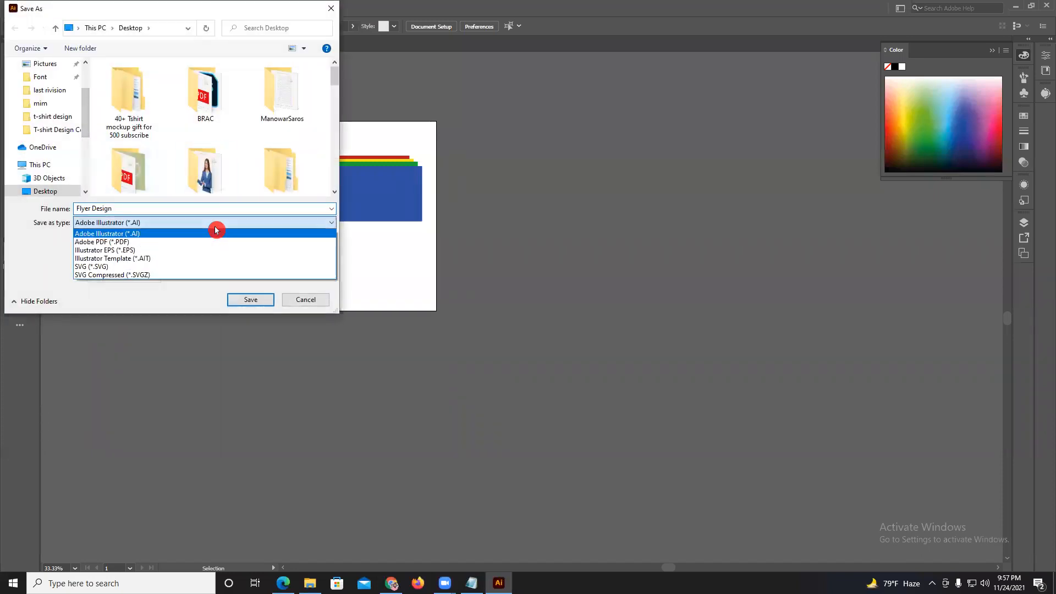
click(131, 252)
click(251, 301)
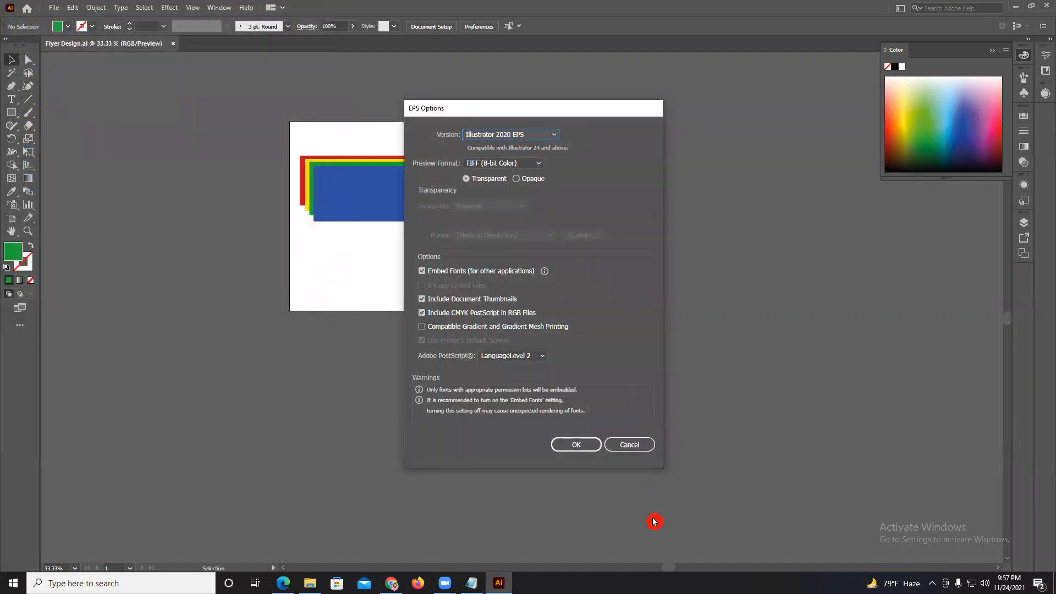
click(577, 452)
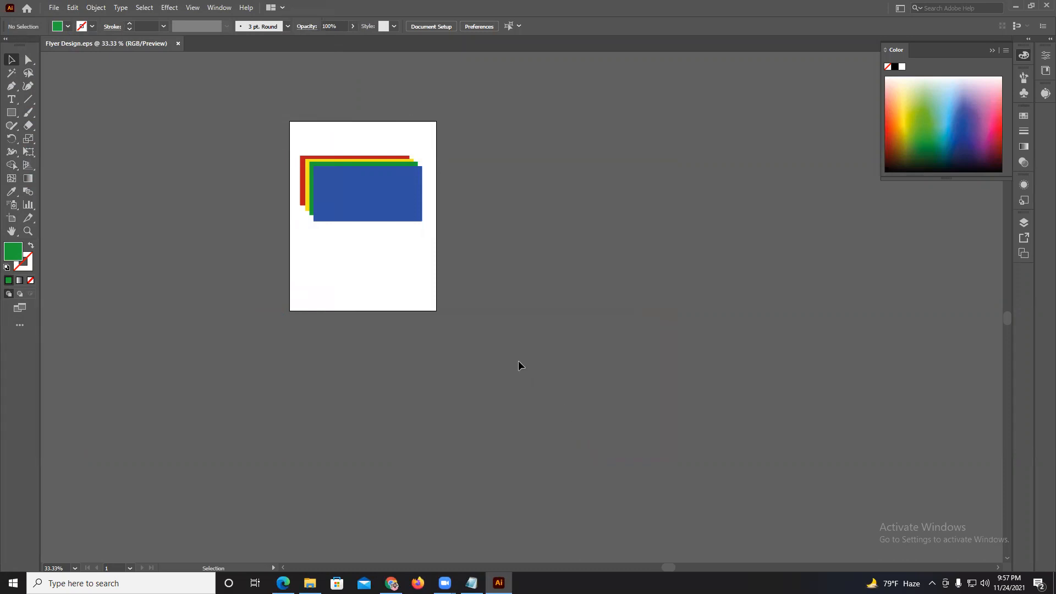
Export the artwork with Save for Web as a transparent PNG-24 named Flyer-Design on the Desktop.
click(55, 12)
mouse_move(86, 223)
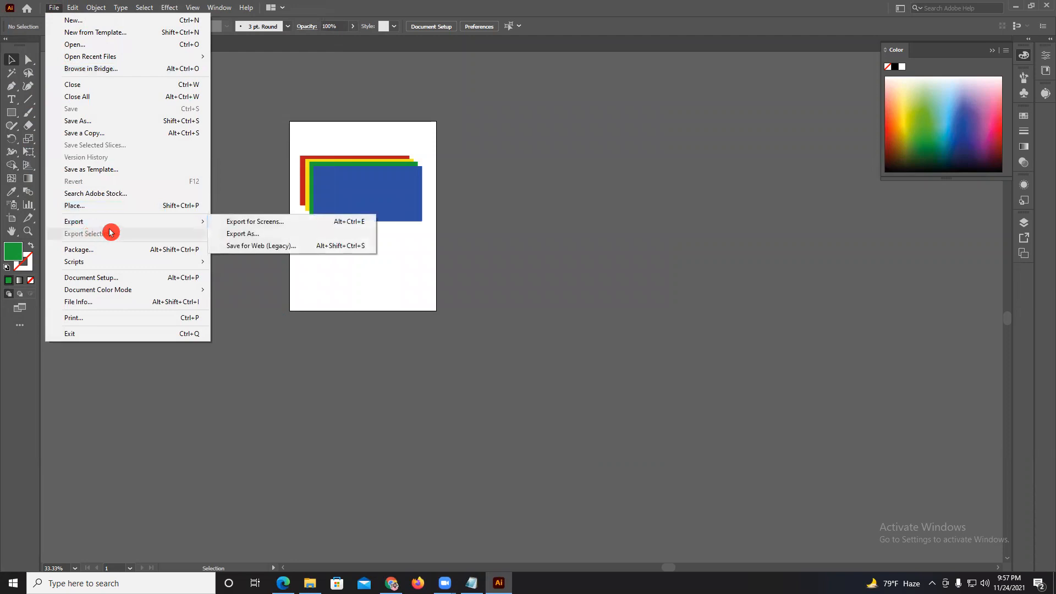
click(257, 247)
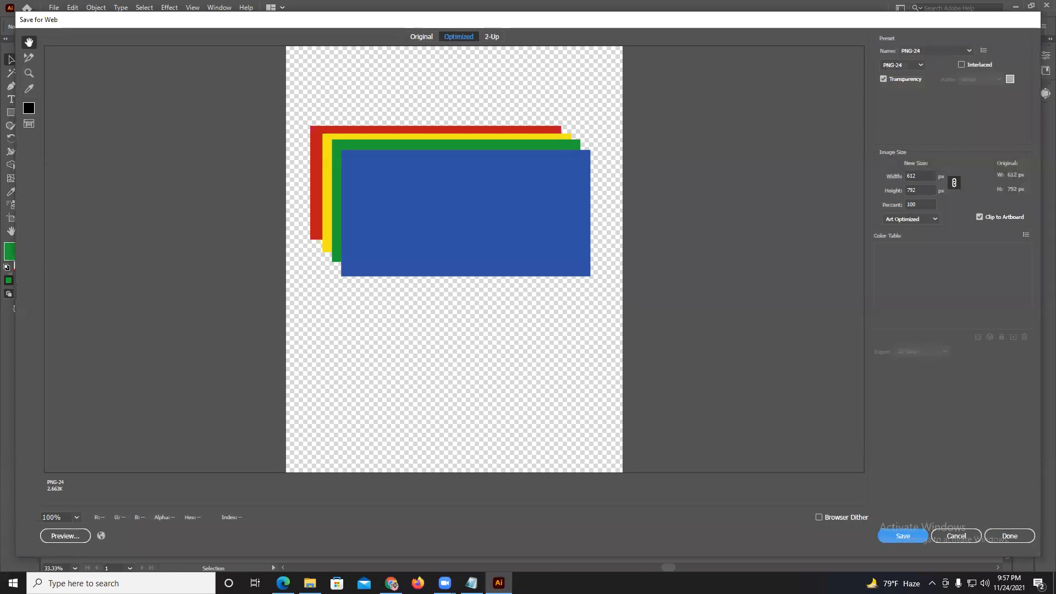
click(920, 537)
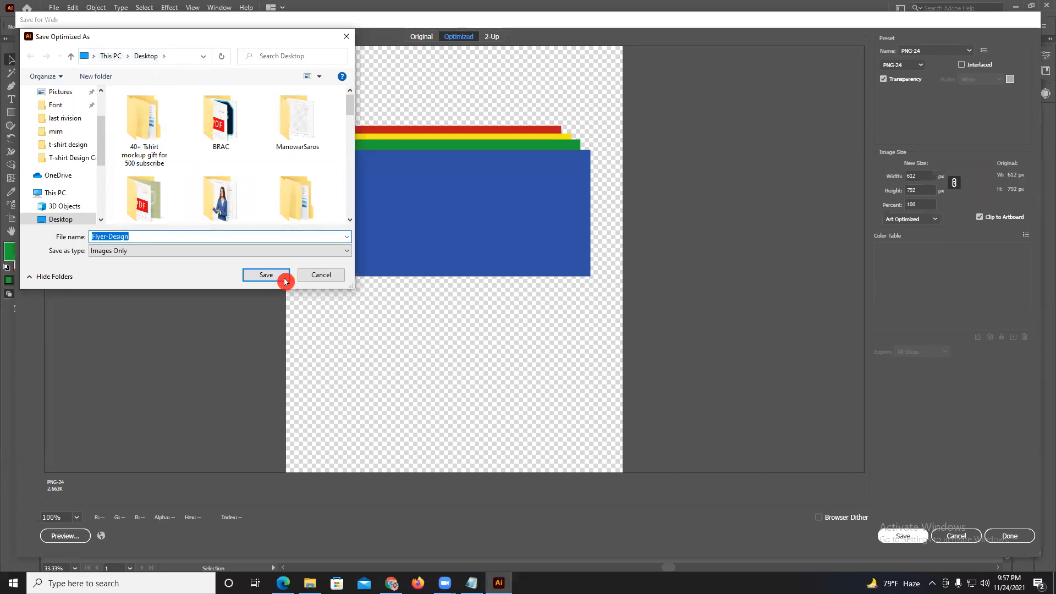
click(266, 275)
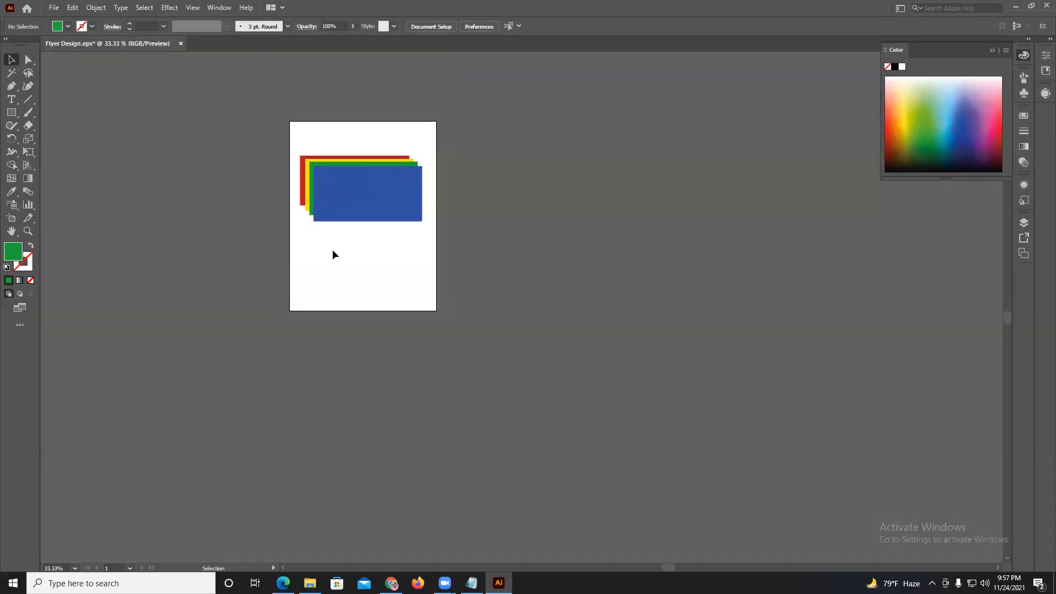
Export the artwork with Save for Web using the JPEG High preset with quality raised to 100%.
drag(53, 7, 279, 247)
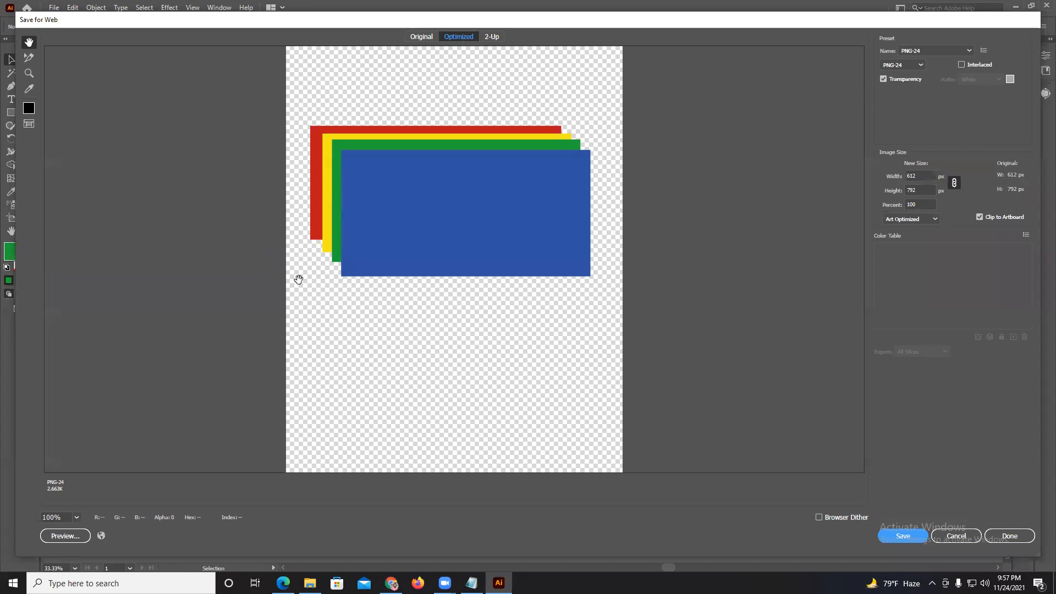
click(913, 53)
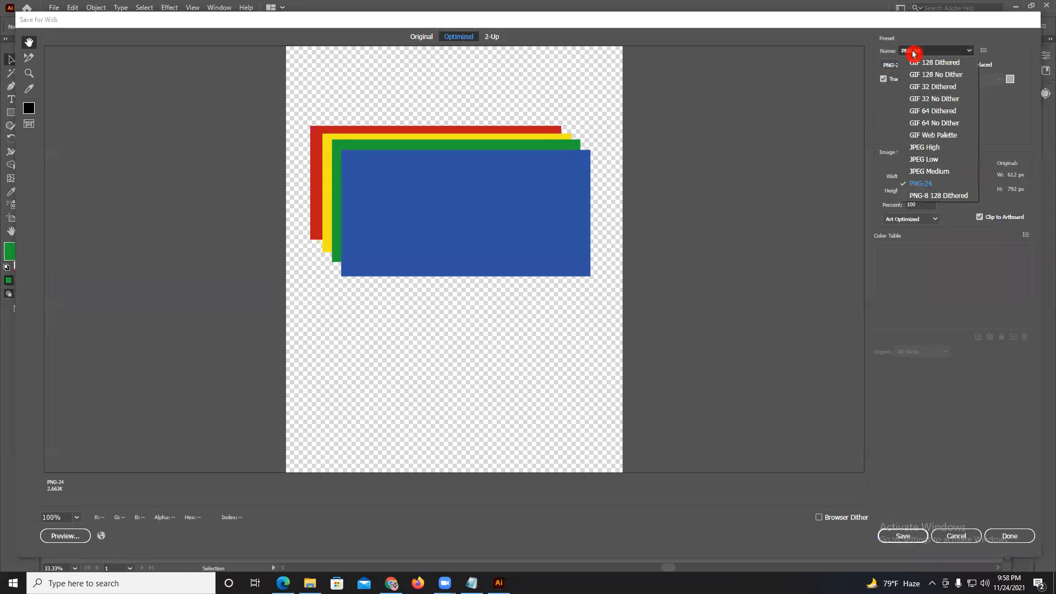
click(928, 149)
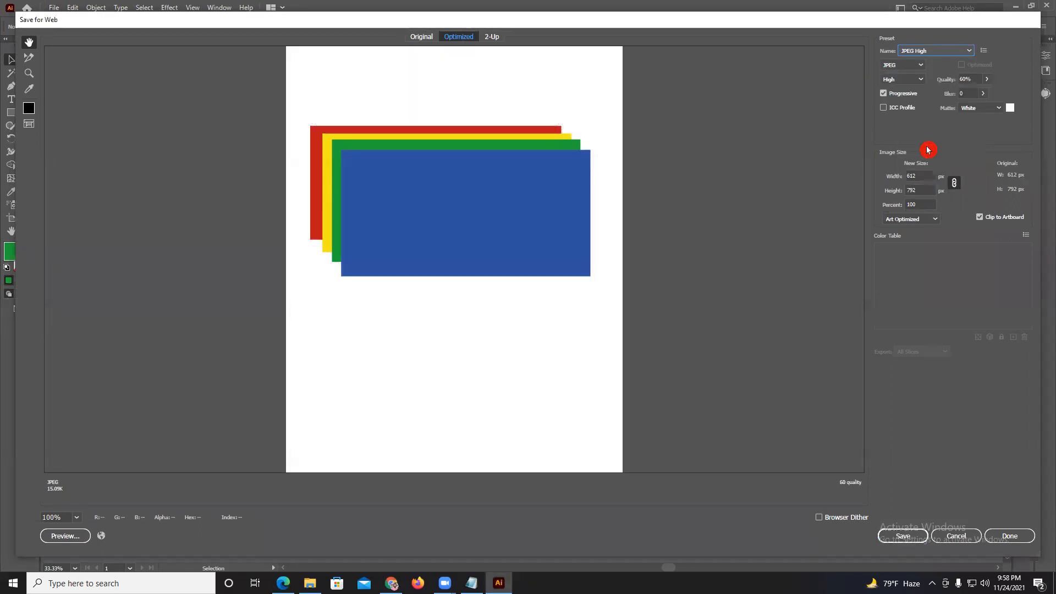
click(987, 79)
drag(969, 94, 1006, 98)
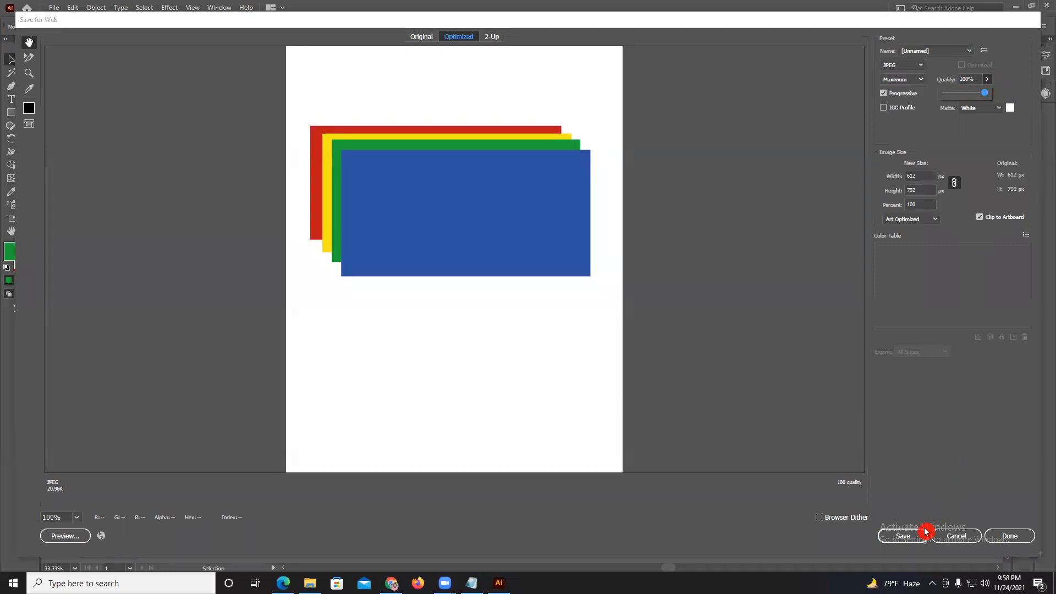
click(905, 536)
click(258, 275)
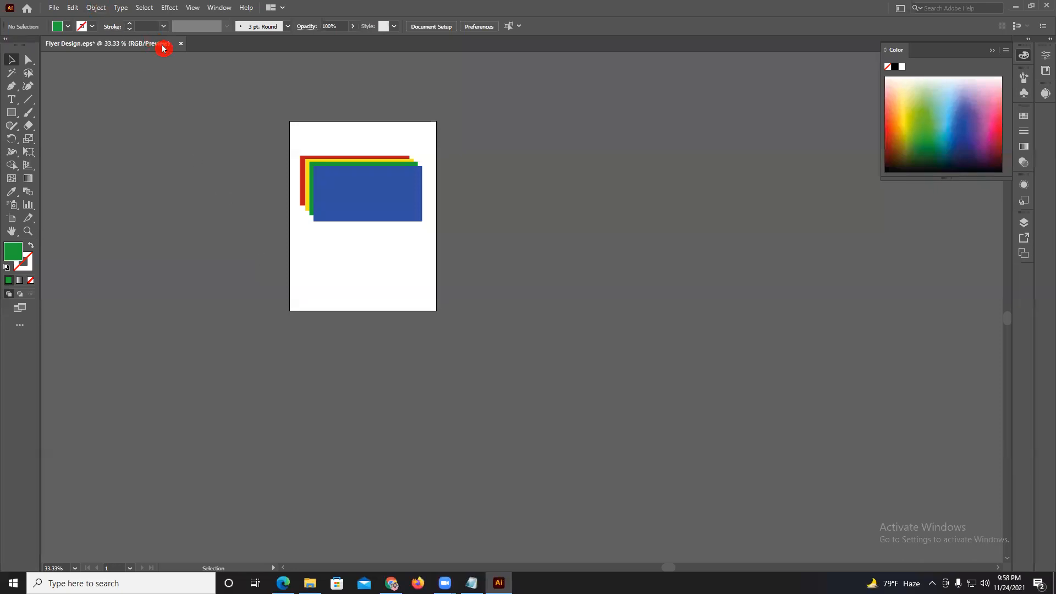
Close Flyer Design.eps without saving changes and minimize all open windows to reveal the desktop.
click(181, 43)
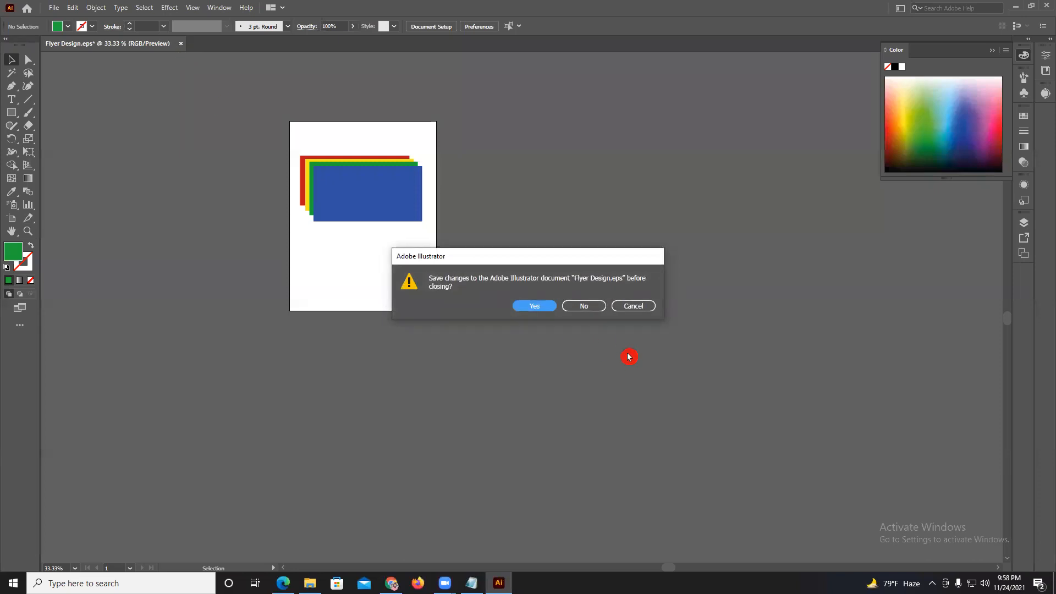
click(585, 305)
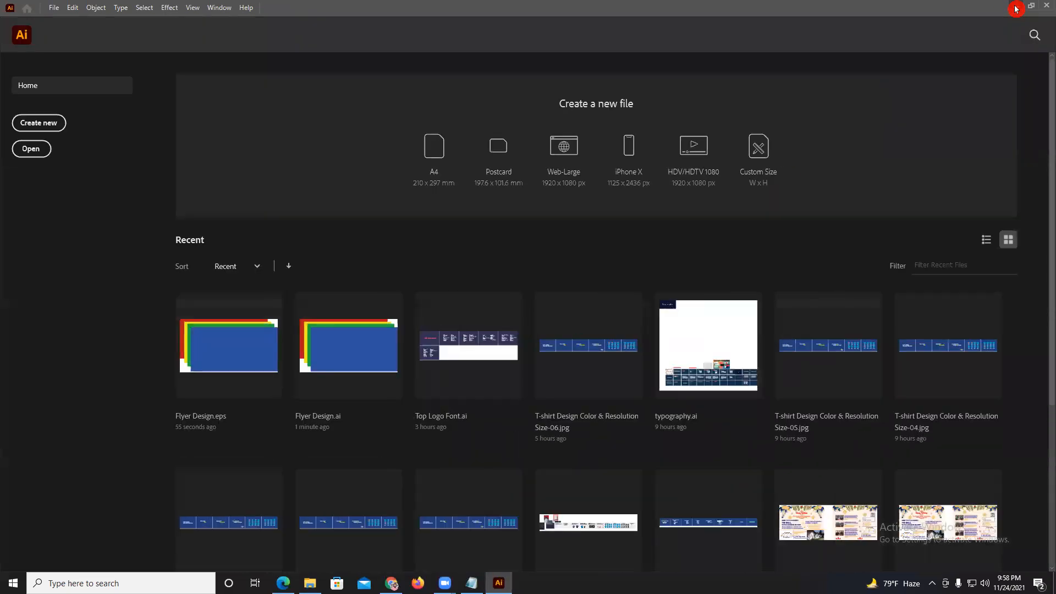
click(1016, 7)
click(993, 8)
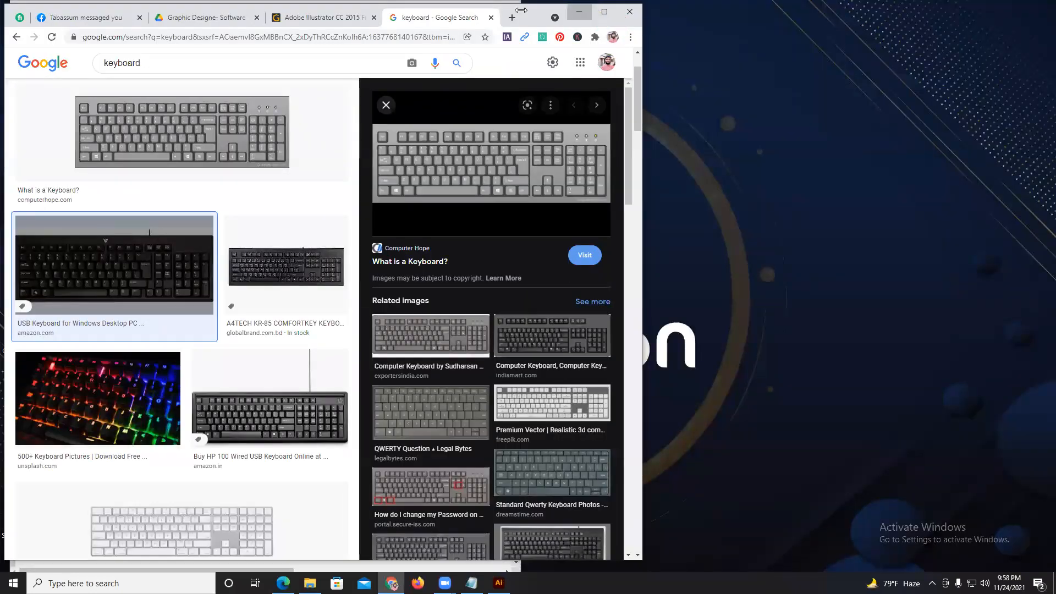
click(584, 13)
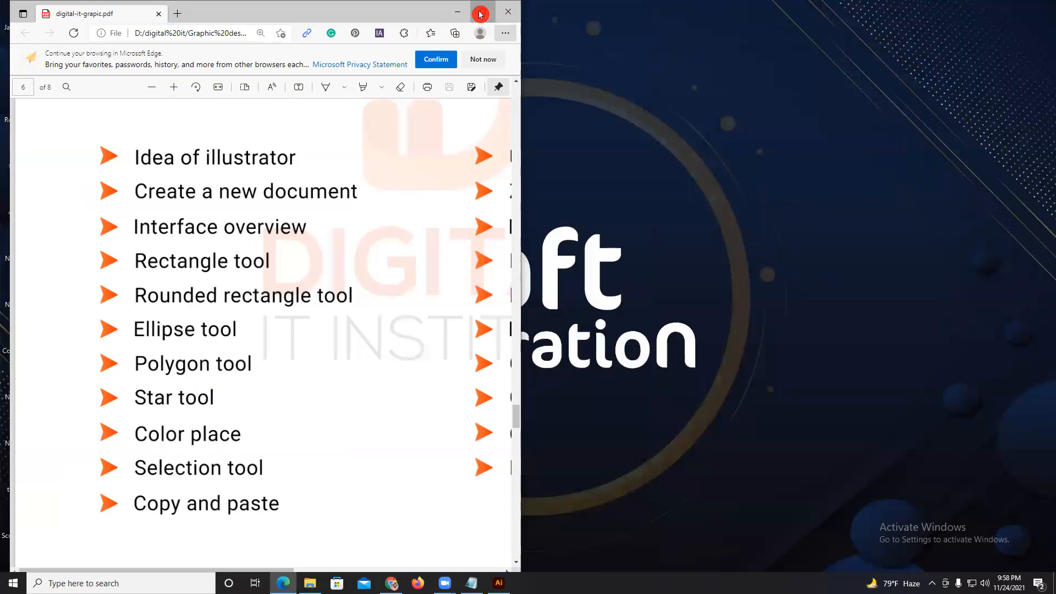
click(479, 12)
click(993, 9)
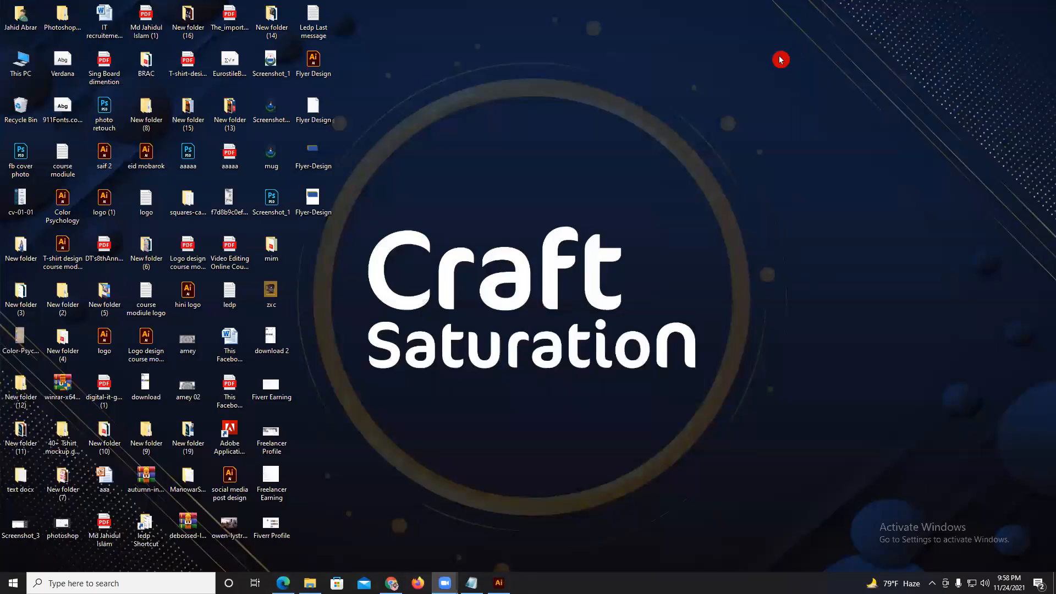
Open the four saved Flyer Design files from the desktop in Illustrator and move the JPG image off its artboard.
drag(439, 345, 289, 42)
drag(522, 586, 310, 43)
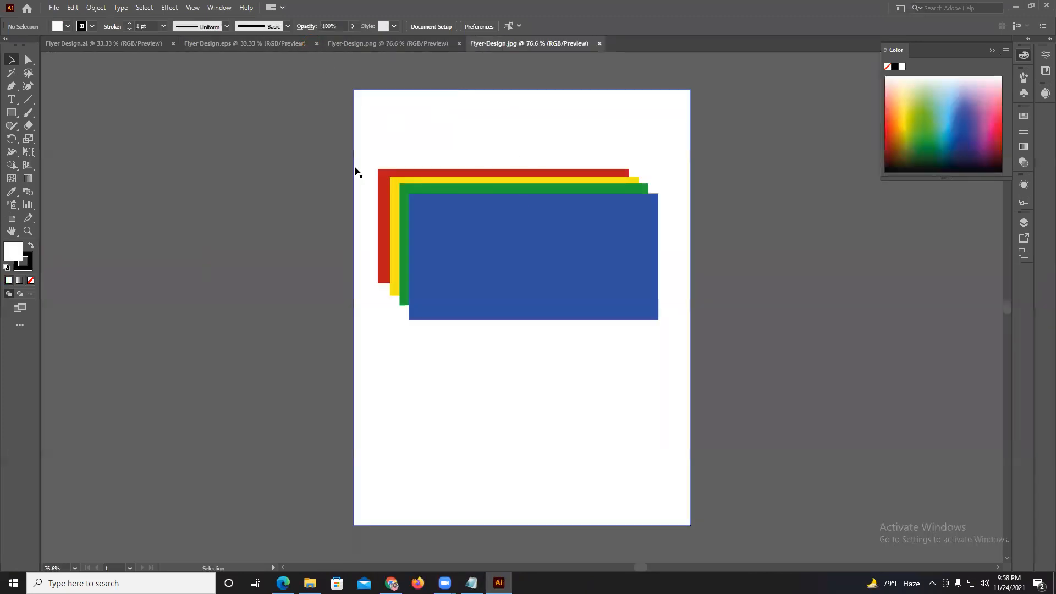
drag(485, 248, 134, 259)
drag(401, 297, 596, 318)
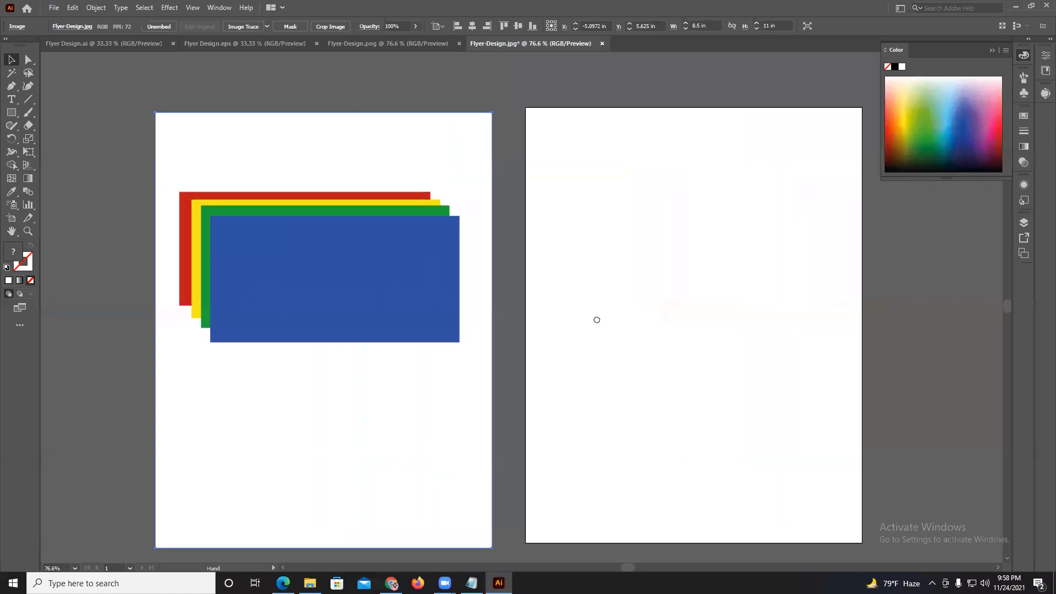
drag(383, 290, 363, 272)
mouse_move(264, 229)
mouse_down()
mouse_move(319, 264)
mouse_move(273, 236)
mouse_up()
Move the transparent image in Flyer-Design.png off the artboard to its left side.
click(388, 43)
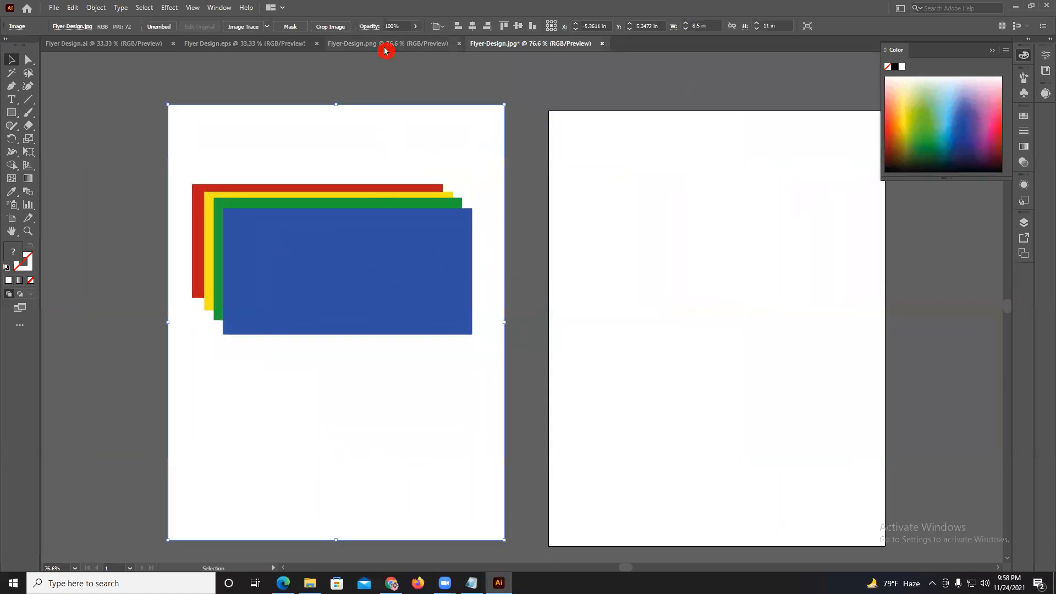
drag(483, 220, 127, 195)
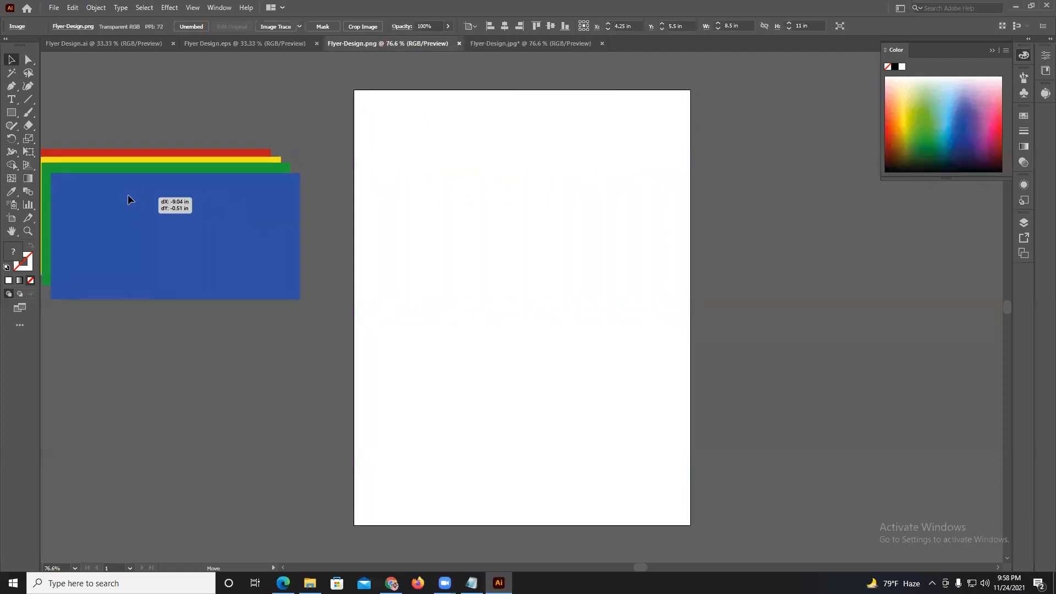
drag(543, 218, 781, 265)
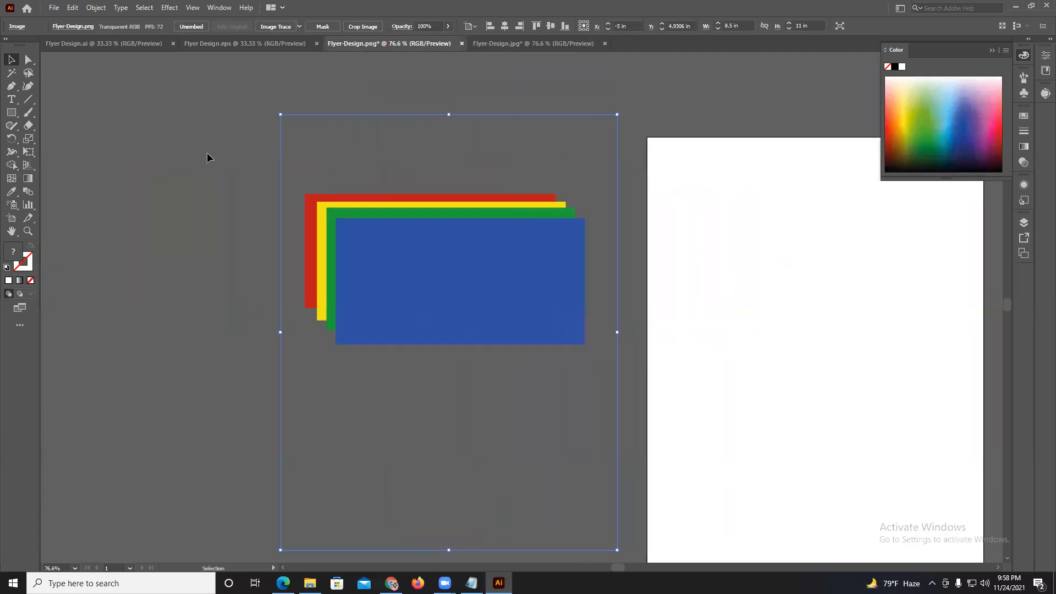
Move individual rectangles out of the stack in Flyer Design.eps.
click(202, 42)
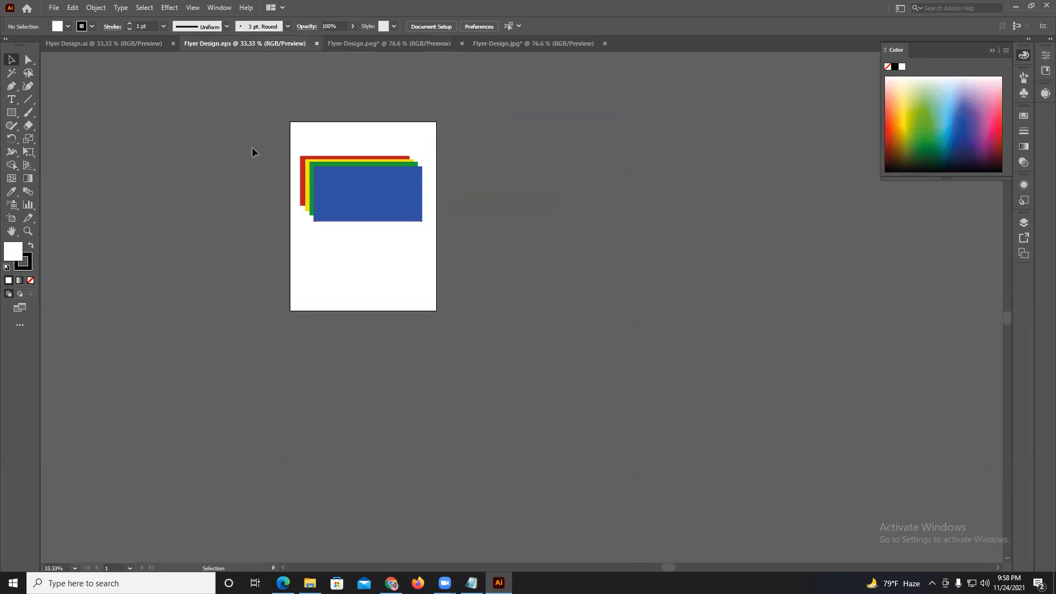
drag(374, 193, 213, 156)
drag(378, 170, 557, 204)
drag(436, 303, 534, 324)
Move the blue, green, yellow and red rectangles in Flyer Design.ai separately off the artboard to either side.
click(71, 42)
drag(362, 197, 512, 260)
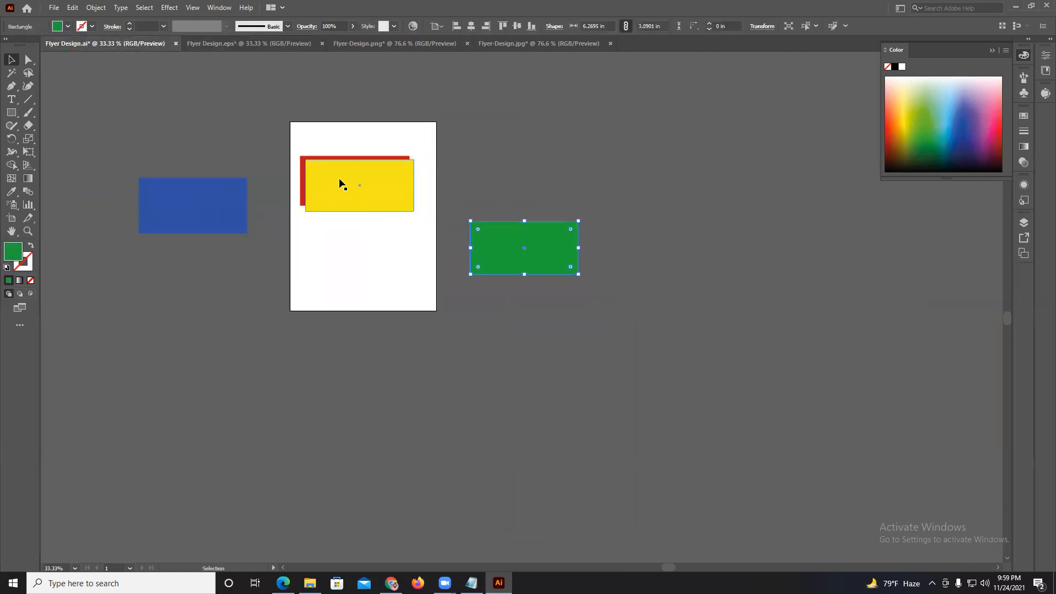
drag(340, 183, 210, 122)
drag(347, 179, 494, 167)
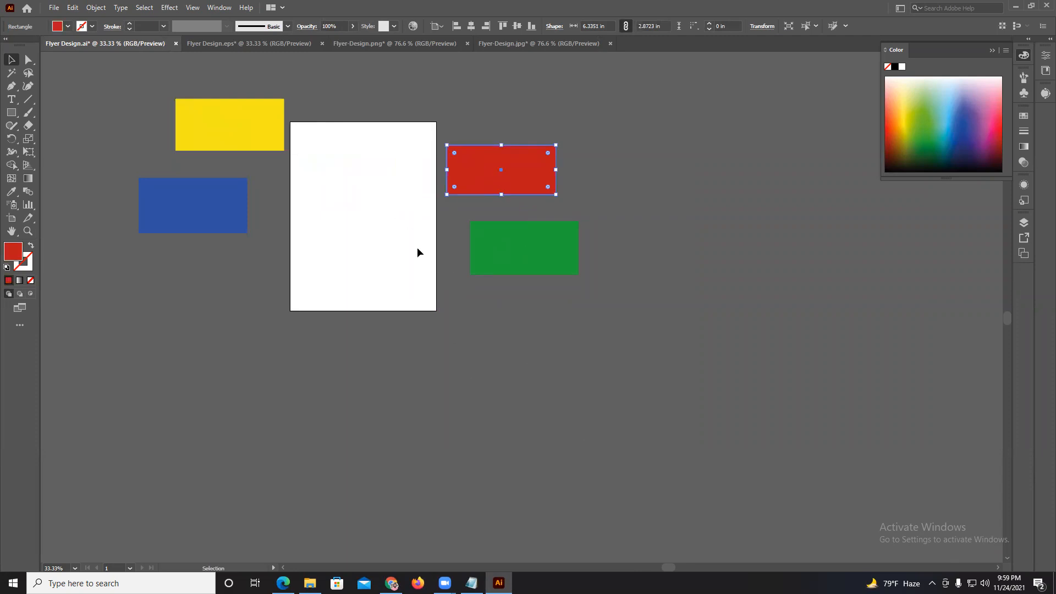
Switch to the course PDF in Edge and review the Class 10 Illustrator topic list.
click(283, 583)
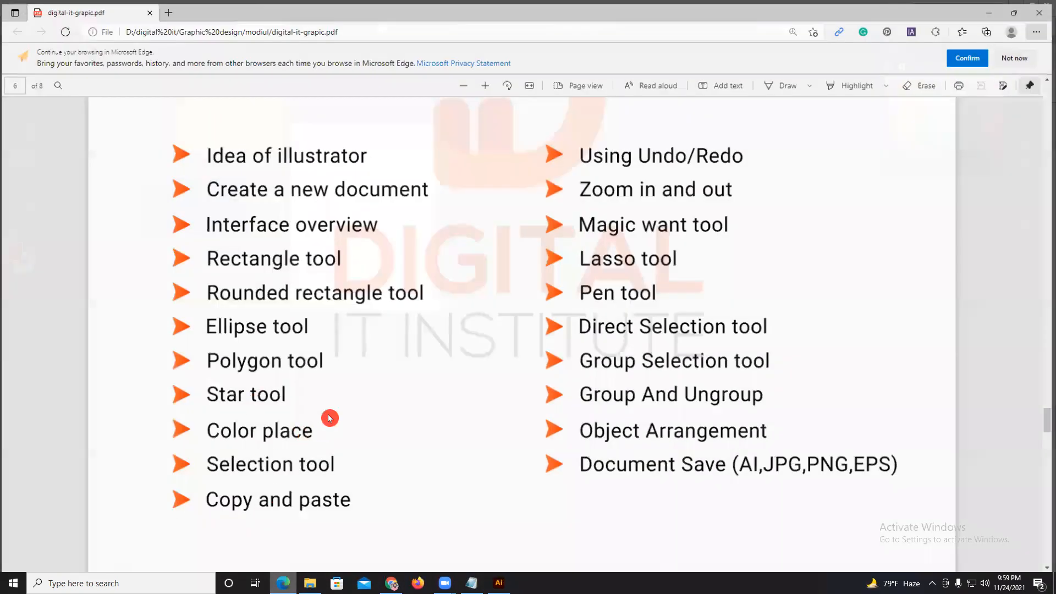
scroll(336, 380, up, 2)
scroll(295, 322, down, 1)
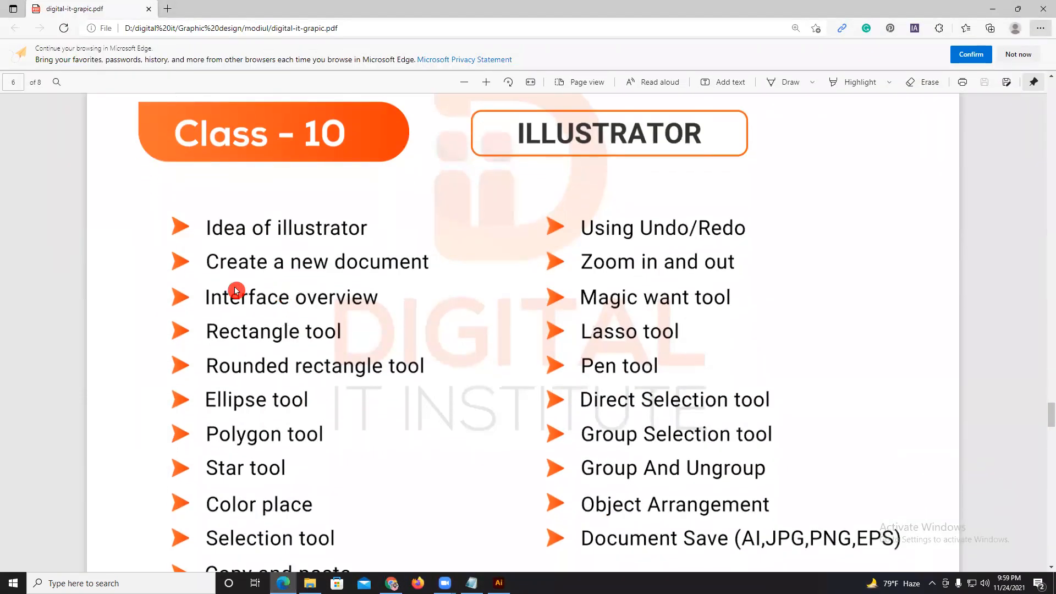
Switch from the course PDF back to Illustrator and inspect the deselected red rectangle in Flyer Design.ai at 25500% magnification.
scroll(315, 434, down, 1)
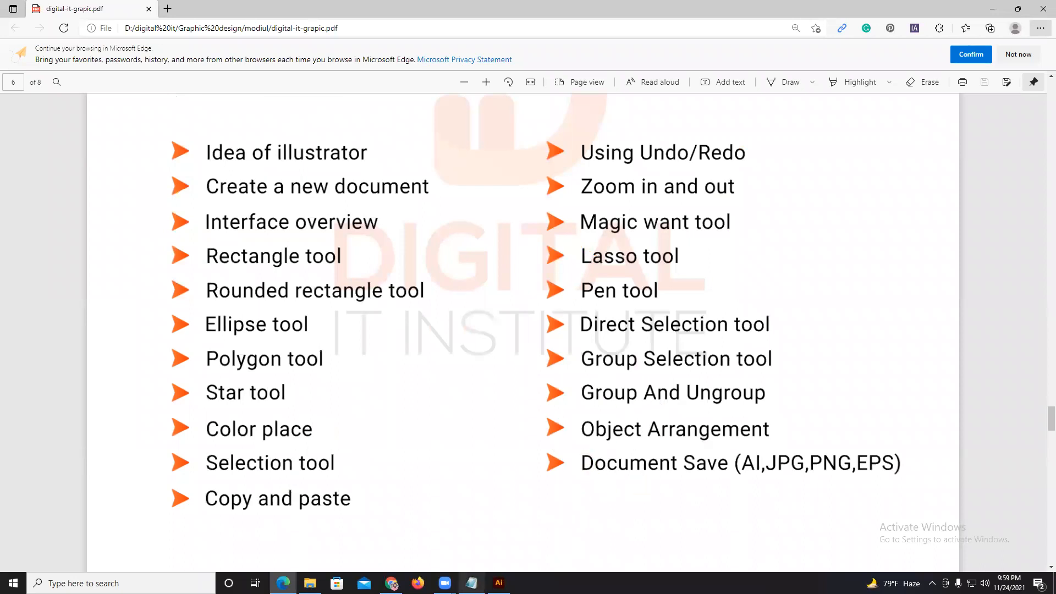
click(497, 582)
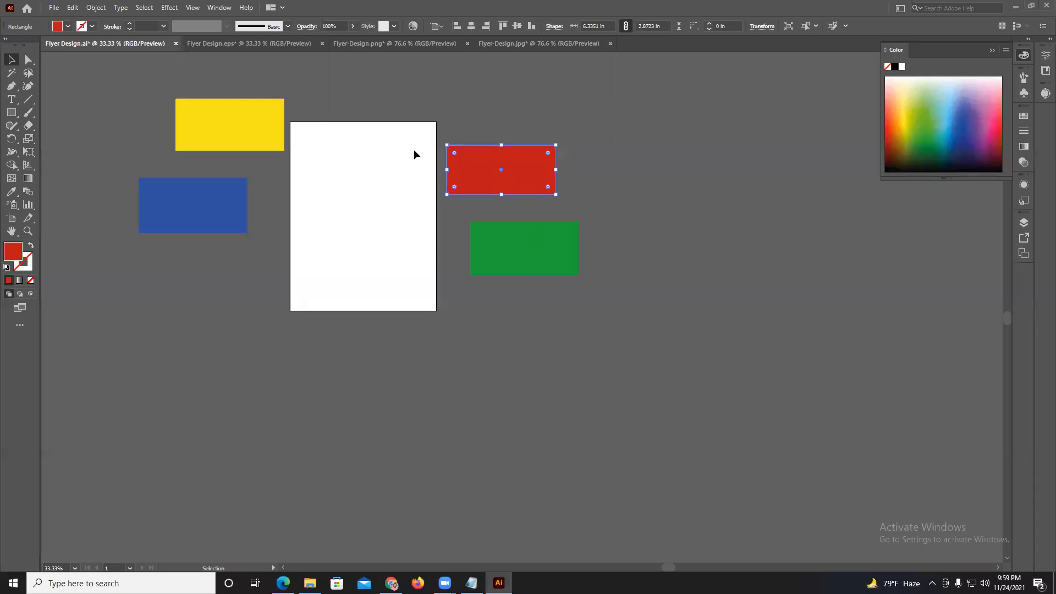
click(622, 260)
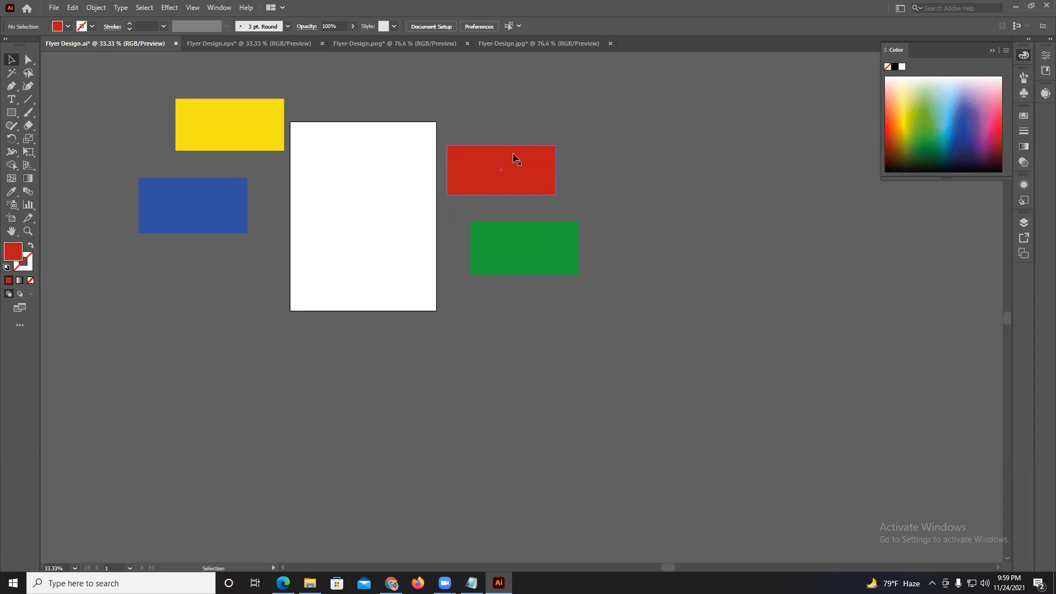
scroll(513, 153, up, 3)
scroll(481, 170, up, 7)
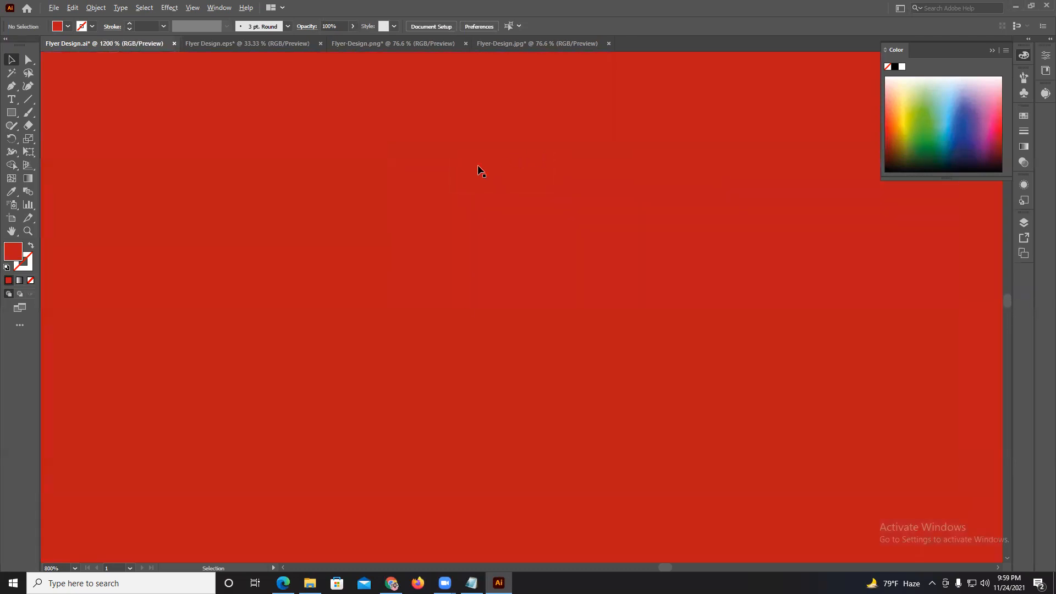
scroll(258, 143, up, 3)
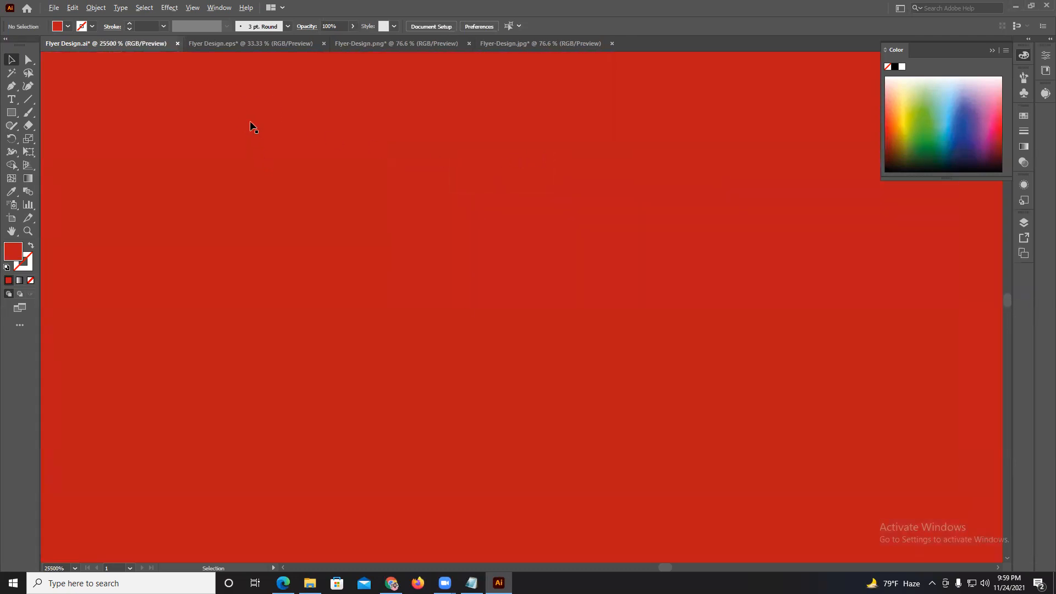
Delete the yellow, blue, red and green rectangles around the artboard in Flyer Design.eps.
click(255, 44)
scroll(384, 245, up, 7)
scroll(817, 281, up, 3)
drag(869, 291, 439, 347)
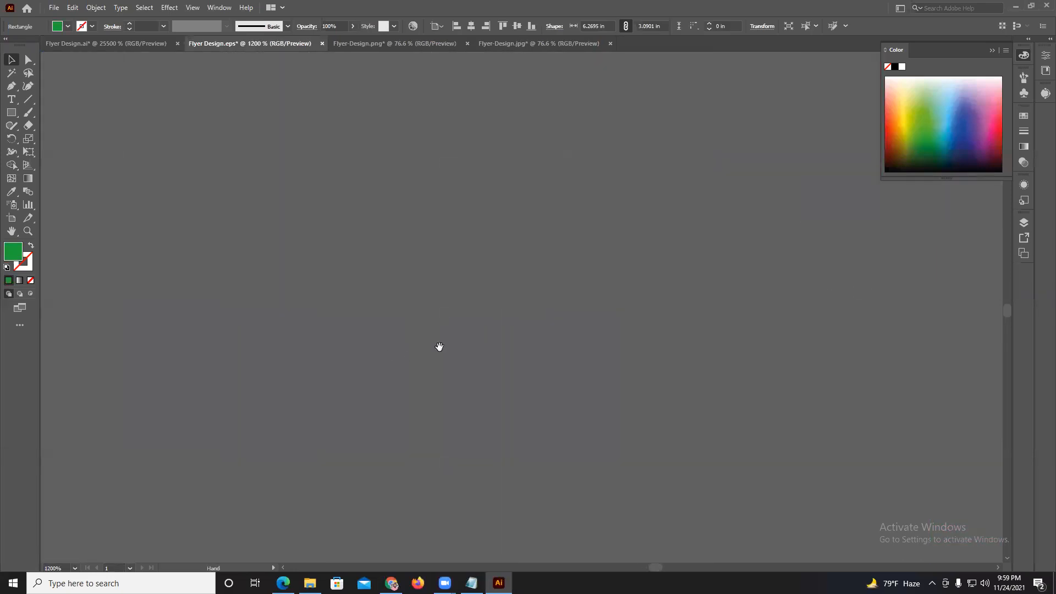
scroll(471, 325, down, 12)
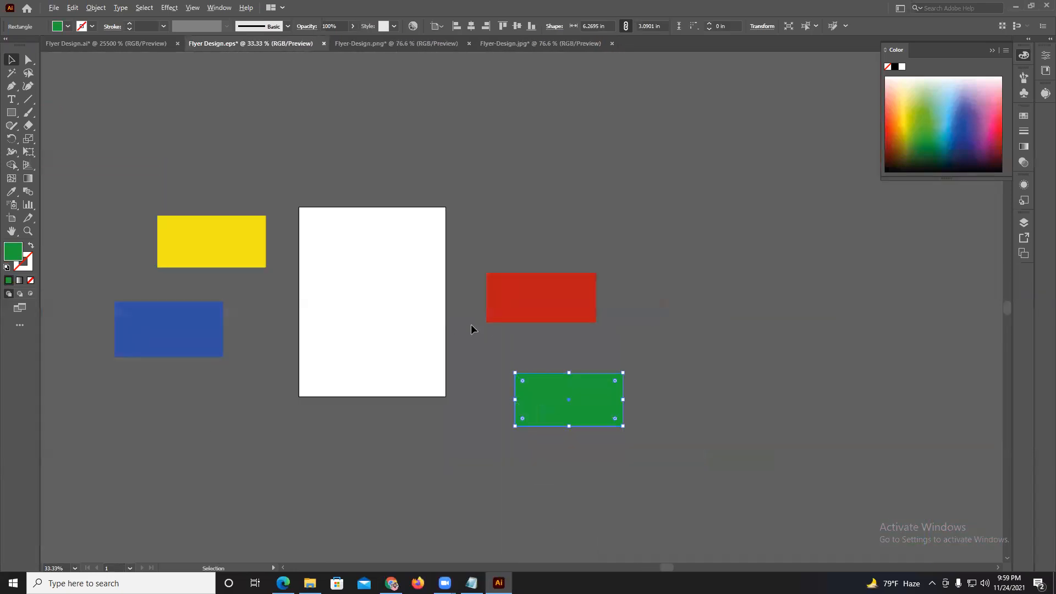
drag(345, 263, 582, 406)
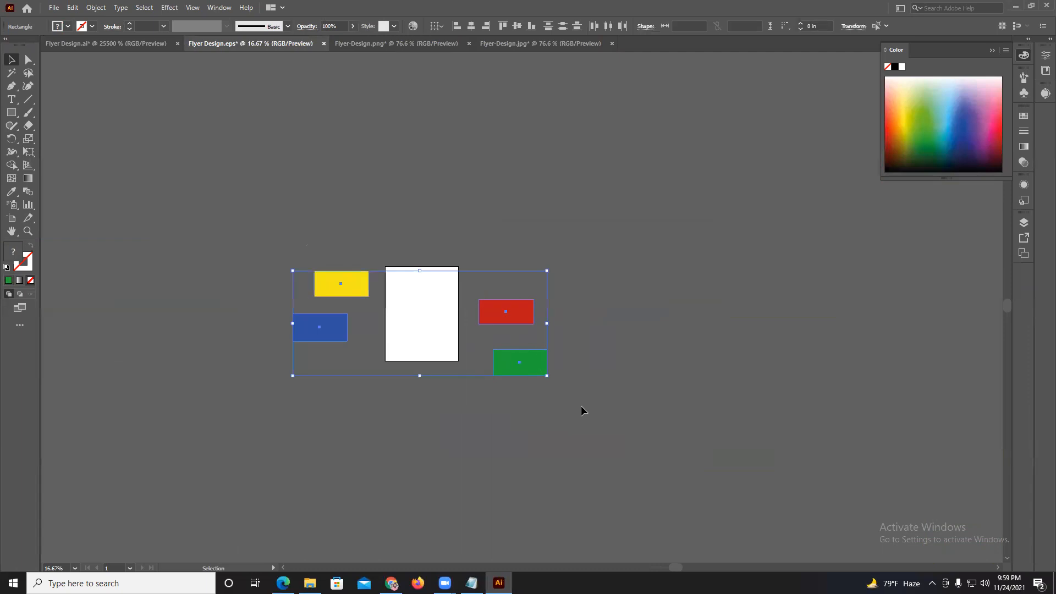
key(Delete)
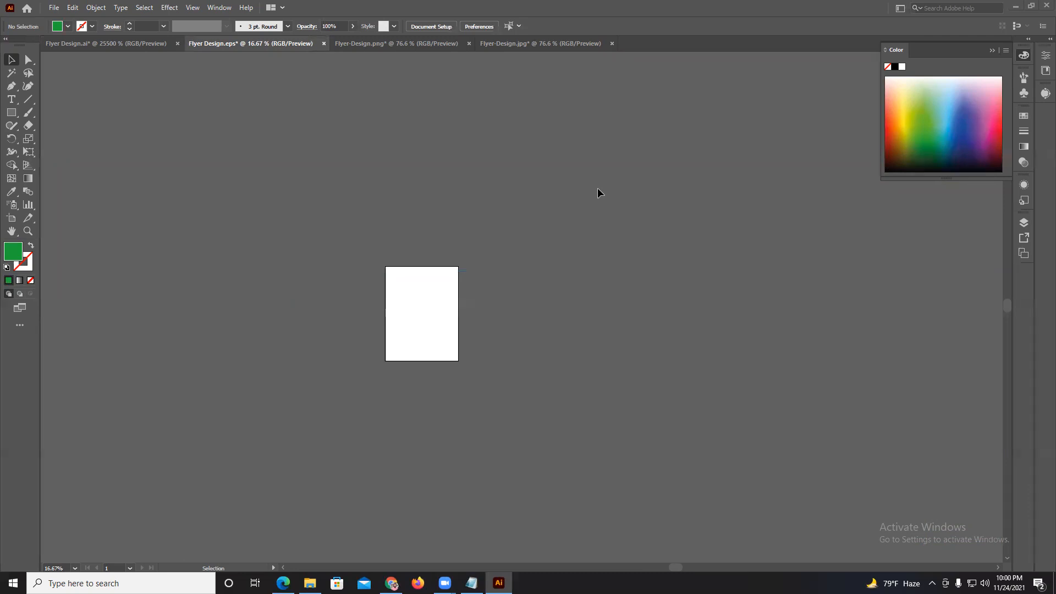
Place the left-aligned sample text "dxfgsdjjgjsjdfjs" near the top of the Flyer Design.eps artboard with the Type tool, and delete it.
scroll(508, 269, up, 5)
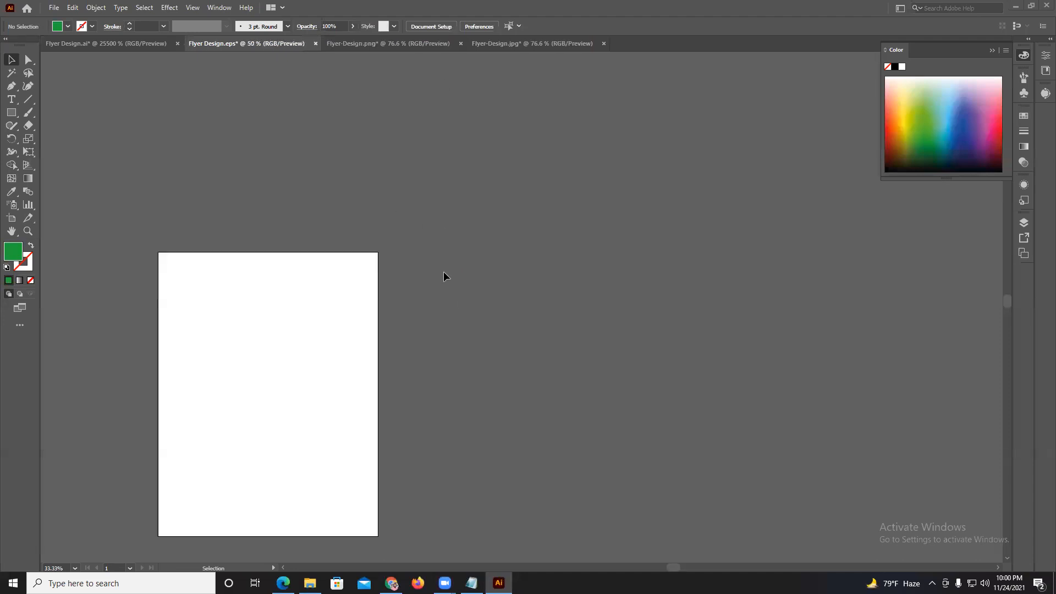
key(space)
drag(250, 288, 471, 205)
click(12, 101)
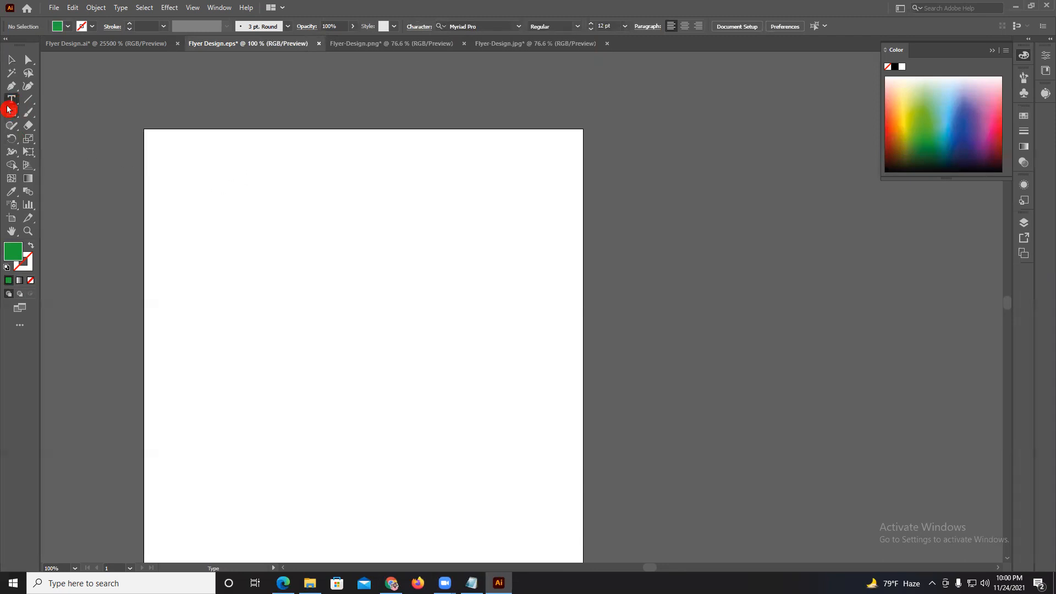
click(698, 26)
click(671, 26)
click(298, 197)
text(dxfgsdjjgjsjdfjsjd)
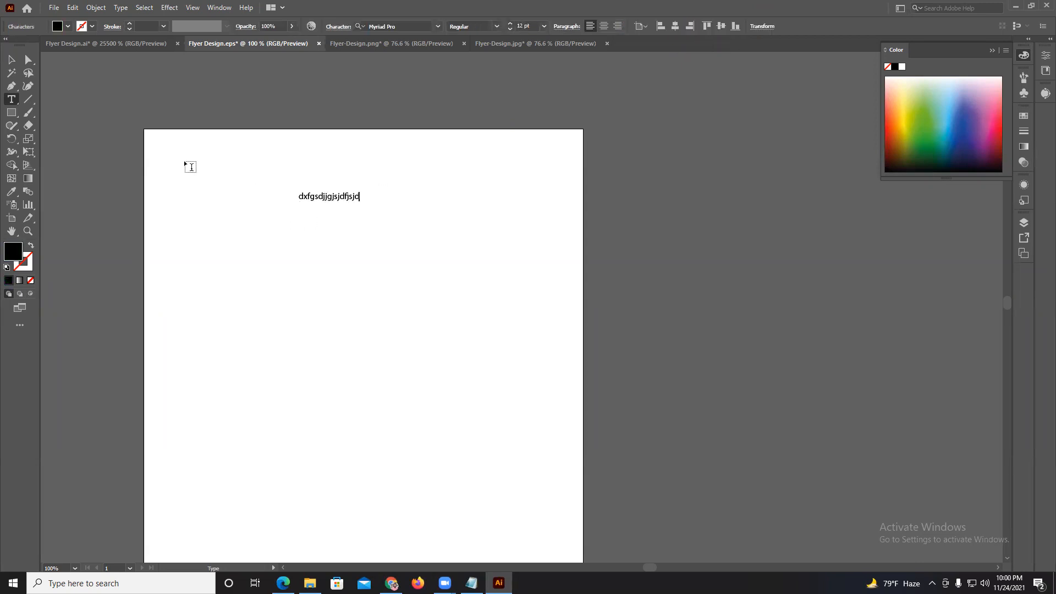
click(12, 64)
key(Delete)
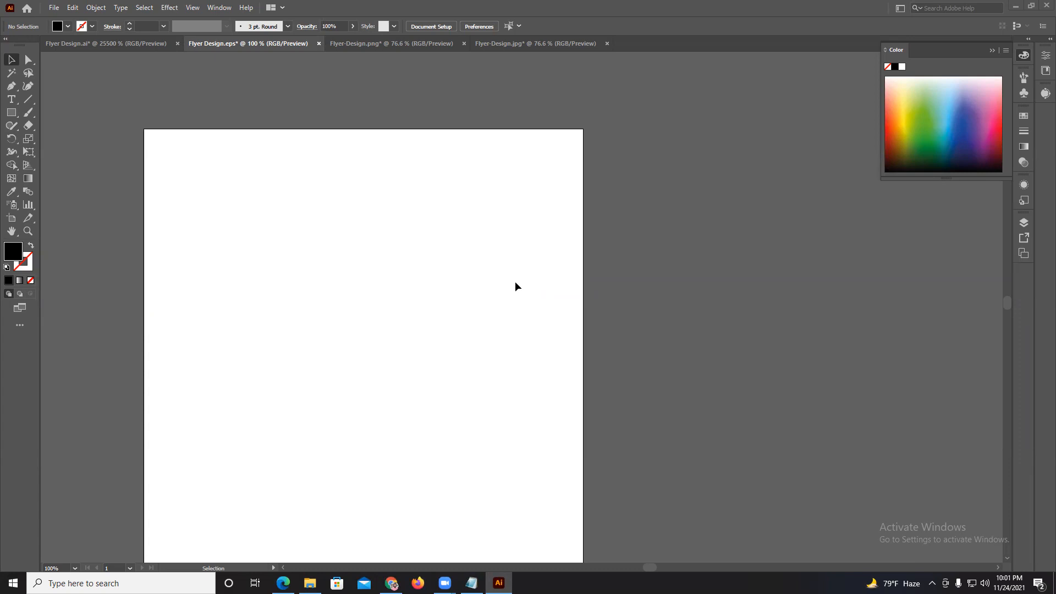
Switch from Illustrator to Photoshop by launching Adobe Photoshop CC 2019.
click(13, 583)
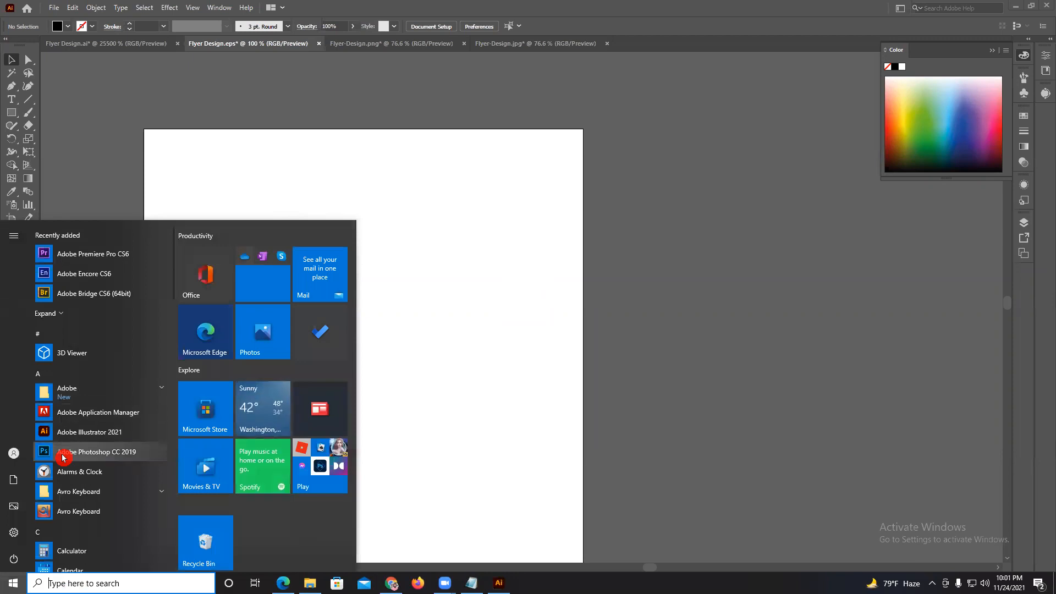
click(62, 455)
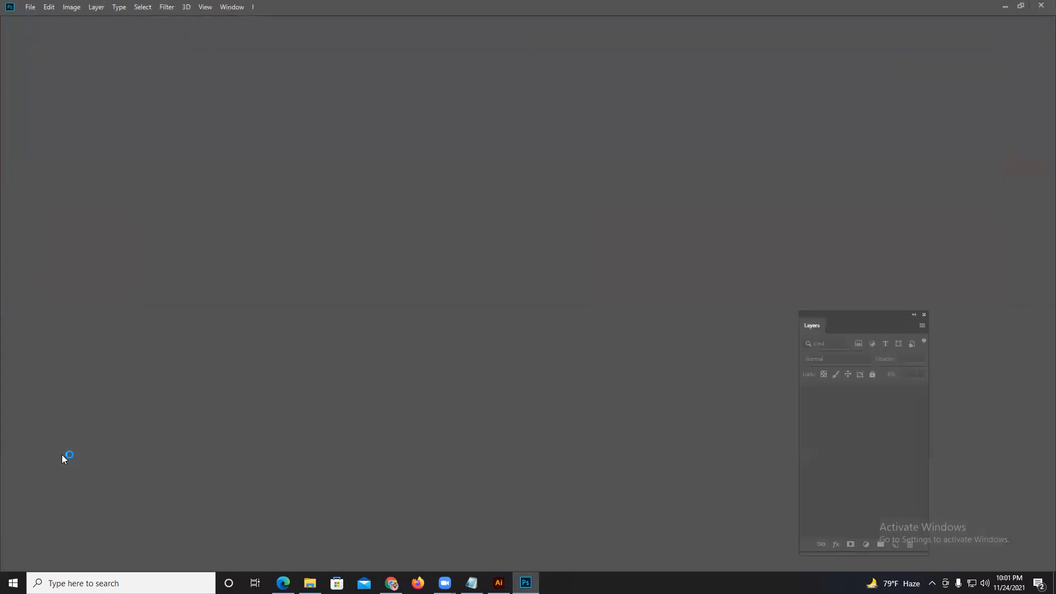
click(61, 455)
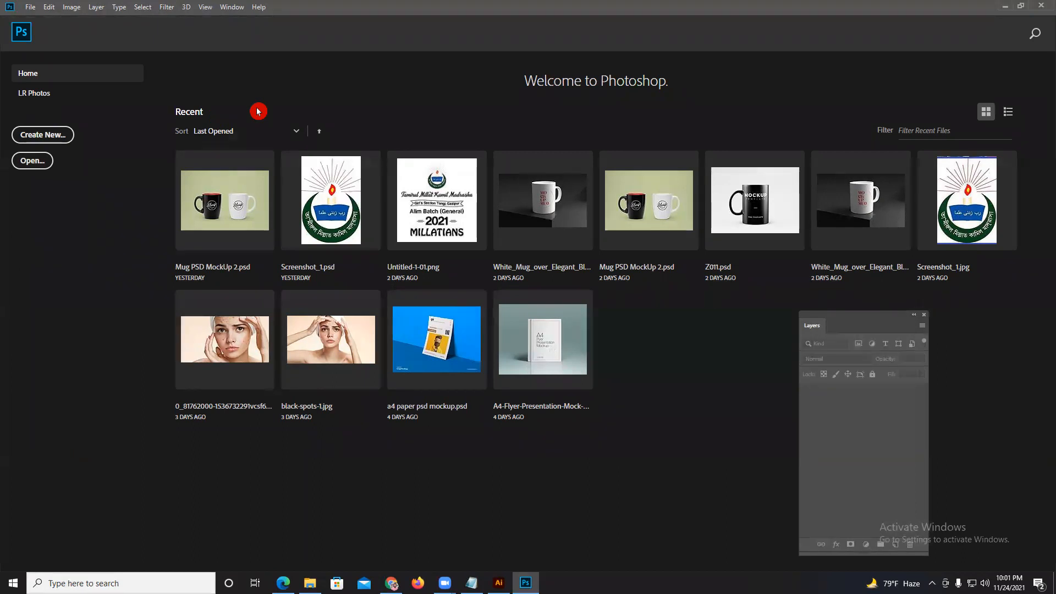
Create a new 121 × 46 pixel RGB document at 72 pixels/inch with a white background.
click(30, 7)
click(37, 23)
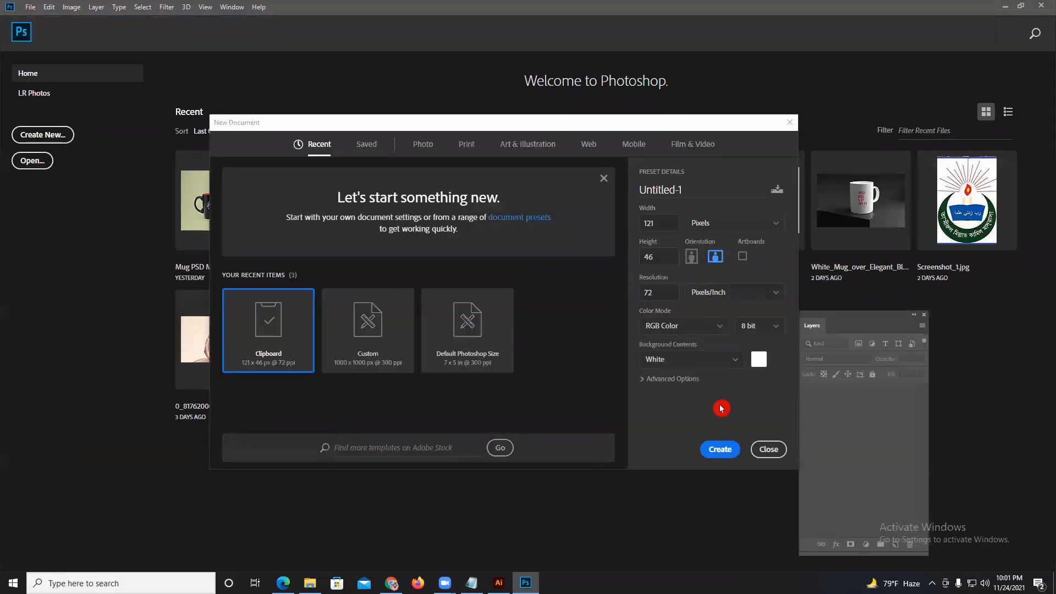
click(719, 449)
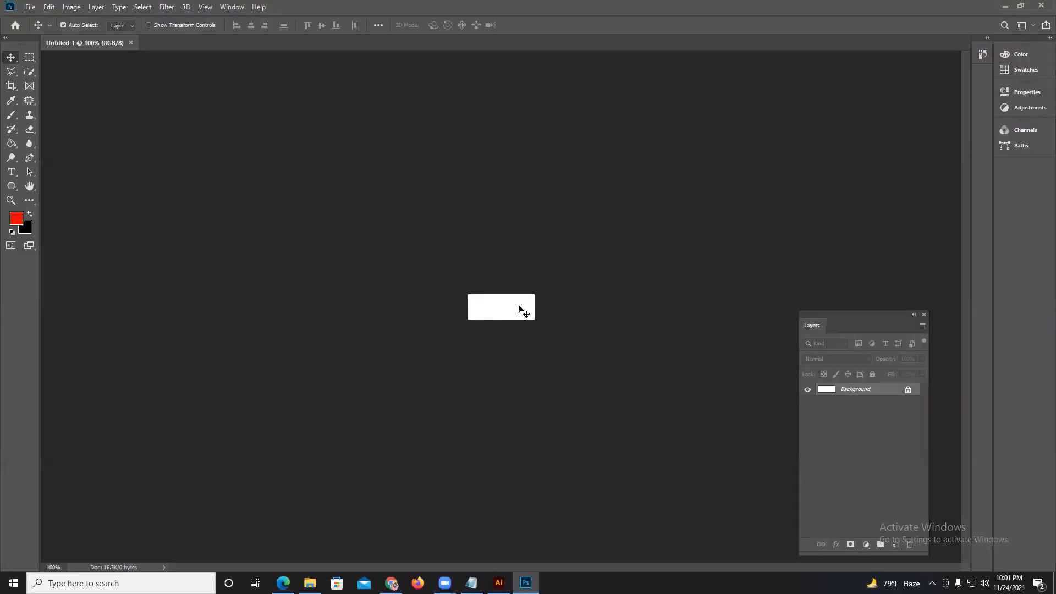
scroll(517, 304, up, 3)
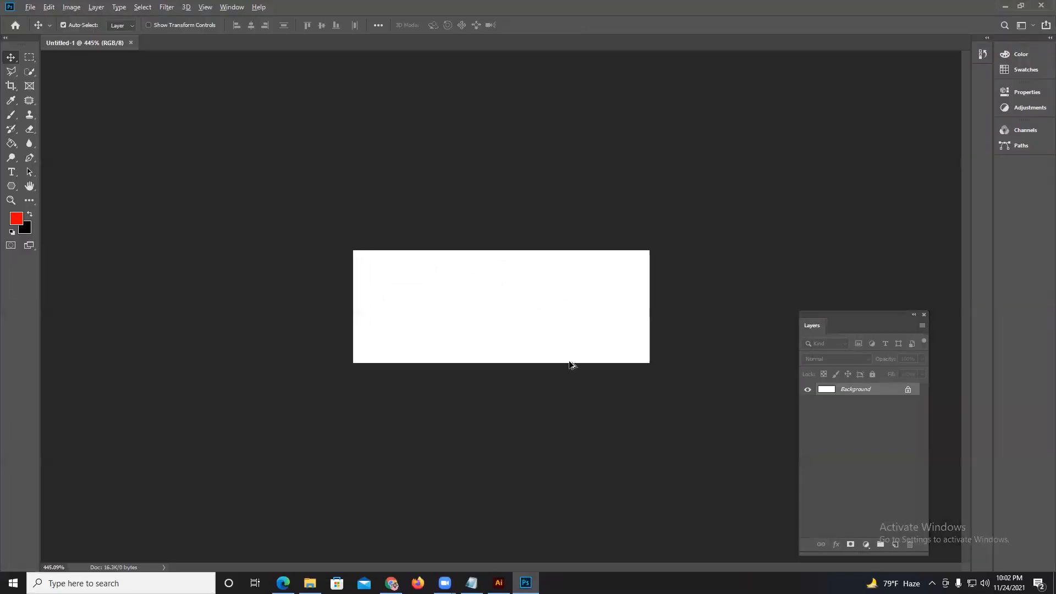
scroll(572, 332, up, 3)
scroll(379, 302, up, 2)
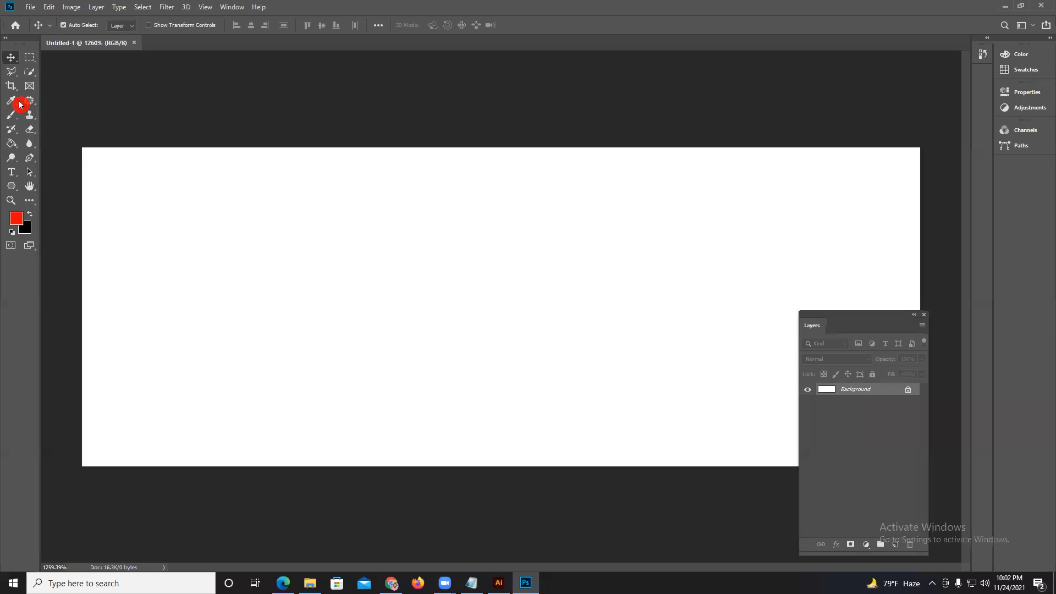
Create another new RGB document 1000 pixels wide and 1000 pixels high with a white background.
click(30, 6)
click(39, 17)
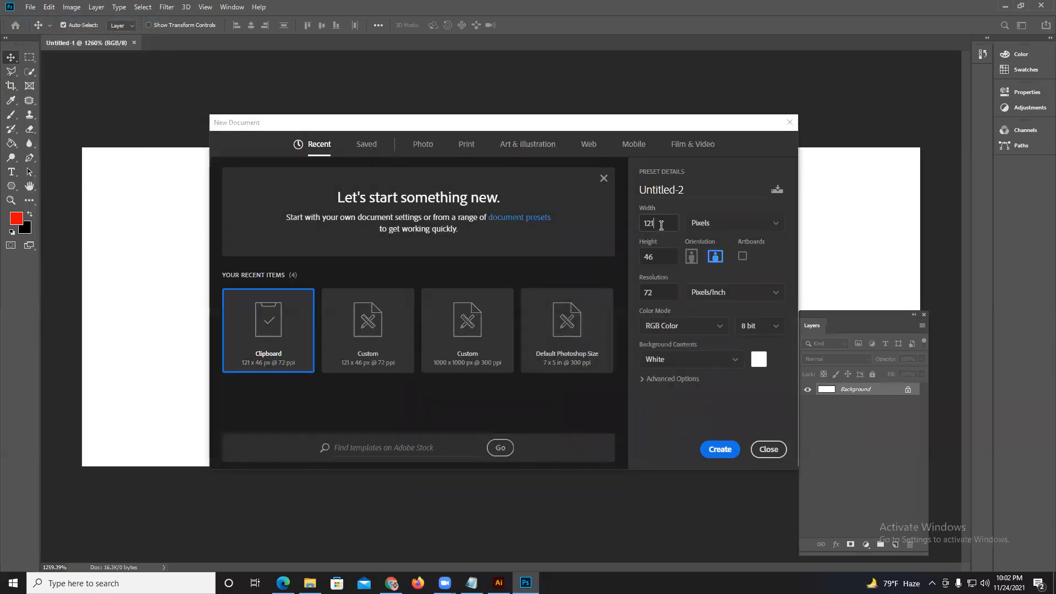
text(1000)
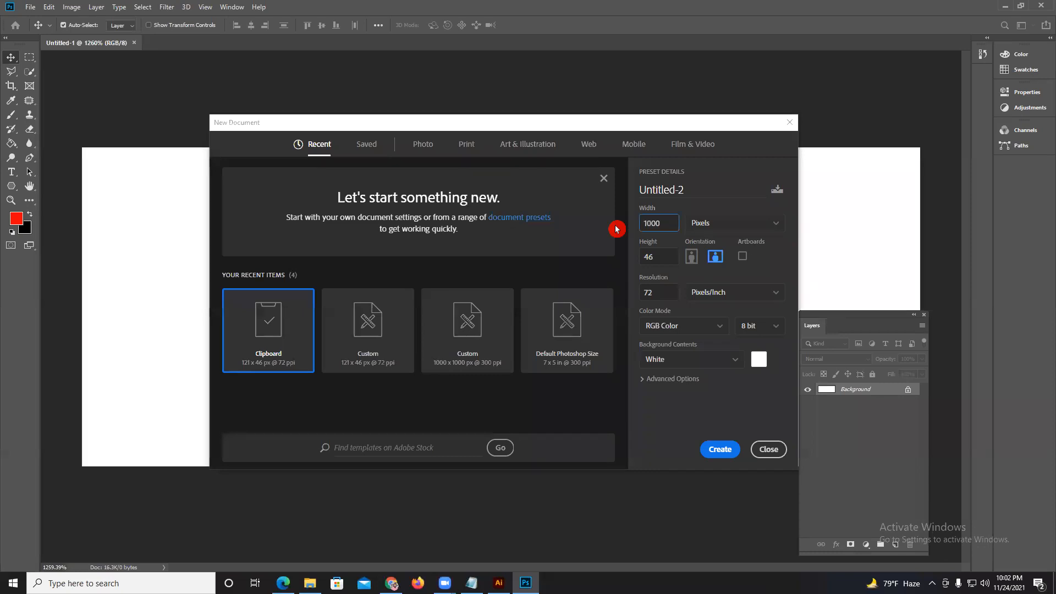
click(647, 261)
key(BackSpace)
key(BackSpace)
text(1000)
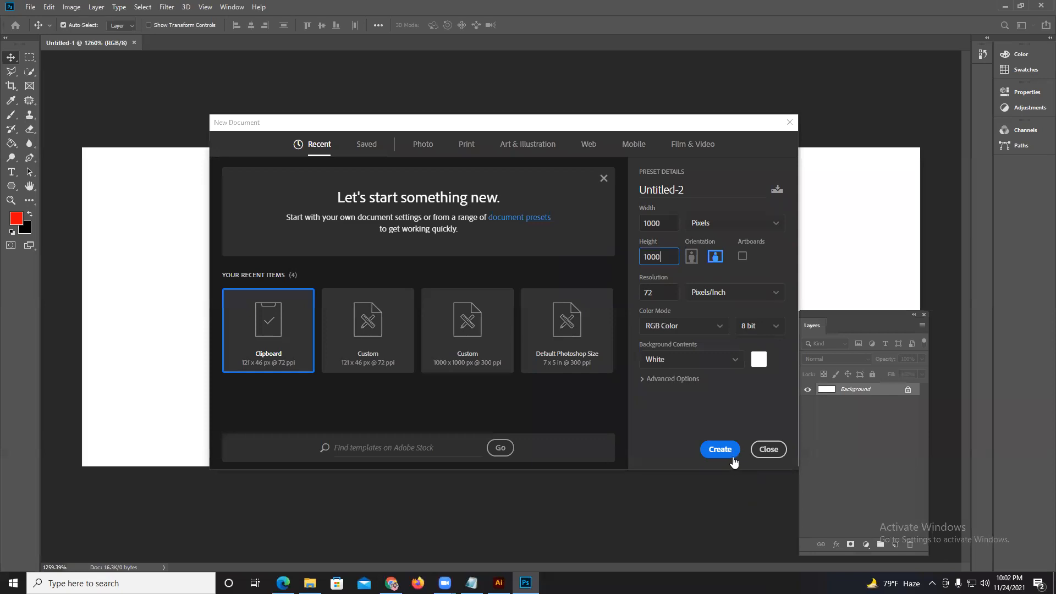
click(720, 449)
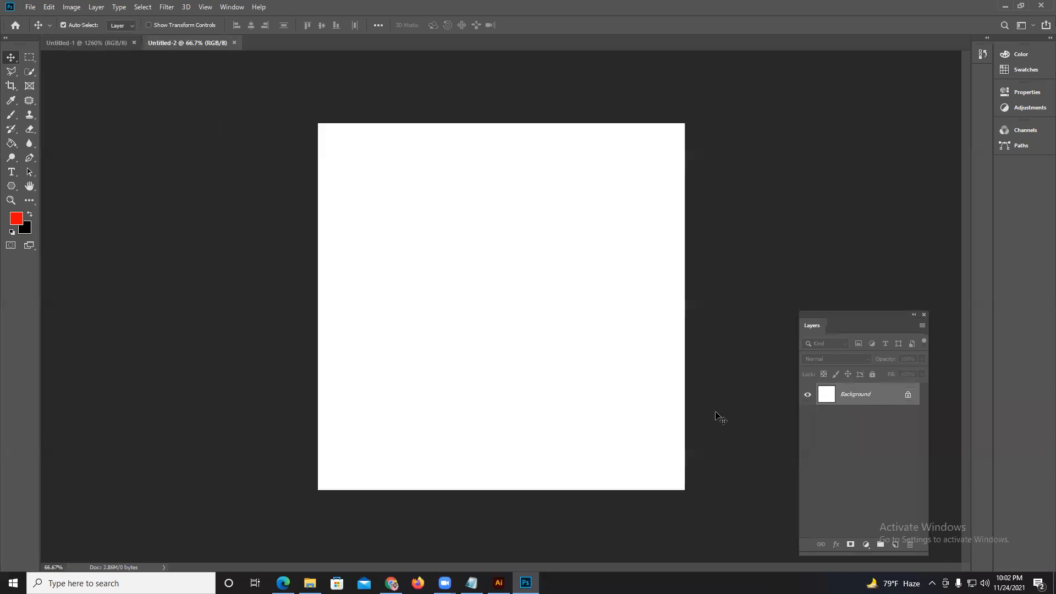
scroll(533, 319, up, 2)
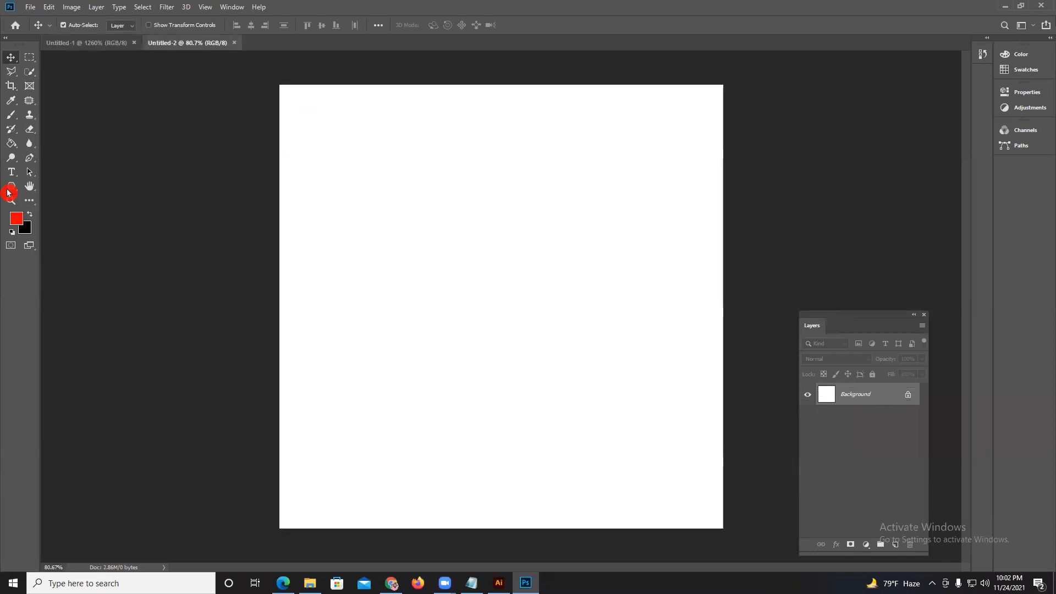
Place the placeholder text "Lorem Ipsum" in 200 pt Gotham Medium near the top of the Untitled-2 canvas.
click(11, 172)
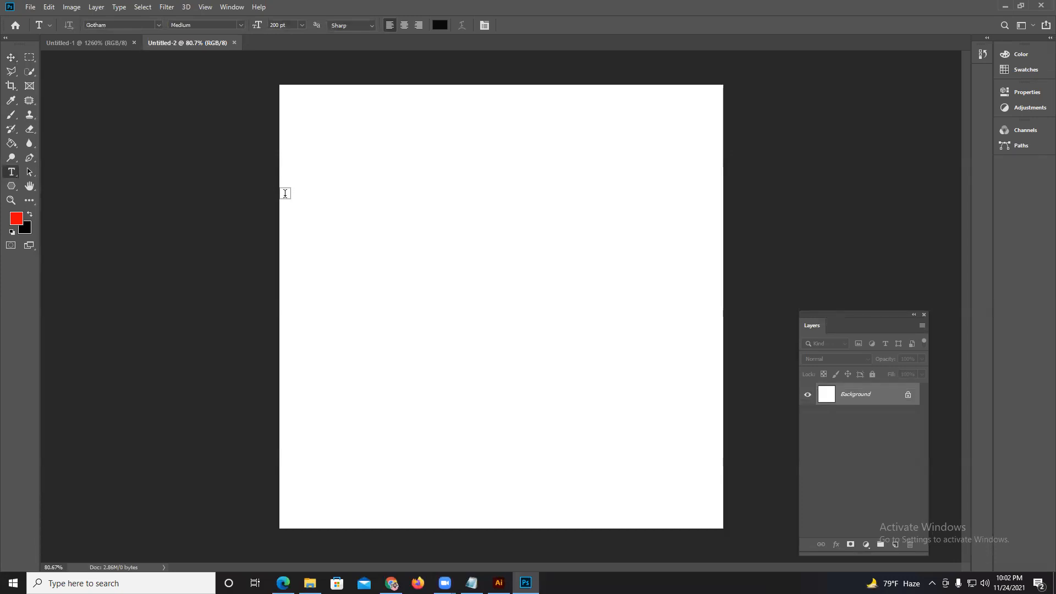
click(338, 196)
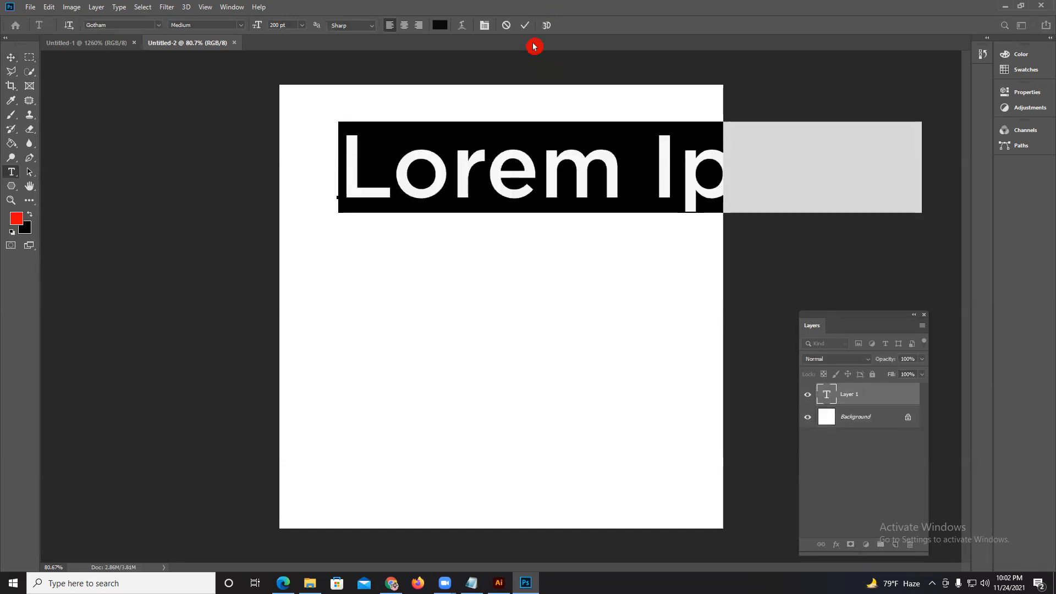
click(525, 26)
click(24, 57)
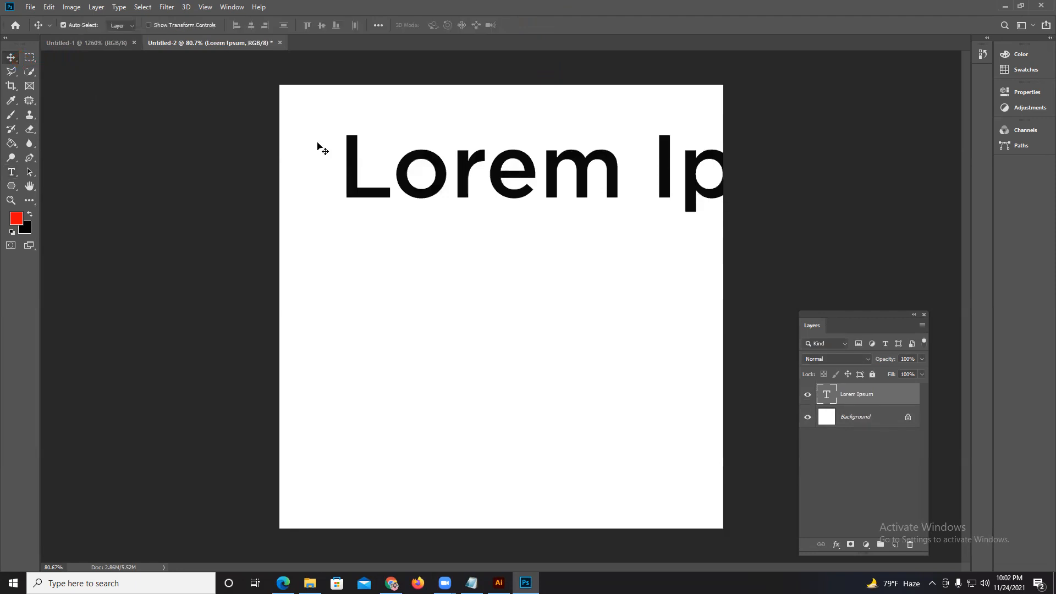
Move the Lorem Ipsum text toward the canvas's left edge and scale it down to fit within the canvas width.
drag(413, 185, 381, 190)
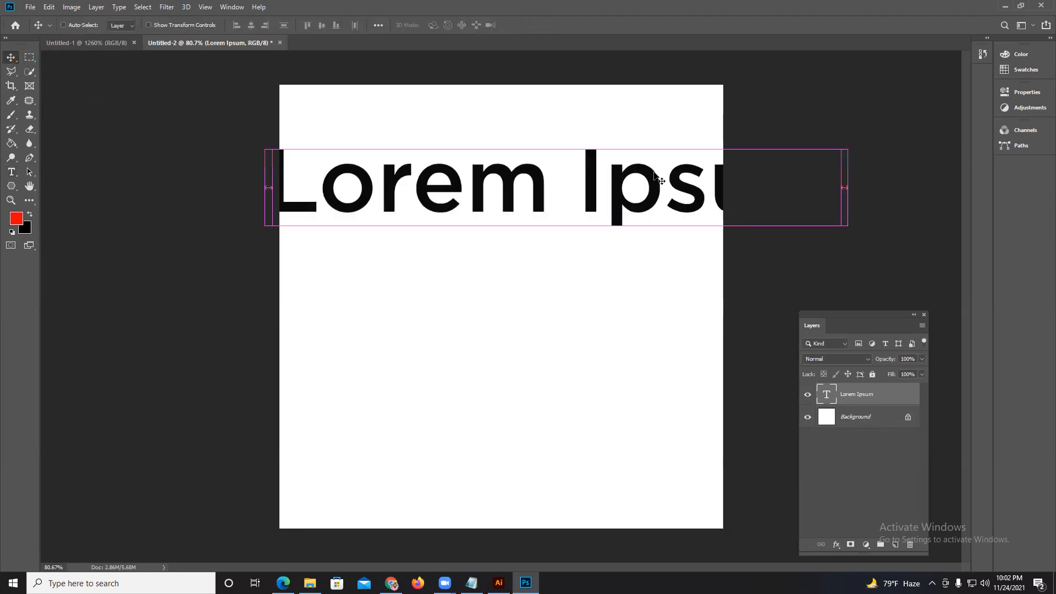
key(ctrl+t)
drag(846, 138, 553, 211)
click(527, 24)
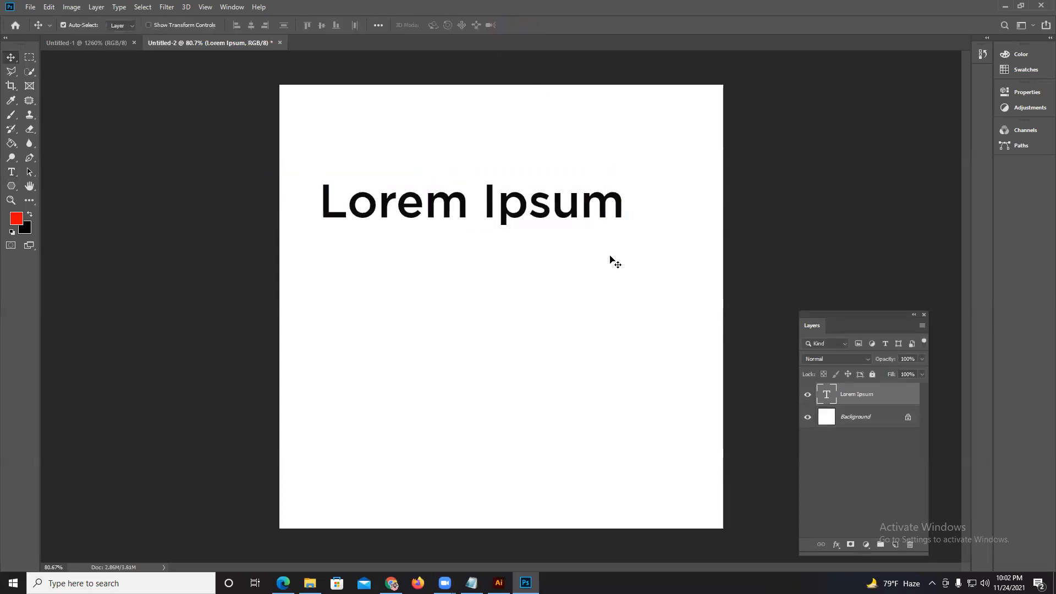
Add a Bevel & Emboss effect with 261% depth to the Lorem Ipsum layer in its layer style settings.
double_click(888, 399)
click(694, 130)
right_click(884, 396)
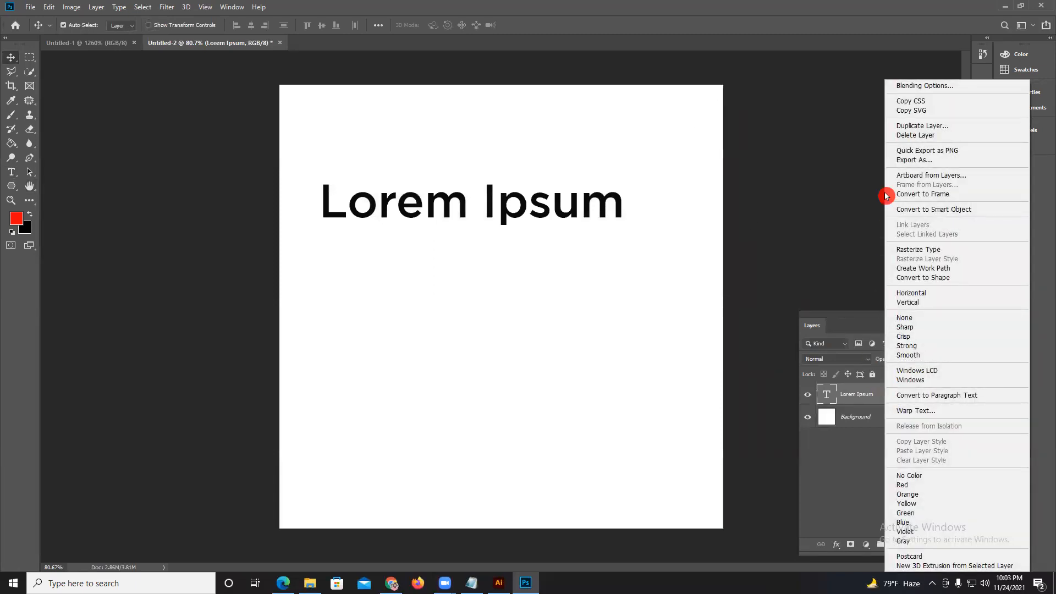
click(914, 86)
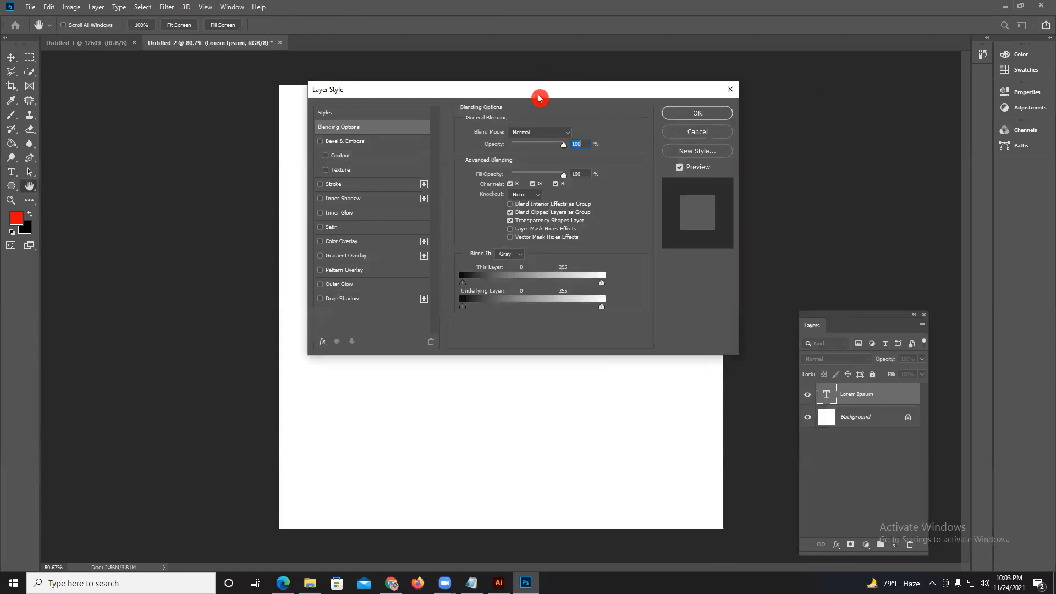
drag(539, 98, 721, 248)
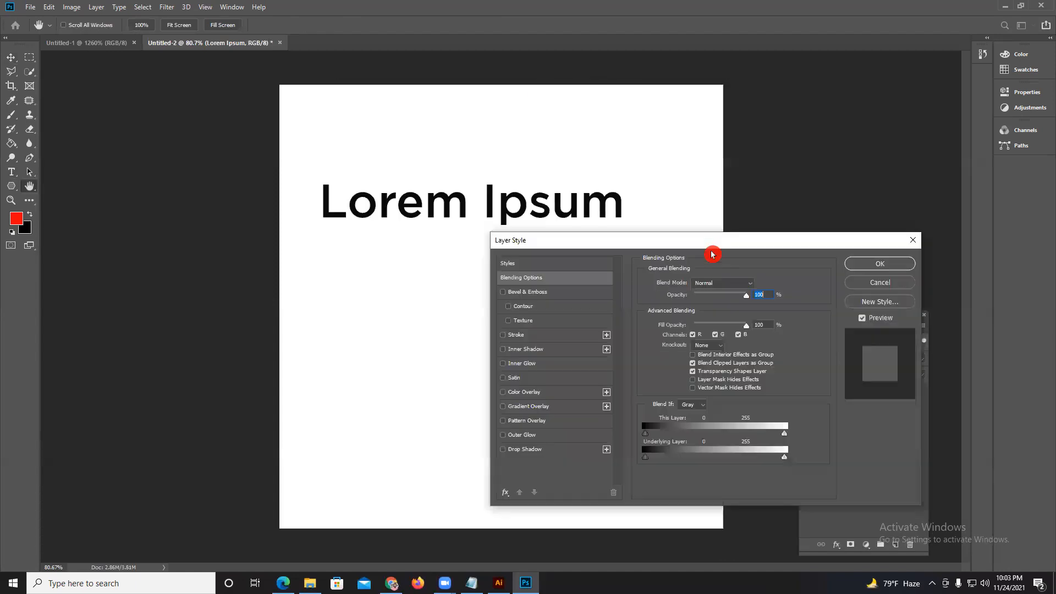
click(544, 292)
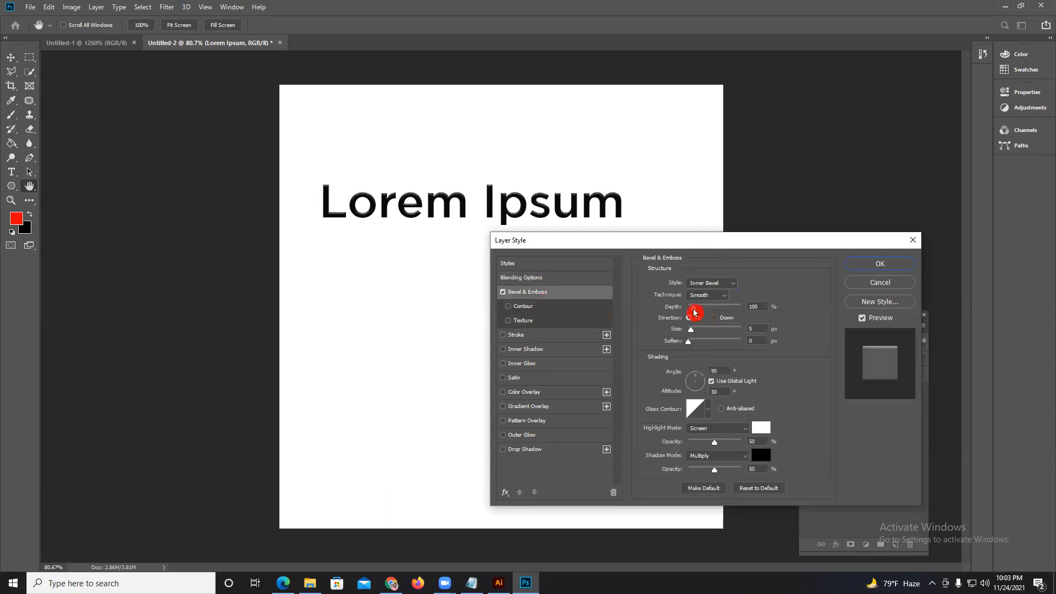
drag(691, 308, 701, 307)
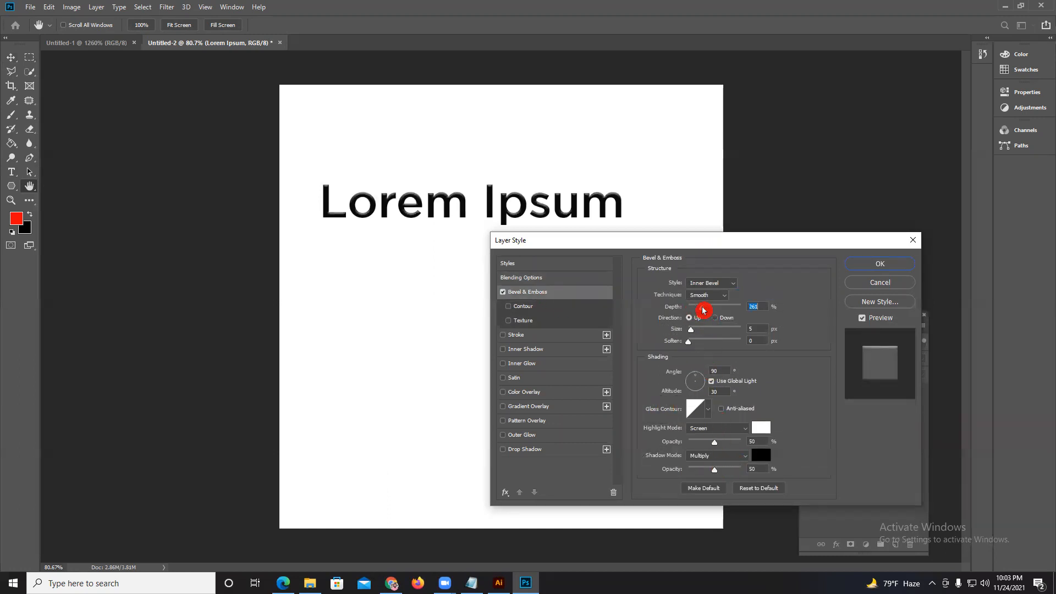
Add a Color Overlay in red ff0000 to the Lorem Ipsum text.
click(525, 392)
click(757, 284)
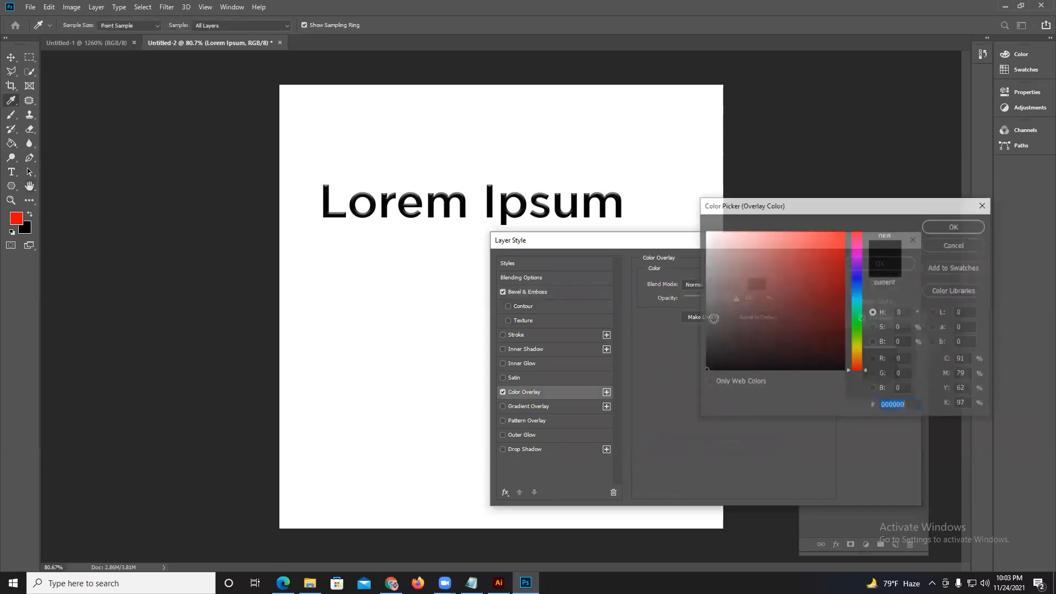
text(ff0000)
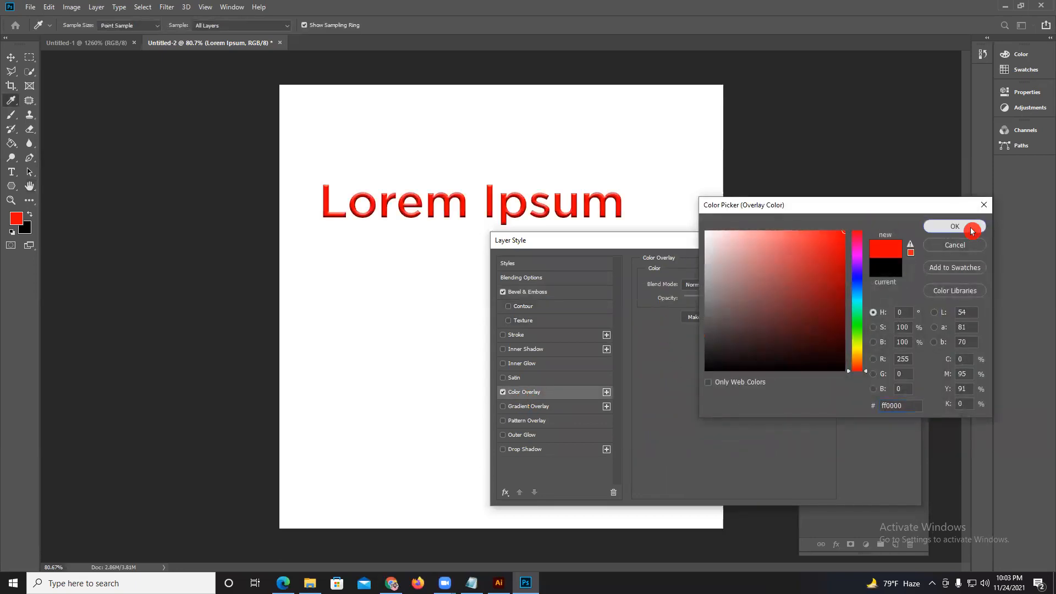
click(971, 231)
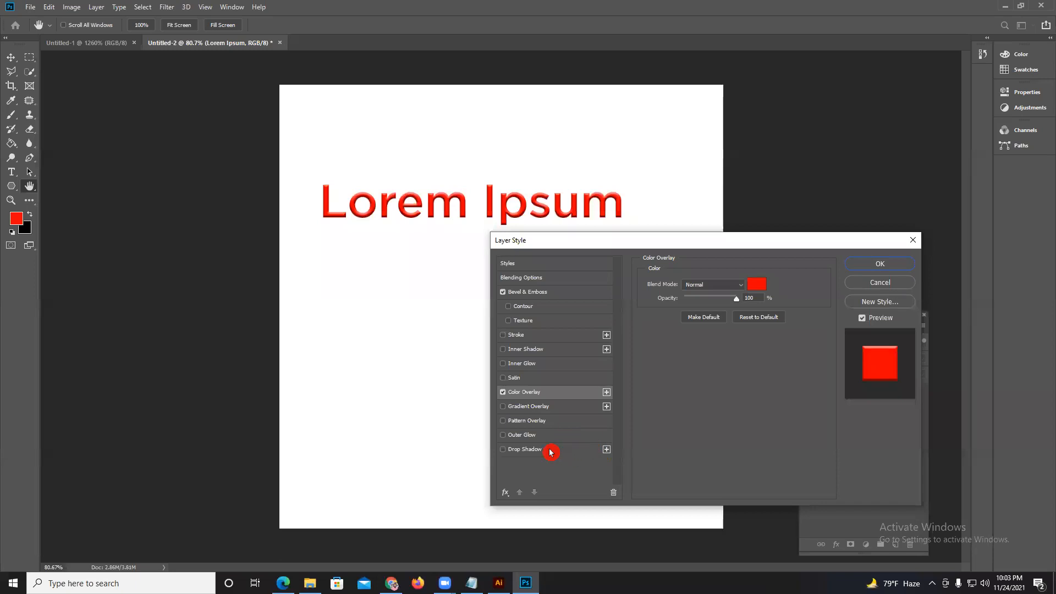
Add a black 3 px inside stroke to the Lorem Ipsum text and apply the layer style.
click(520, 335)
drag(712, 282, 685, 283)
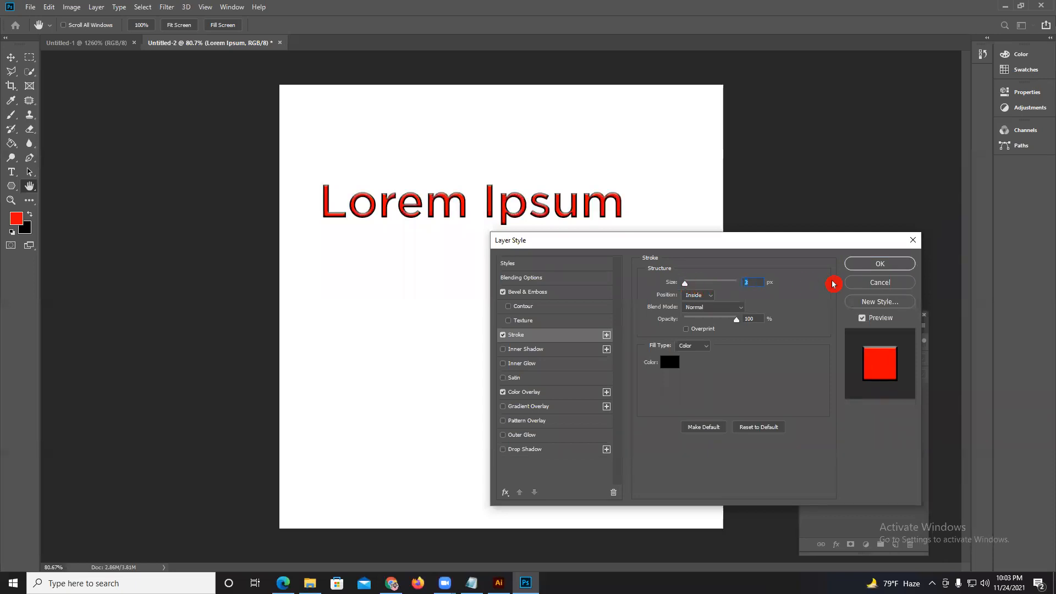
click(866, 266)
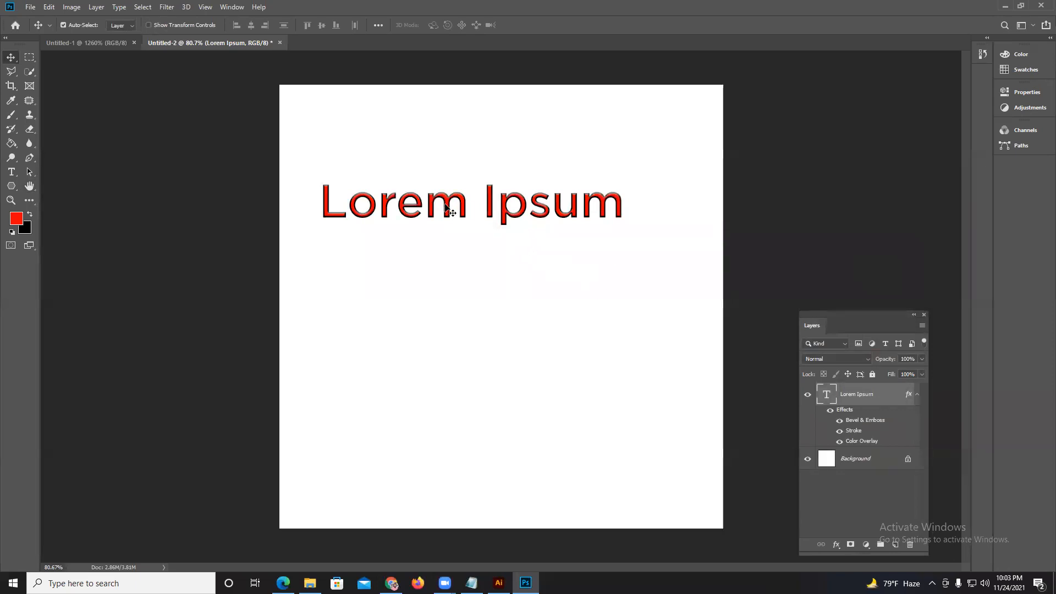
Move the styled Lorem Ipsum text slightly down and to the right, and select the Background layer.
mouse_move(453, 203)
mouse_down()
mouse_move(470, 208)
mouse_move(453, 219)
mouse_move(464, 220)
mouse_up()
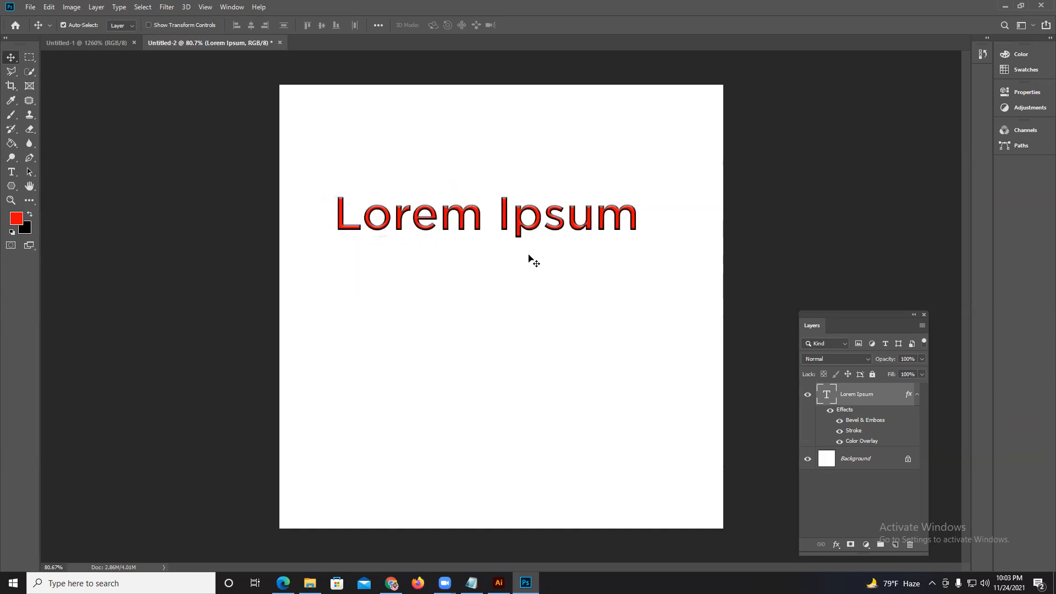
scroll(528, 237, up, 2)
scroll(474, 250, down, 1)
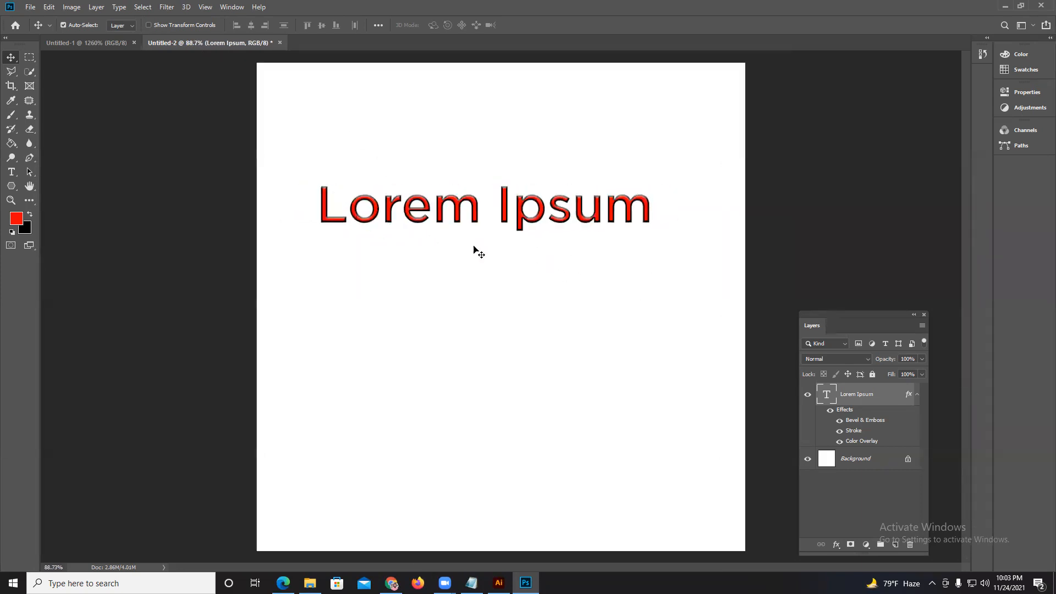
click(866, 457)
click(865, 545)
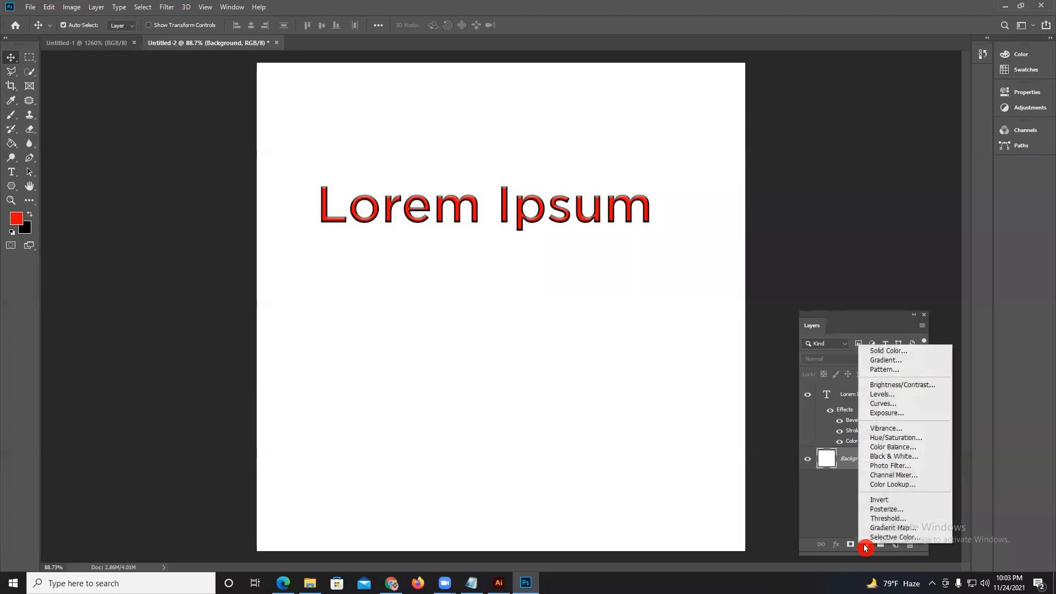
click(892, 359)
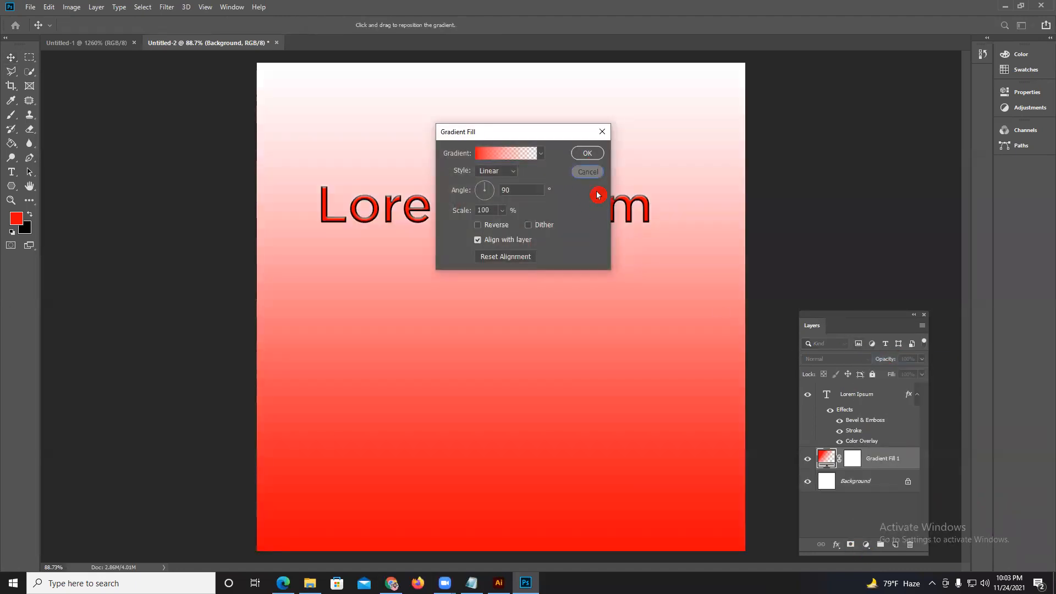
click(588, 172)
Add a solid color fill layer in yellow f4fd02 above the Background layer.
click(865, 545)
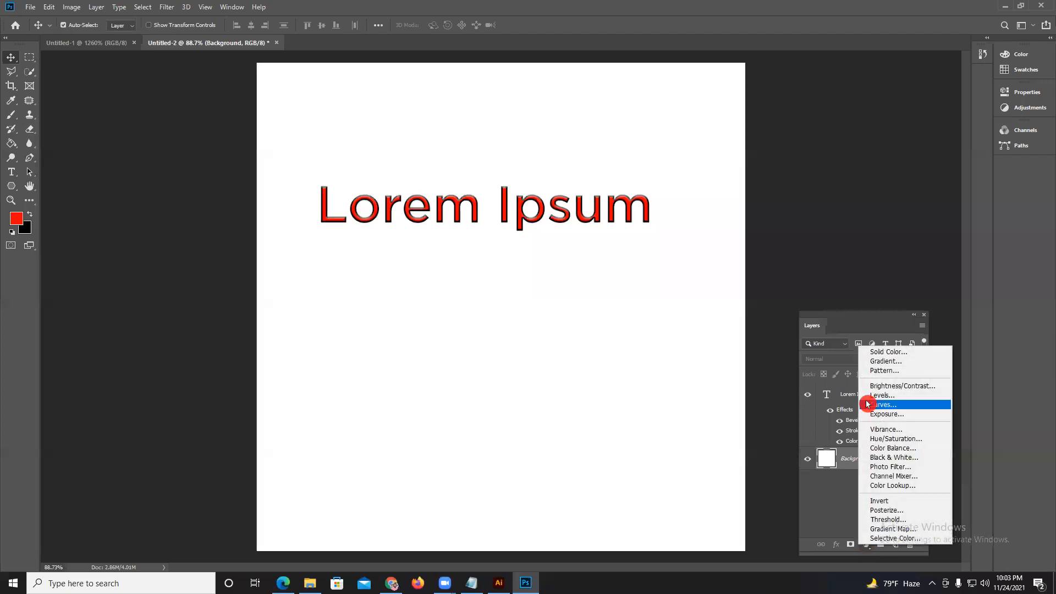
click(886, 352)
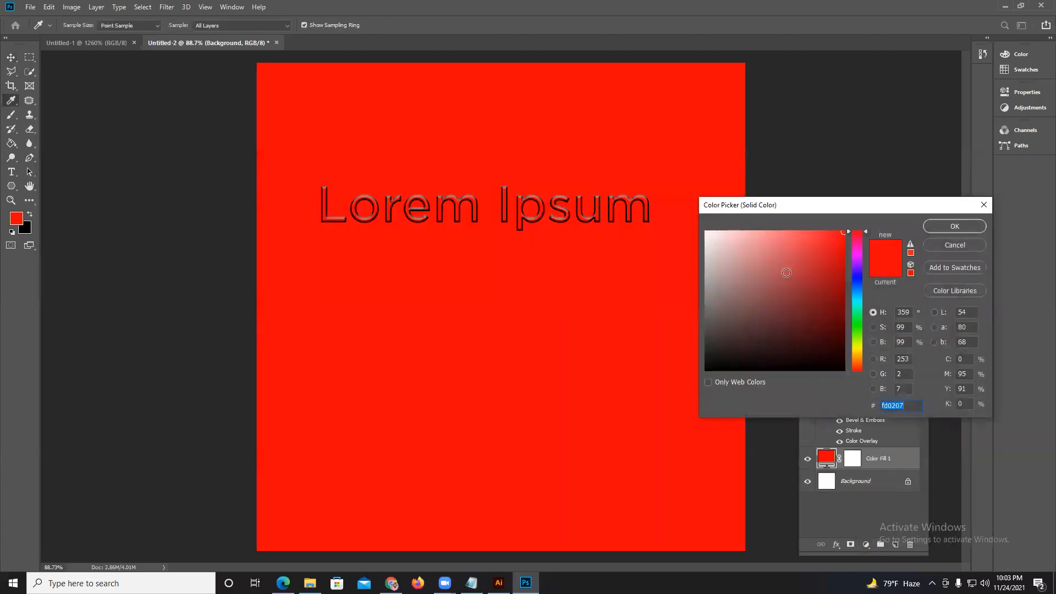
drag(863, 347, 861, 346)
click(945, 227)
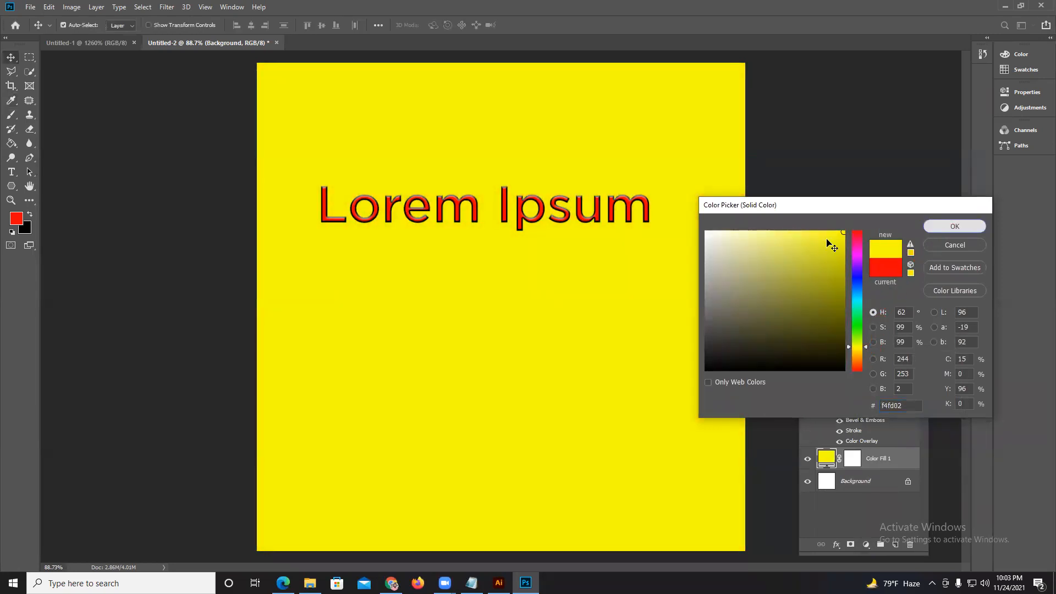
Duplicate the styled Lorem Ipsum text directly below the original.
drag(550, 213, 544, 285)
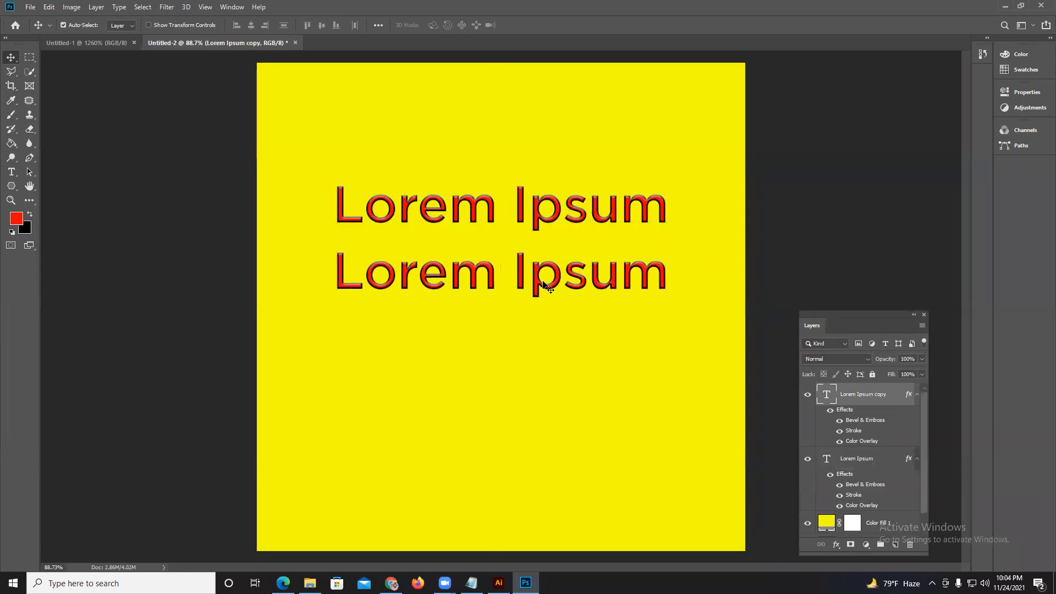
Toggle all effects on the Lorem Ipsum copy, and hide its Stroke and Bevel & Emboss so only Color Overlay applies.
click(830, 410)
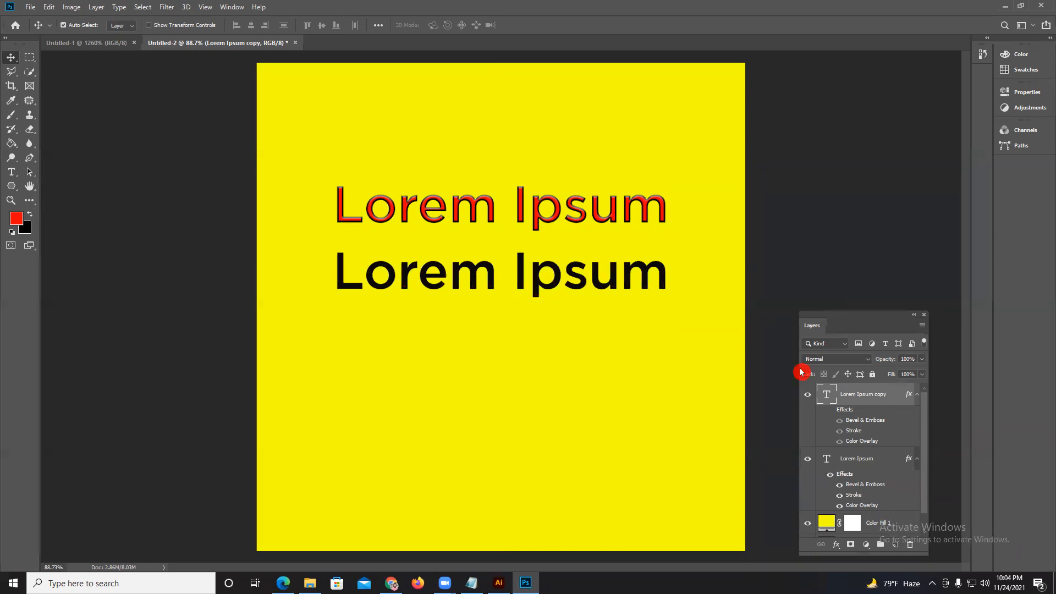
click(839, 442)
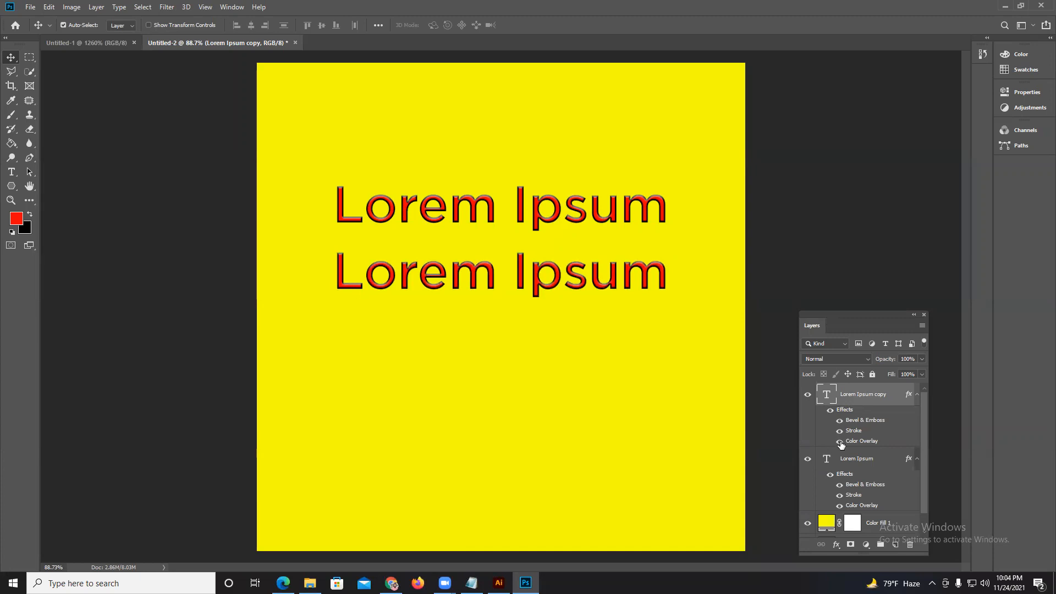
click(840, 432)
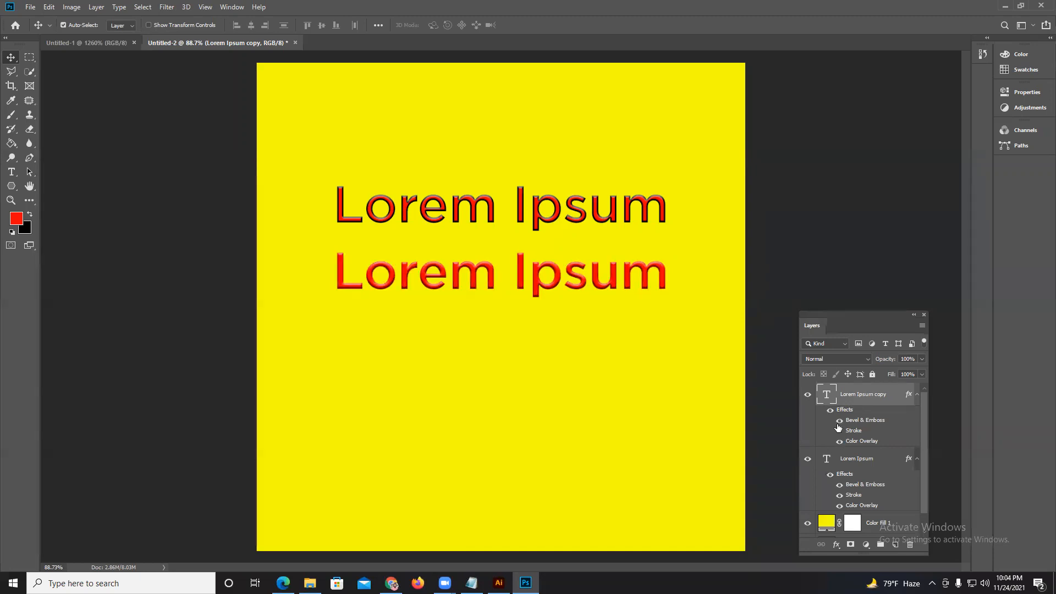
click(840, 420)
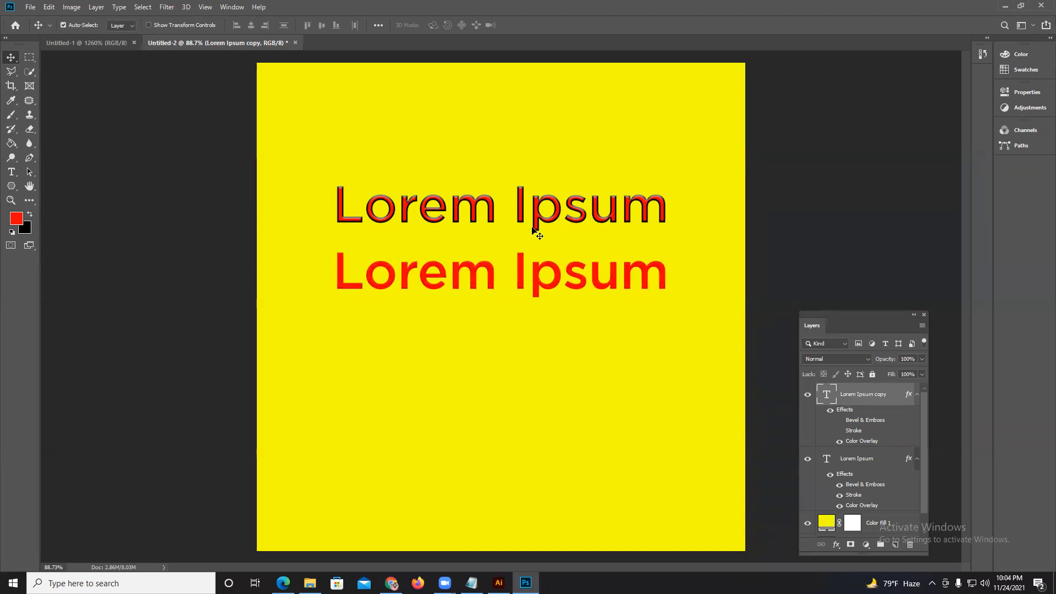
Reposition the original Lorem Ipsum text and the plain red copy so they sit one below the other.
scroll(512, 230, up, 5)
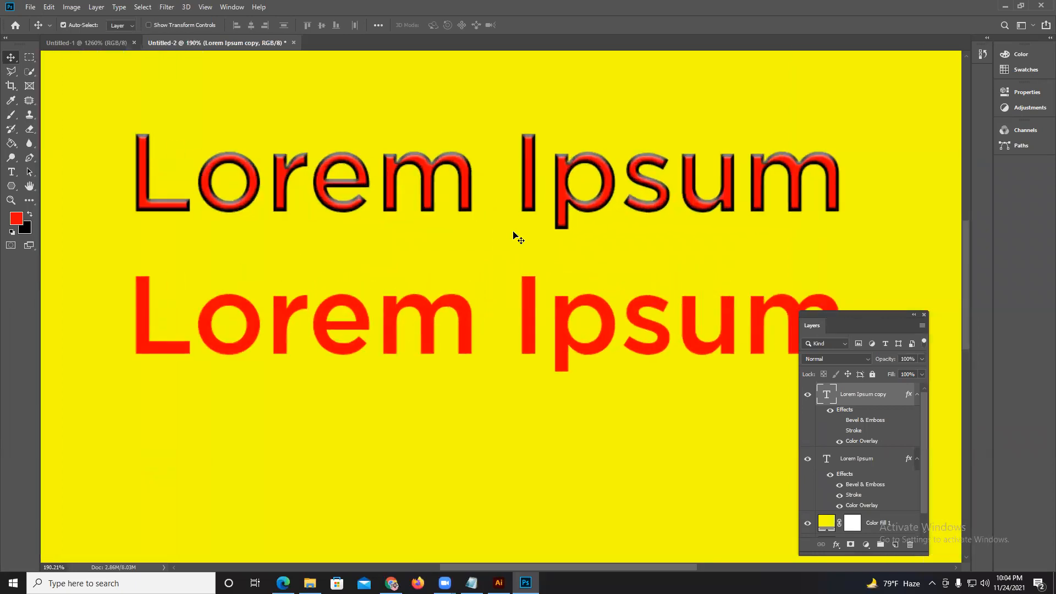
mouse_move(430, 188)
mouse_down()
mouse_move(421, 188)
mouse_move(438, 187)
mouse_up()
scroll(440, 193, down, 3)
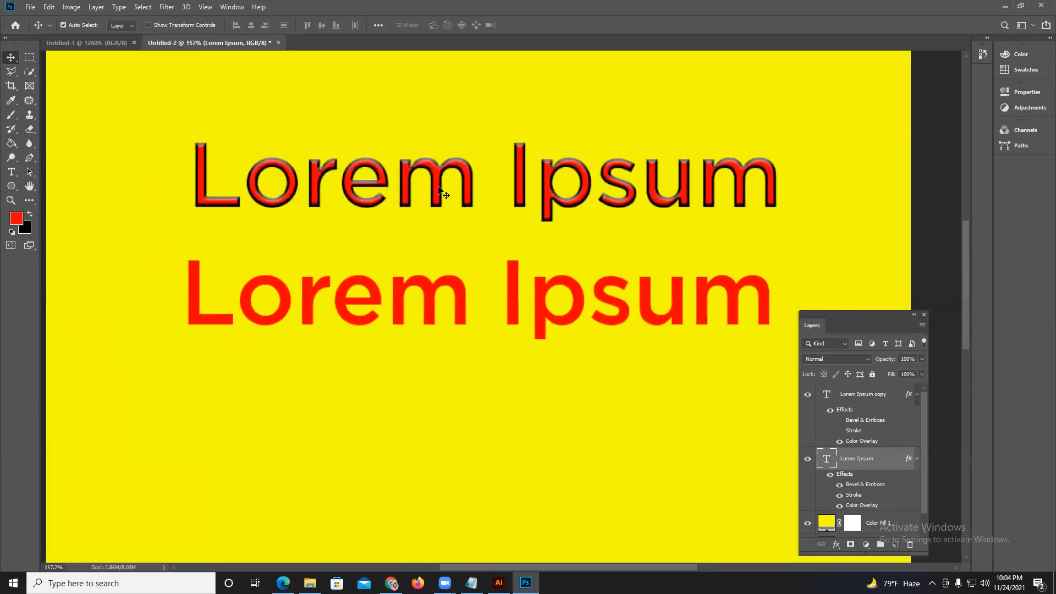
drag(564, 192, 551, 210)
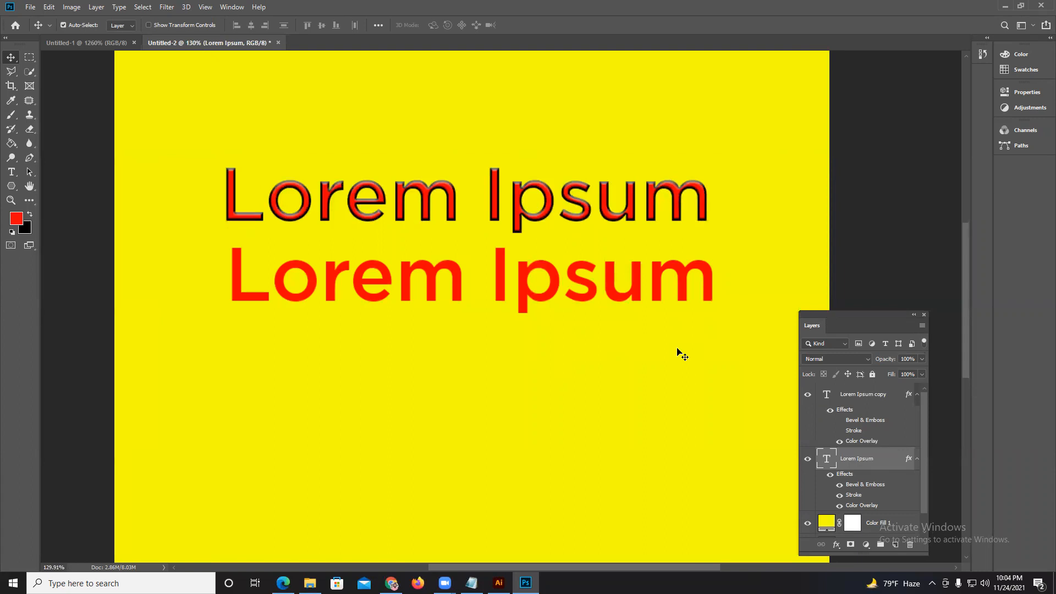
click(478, 573)
drag(523, 297, 523, 309)
Delete the original styled Lorem Ipsum layer and select the Lorem Ipsum copy layer.
click(869, 461)
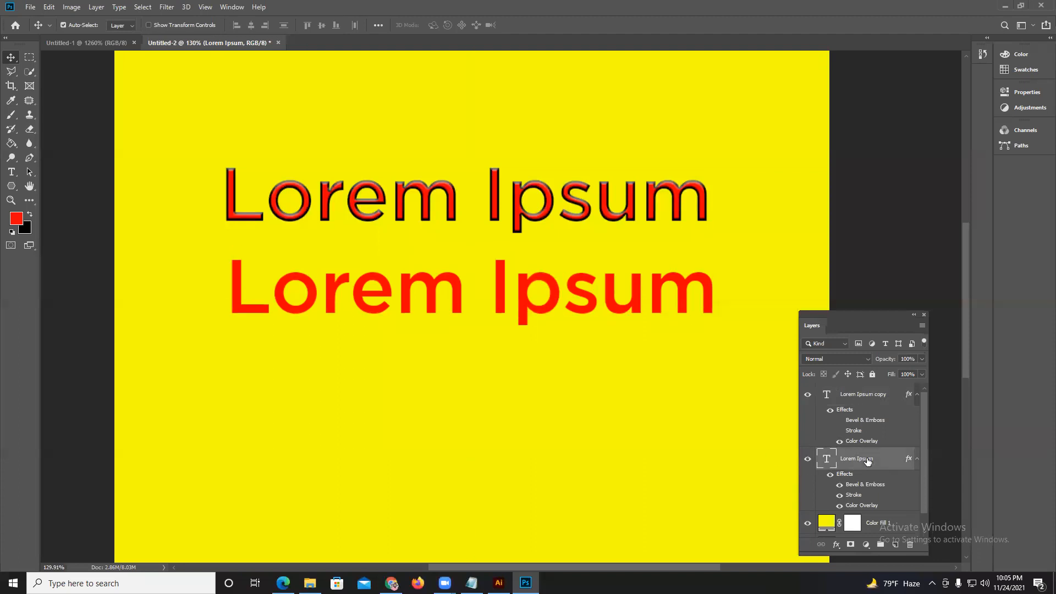
key(Delete)
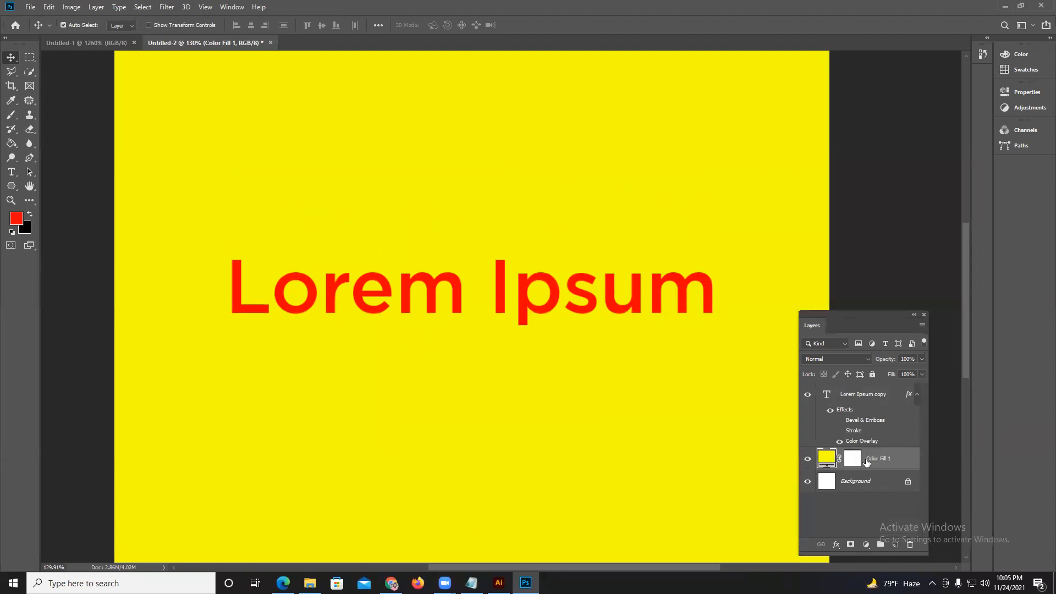
click(854, 393)
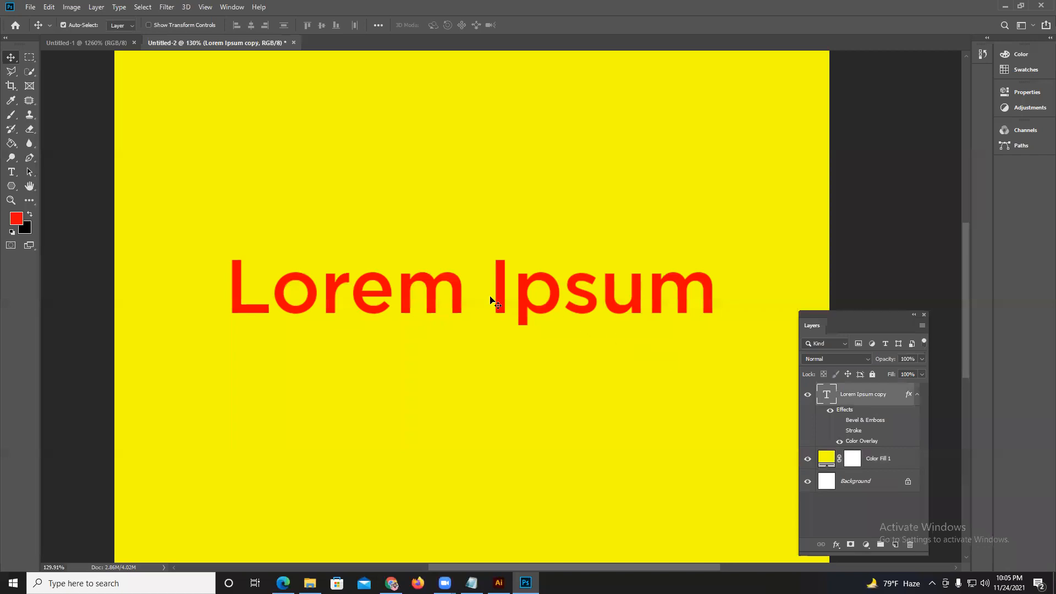
Draw a red rounded rectangle about 755 by 145 px above the Lorem Ipsum text.
click(26, 171)
click(11, 185)
right_click(11, 186)
click(55, 197)
drag(201, 116, 740, 218)
click(11, 57)
click(11, 172)
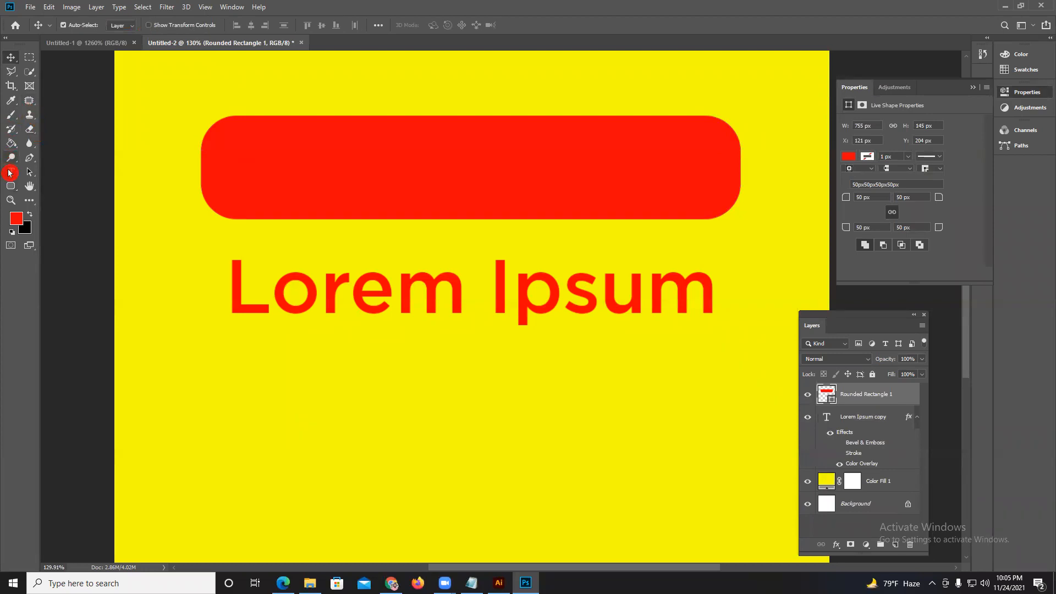
click(279, 93)
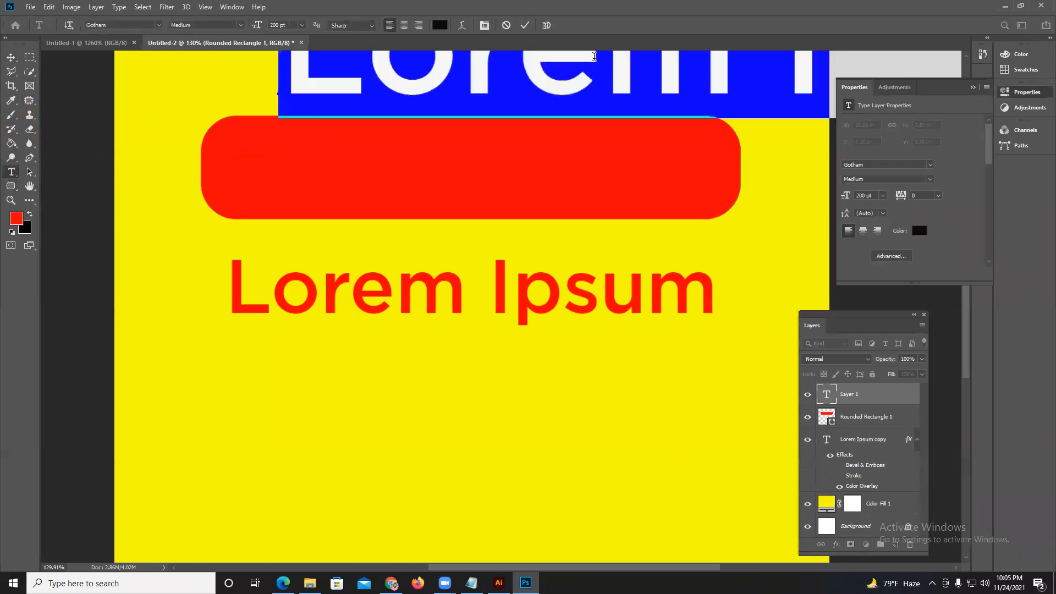
click(524, 25)
click(14, 60)
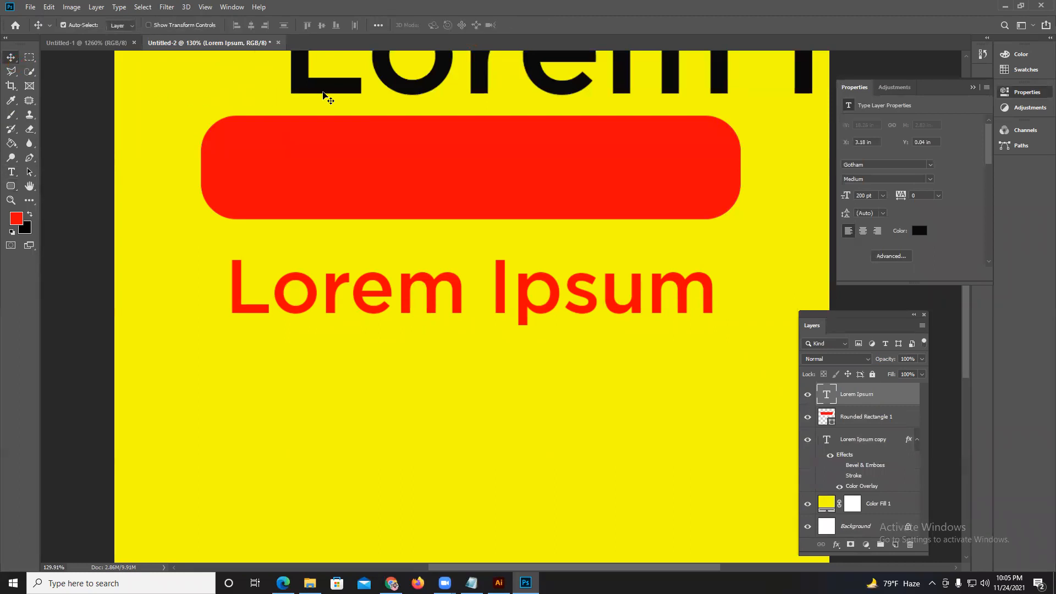
drag(325, 93, 268, 198)
key(Delete)
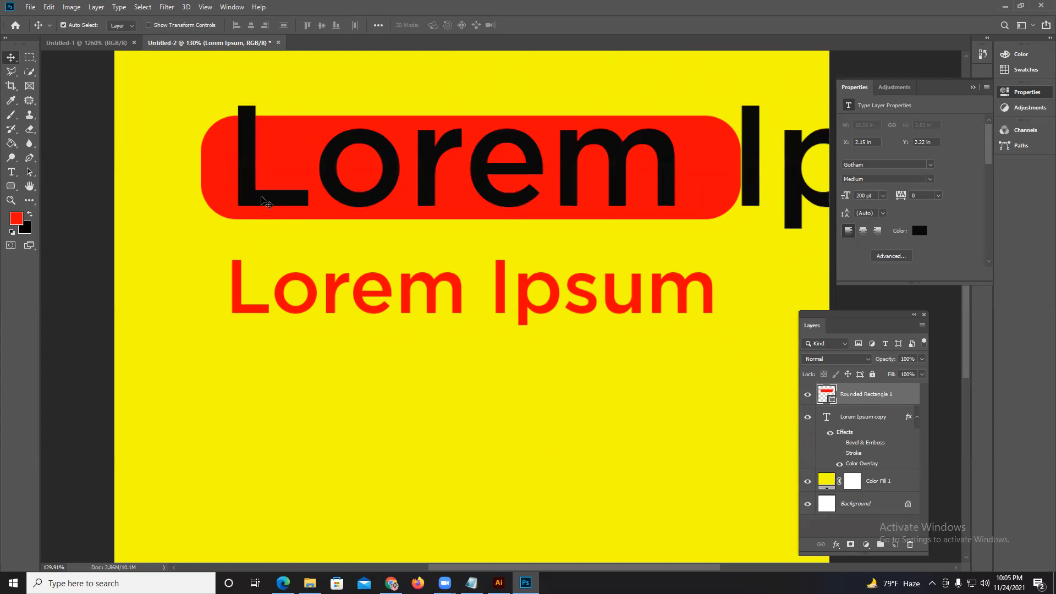
Bring the Lorem Ipsum copy layer above the rounded rectangle layer and move the text onto the rectangle.
drag(369, 311, 368, 285)
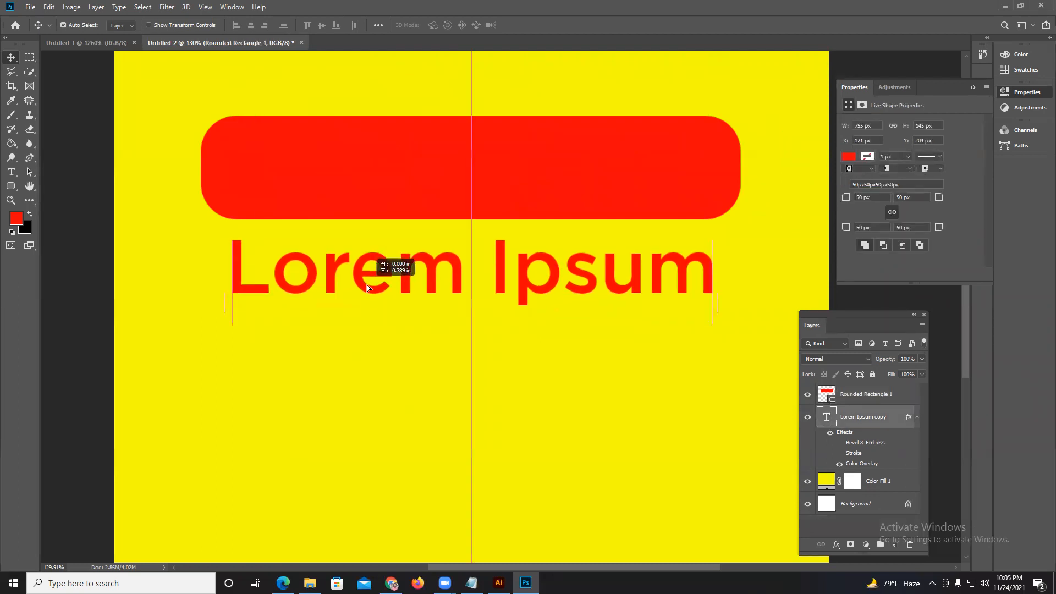
mouse_move(868, 420)
mouse_down()
mouse_move(868, 381)
mouse_move(862, 421)
mouse_up()
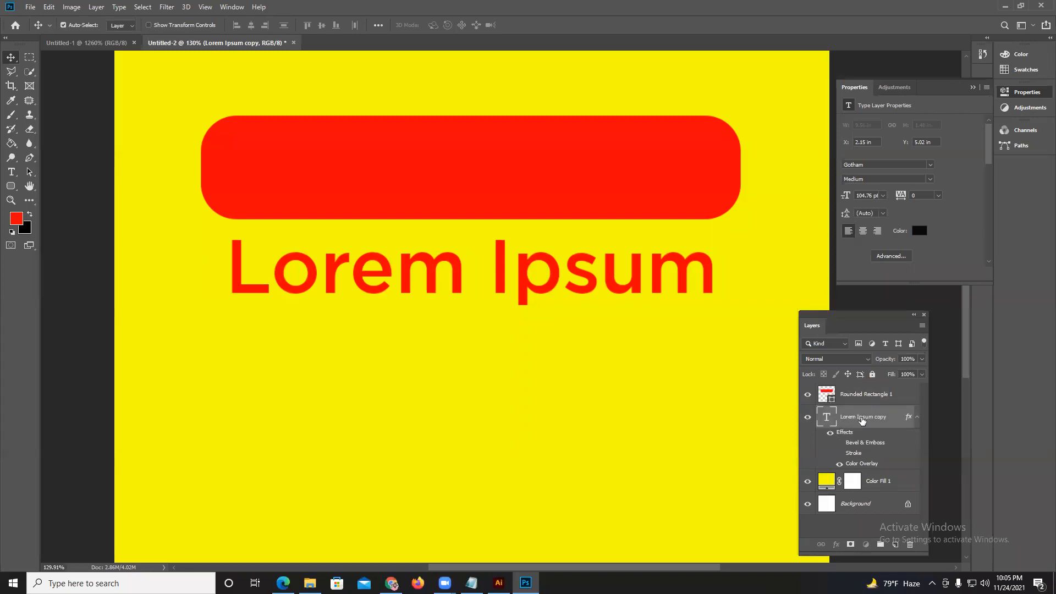
key(ctrl+bracketright)
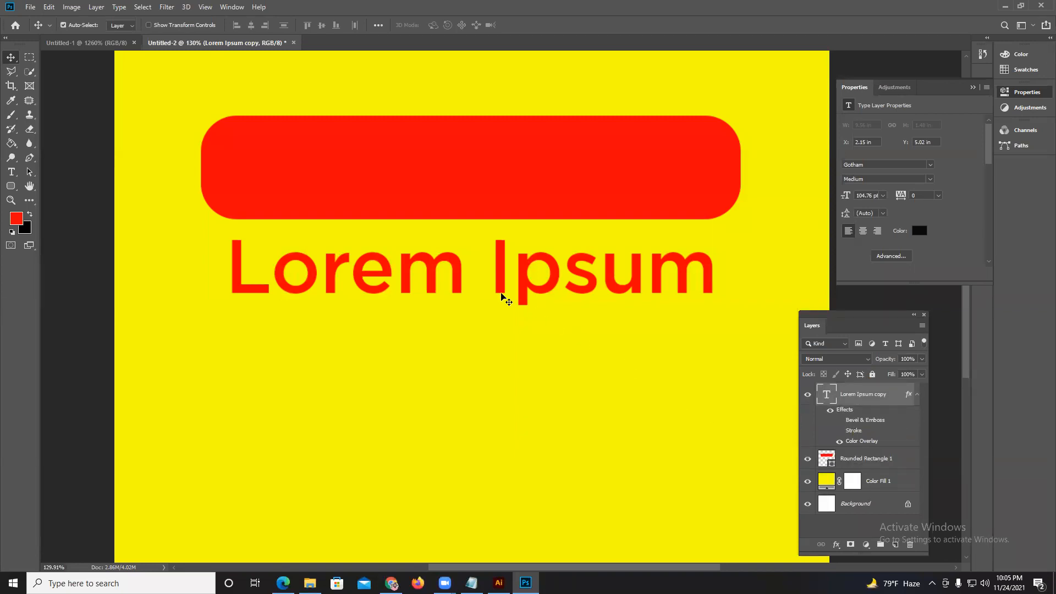
drag(530, 298, 531, 203)
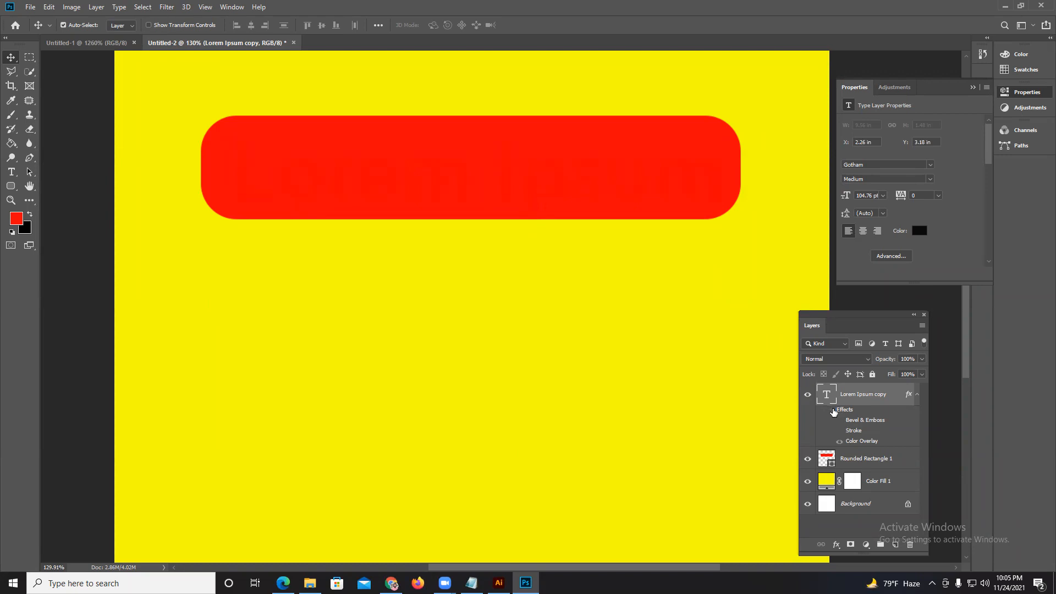
Hide all effects on the Lorem Ipsum text, set its color to white ffffff and center it on the red rectangle.
click(834, 410)
drag(443, 164, 456, 154)
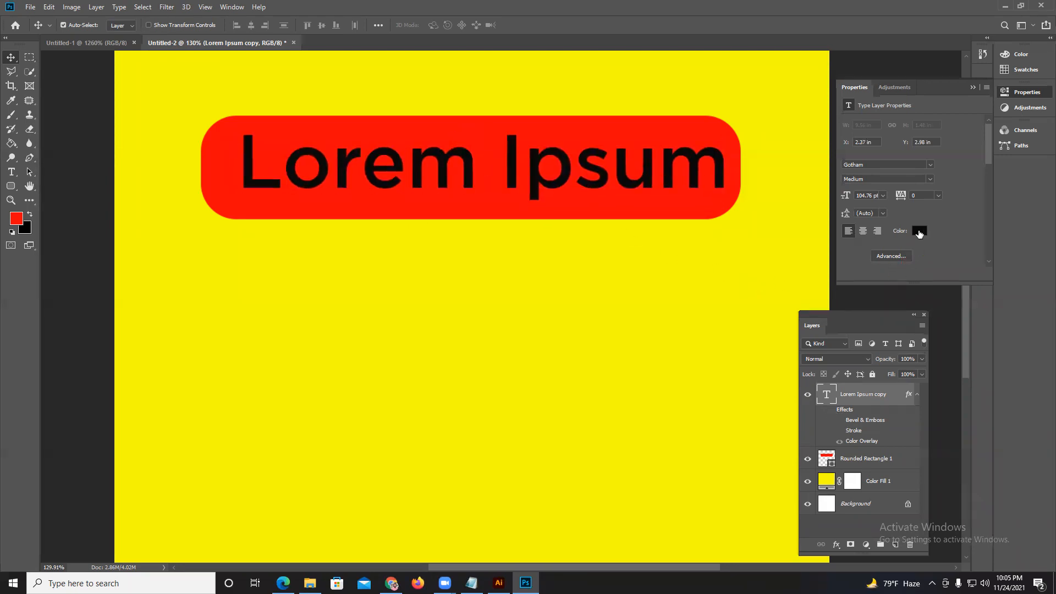
click(919, 232)
text(ffffff)
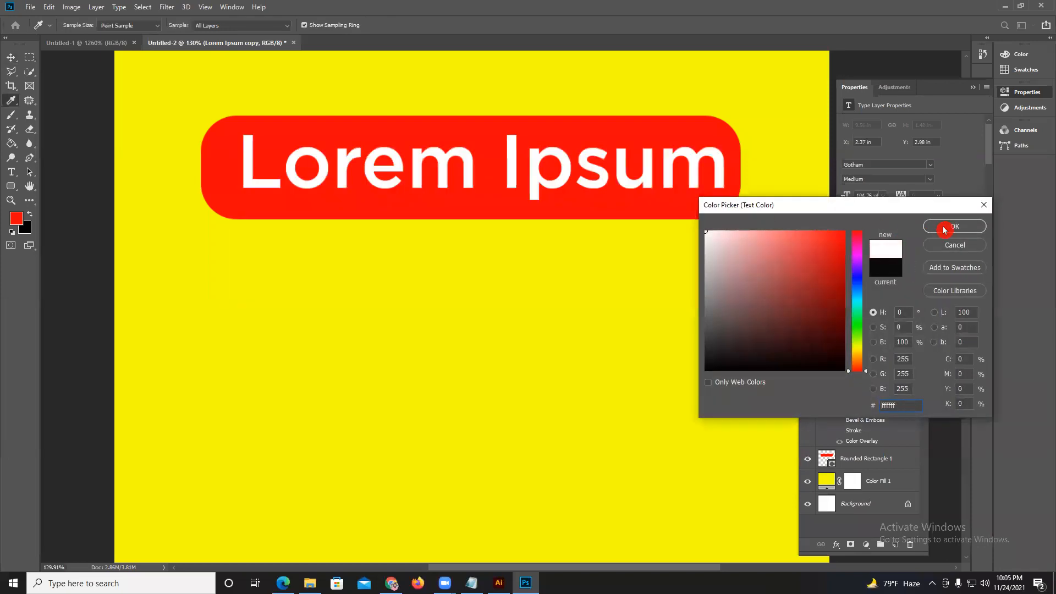
click(937, 231)
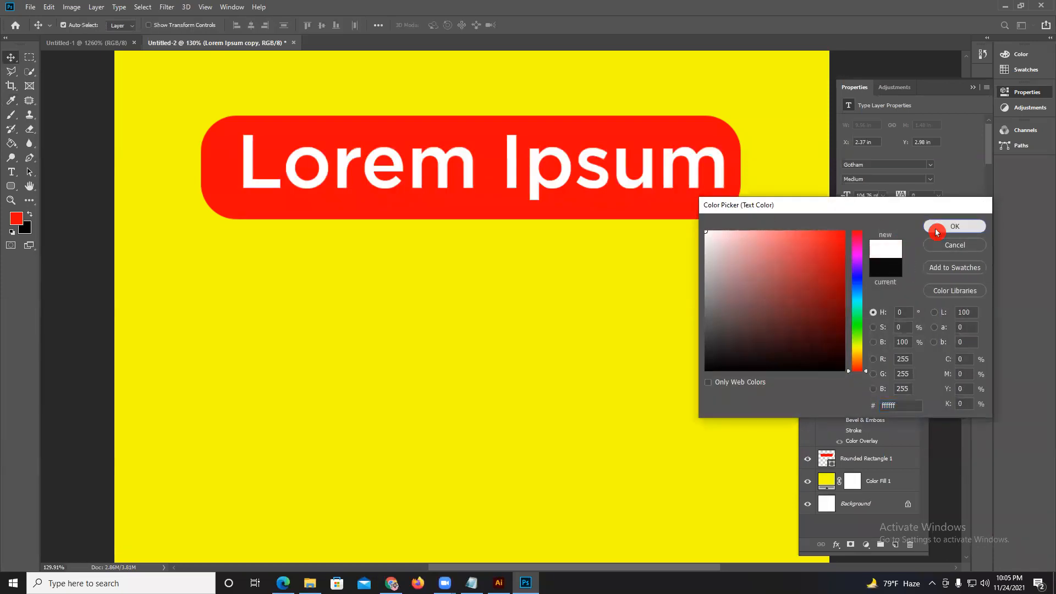
drag(638, 189, 625, 190)
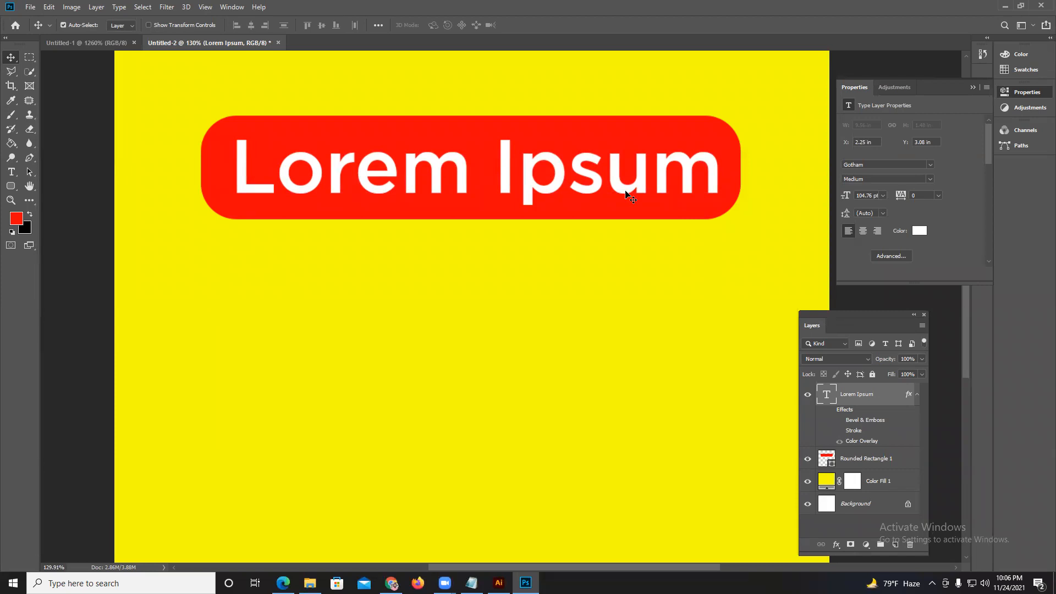
Move the red rounded rectangle and the white text slightly down, keeping the text within the rectangle.
drag(442, 133, 427, 264)
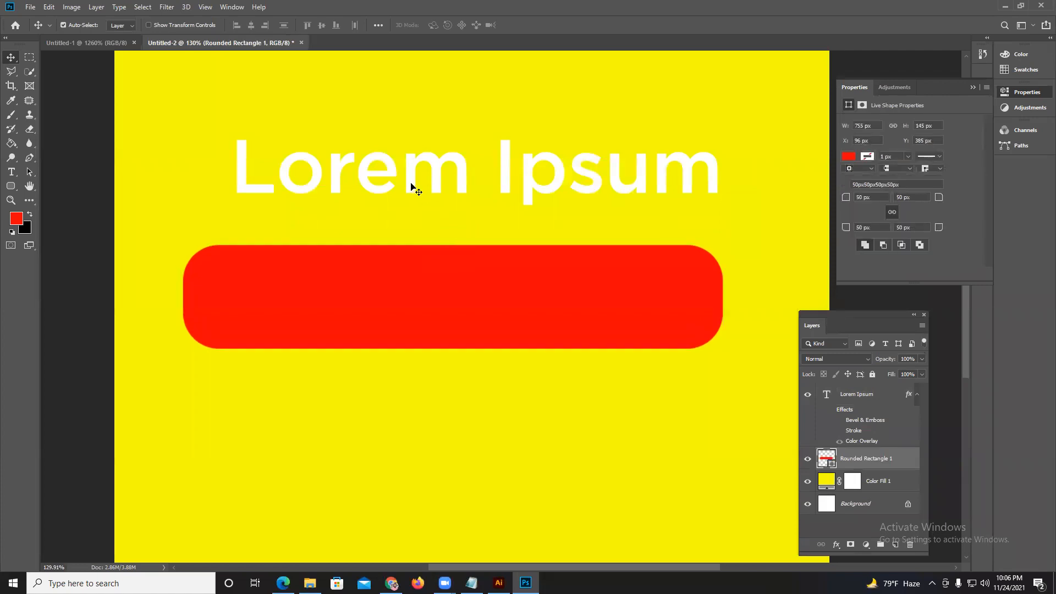
drag(395, 316, 404, 186)
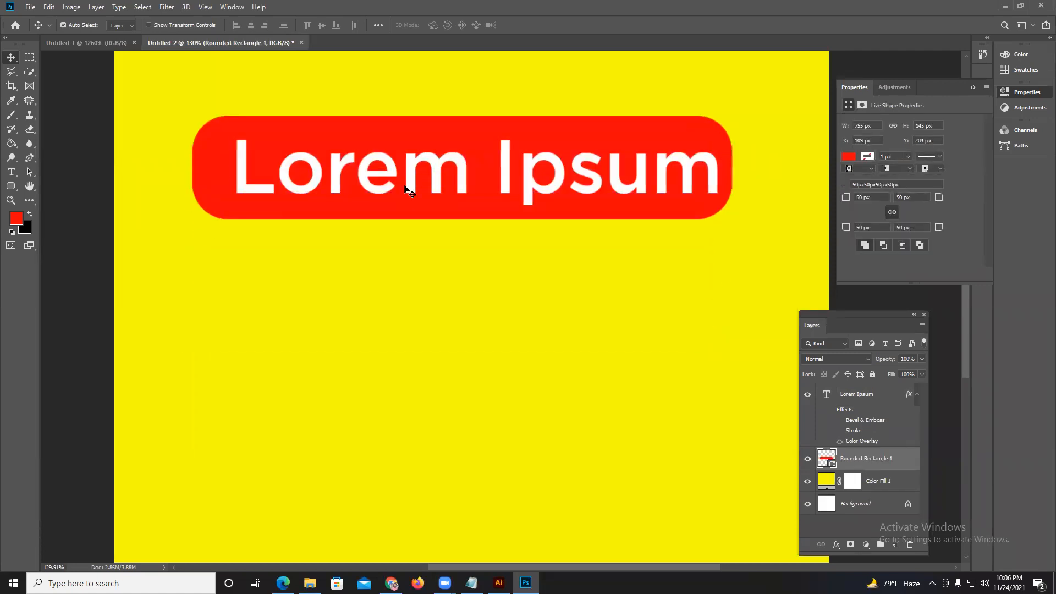
drag(442, 131, 430, 164)
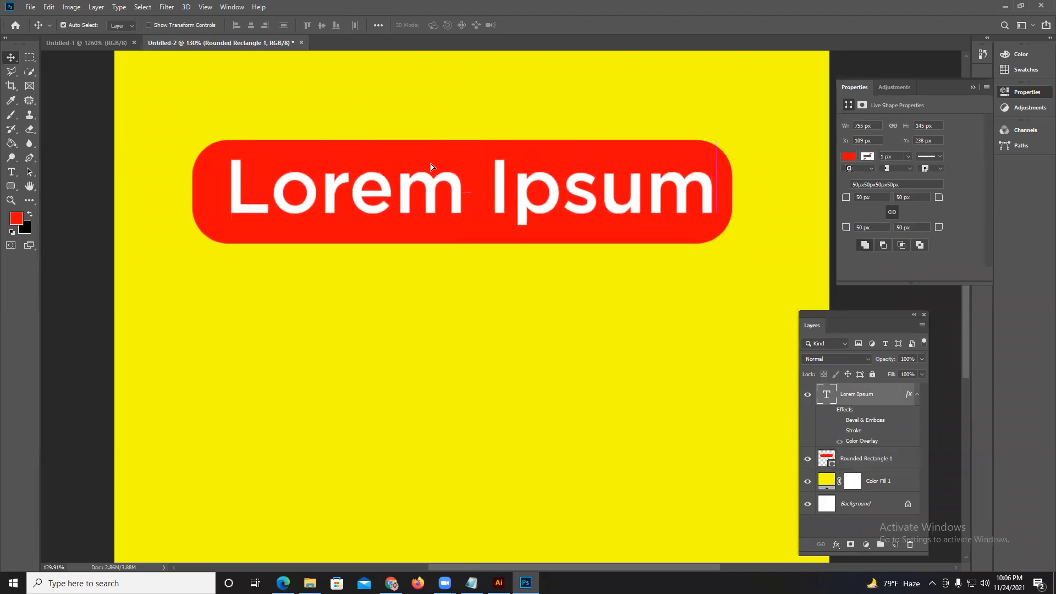
click(430, 156)
click(423, 197)
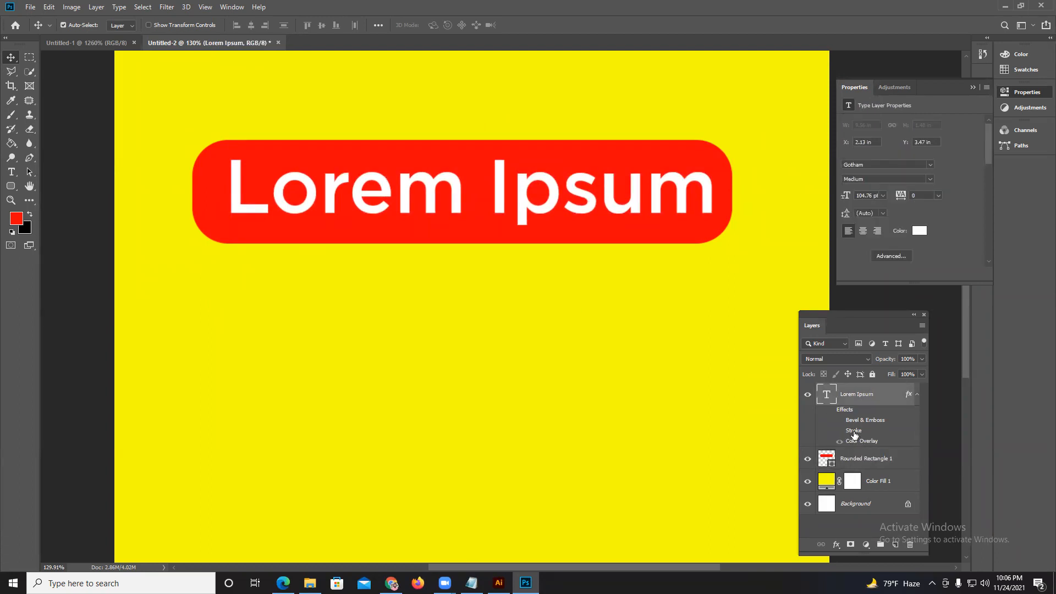
Add an inside stroke to the white Lorem Ipsum text, adjust its size and color, and apply the layer style.
double_click(881, 392)
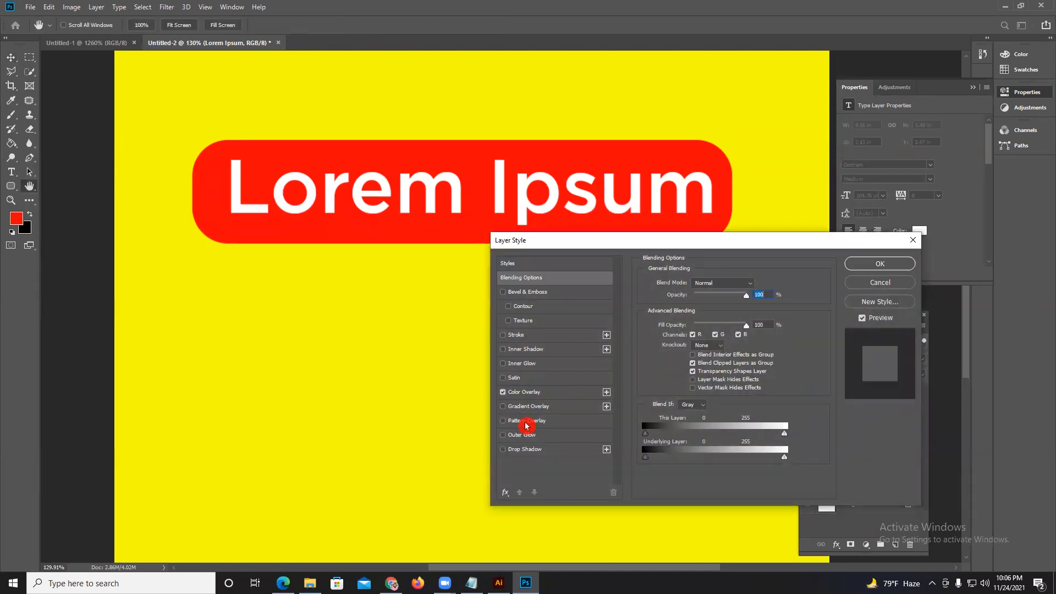
click(516, 335)
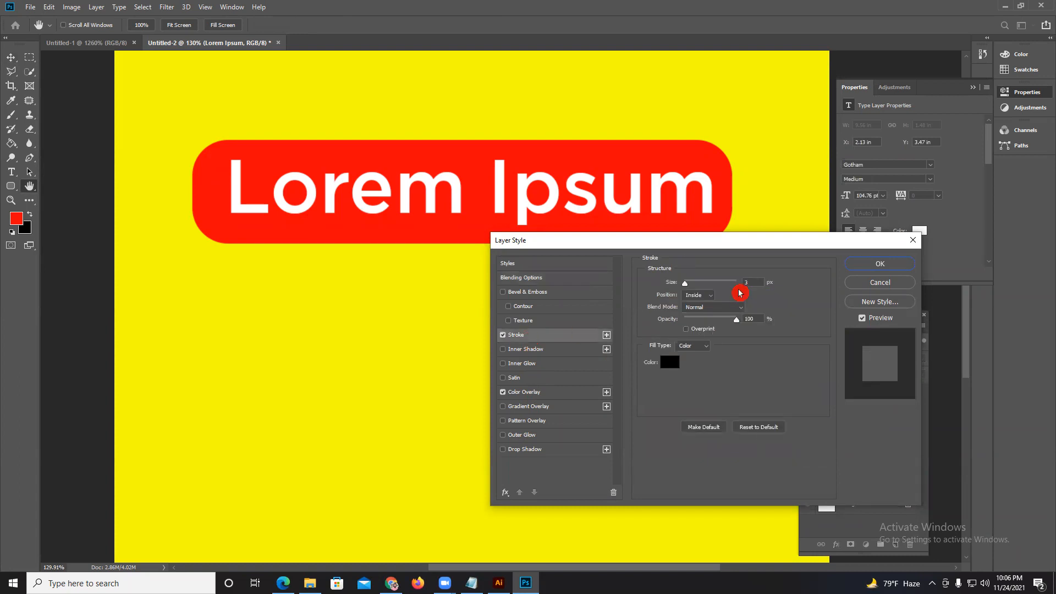
mouse_move(690, 288)
mouse_down()
mouse_move(730, 280)
mouse_move(776, 362)
mouse_up()
click(669, 363)
click(955, 226)
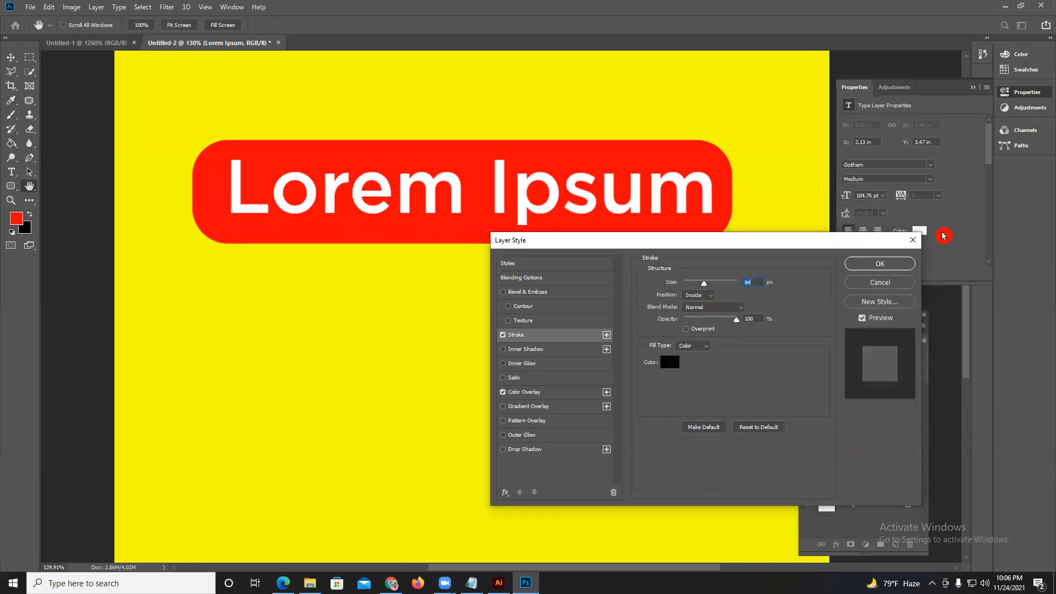
click(877, 272)
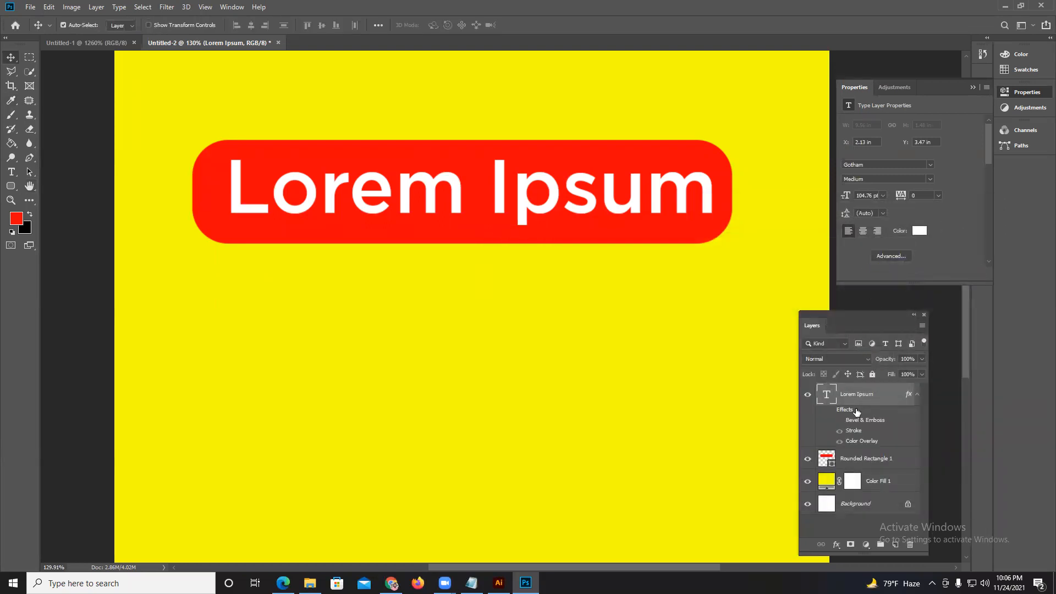
Replace the Lorem Ipsum text with new white 72 pt Lorem Ipsum text and place it on the red rectangle.
key(Delete)
click(11, 172)
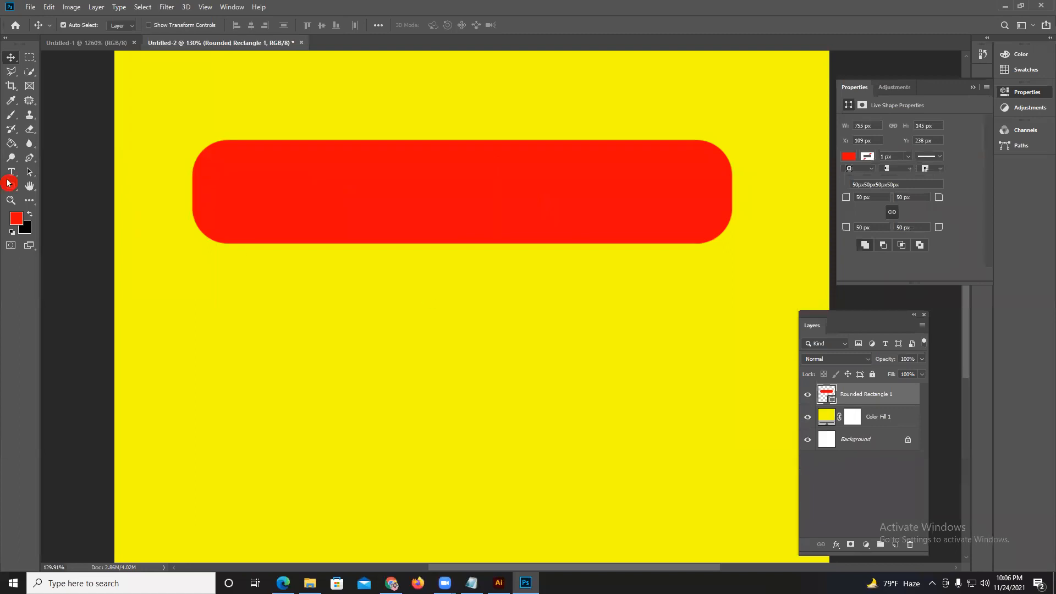
click(207, 316)
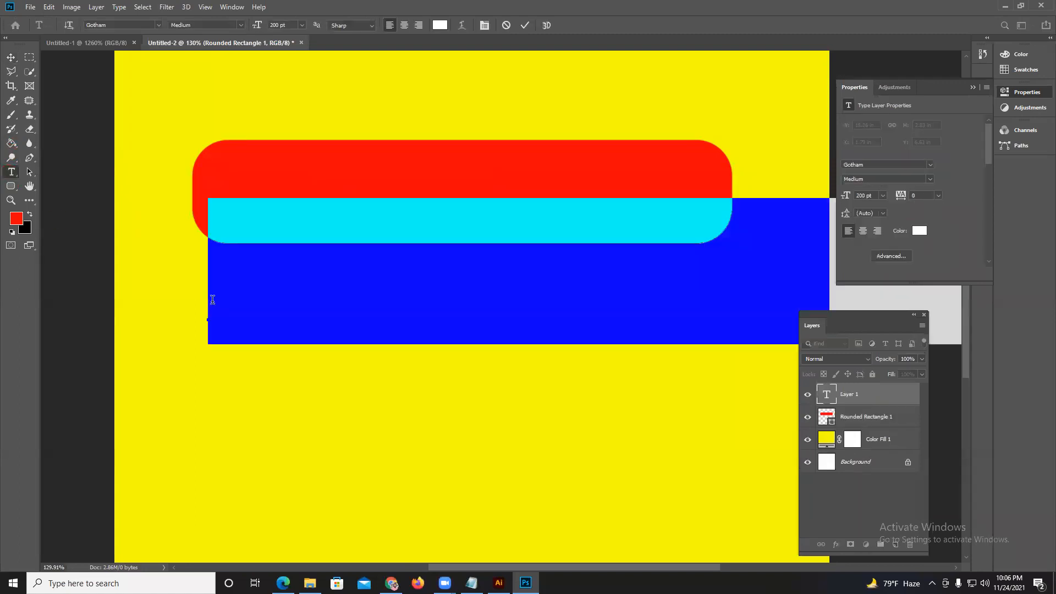
click(300, 25)
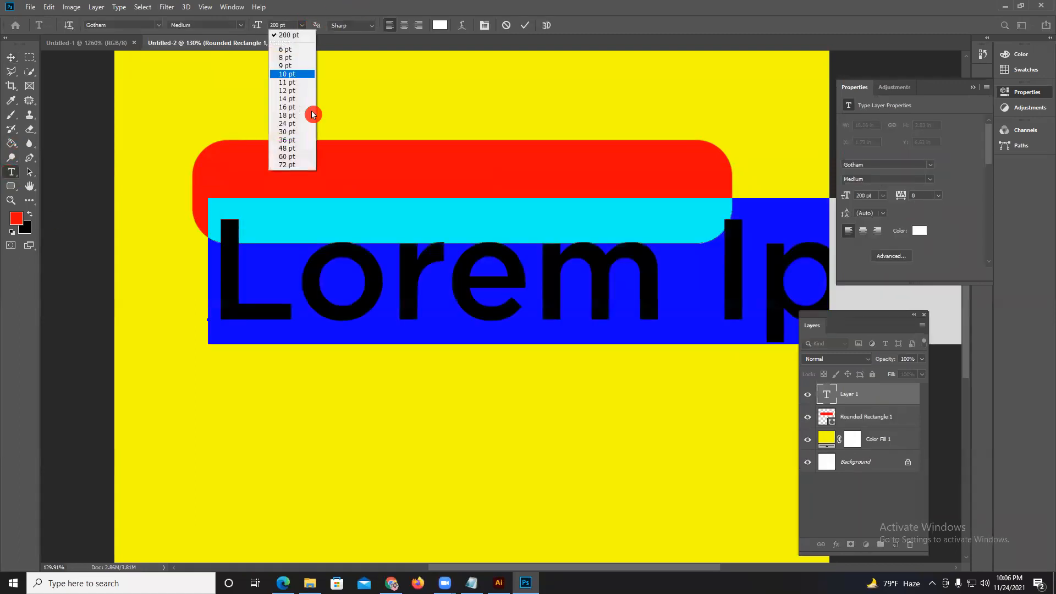
click(286, 164)
click(525, 25)
click(11, 57)
drag(352, 313, 413, 199)
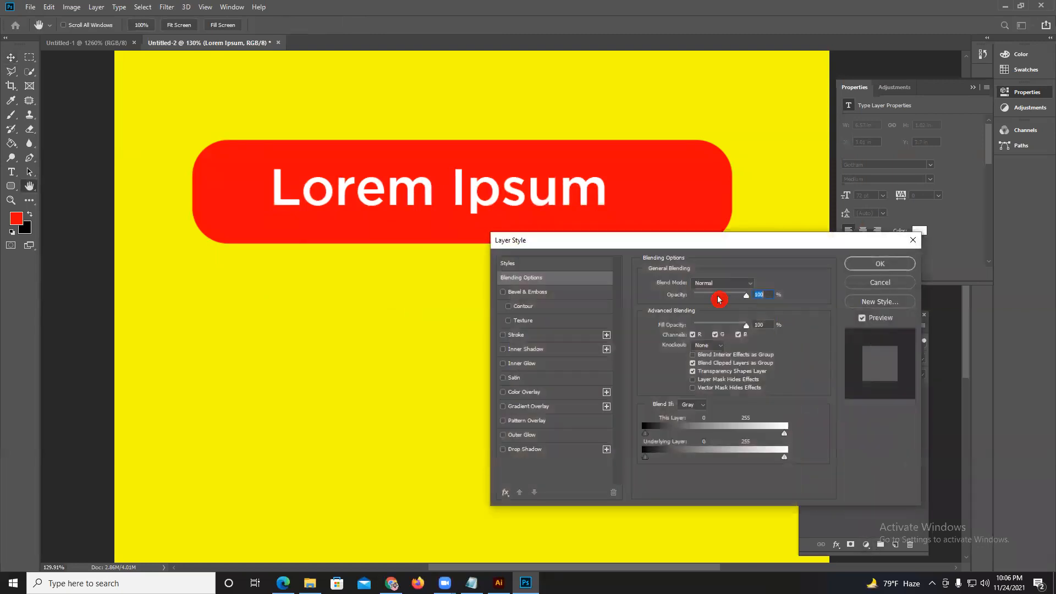
Add a 1 px inside stroke with Normal blend mode to the white Lorem Ipsum text.
click(521, 337)
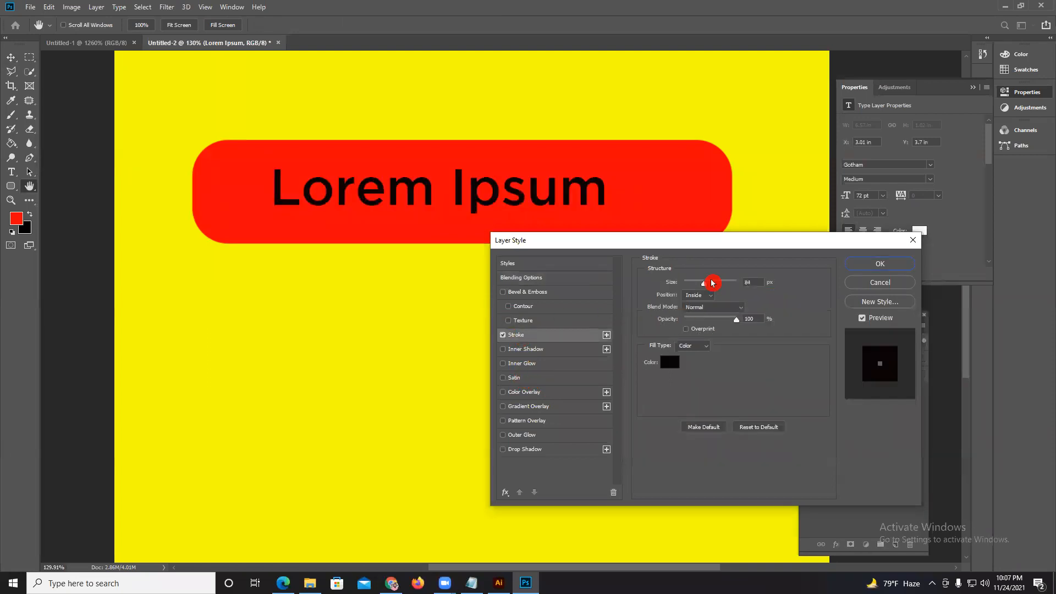
drag(707, 283, 694, 285)
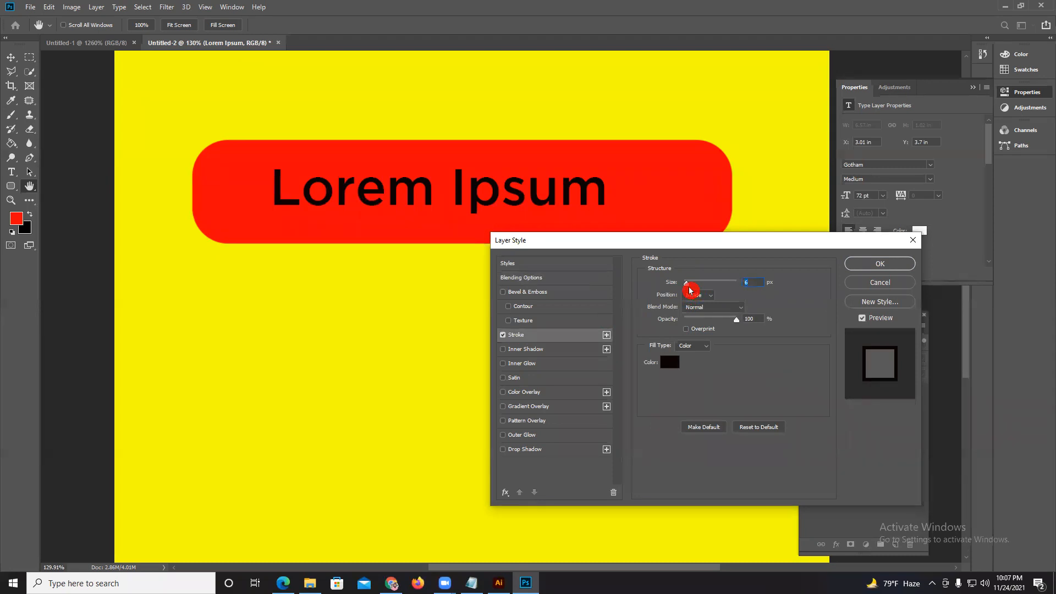
click(864, 319)
click(864, 319)
click(757, 283)
text(1)
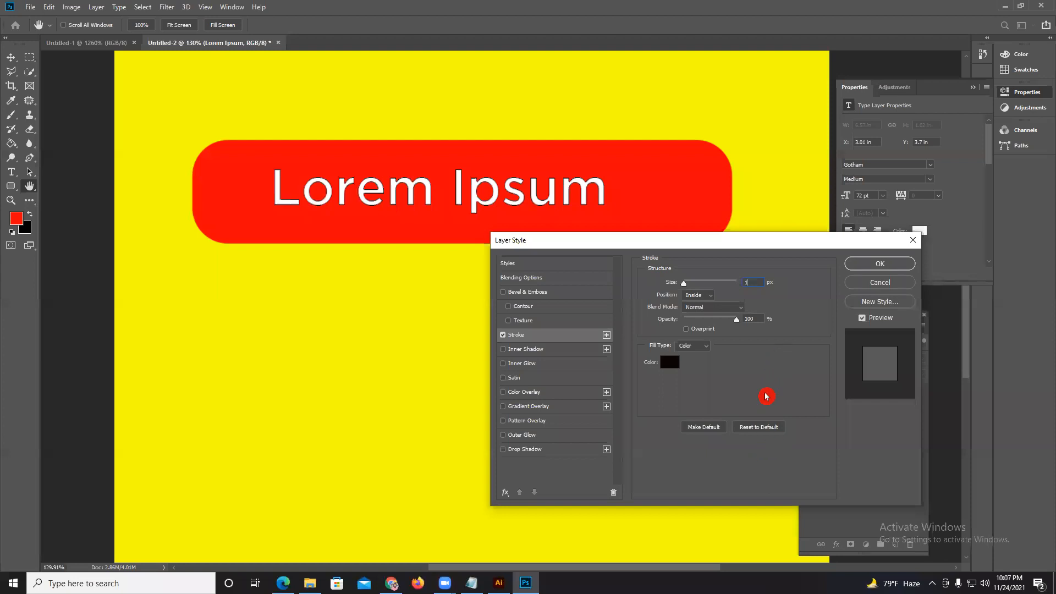
click(716, 307)
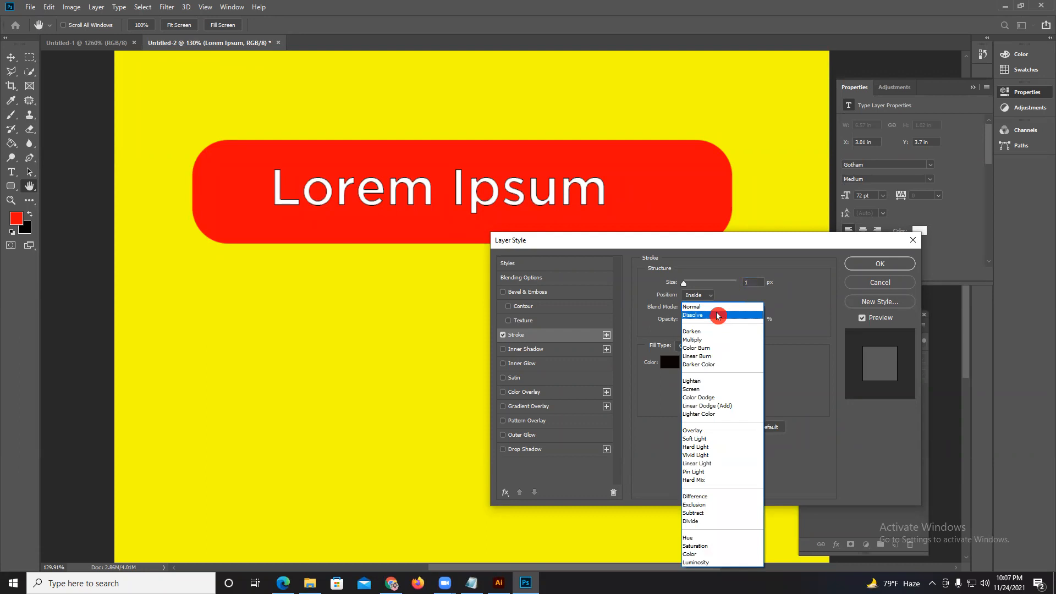
click(777, 301)
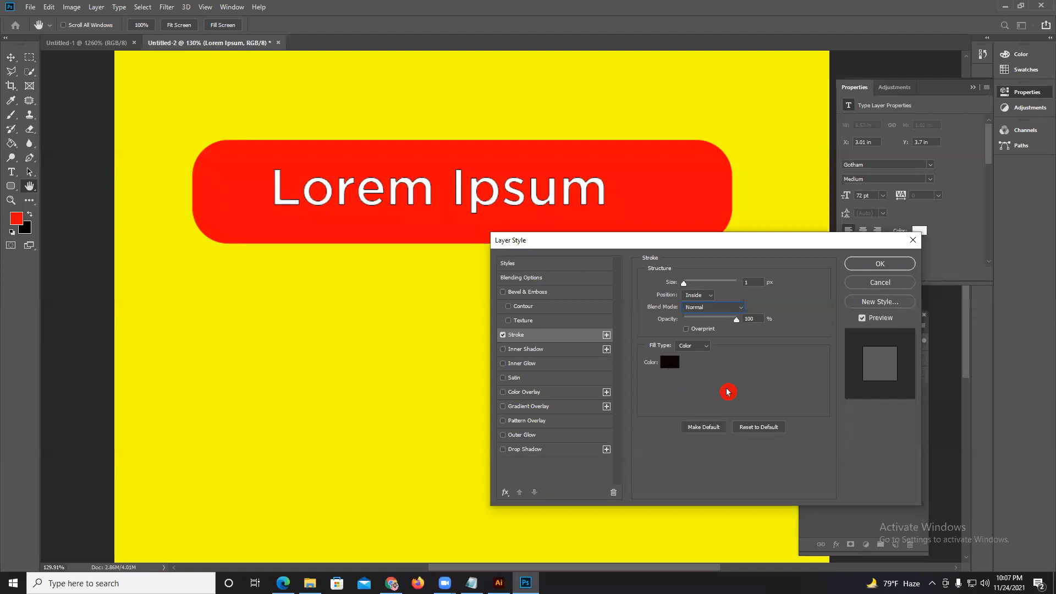
Set the text's stroke color to blue 2000c1 and apply the layer style.
click(672, 366)
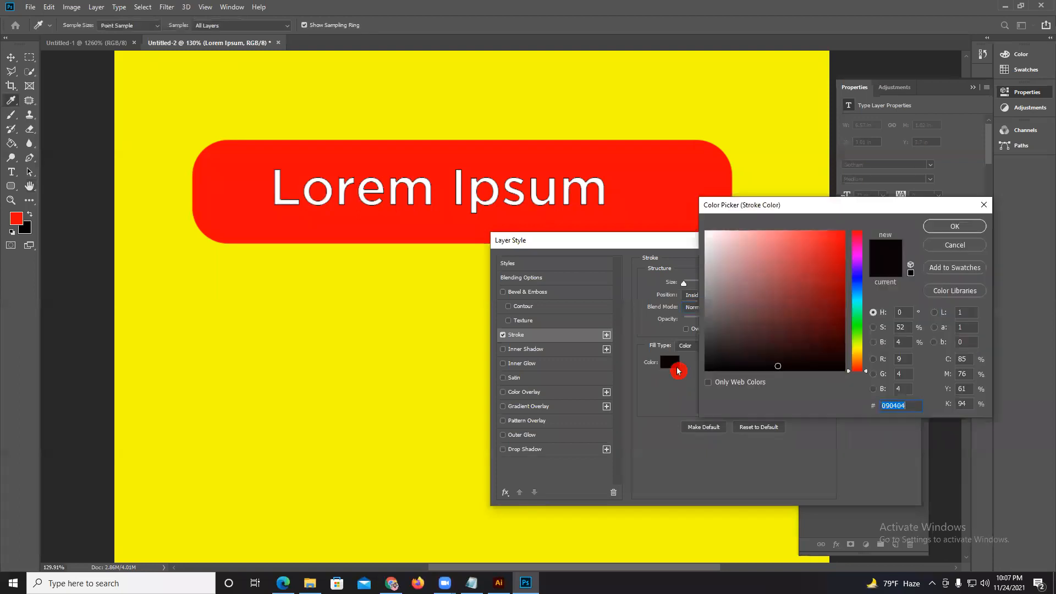
click(857, 273)
click(837, 268)
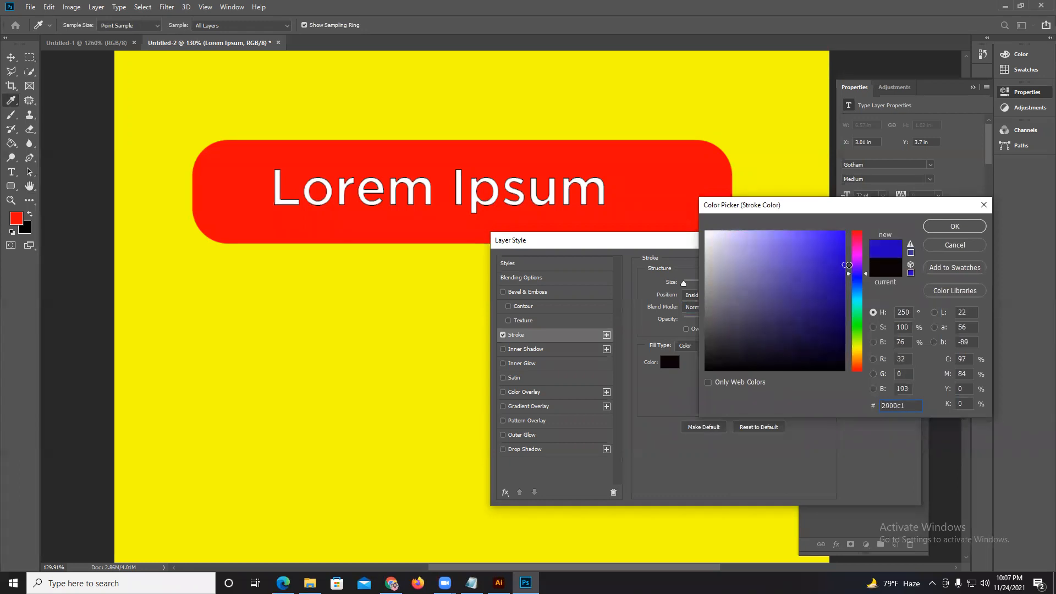
click(955, 226)
click(883, 264)
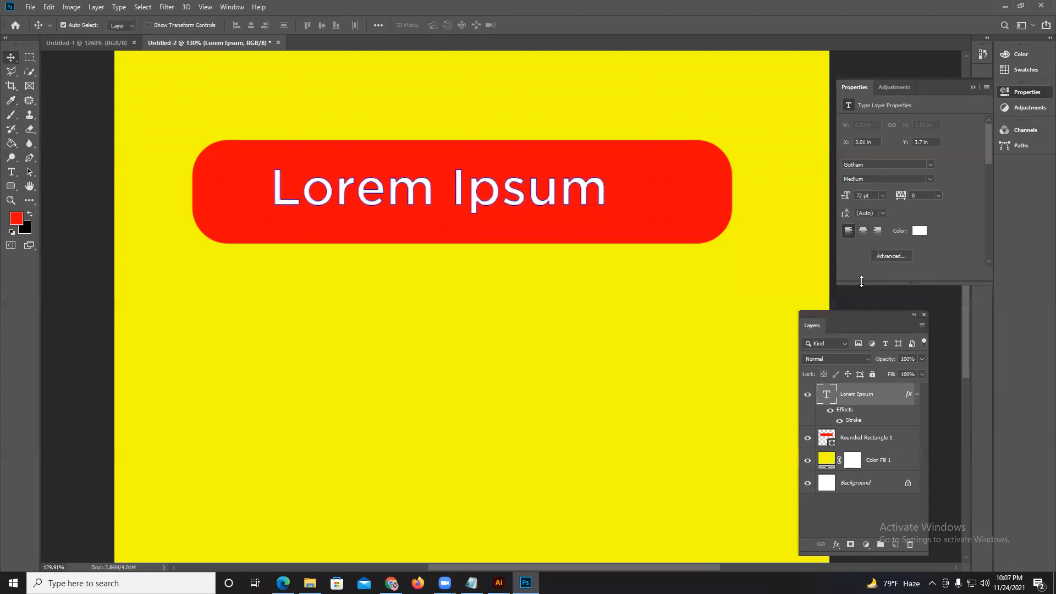
Delete the Lorem Ipsum text, the red rounded rectangle and the yellow fill layer, leaving only the background.
key(Delete)
key(Delete)
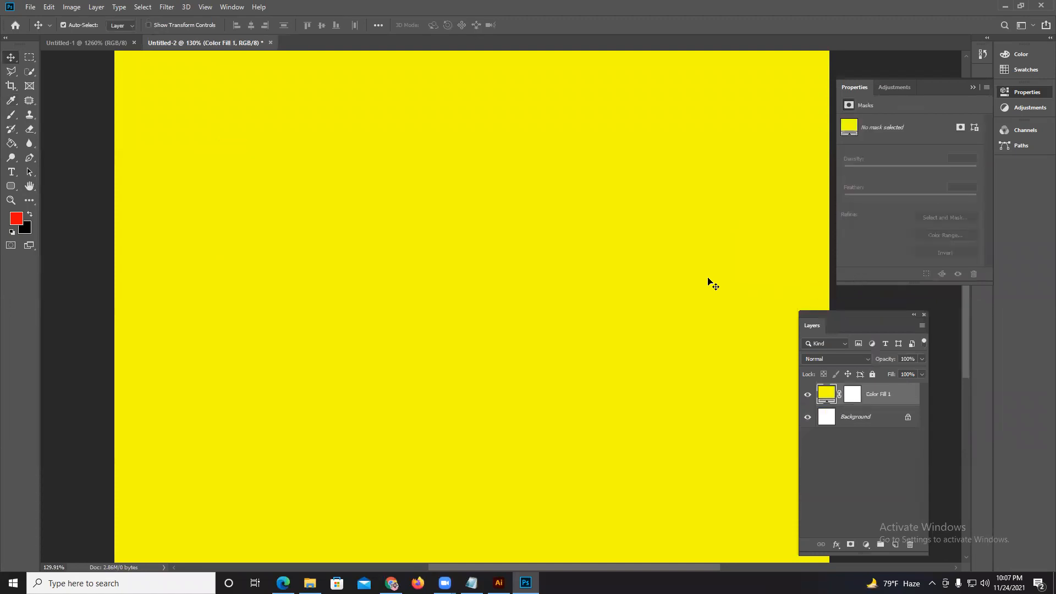
key(Delete)
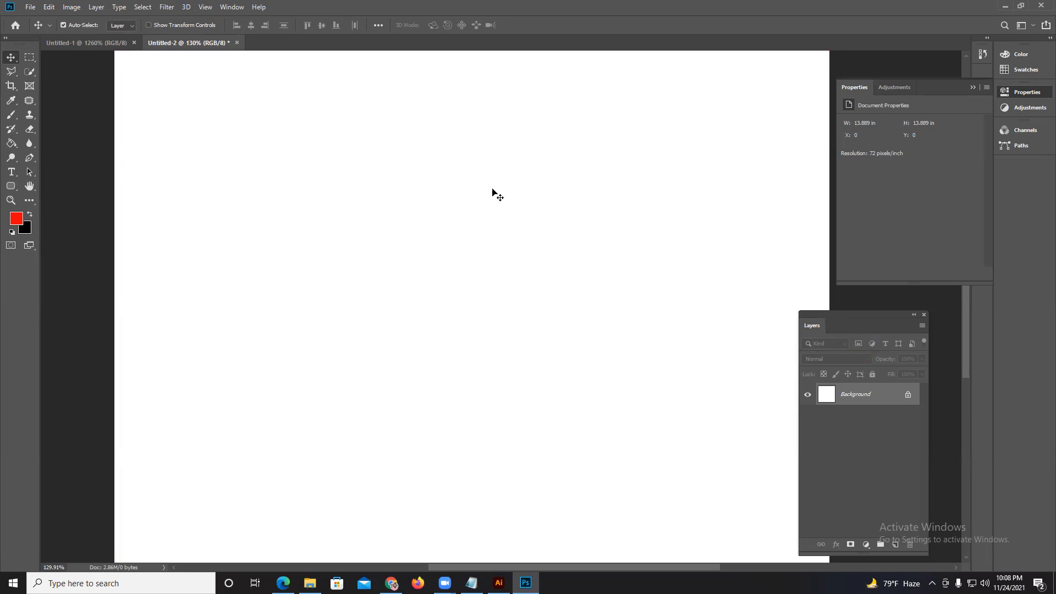
Draw a red six-sided polygon about 389 px wide in the upper-left area of the canvas with the Polygon tool.
scroll(493, 193, down, 5)
click(13, 187)
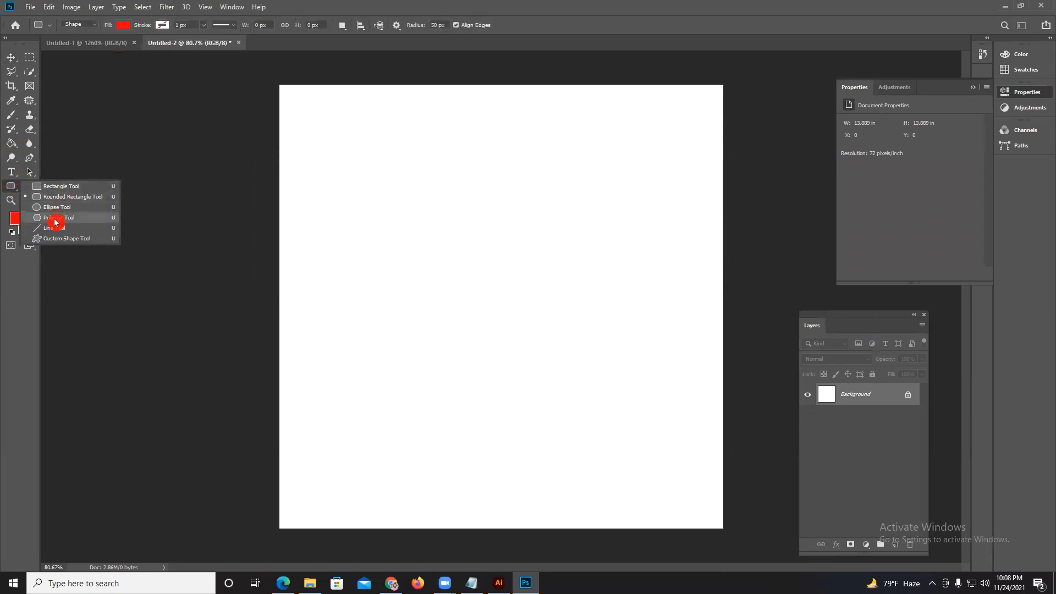
click(55, 222)
drag(361, 218, 469, 249)
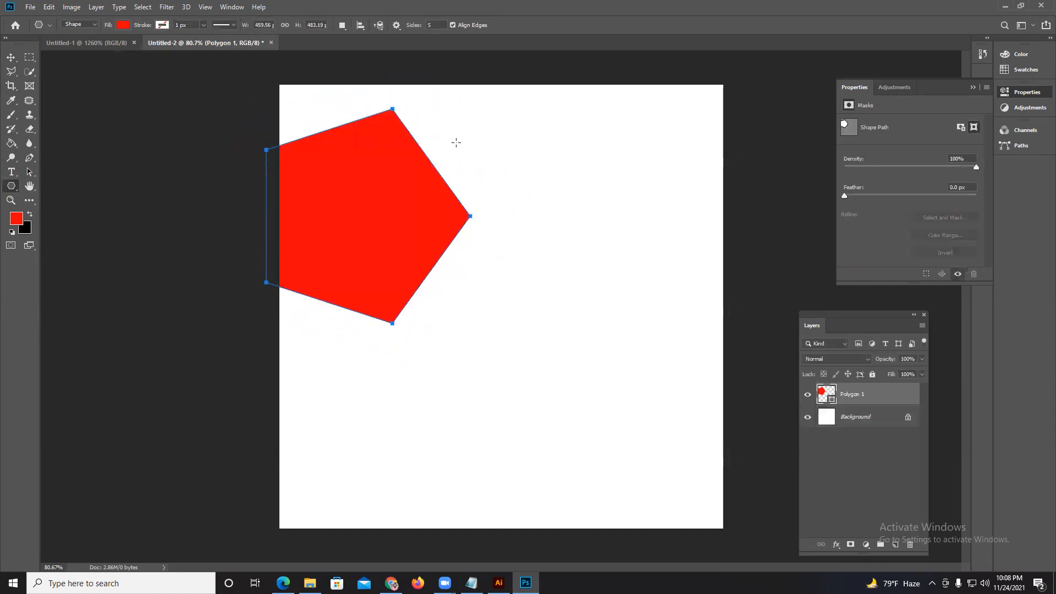
key(ctrl+z)
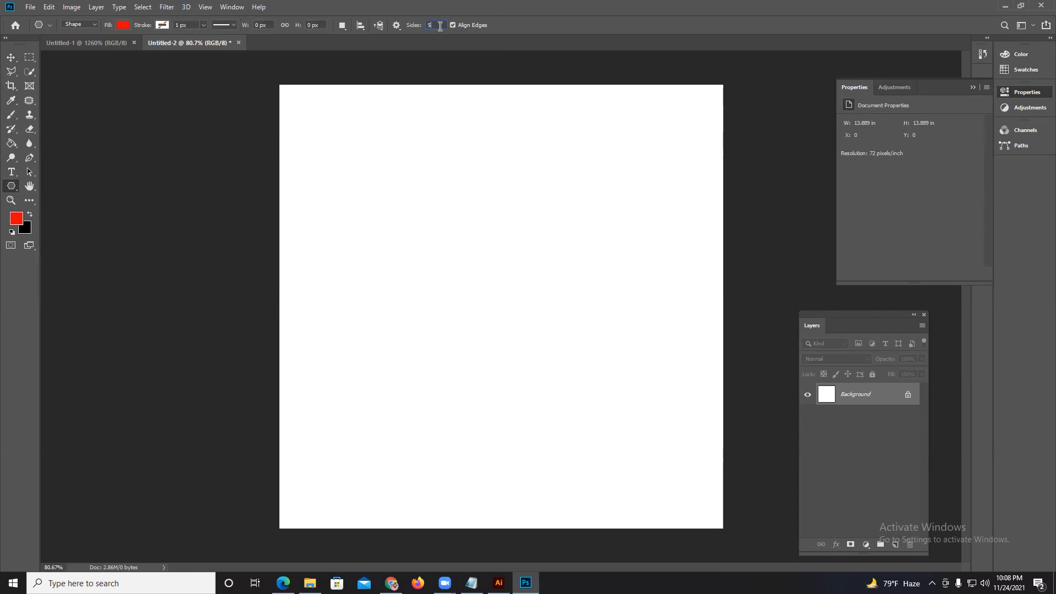
drag(393, 182, 468, 244)
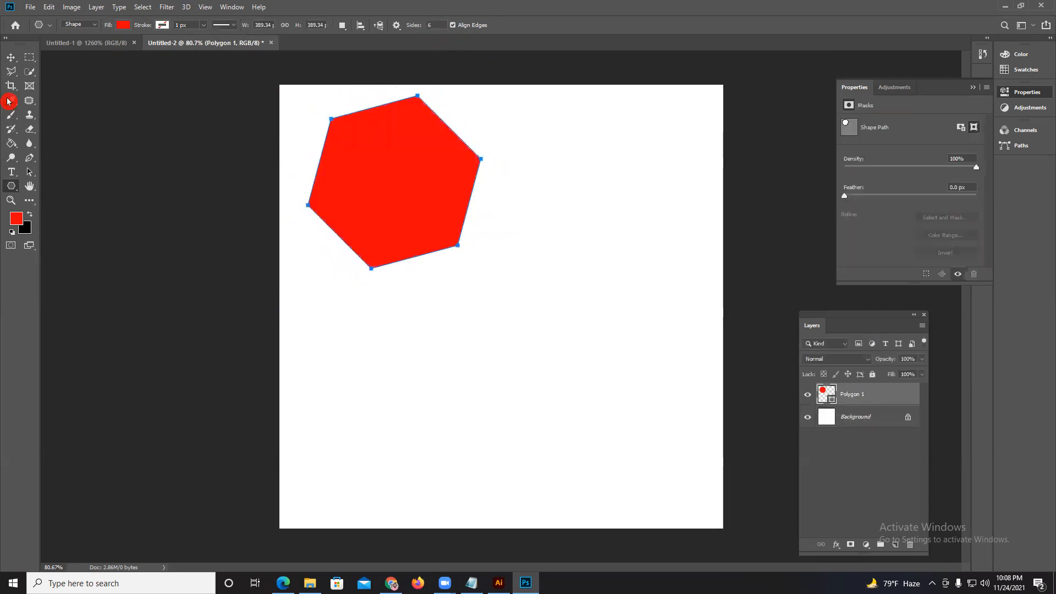
Move the red hexagon toward the canvas center and rotate it until its upper and lower edges are horizontal.
click(11, 57)
drag(396, 181, 440, 237)
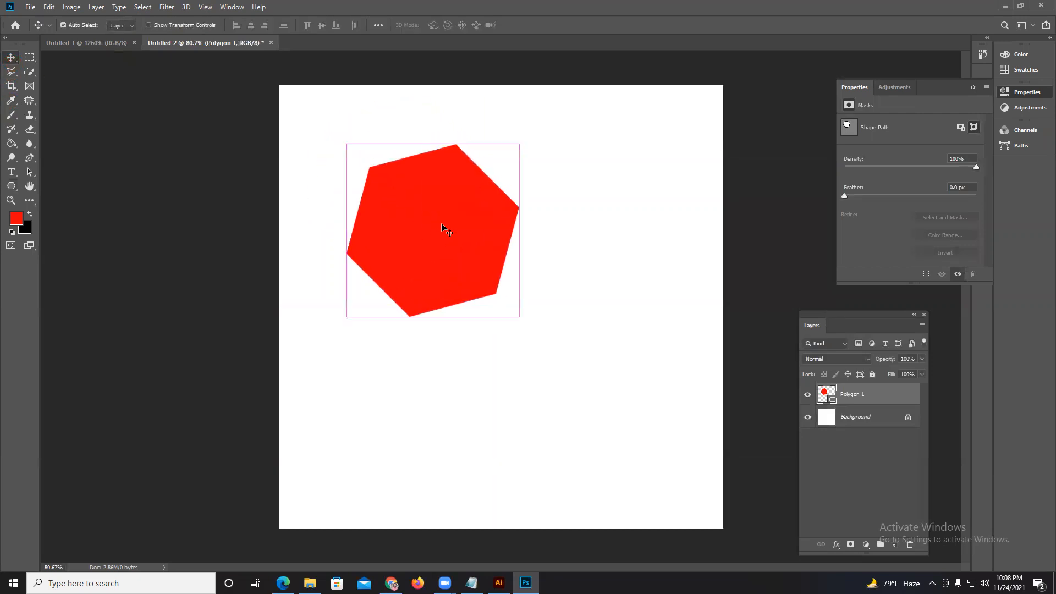
key(ctrl+t)
drag(542, 163, 515, 278)
click(527, 25)
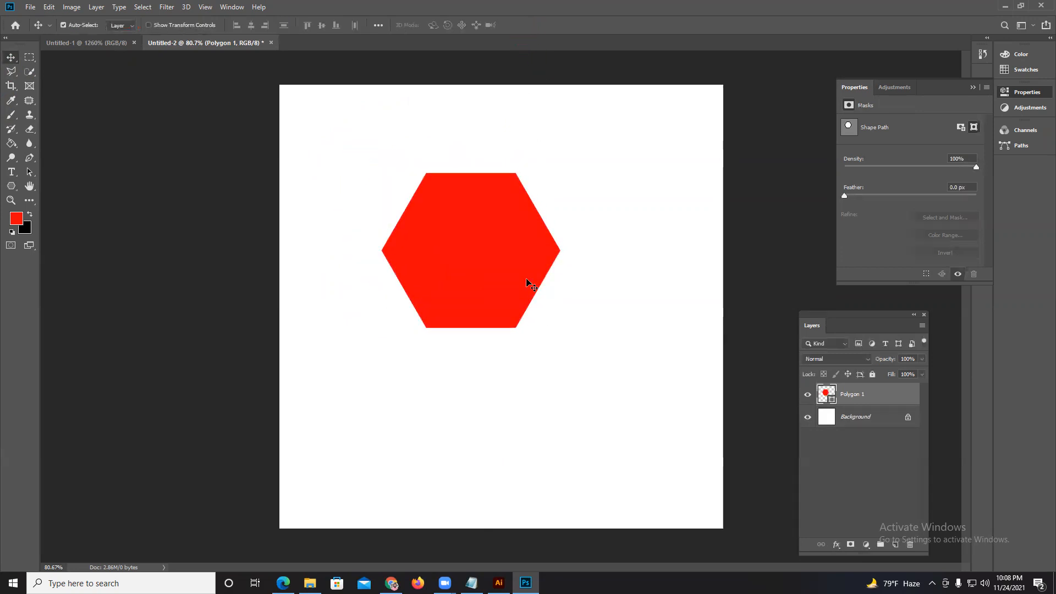
Duplicate the red hexagon layer and scale the copy down around its center to make a smaller inner hexagon.
key(ctrl)
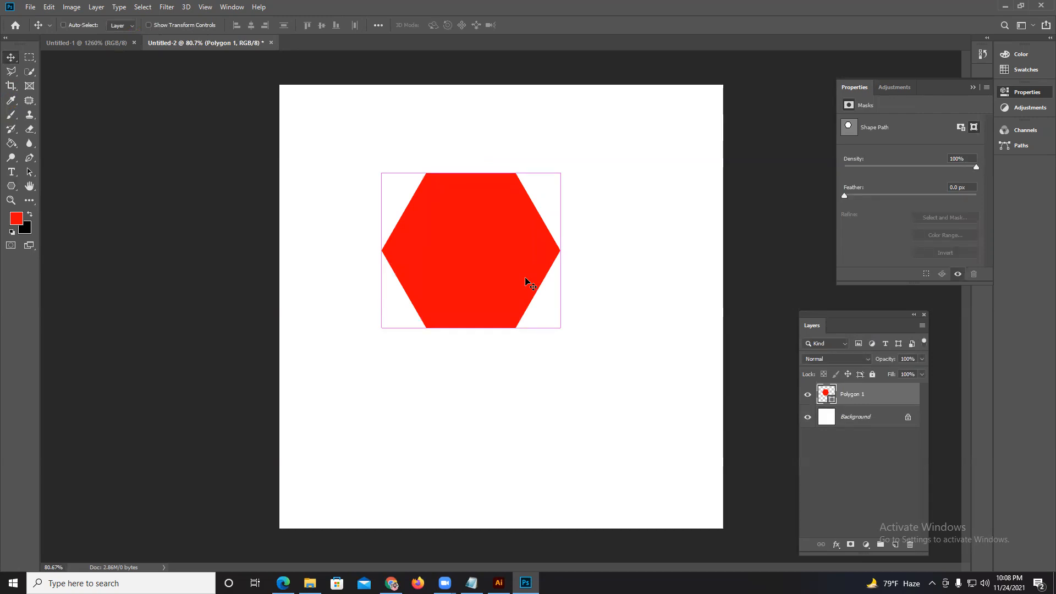
key(ctrl+j)
key(ctrl+t)
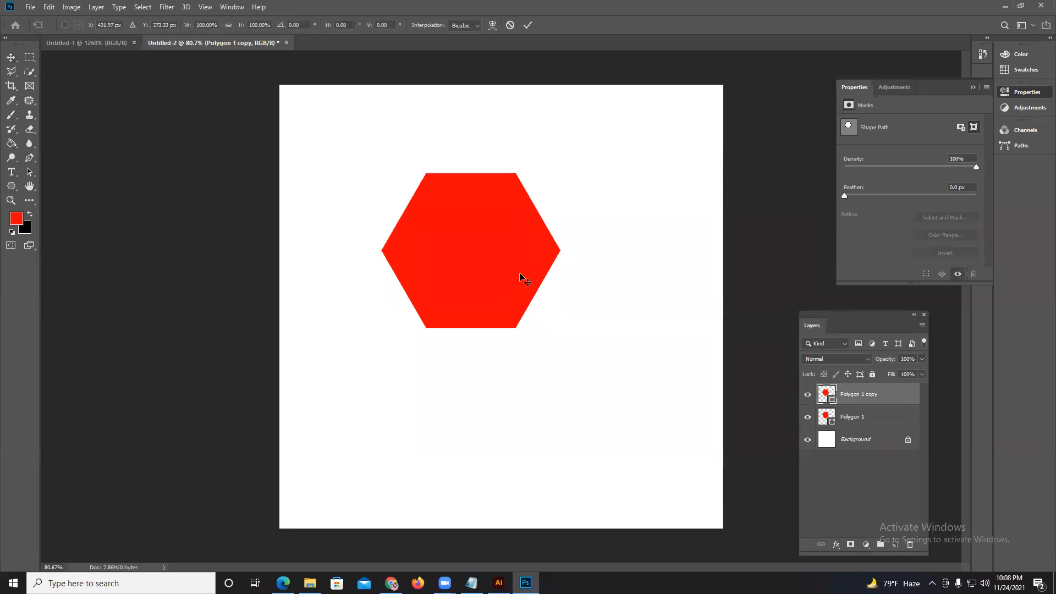
drag(559, 170, 531, 185)
click(527, 25)
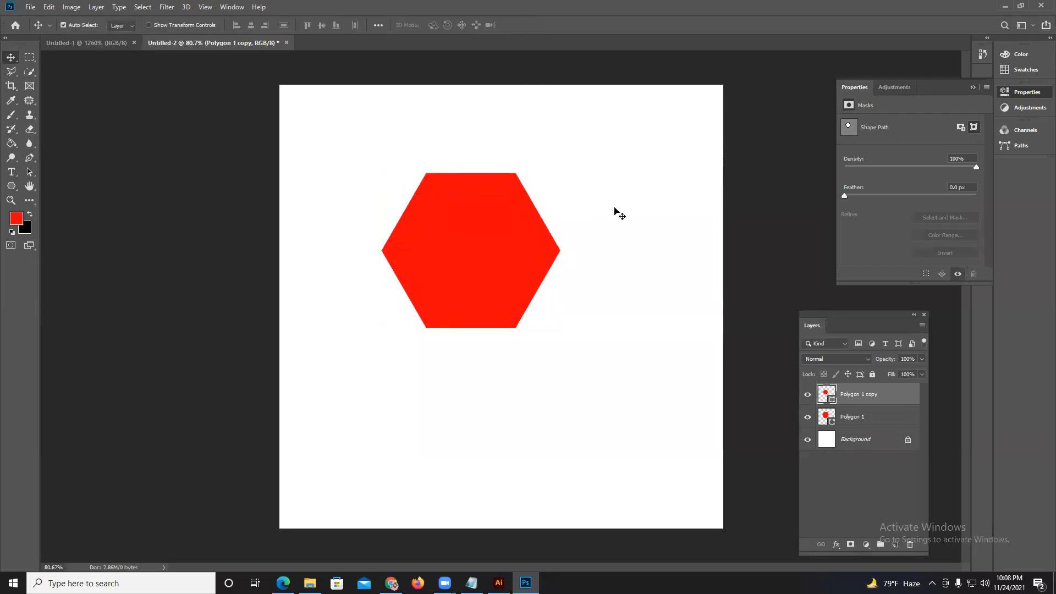
Recolor the smaller inner hexagon to a very dark brown, RGB 33, 21, 21.
double_click(831, 403)
mouse_move(731, 306)
mouse_down()
mouse_move(731, 372)
mouse_move(754, 353)
mouse_up()
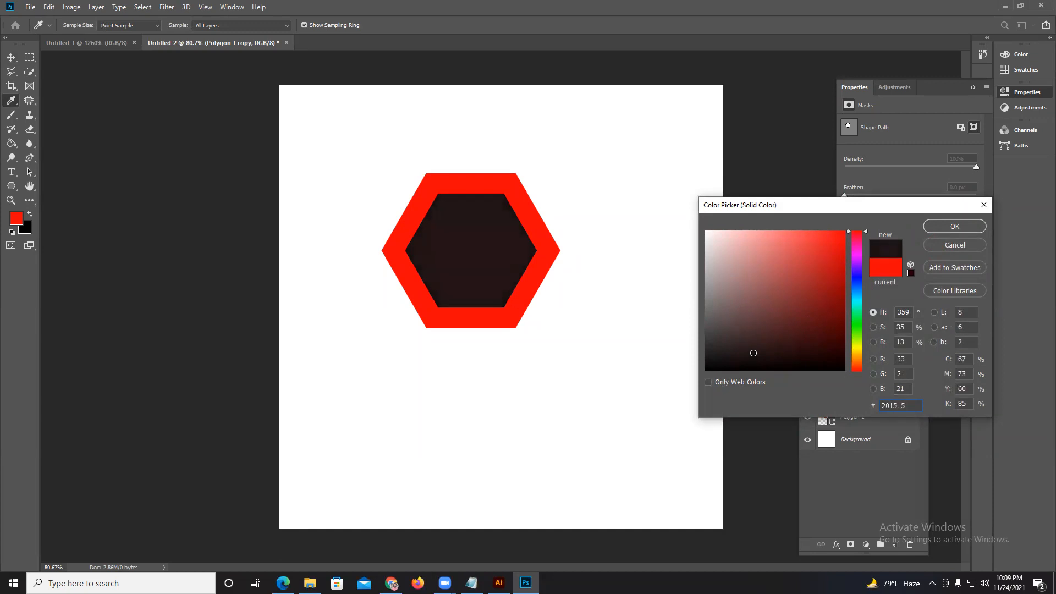
click(935, 226)
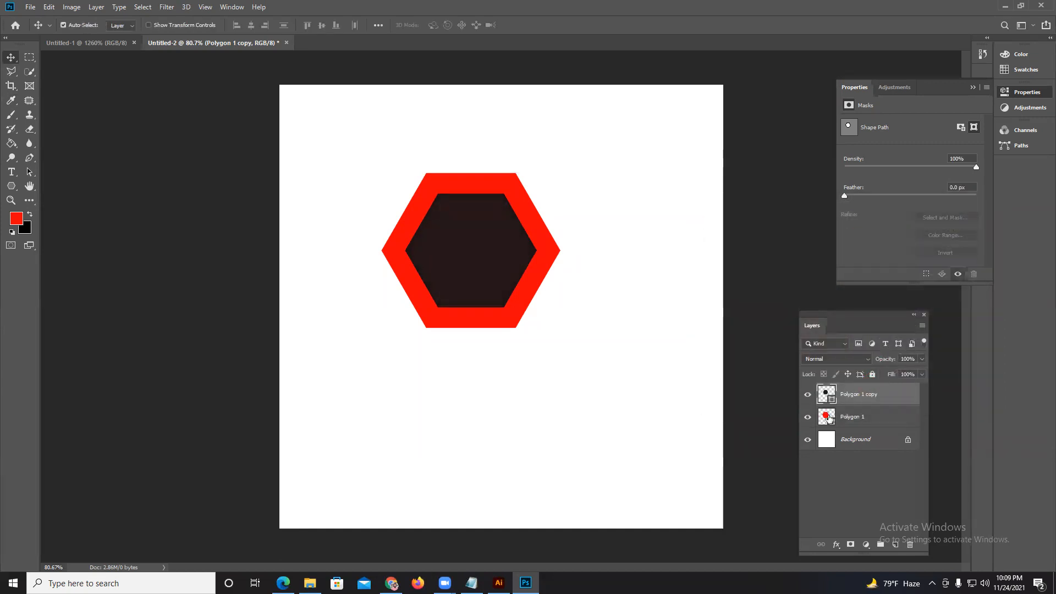
Recolor the larger hexagon underneath to near-black 100909.
double_click(830, 421)
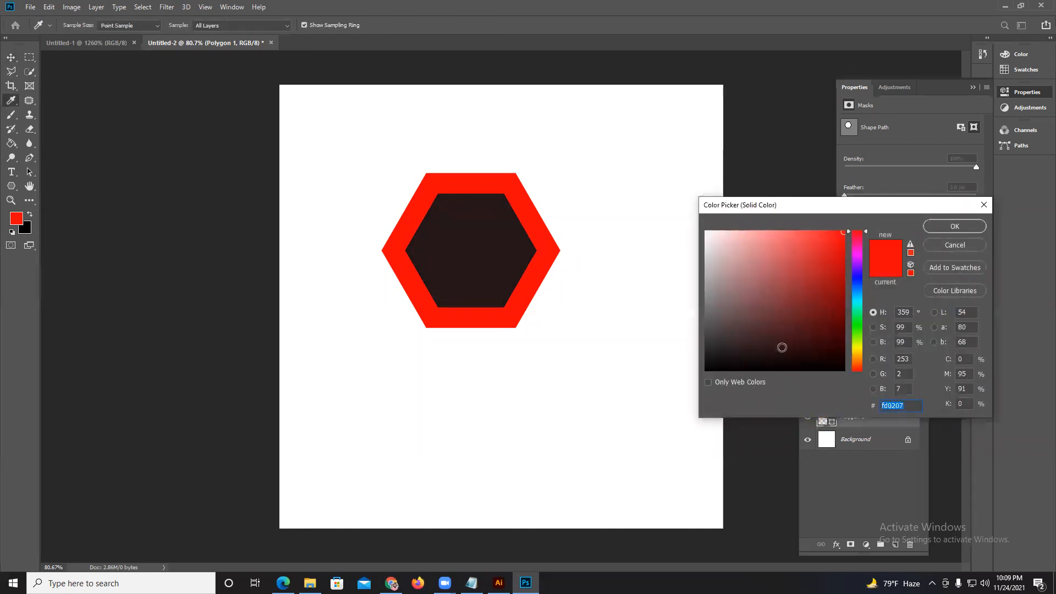
click(765, 367)
click(765, 367)
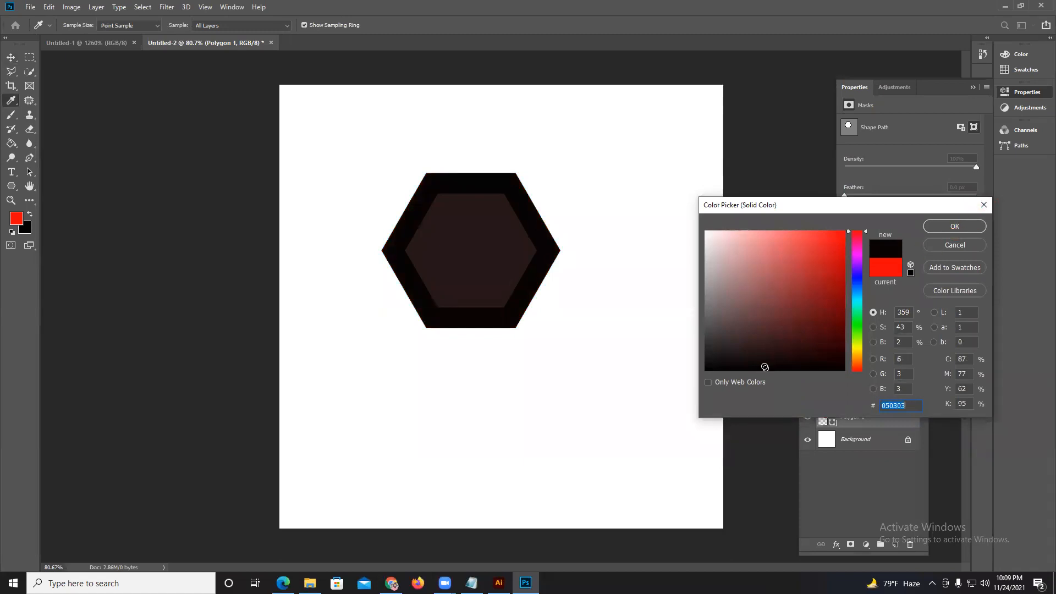
click(935, 227)
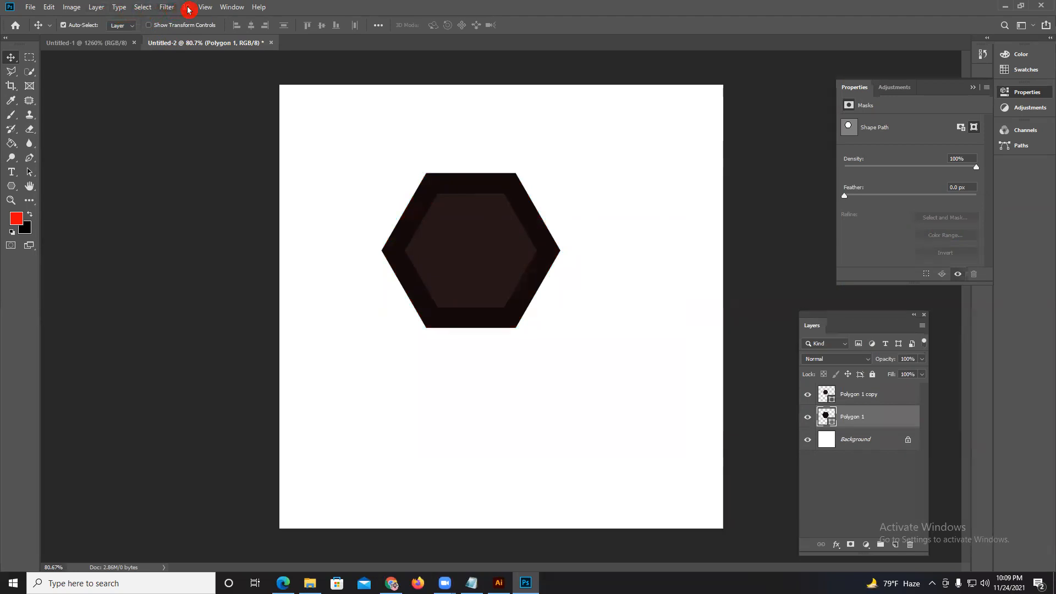
click(159, 7)
mouse_move(205, 121)
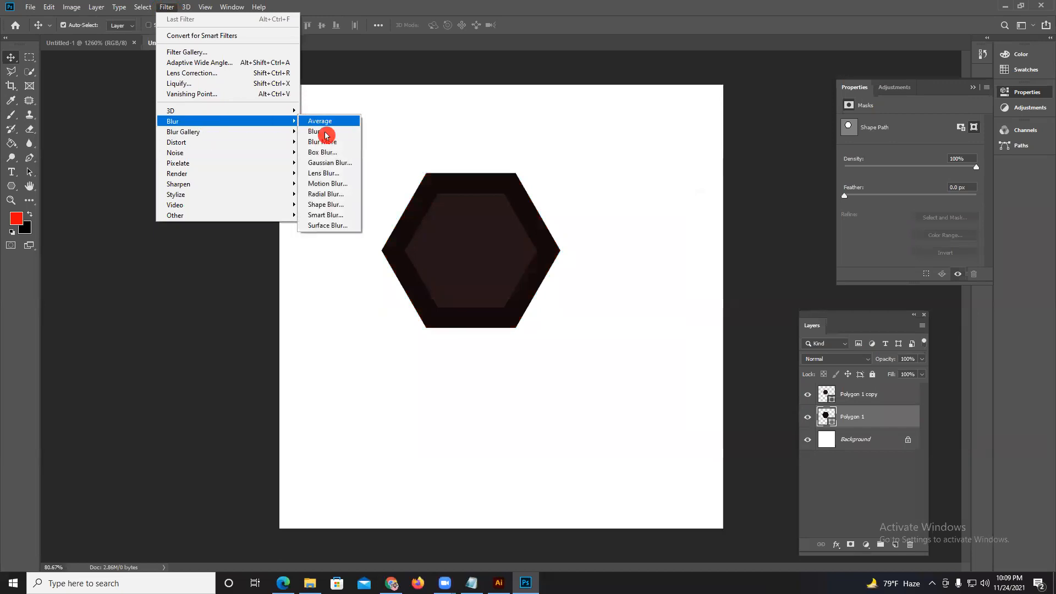
click(330, 162)
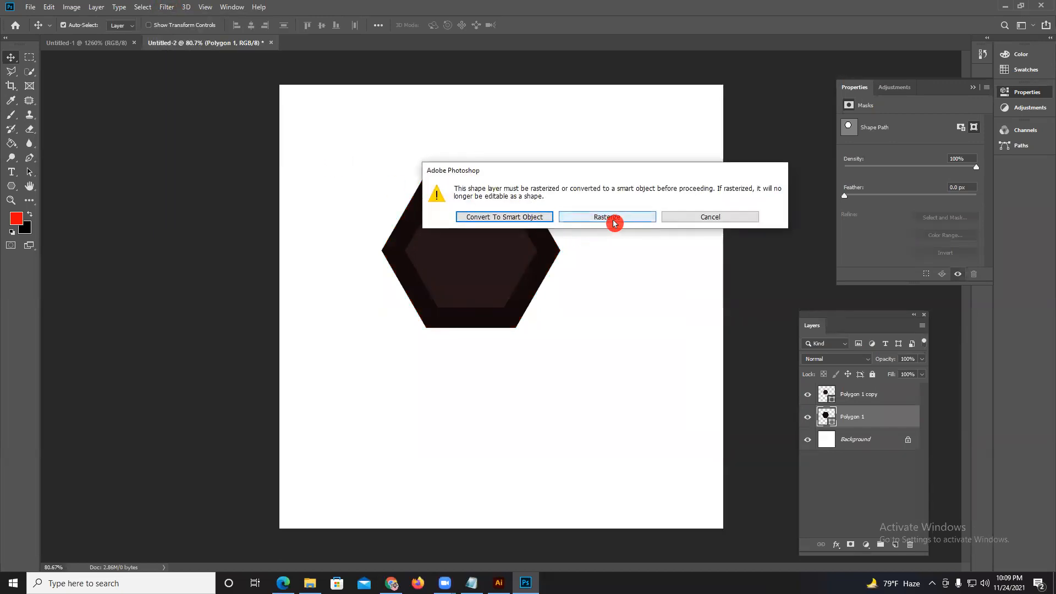
click(687, 218)
Rasterize the larger hexagon layer and apply a Gaussian Blur with a 23.5 pixel radius.
right_click(916, 419)
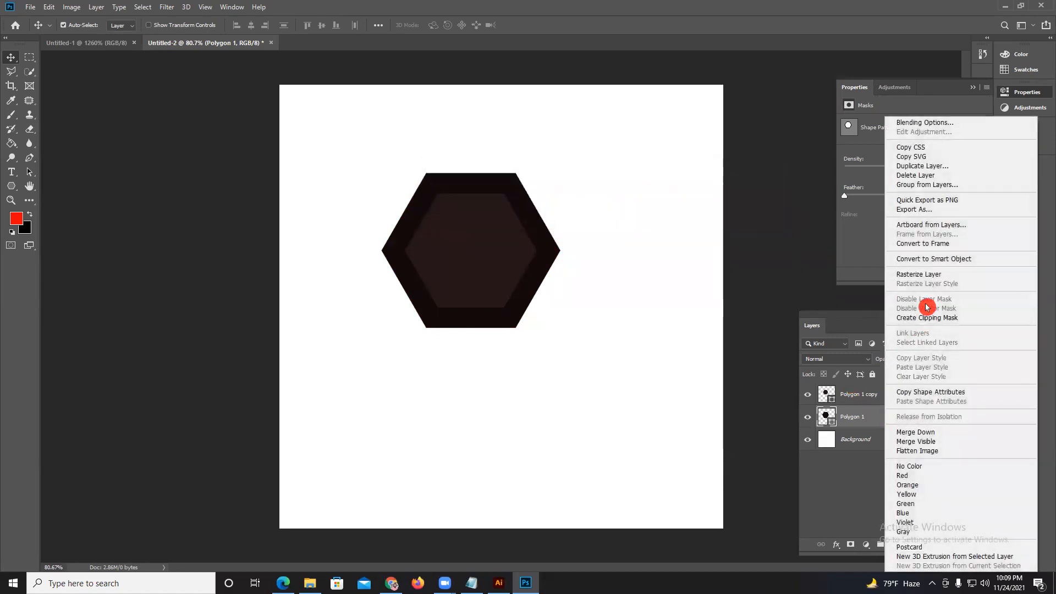
click(923, 275)
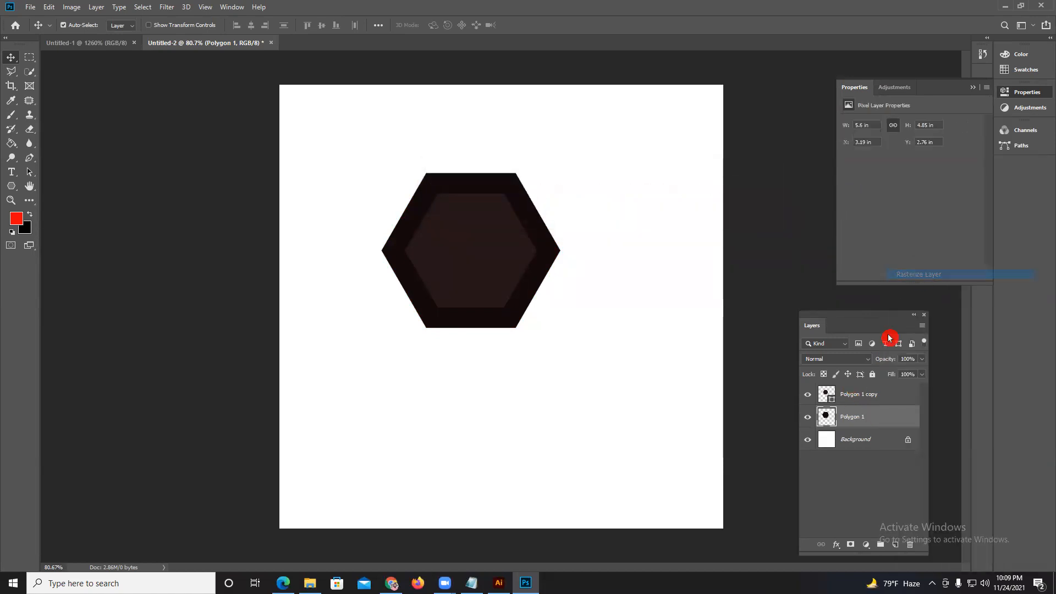
click(168, 7)
mouse_move(277, 121)
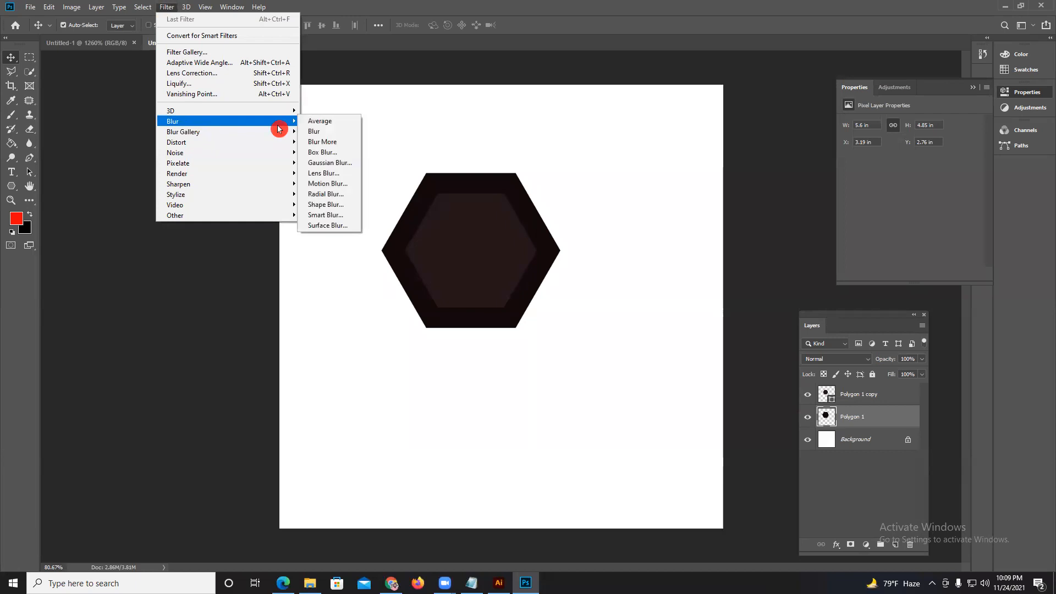
click(330, 162)
drag(460, 287, 490, 288)
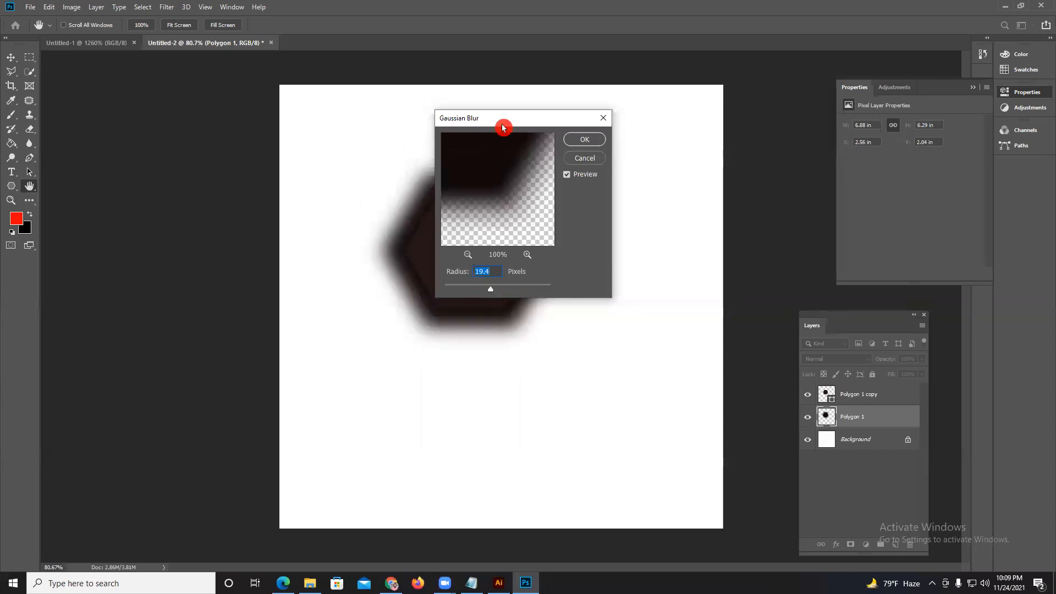
drag(502, 127, 637, 191)
drag(630, 353, 627, 353)
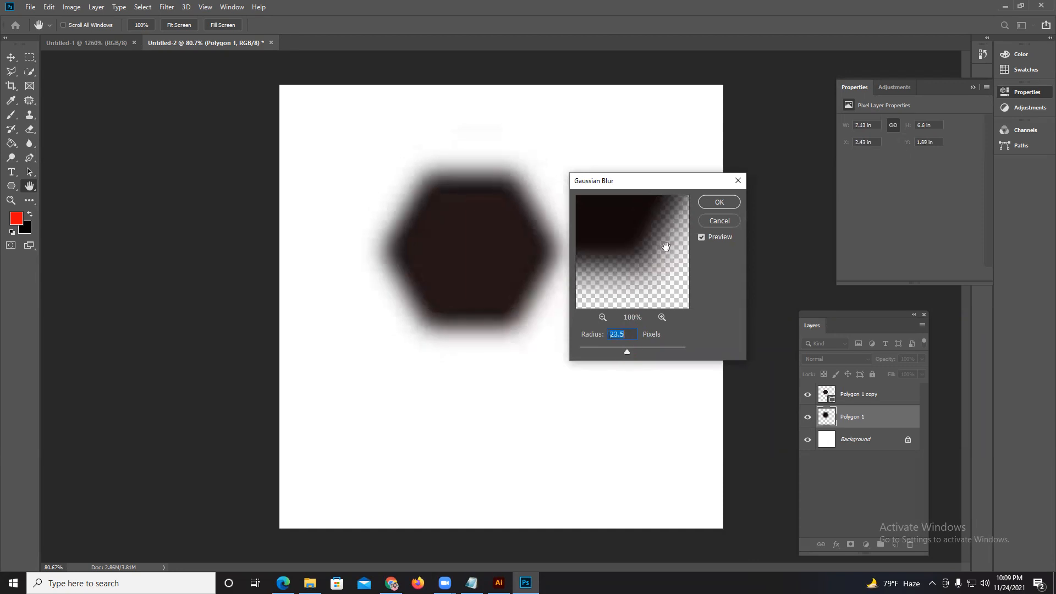
click(717, 201)
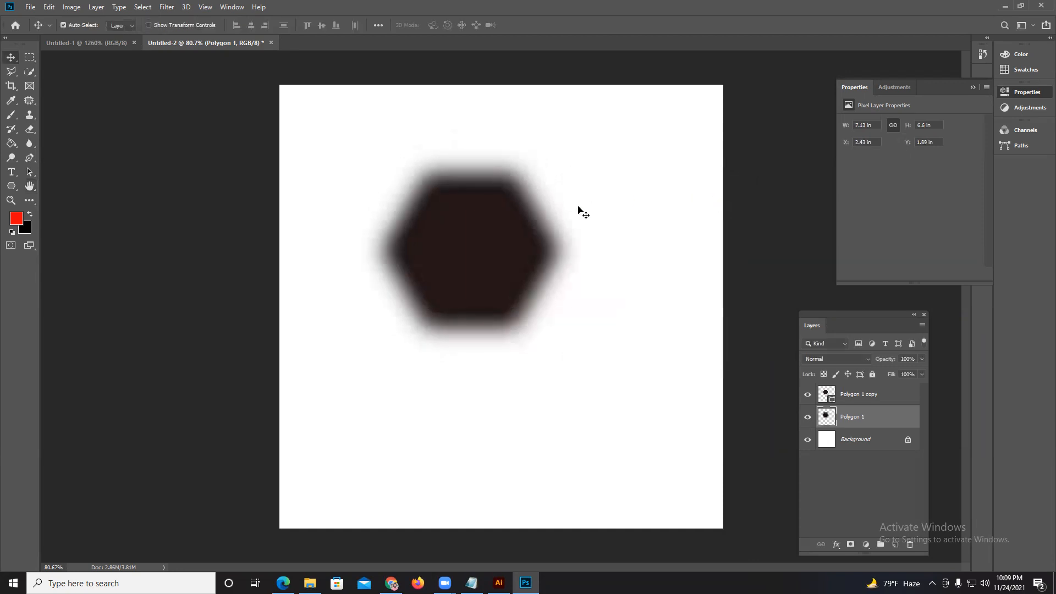
Move the smaller sharp hexagon off the blurred one, partly past the canvas's right edge.
click(496, 241)
drag(539, 252, 754, 249)
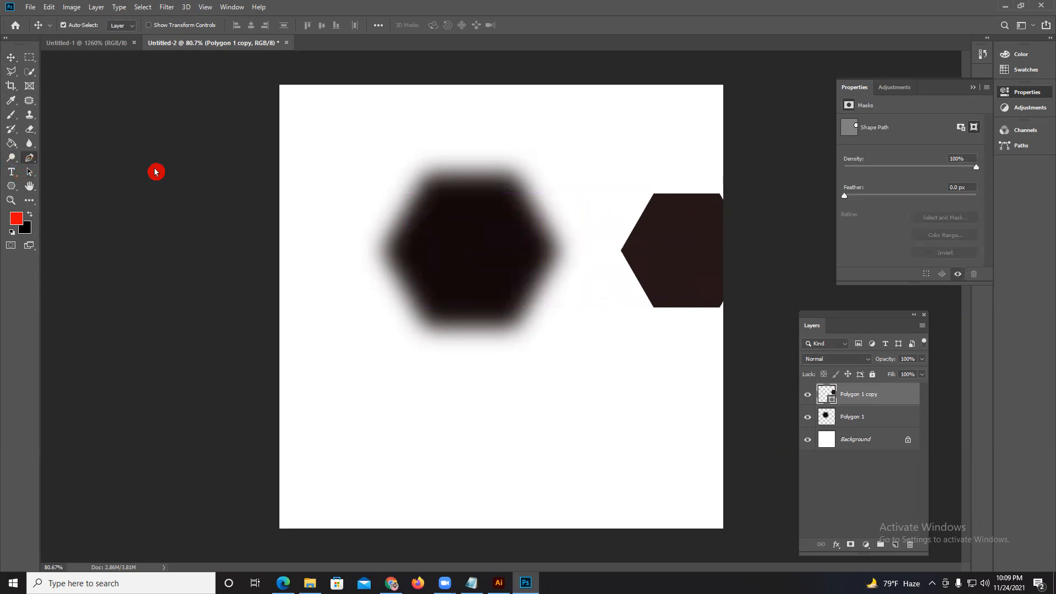
key(p)
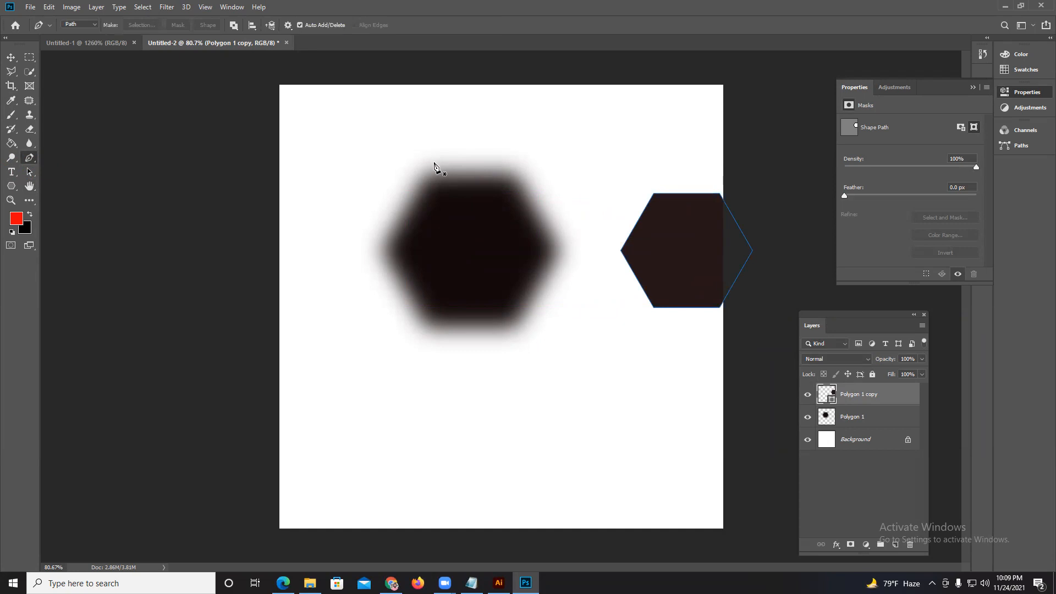
click(424, 153)
click(505, 234)
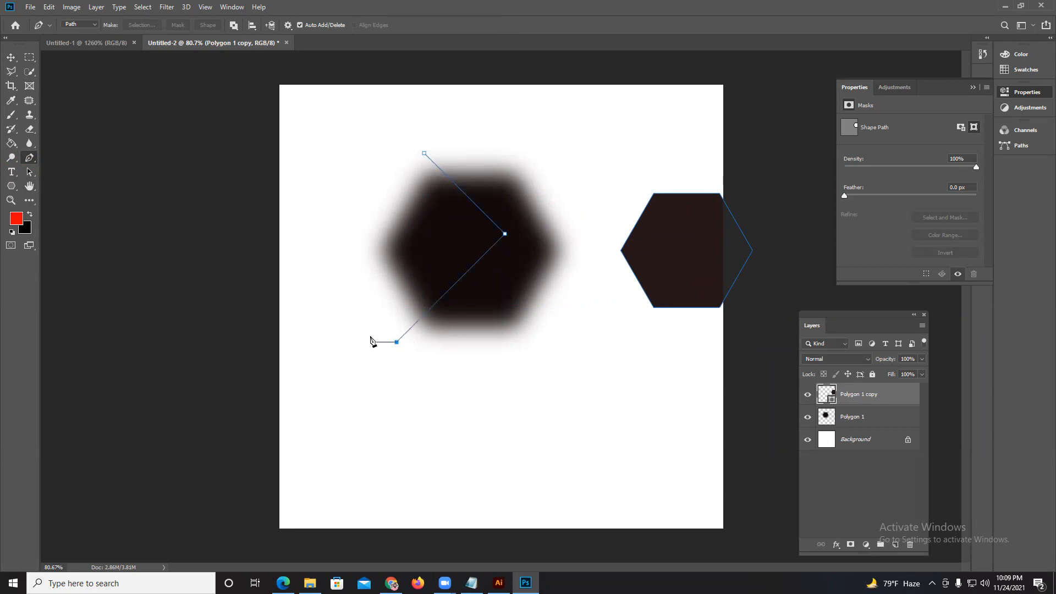
click(341, 165)
click(424, 154)
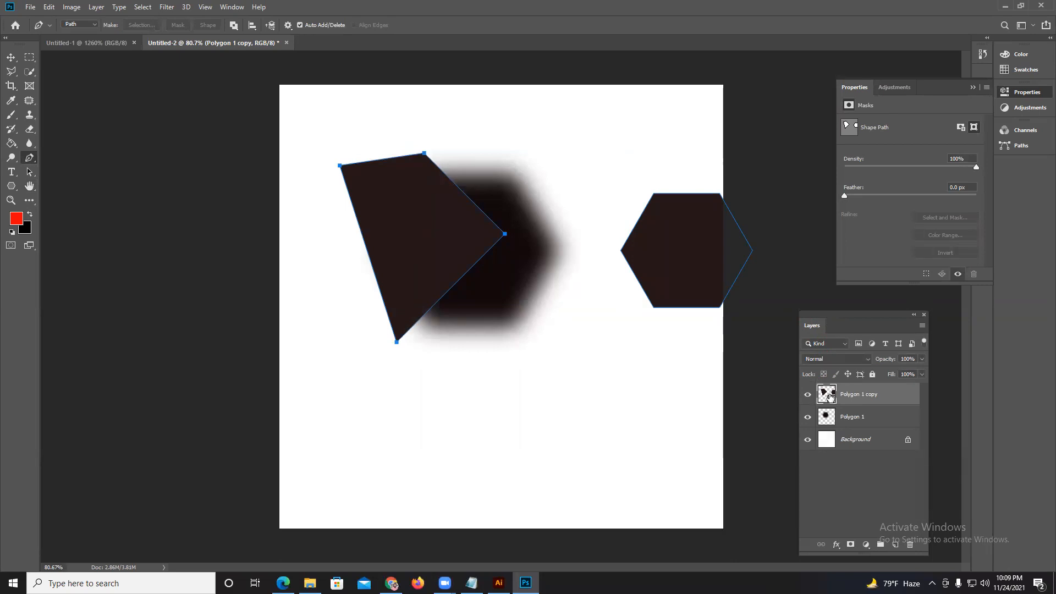
key(ctrl+z)
key(ctrl+z)
key(ctrl+z)
key(ctrl+z)
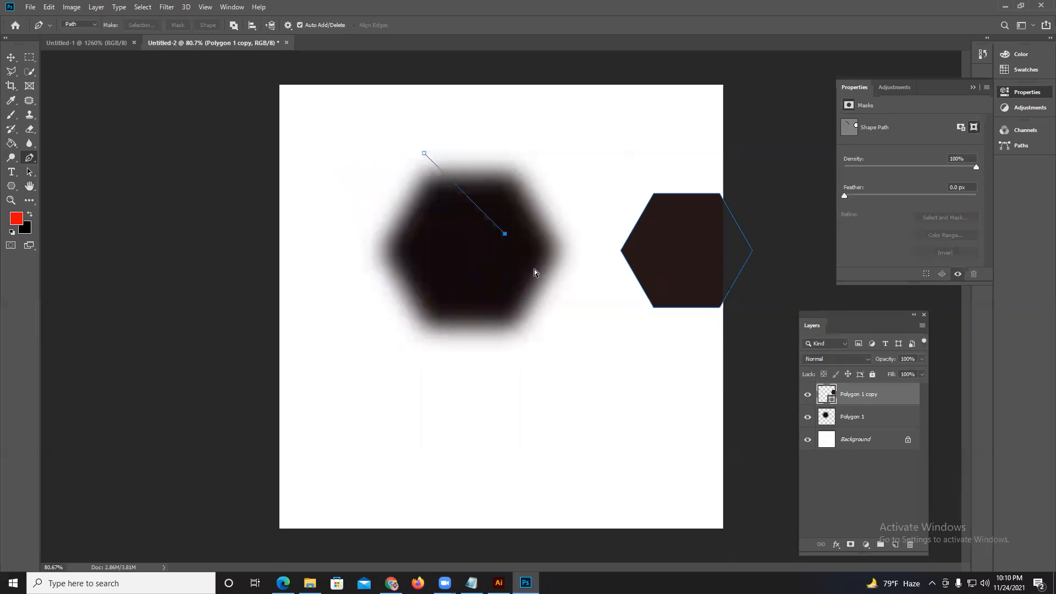
Set the Pen tool to Shape mode and draw a closed four-point shape with one curved corner over the blurred hexagon's left half.
click(234, 25)
click(248, 50)
click(233, 25)
click(94, 28)
click(88, 24)
click(85, 34)
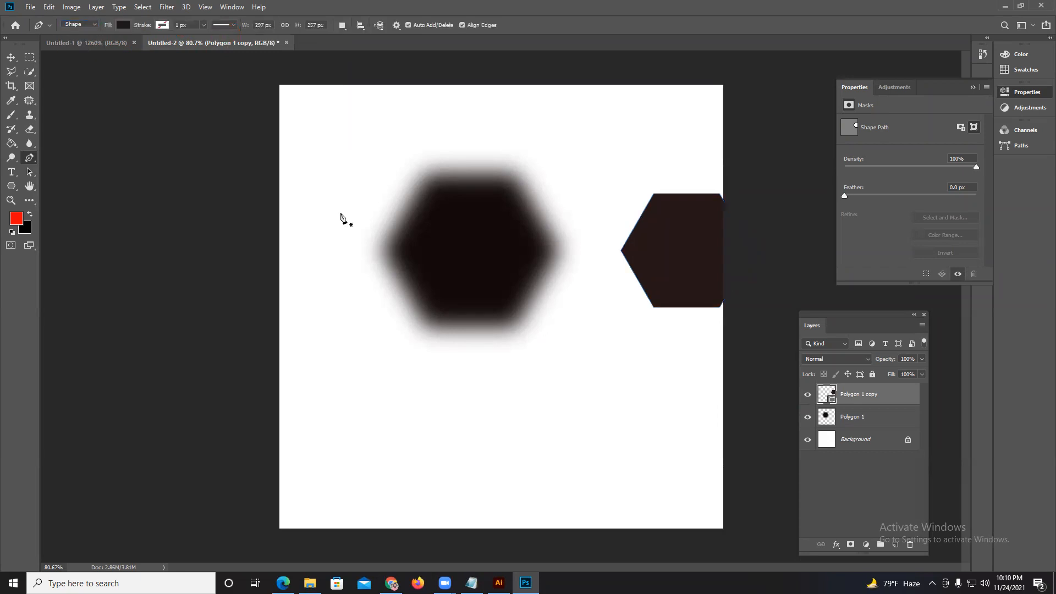
drag(407, 158, 430, 175)
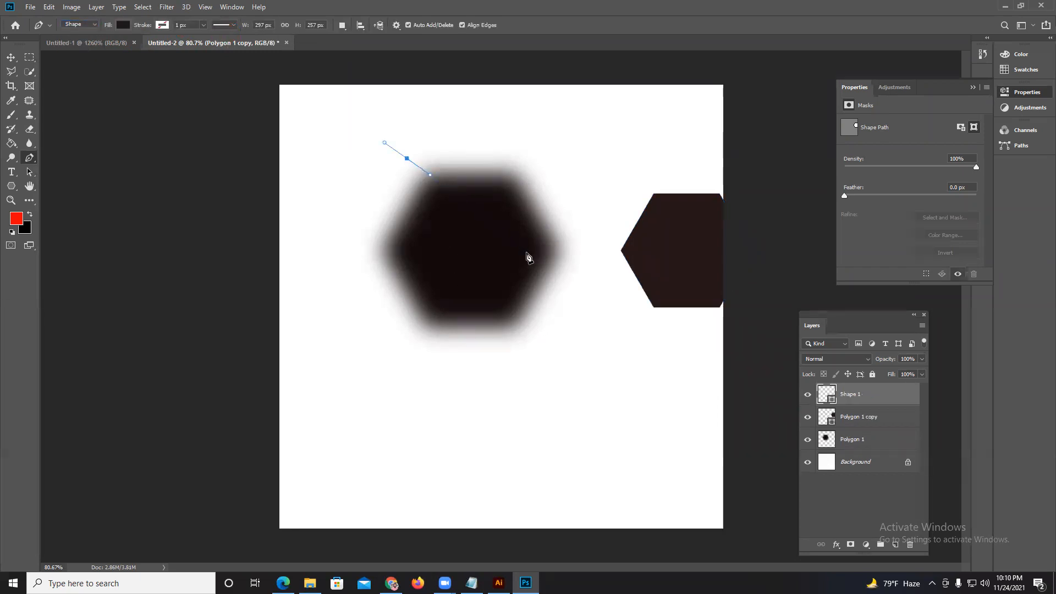
click(498, 241)
click(411, 358)
click(351, 307)
click(407, 159)
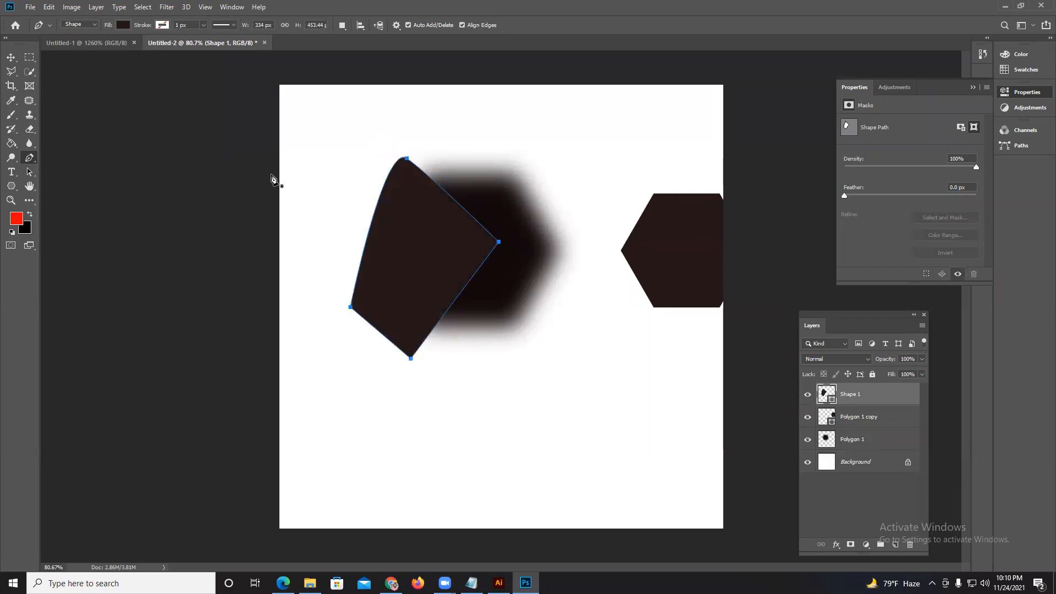
Recolor the pen-drawn shape to a bright orange-yellow with hue 44°.
double_click(831, 399)
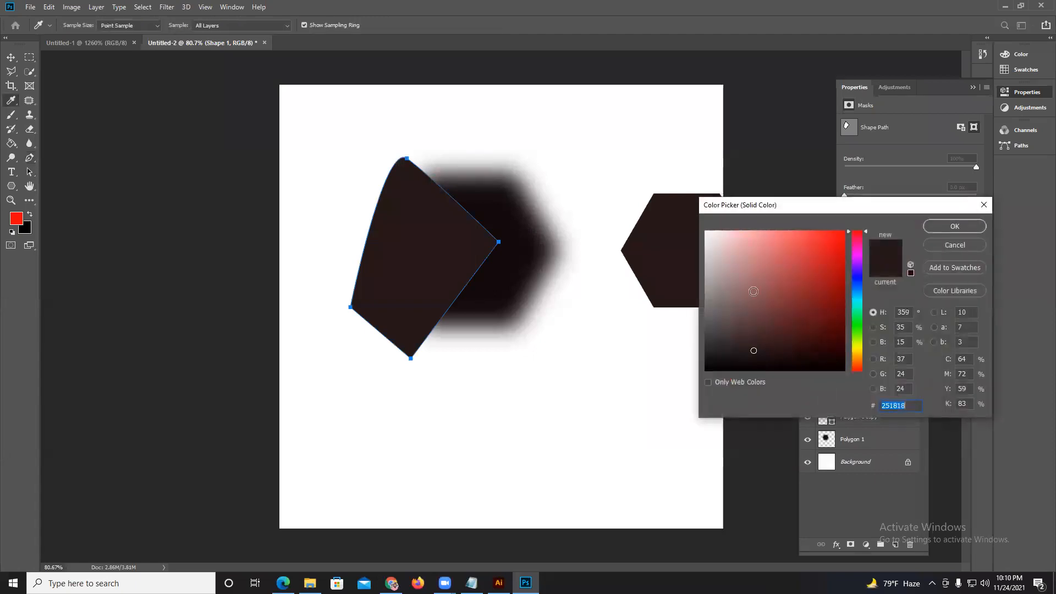
click(862, 355)
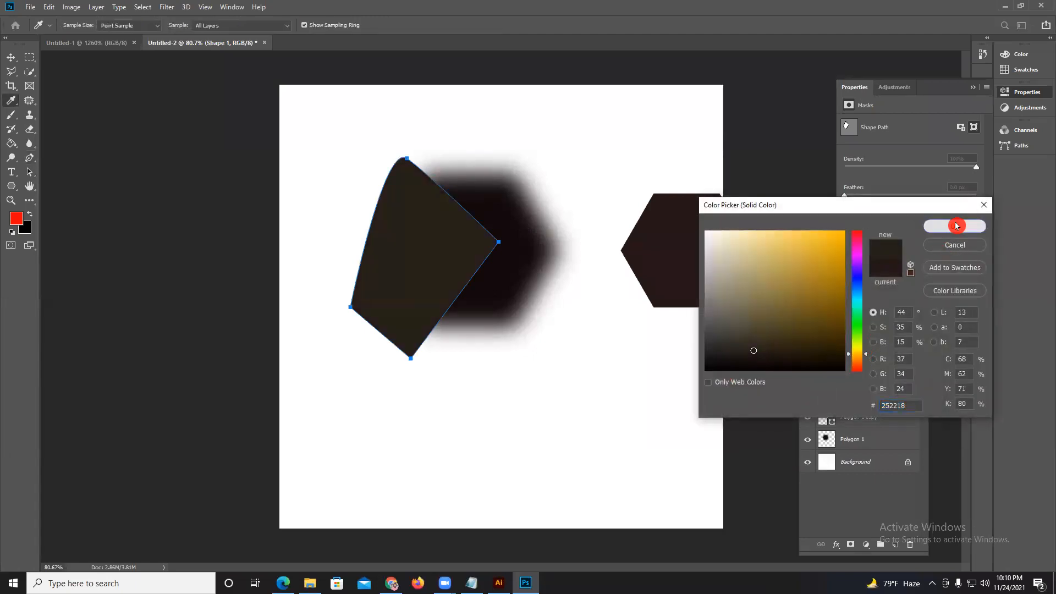
click(954, 227)
click(18, 59)
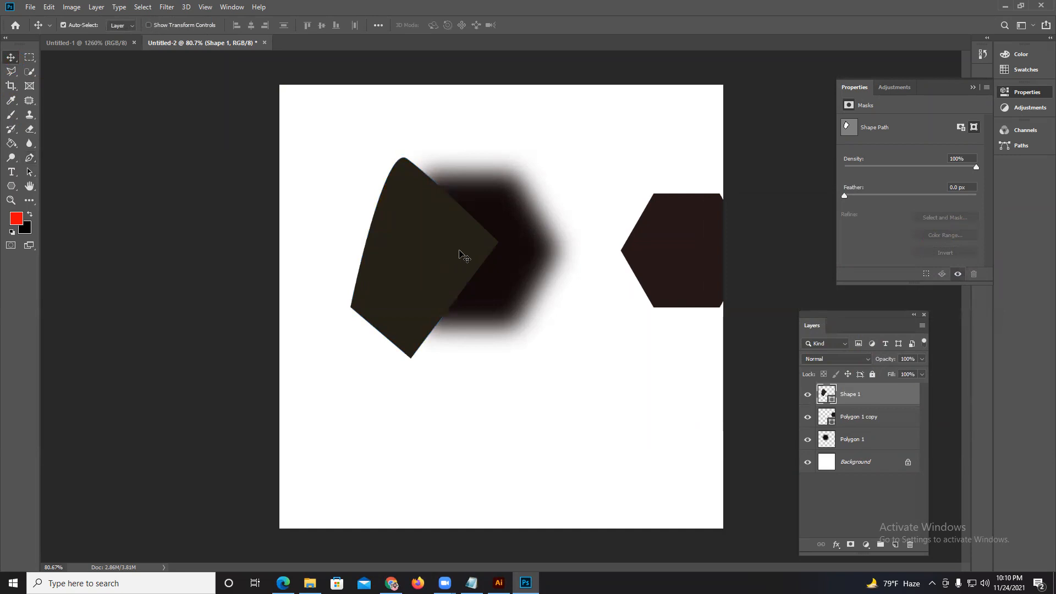
double_click(831, 401)
click(845, 231)
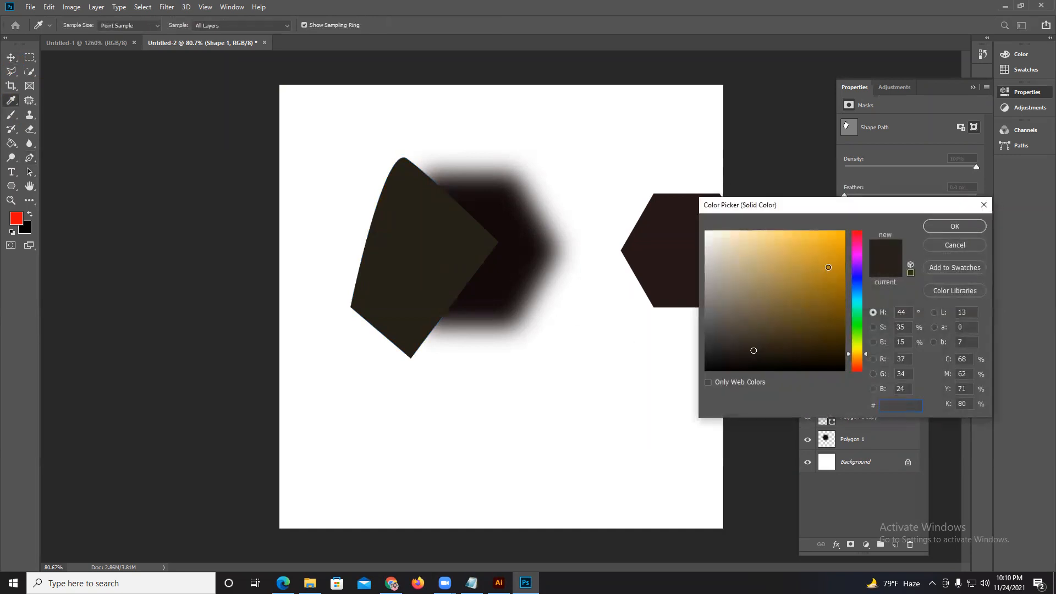
click(955, 227)
Move the sharp dark hexagon onto the blurred one and place its layer above the pen-drawn shape.
drag(663, 257, 503, 262)
drag(869, 419, 864, 392)
drag(508, 283, 464, 279)
Shift the orange-yellow shape behind the sharp hexagon so it sticks out mainly along the hexagon's right side.
drag(380, 236, 453, 243)
scroll(440, 252, up, 3)
scroll(428, 226, up, 2)
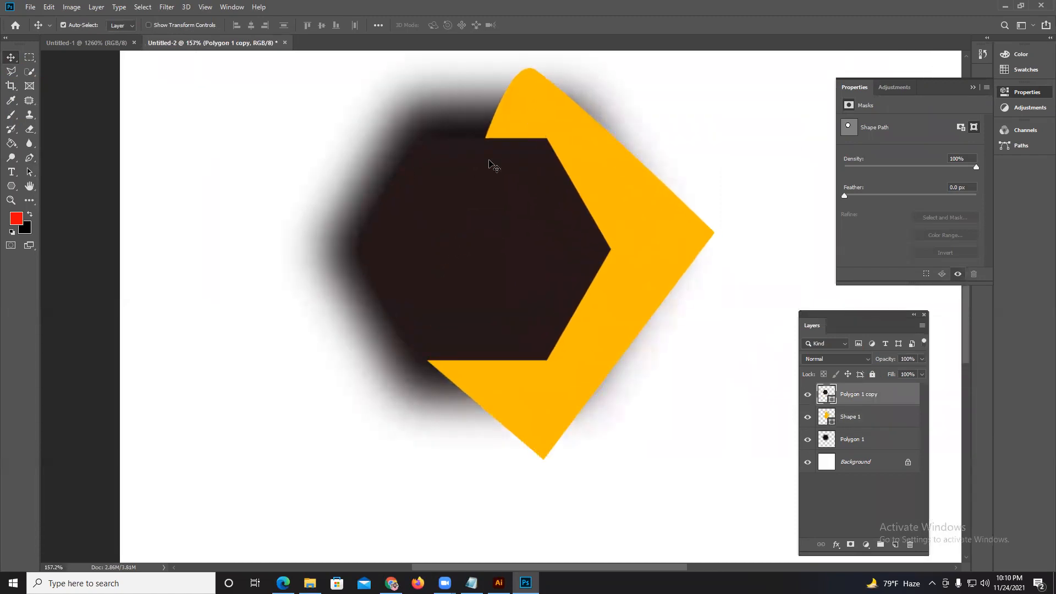
drag(577, 127, 567, 127)
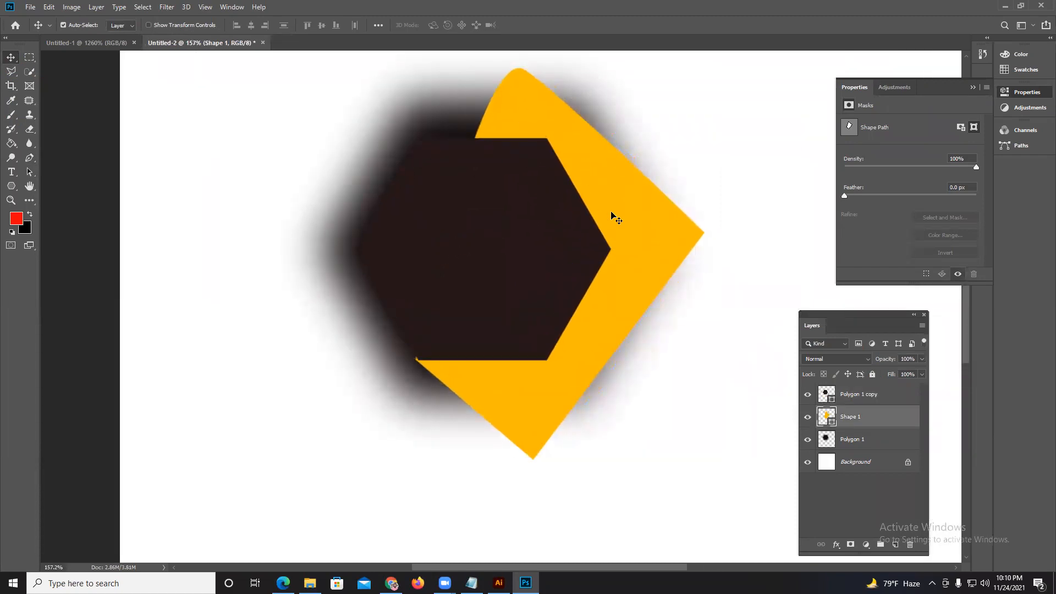
drag(615, 207, 593, 207)
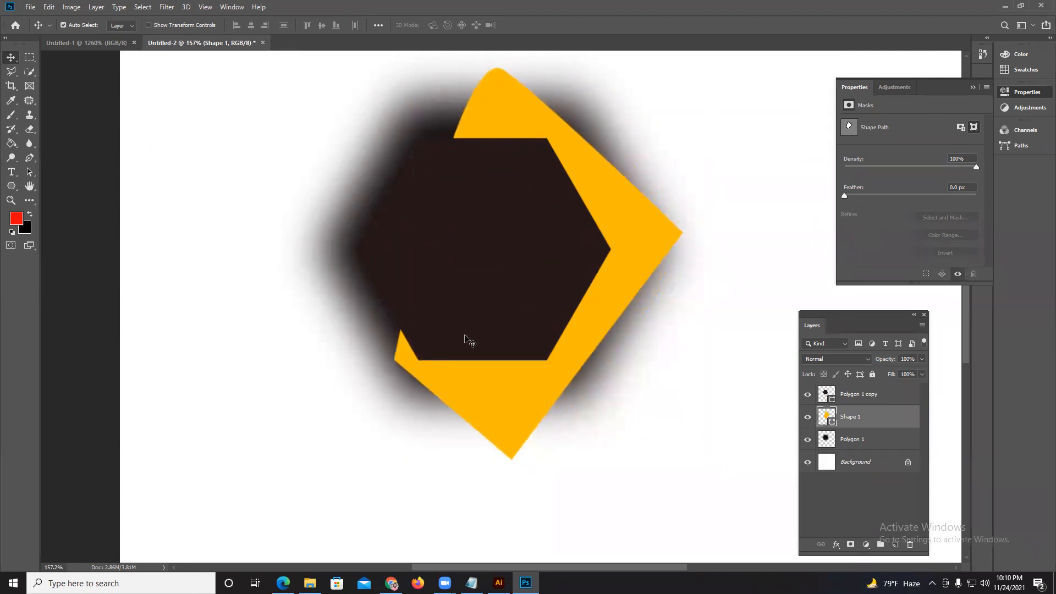
scroll(509, 385, down, 3)
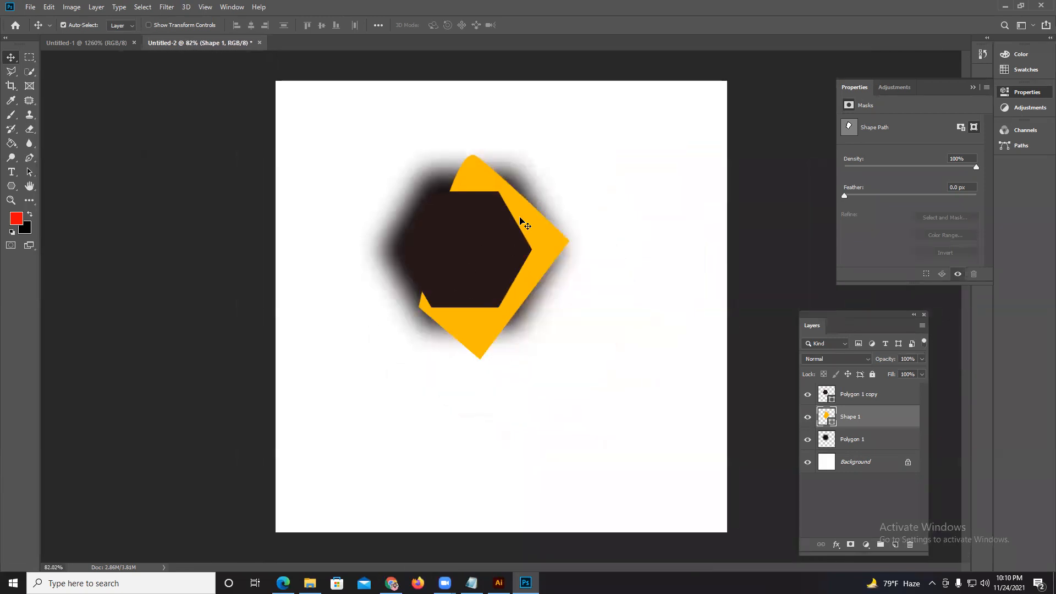
Delete the sharp hexagon, the orange-yellow shape and the blurred hexagon layers, leaving only the Background.
click(847, 396)
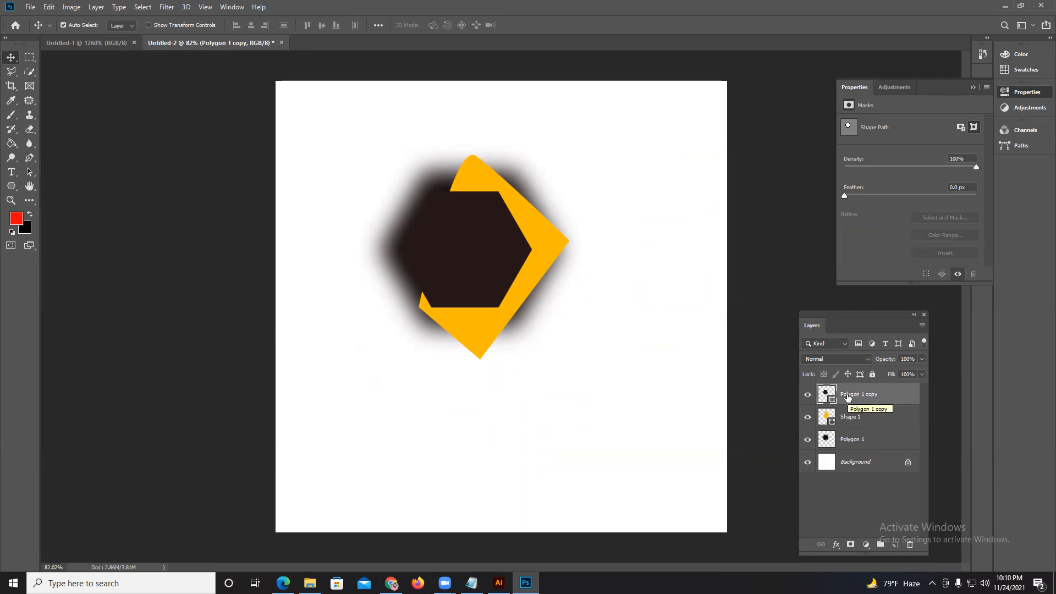
key(Delete)
key(Delete)
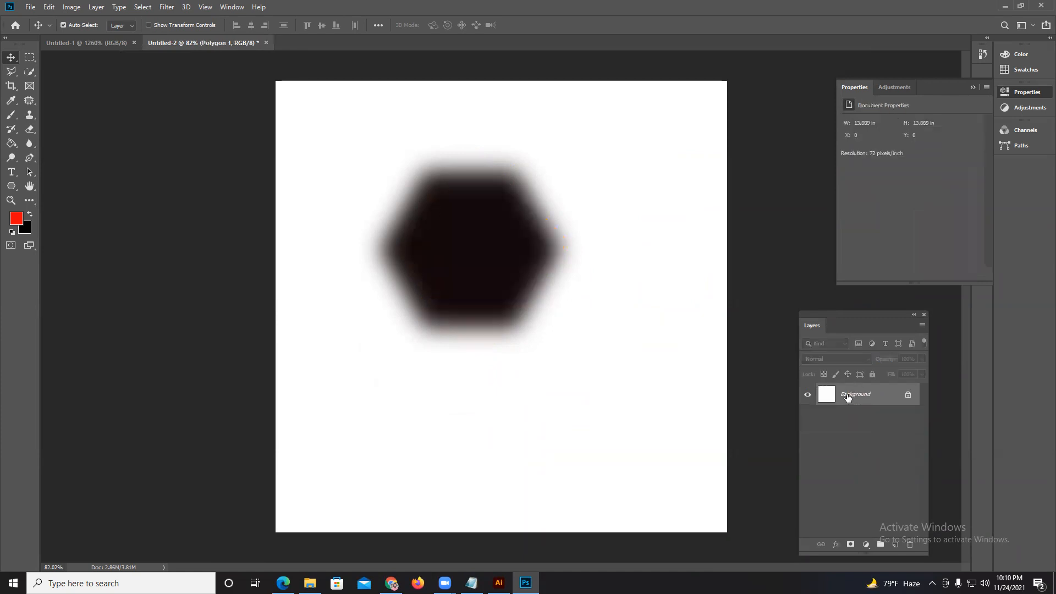
key(Delete)
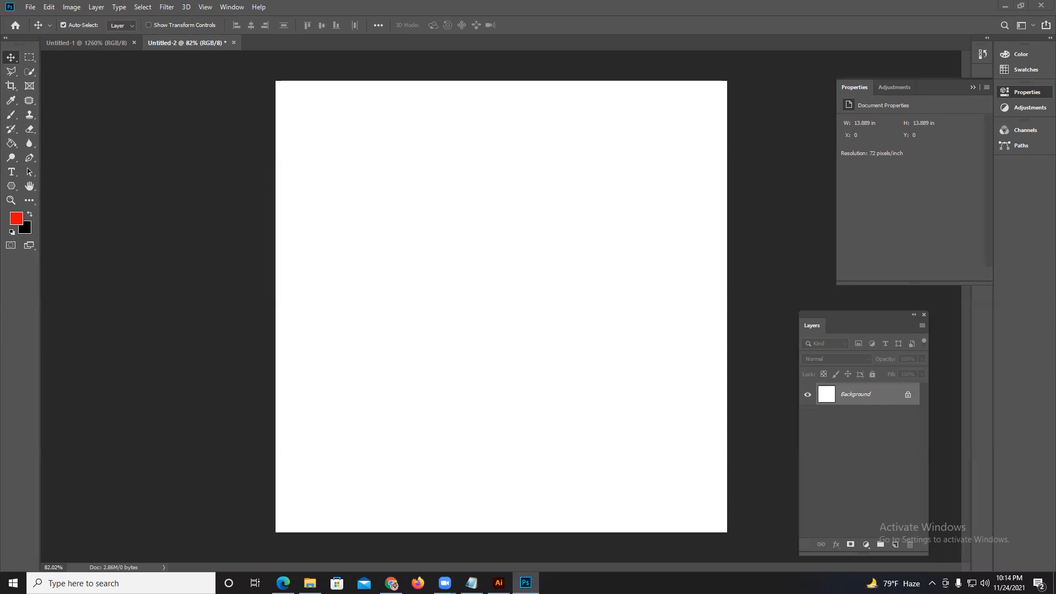
Switch to Illustrator with its layer list showing and draw about fifteen overlapping black rectangles across and around the Flyer Design.eps artboard.
click(499, 583)
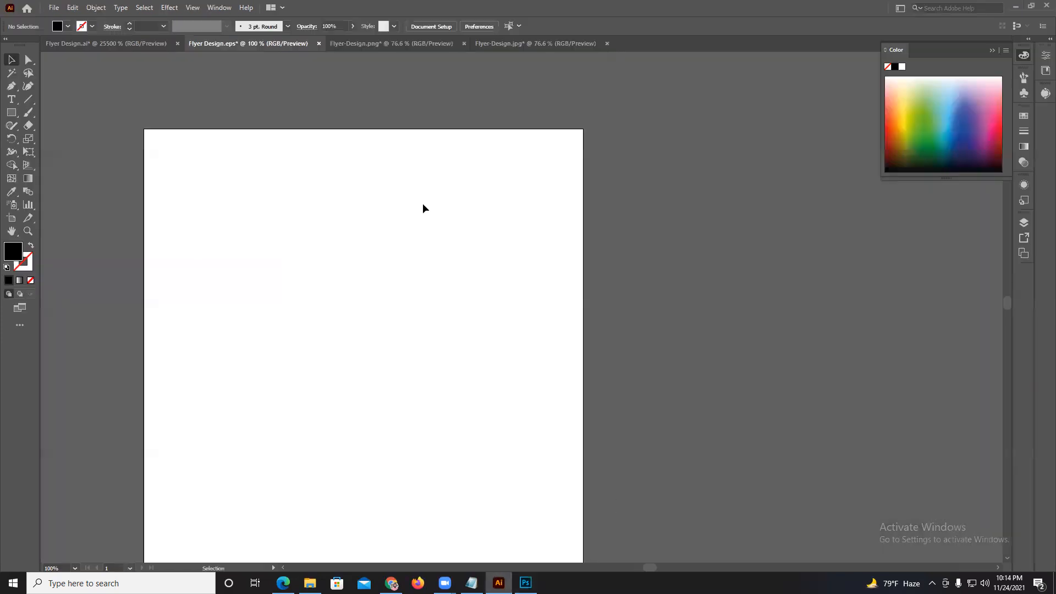
click(1024, 222)
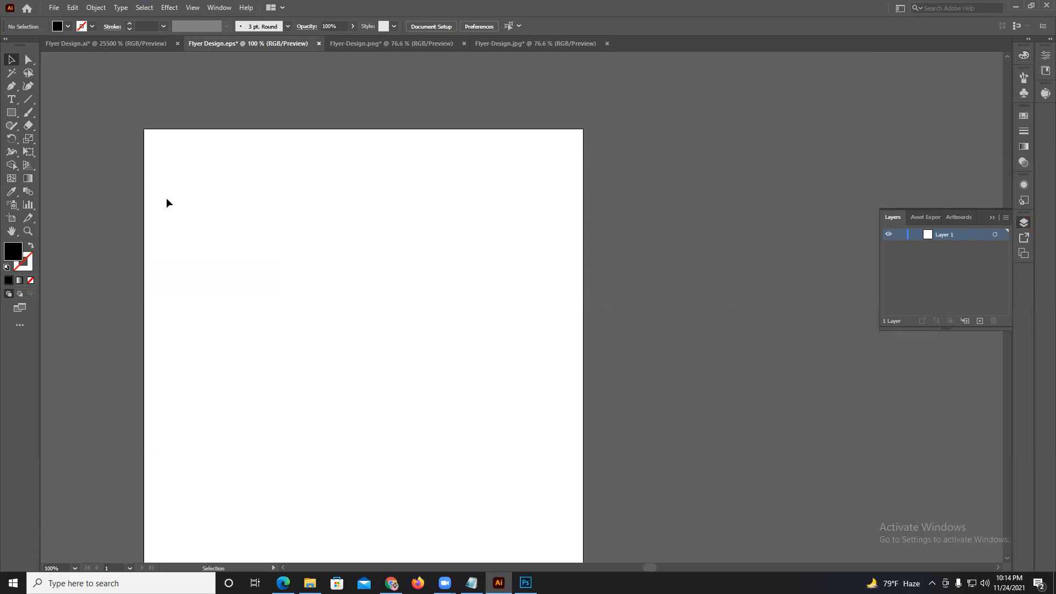
click(7, 114)
drag(251, 168, 381, 208)
drag(260, 289, 416, 336)
mouse_move(281, 355)
mouse_down()
mouse_move(472, 409)
mouse_move(608, 423)
mouse_up()
drag(567, 297, 616, 389)
drag(539, 229, 714, 374)
drag(580, 171, 677, 246)
mouse_move(487, 110)
mouse_down()
mouse_move(517, 154)
mouse_move(550, 177)
mouse_up()
drag(468, 144, 487, 237)
drag(474, 226, 556, 350)
drag(381, 257, 482, 365)
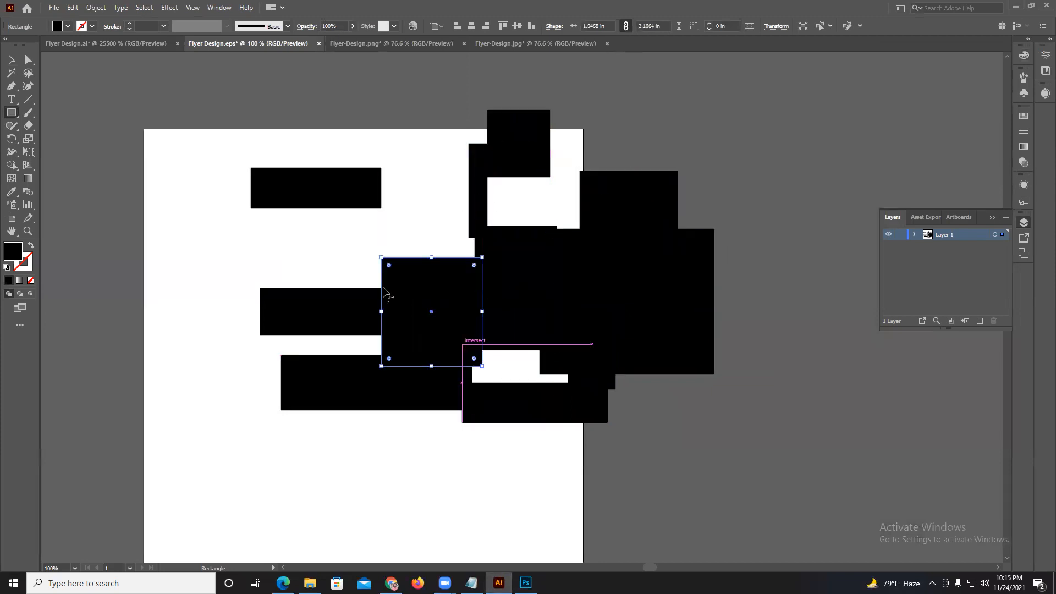
drag(333, 250, 483, 387)
drag(93, 226, 264, 378)
drag(114, 110, 276, 188)
drag(215, 61, 339, 134)
Expand Layer 1 to review its individual rectangle objects, and delete all the rectangles from the artboard.
click(12, 59)
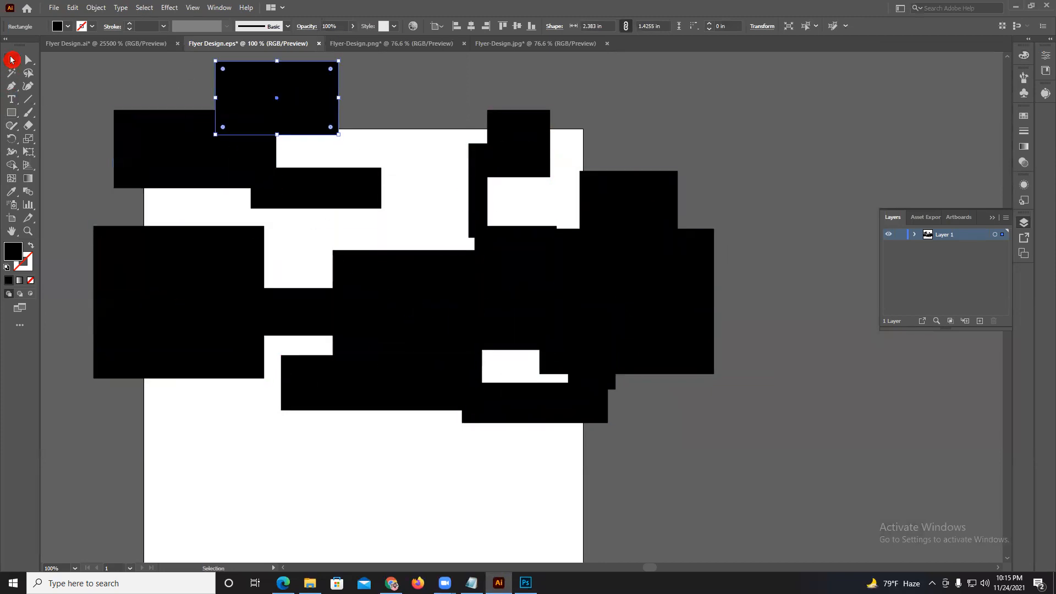
click(915, 235)
scroll(956, 287, down, 5)
scroll(955, 287, up, 5)
drag(169, 73, 786, 484)
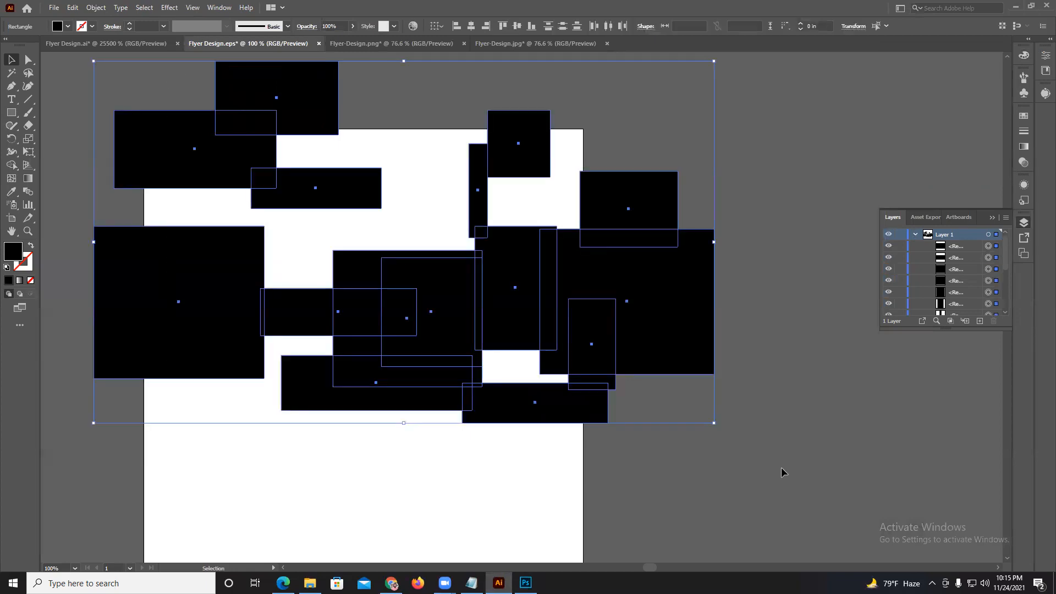
key(Delete)
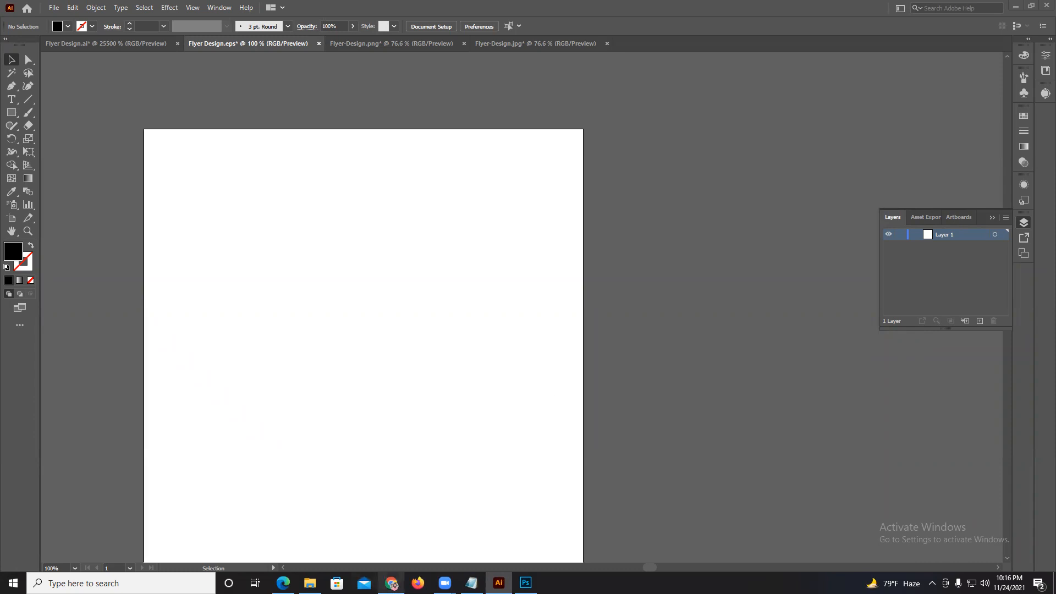
Switch to Chrome, show the Digital IT Graphic Design b-345 Facebook group, and close both open chat windows.
click(392, 583)
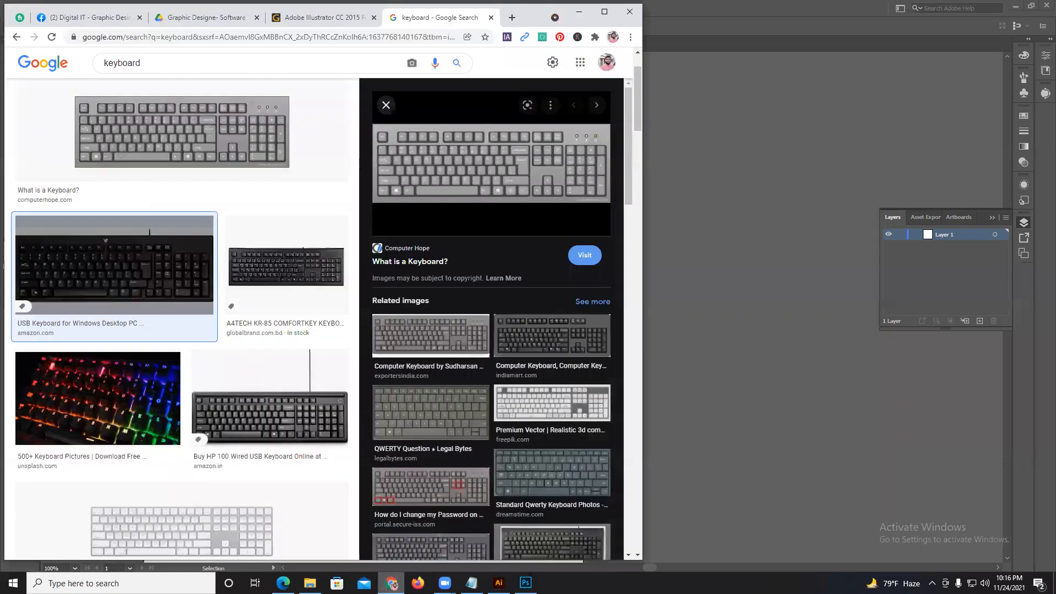
click(603, 12)
click(138, 10)
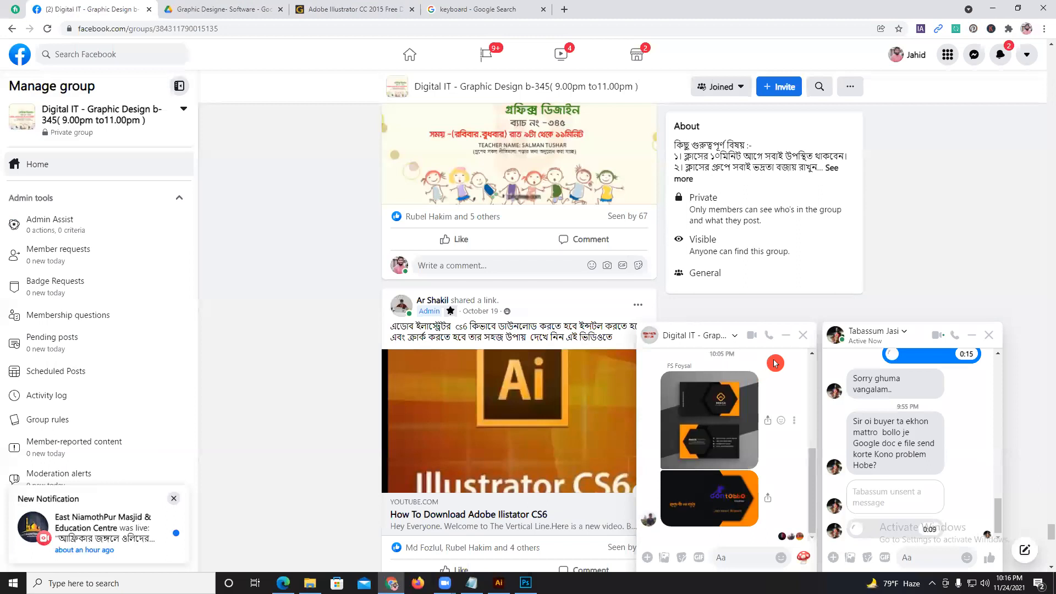
click(804, 336)
click(988, 335)
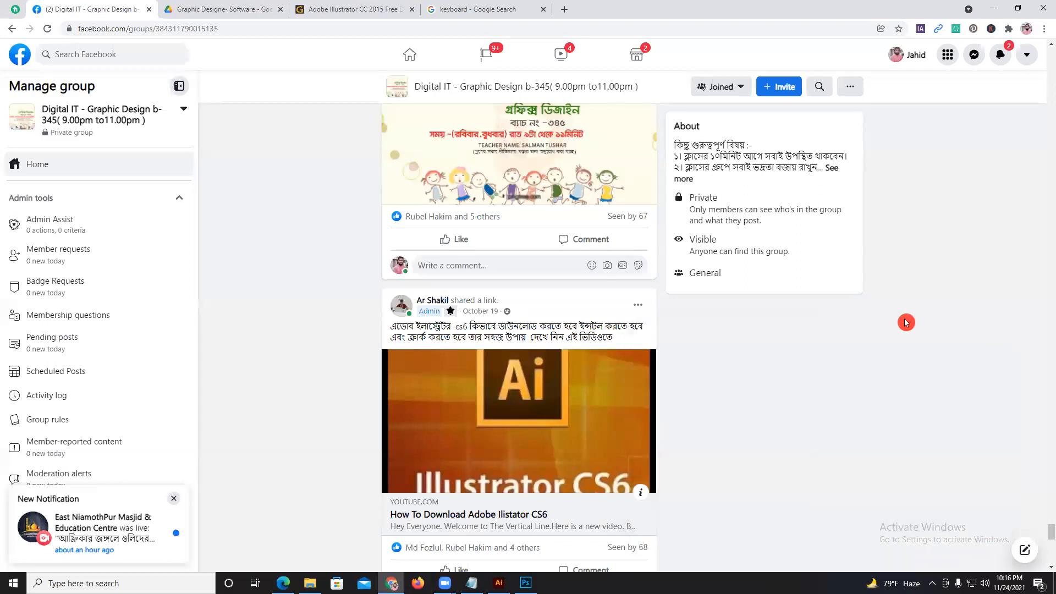
Look through the group's older class notices, meeting links and class video posts, and return to Photoshop.
scroll(828, 340, down, 4)
scroll(828, 340, down, 2)
scroll(828, 339, down, 9)
scroll(724, 286, up, 10)
scroll(649, 256, up, 15)
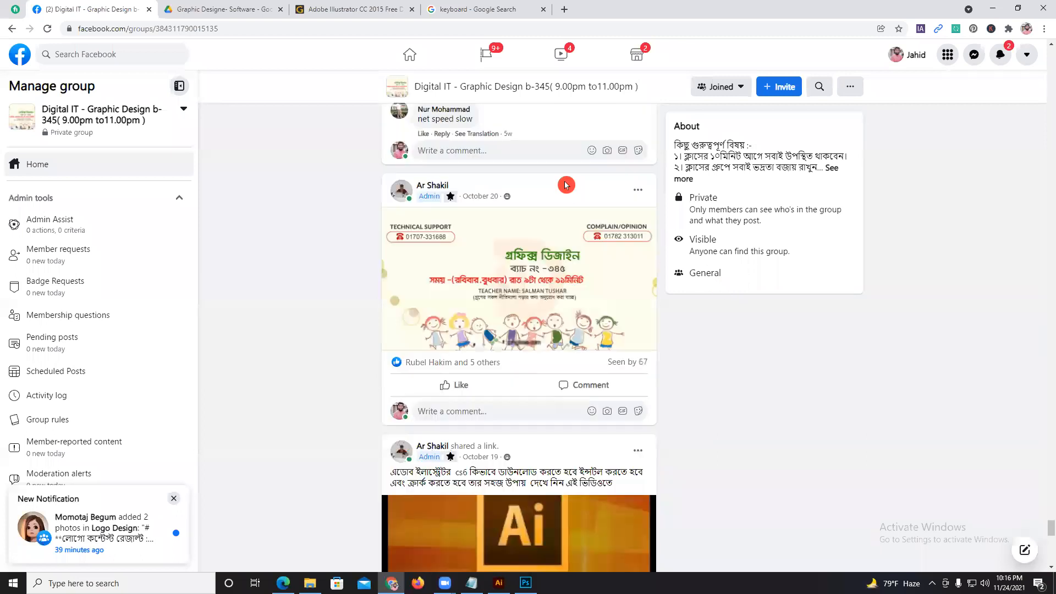
scroll(758, 400, up, 12)
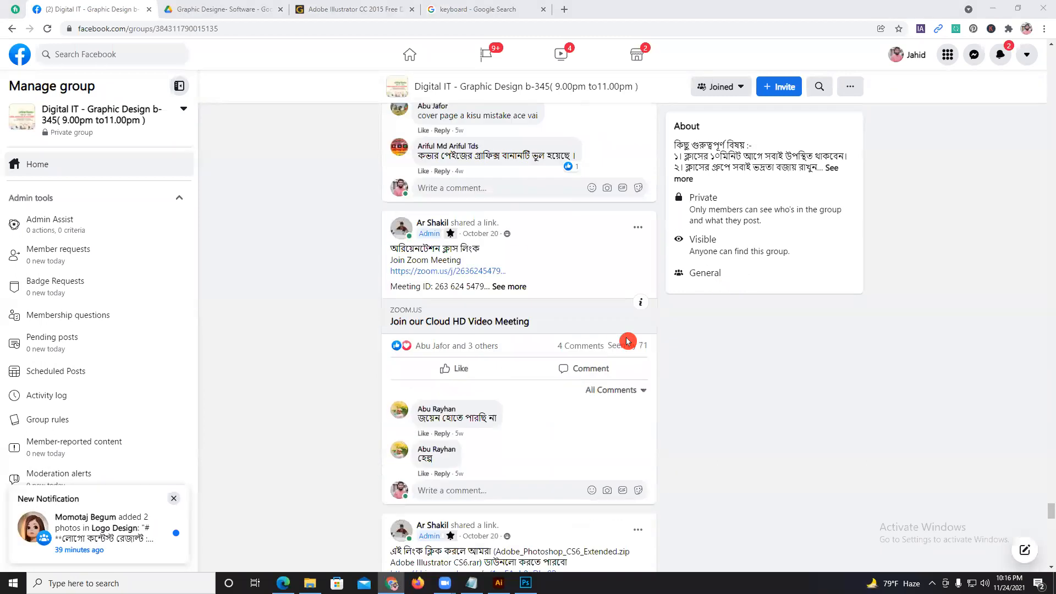
scroll(758, 399, up, 12)
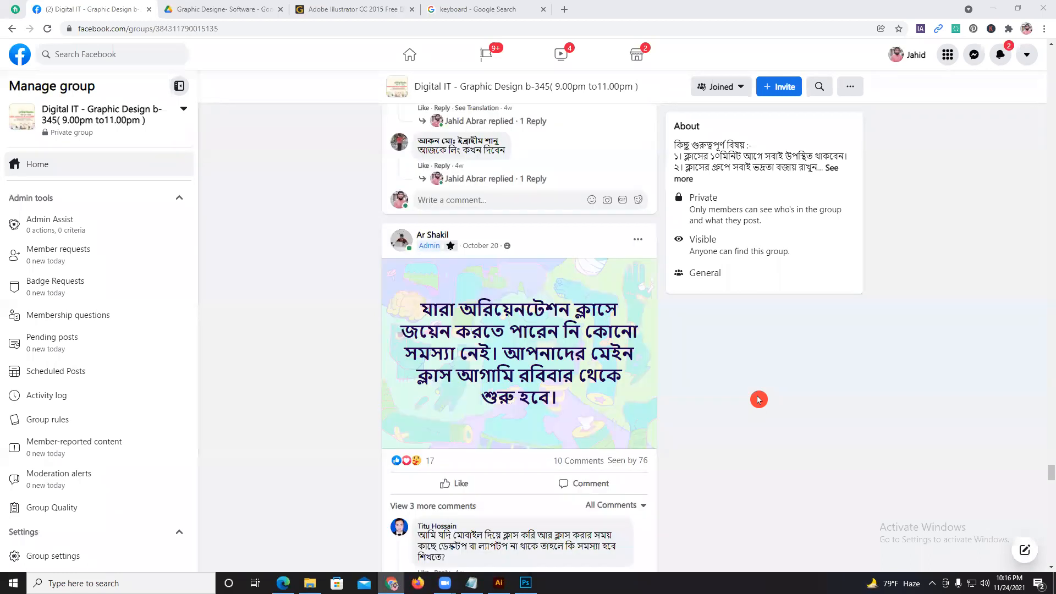
scroll(757, 399, up, 12)
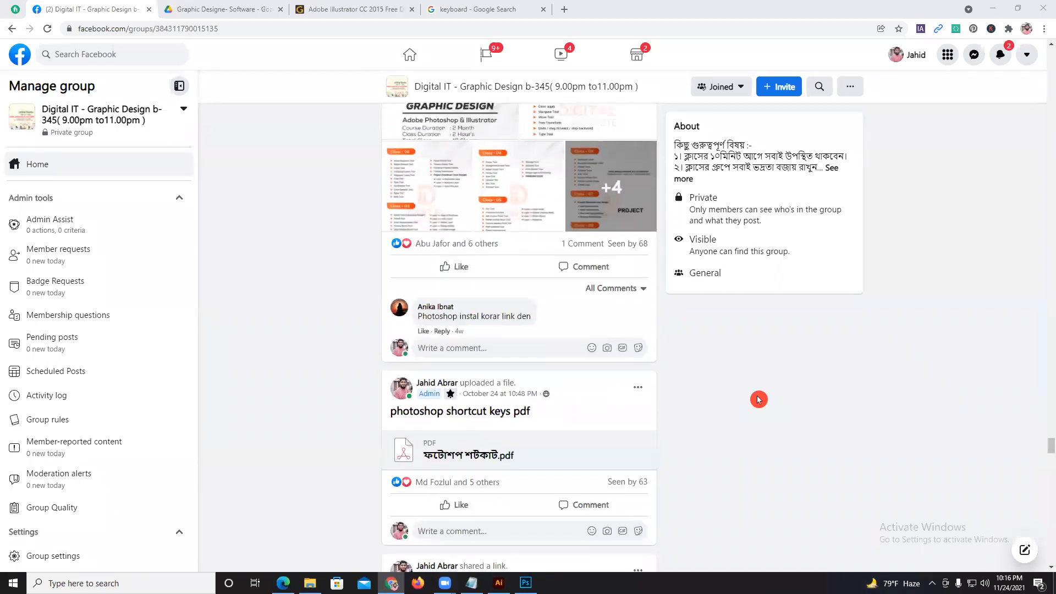
scroll(758, 399, up, 12)
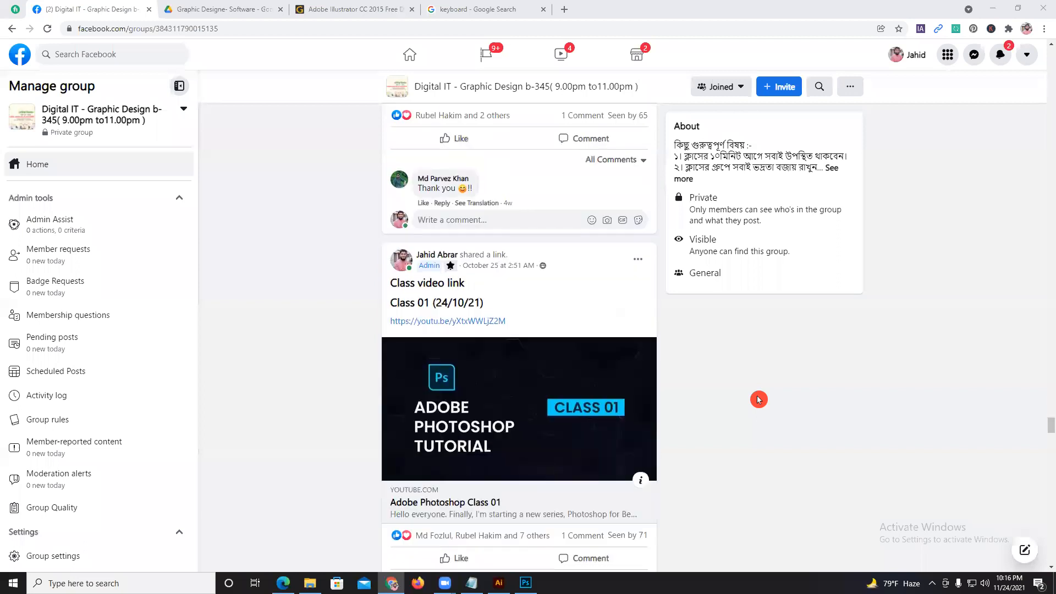
scroll(758, 399, up, 12)
scroll(758, 399, up, 6)
scroll(758, 399, up, 12)
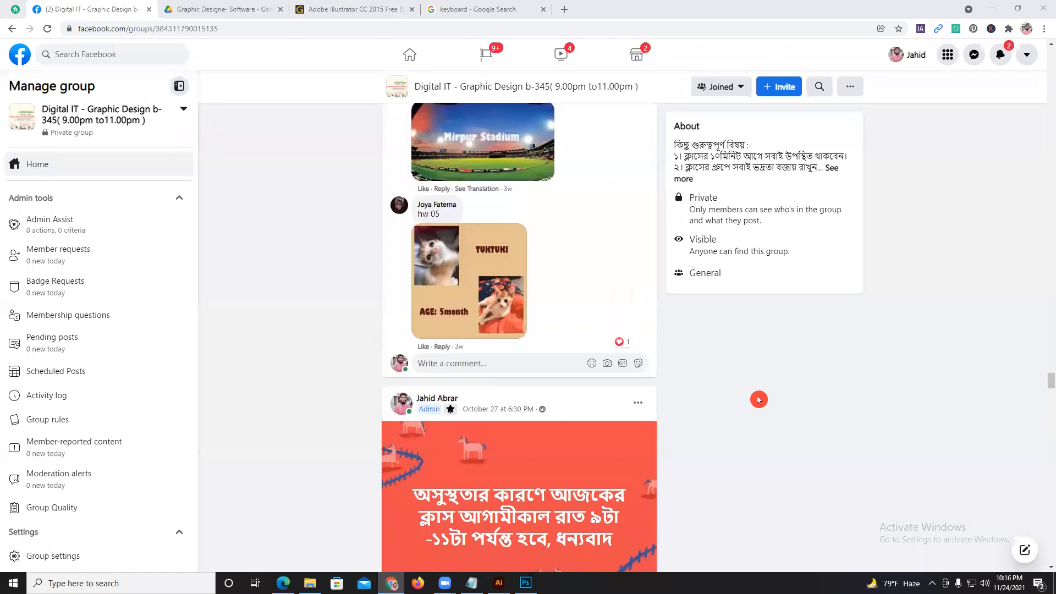
scroll(758, 400, up, 12)
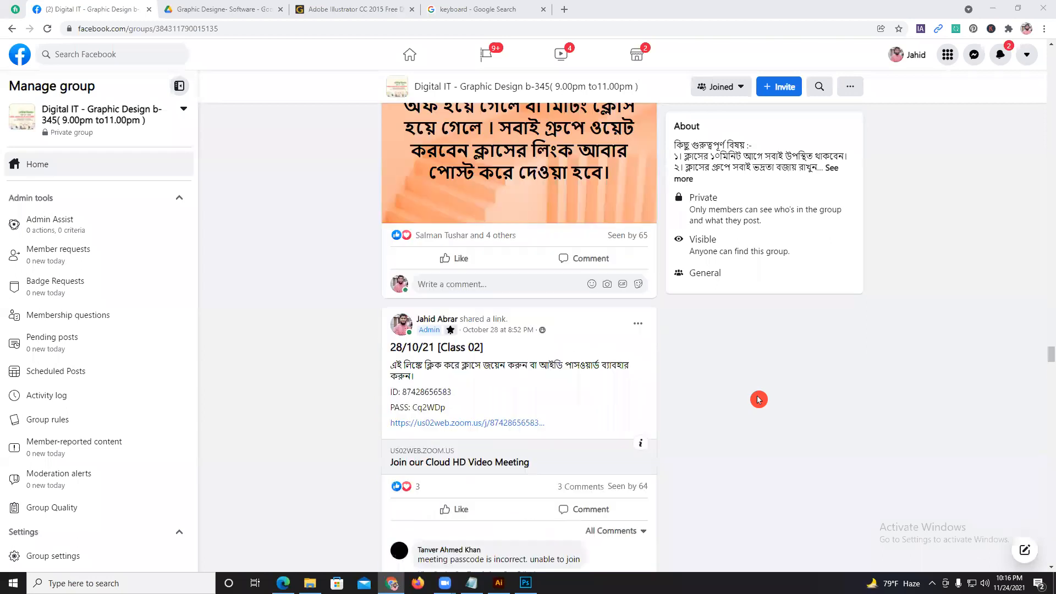
scroll(759, 400, down, 2)
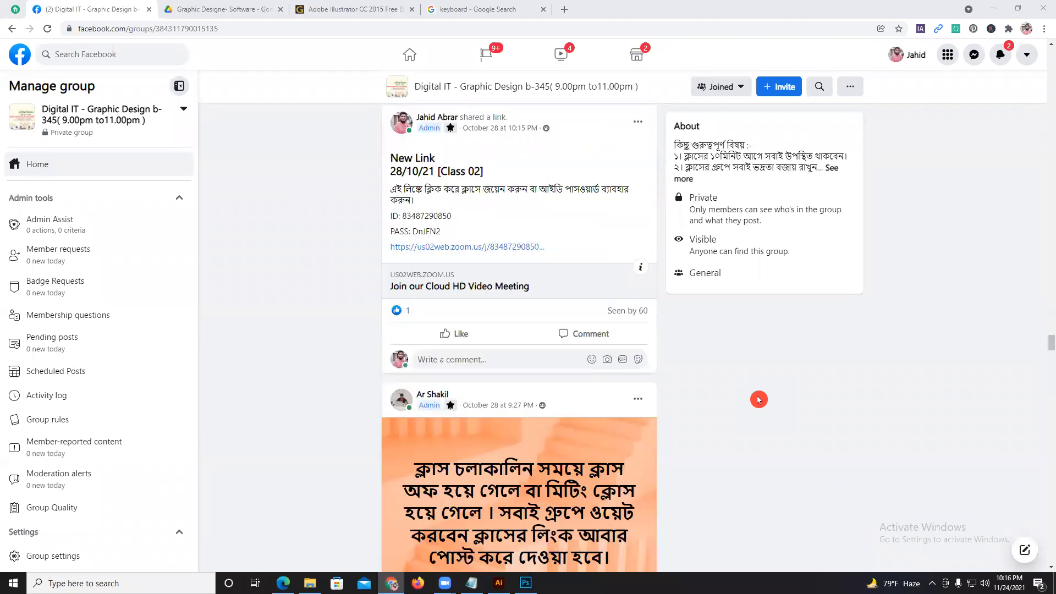
scroll(758, 400, down, 2)
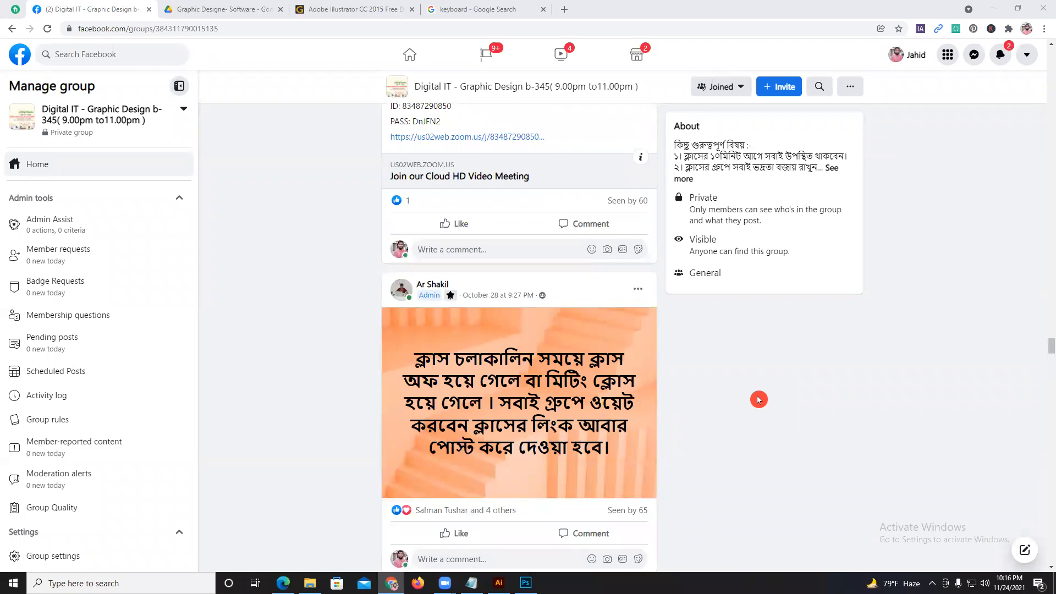
scroll(758, 400, up, 1)
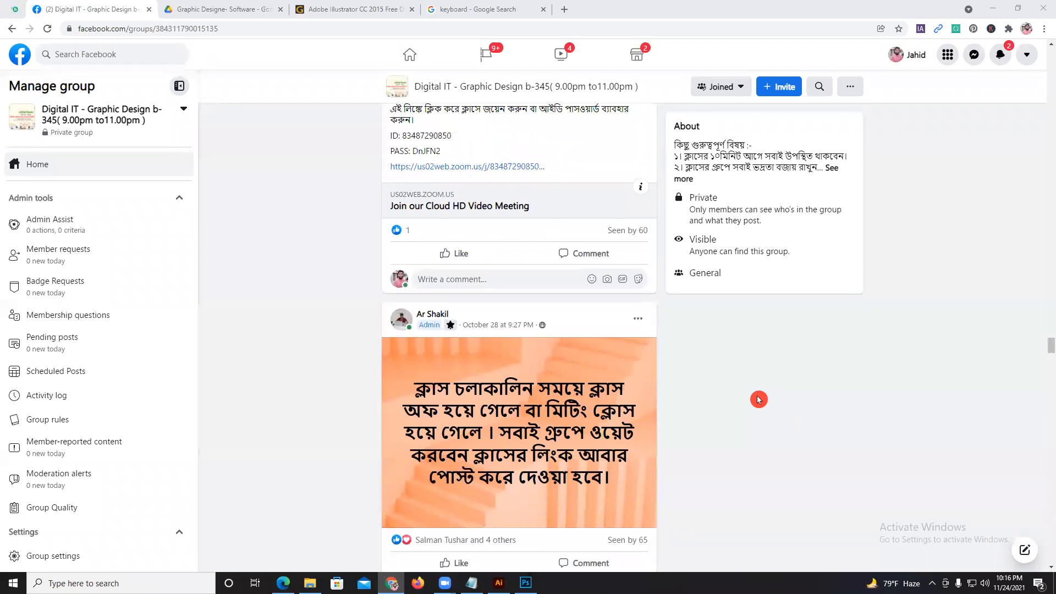
scroll(758, 400, up, 15)
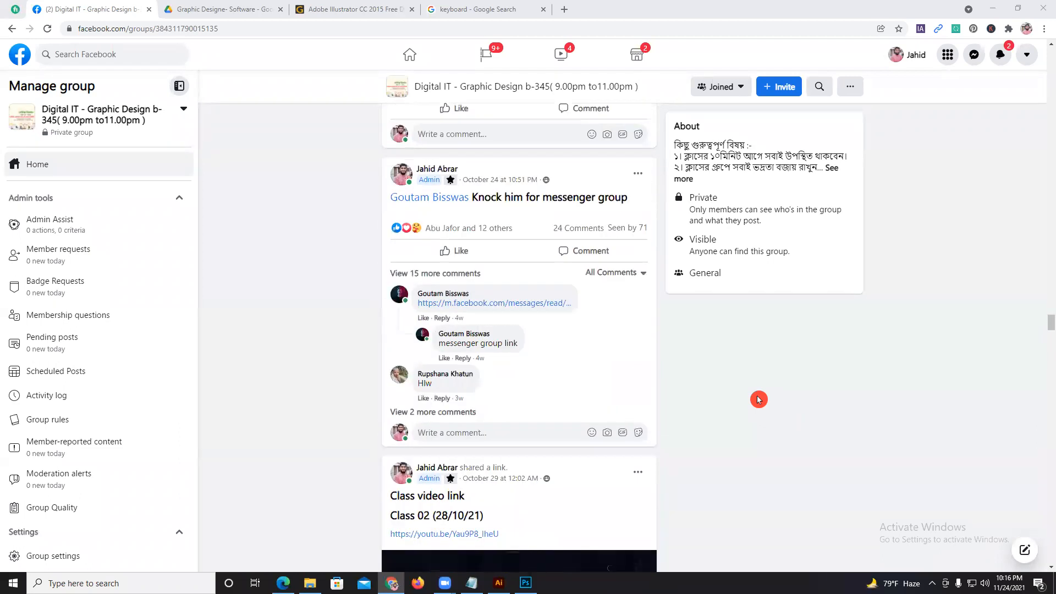
scroll(758, 399, up, 2)
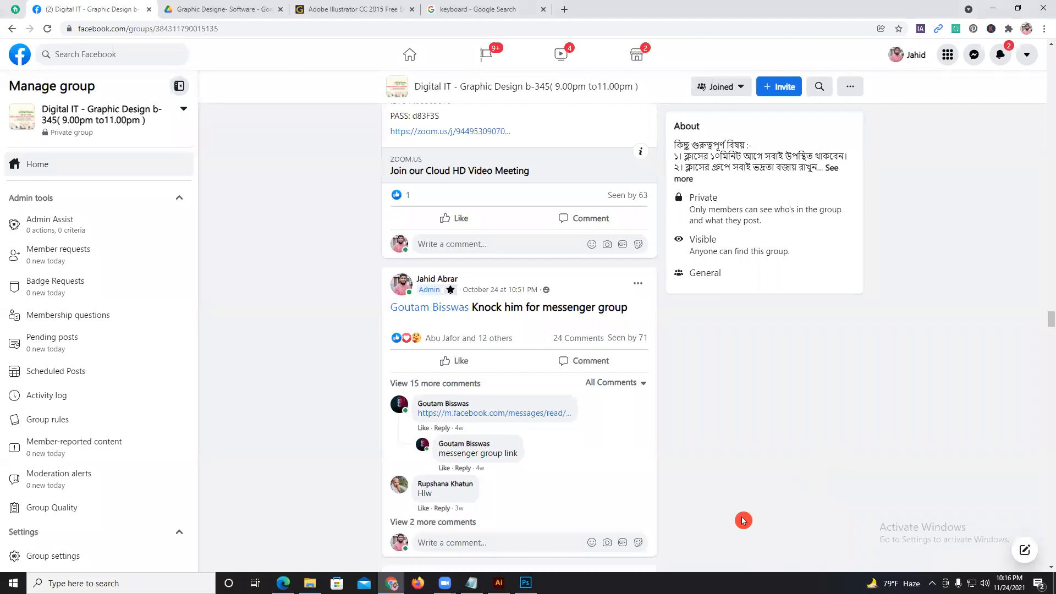
click(525, 583)
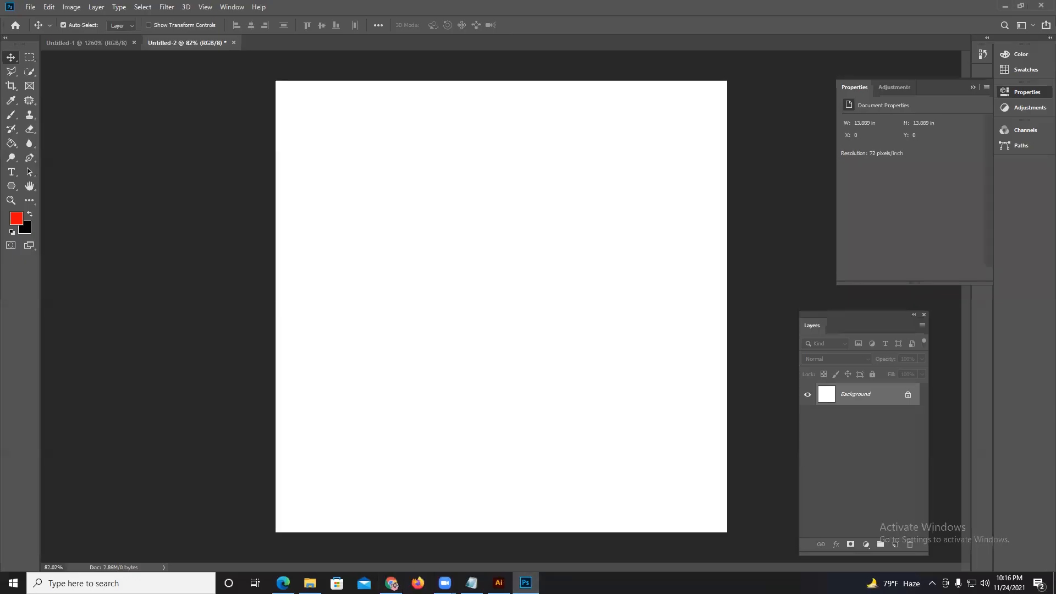